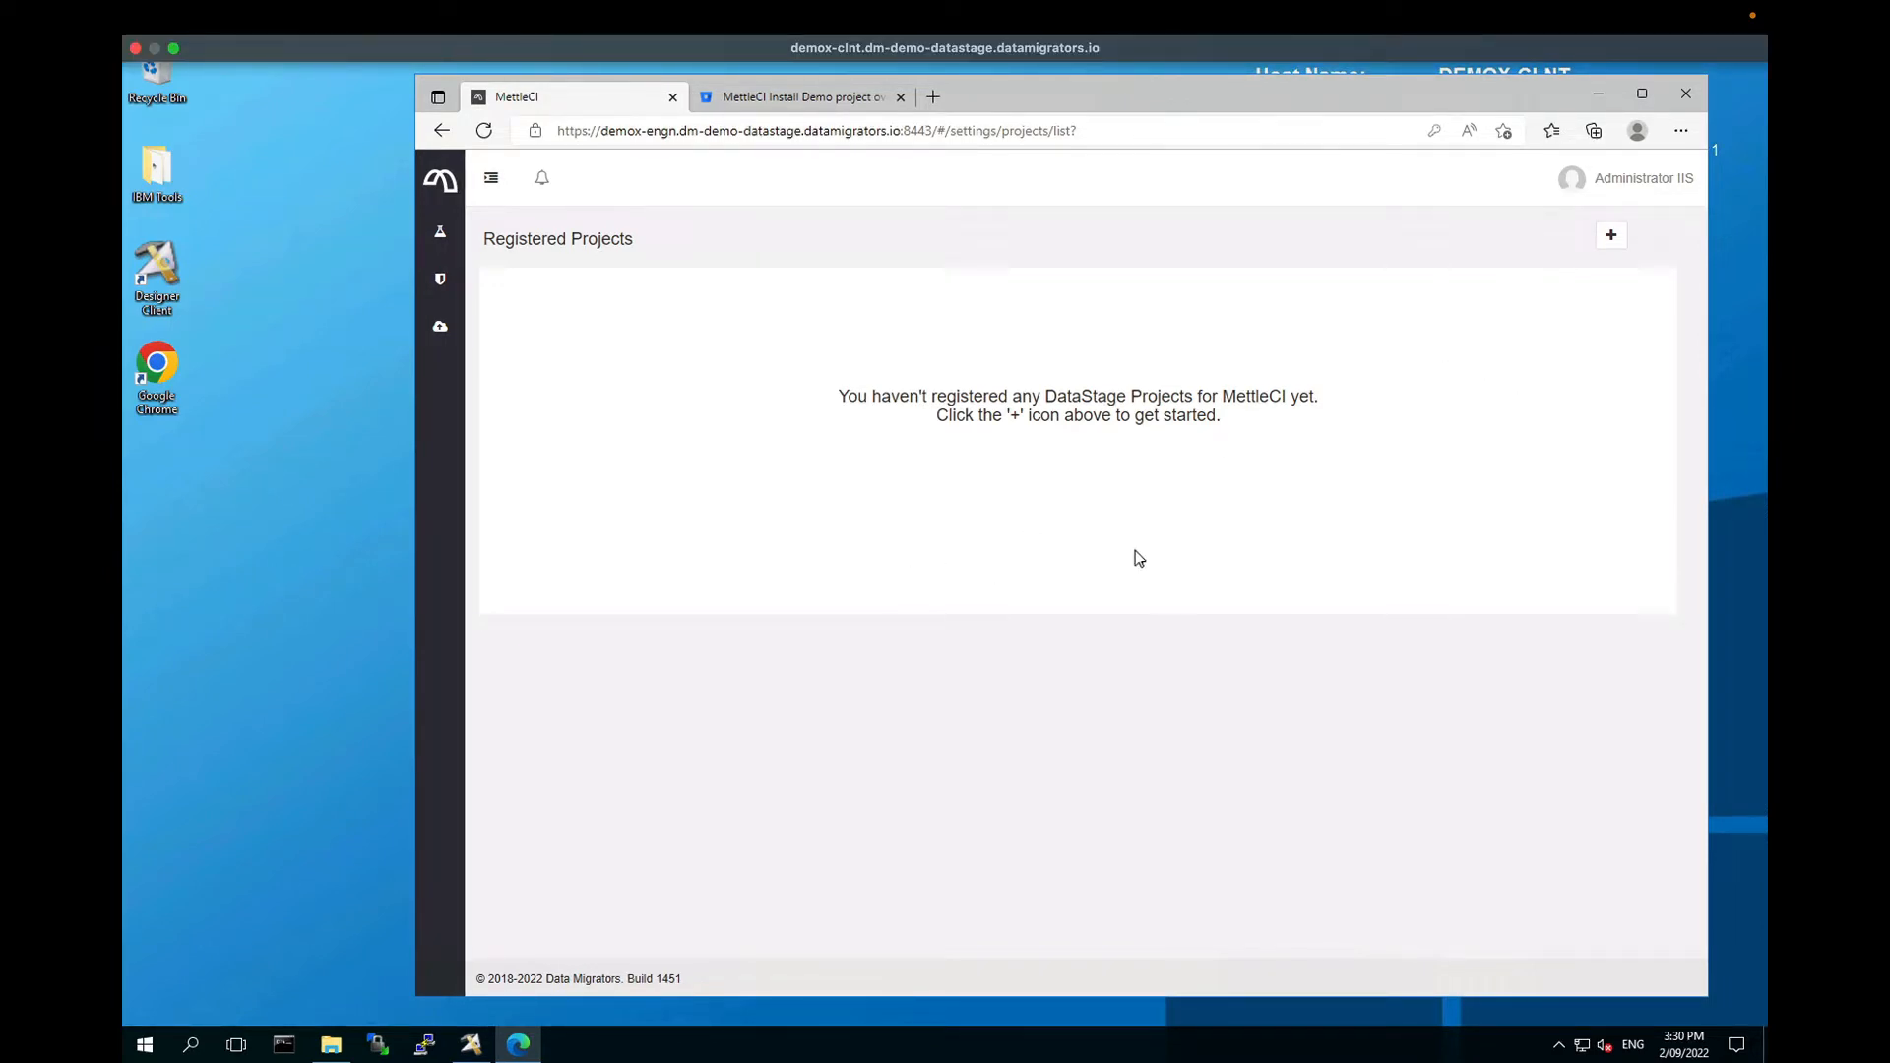
Step: Check that MettleCI's Registered Projects list has no DataStage projects yet
mouse_move(471, 1043)
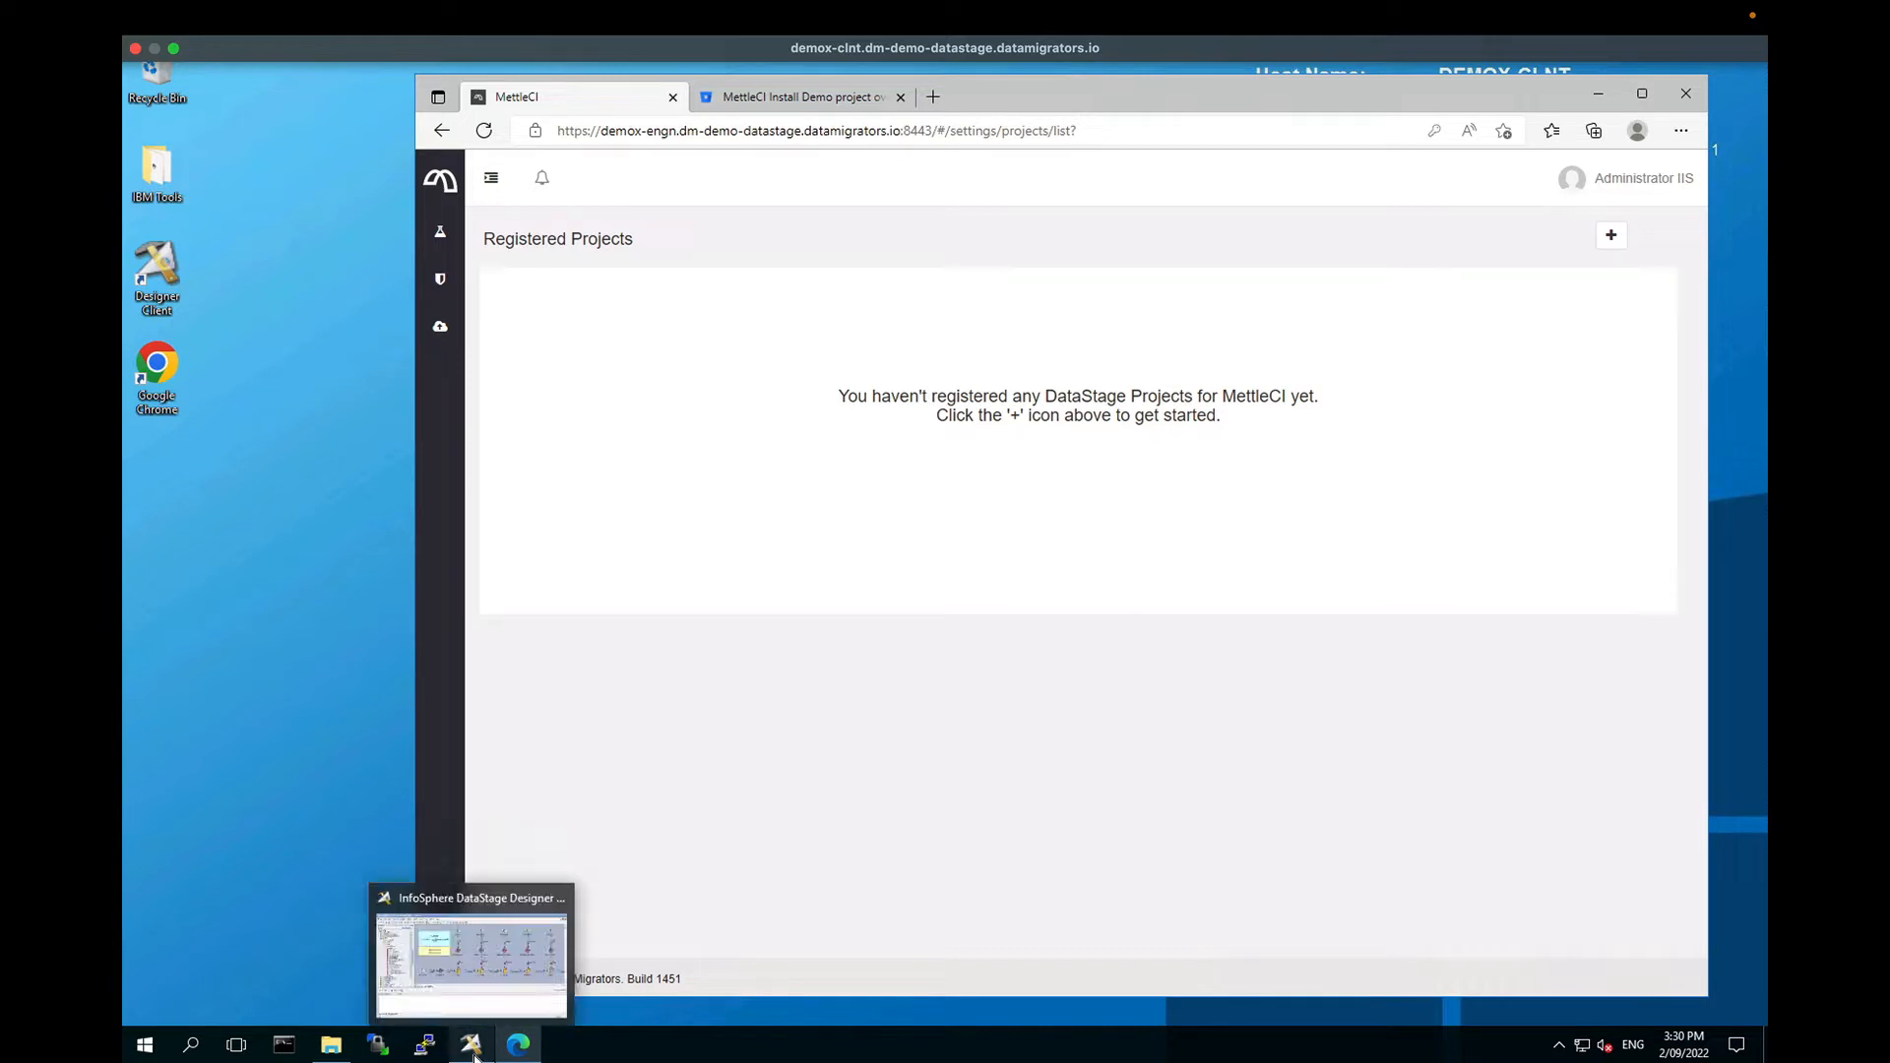
click(473, 950)
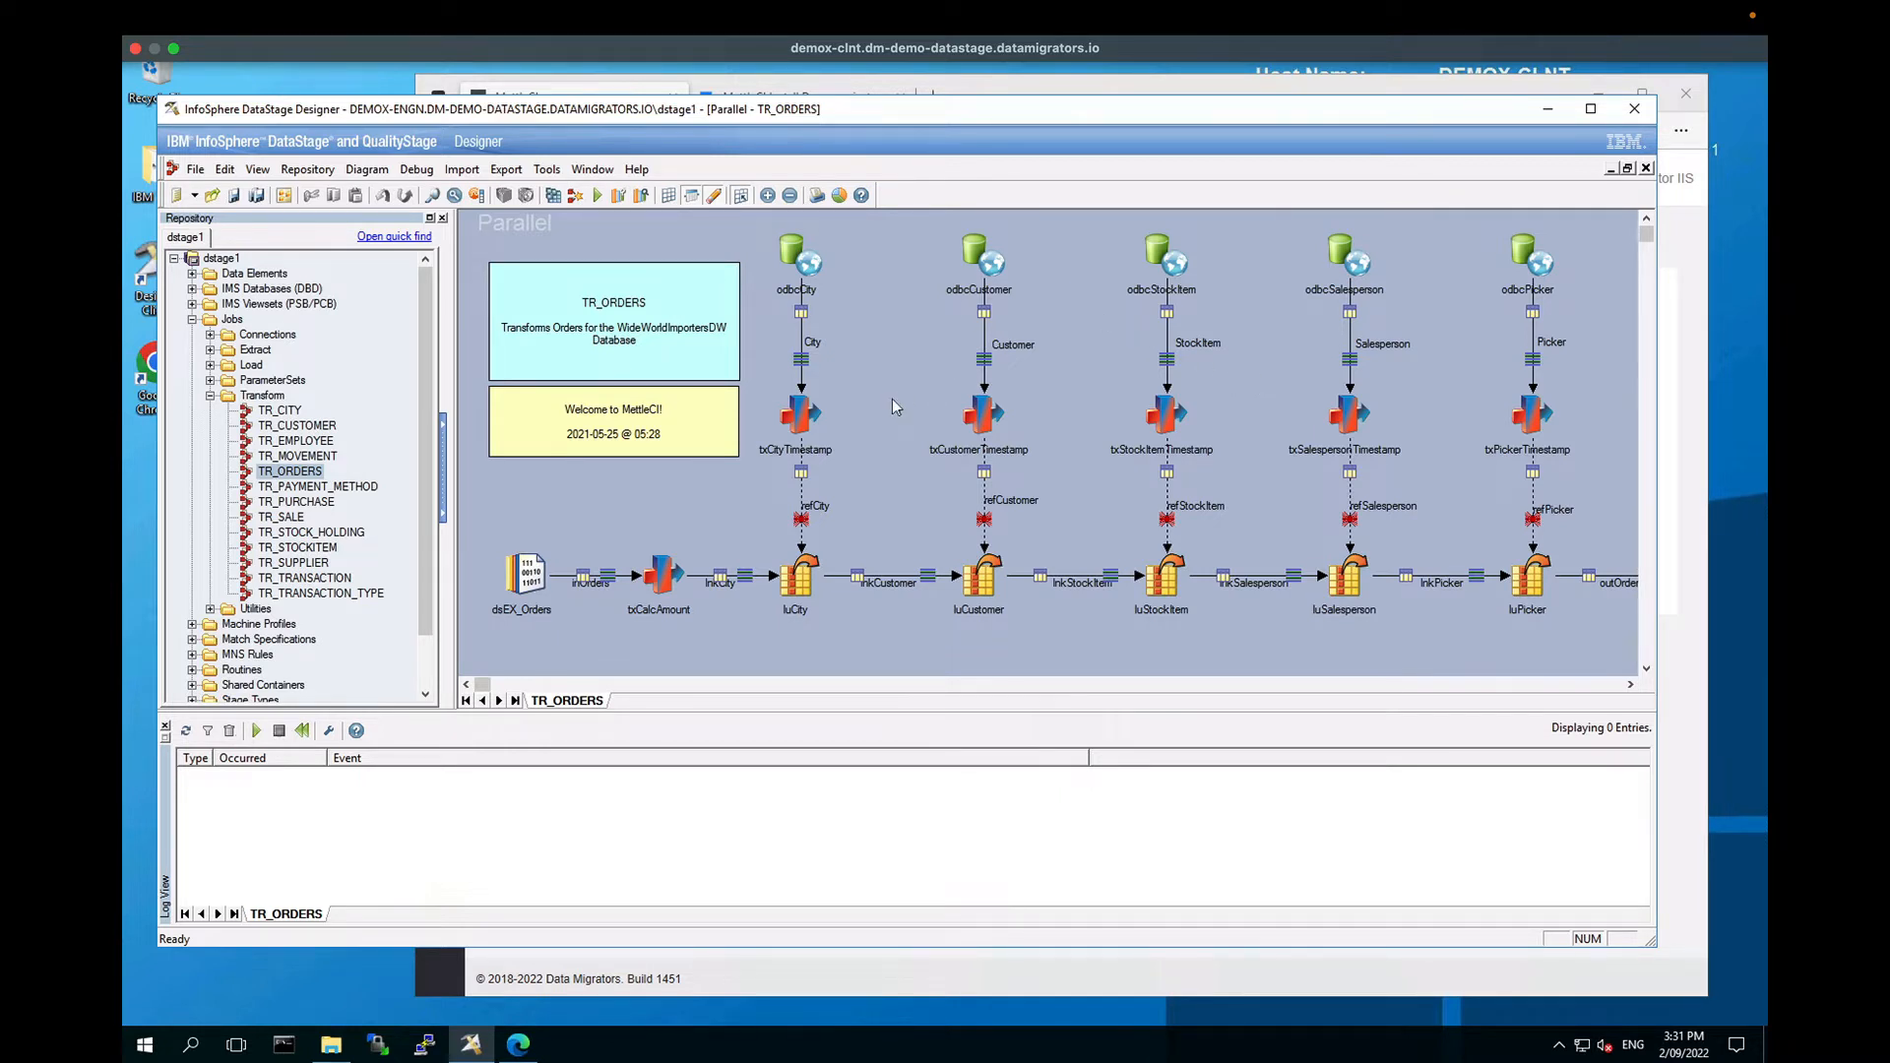
click(1548, 110)
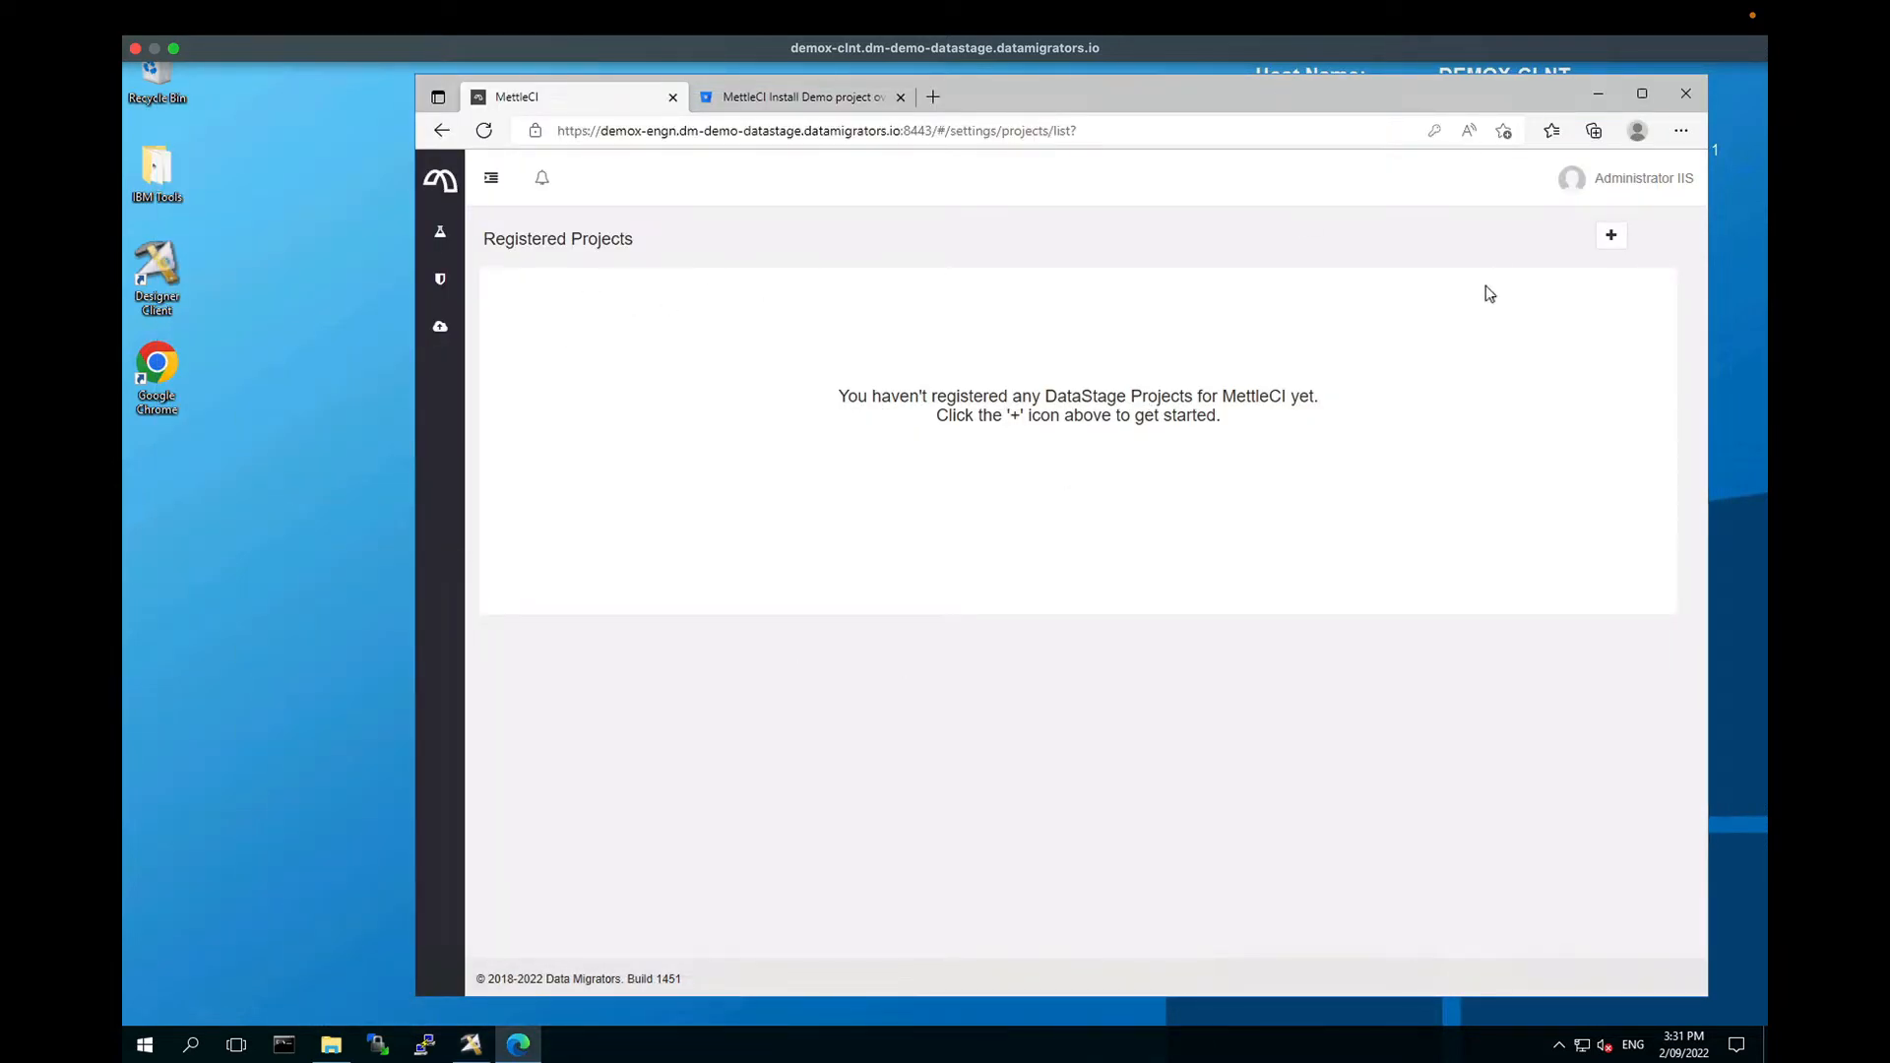
Step: Start a new project registration with dstage1 and advance to the Datastage Asset Repository step
click(1614, 241)
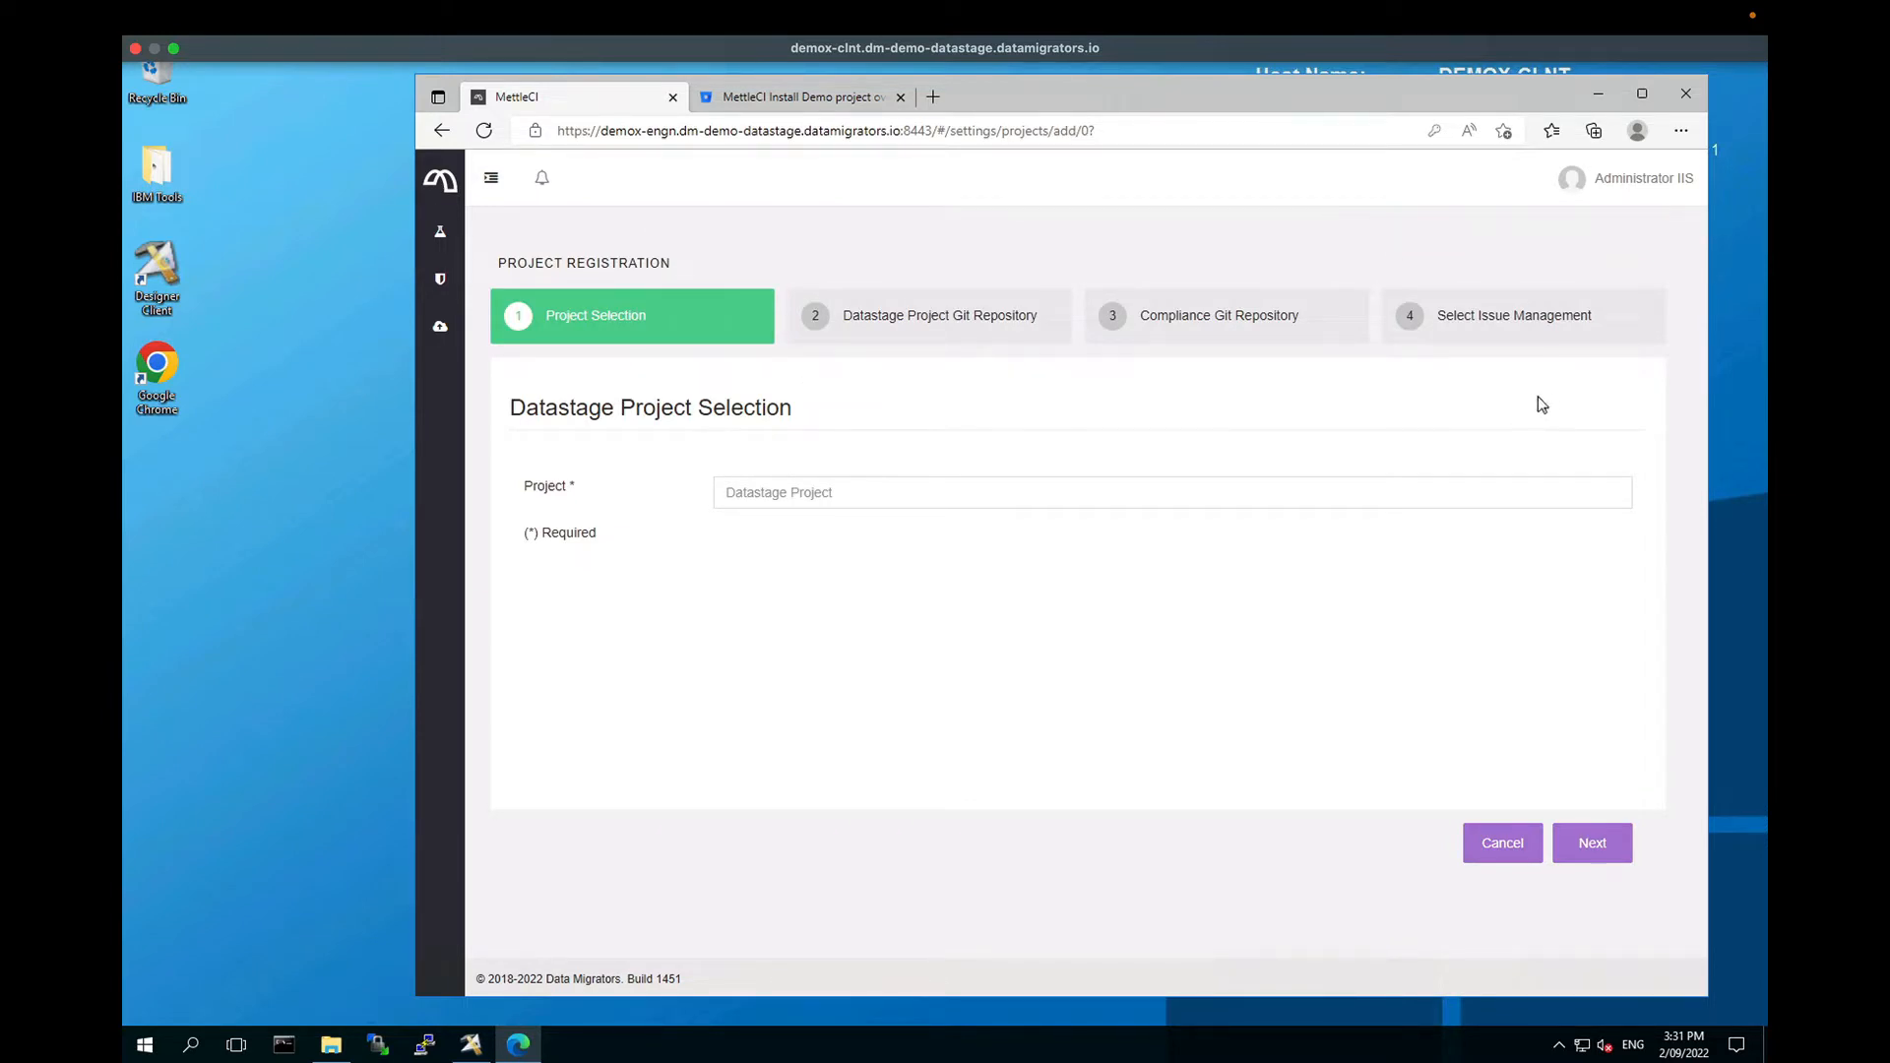
click(797, 492)
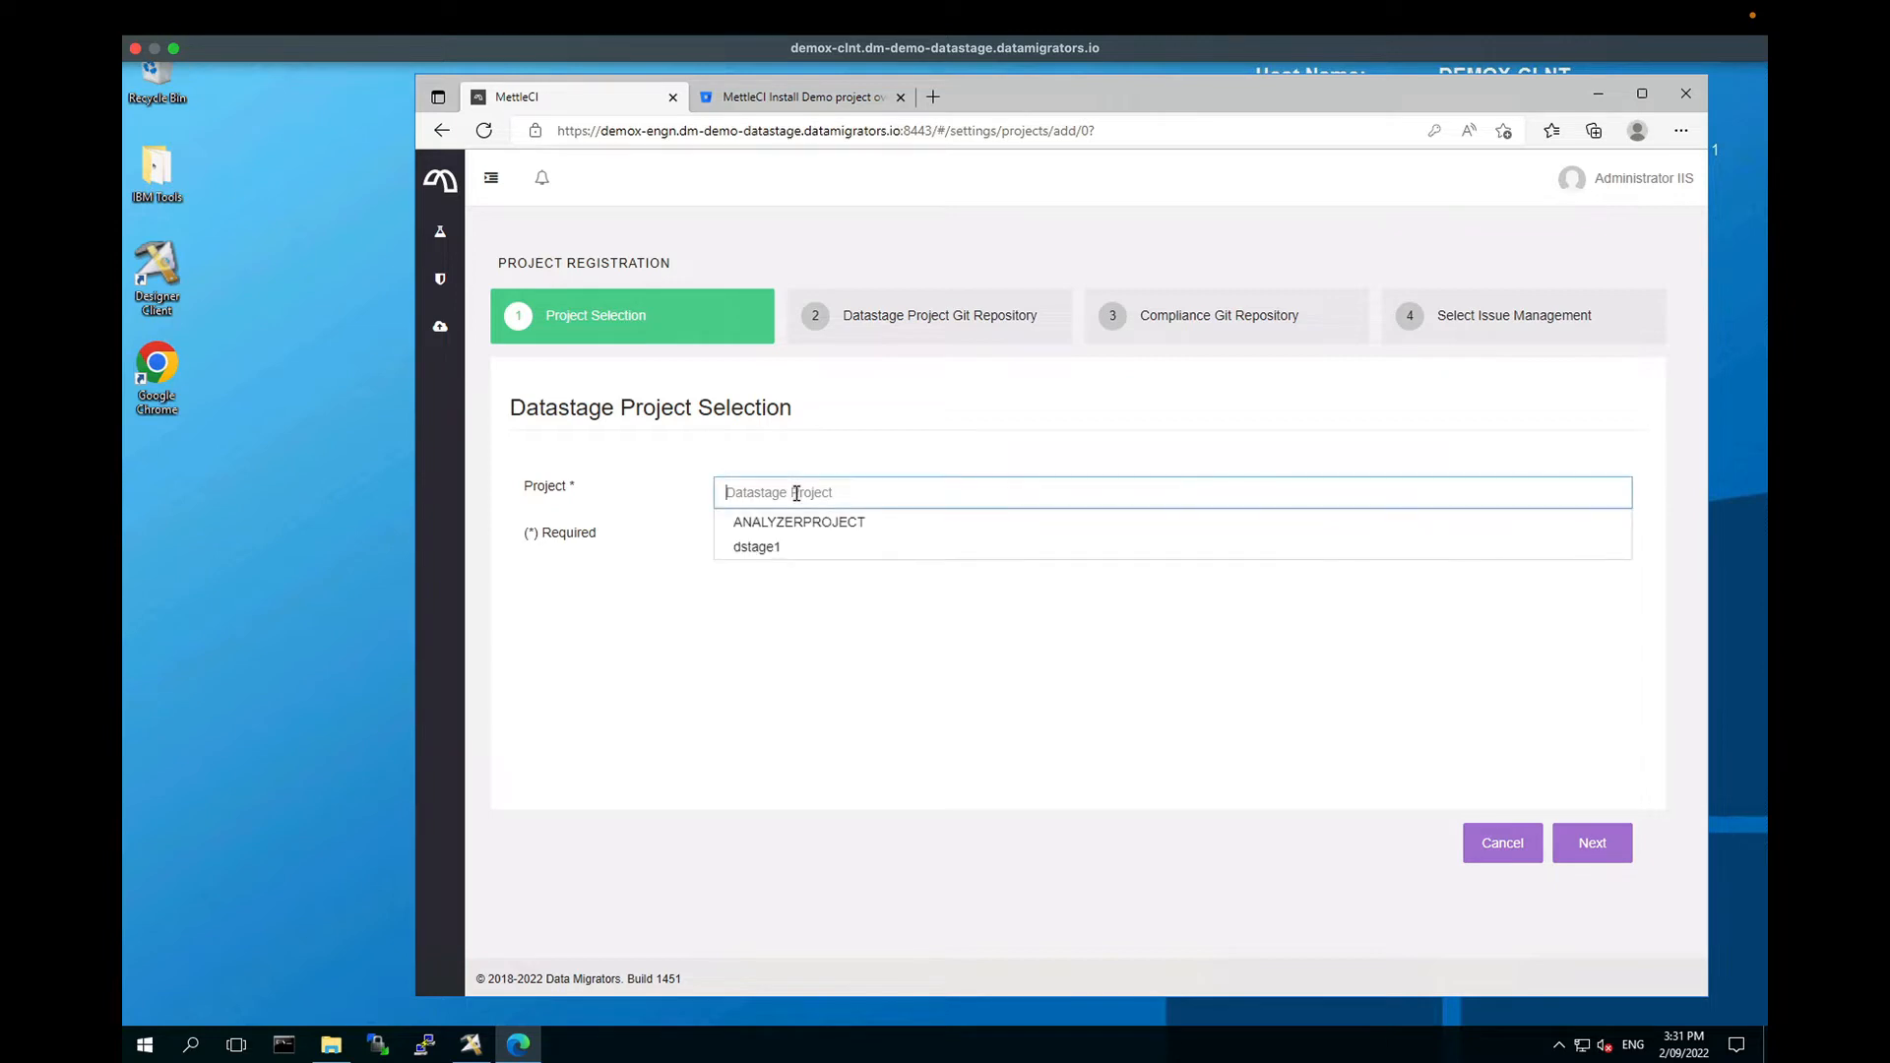
click(787, 547)
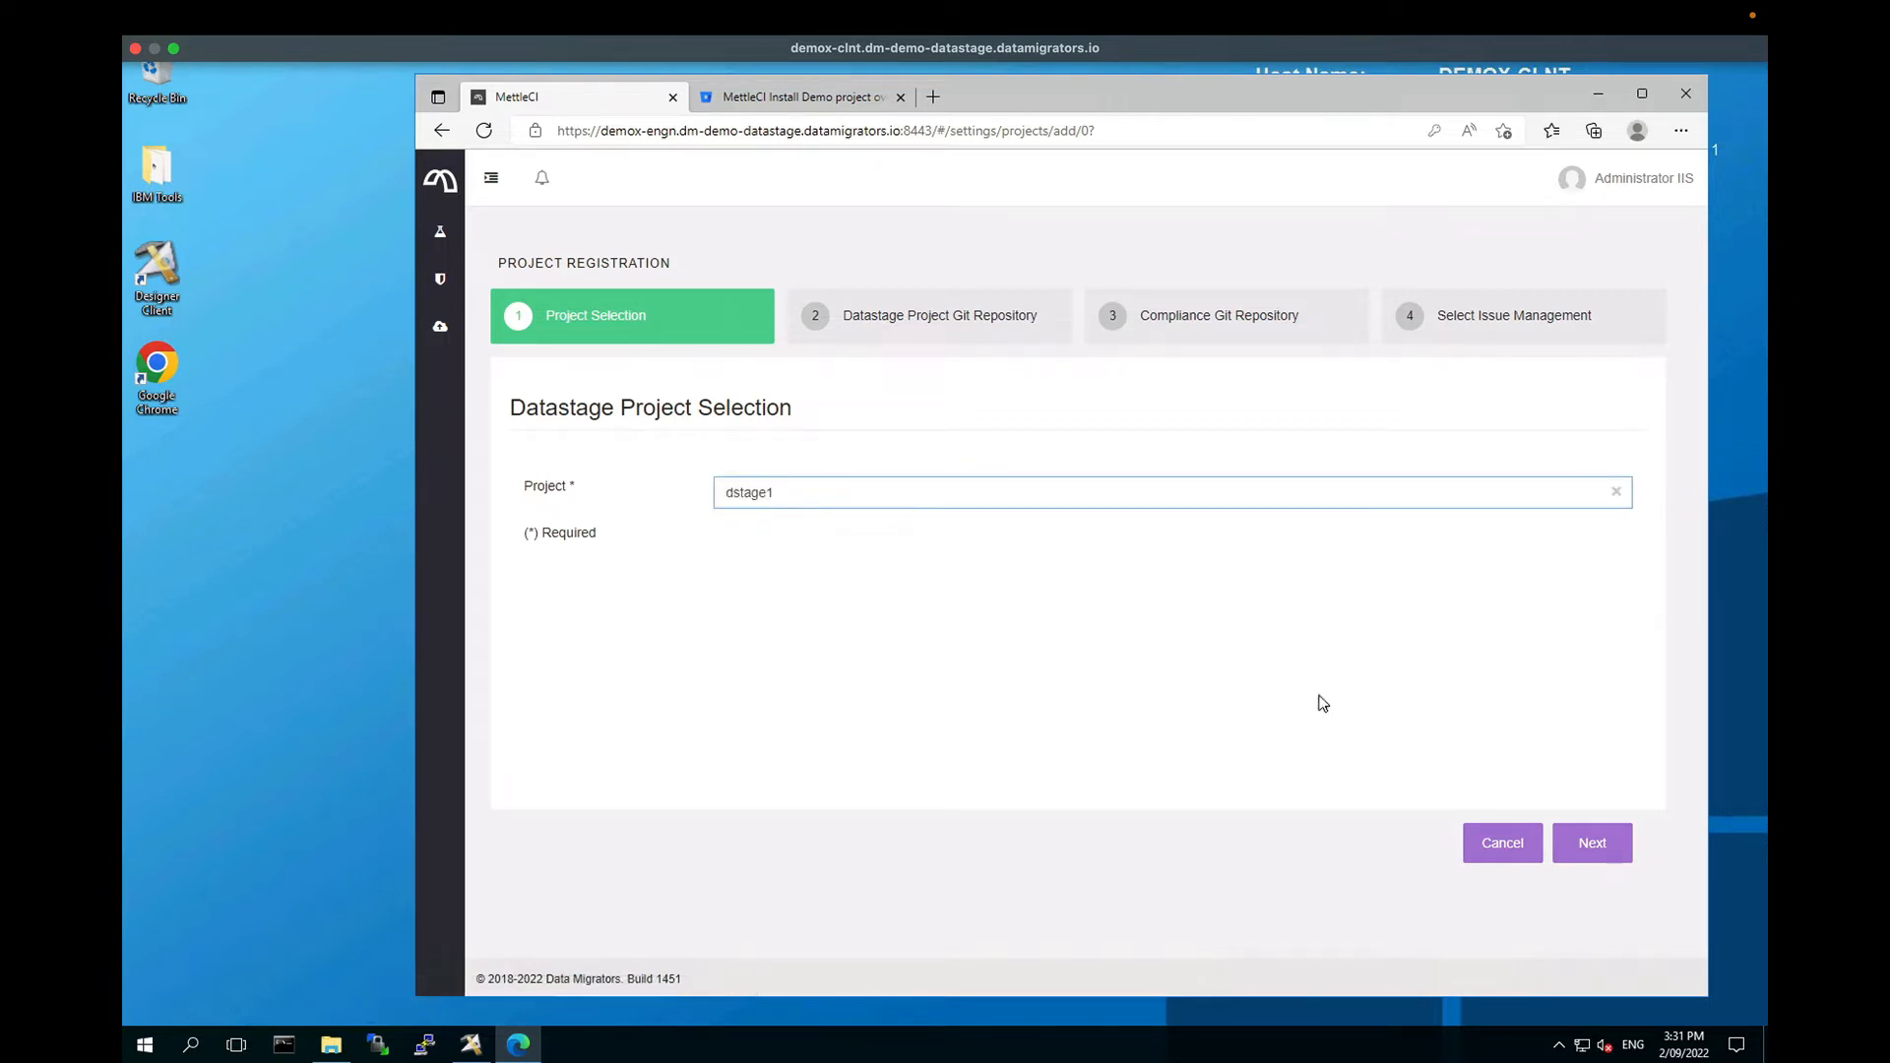
click(1613, 848)
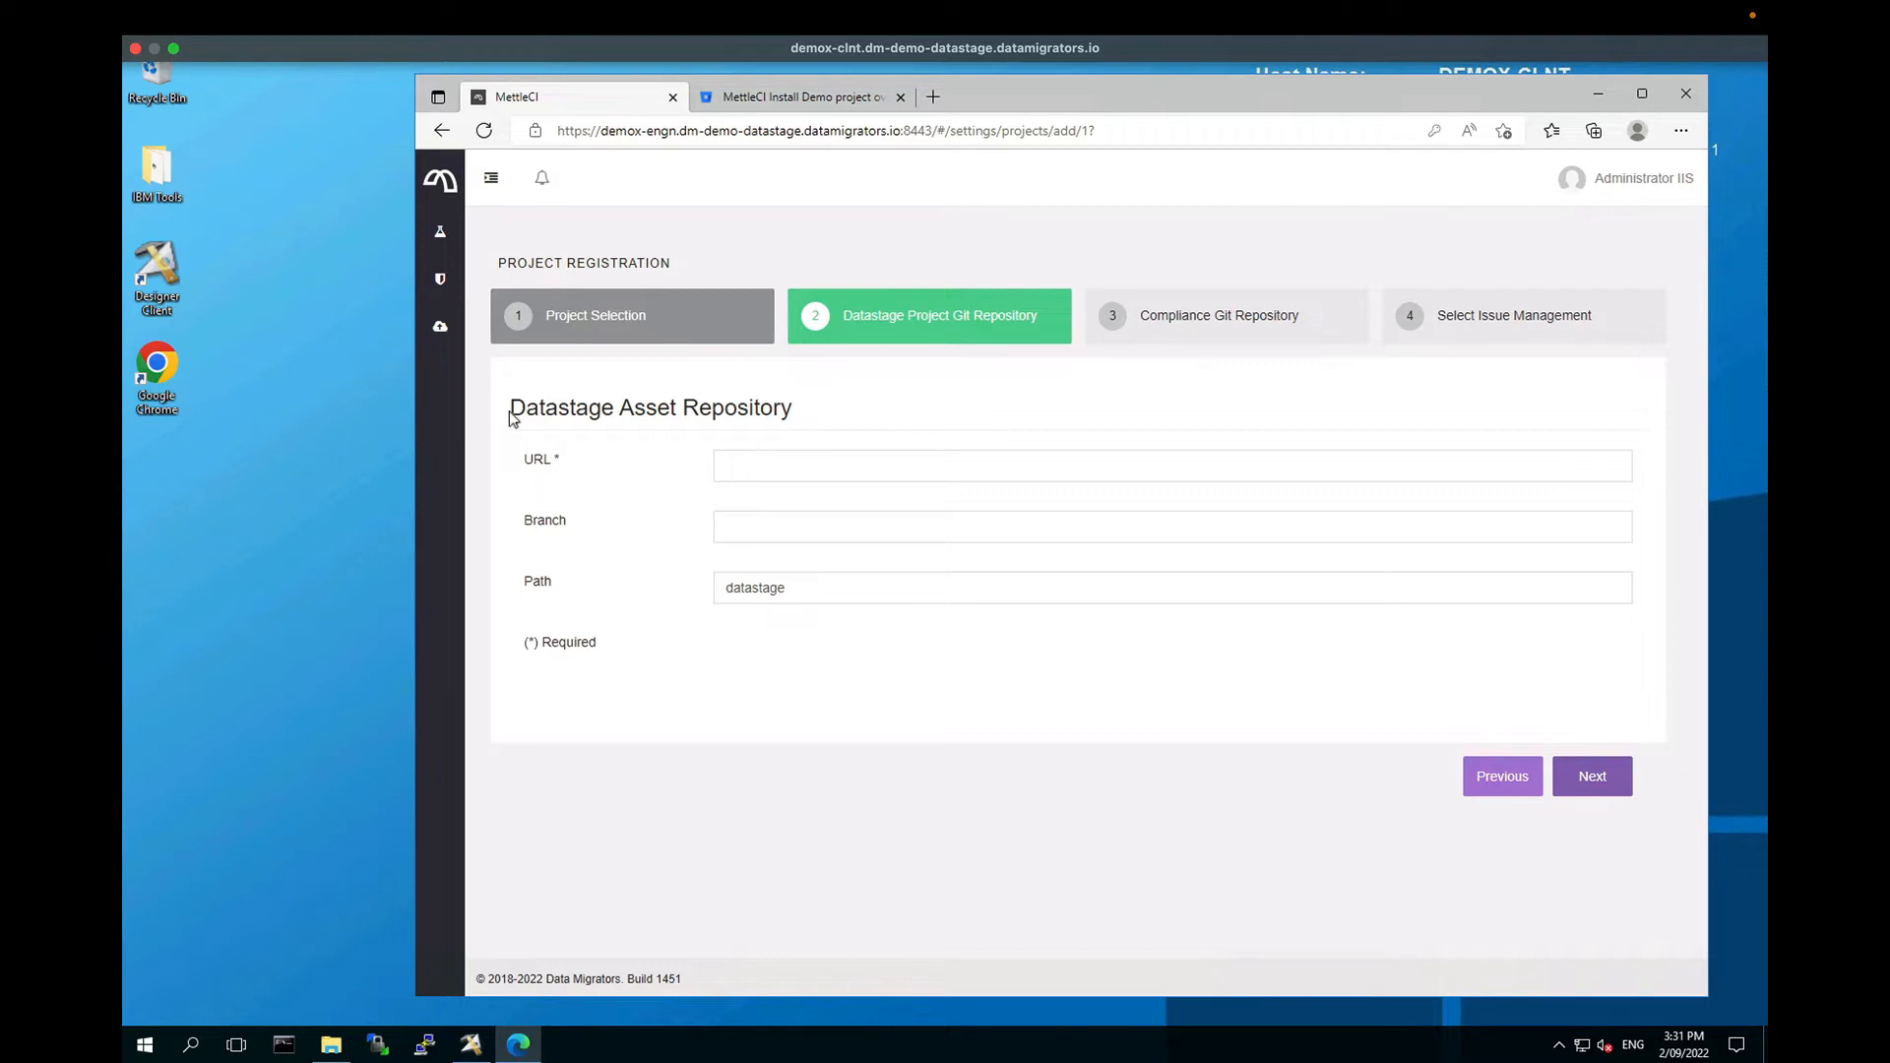
drag(509, 408, 679, 407)
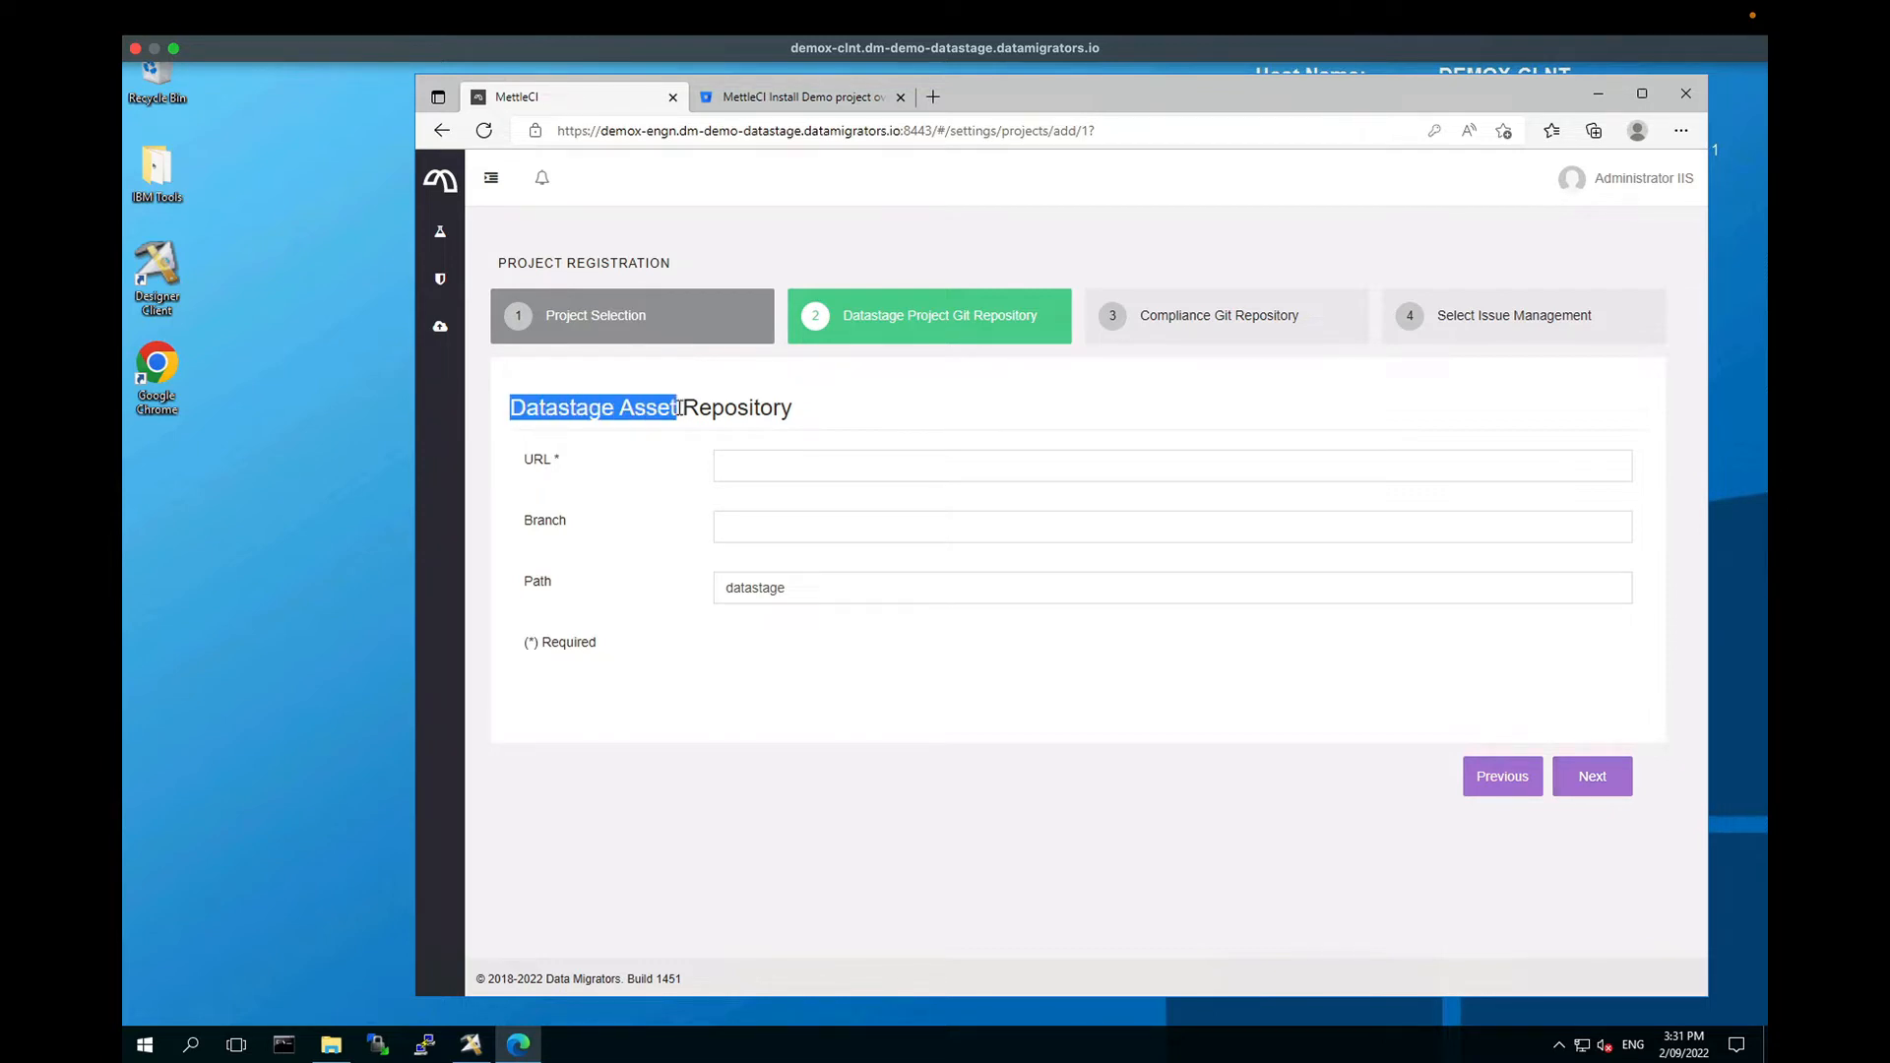
click(682, 409)
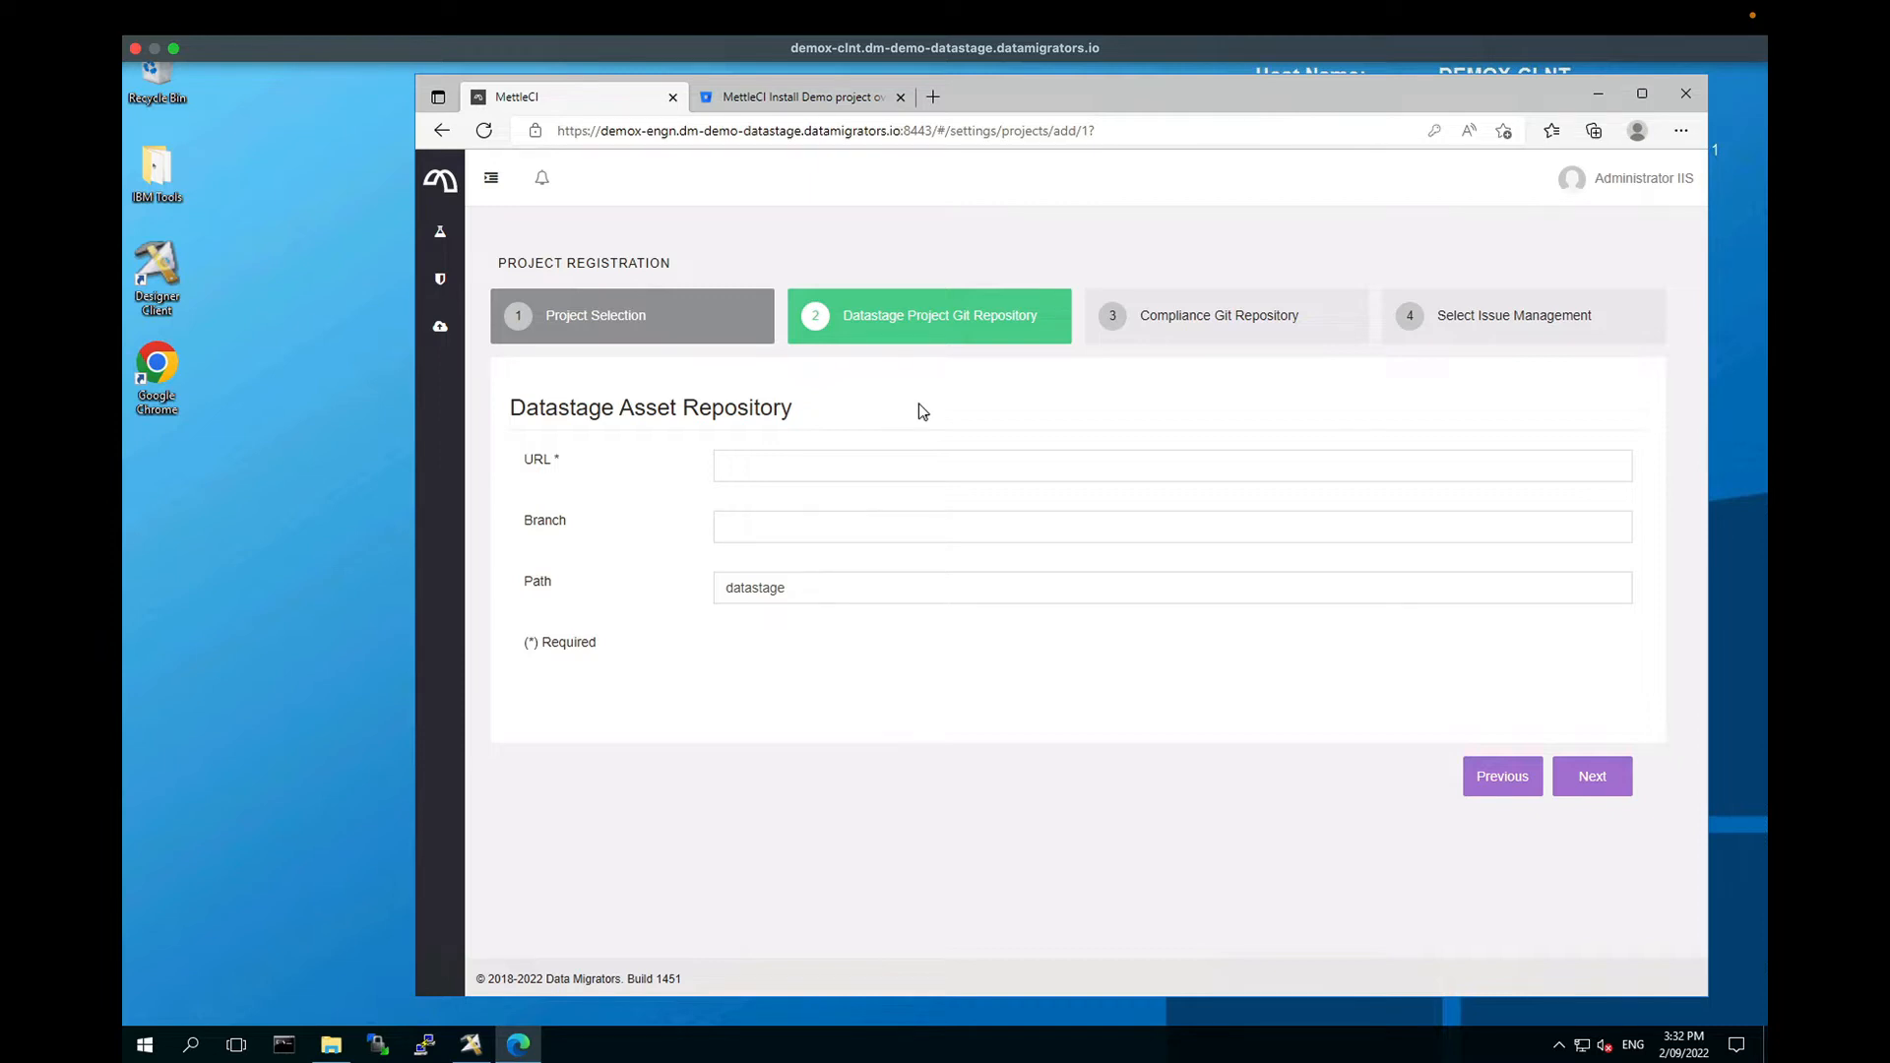
Step: Open the empty DemoX DataStage repo in Bitbucket to view its demox-datastage.git clone URL and setup commands
click(809, 99)
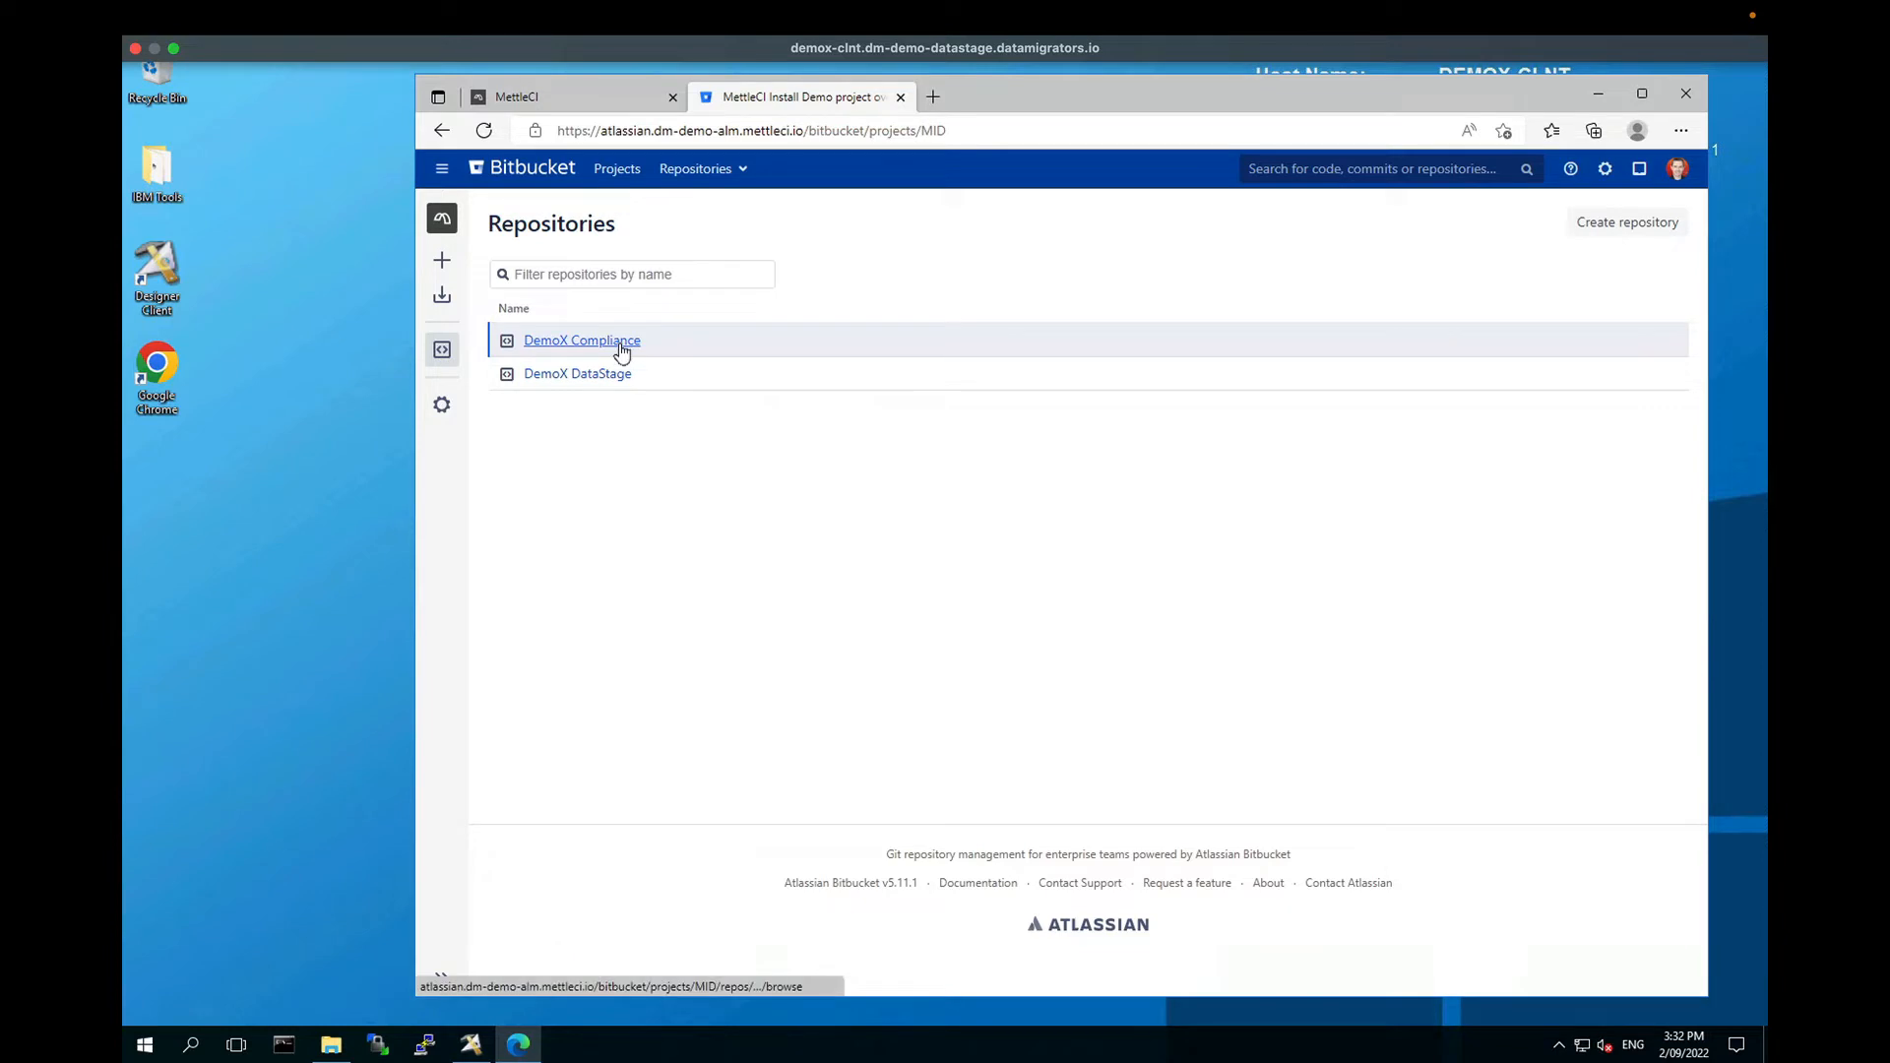
click(445, 264)
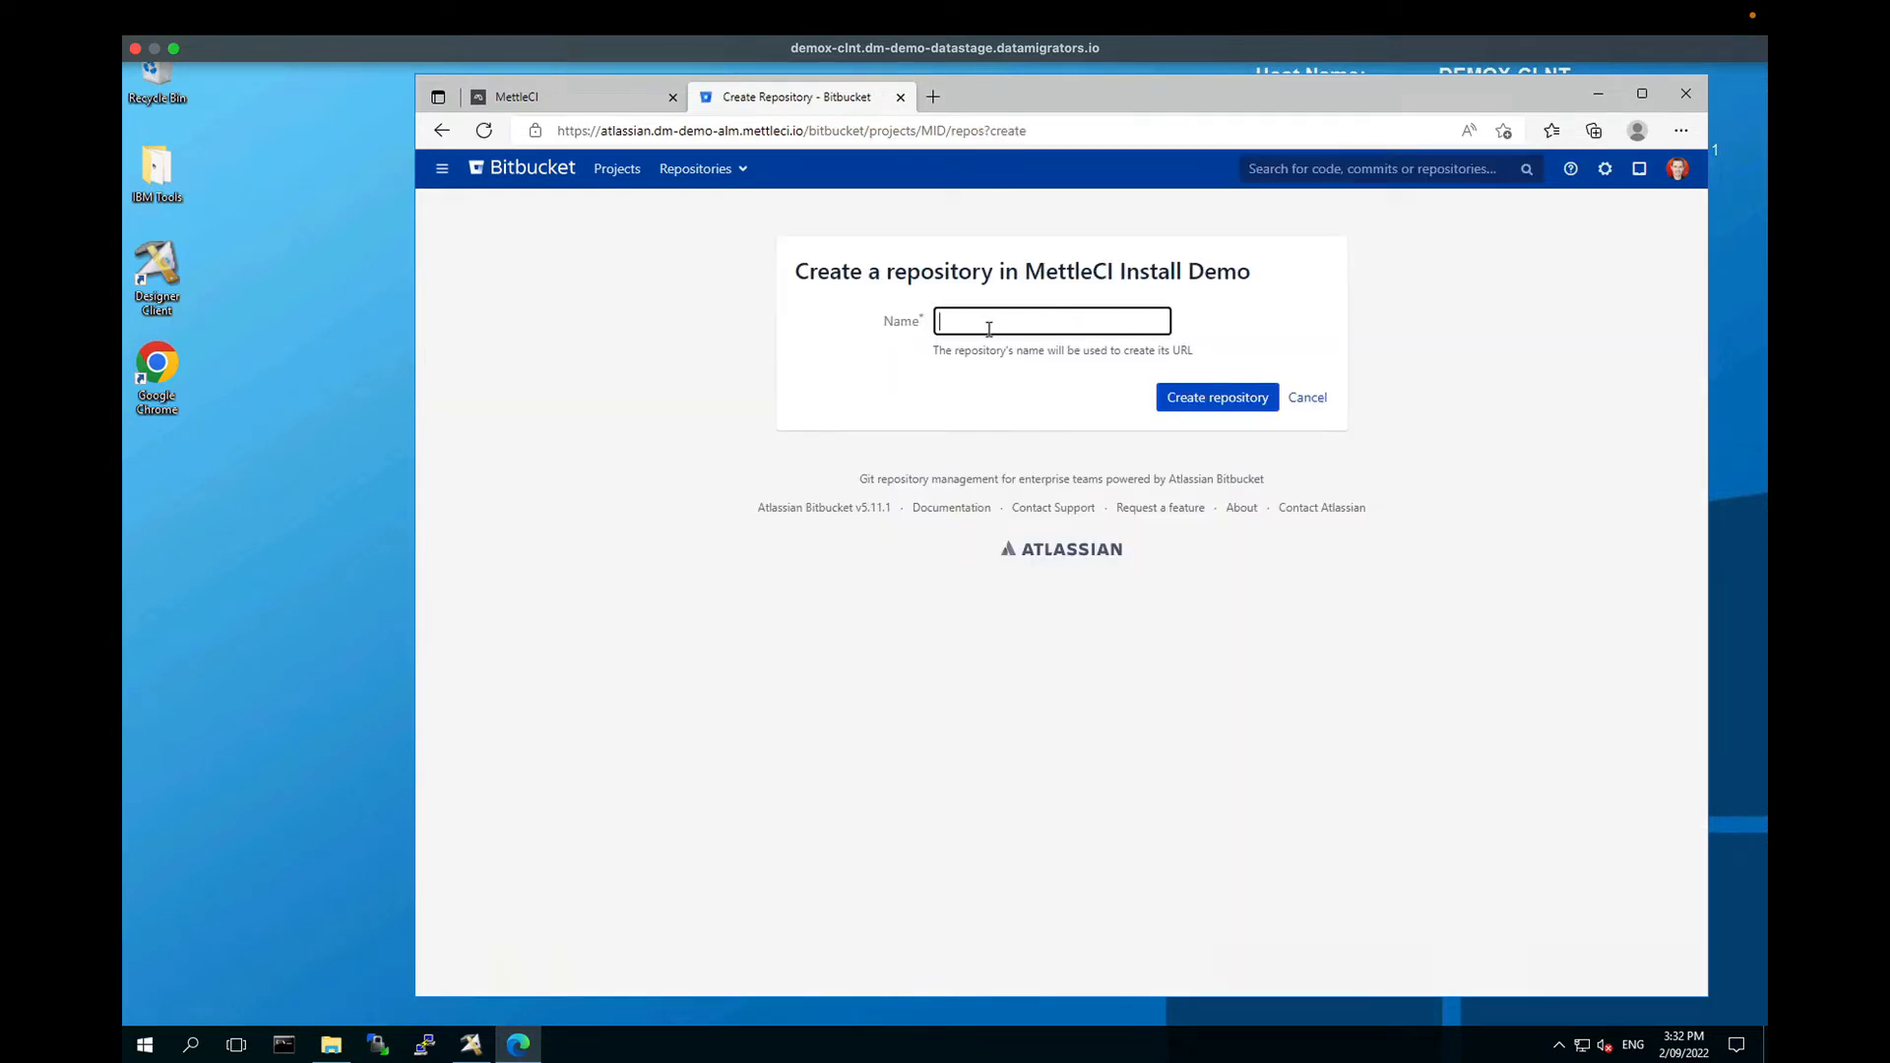
click(1317, 397)
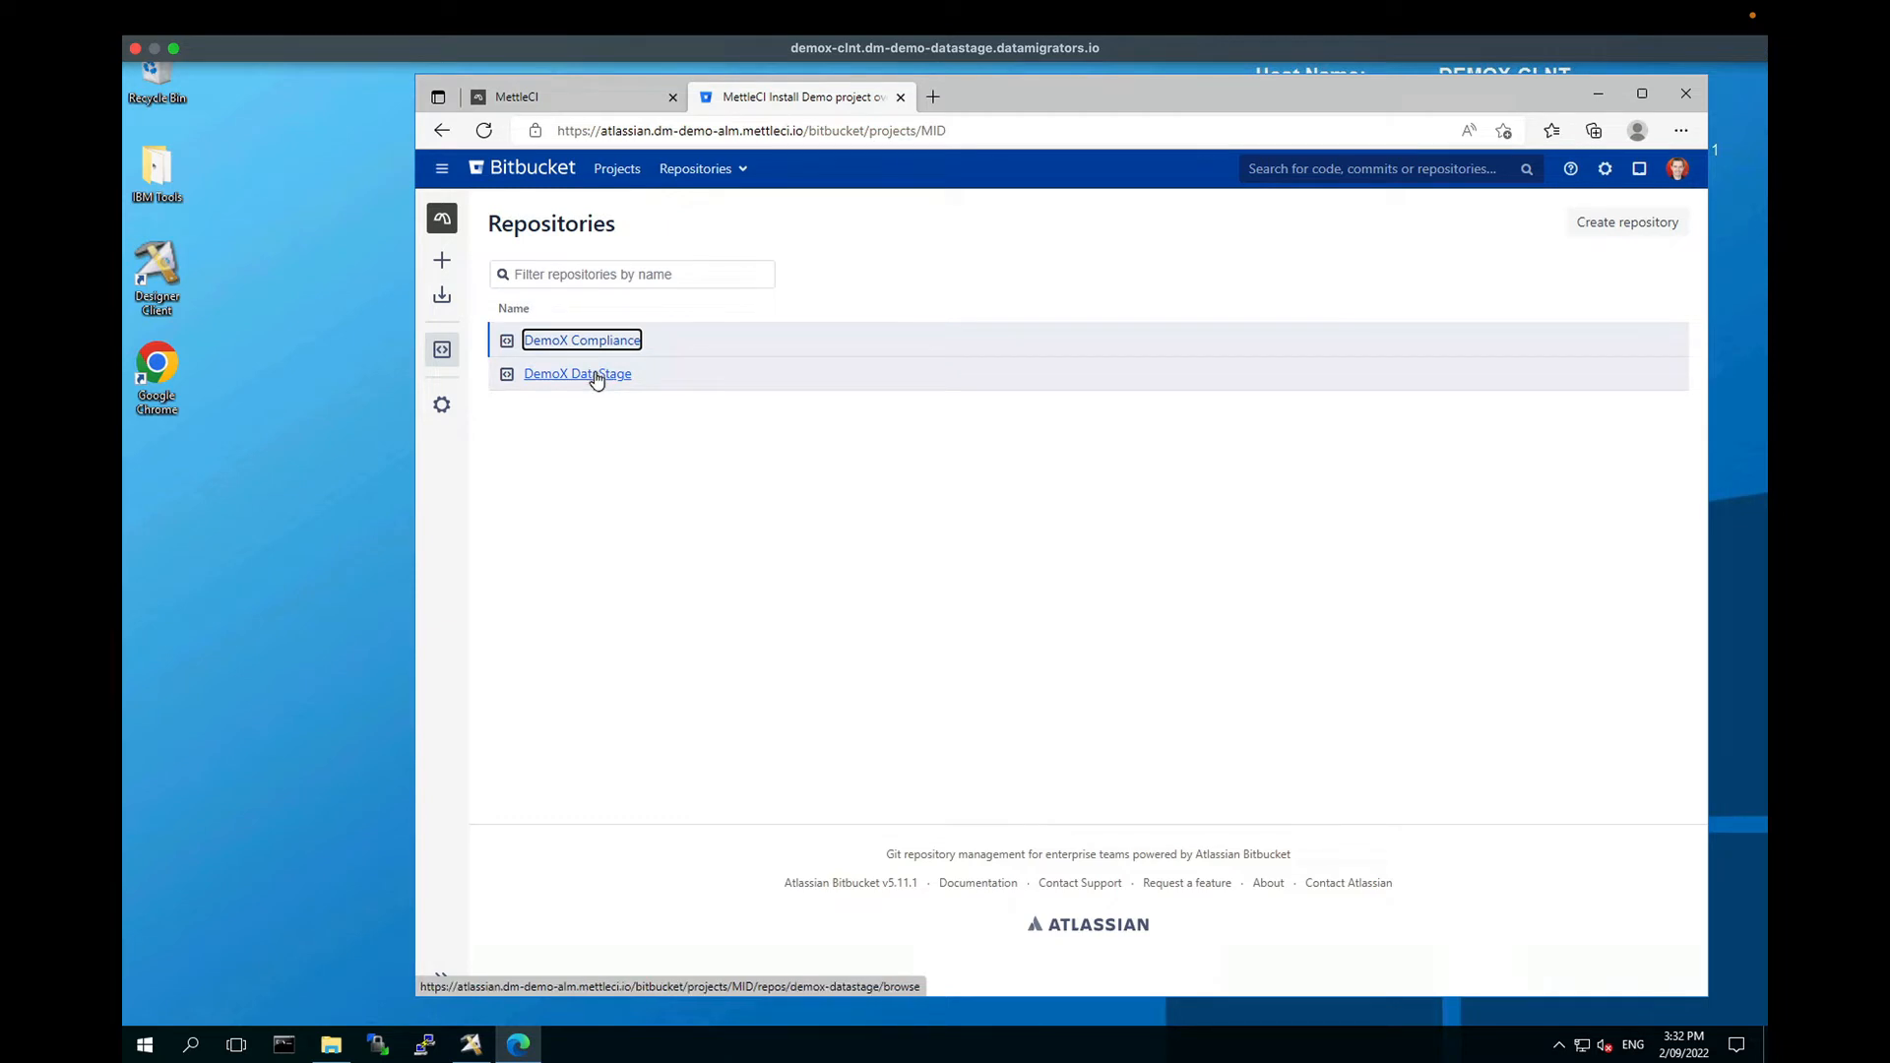
click(596, 377)
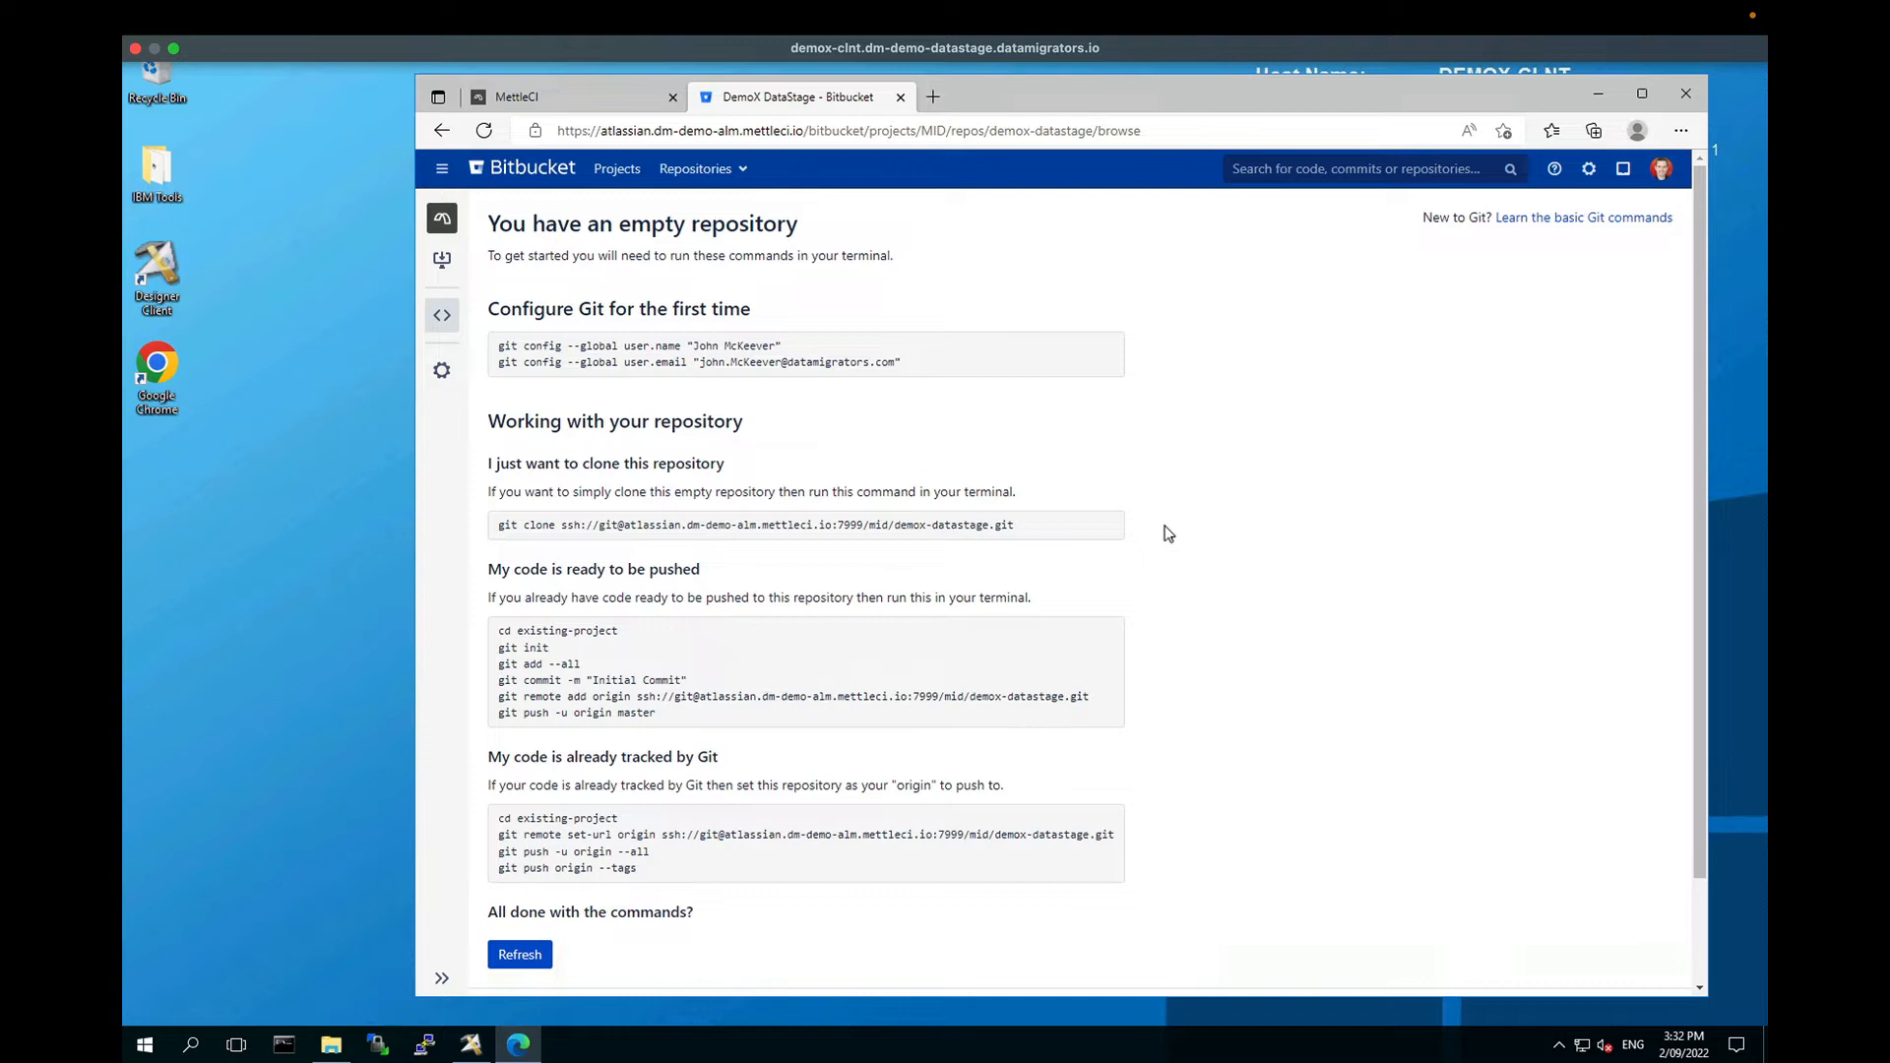
drag(1697, 381, 1691, 445)
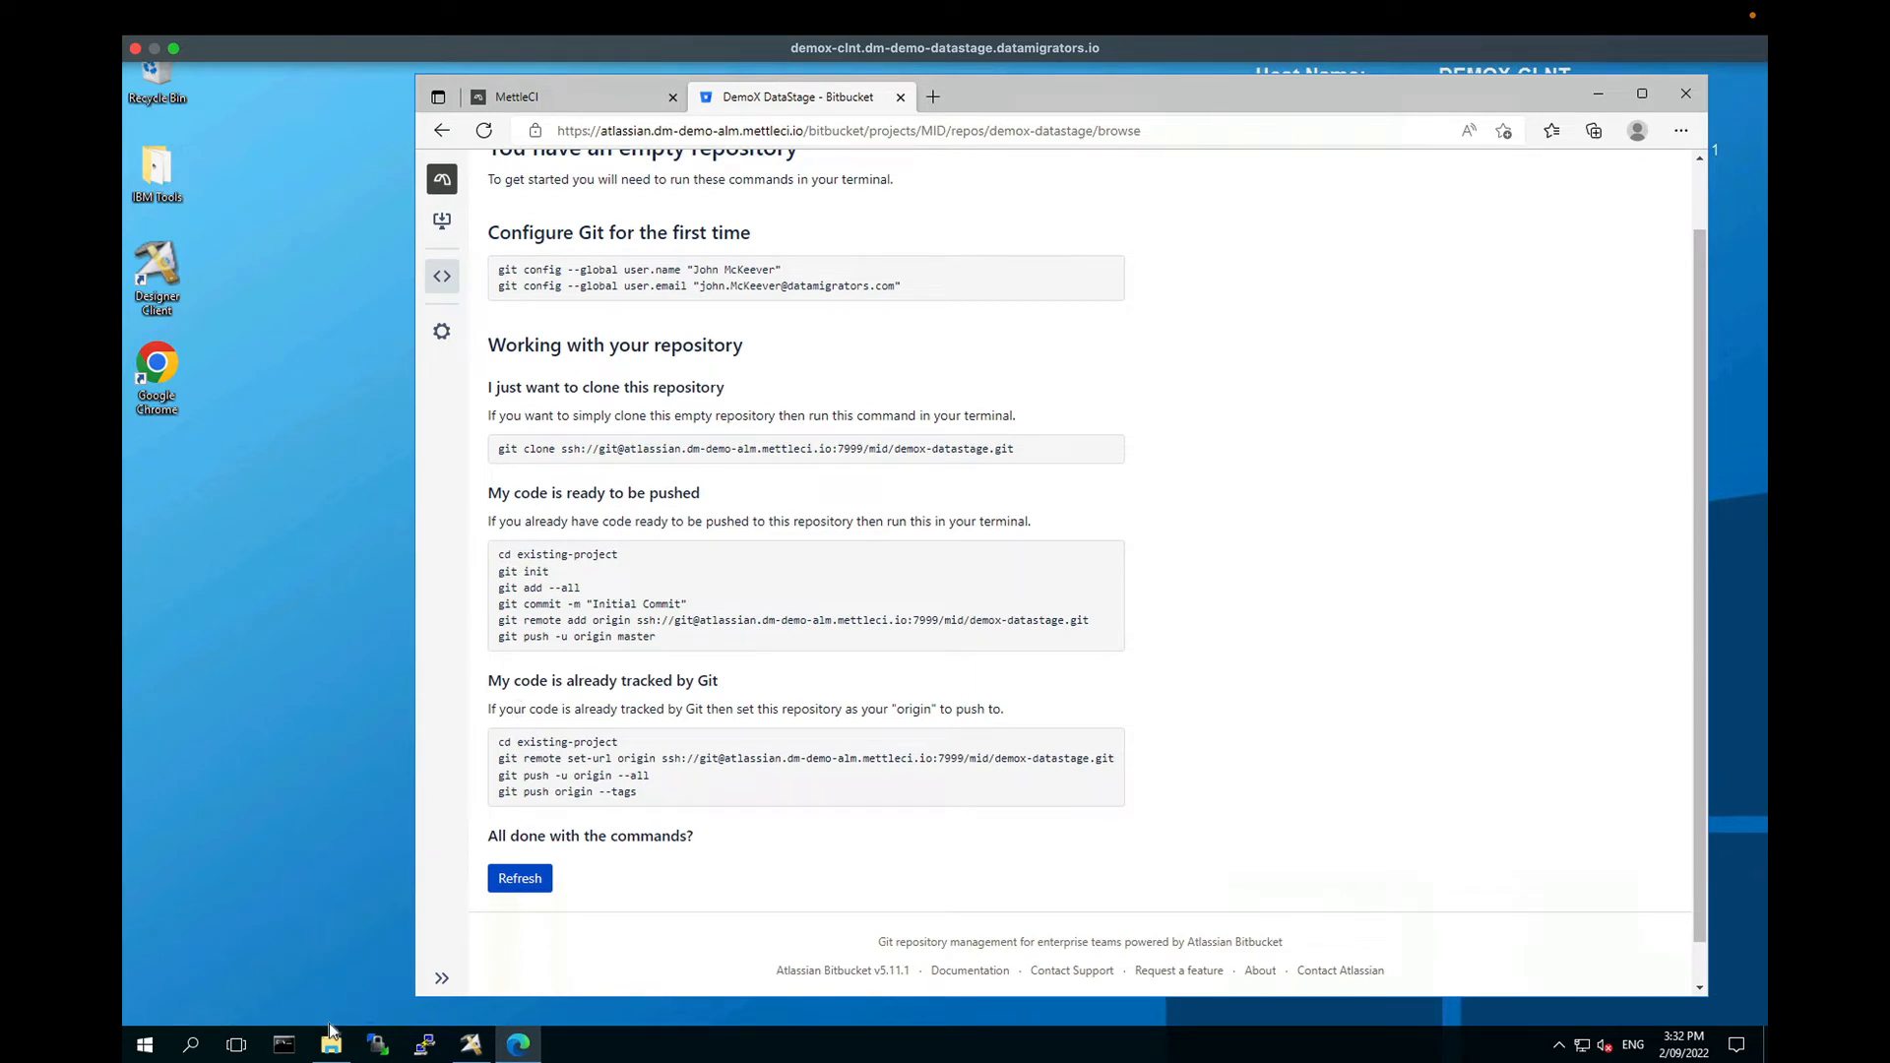
mouse_move(332, 1049)
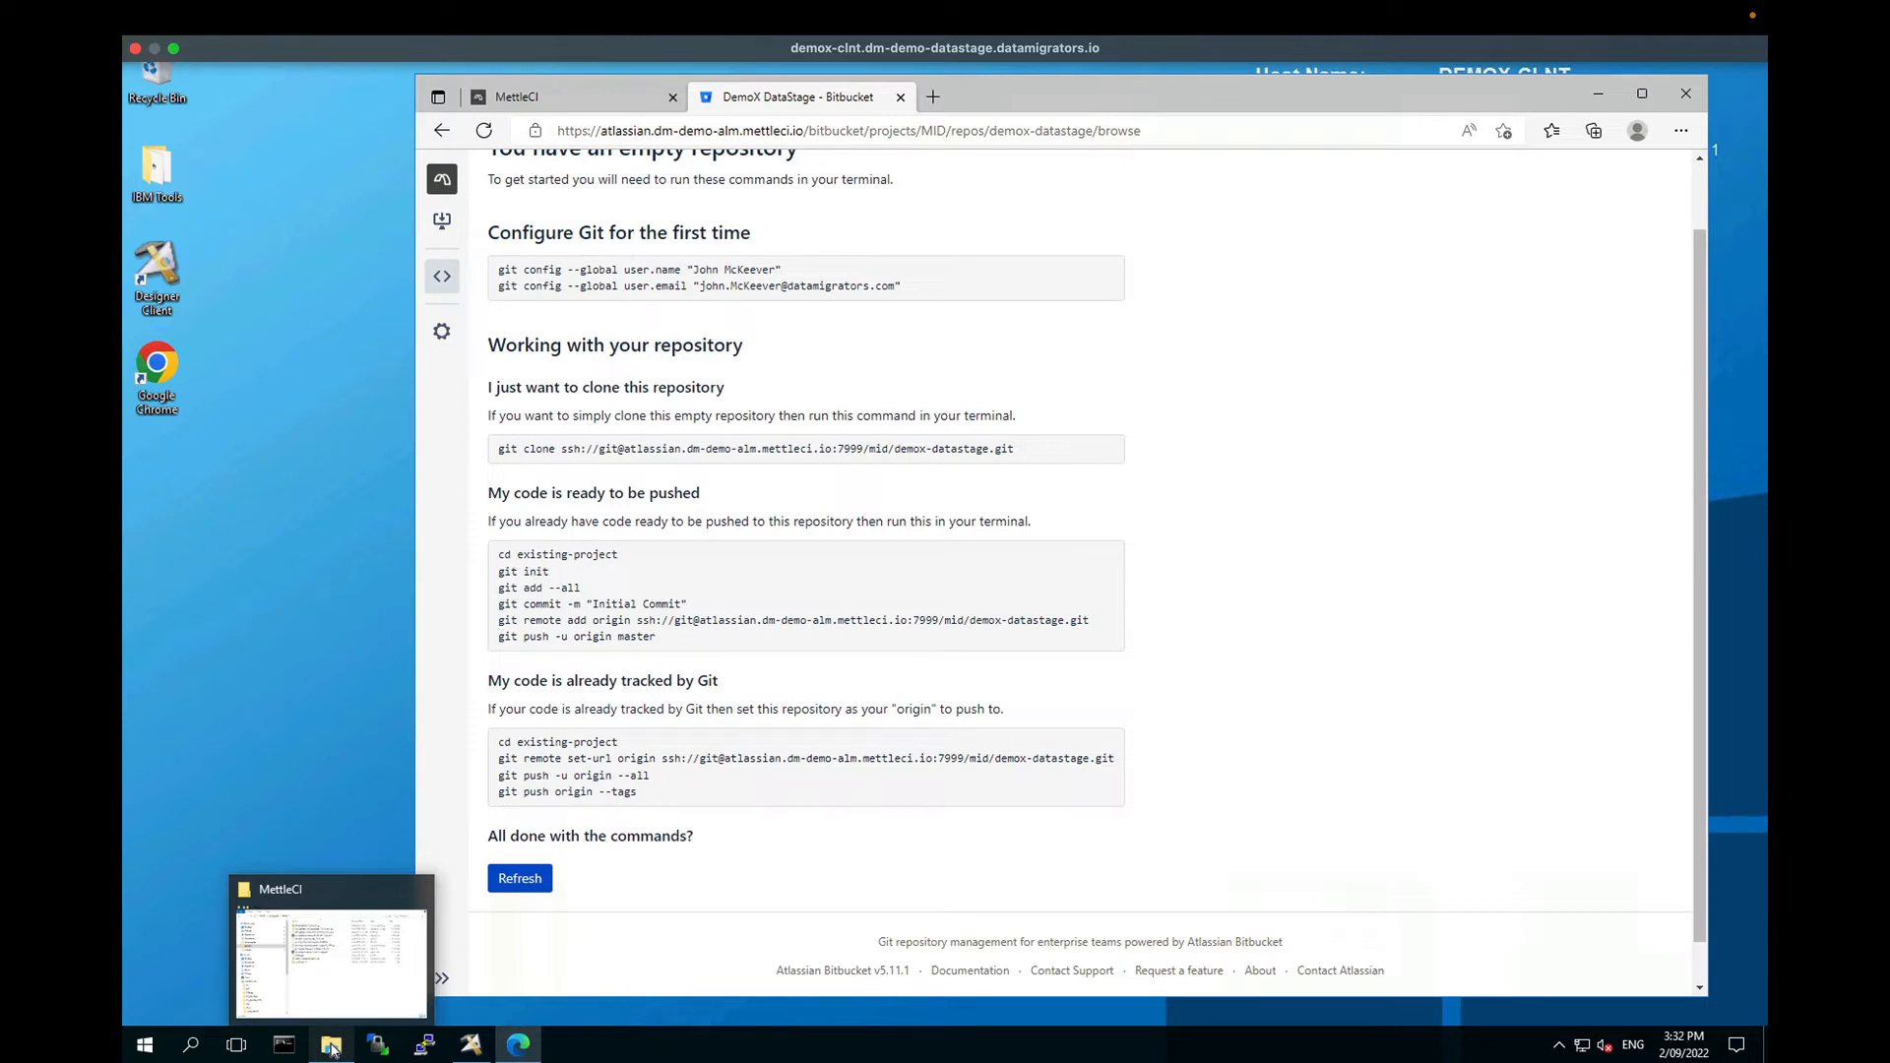
Step: In File Explorer, navigate to the Administrator's Repos folder
click(332, 1049)
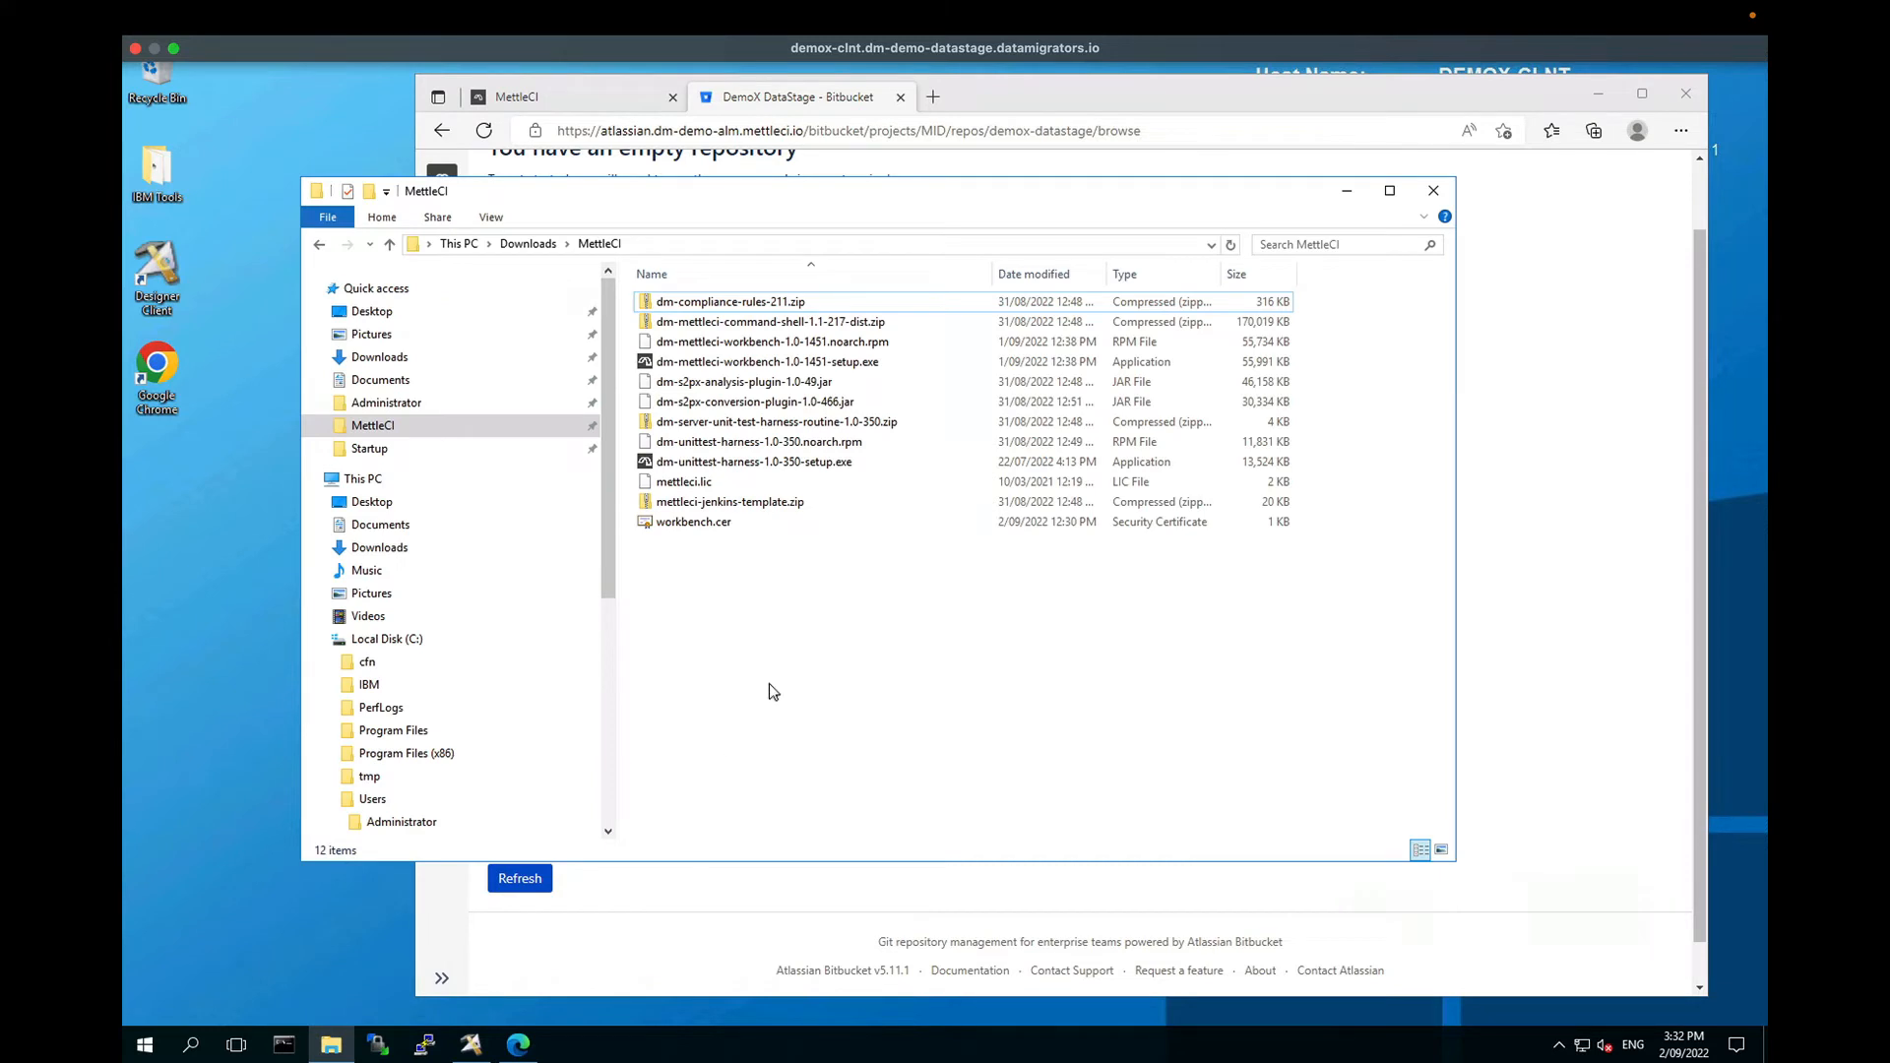
click(759, 311)
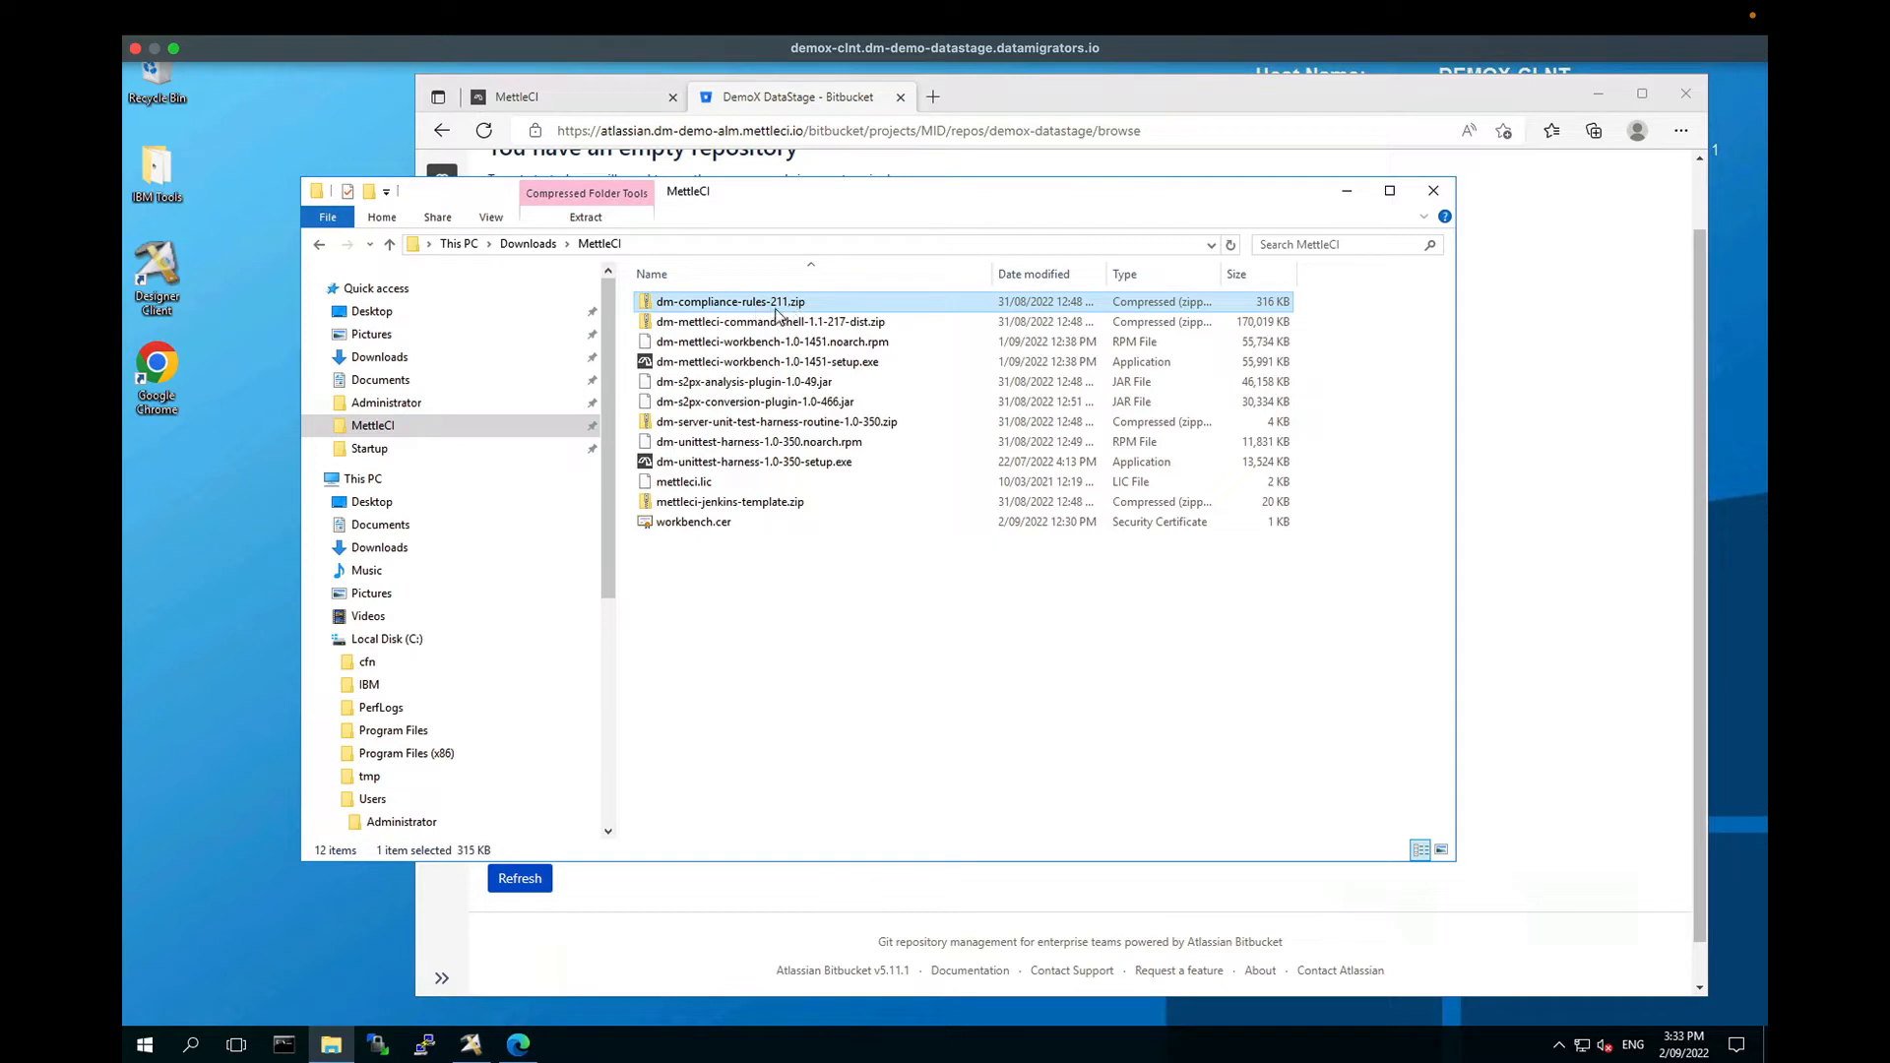
click(758, 504)
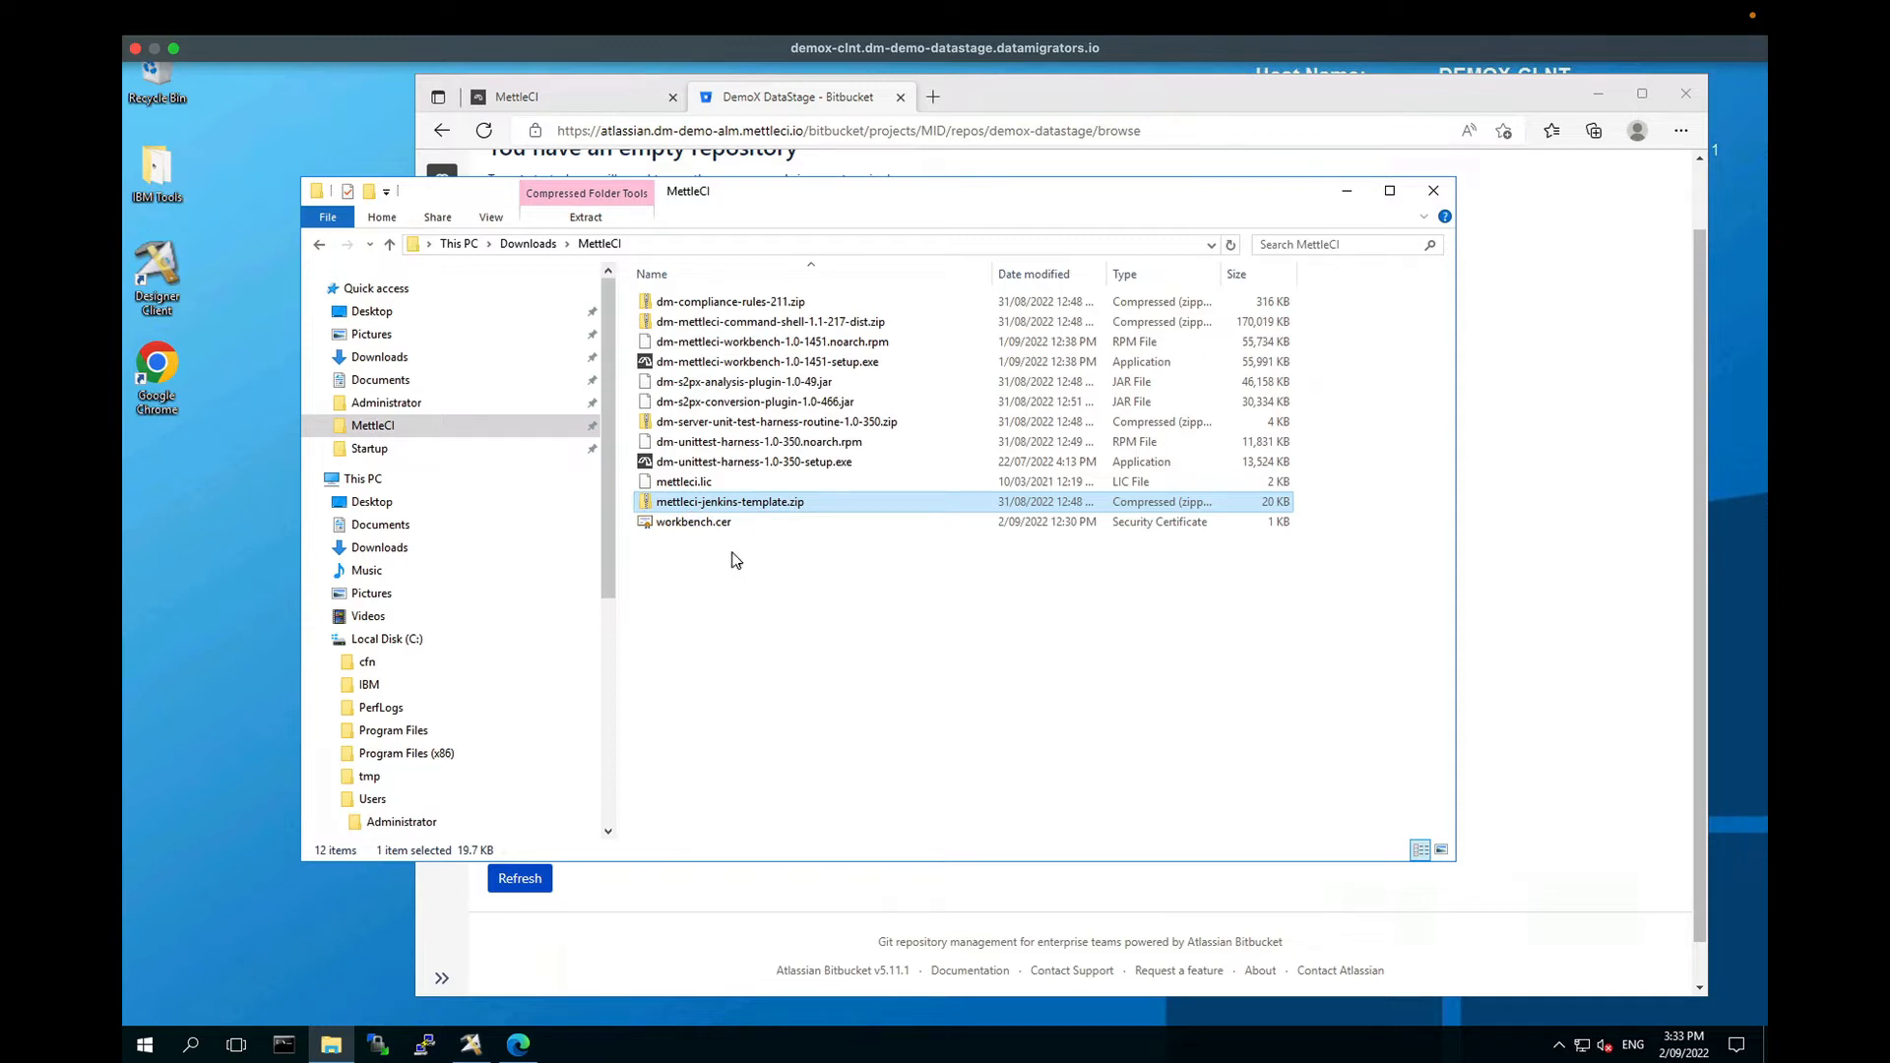
click(401, 410)
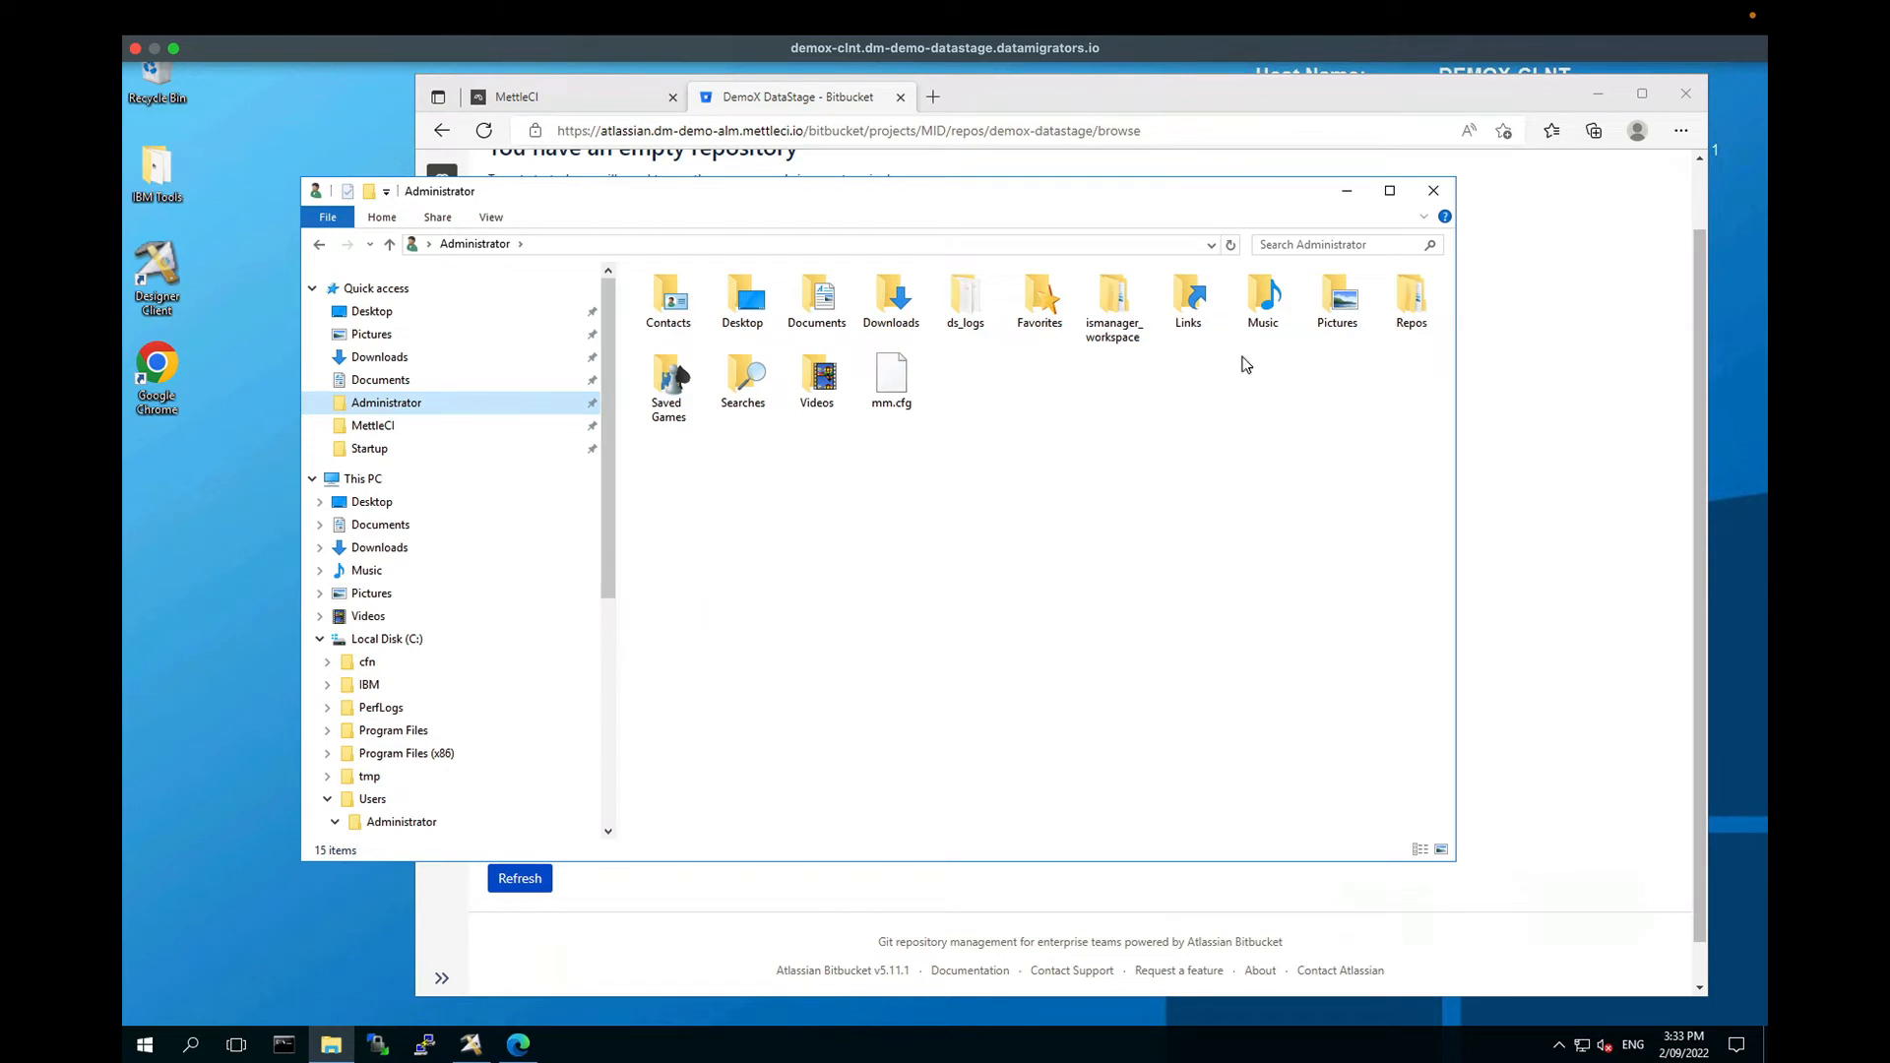
double_click(1410, 298)
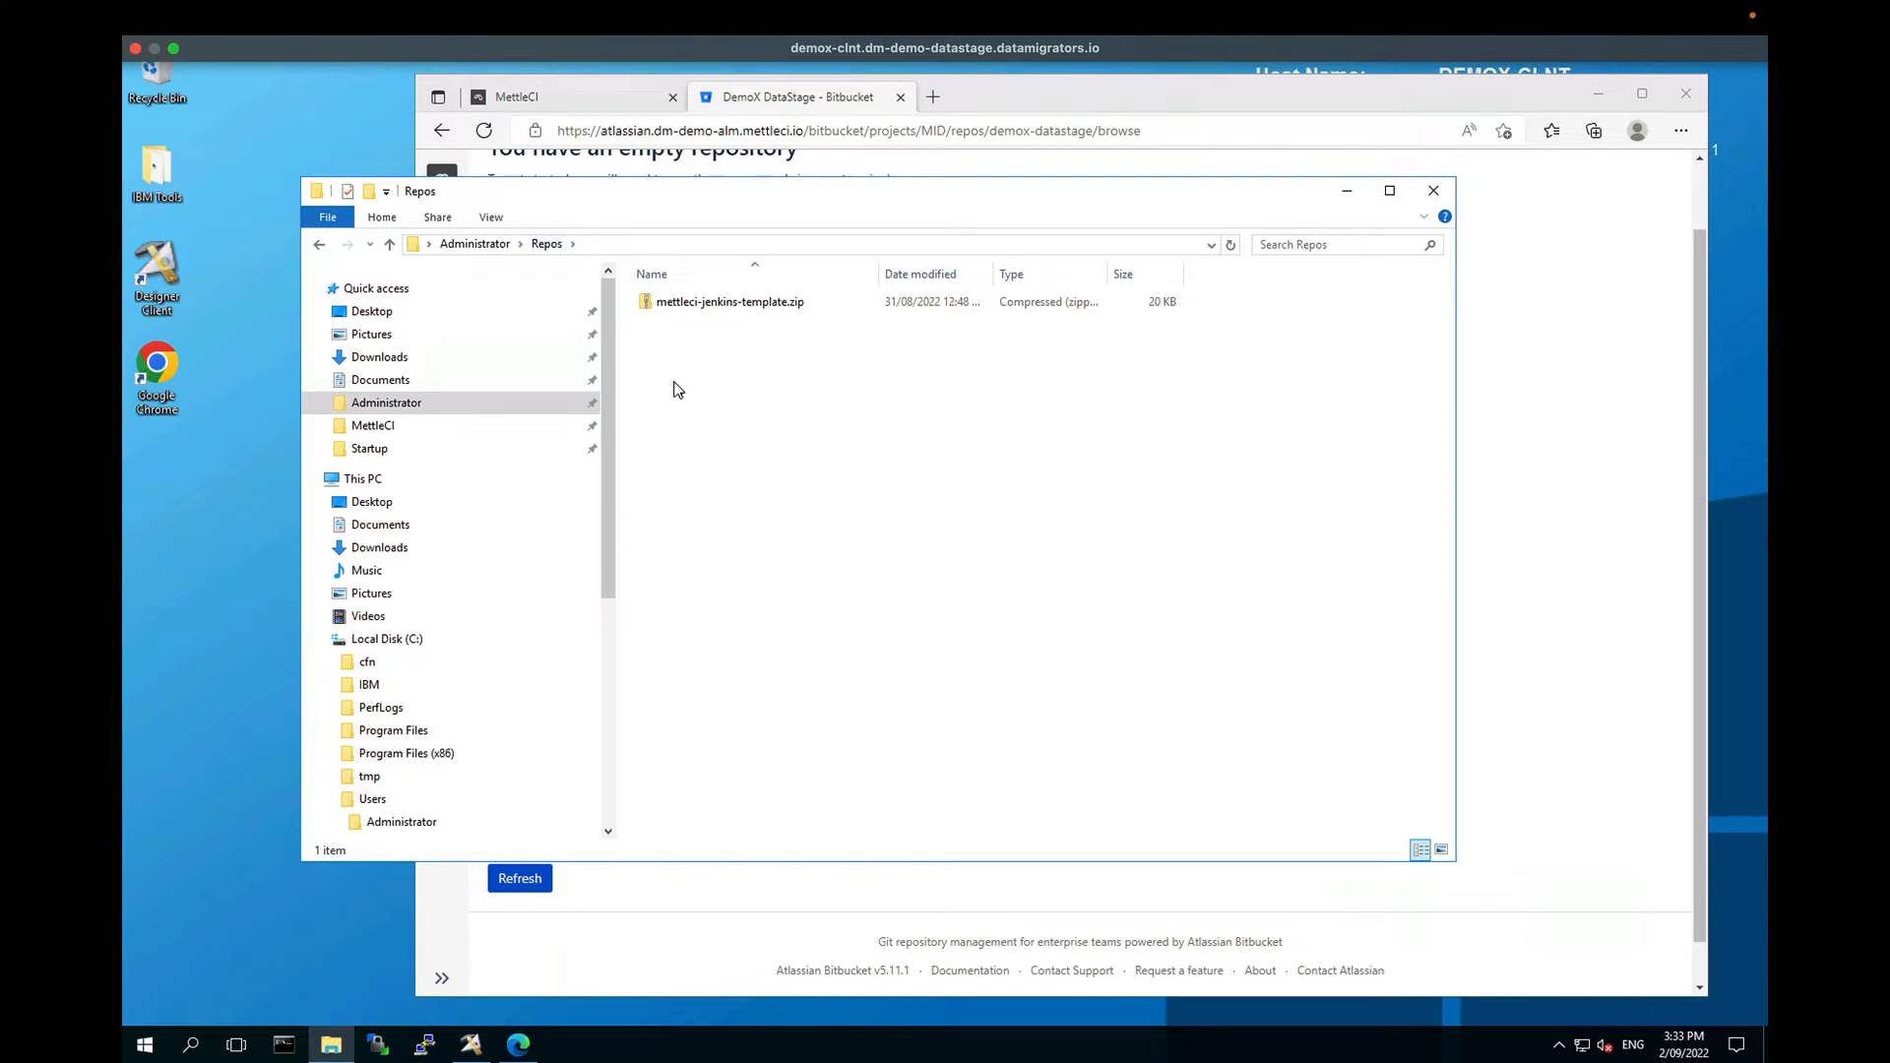
Step: Extract mettleci-jenkins-template.zip into Repos\mettleci-template
click(709, 308)
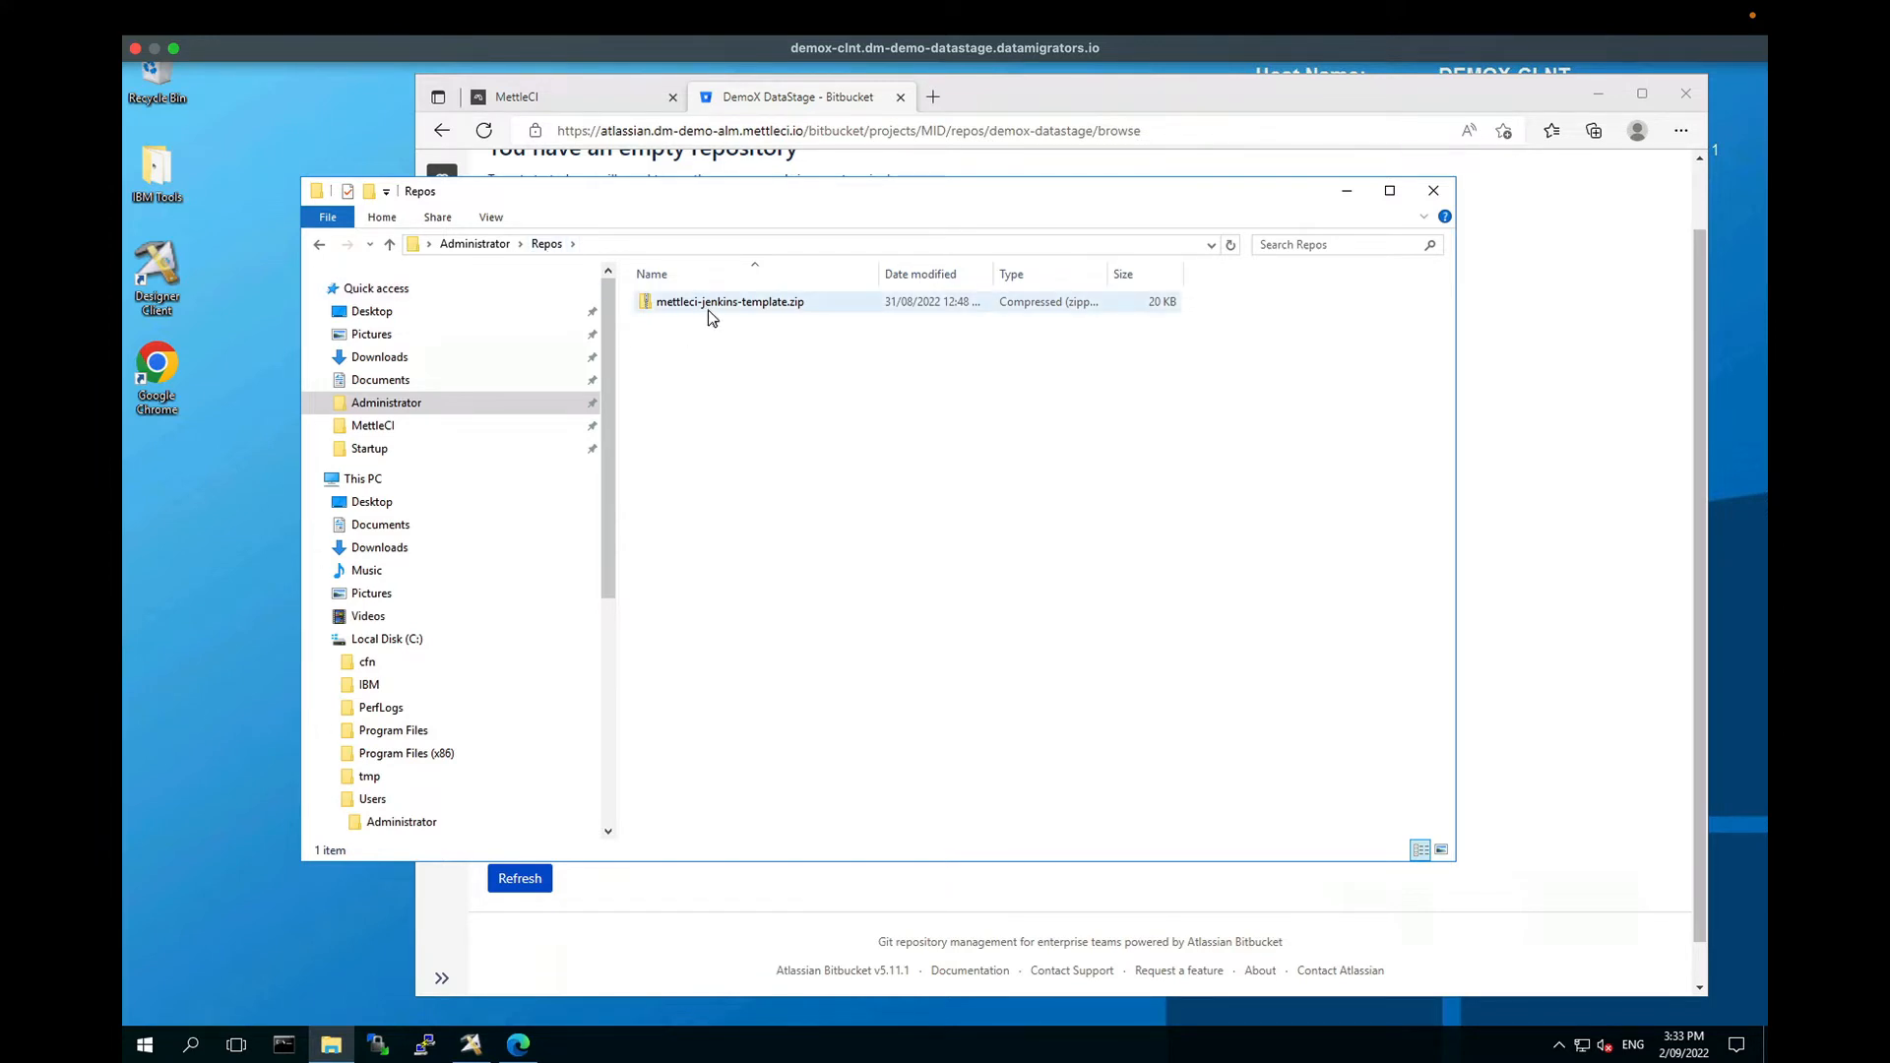
right_click(709, 307)
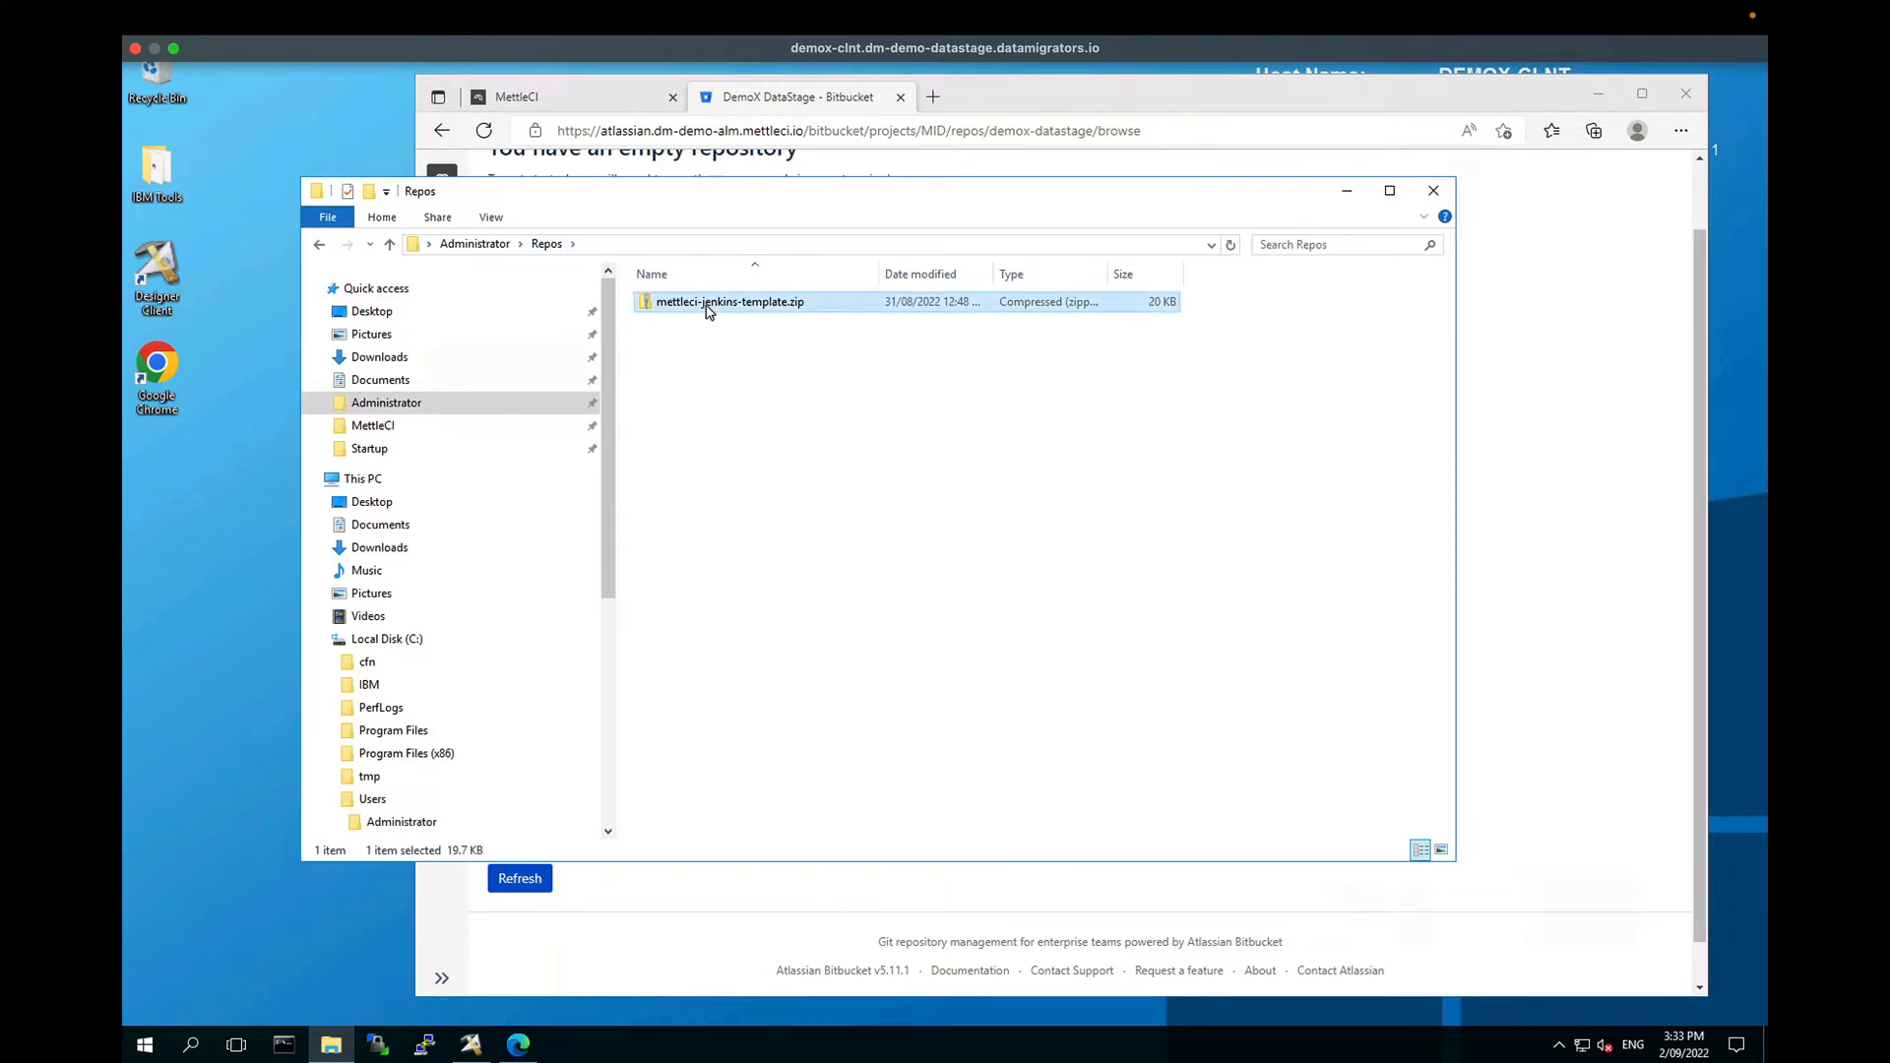
click(760, 370)
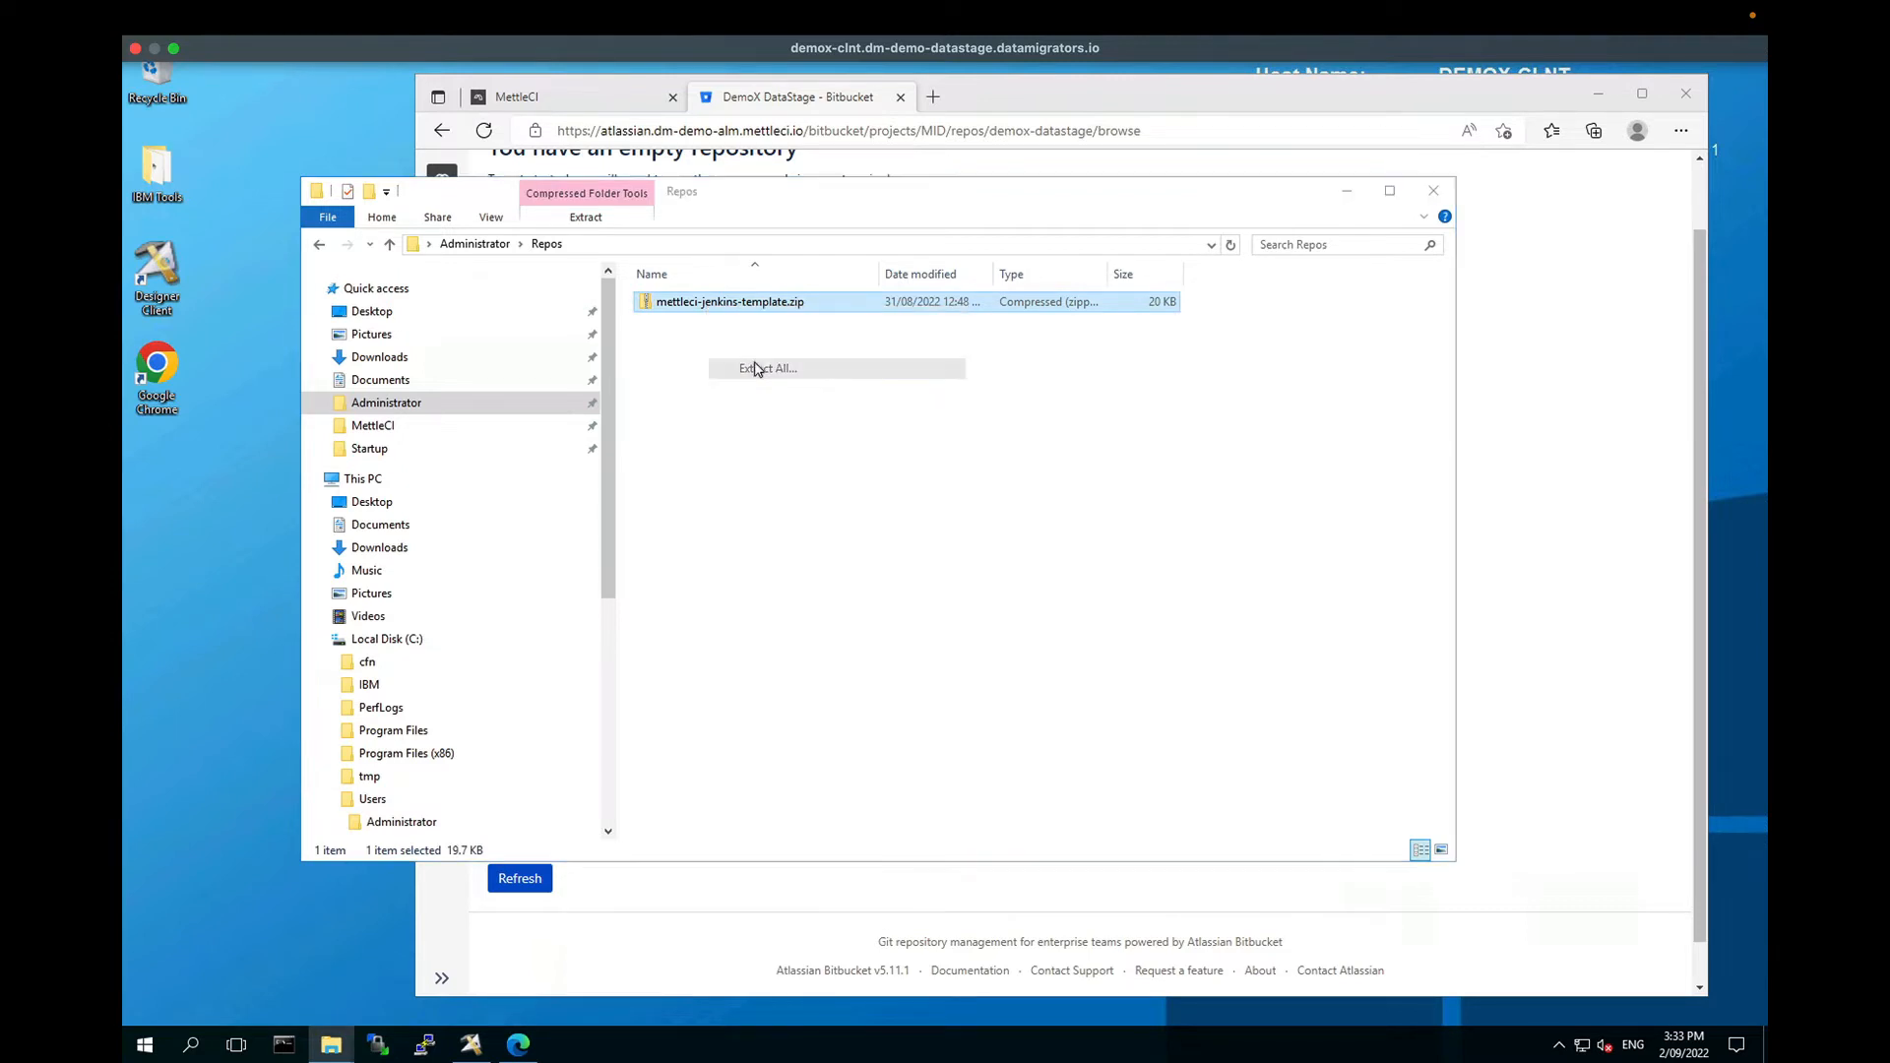
key(Right)
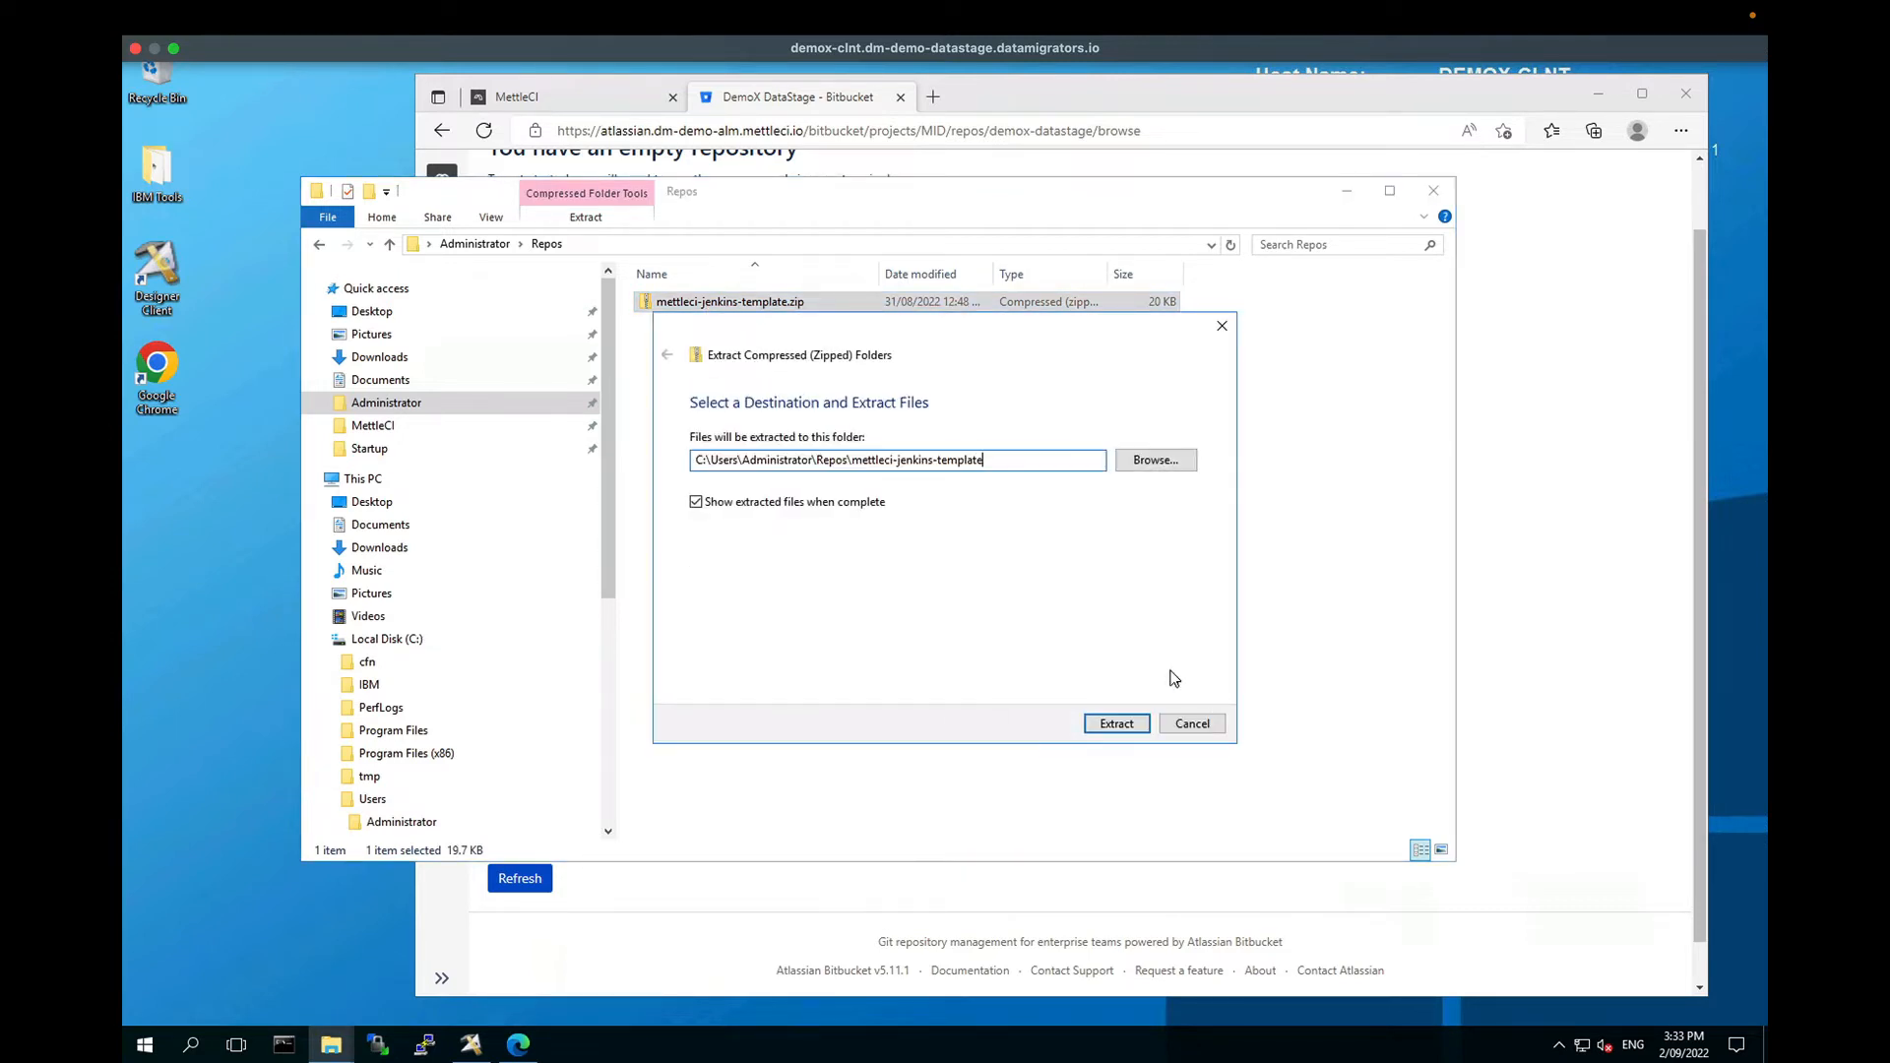
key(BackSpace)
key(BackSpace)
key(BackSpace)
key(BackSpace)
key(BackSpace)
key(BackSpace)
key(BackSpace)
key(BackSpace)
key(BackSpace)
key(BackSpace)
key(BackSpace)
key(BackSpace)
key(BackSpace)
key(BackSpace)
key(BackSpace)
key(BackSpace)
key(BackSpace)
key(BackSpace)
key(BackSpace)
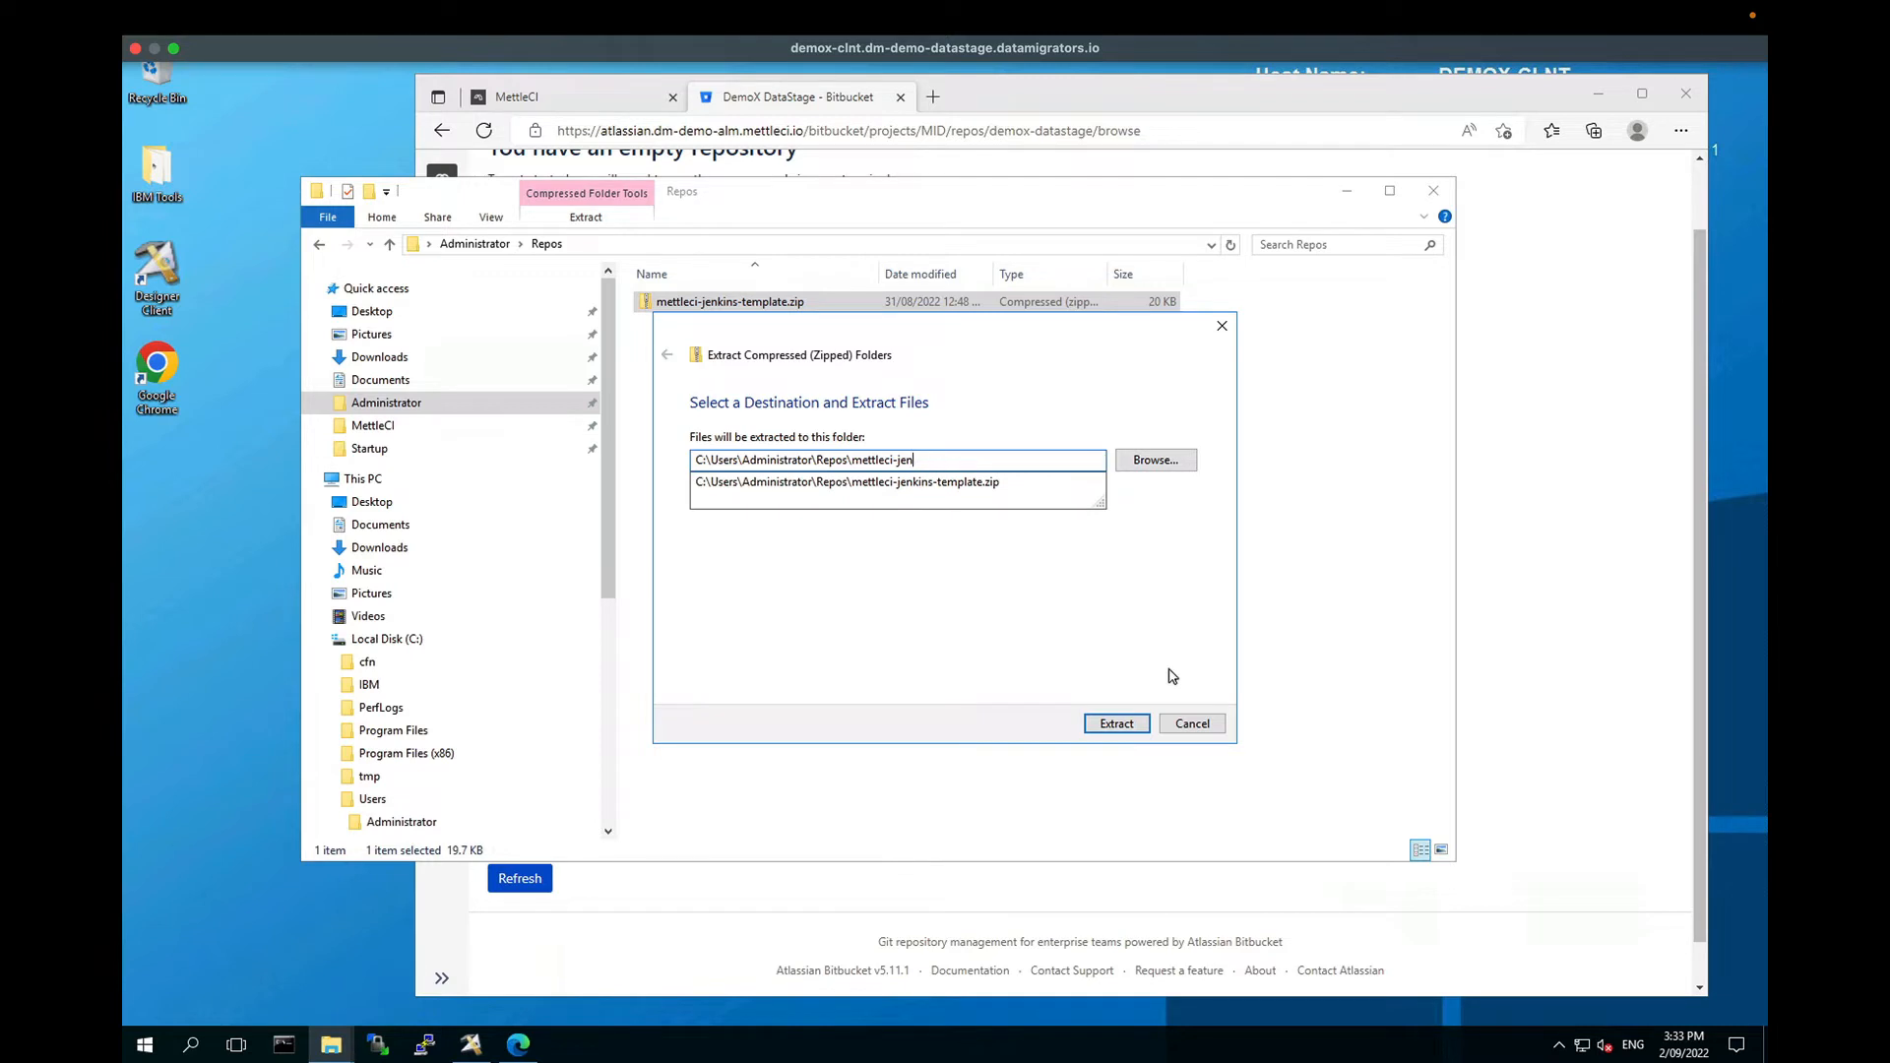
key(BackSpace)
key(BackSpace)
key(BackSpace)
key(BackSpace)
key(BackSpace)
key(BackSpace)
click(1130, 726)
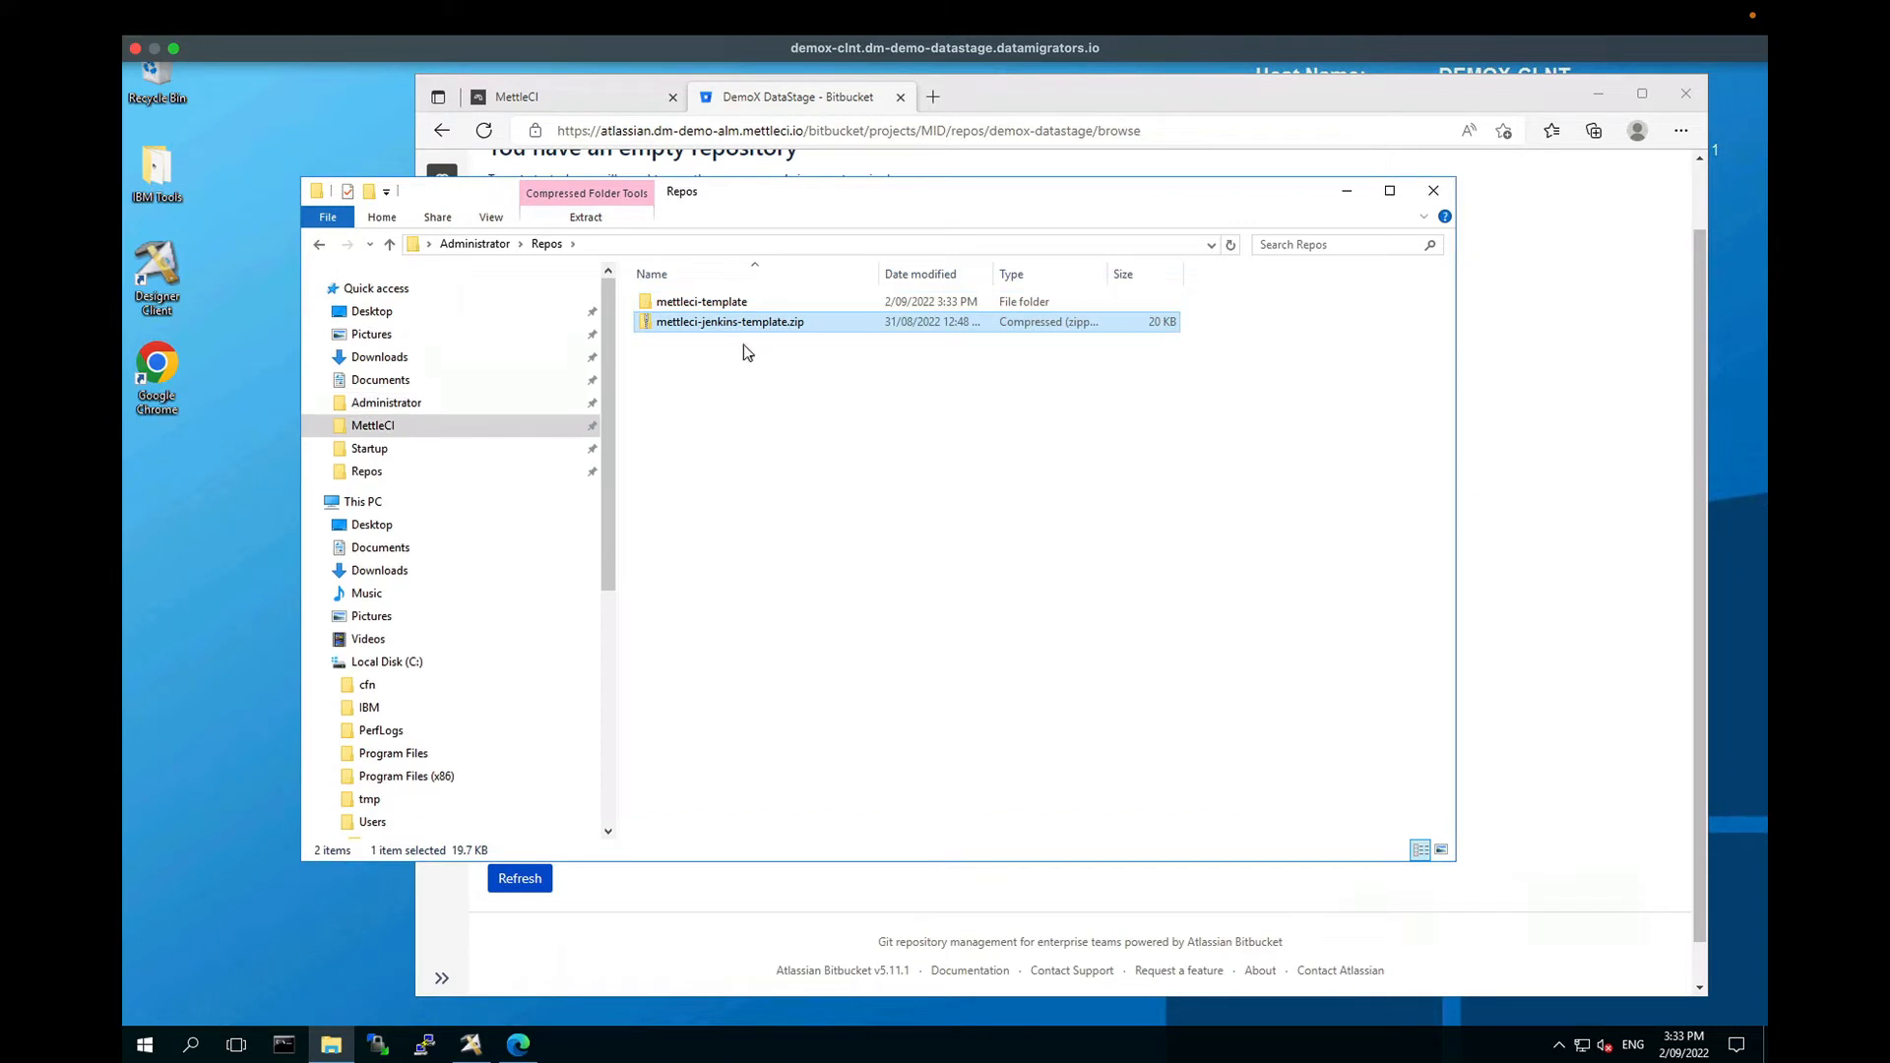
click(716, 308)
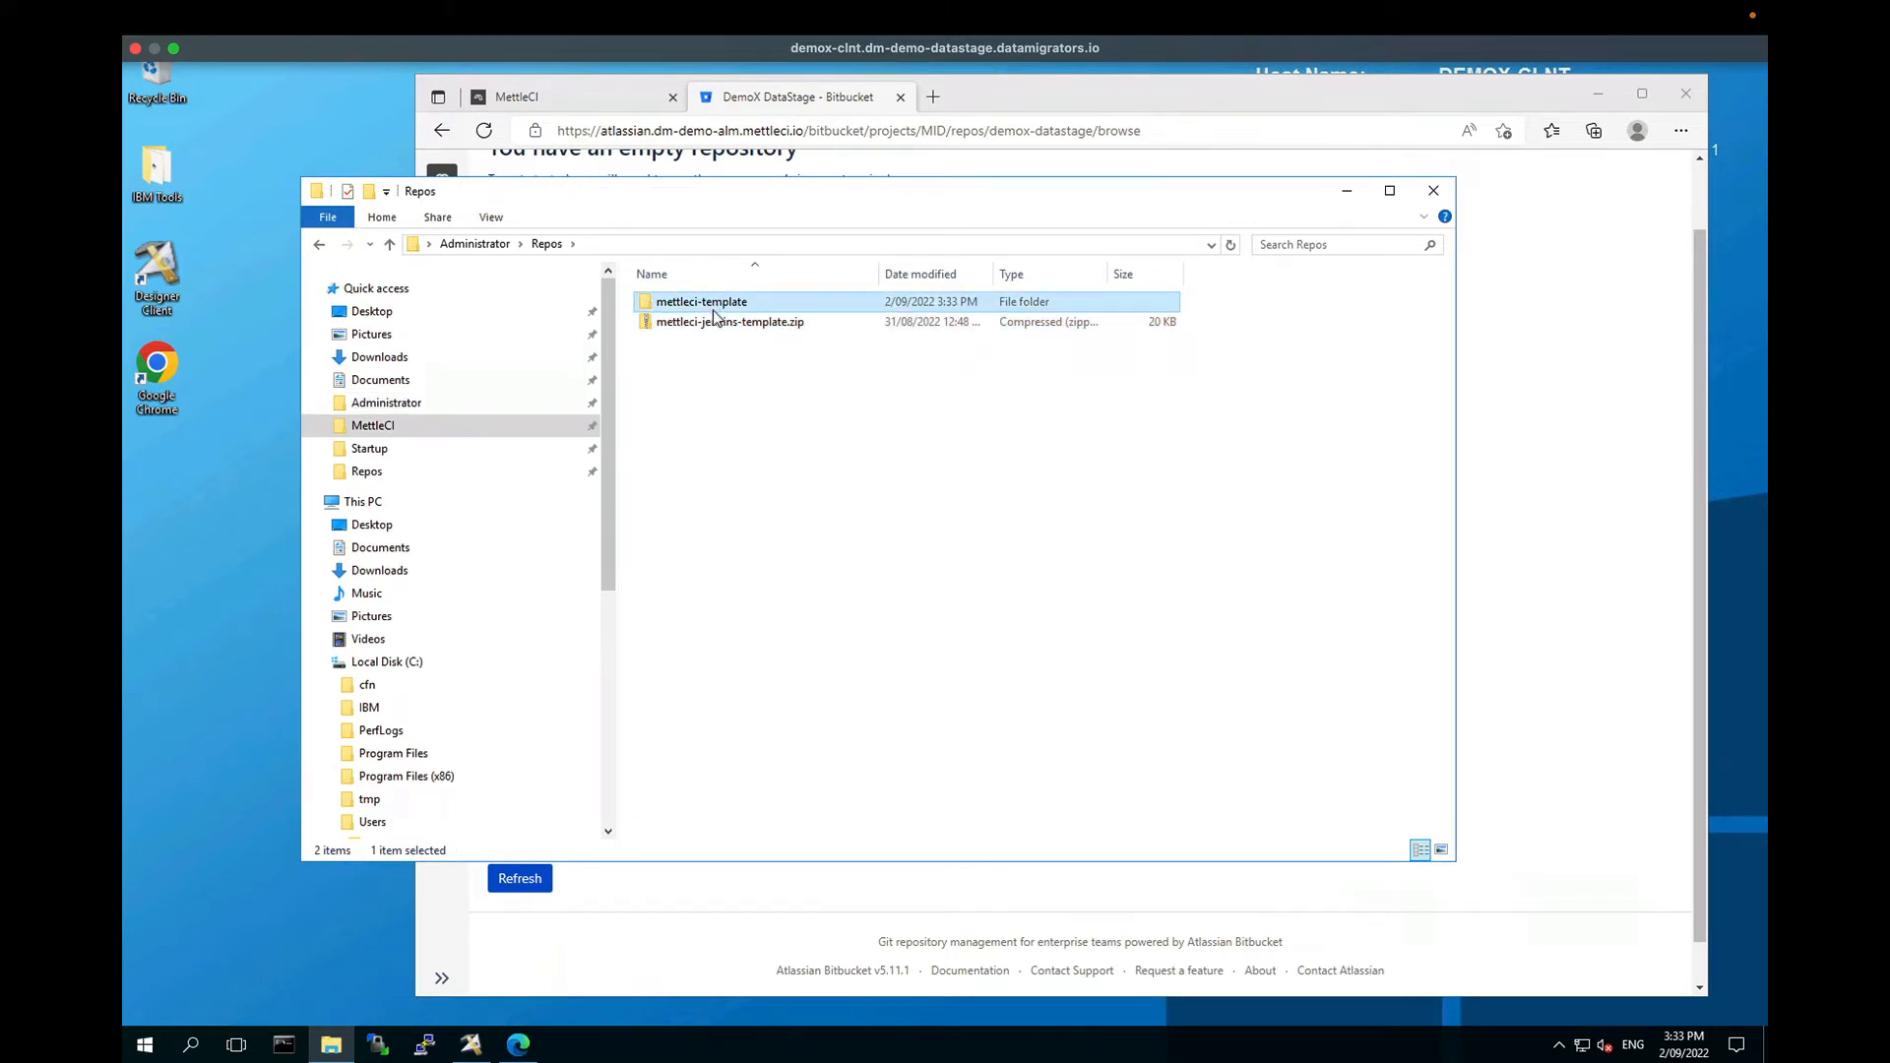
Step: Rename the extracted mettleci-template folder to 'DemoX DataStage'
drag(760, 205, 878, 338)
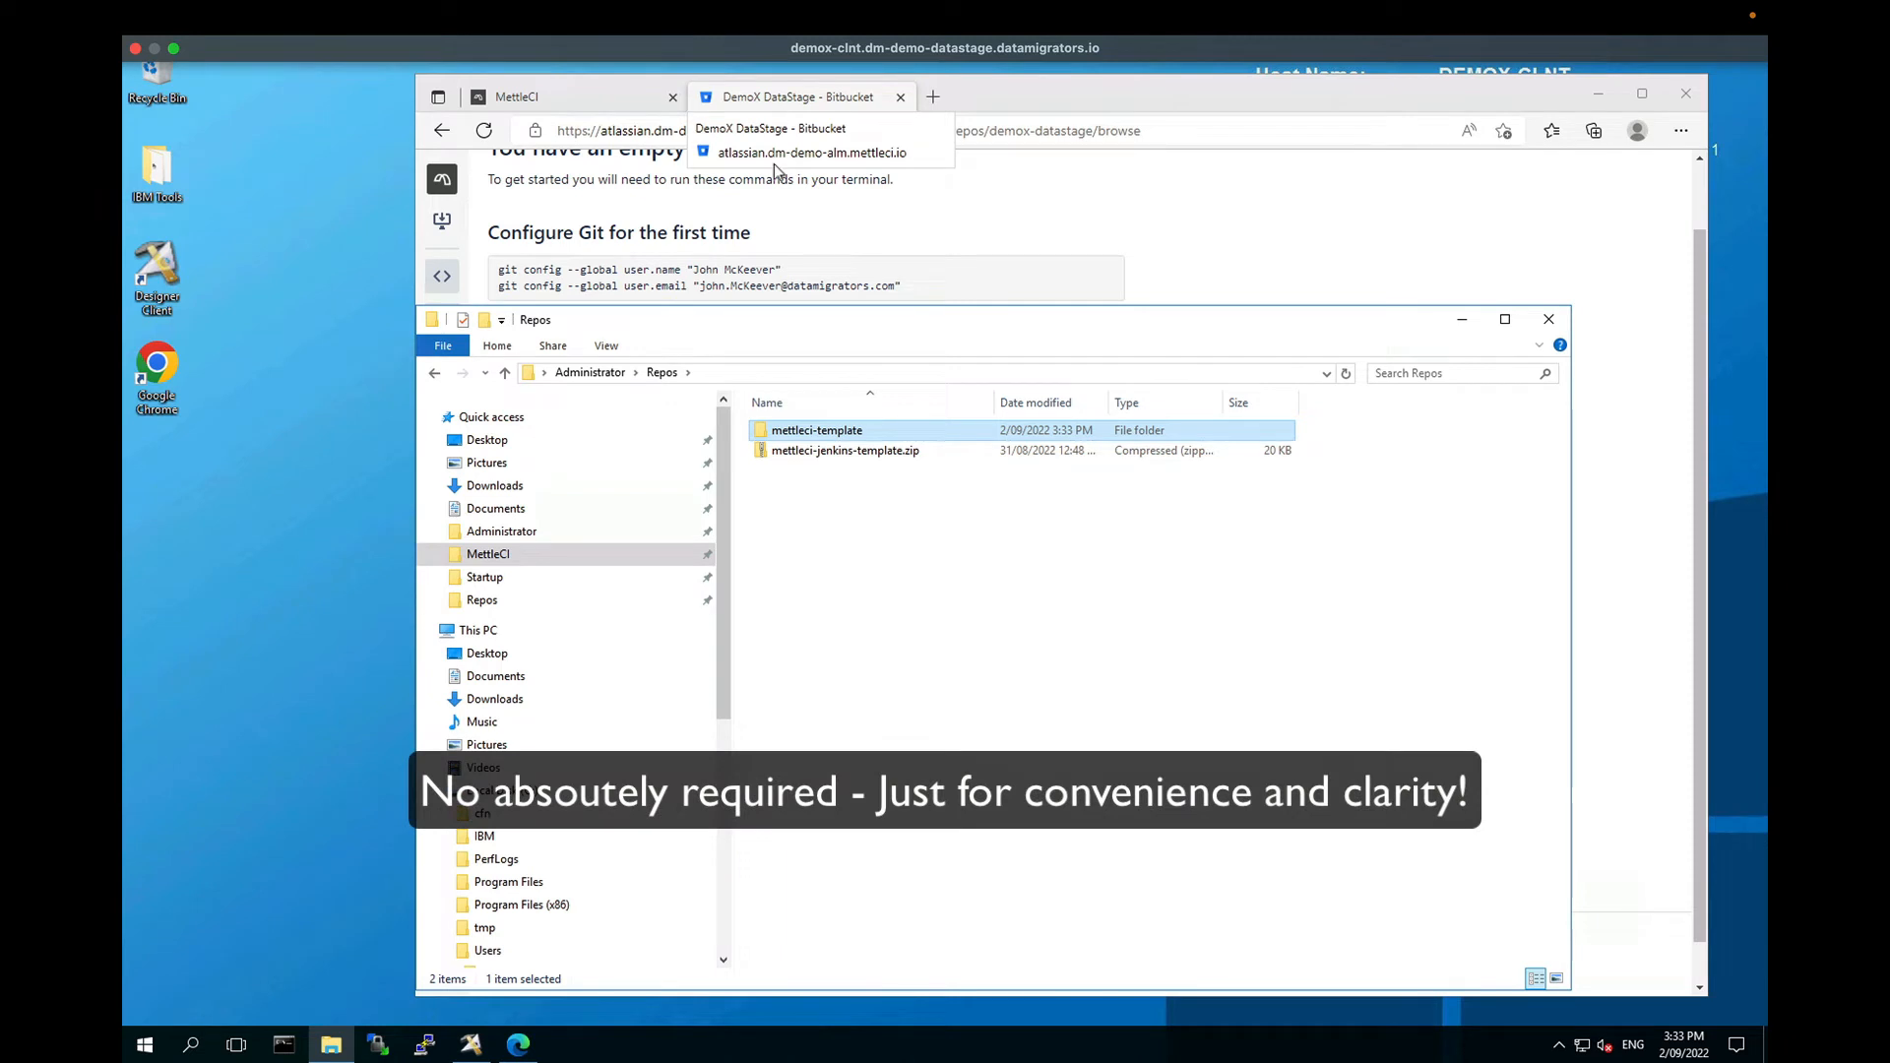
click(817, 433)
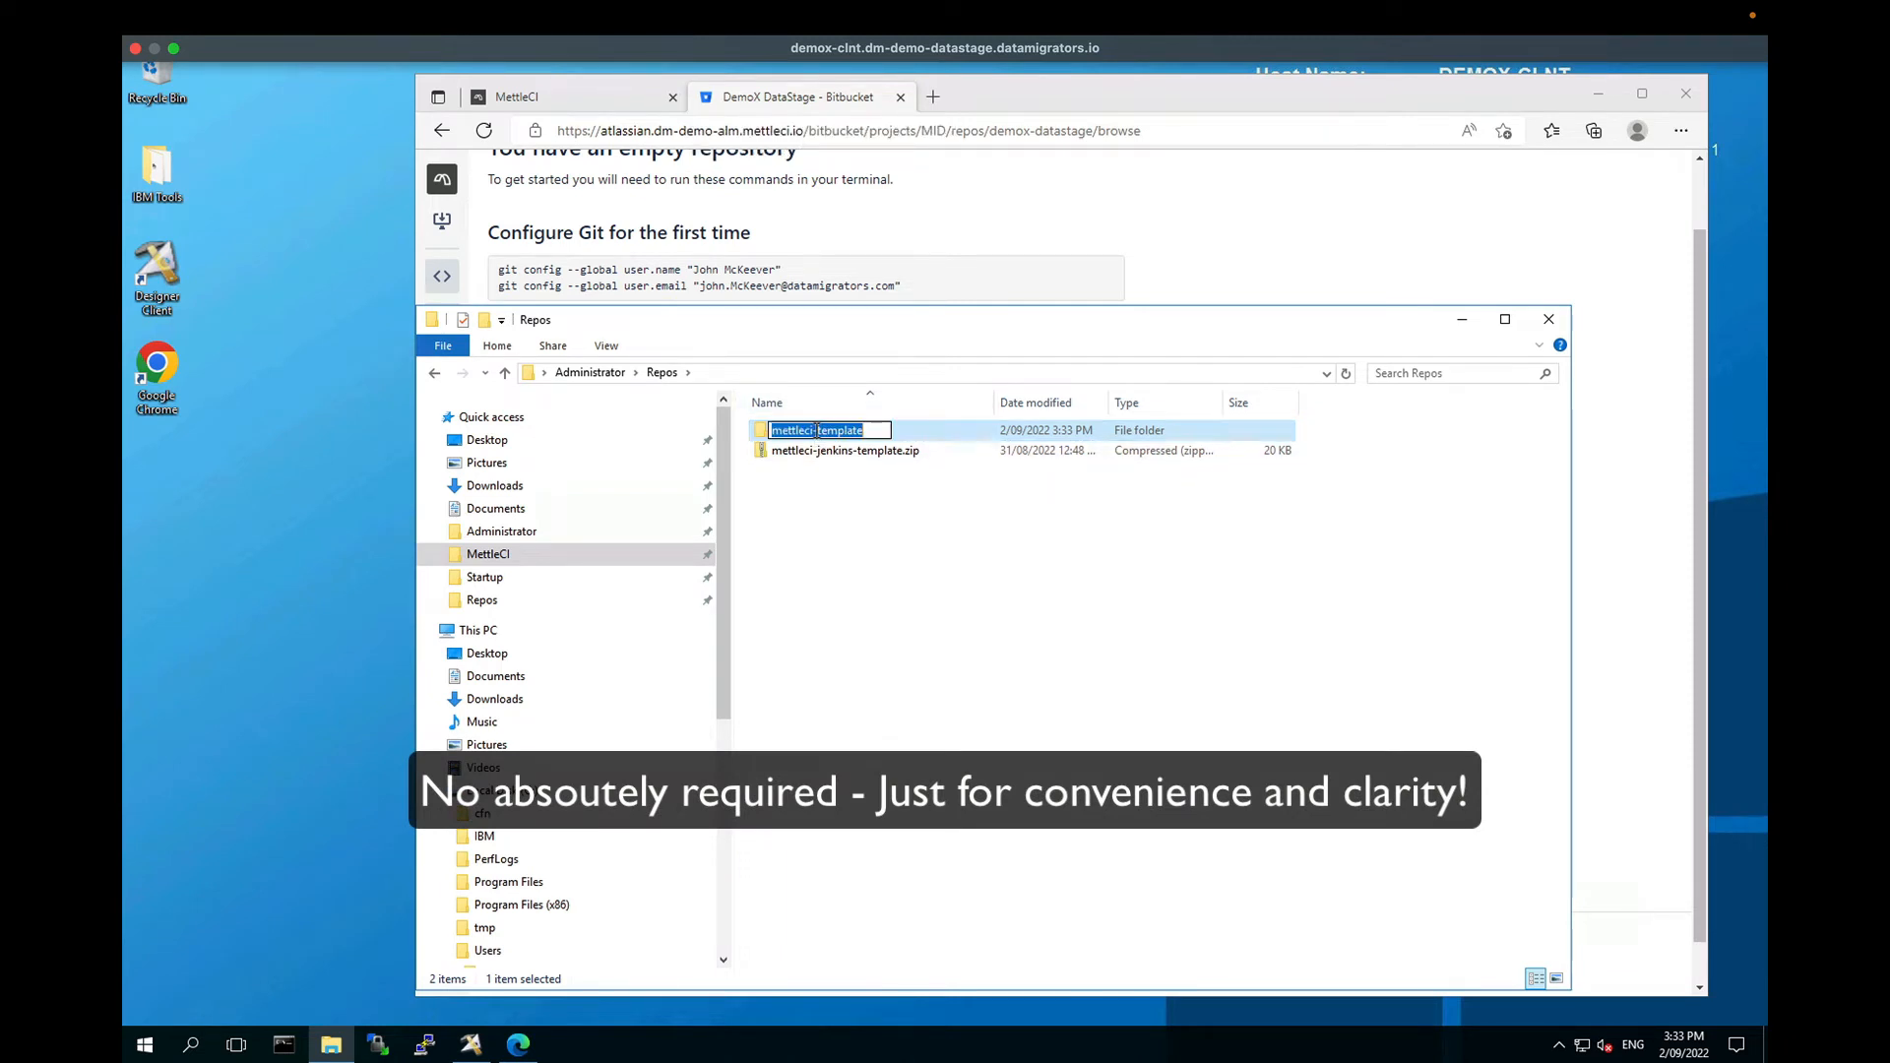
text(De)
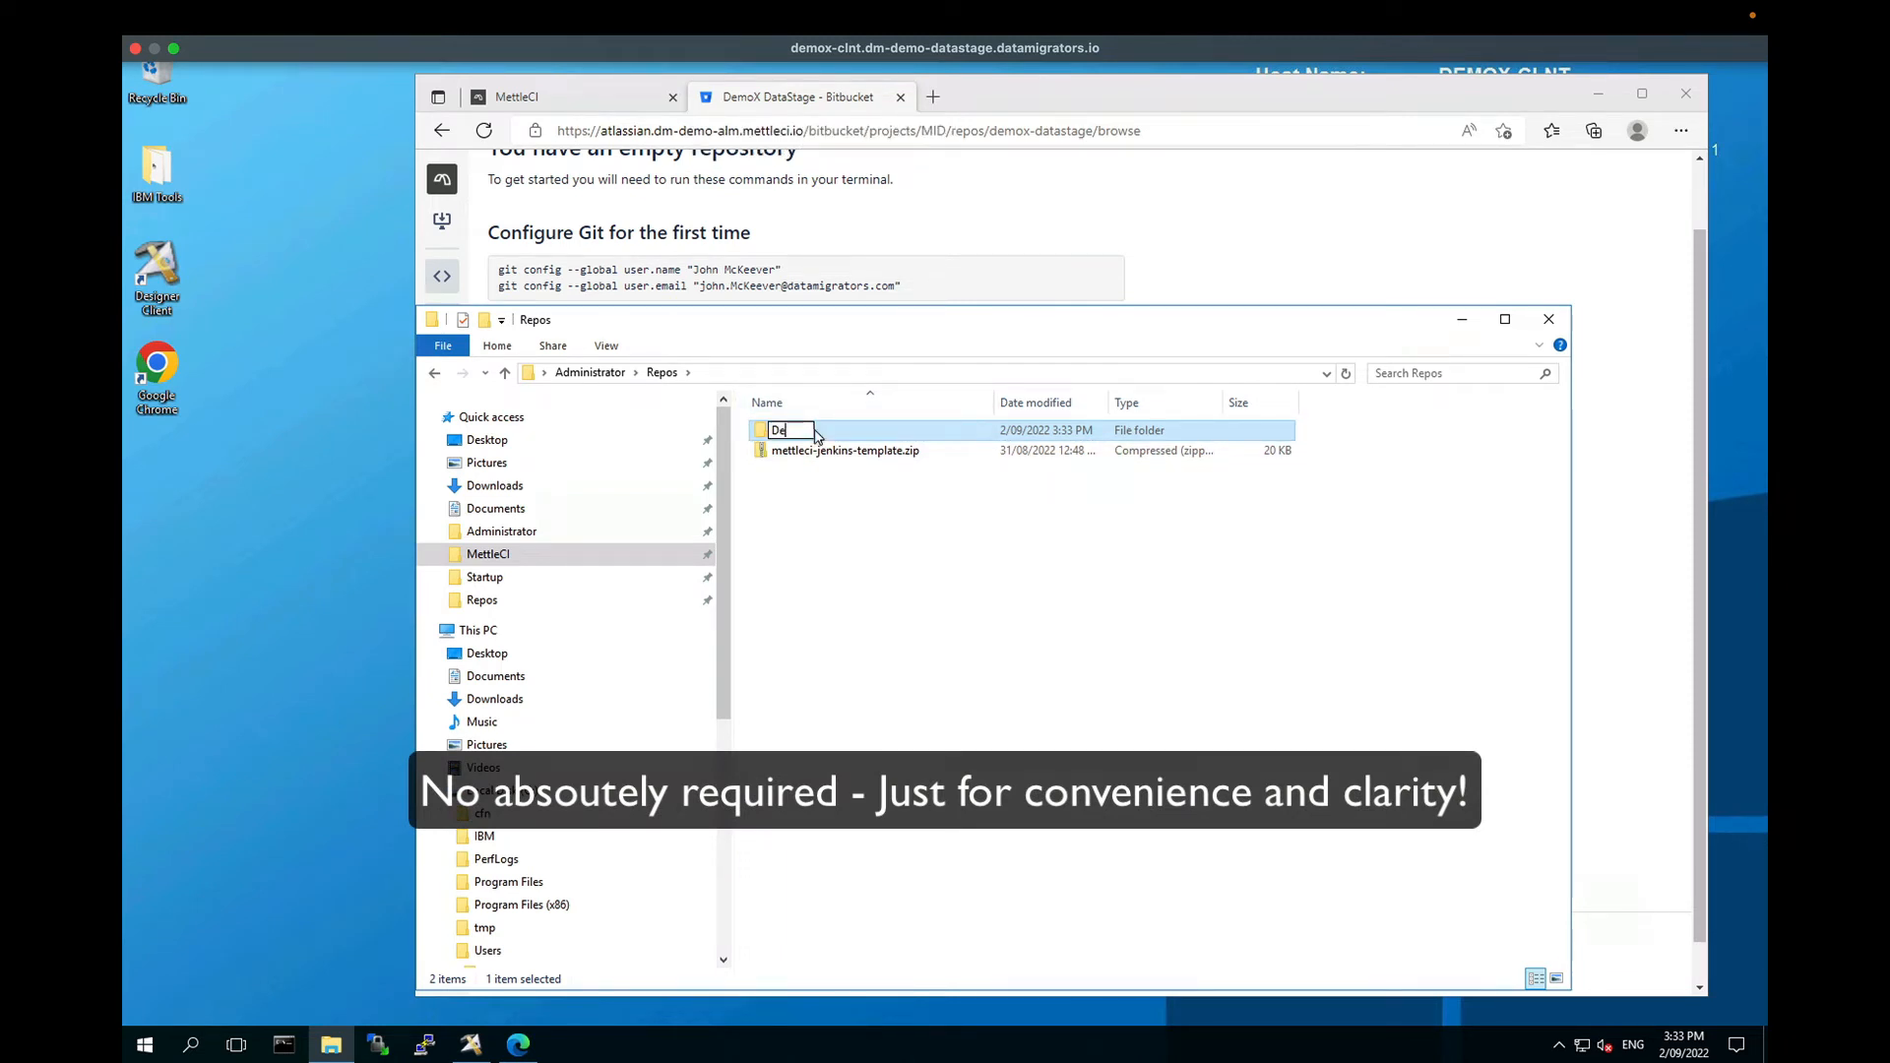
text(moS)
key(BackSpace)
text(X)
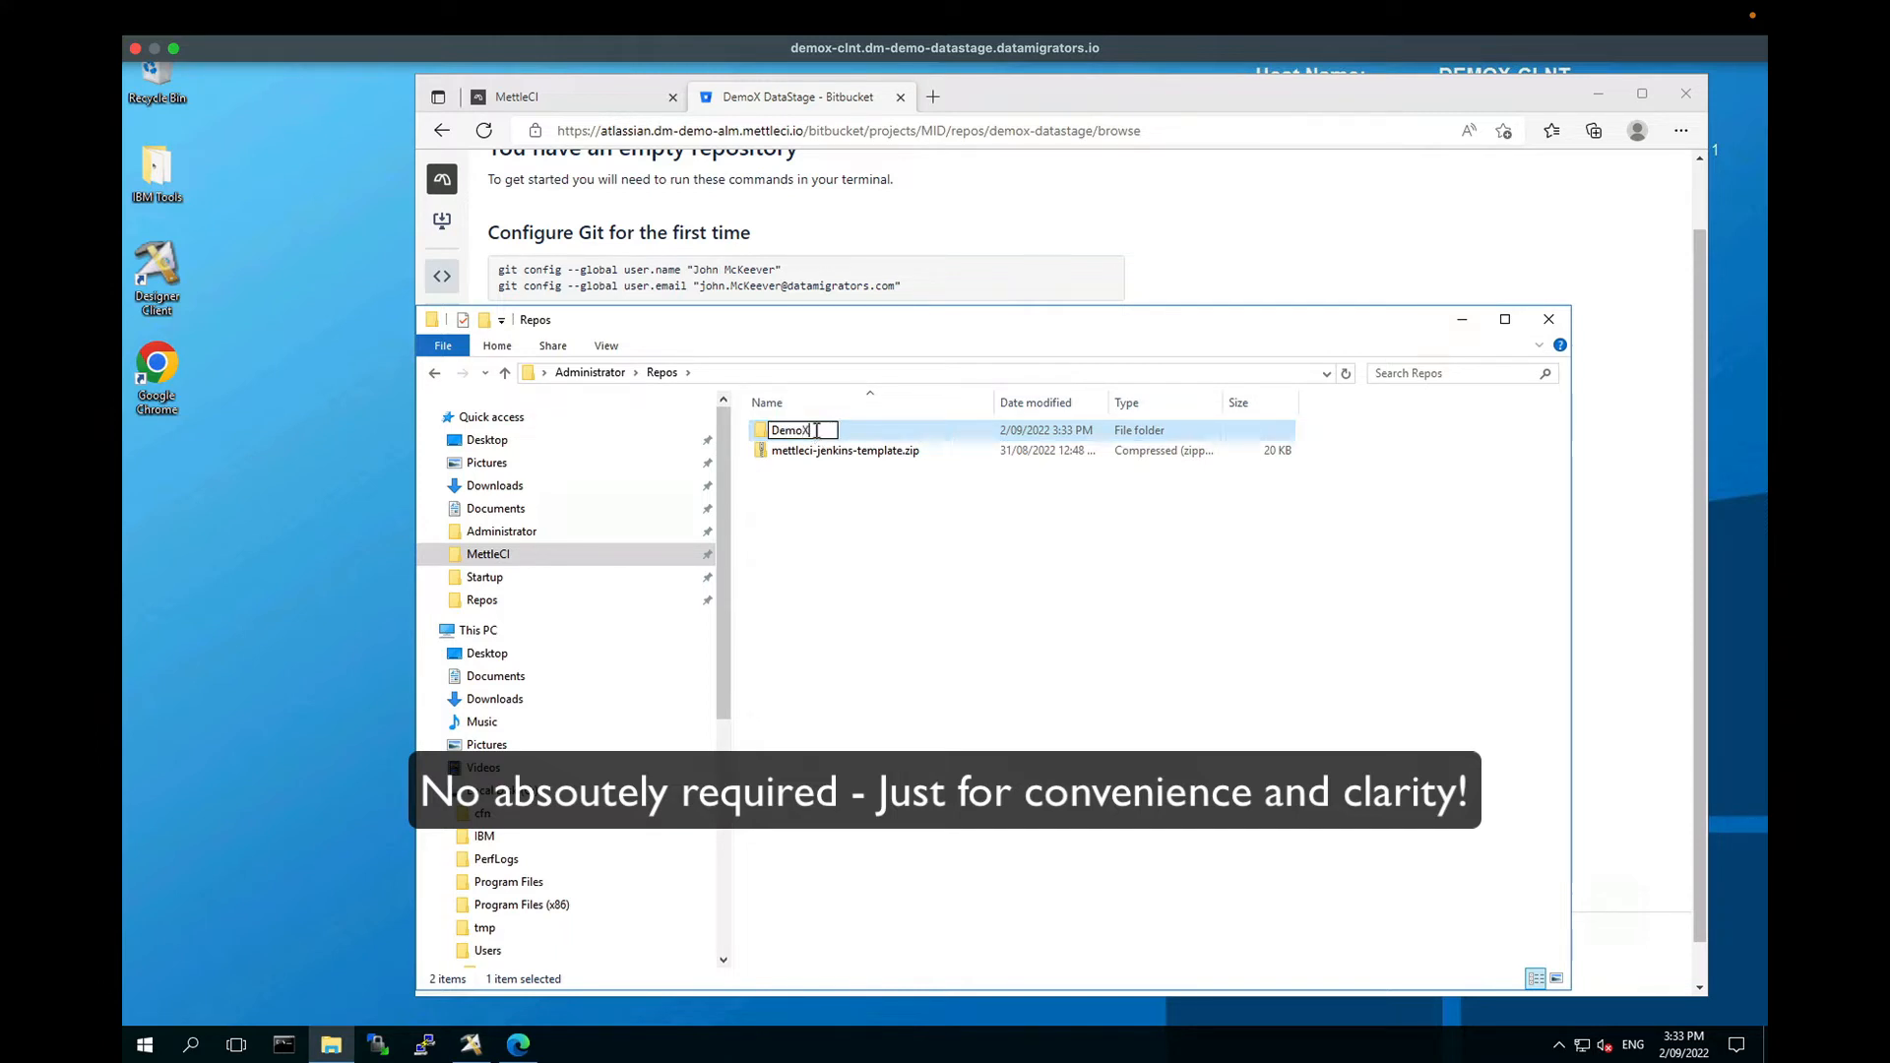
text( DataStage)
key(ctrl+Left)
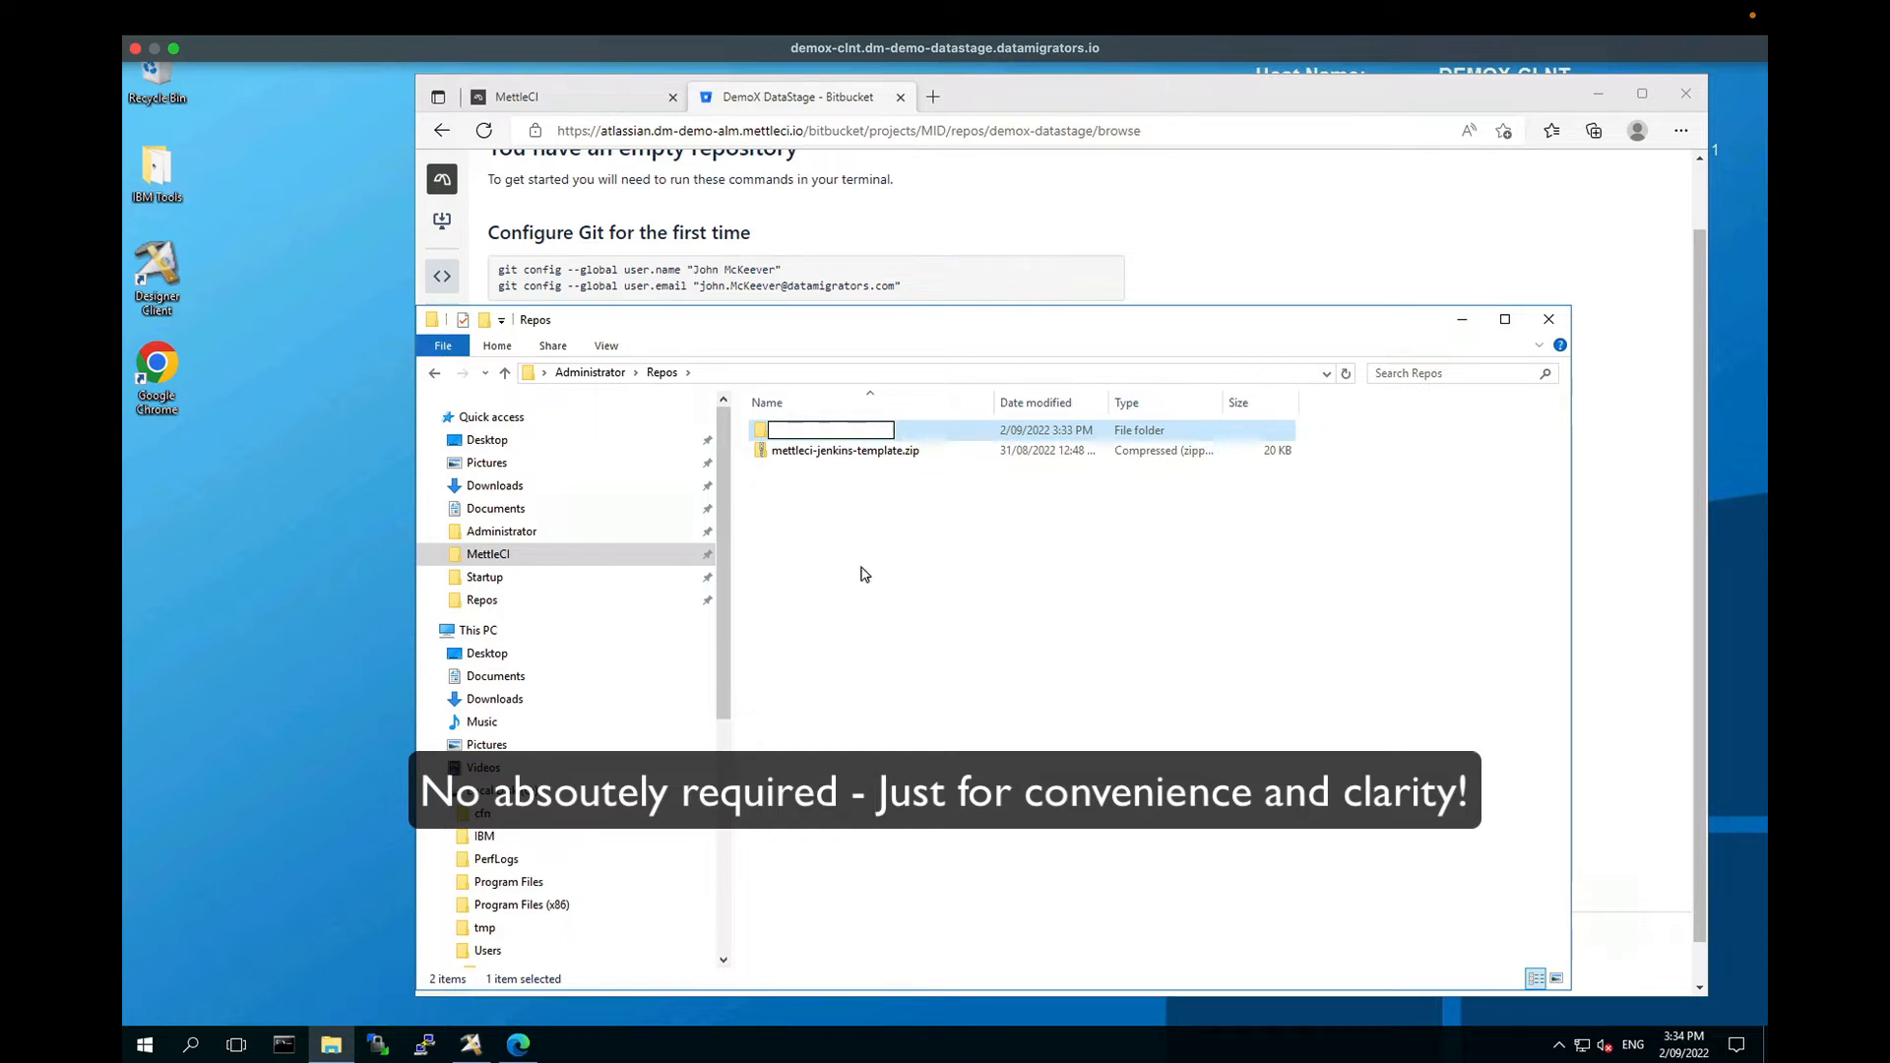
key(BackSpace)
key(Return)
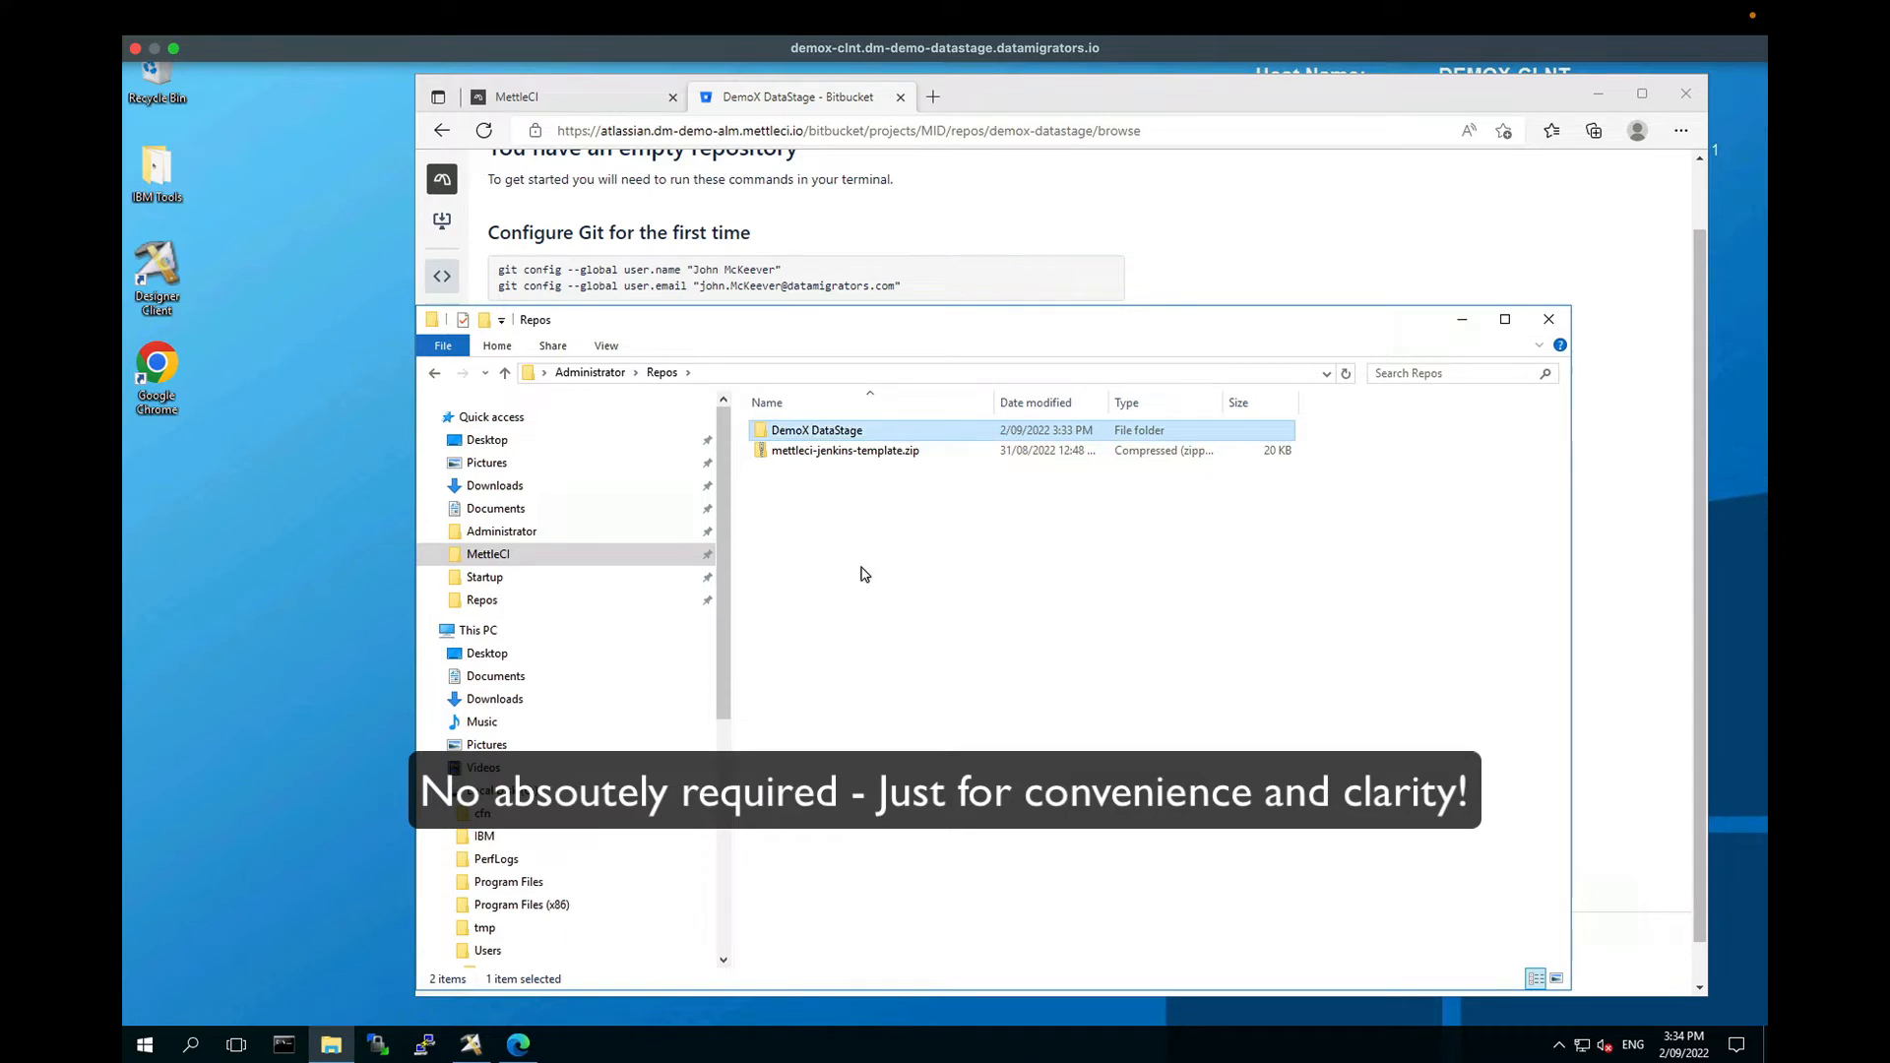
Step: Open a Command Prompt, change into Repos and list its contents
click(283, 1043)
click(575, 583)
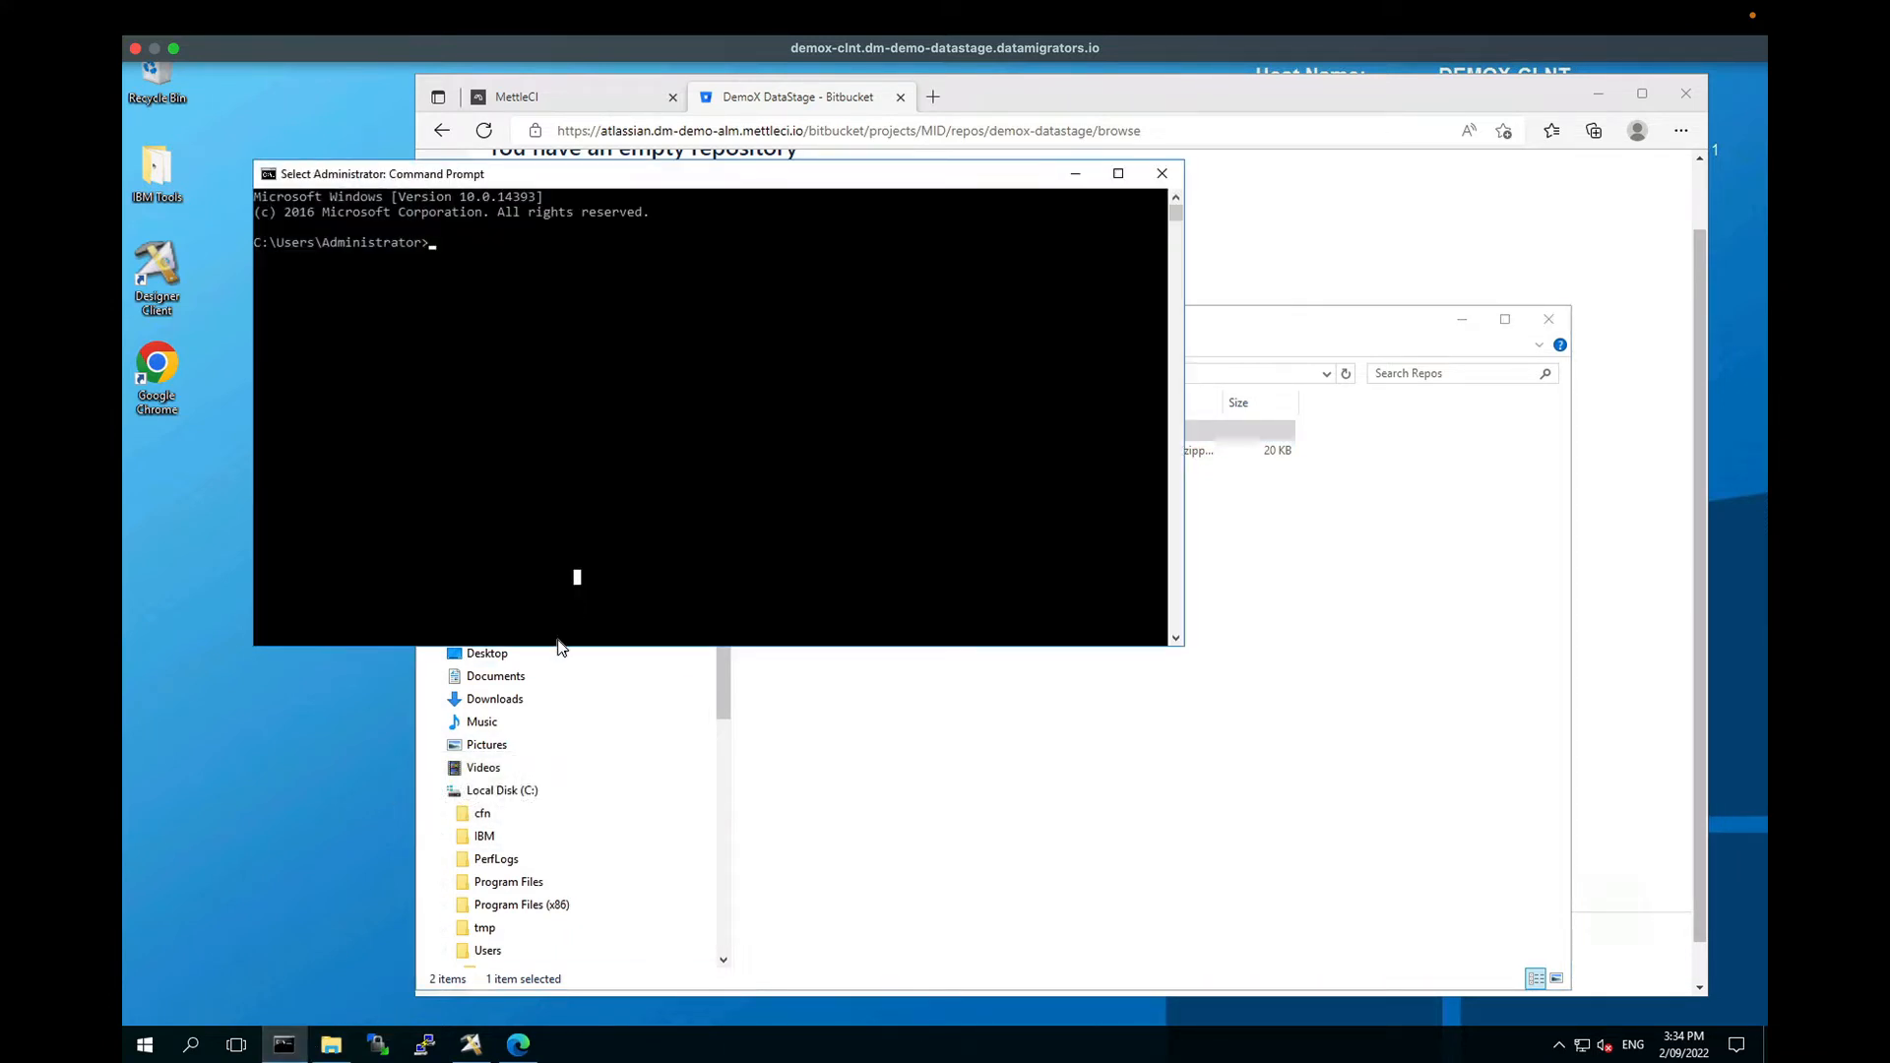
drag(559, 647, 522, 936)
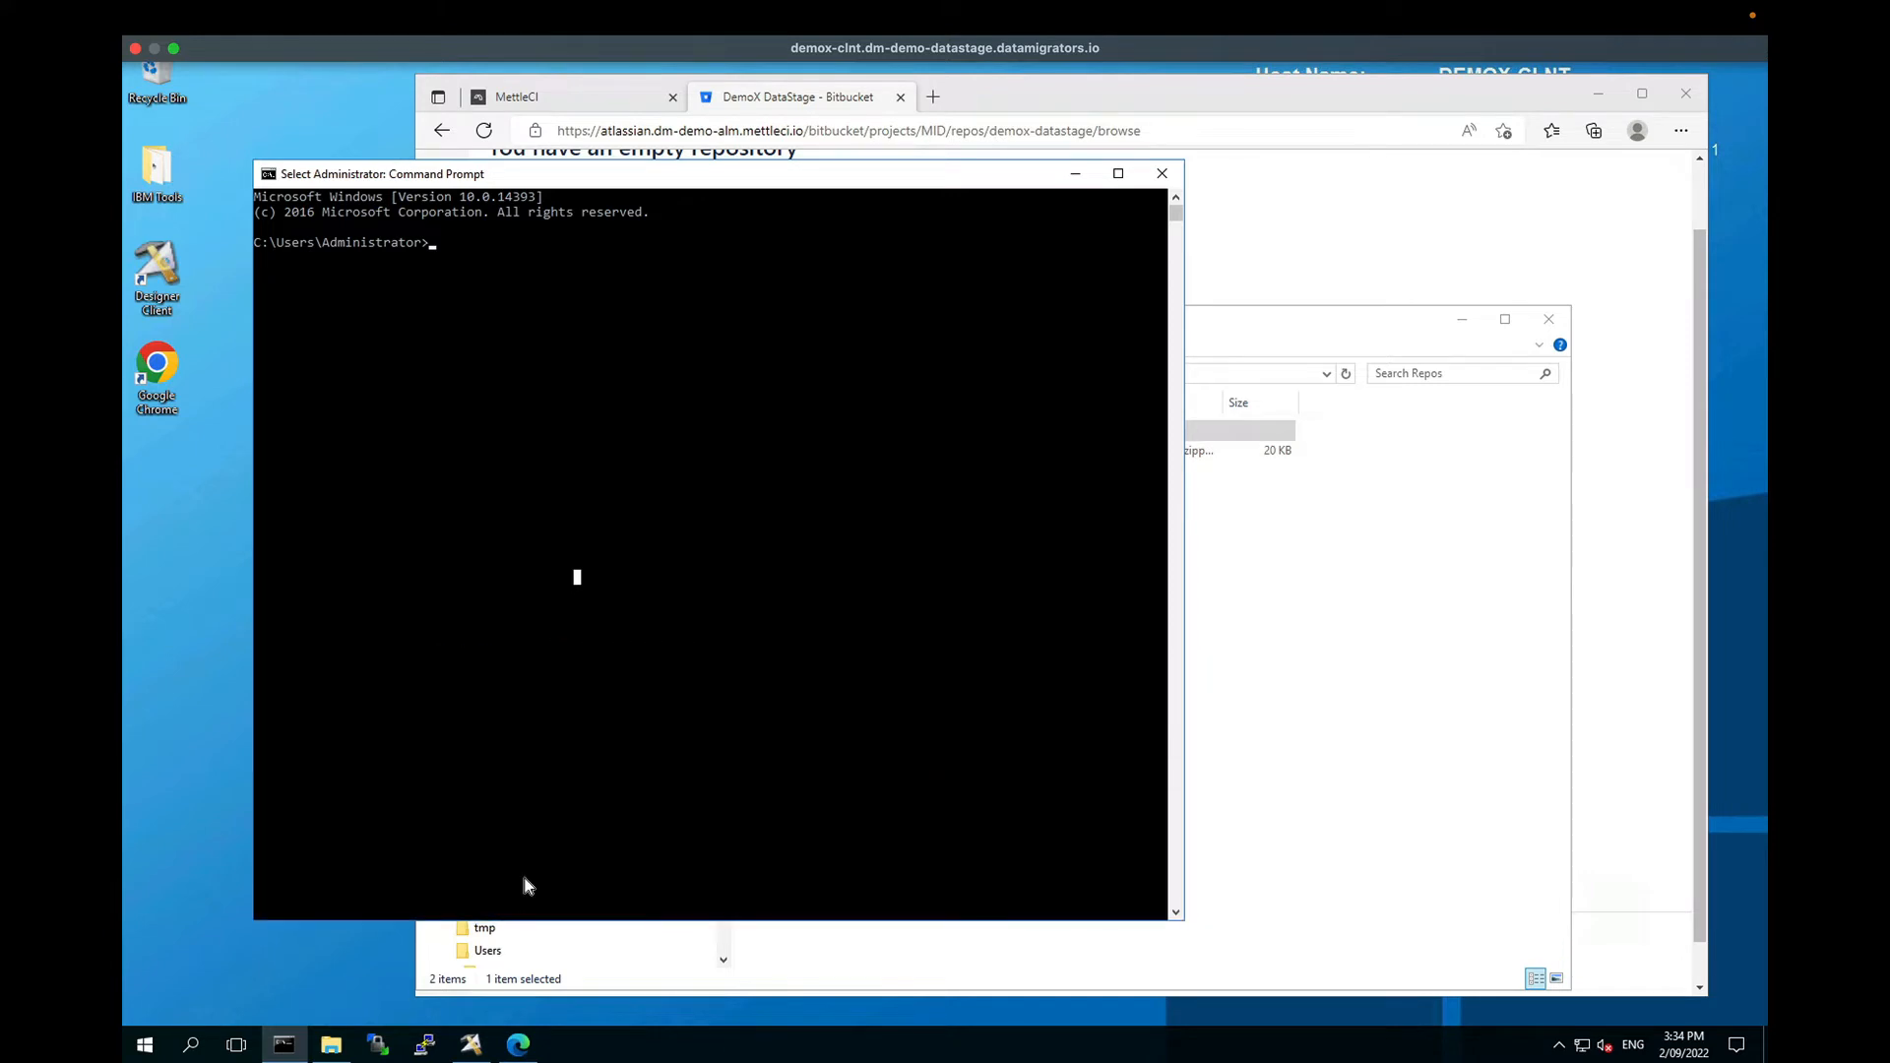
text(cd Recent)
key(BackSpace)
key(BackSpace)
key(BackSpace)
key(BackSpace)
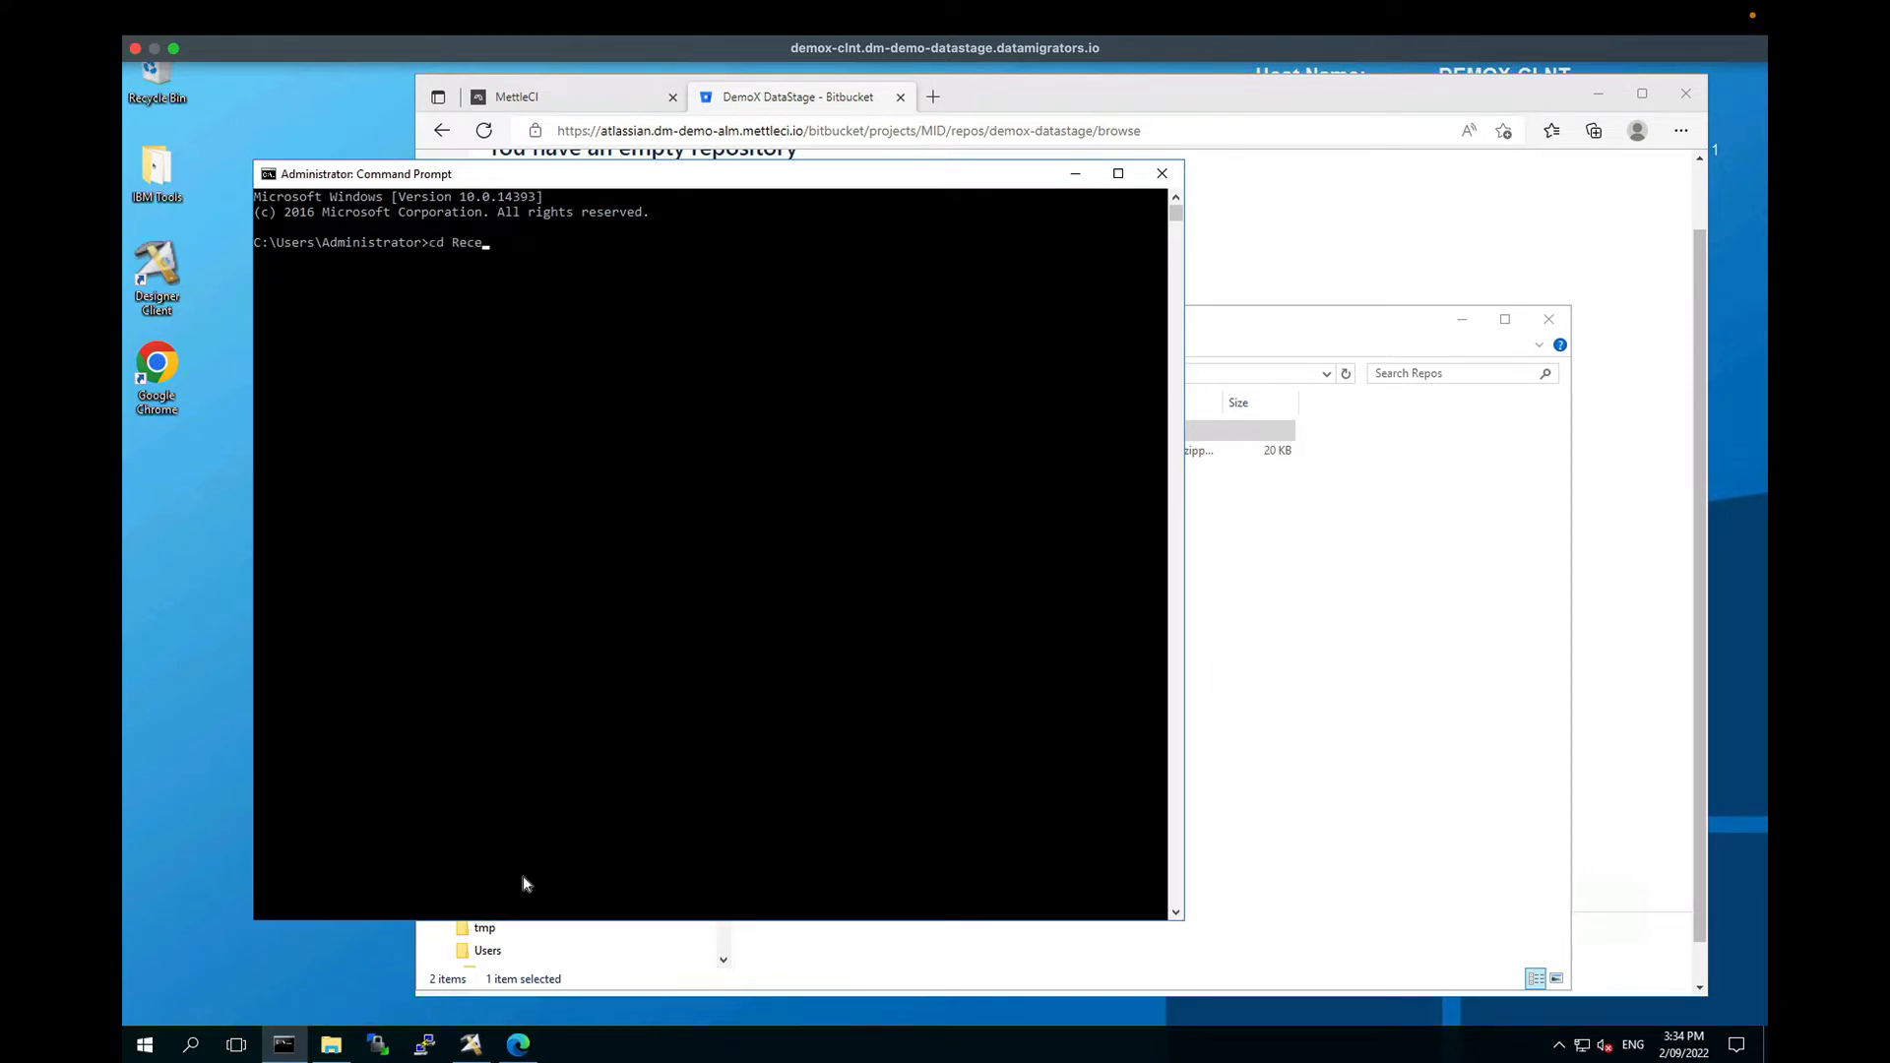
text(pos)
key(Return)
text(dir)
key(Return)
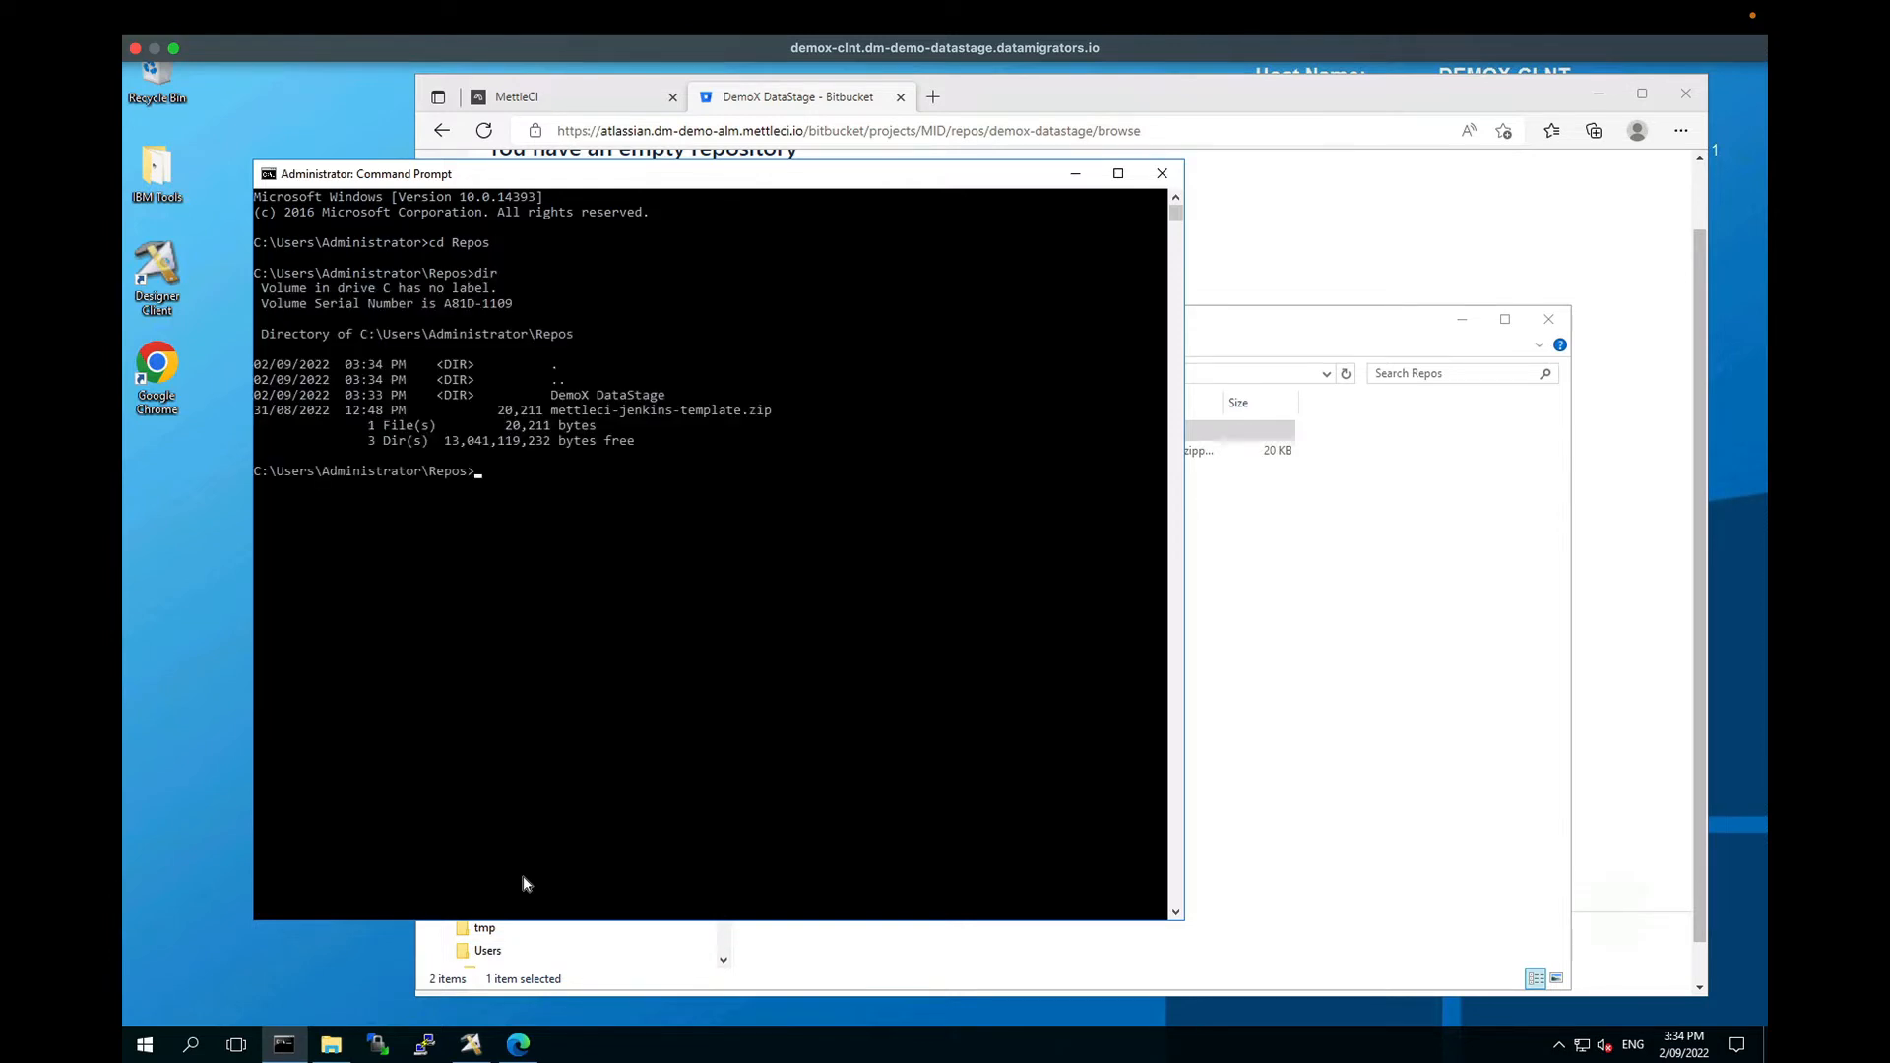
Step: Change into 'DemoX DataStage', list its files, and open that folder in Explorer
text(cd Dem)
key(Tab)
key(Return)
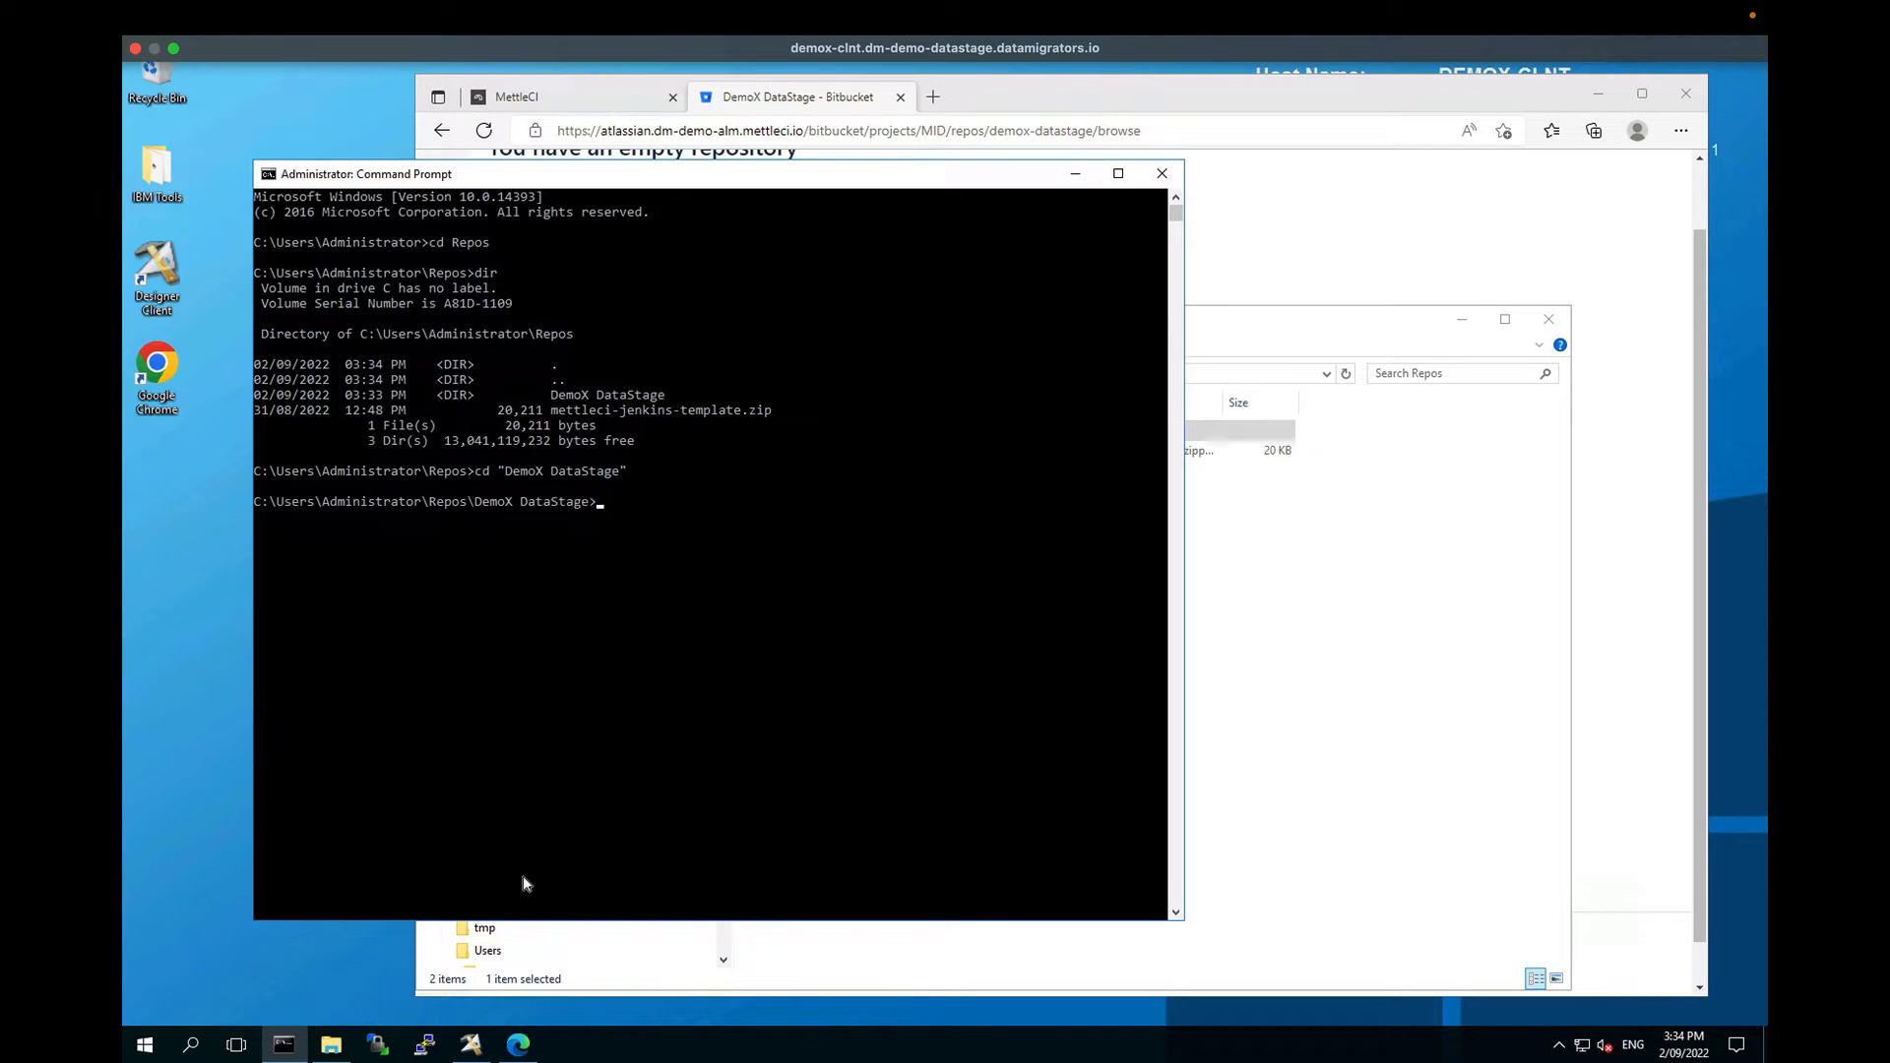
text(dir)
key(Return)
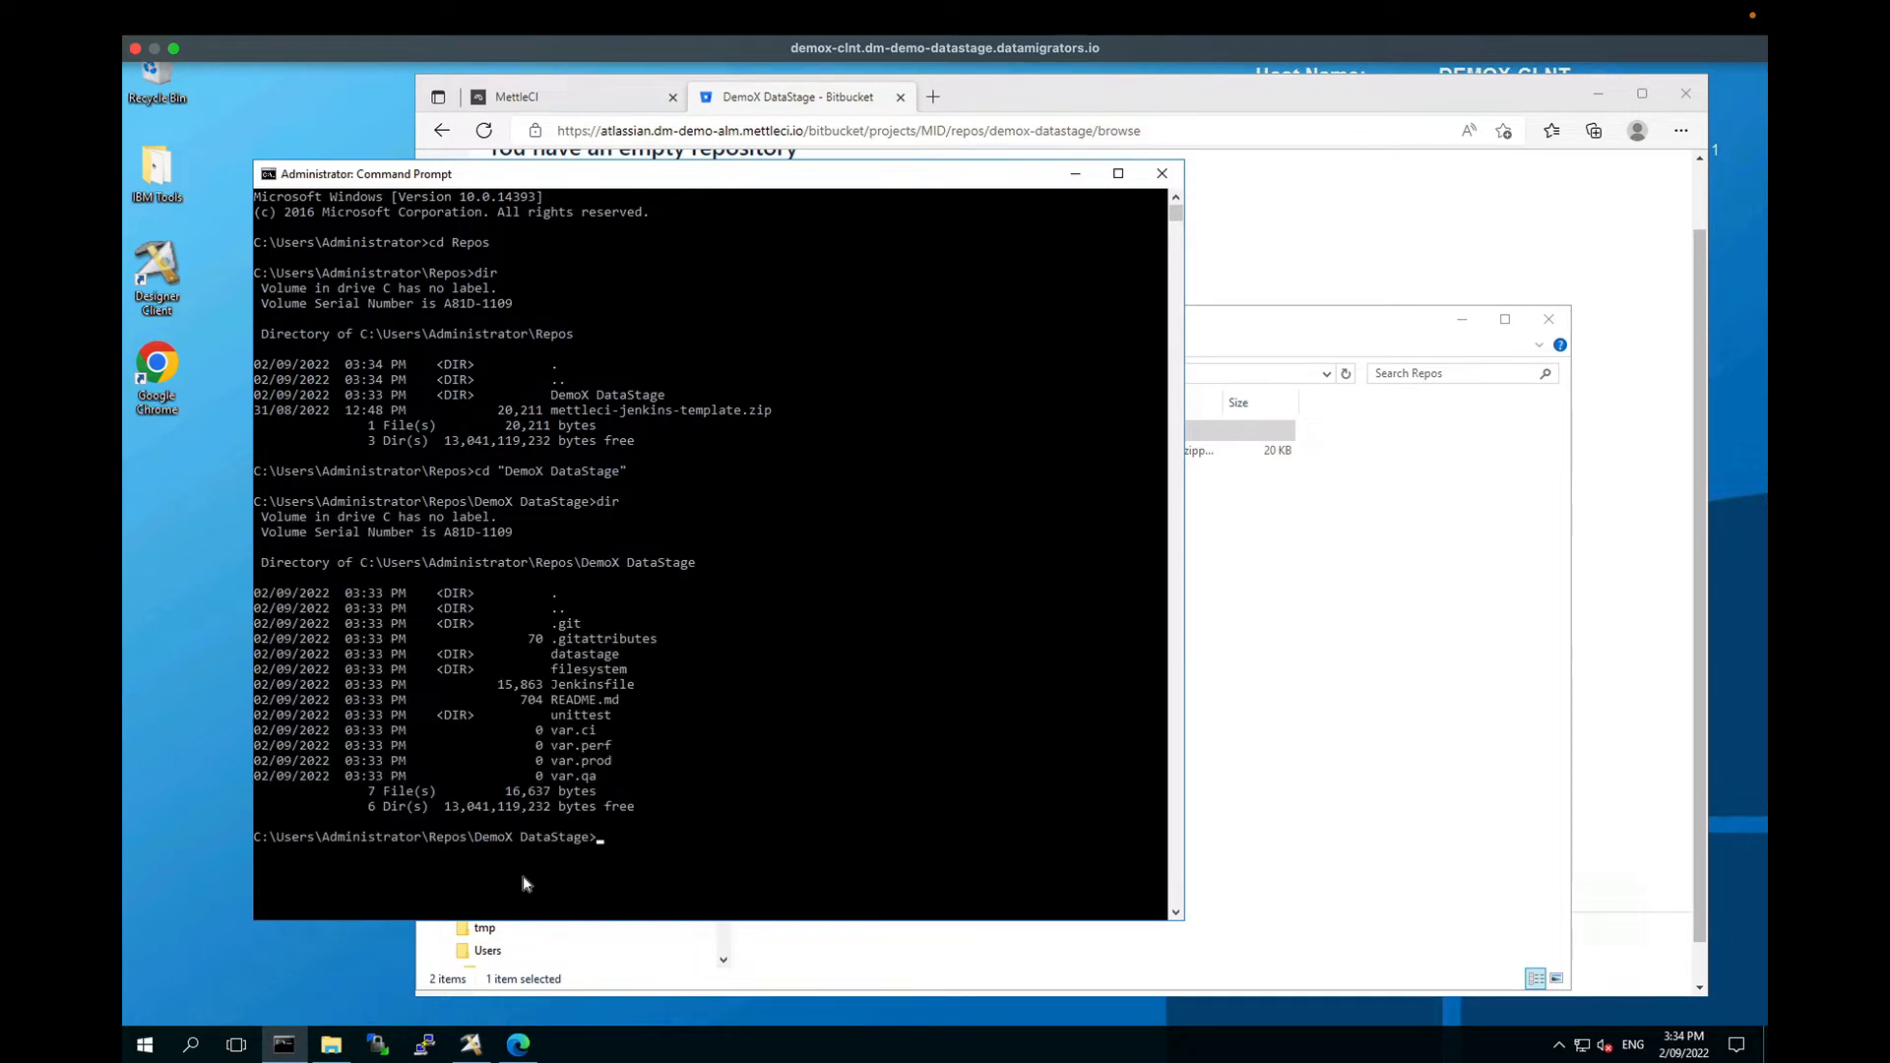
click(1229, 659)
double_click(796, 429)
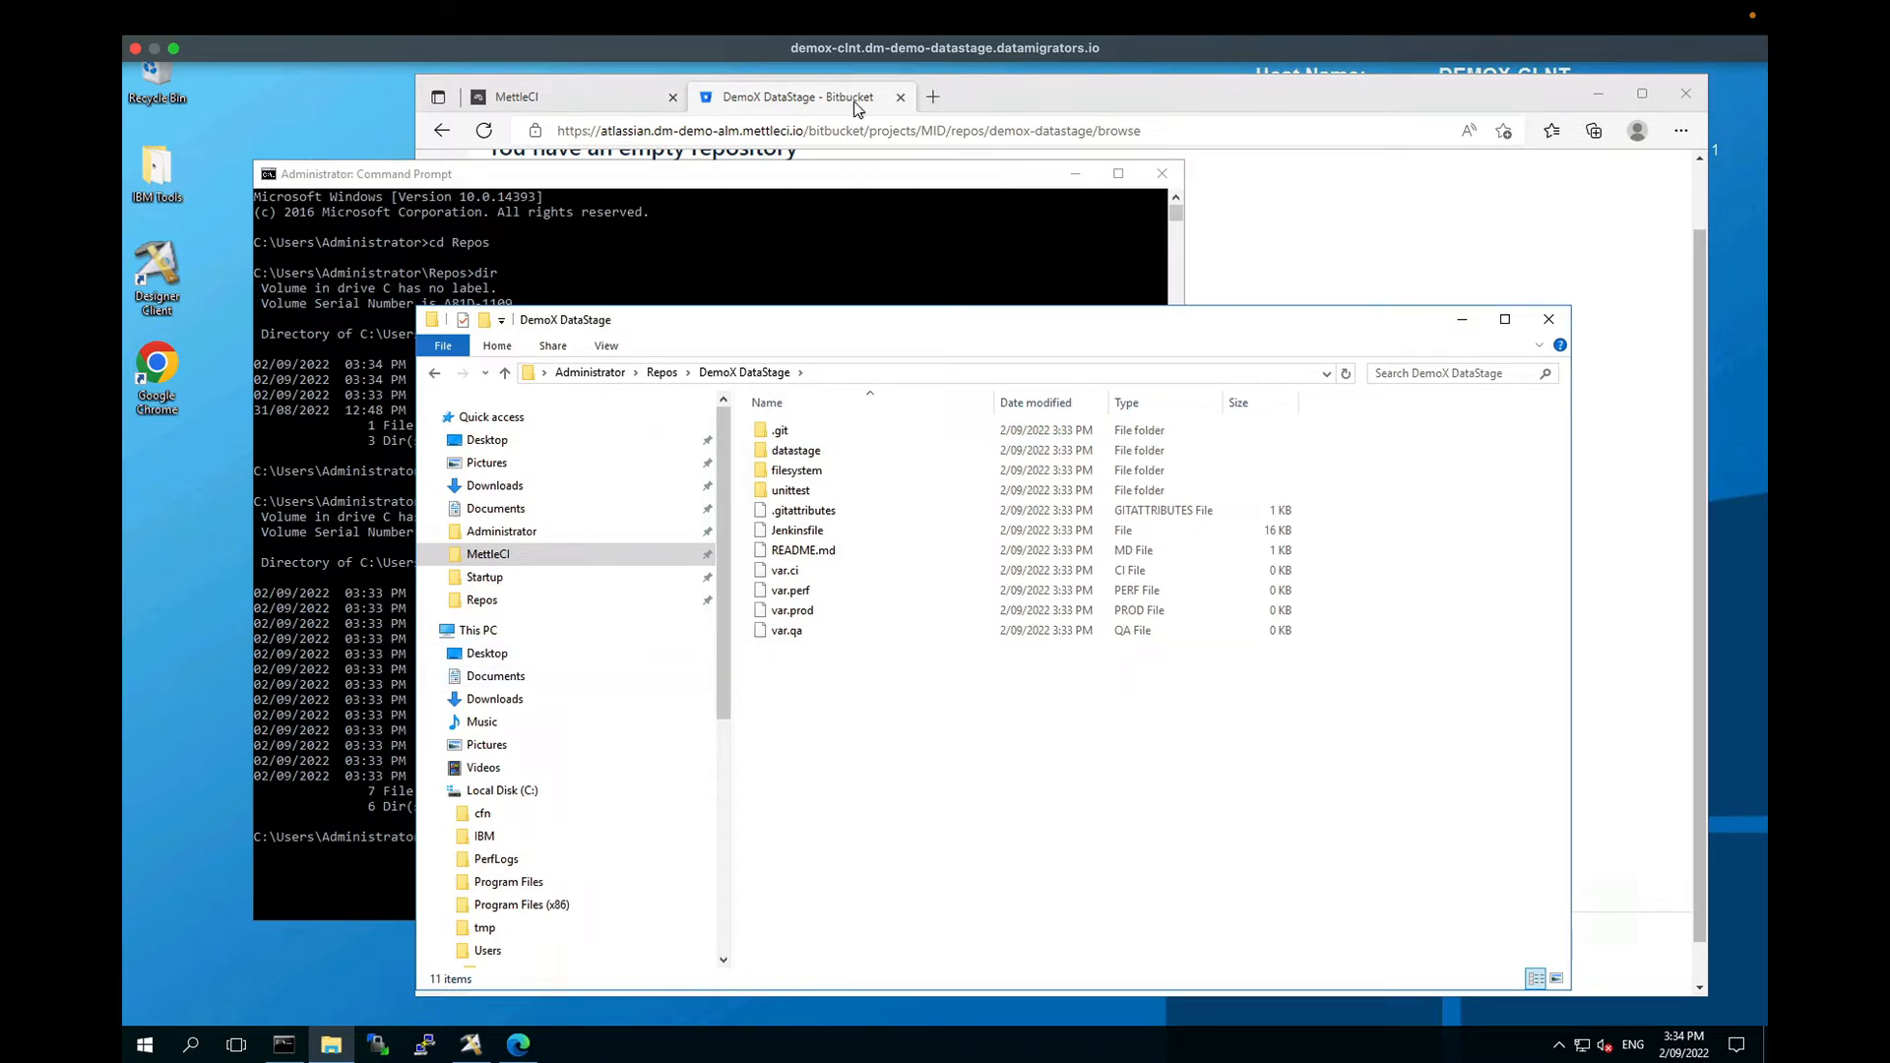
Step: Bring the Bitbucket repo page forward and select its existing-project and git remote set-url origin commands
click(854, 106)
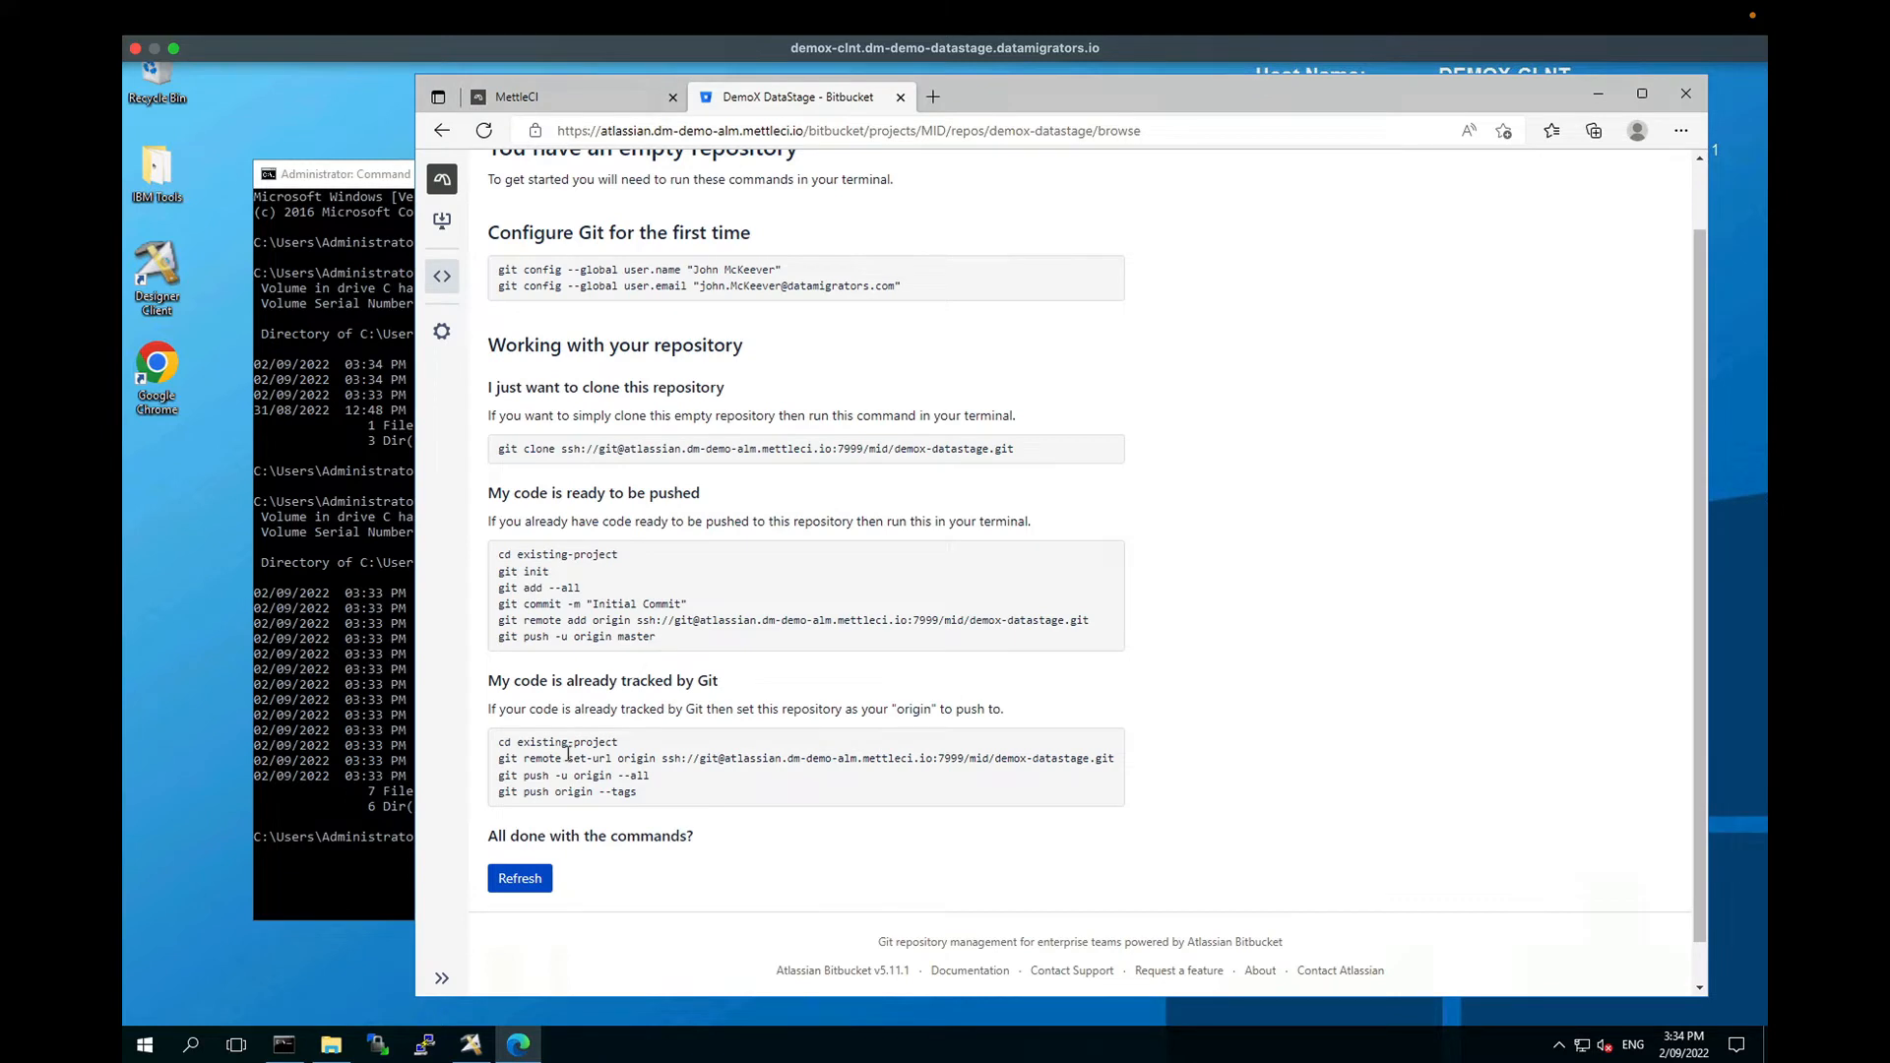
drag(499, 743, 620, 744)
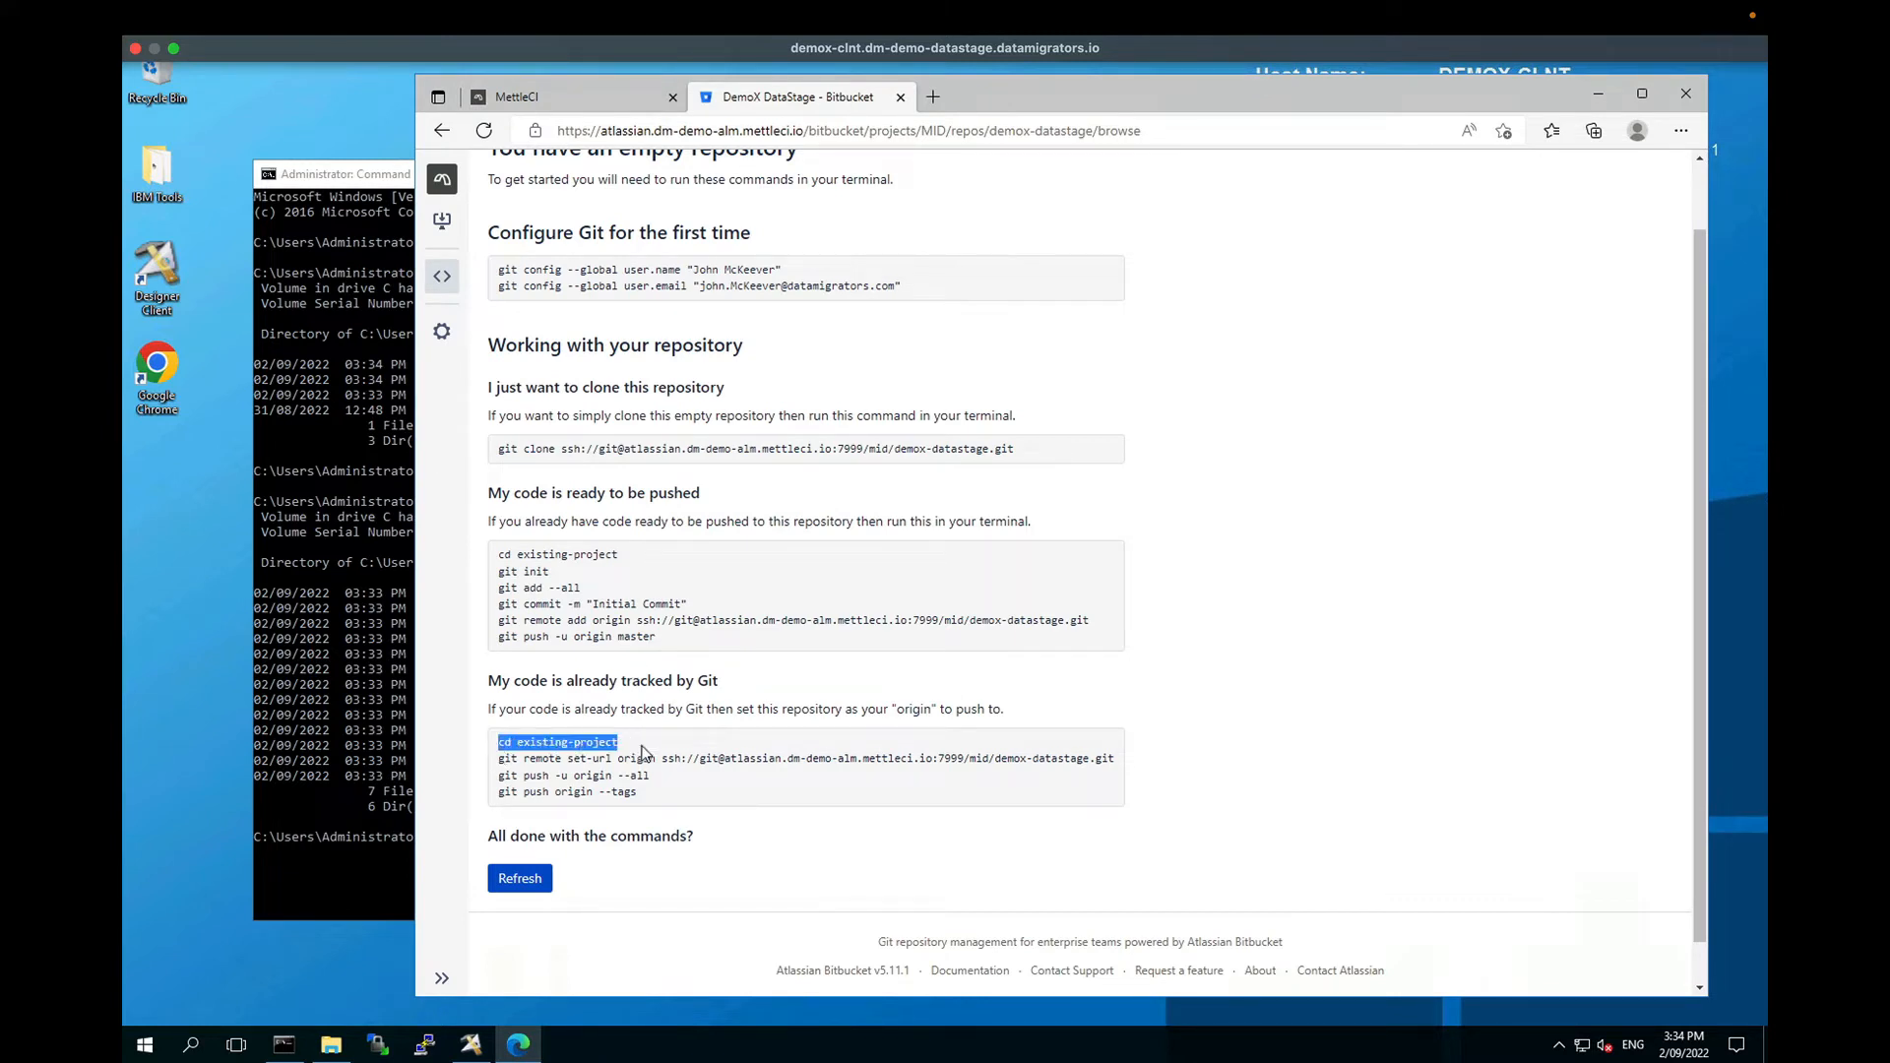
click(653, 760)
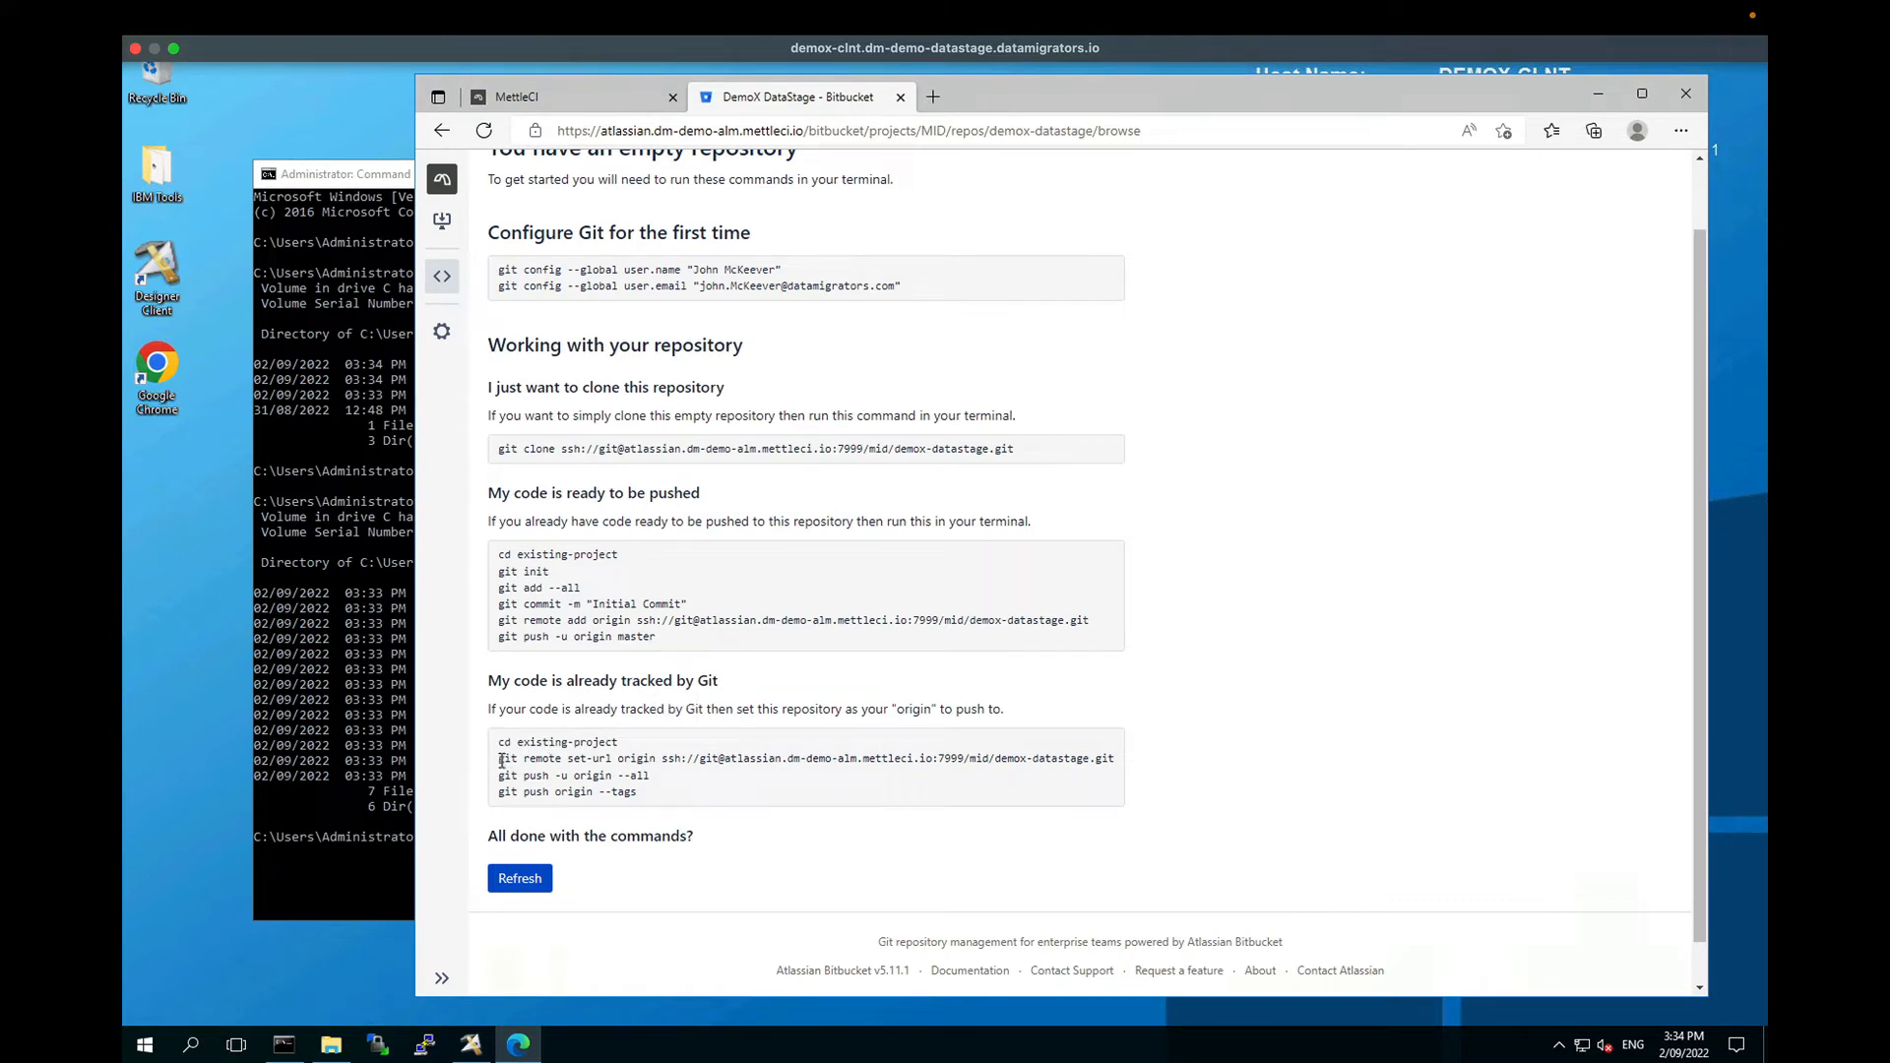
drag(501, 760, 932, 760)
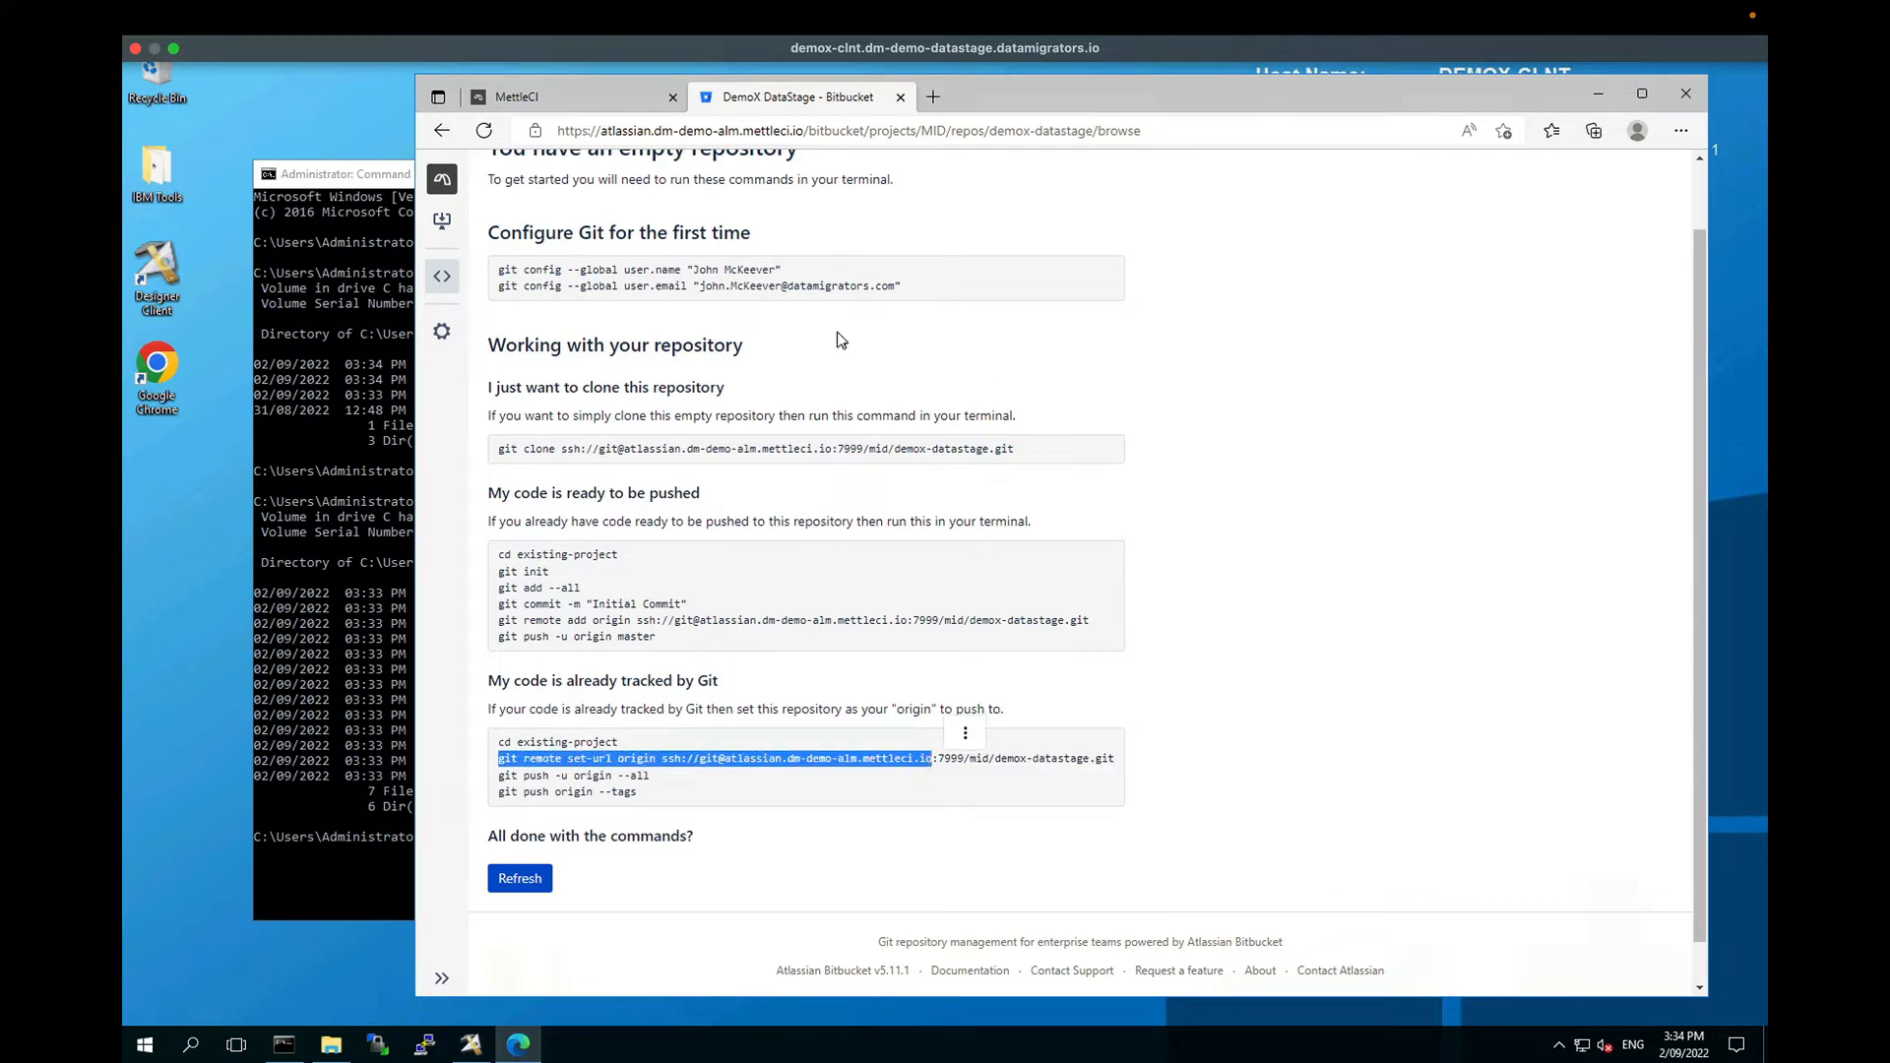
click(648, 799)
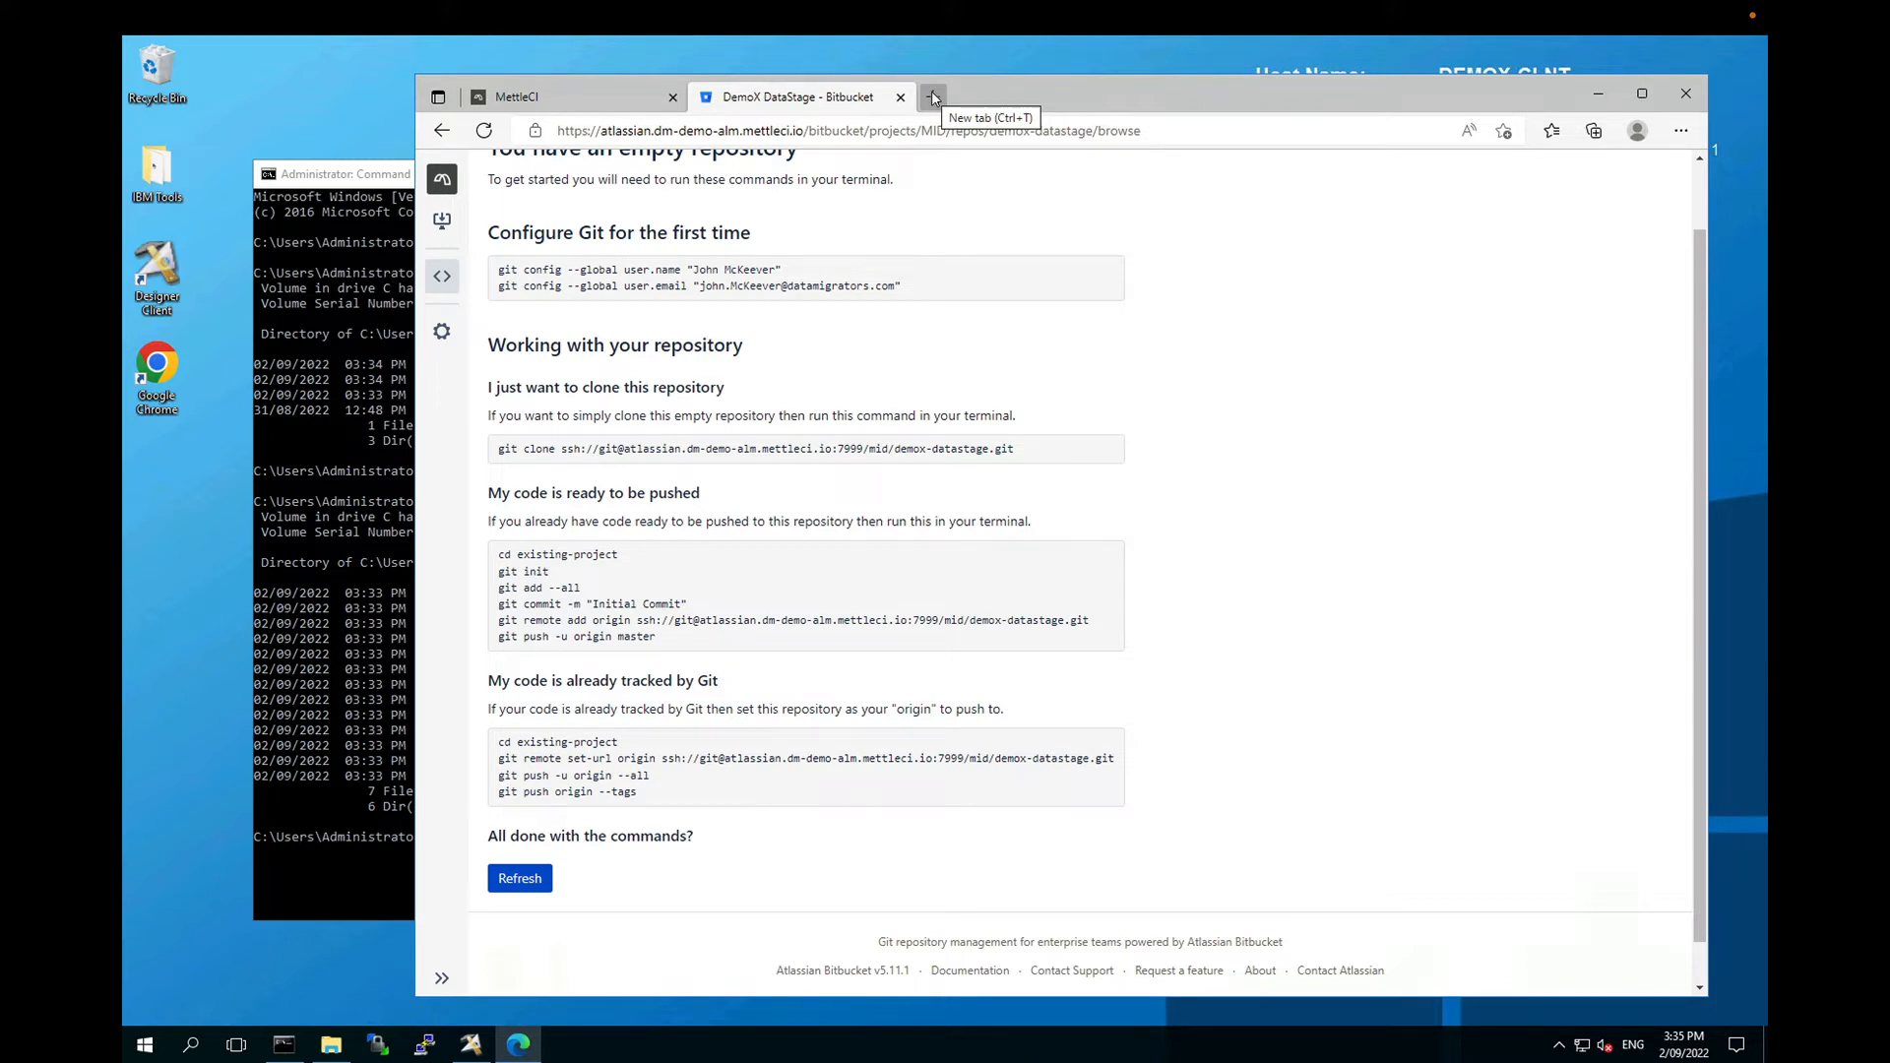
Step: Search Bing for 'git windows' and download the Git-2.37.3-64-bit installer from git-scm.com
click(933, 98)
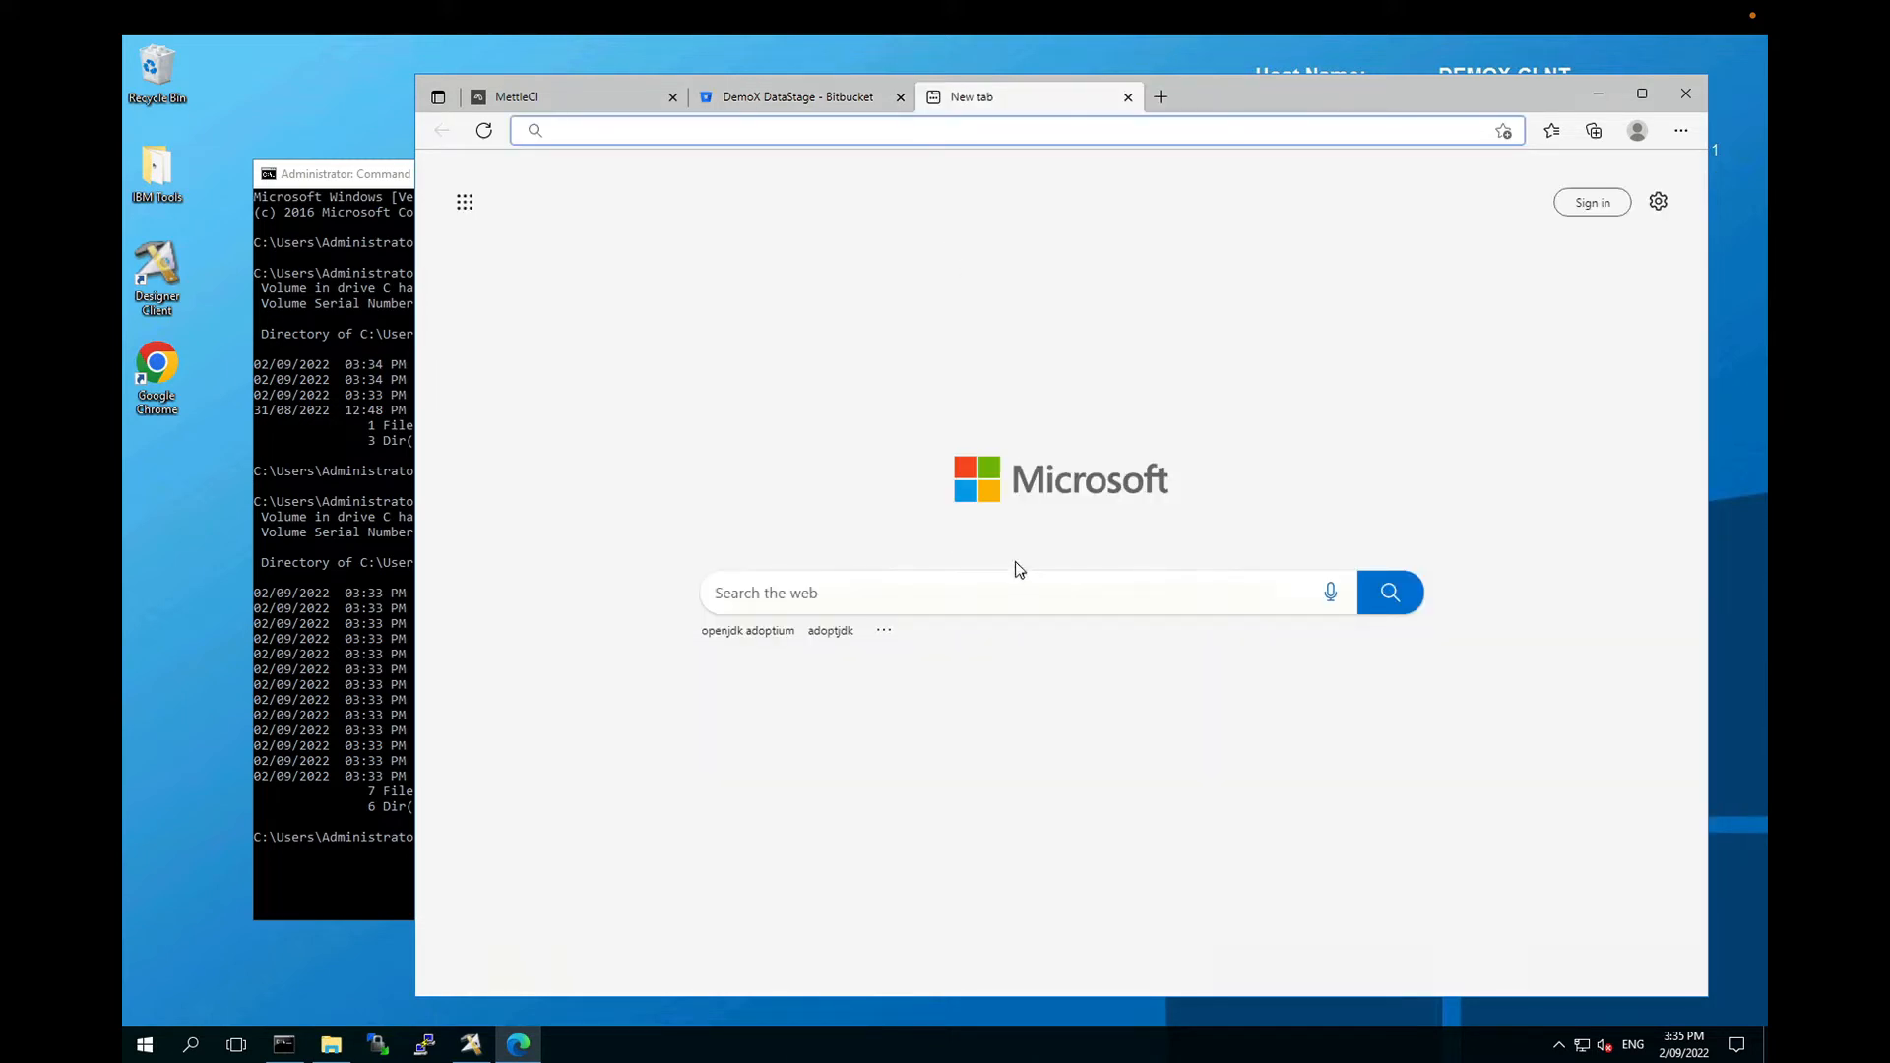
click(889, 599)
text(git windows)
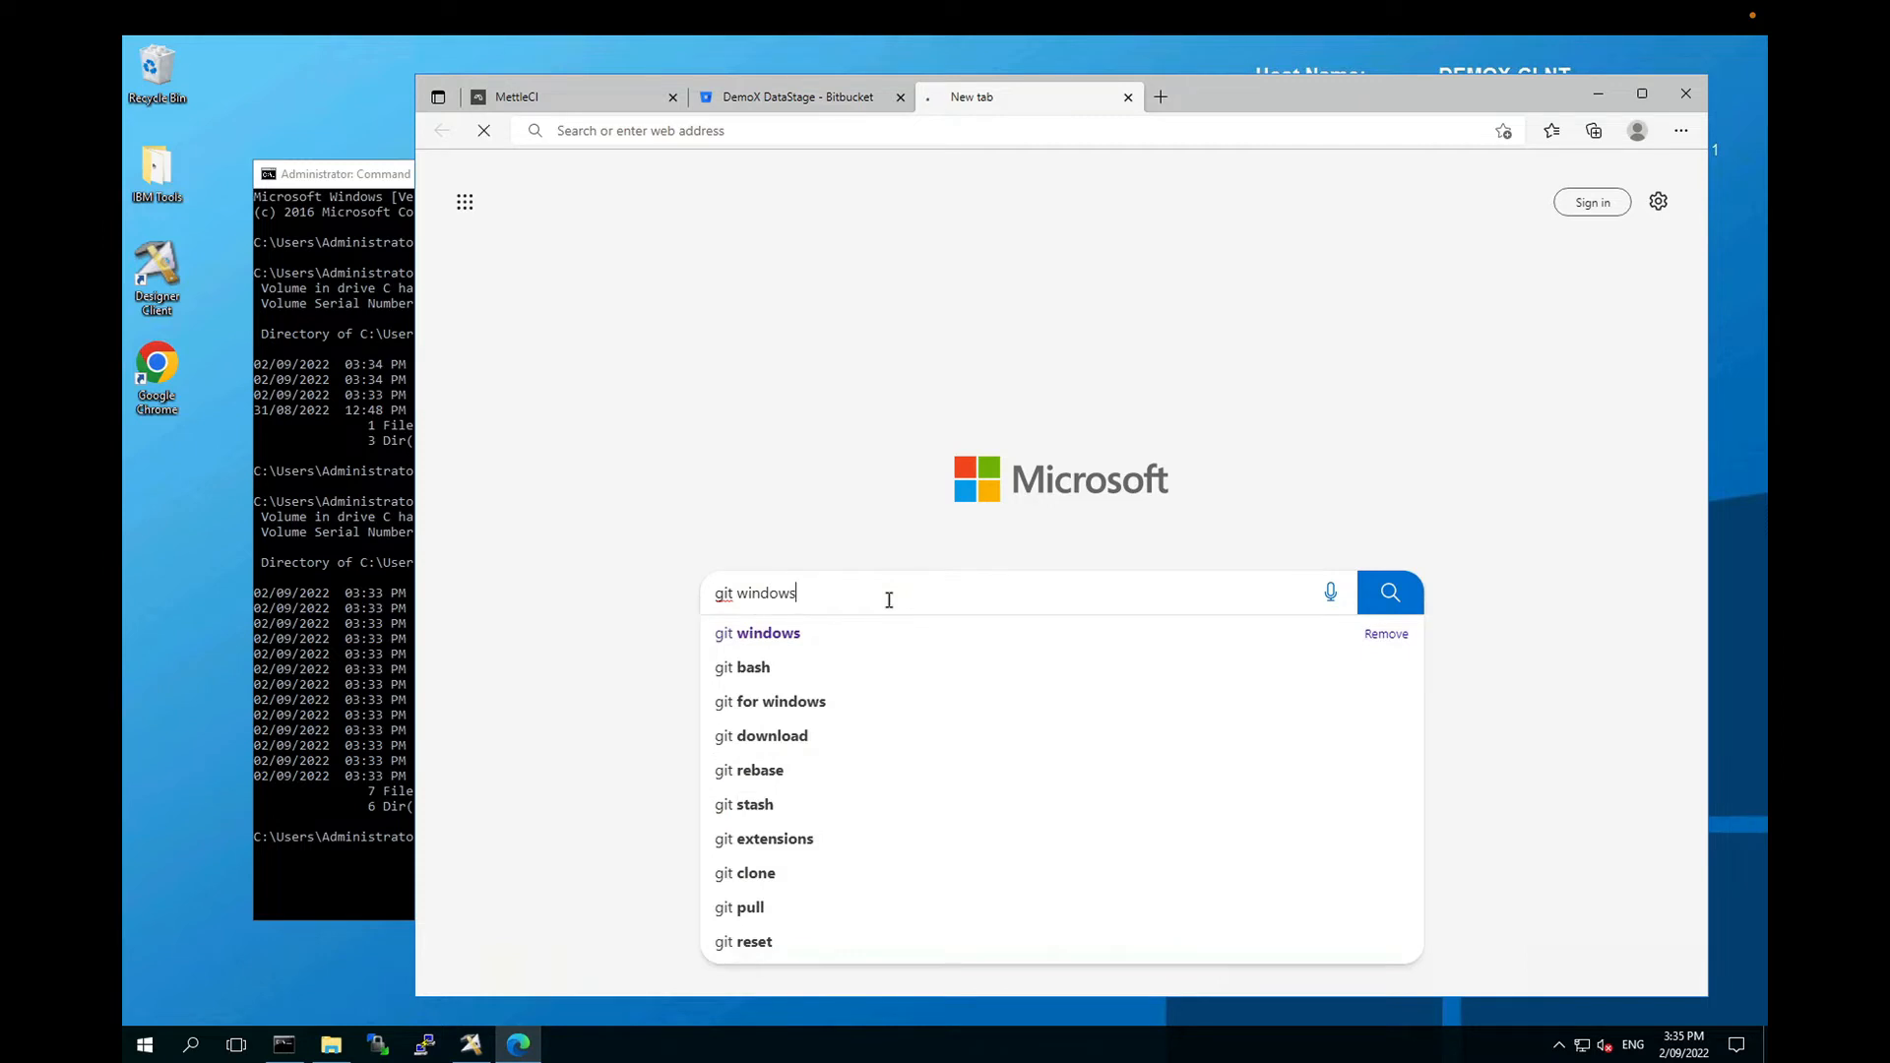
key(Return)
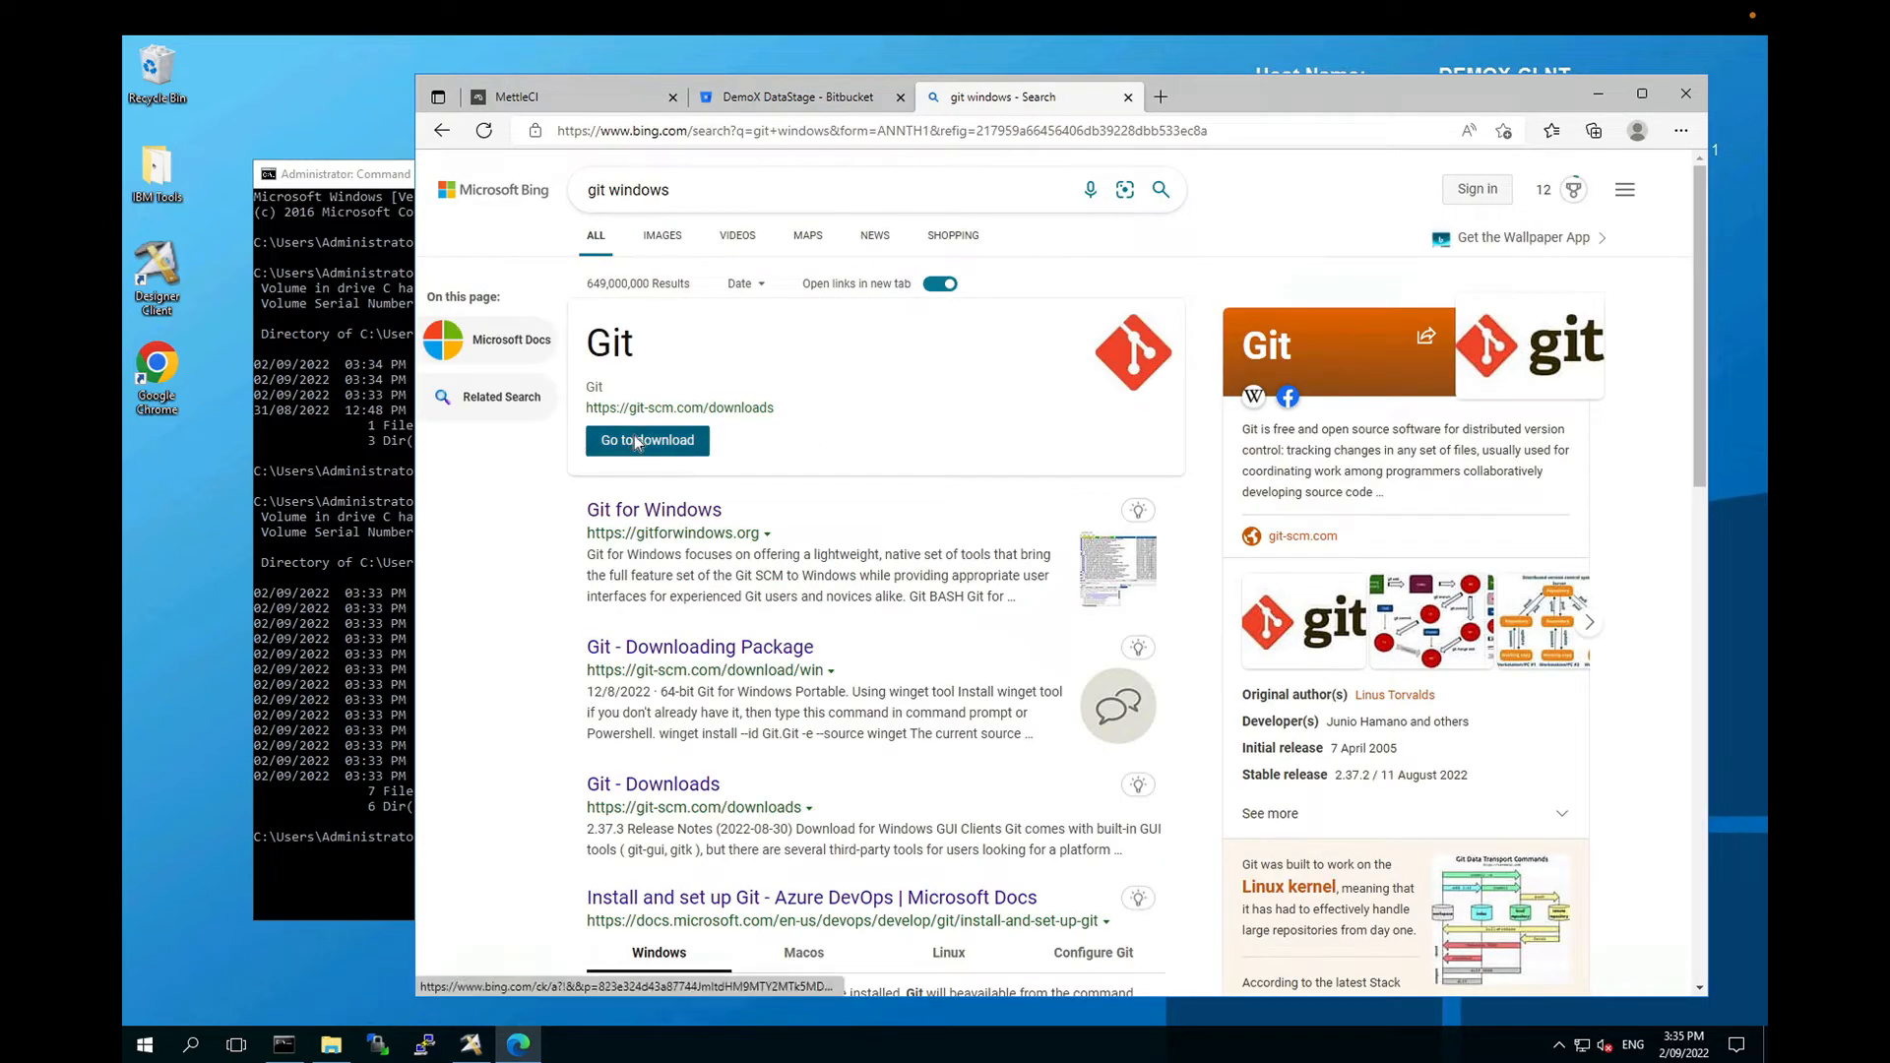
click(637, 443)
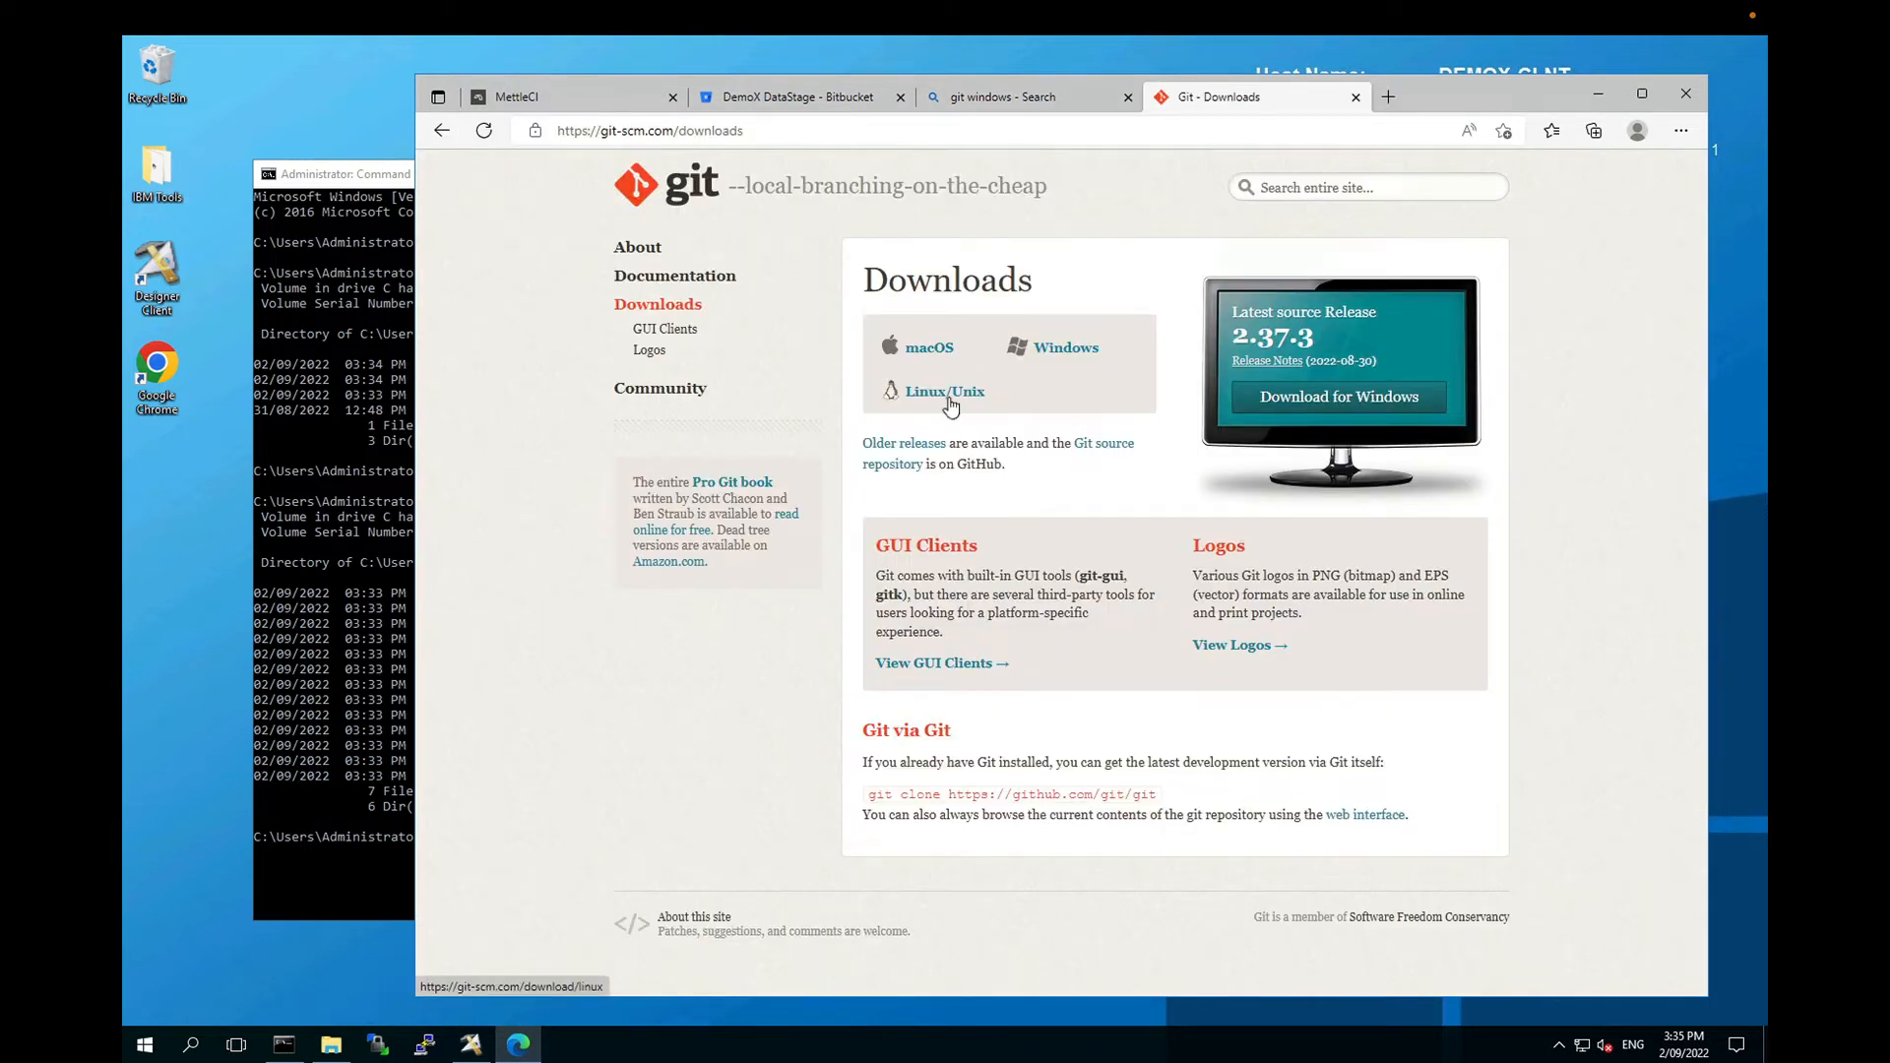
click(1055, 355)
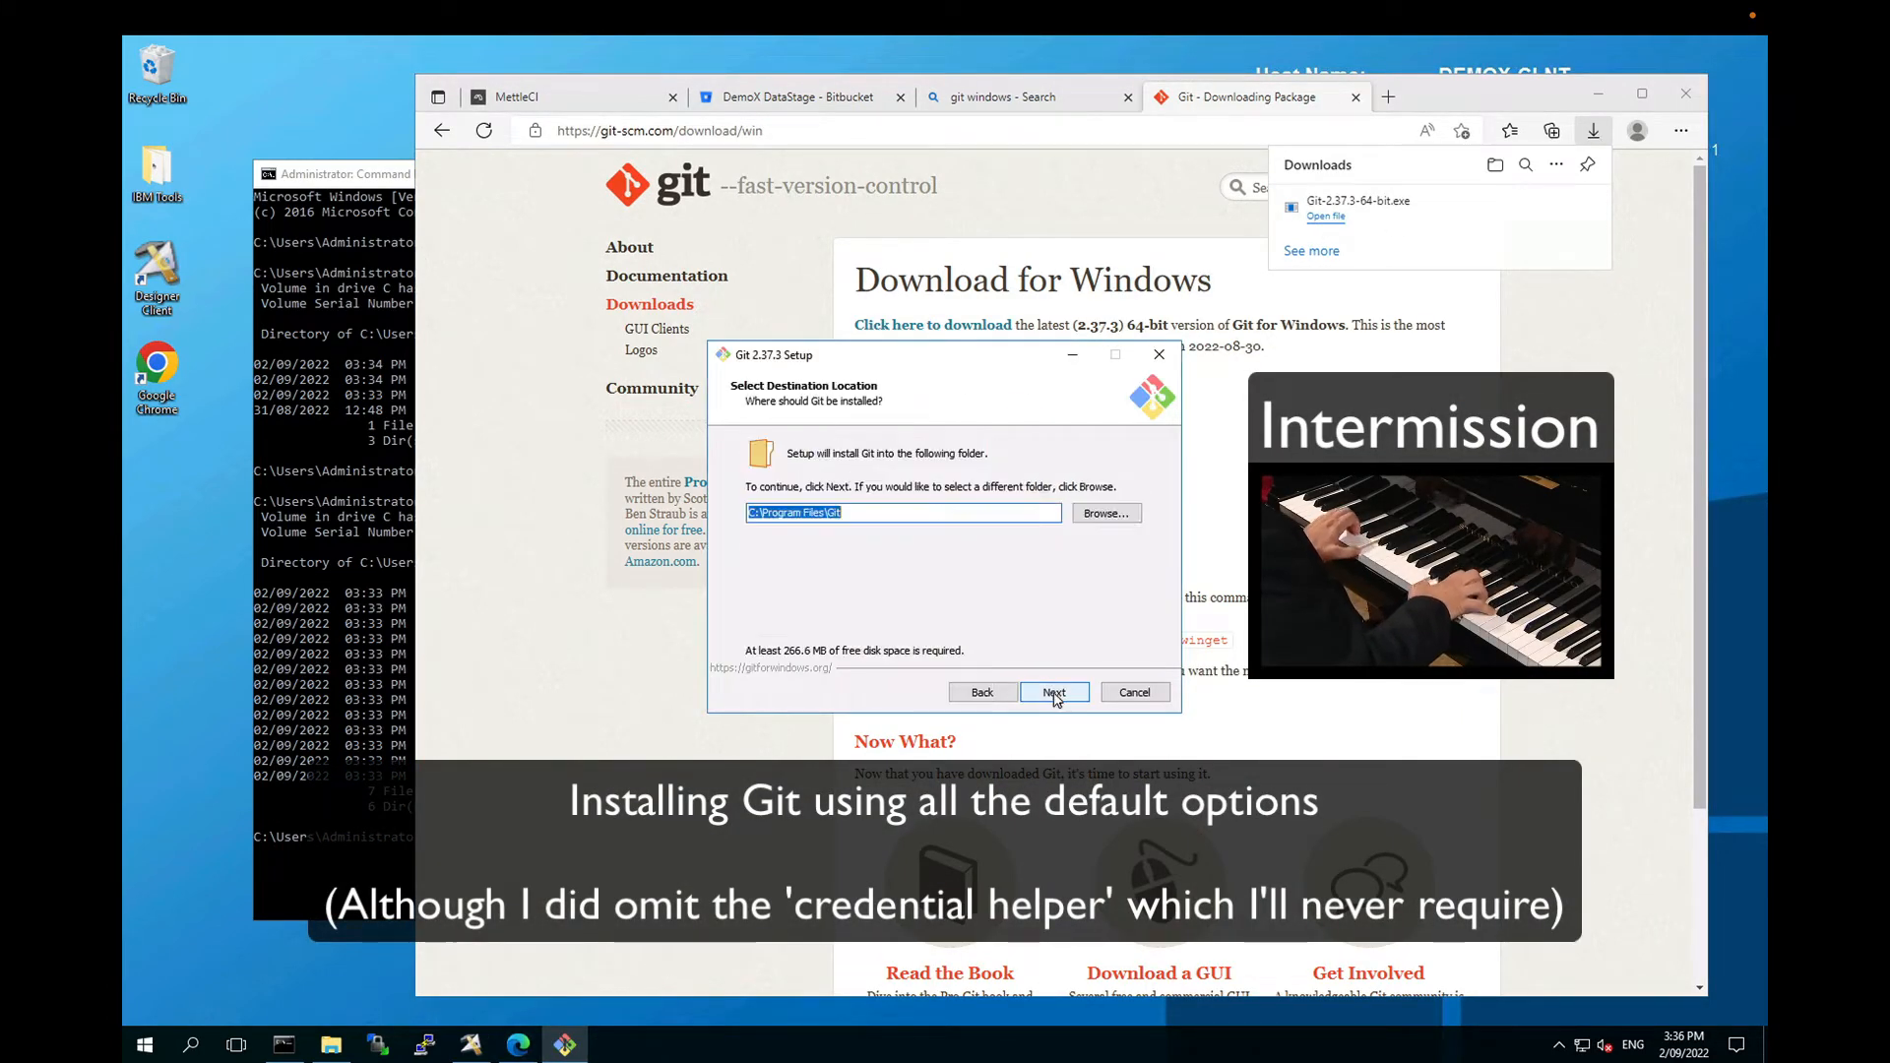
Step: Install Git 2.37.3 with default options, choosing None for the credential helper
click(1054, 692)
click(1054, 692)
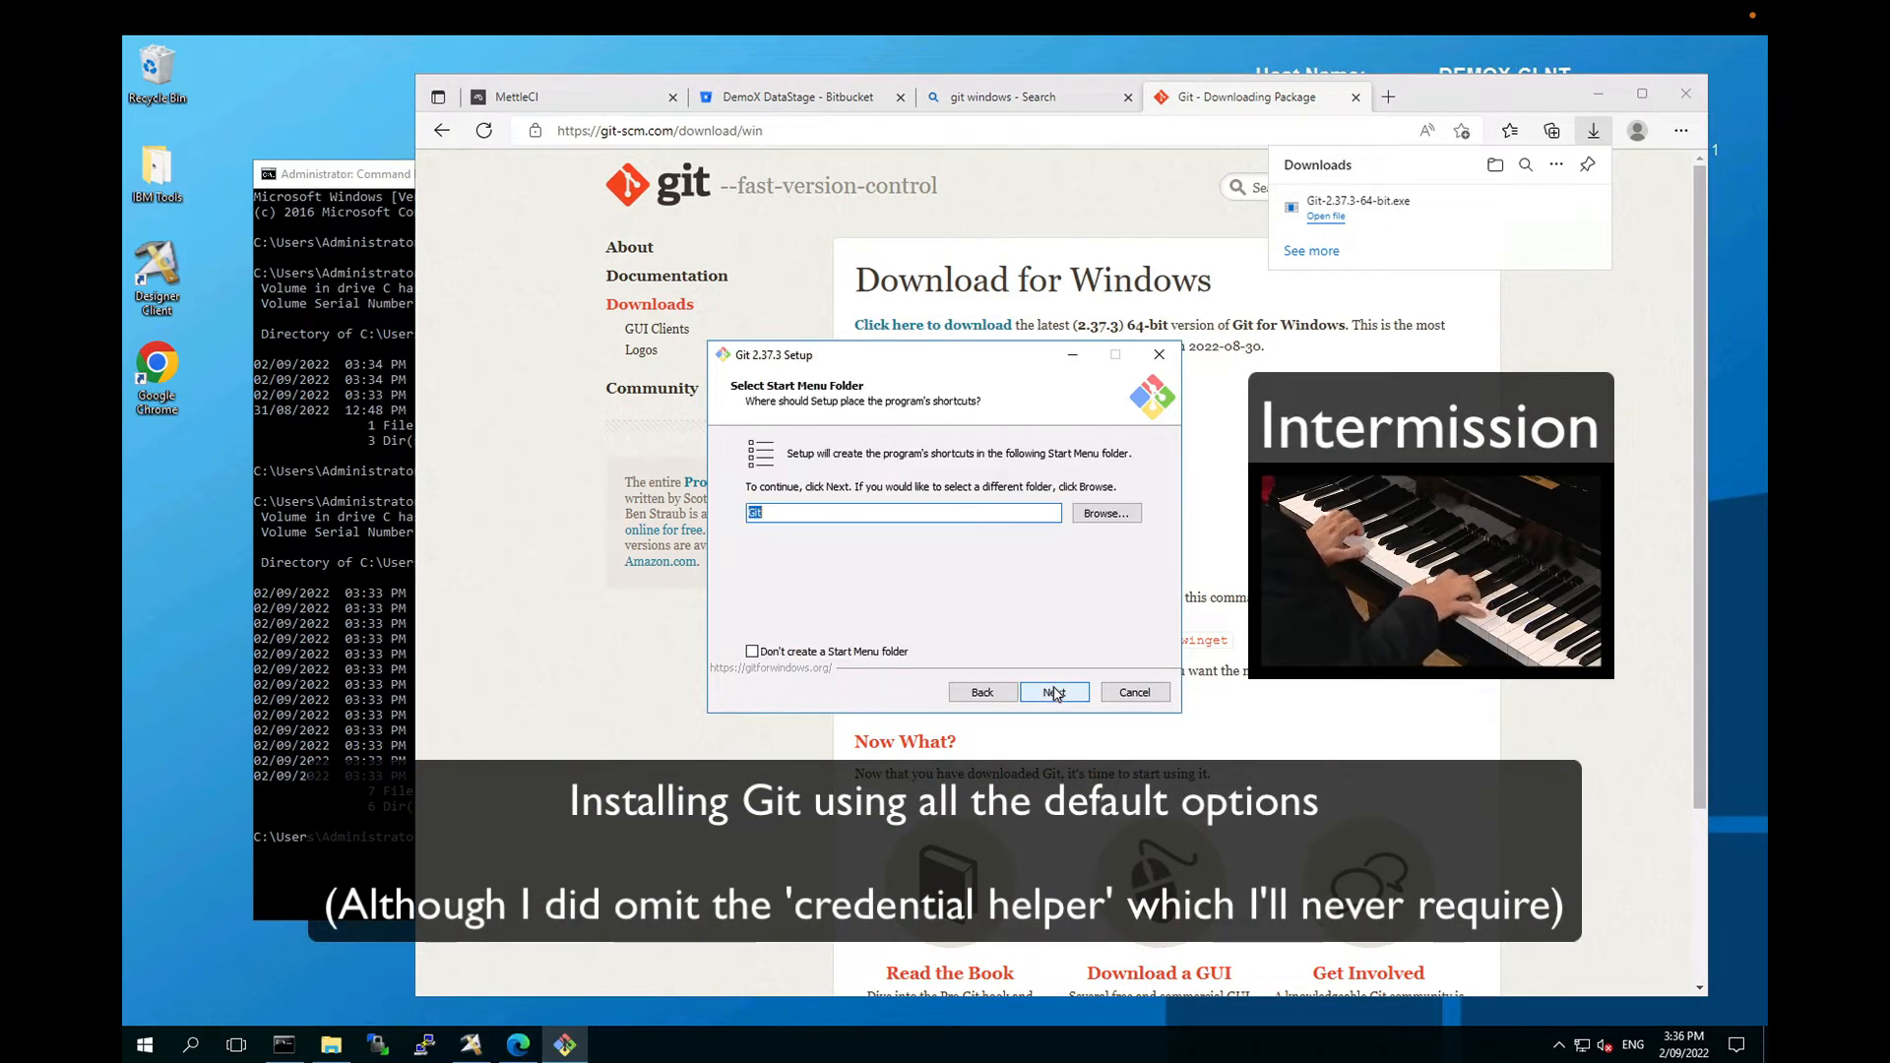
click(1055, 692)
click(1054, 692)
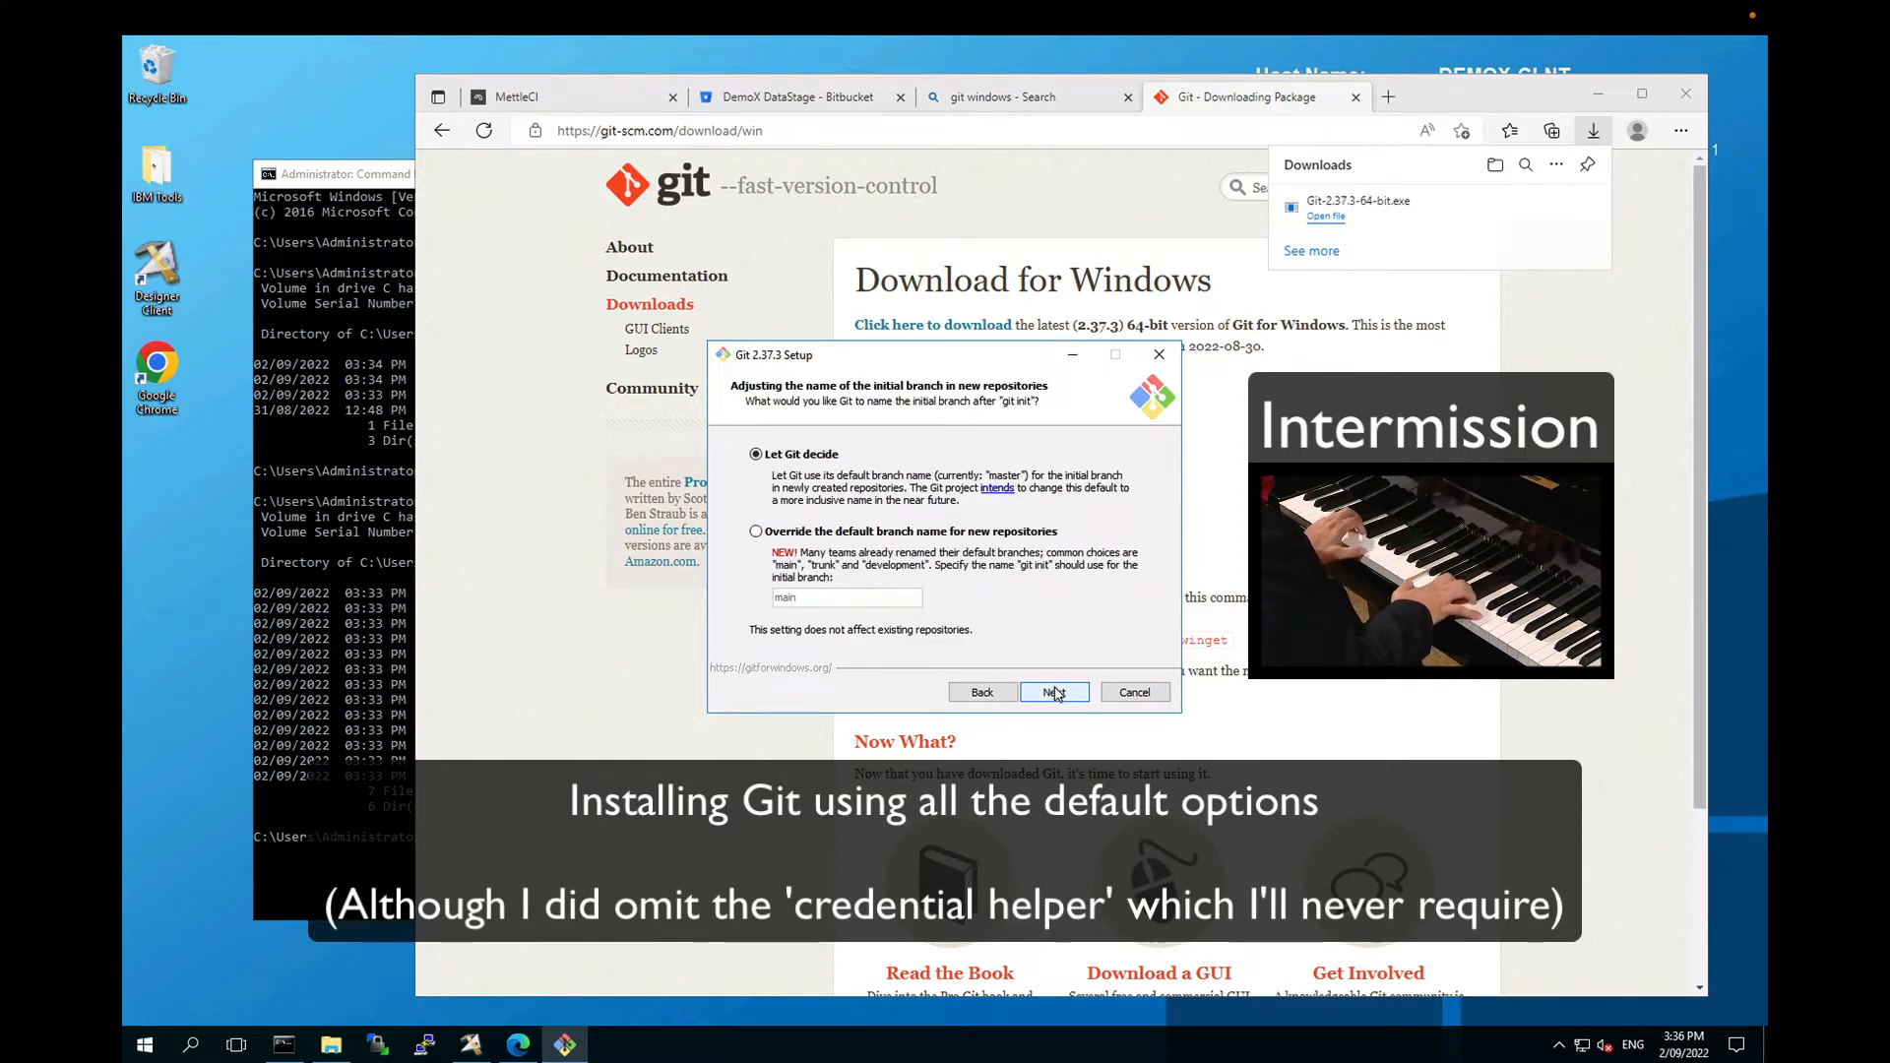
click(1054, 692)
click(1054, 692)
click(1054, 692)
click(1055, 692)
click(1055, 692)
click(1054, 692)
click(1056, 694)
click(1056, 693)
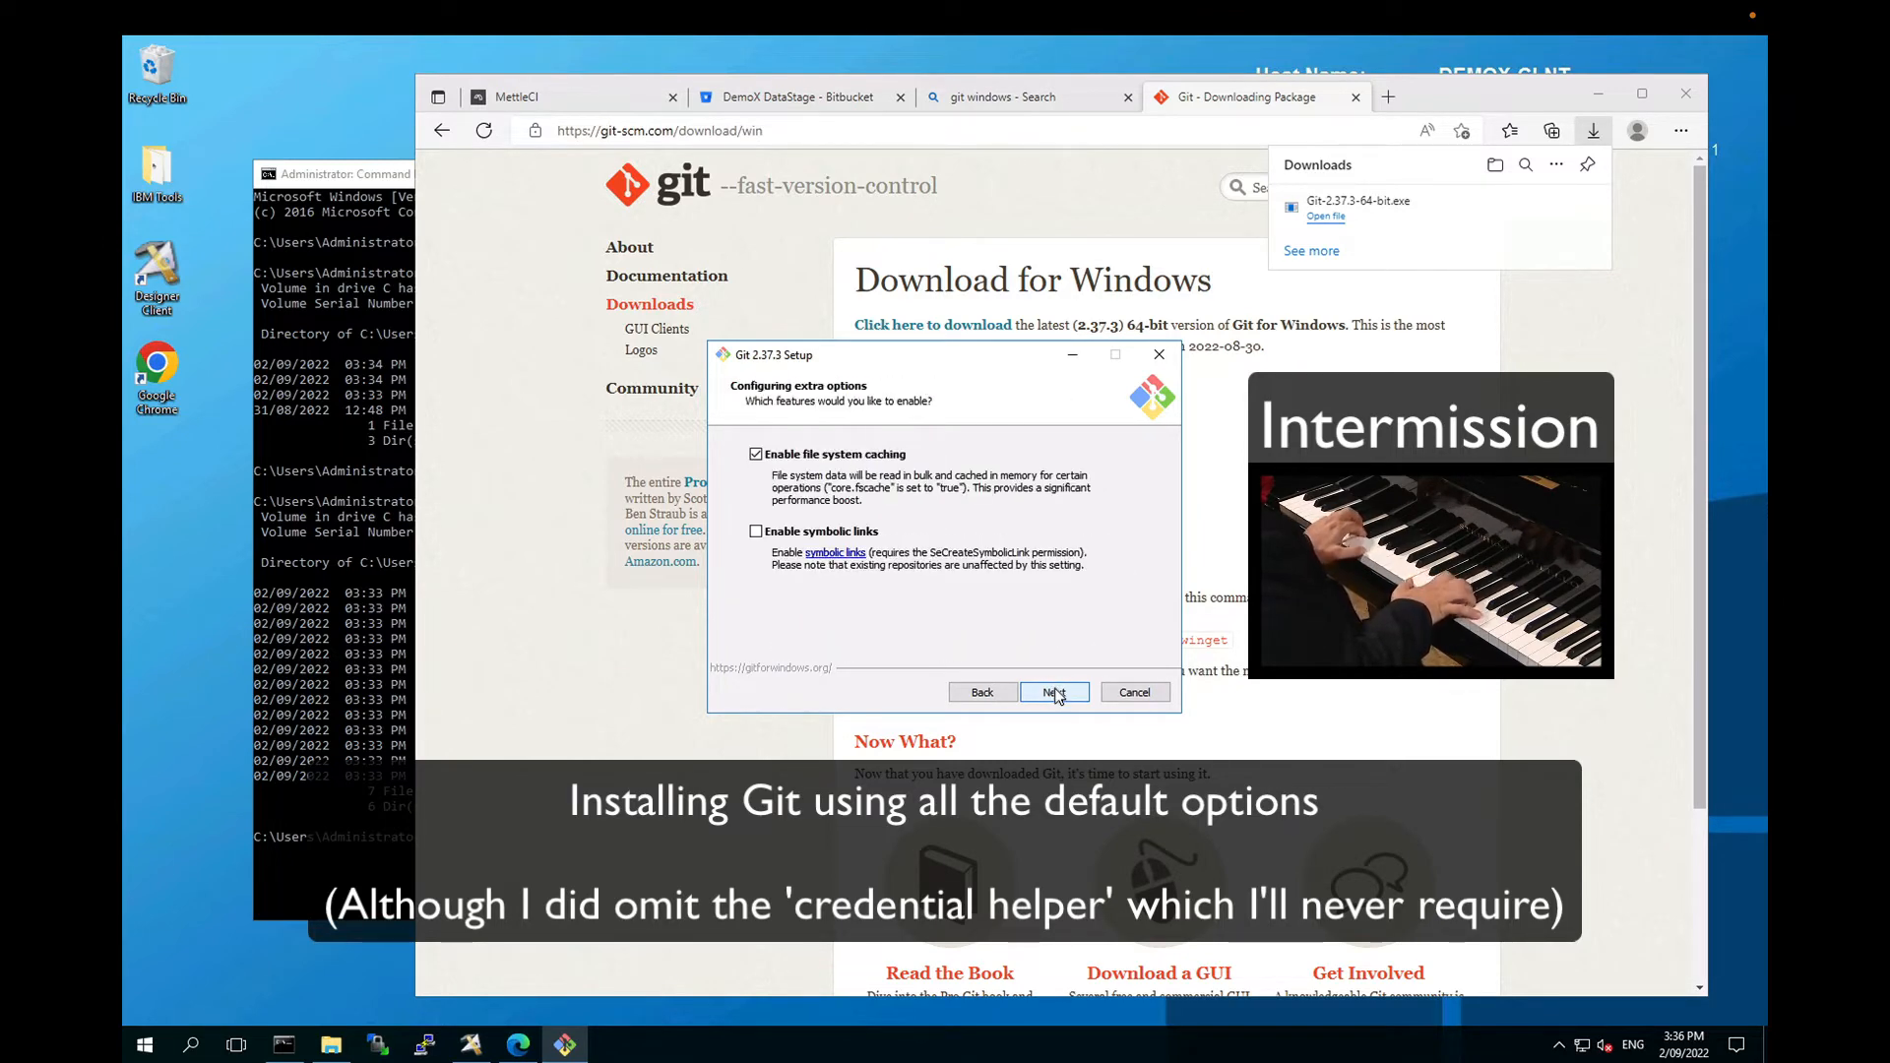
click(1057, 693)
click(982, 693)
click(983, 693)
click(756, 519)
click(1055, 692)
click(1055, 692)
click(1055, 692)
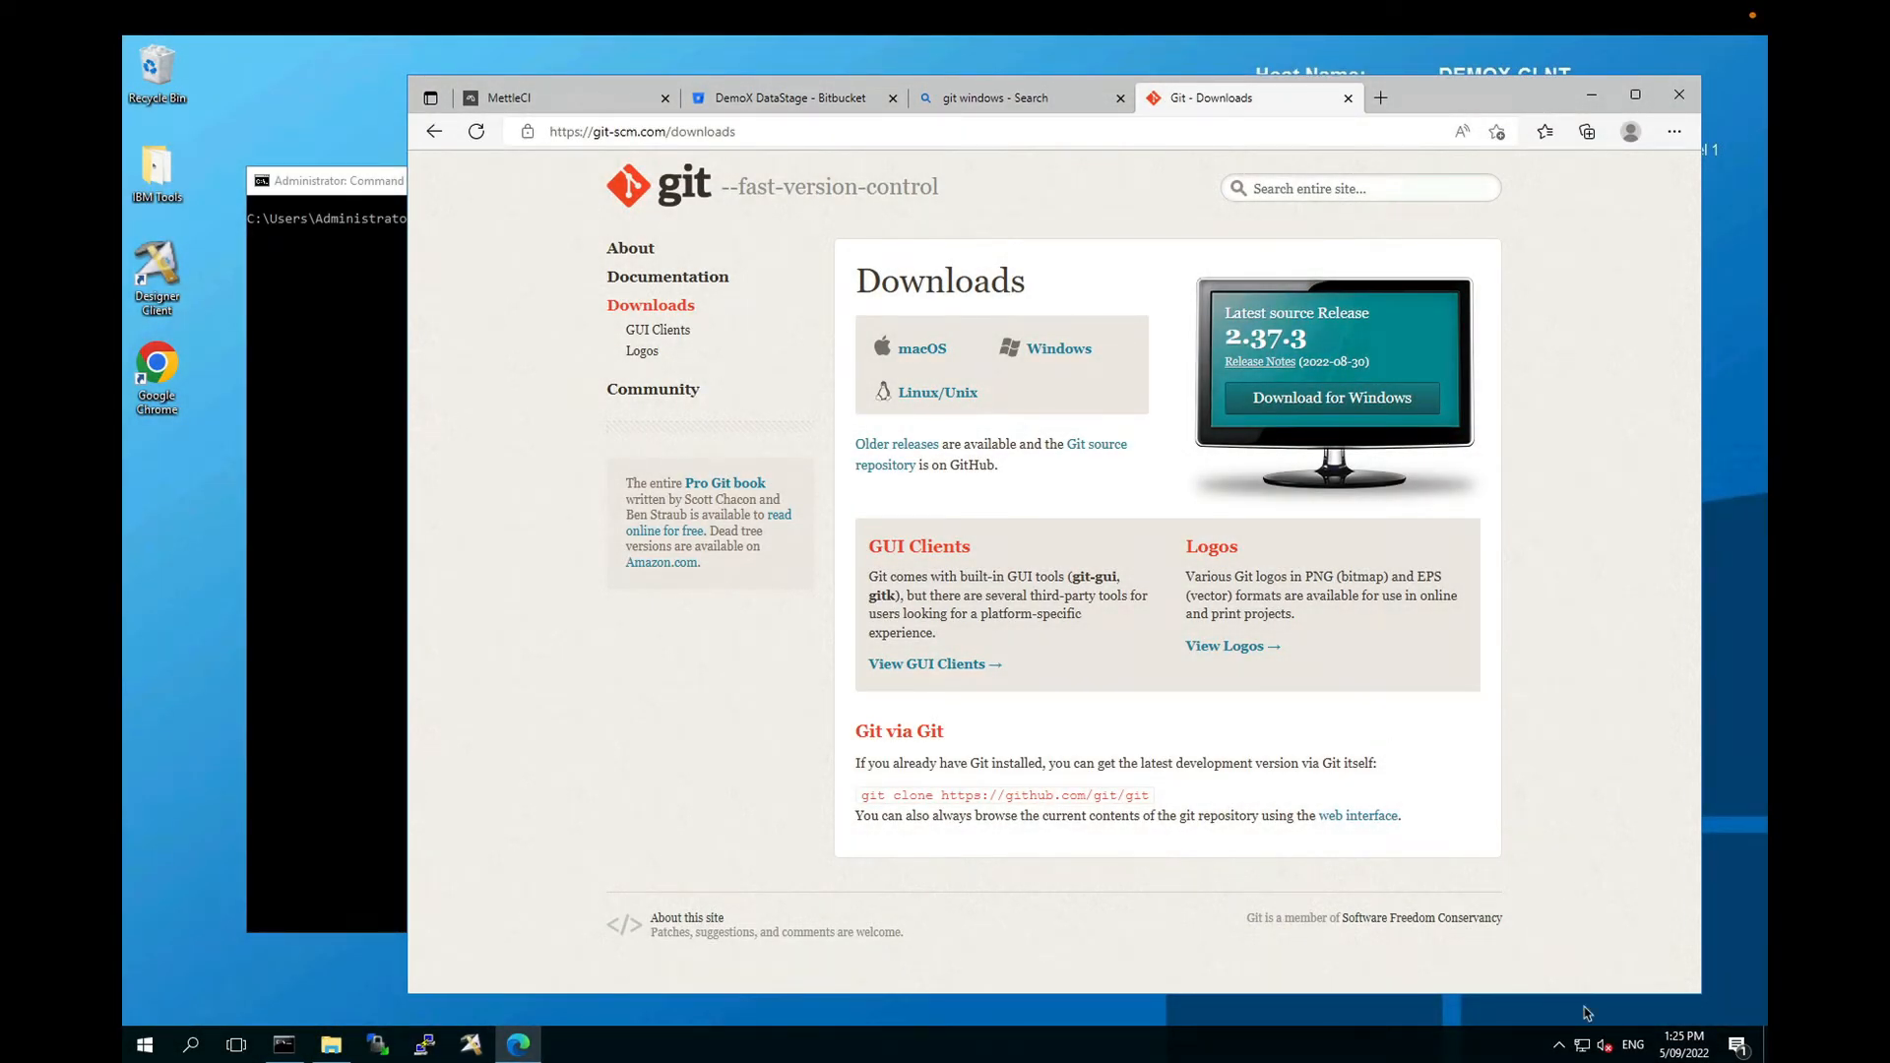
Step: Run git in Command Prompt to confirm it is installed
click(352, 594)
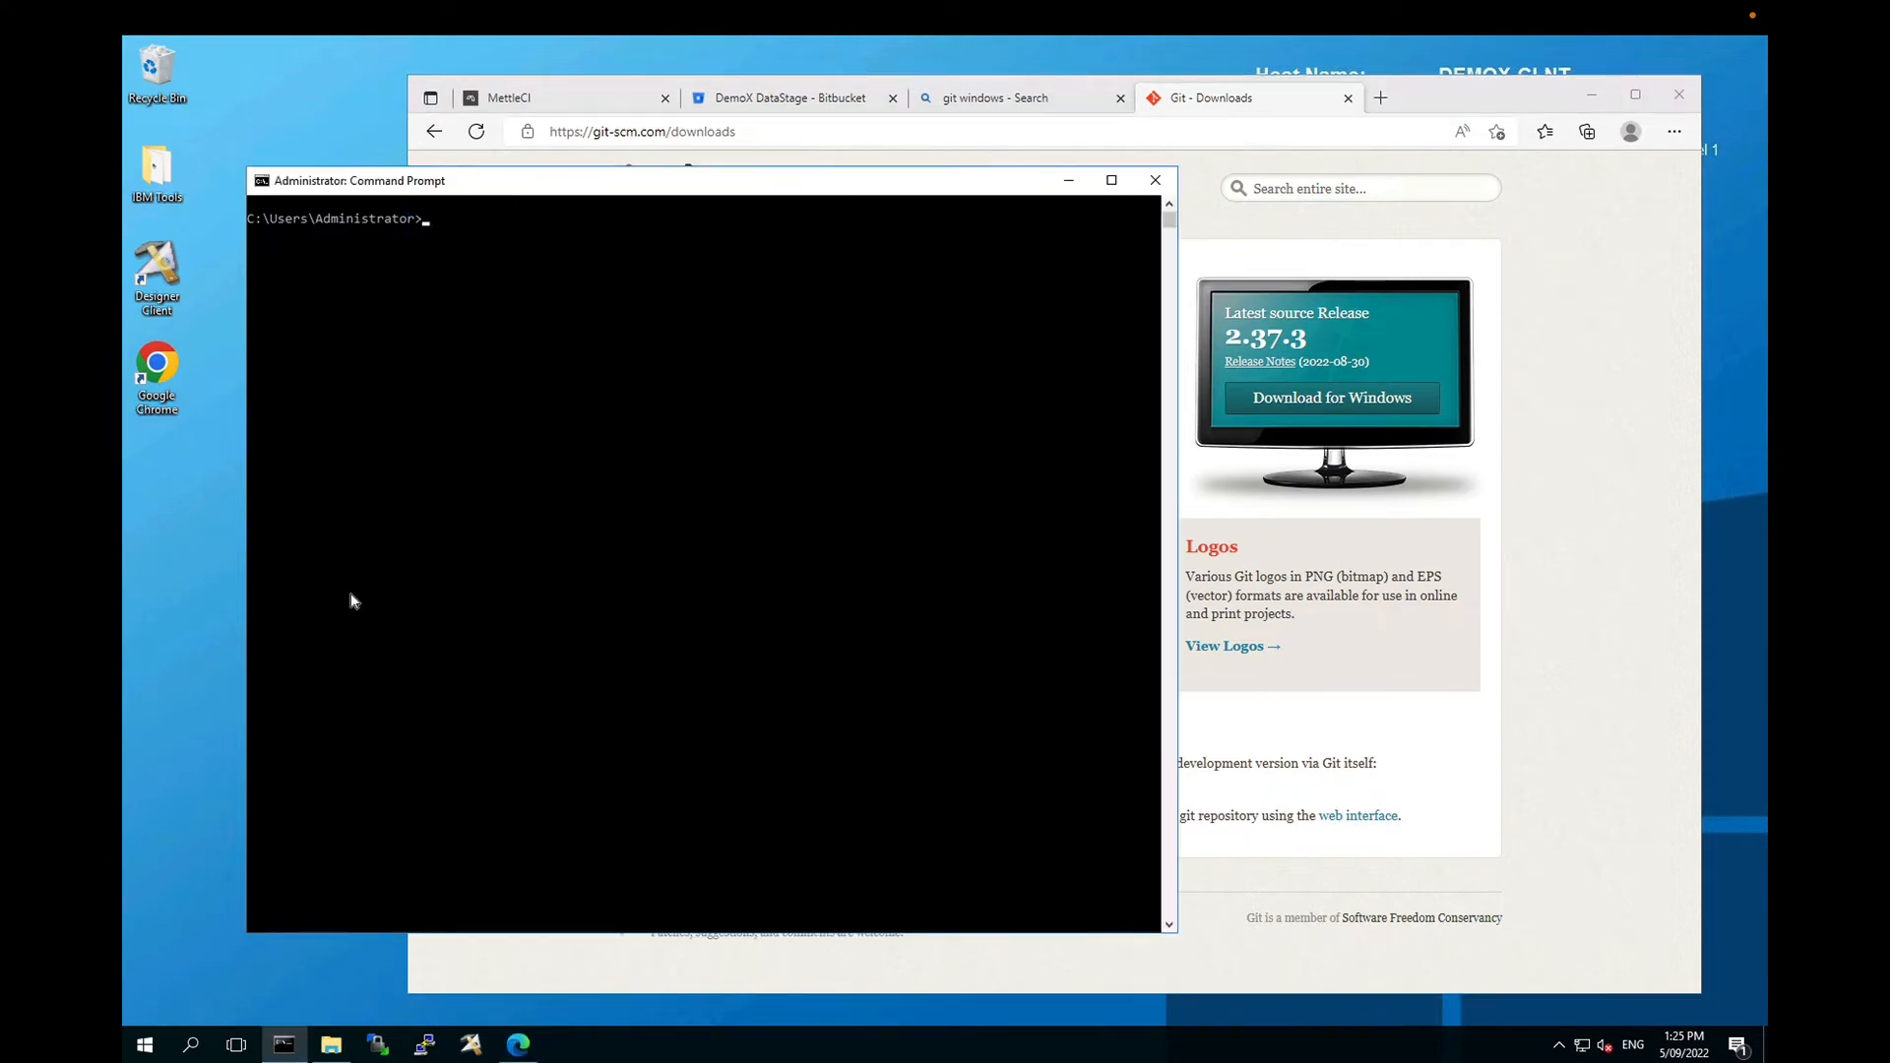
text(git)
key(Return)
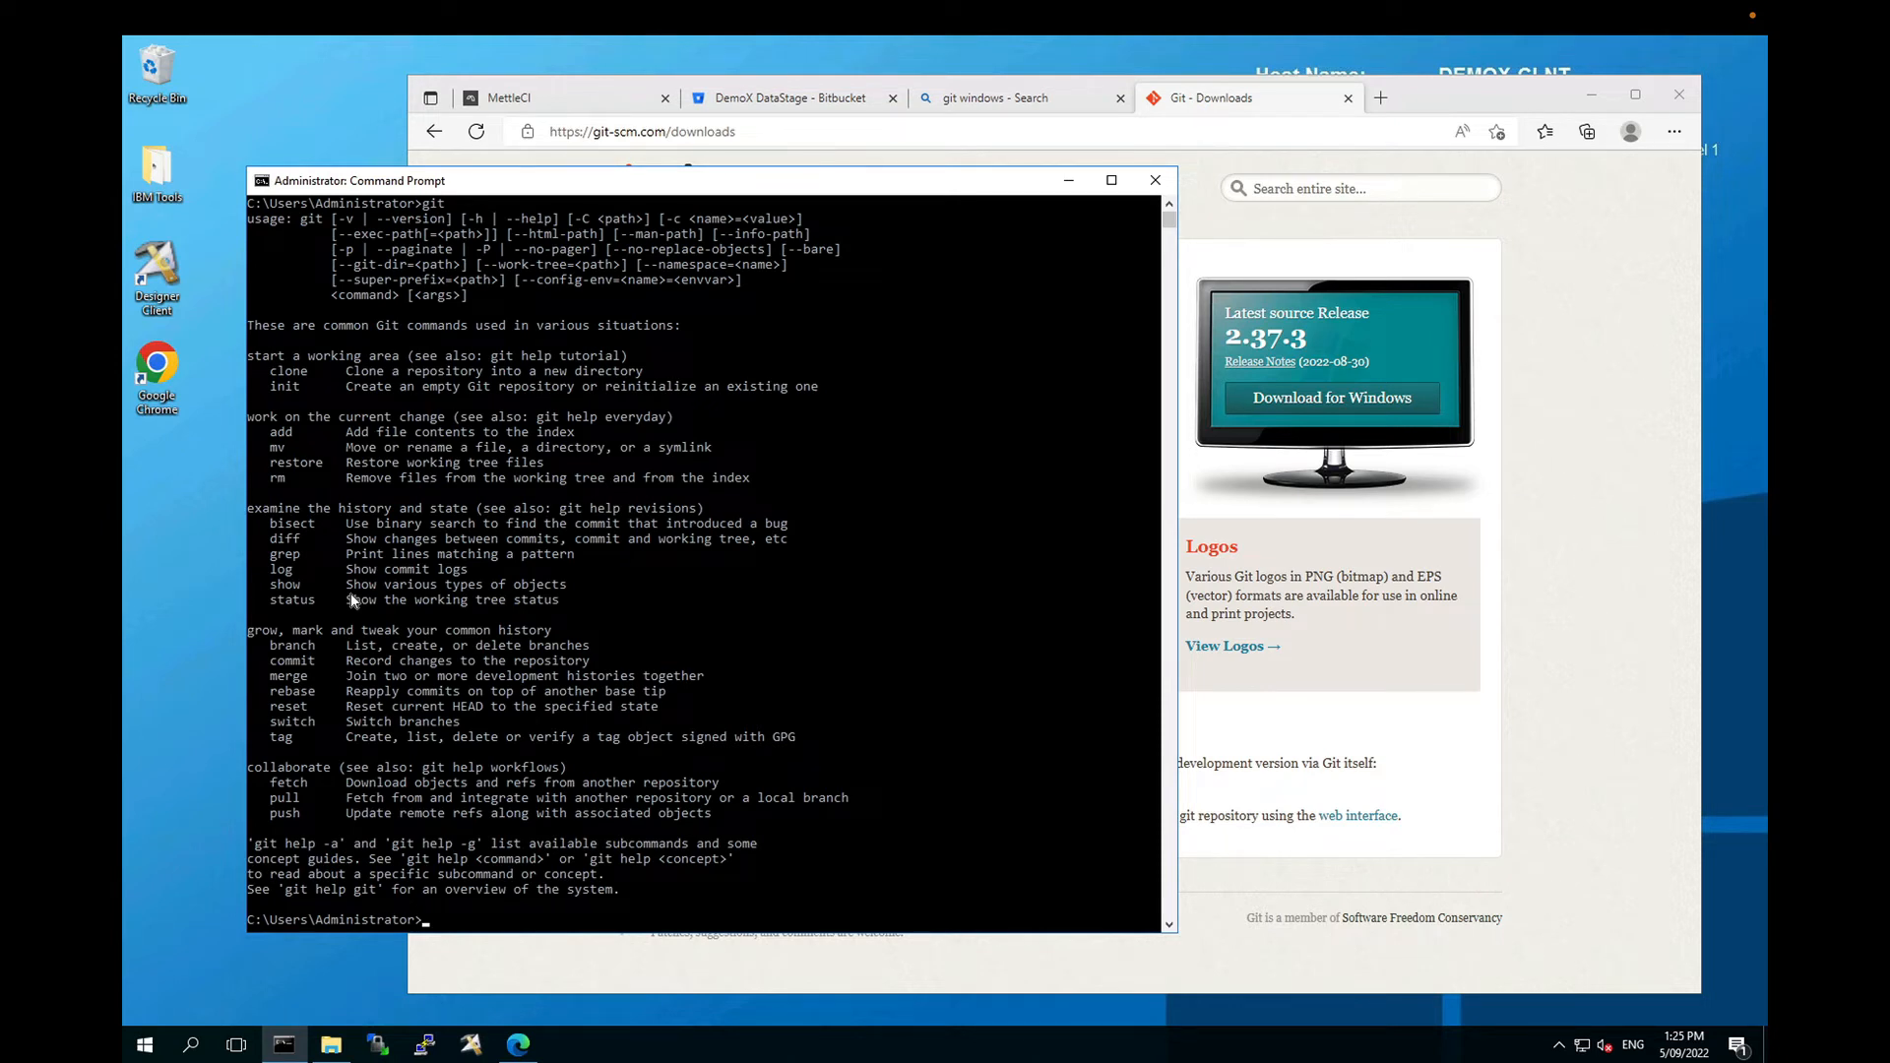
Step: Re-enter Repos\DemoX DataStage, list its contents, and close Edge's Git Downloads tab
text(cd "Repos\D)
key(Tab)
key(Return)
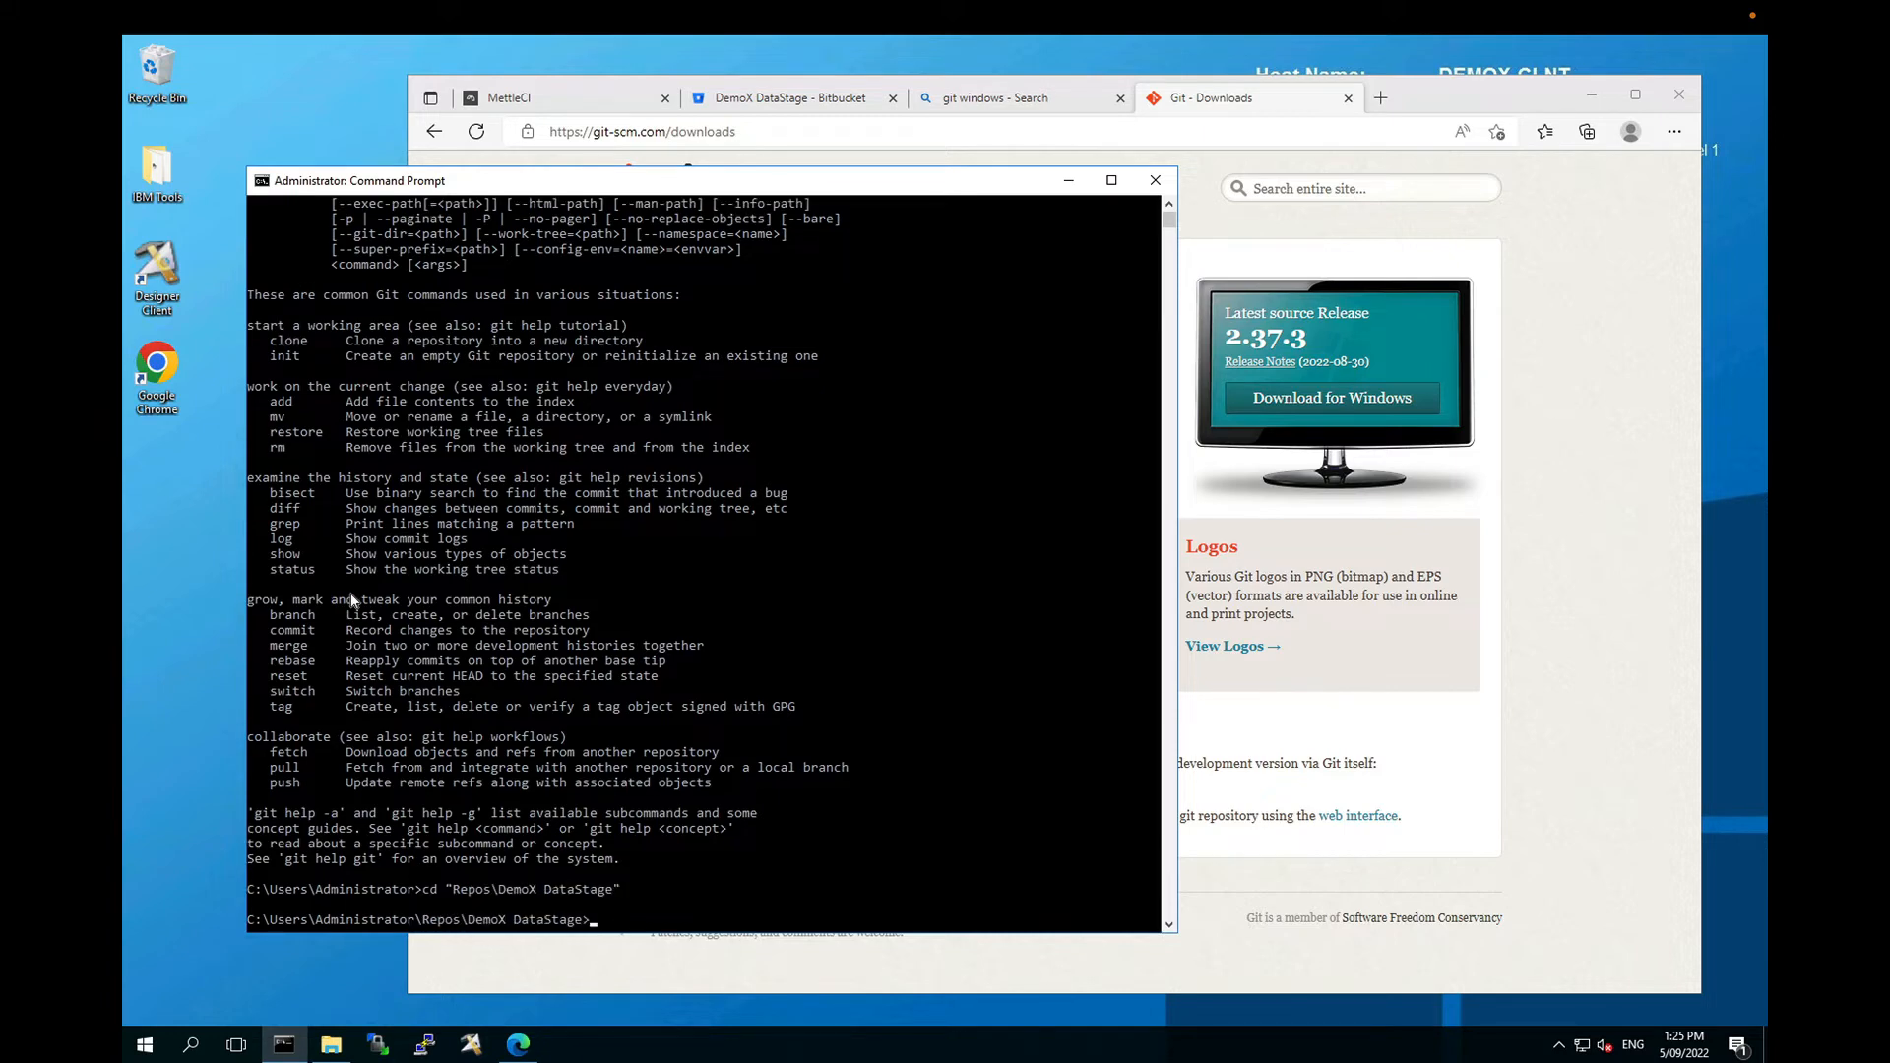
text(dir)
key(Return)
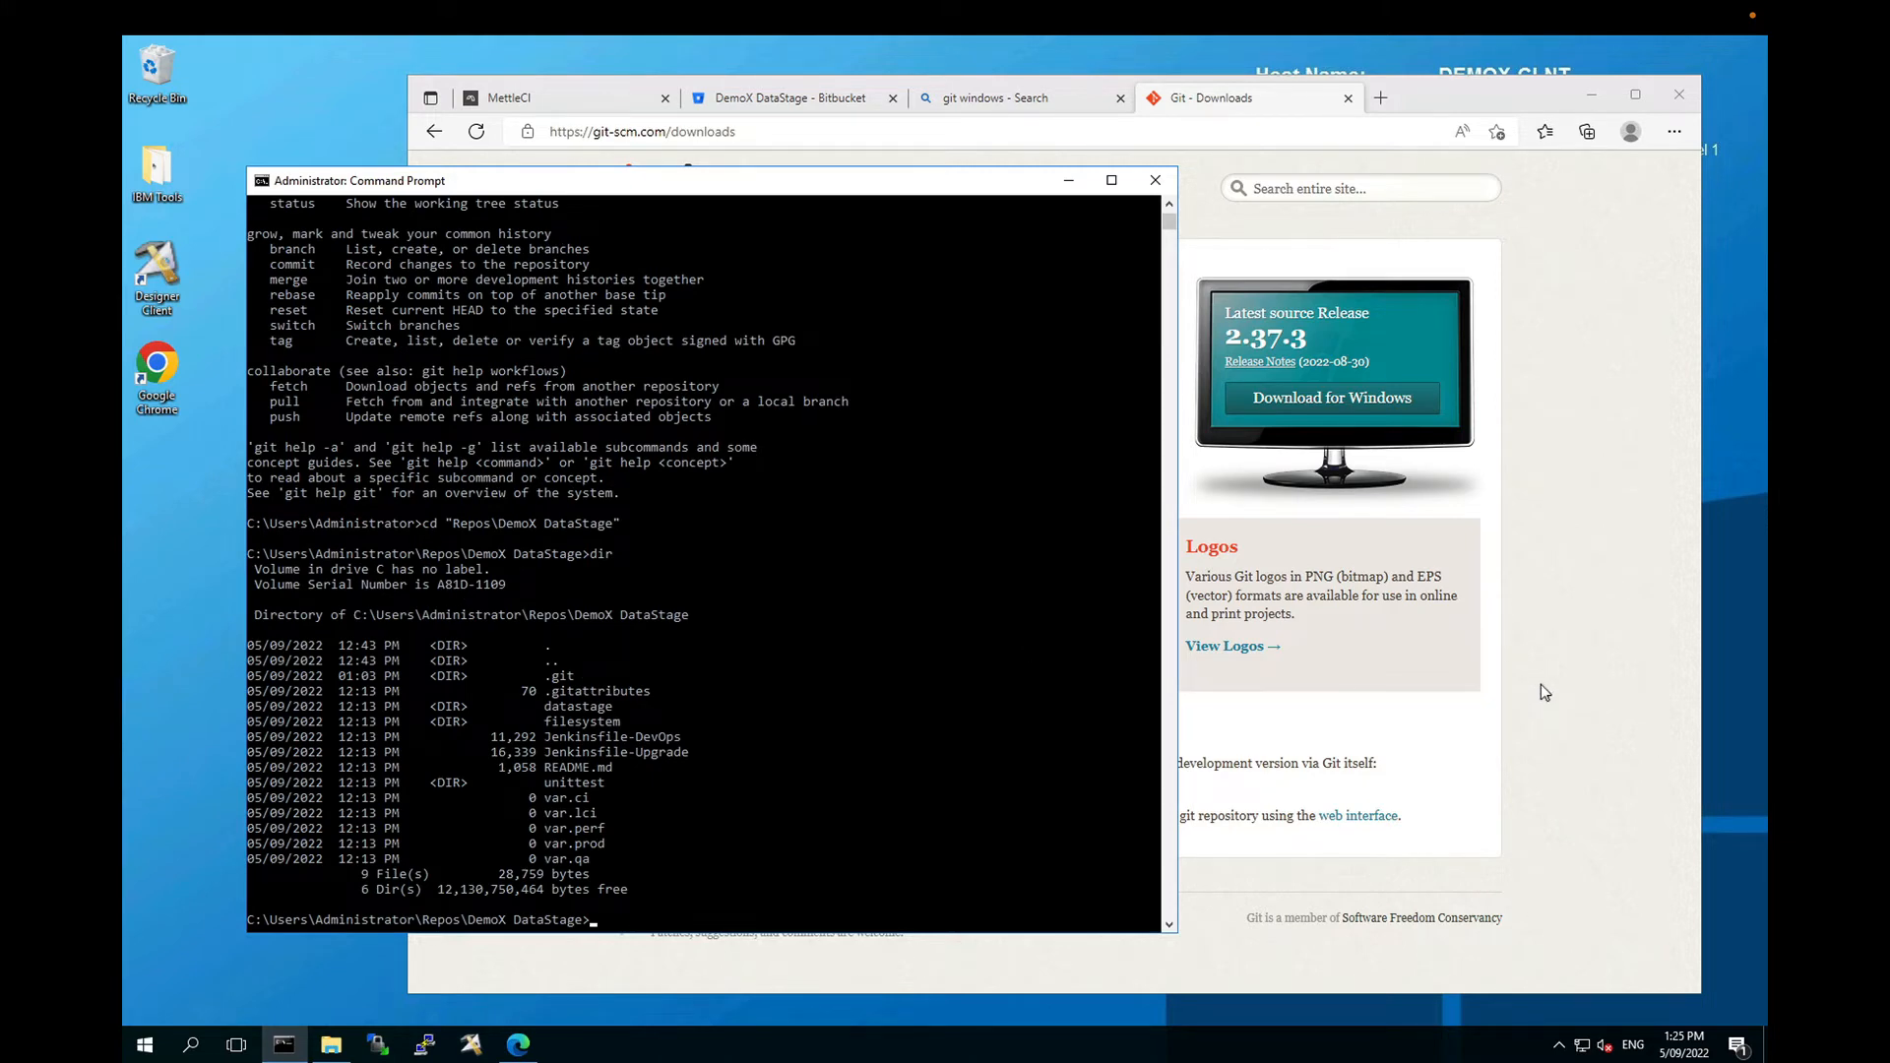
click(1348, 97)
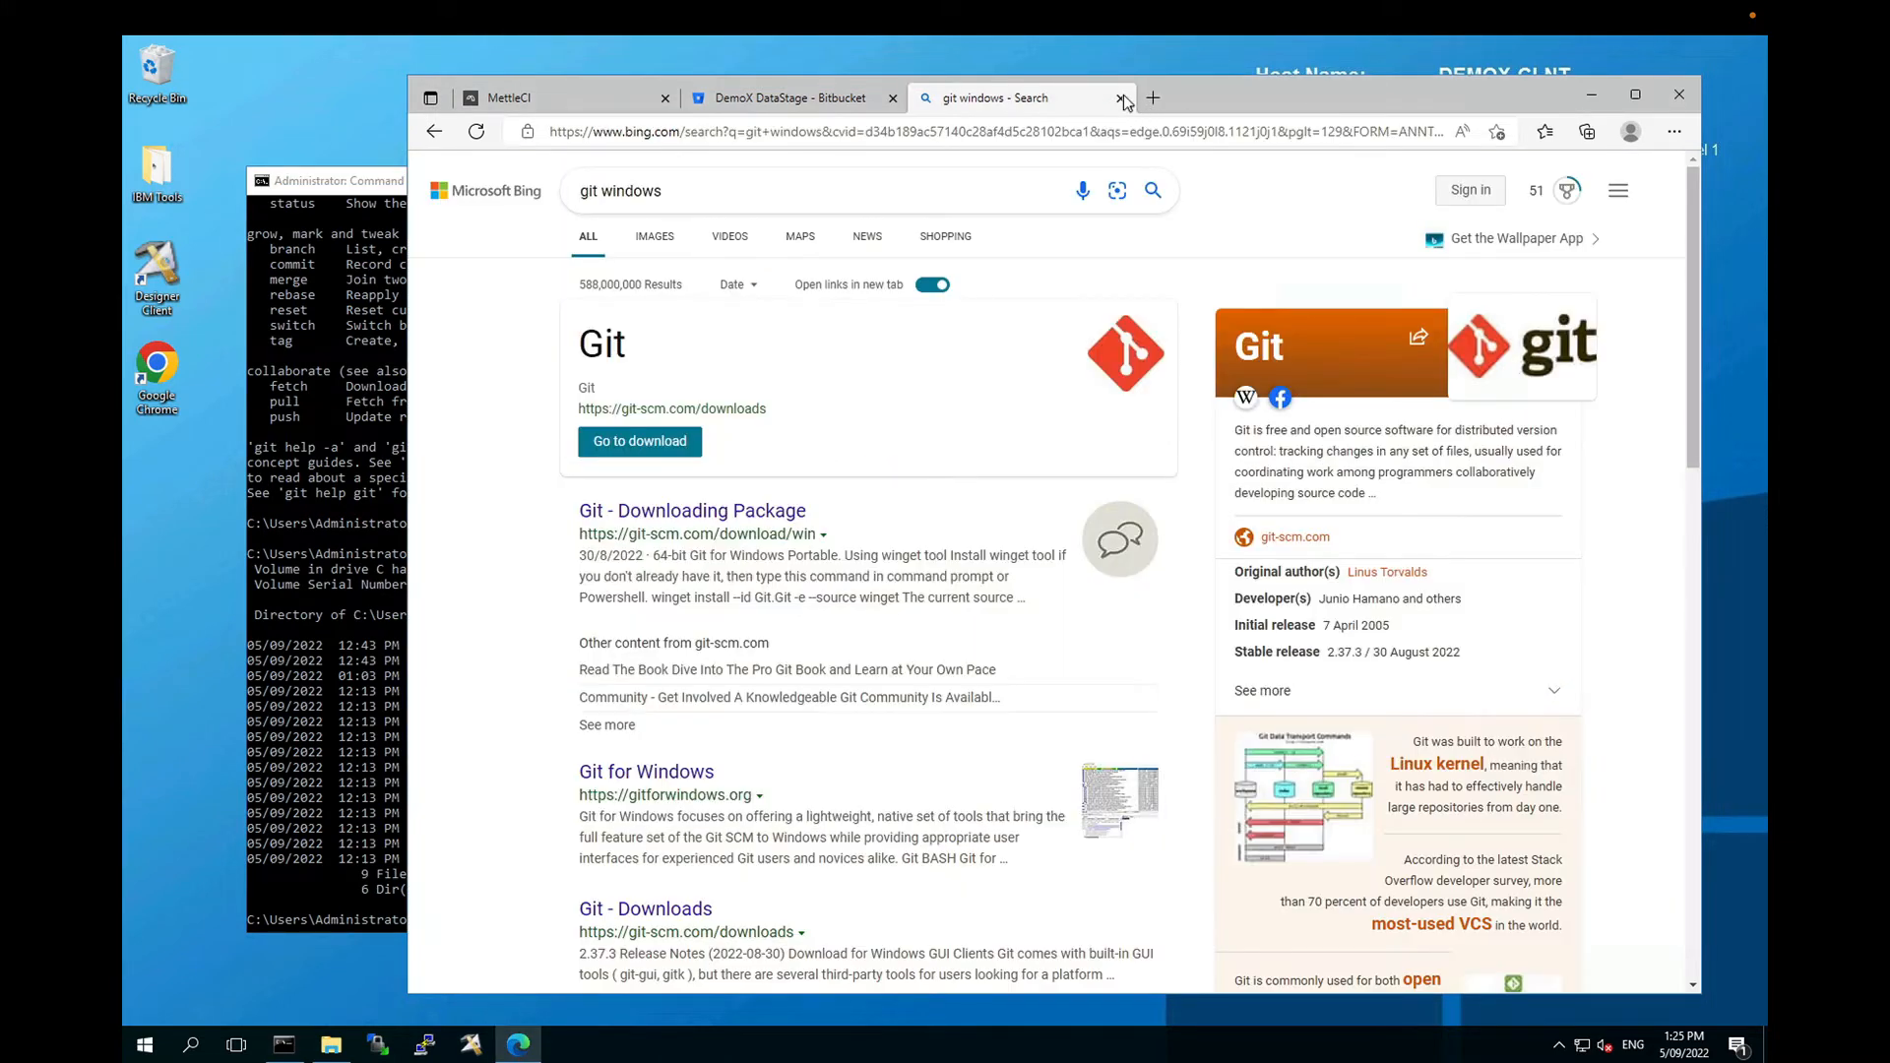
Step: Switch the DemoX DataStage clone protocol to SSH and select the SSH remote URL in the push commands
click(1121, 98)
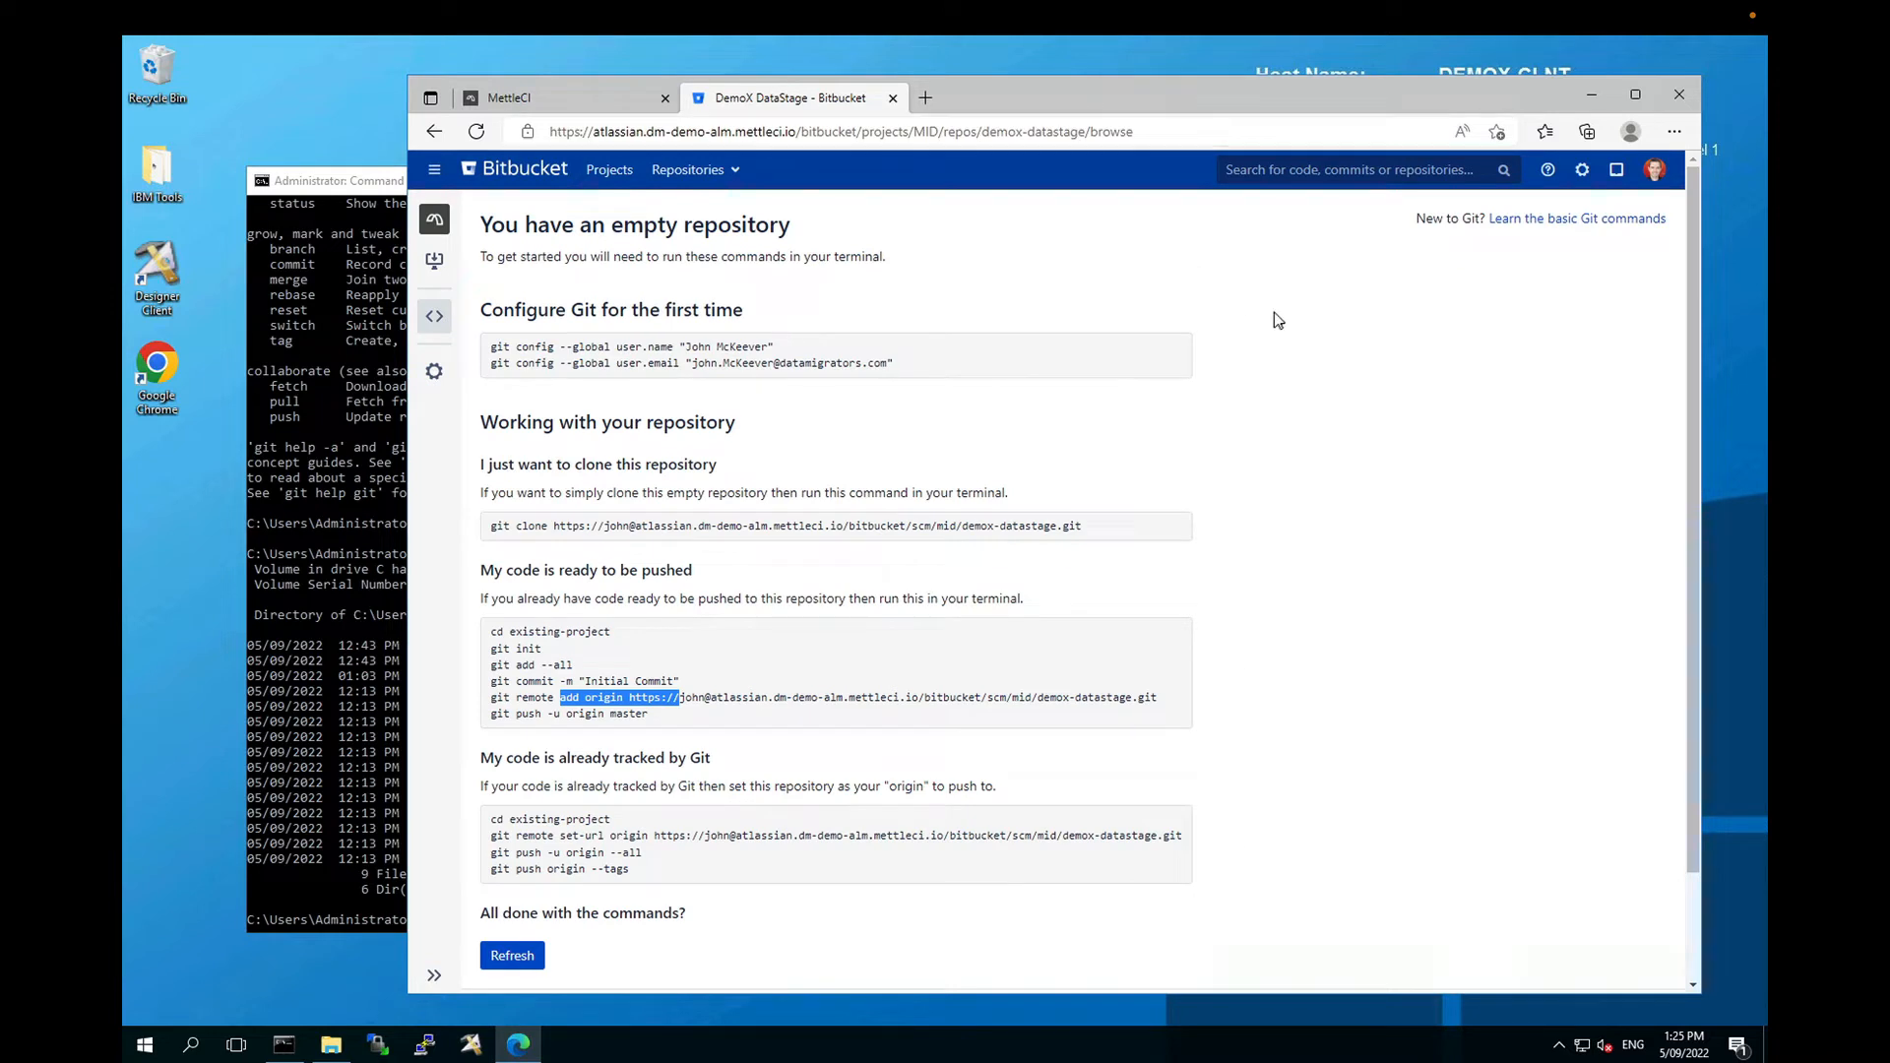
click(1206, 303)
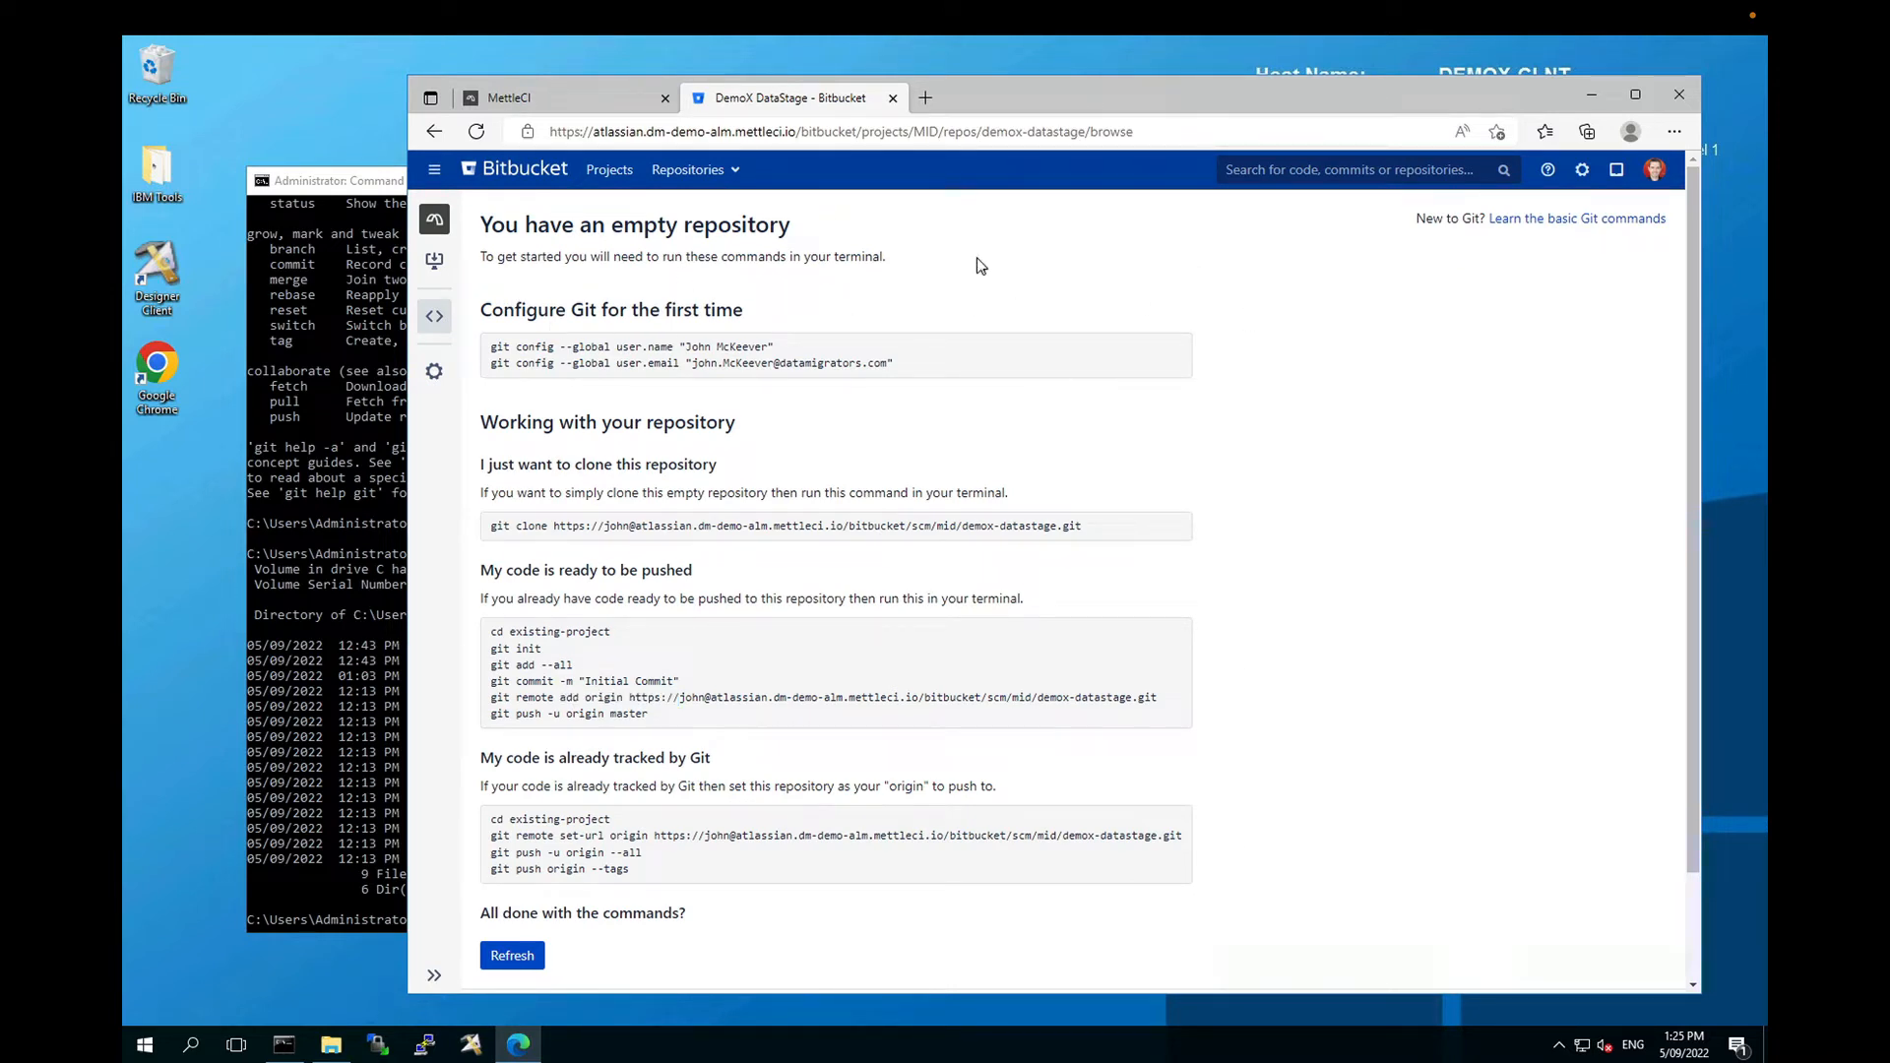
click(434, 267)
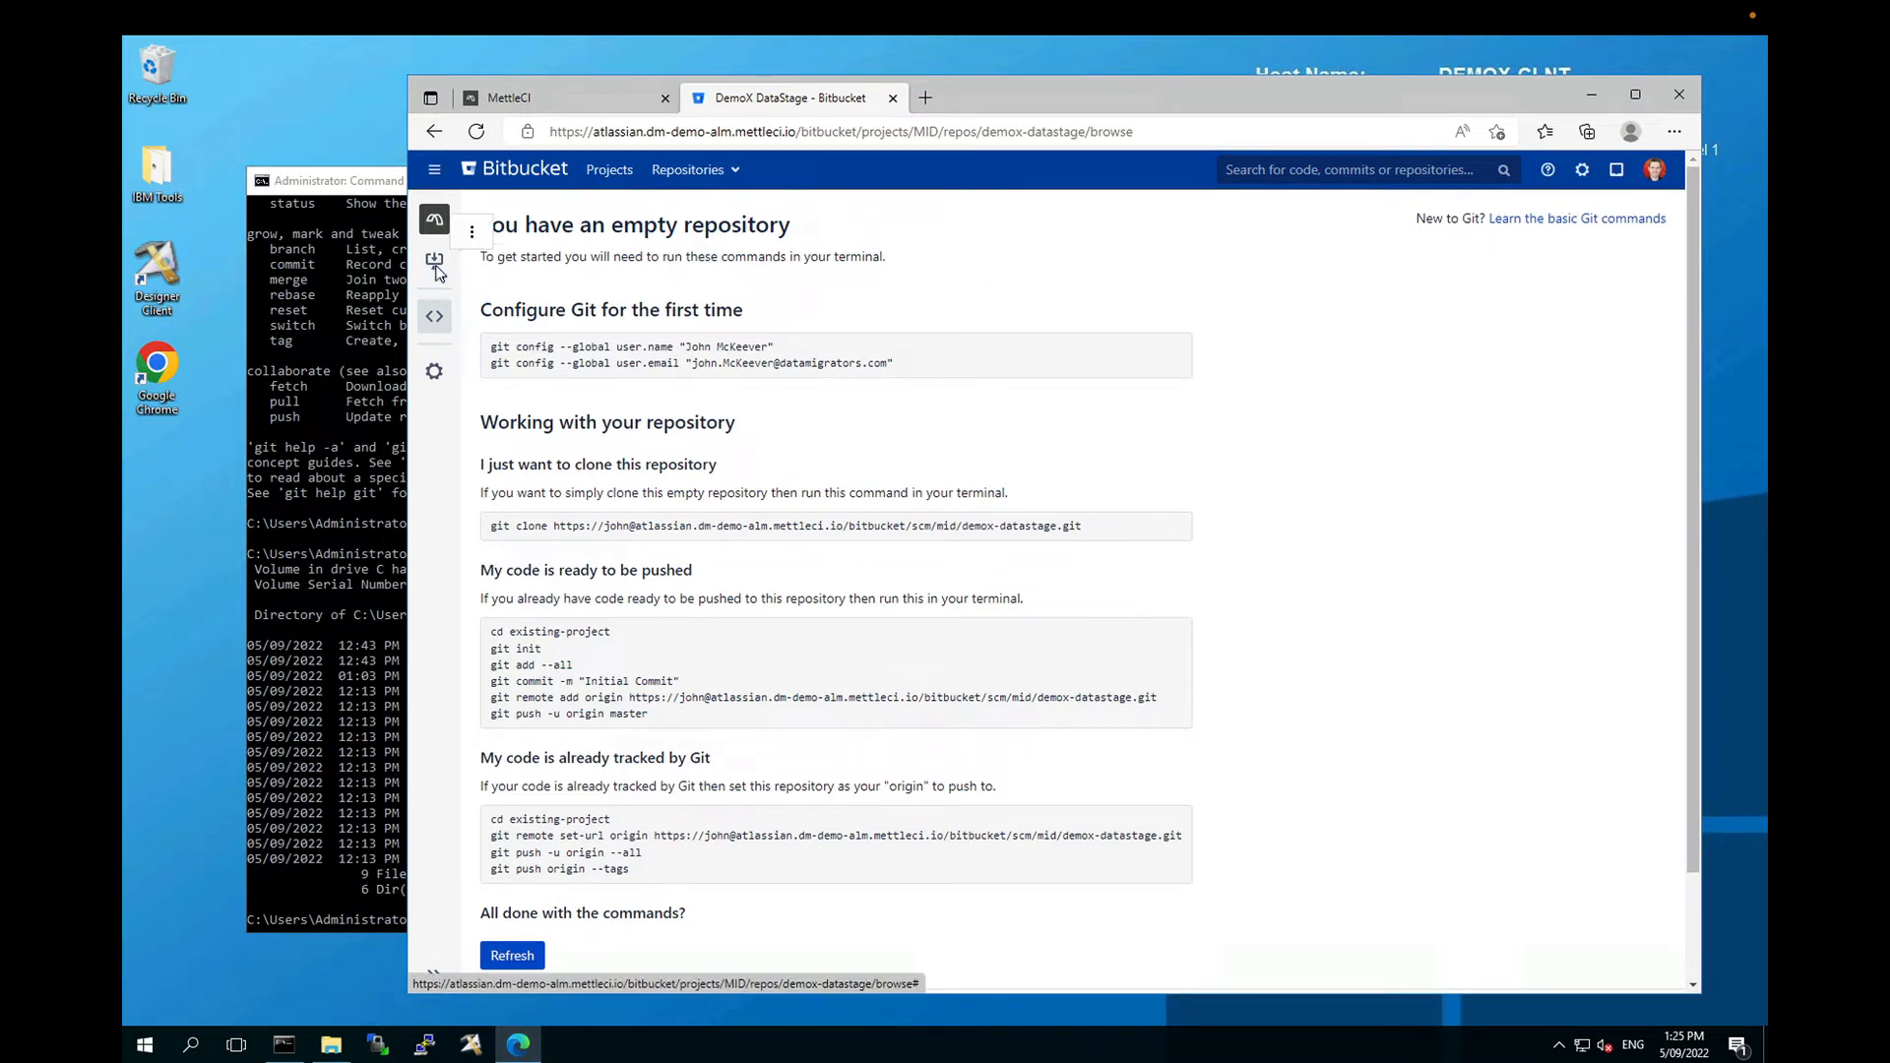
click(934, 277)
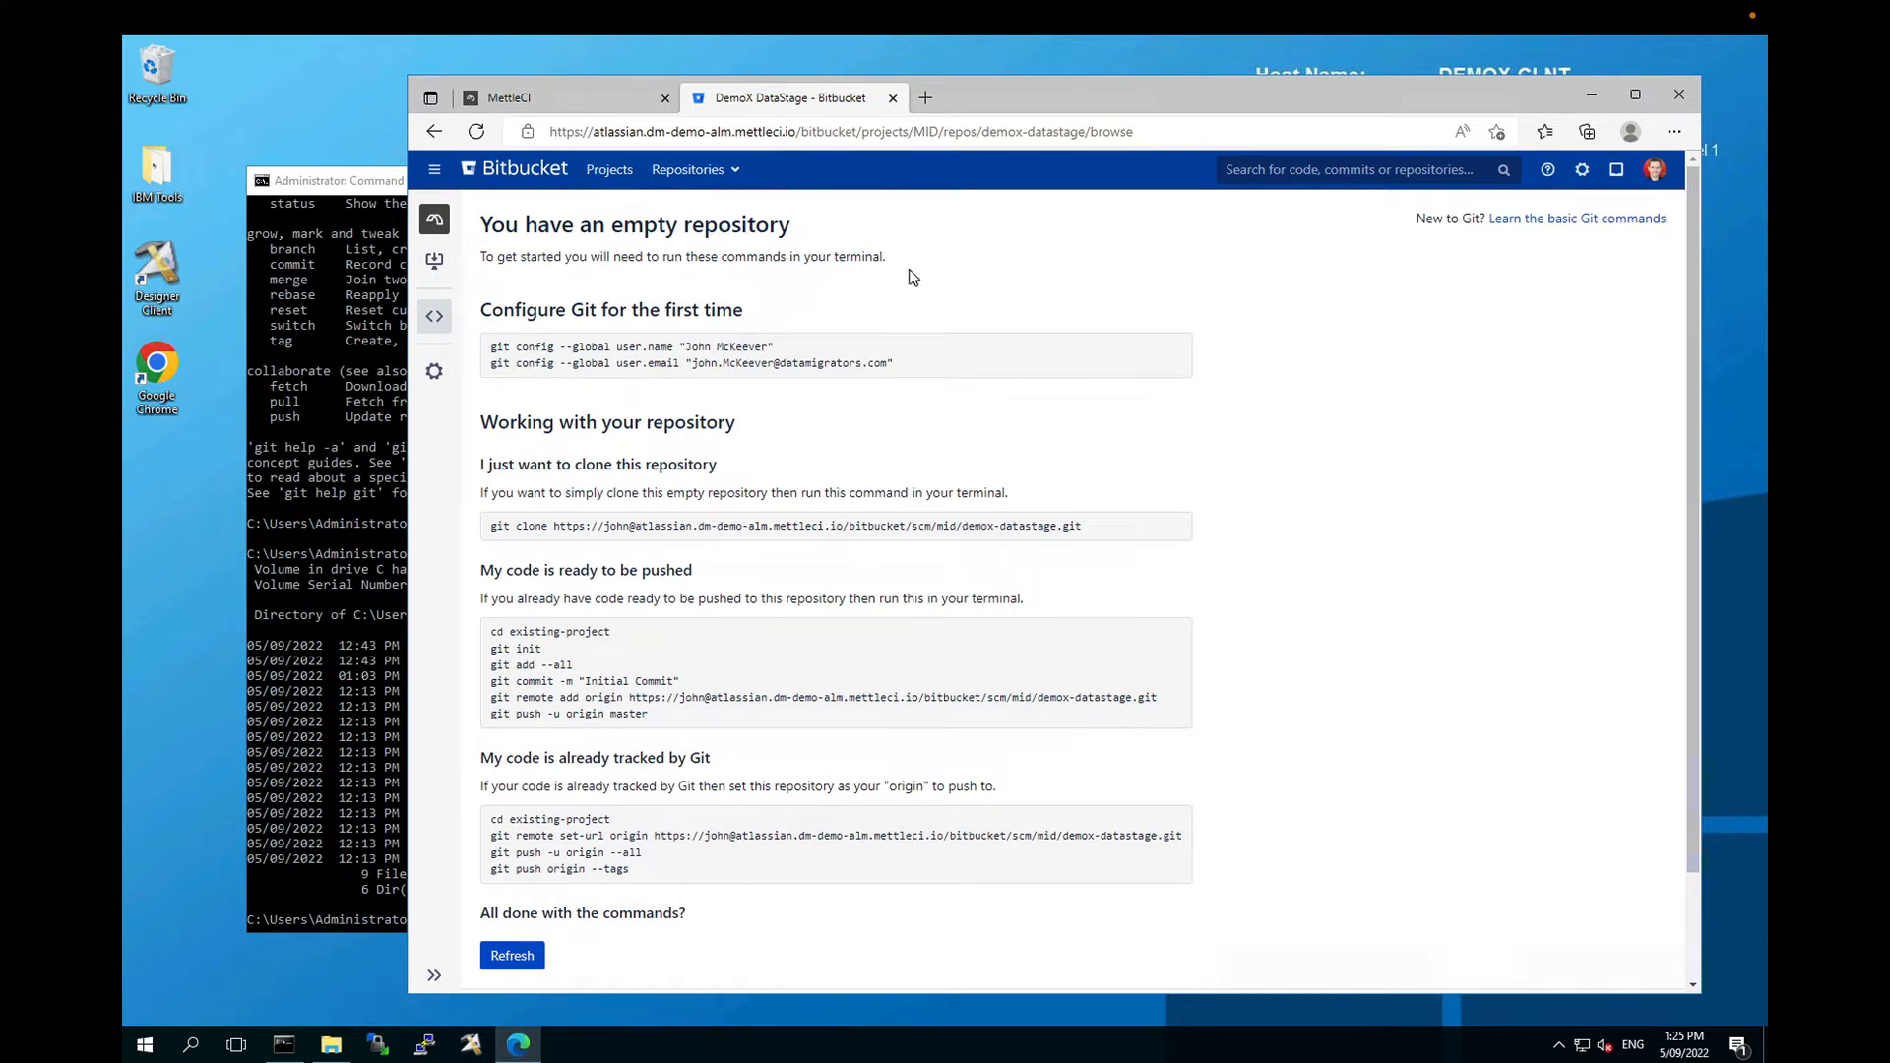
click(435, 266)
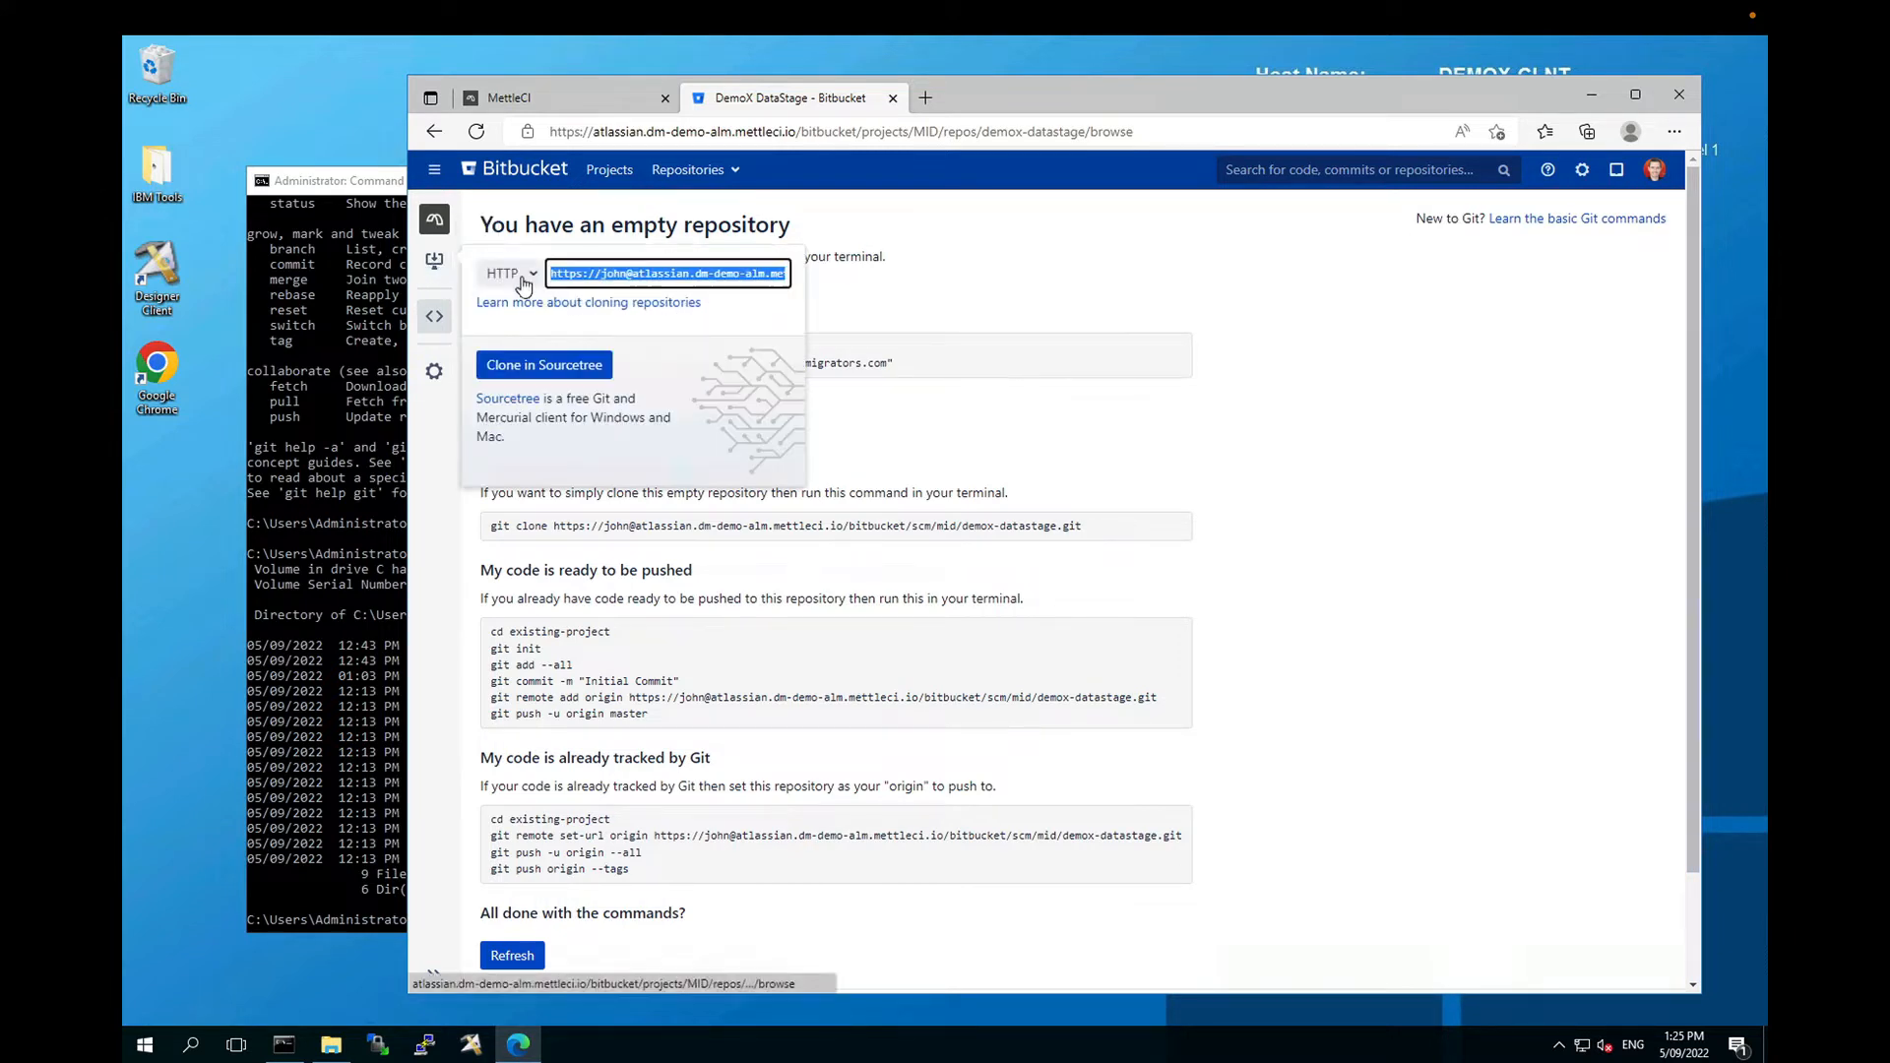
click(506, 273)
click(499, 302)
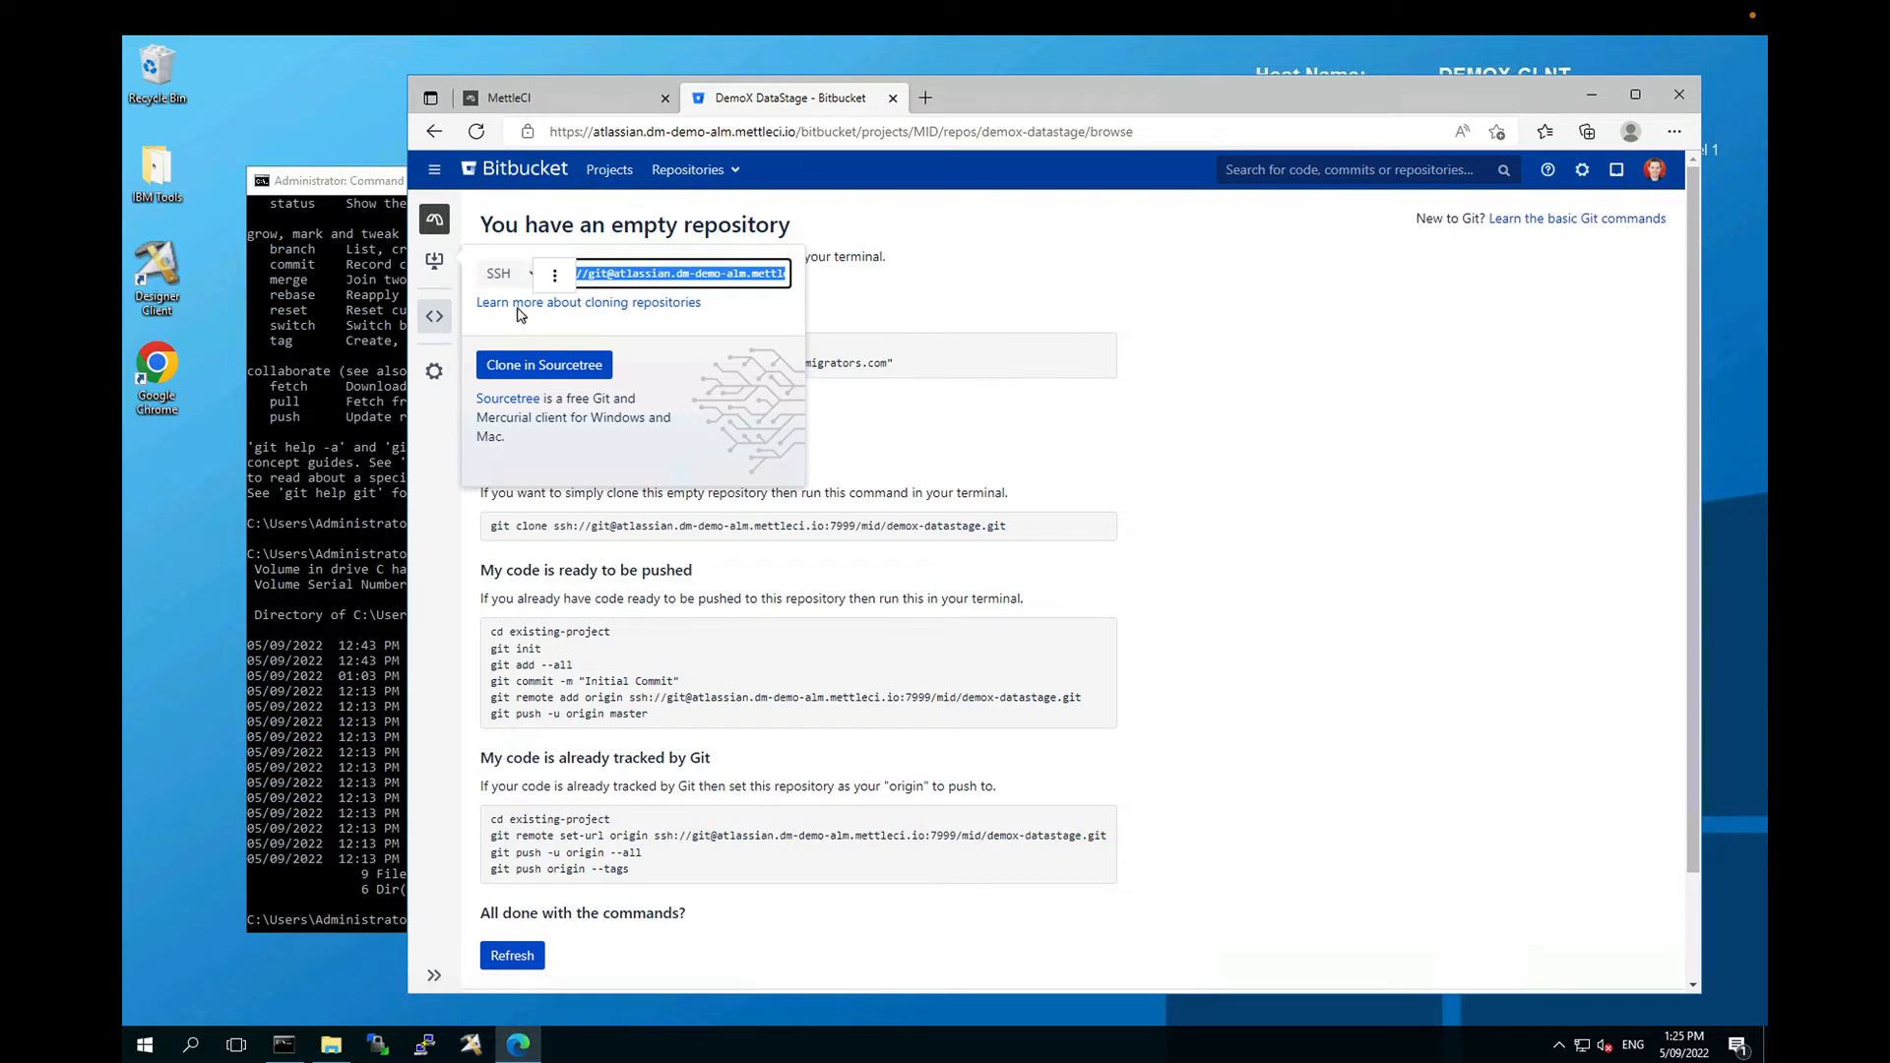
click(1237, 448)
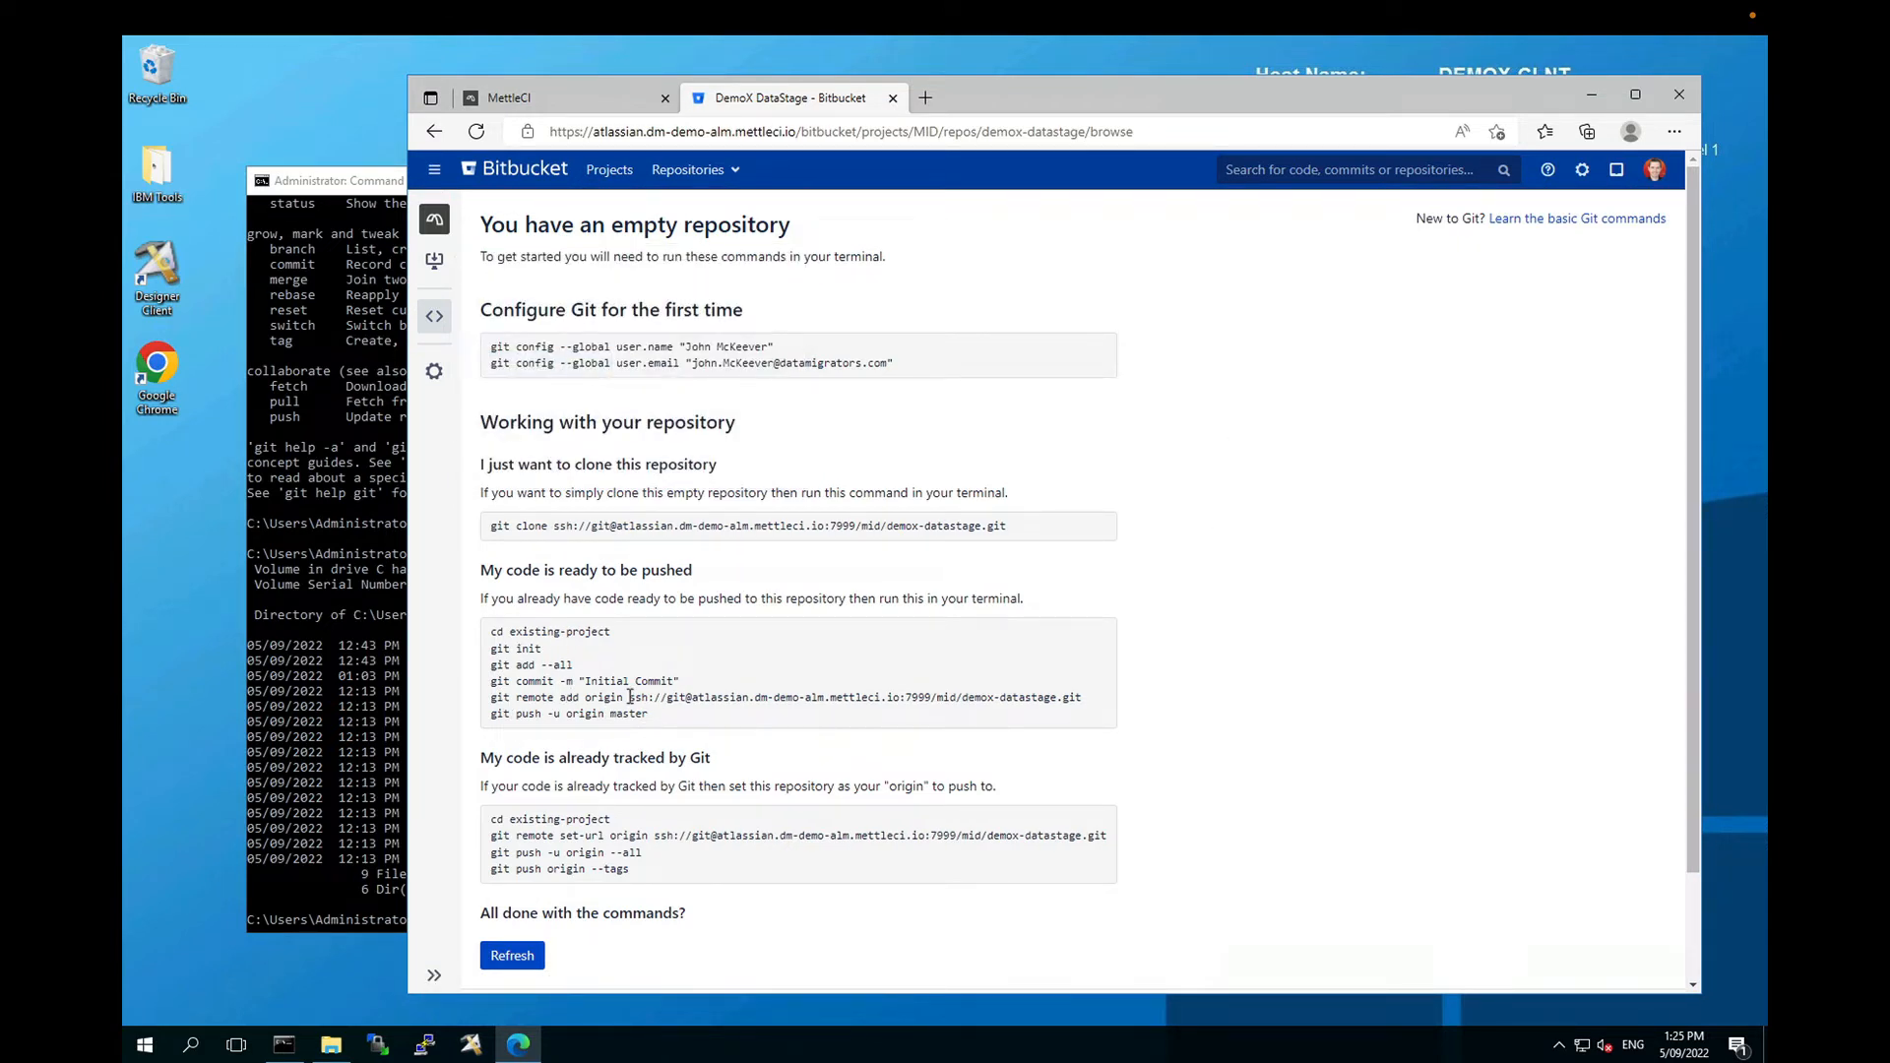
drag(628, 697, 1080, 696)
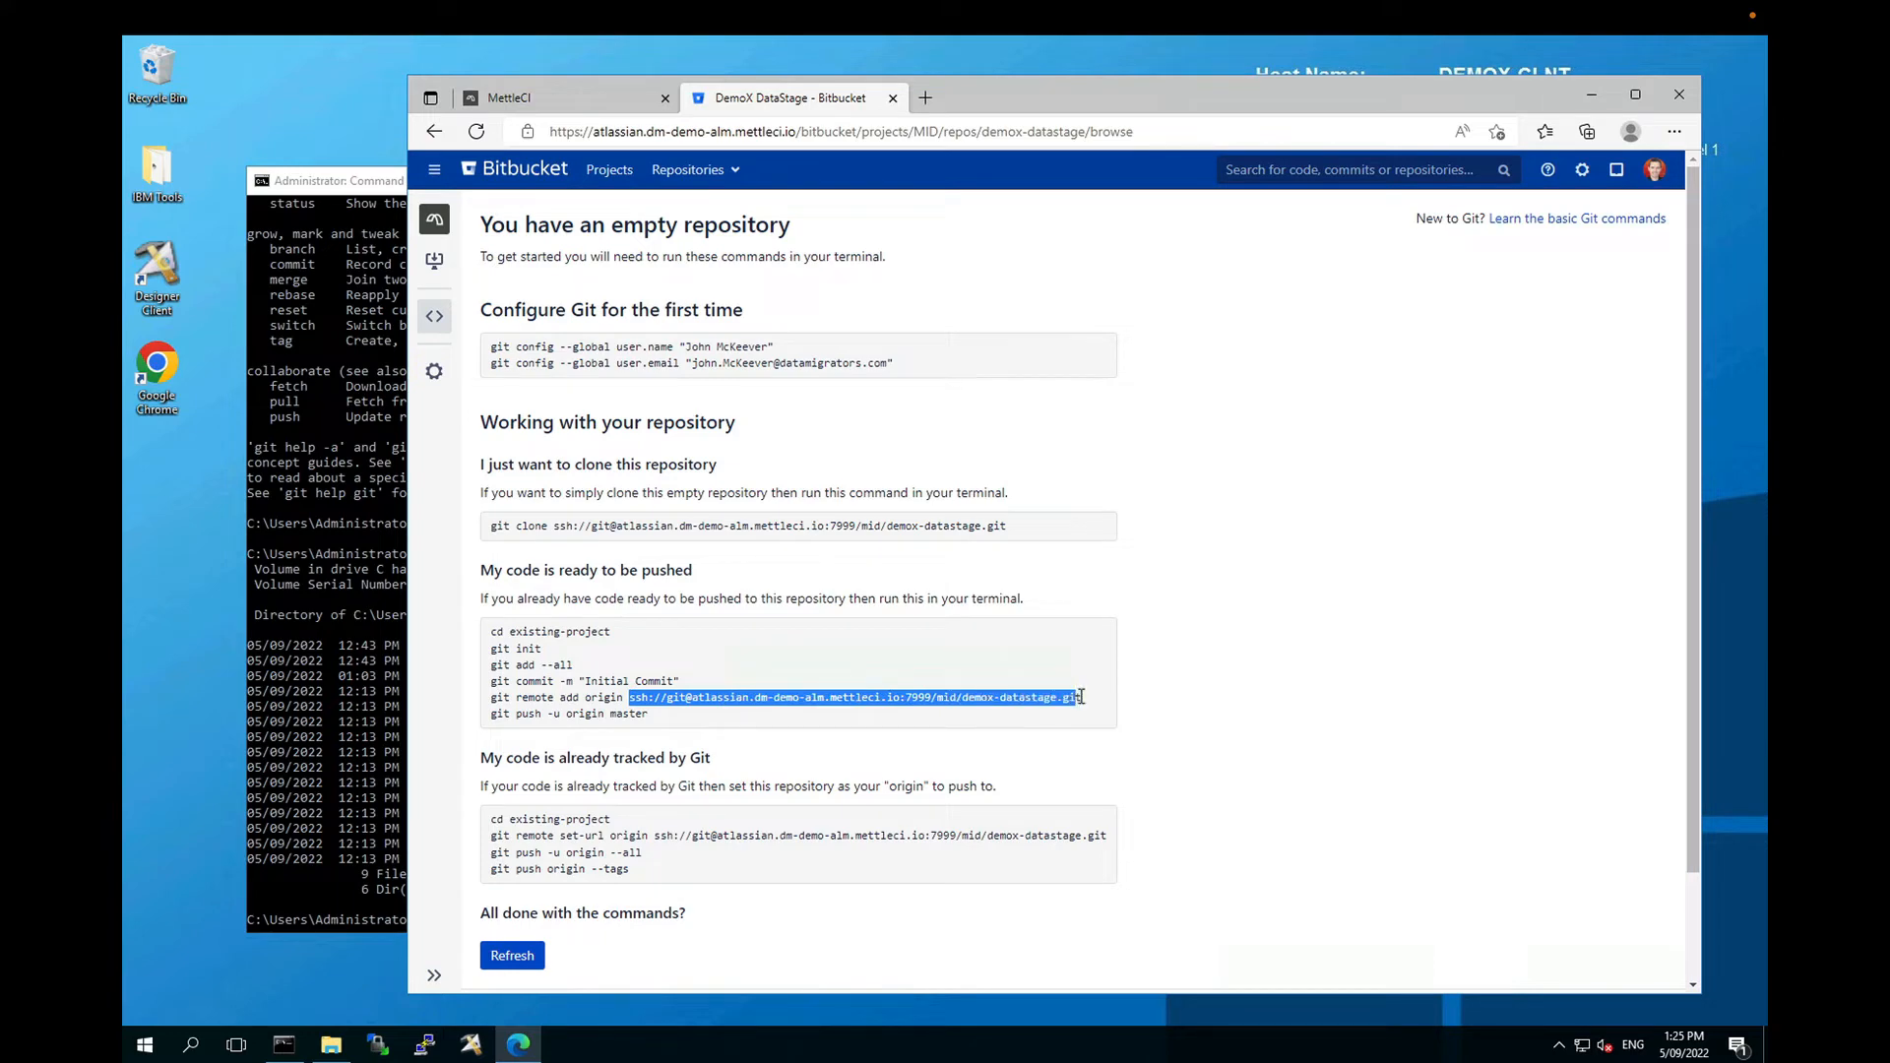
click(1256, 714)
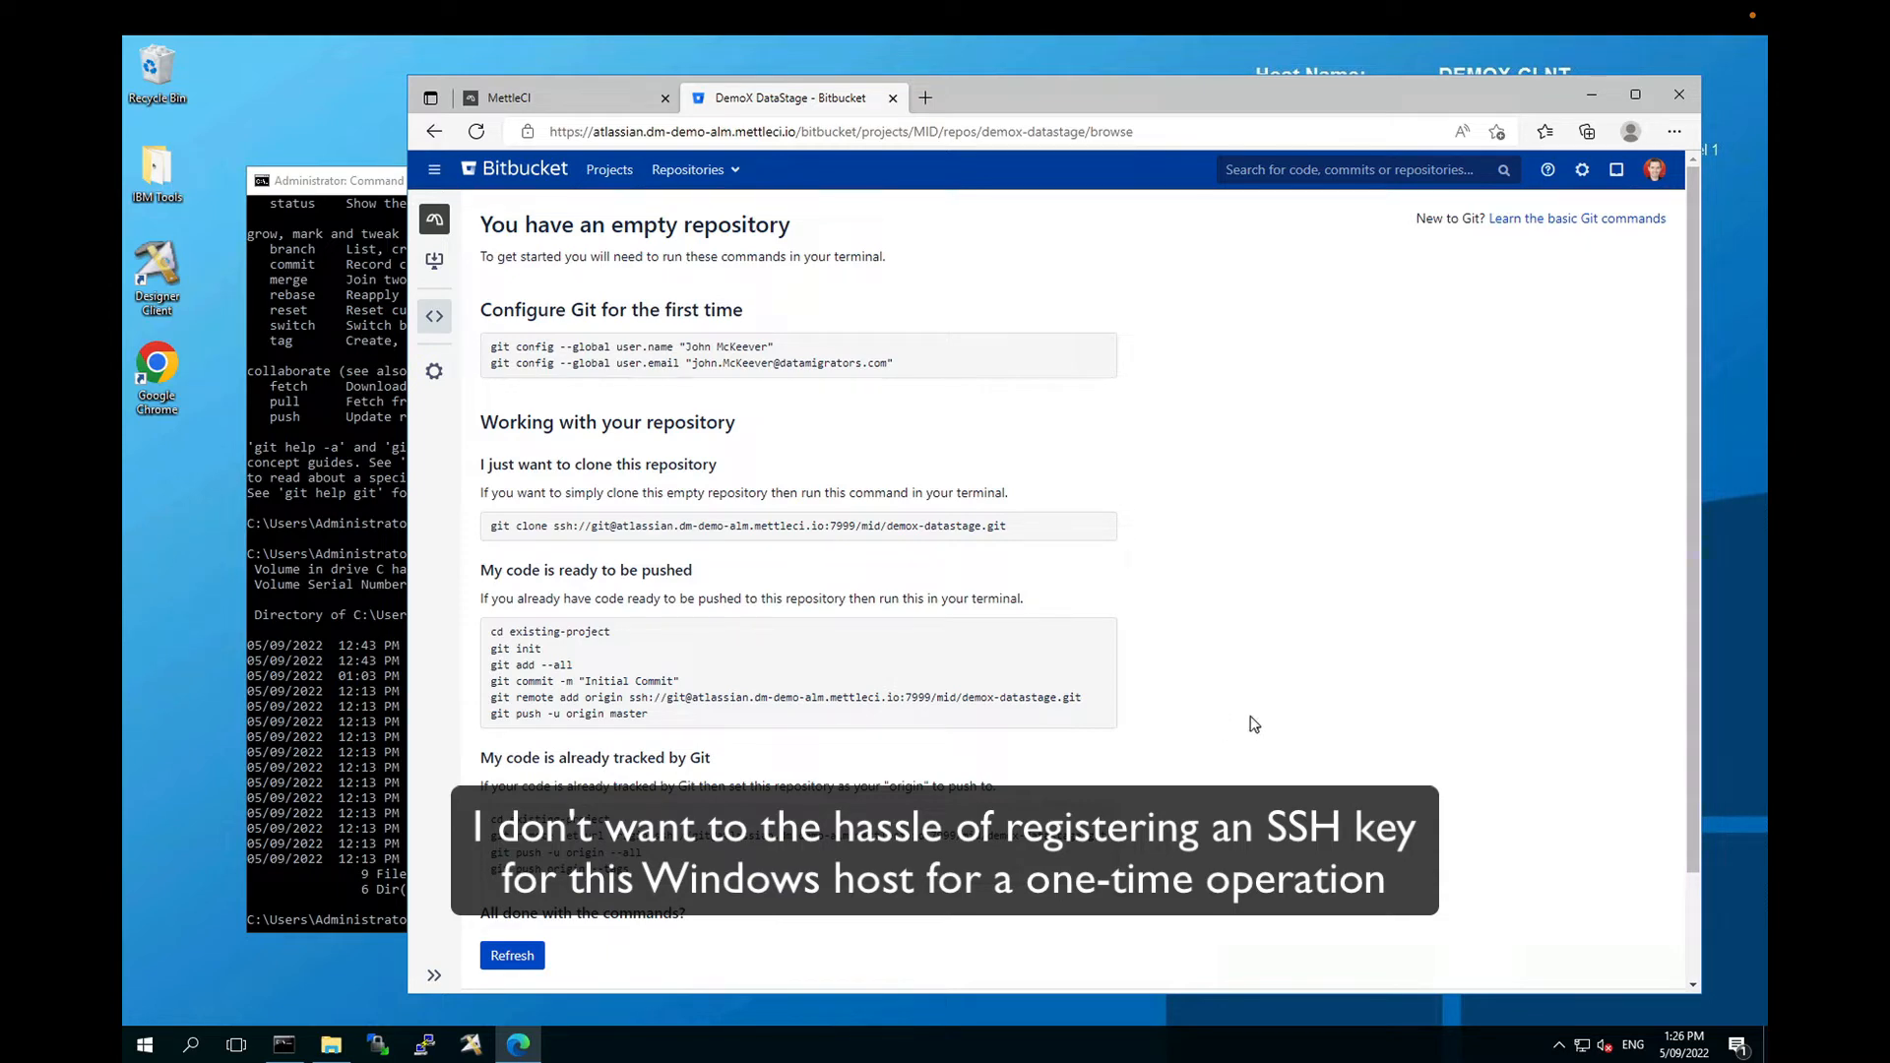
Step: Switch the clone protocol back to HTTP so the push commands show the HTTPS remote URL
click(434, 260)
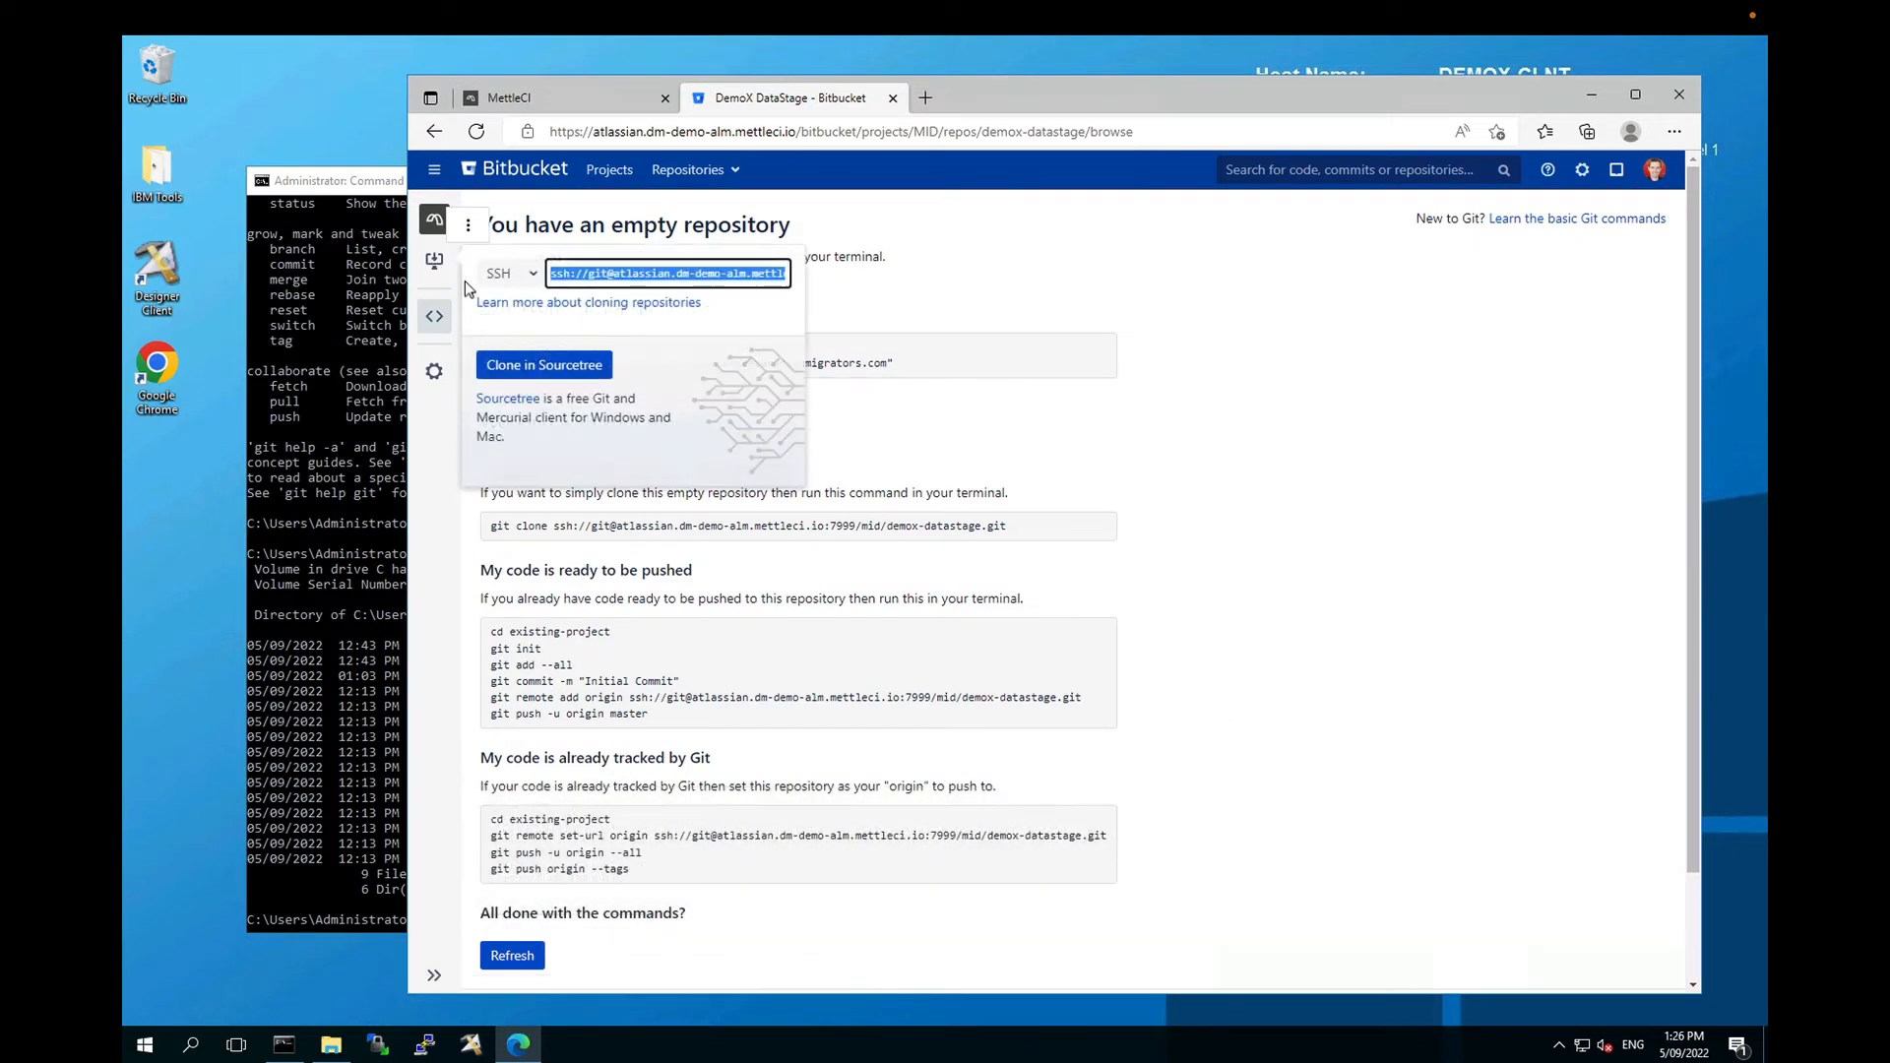
click(527, 280)
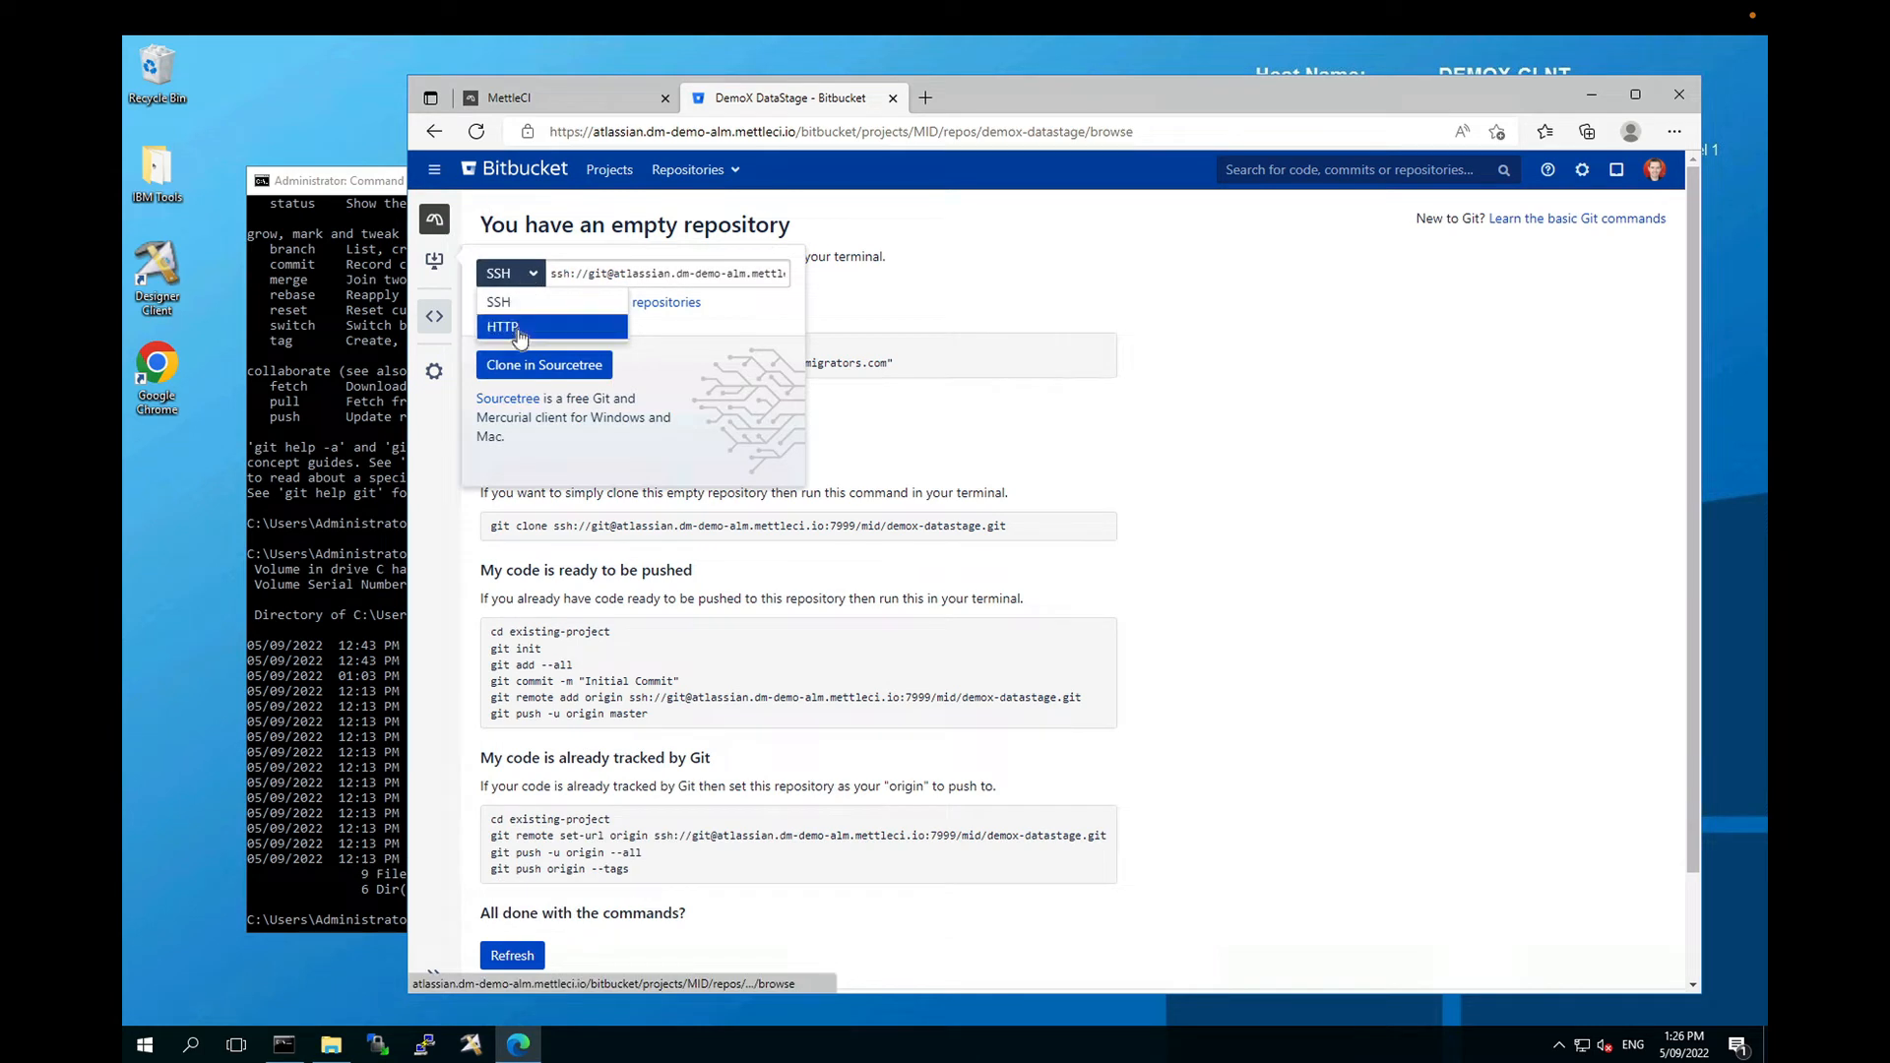
click(507, 326)
click(1360, 631)
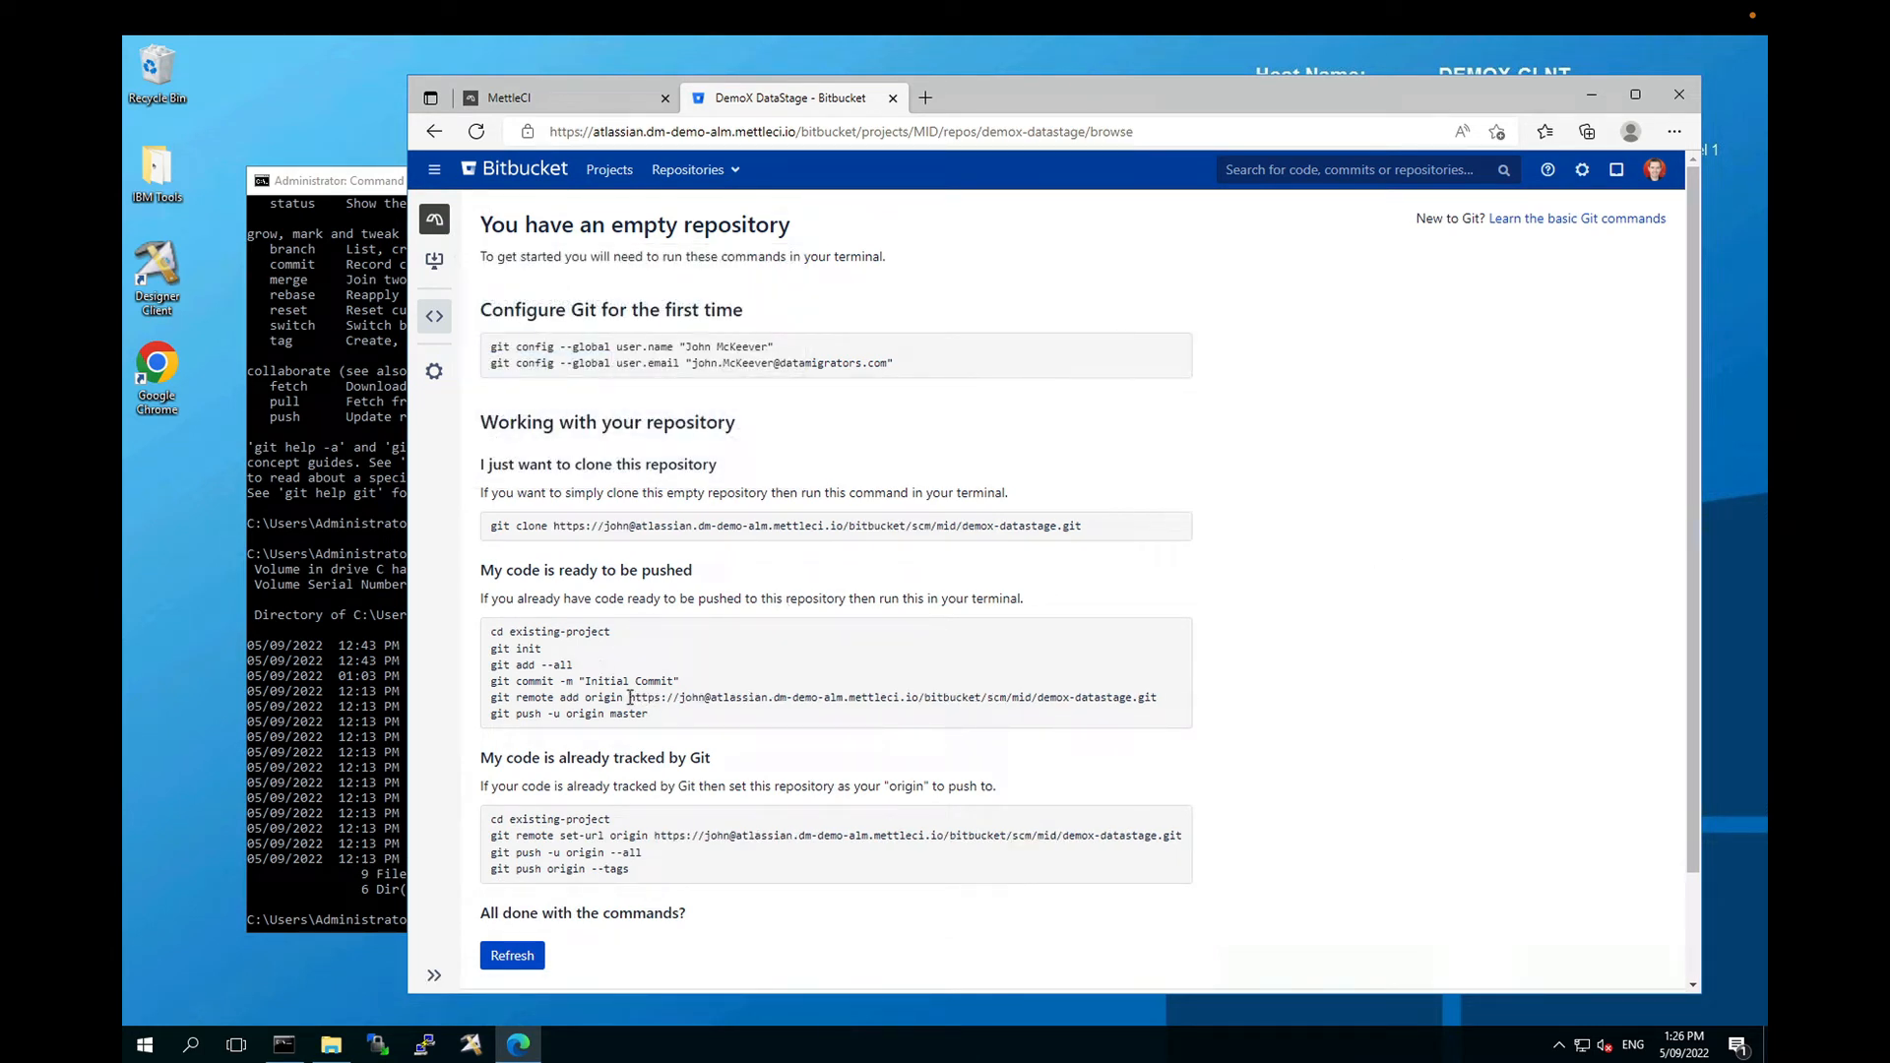
drag(630, 697, 1160, 697)
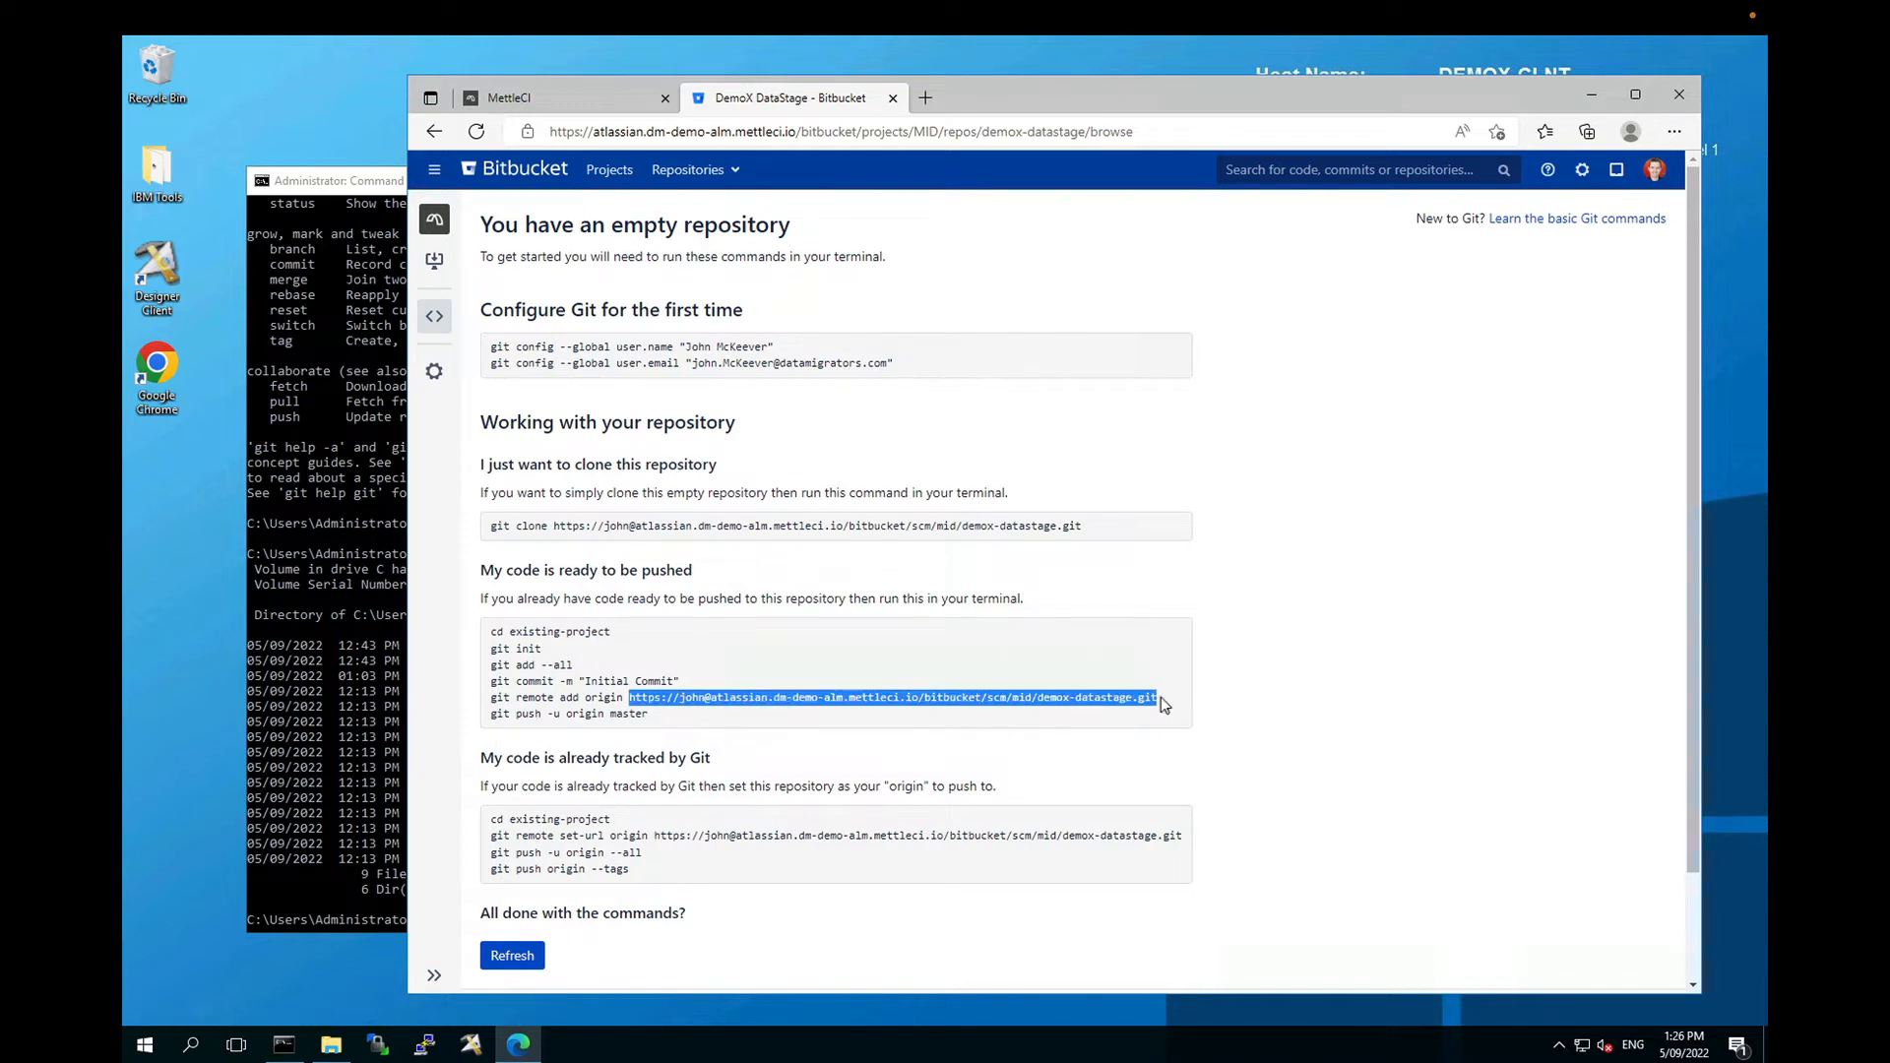
click(1295, 694)
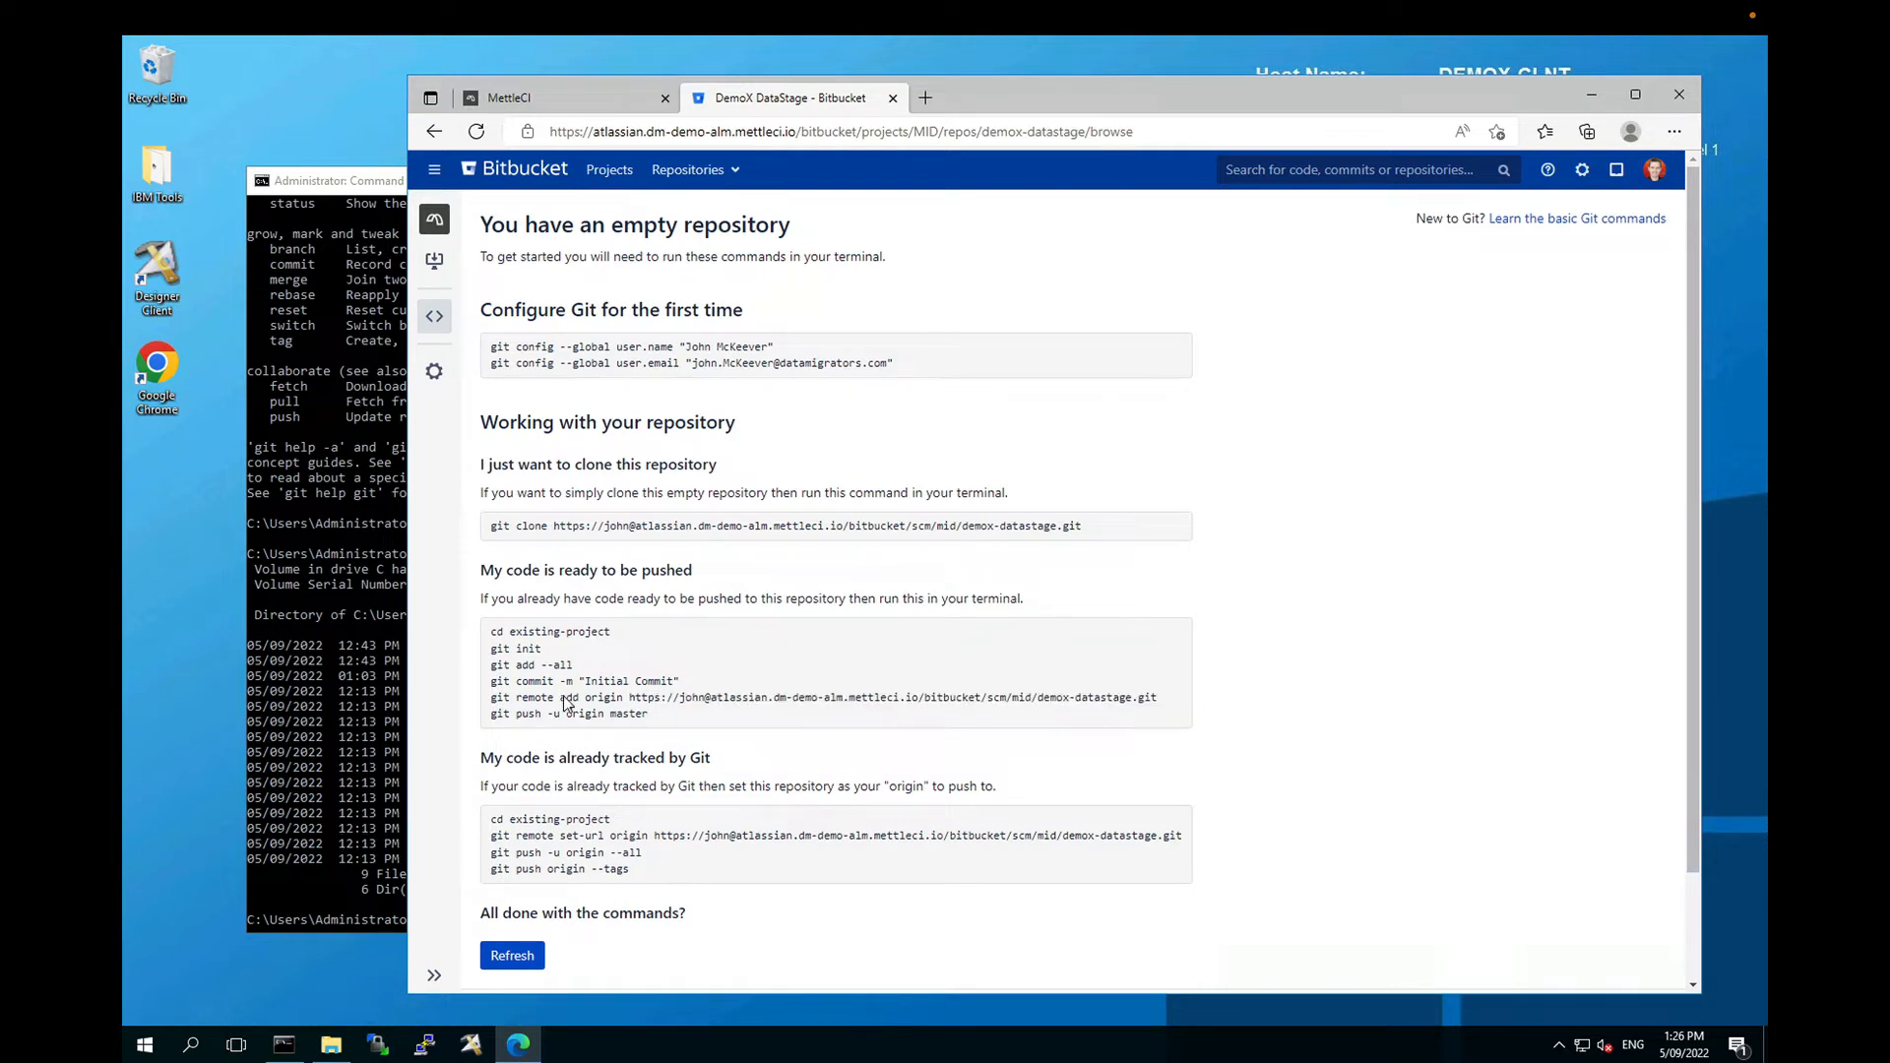
Step: Select the git init command and bring up its copy options
drag(494, 632, 611, 650)
click(613, 653)
drag(494, 649, 539, 650)
key(ctrl+c)
right_click(536, 651)
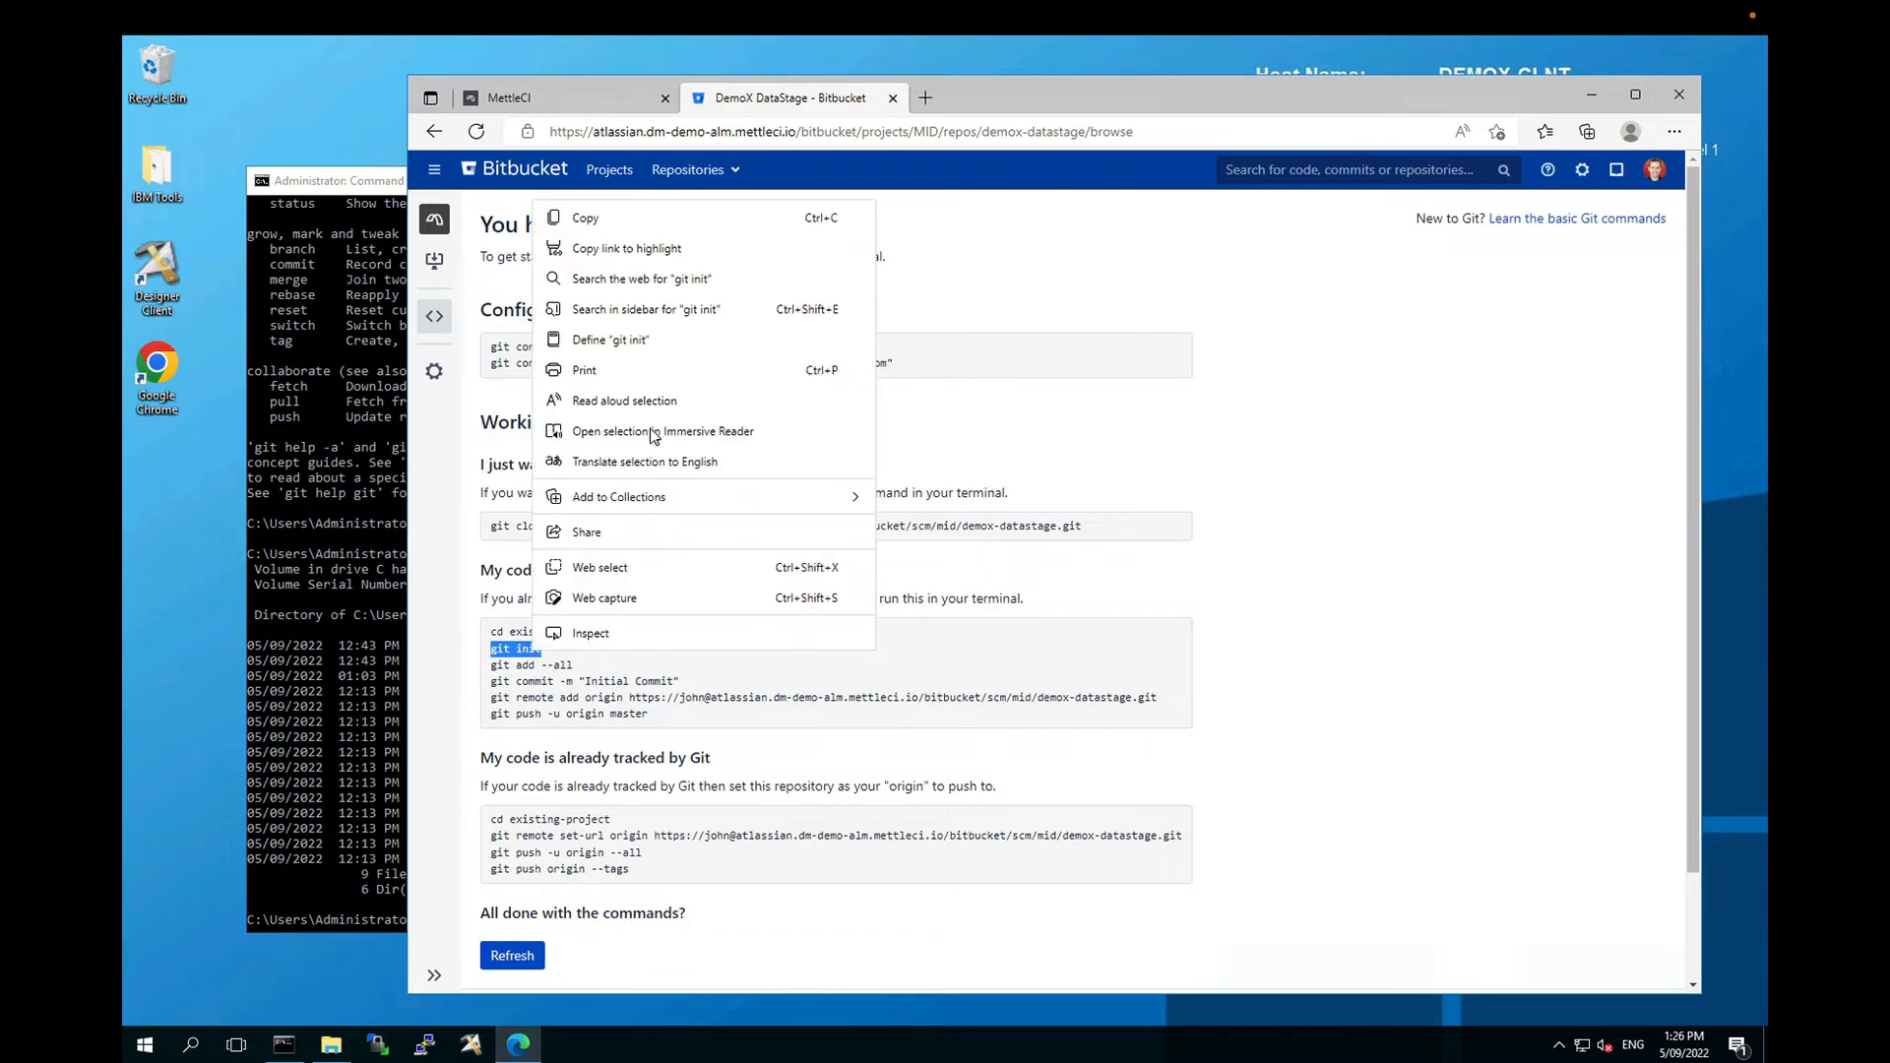
Step: Copy git init and run it in the Command Prompt repository folder
click(580, 218)
click(370, 575)
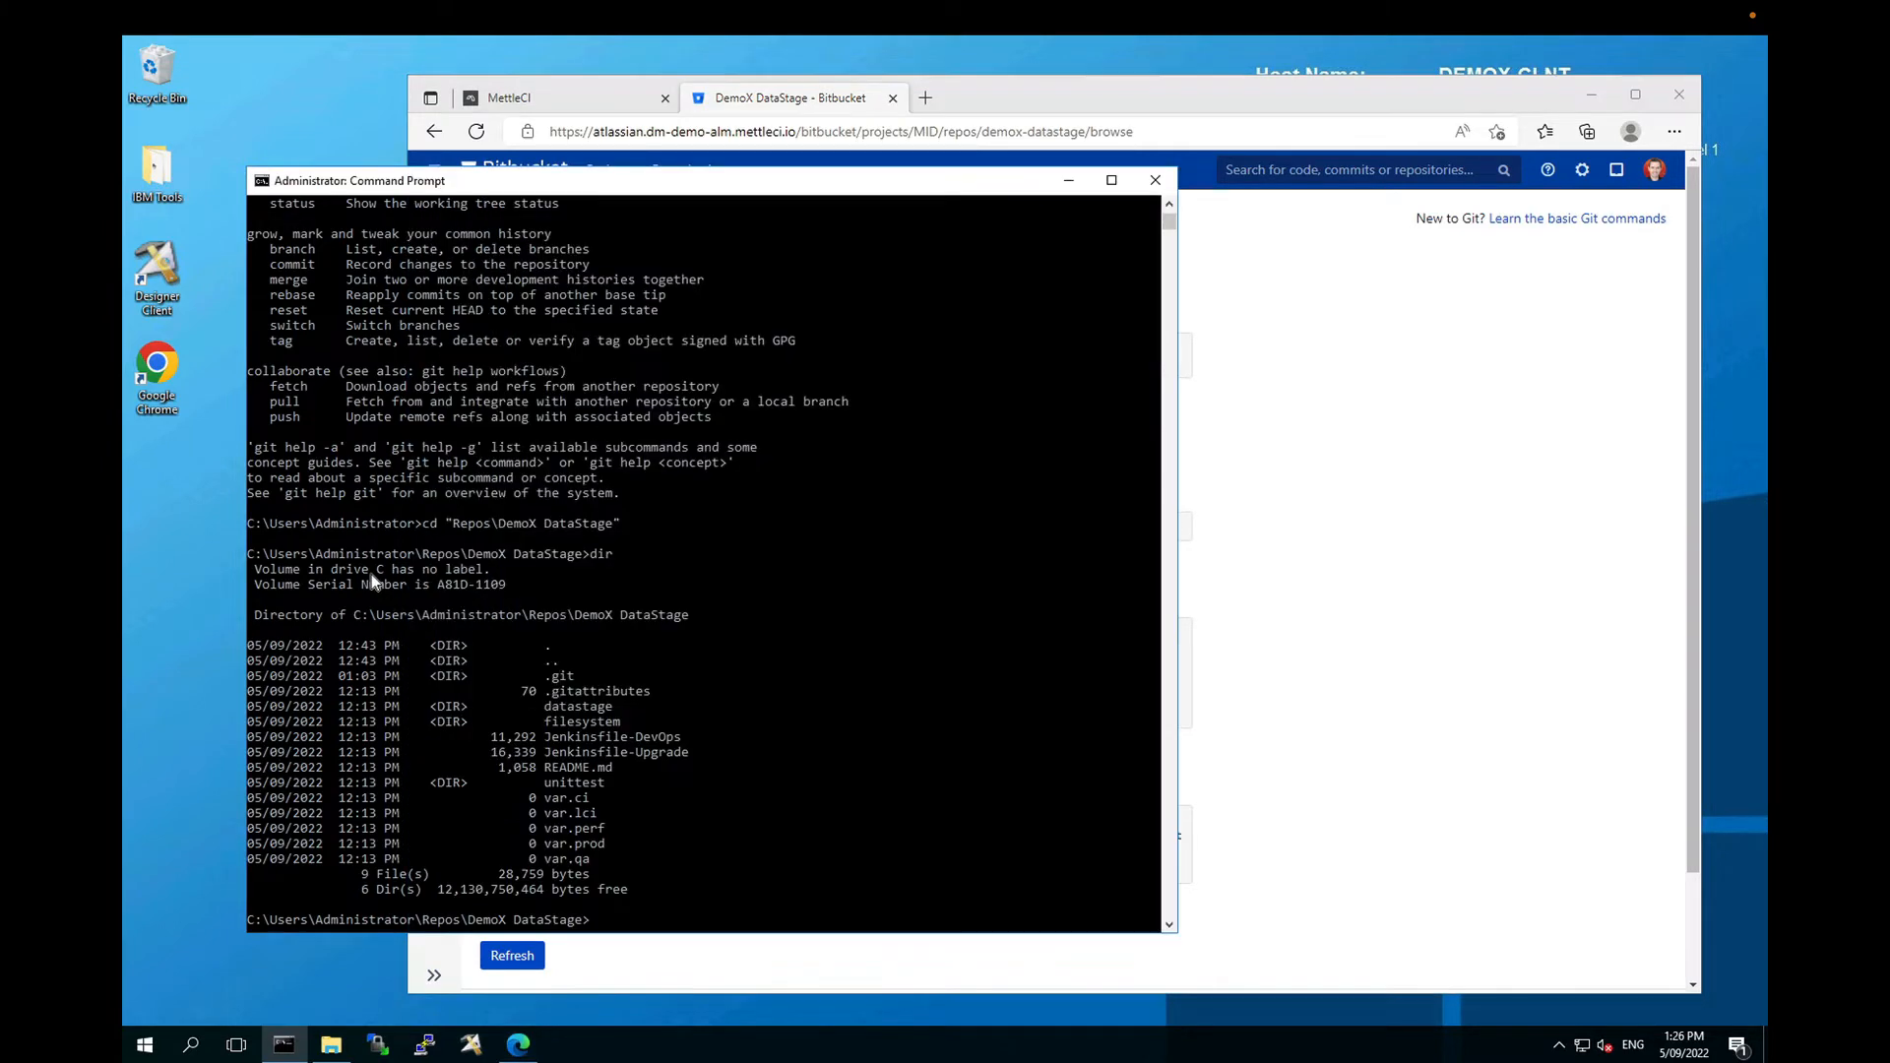
right_click(370, 578)
key(Return)
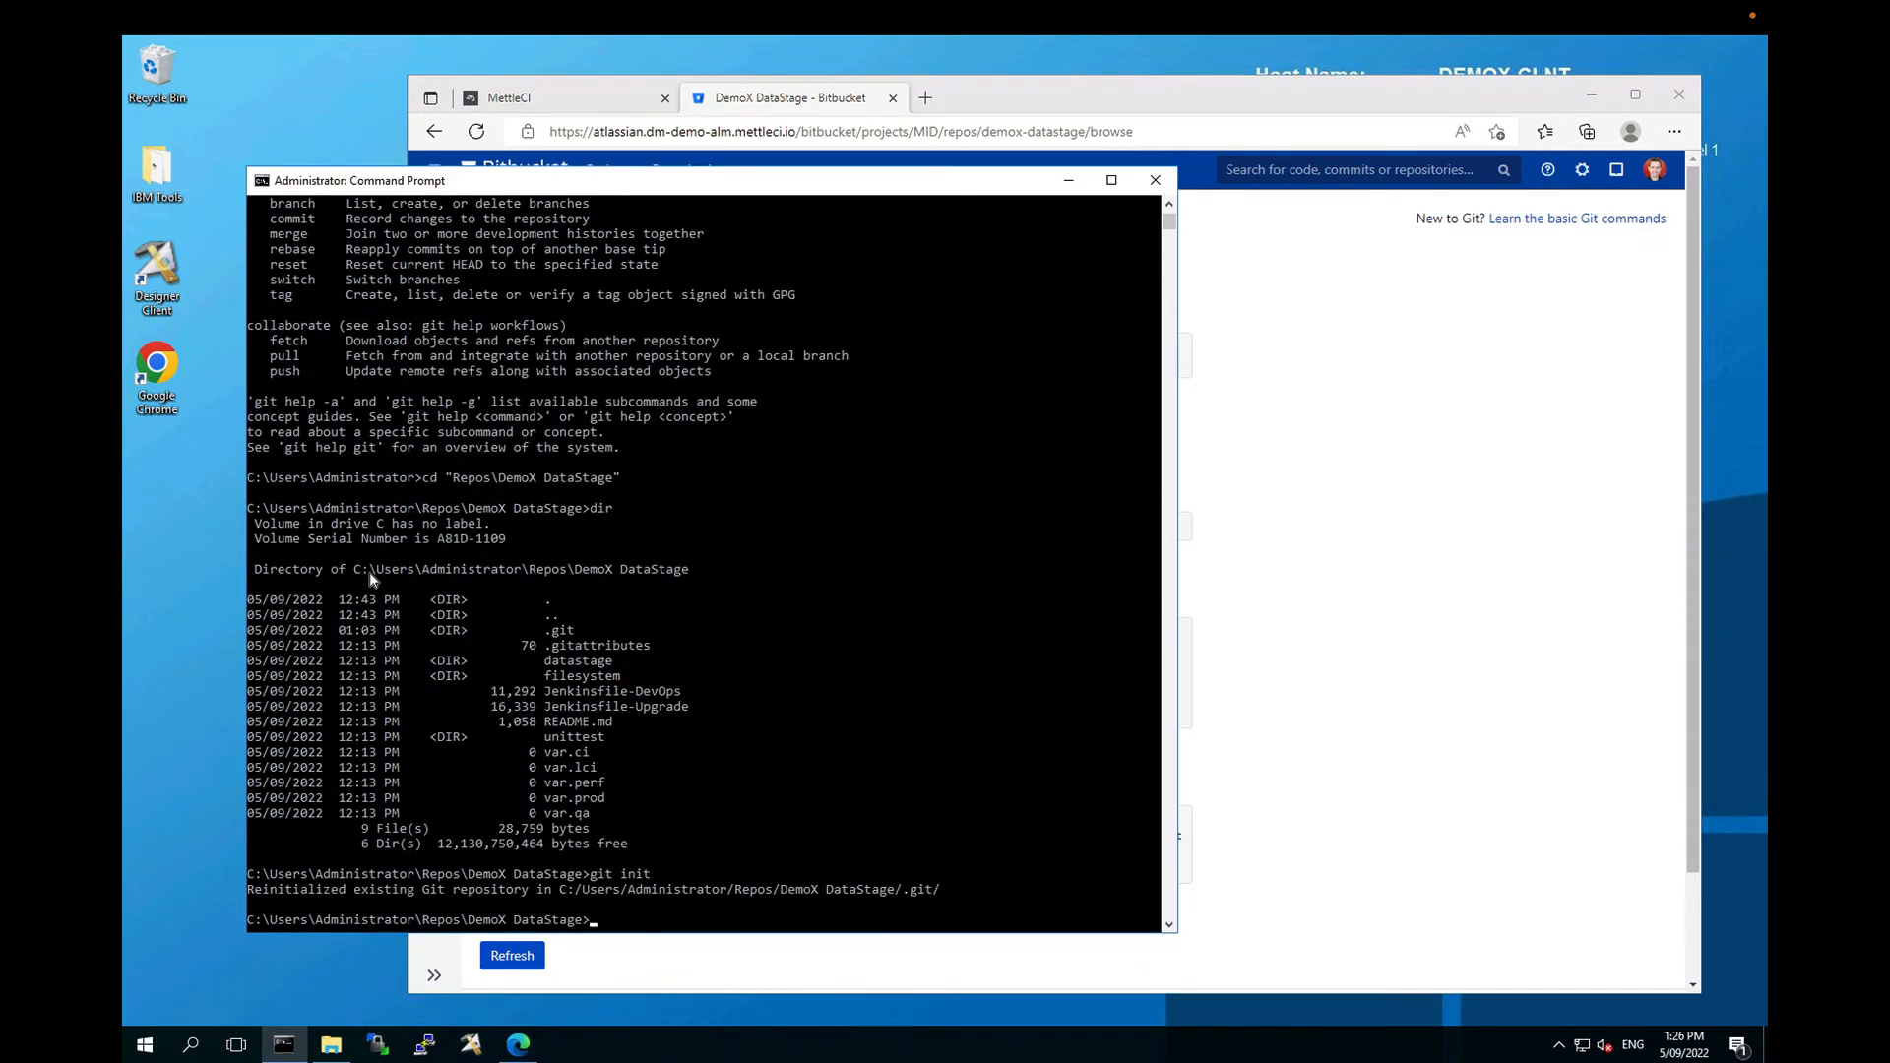
Step: Run git status, then stage every file with git add --all
click(1272, 644)
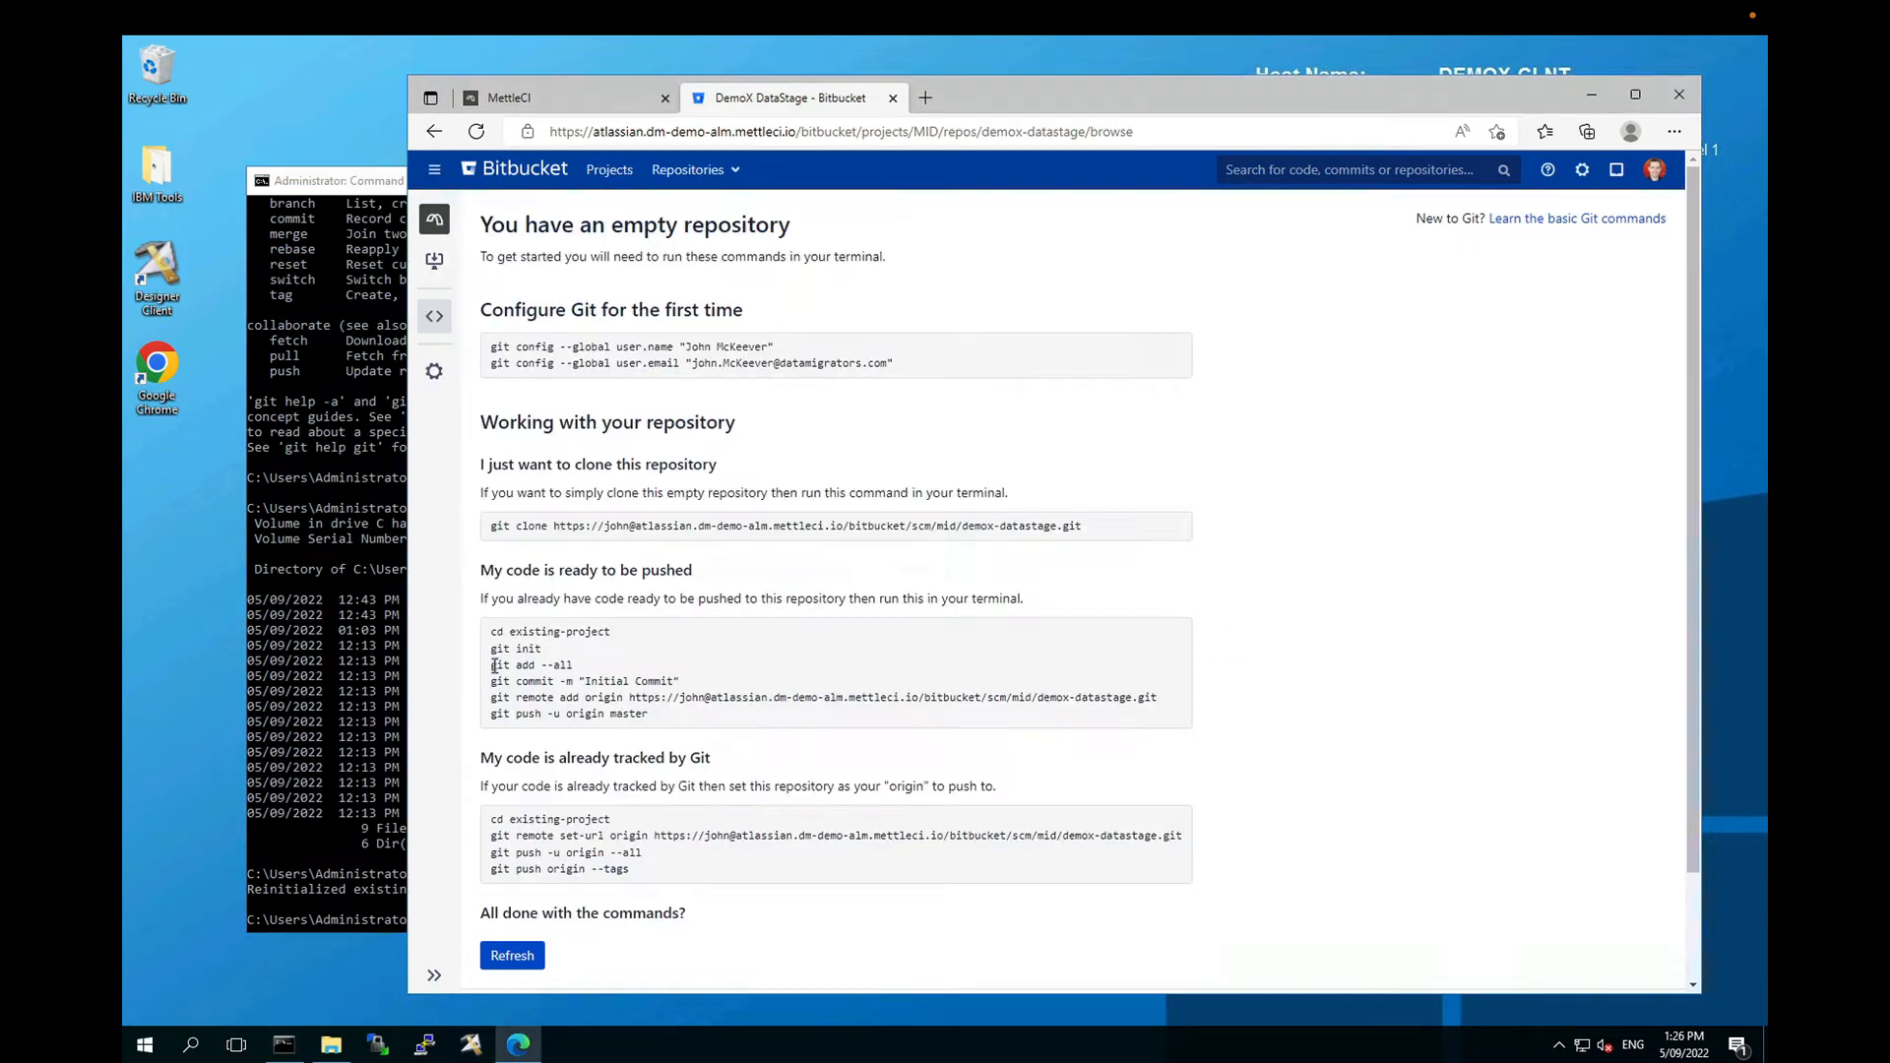
drag(493, 666, 573, 666)
key(ctrl+c)
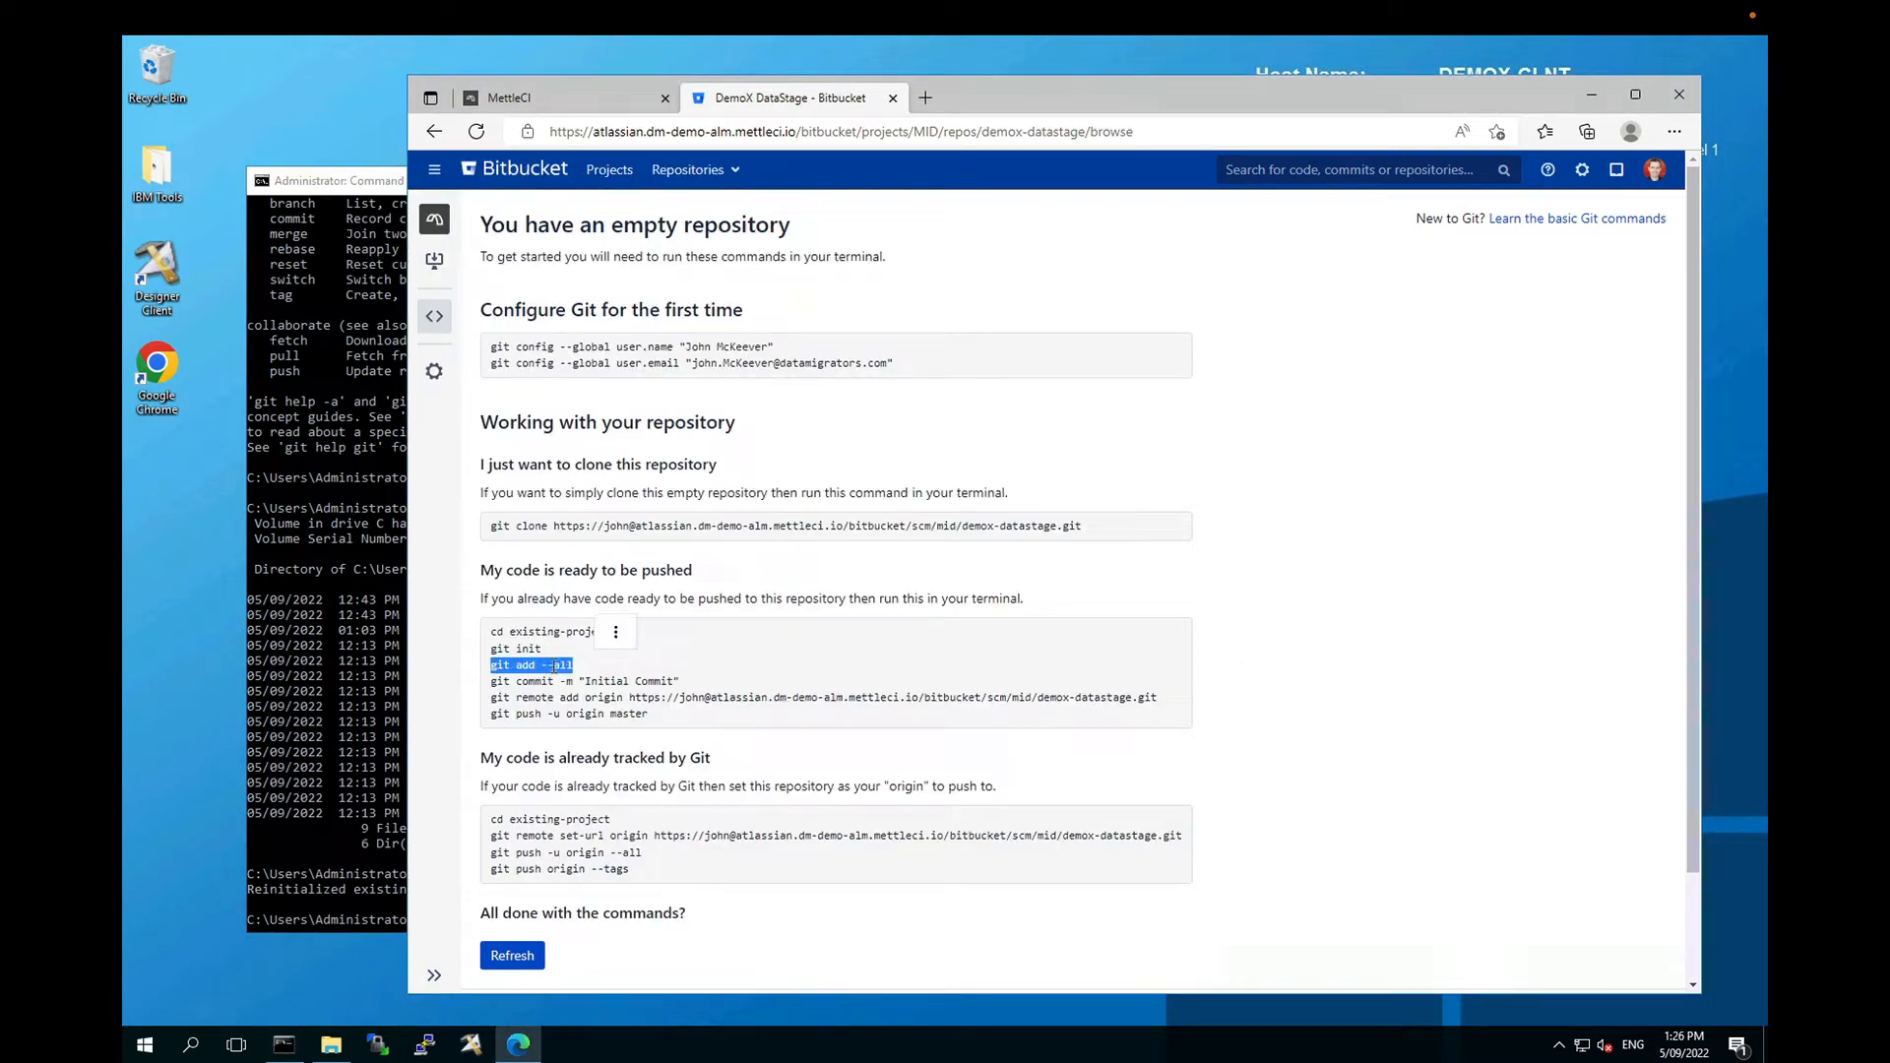
click(321, 651)
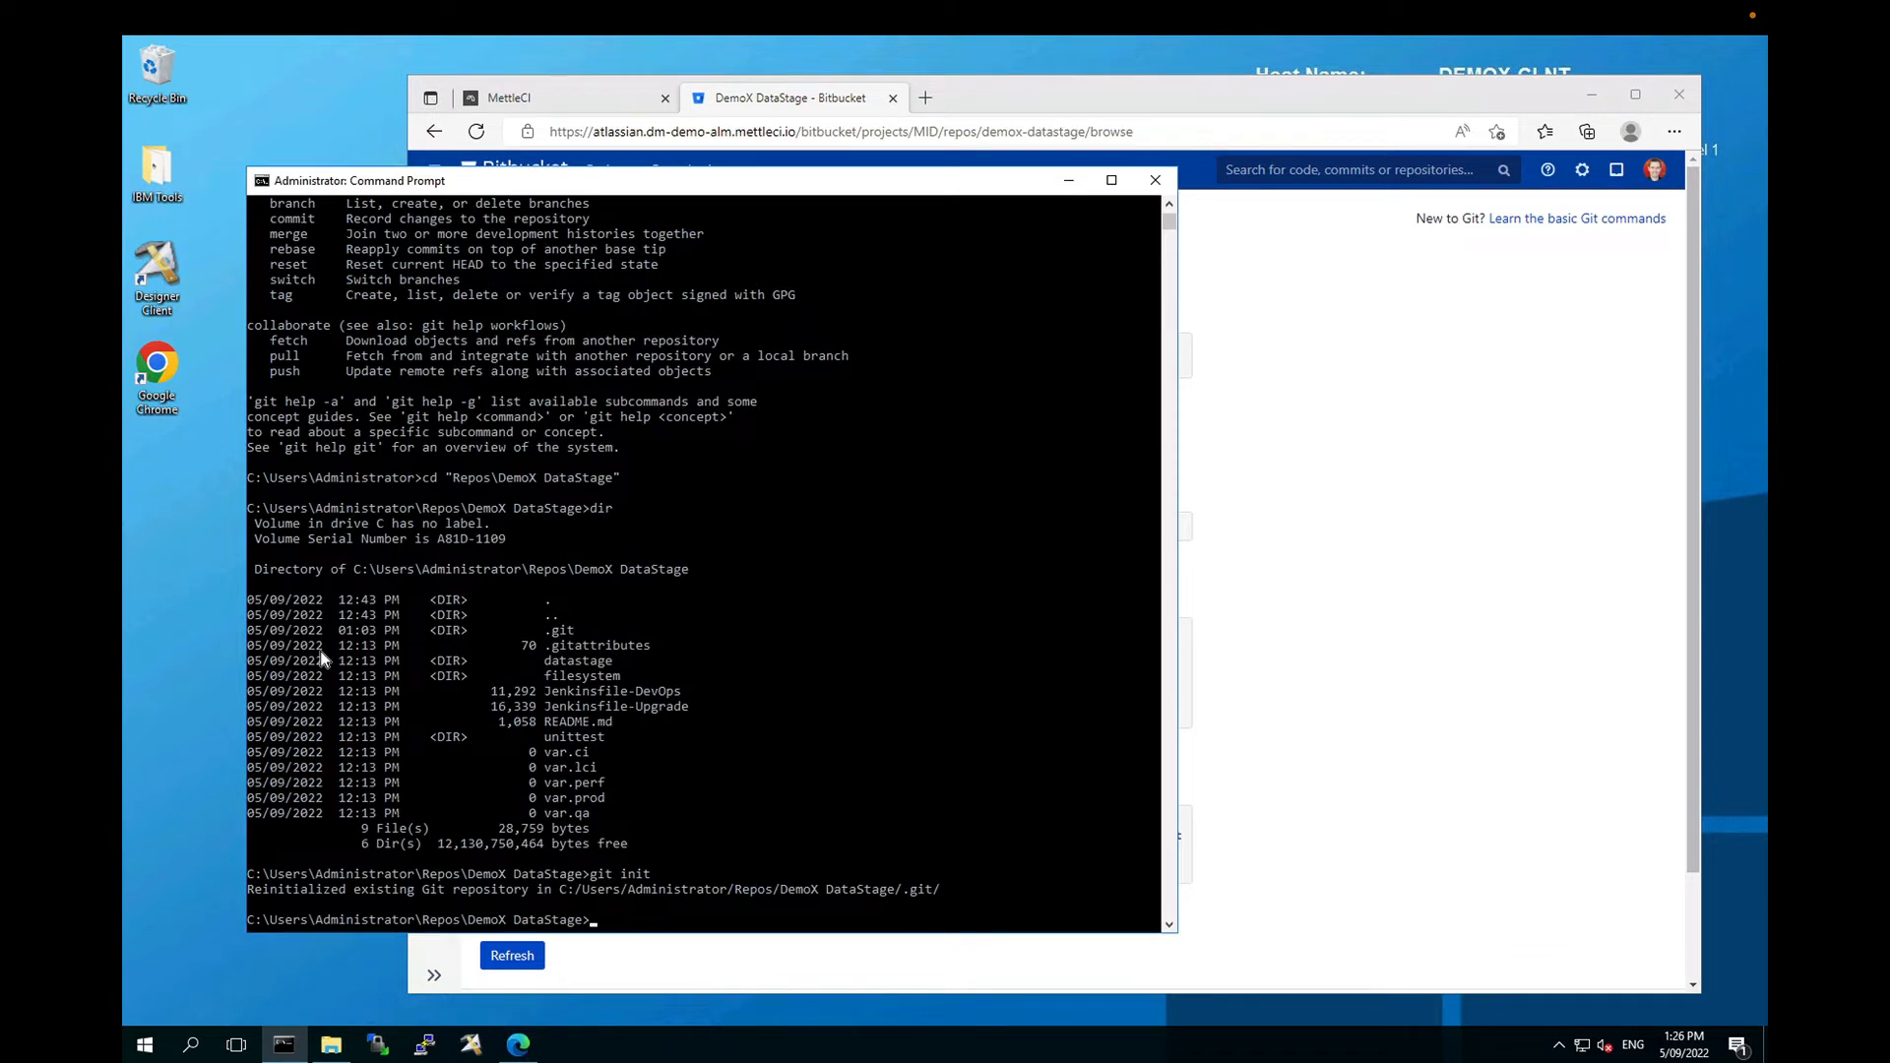
text(git status)
key(Return)
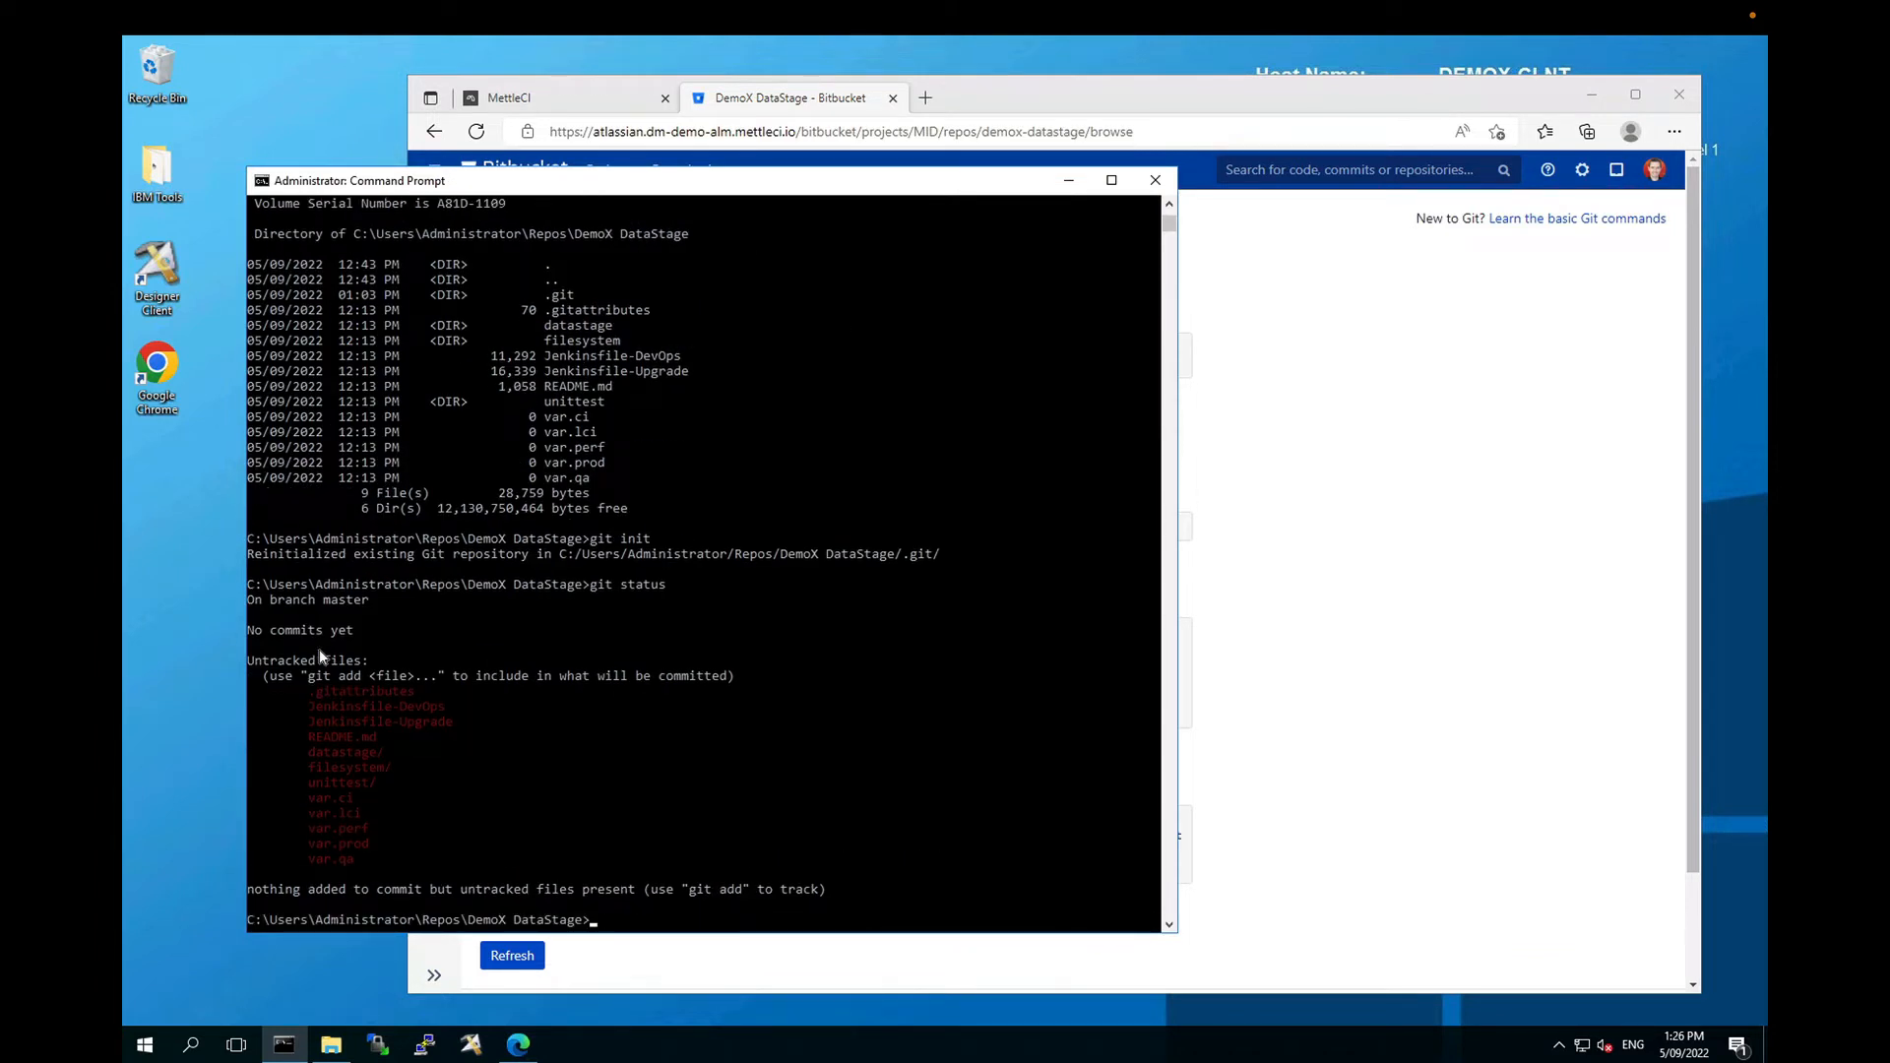
key(ctrl+v)
key(Return)
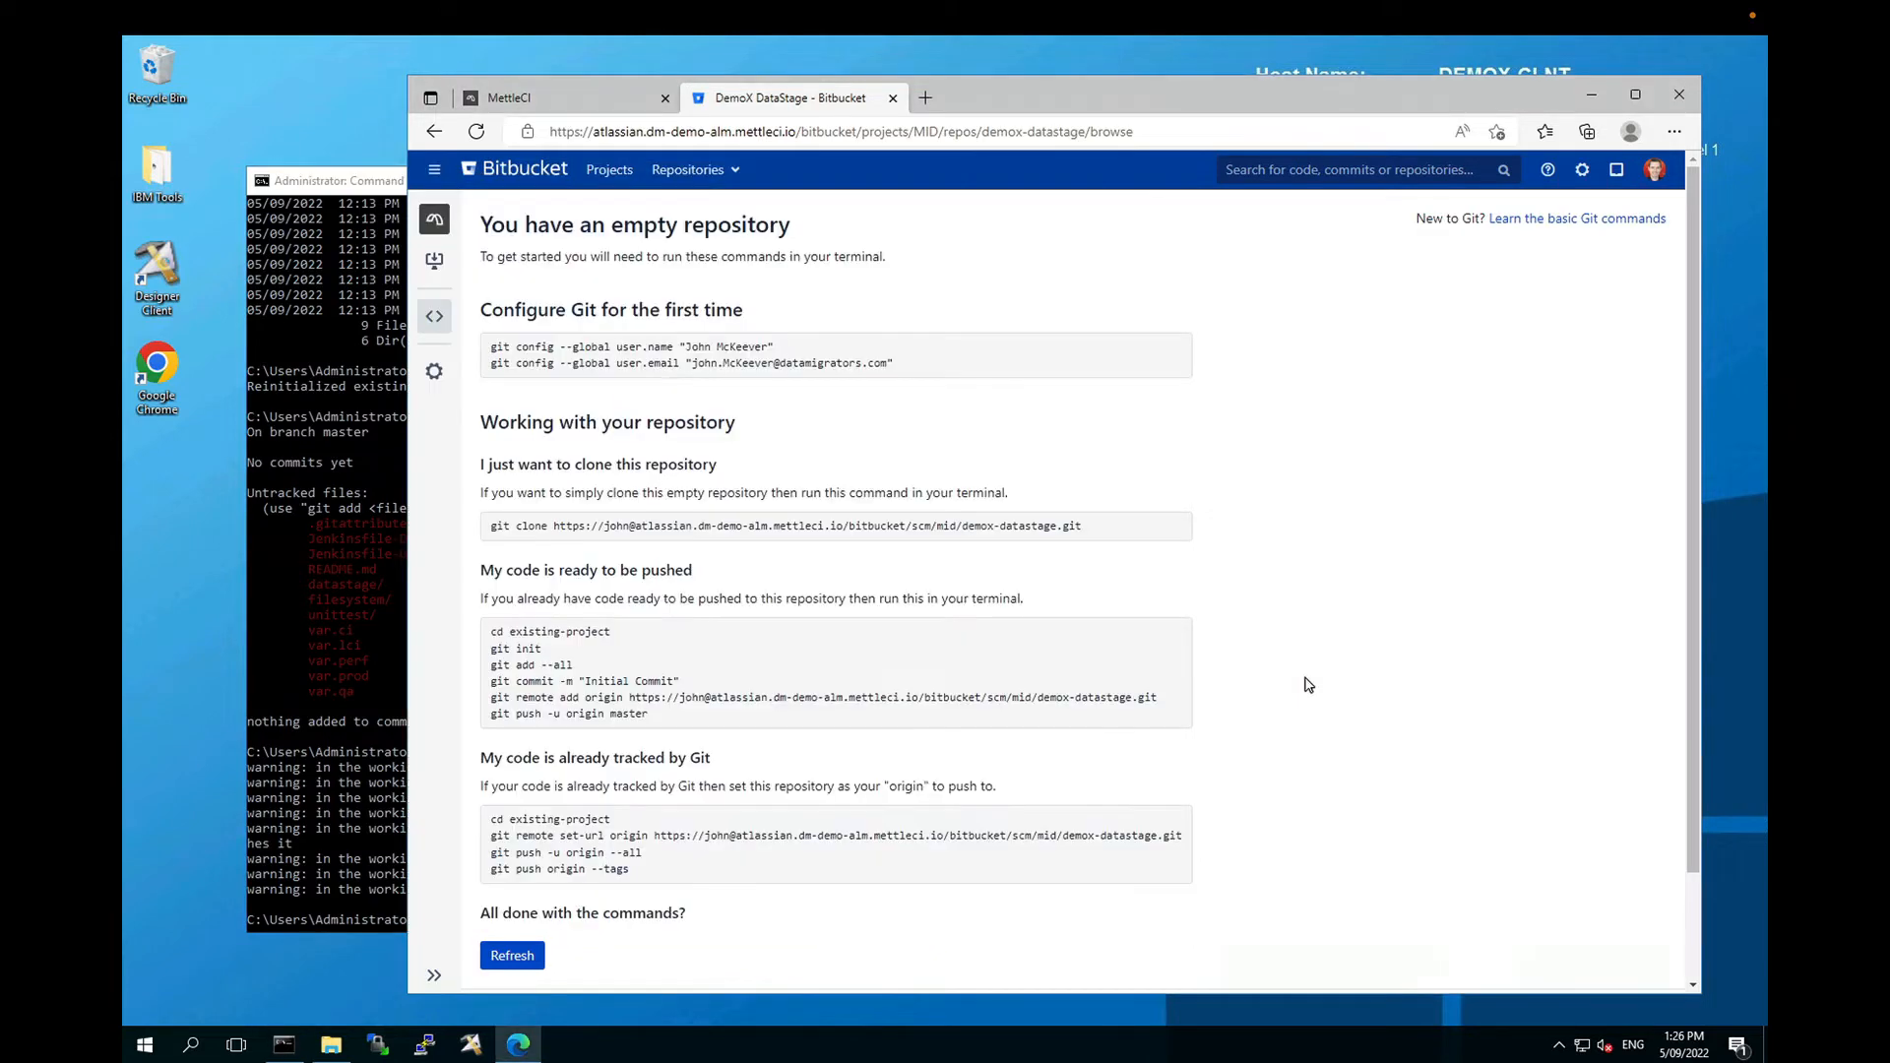
Step: Commit the staged files as the Initial Commit
click(1307, 686)
drag(495, 689, 693, 689)
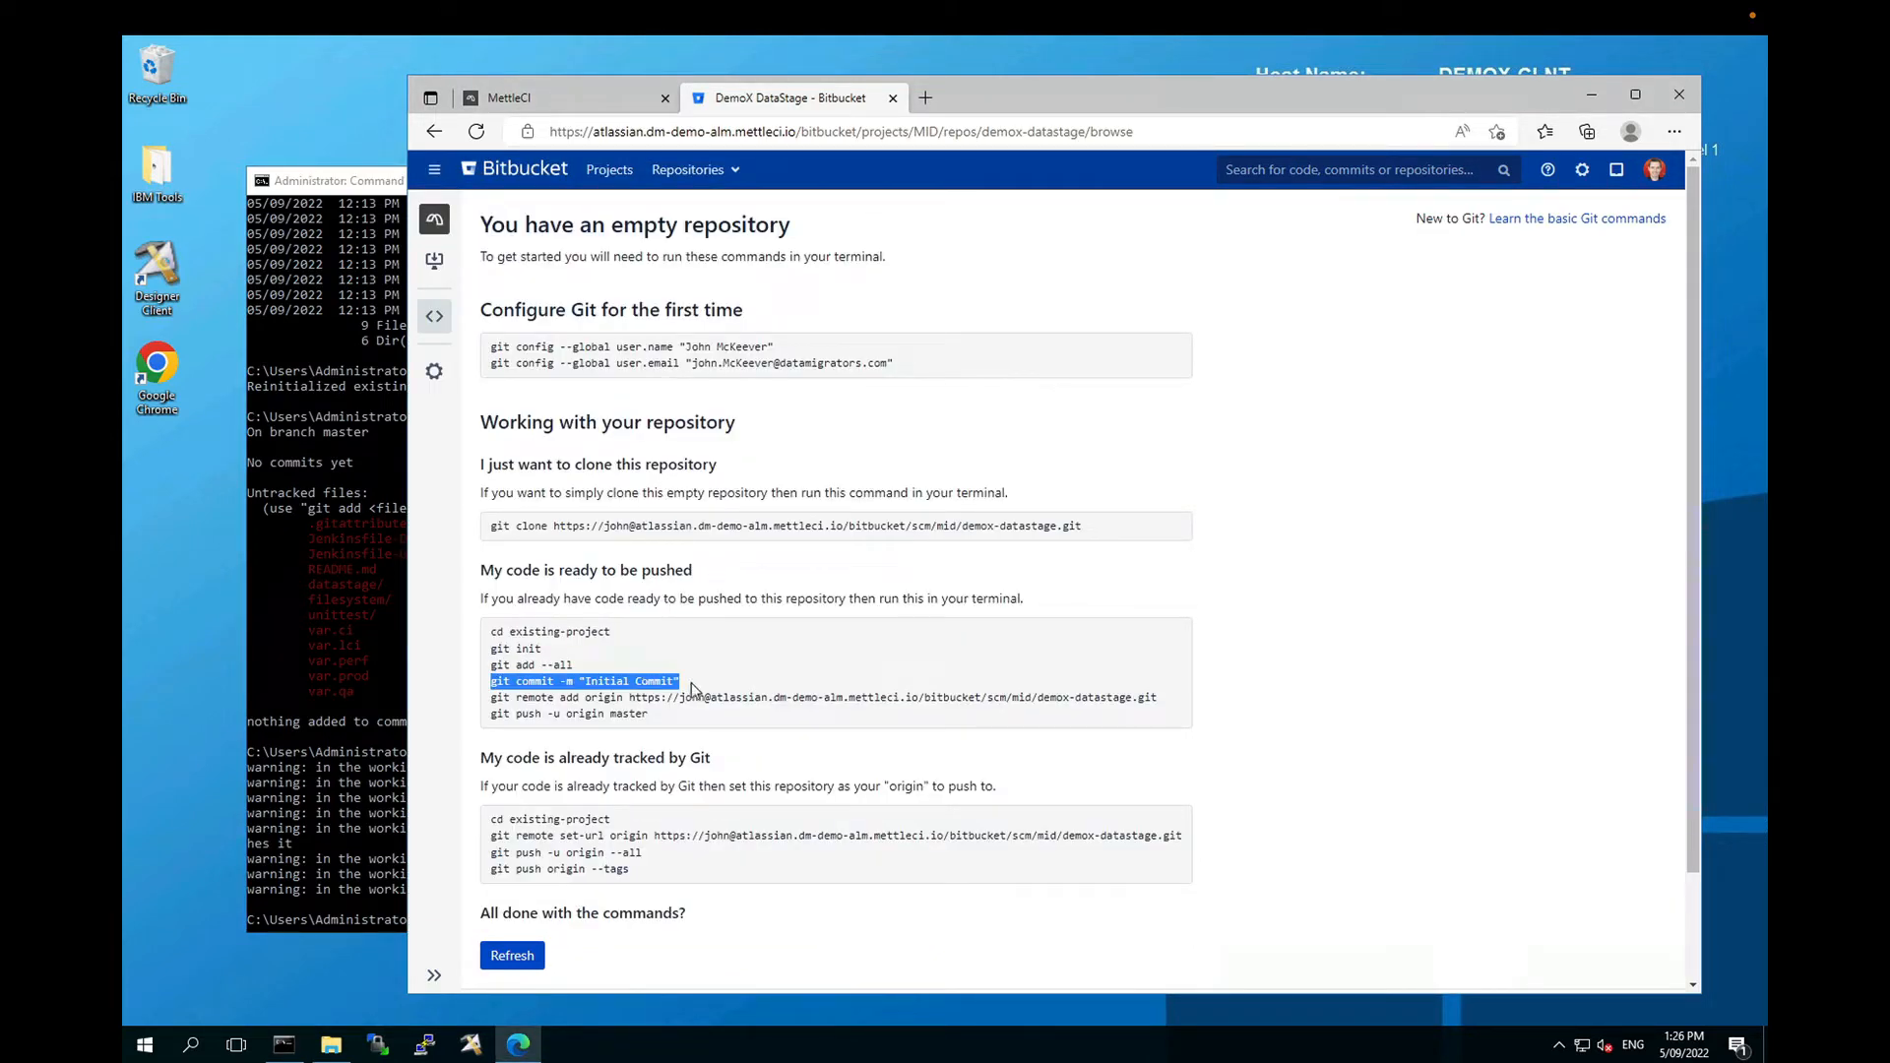
click(356, 654)
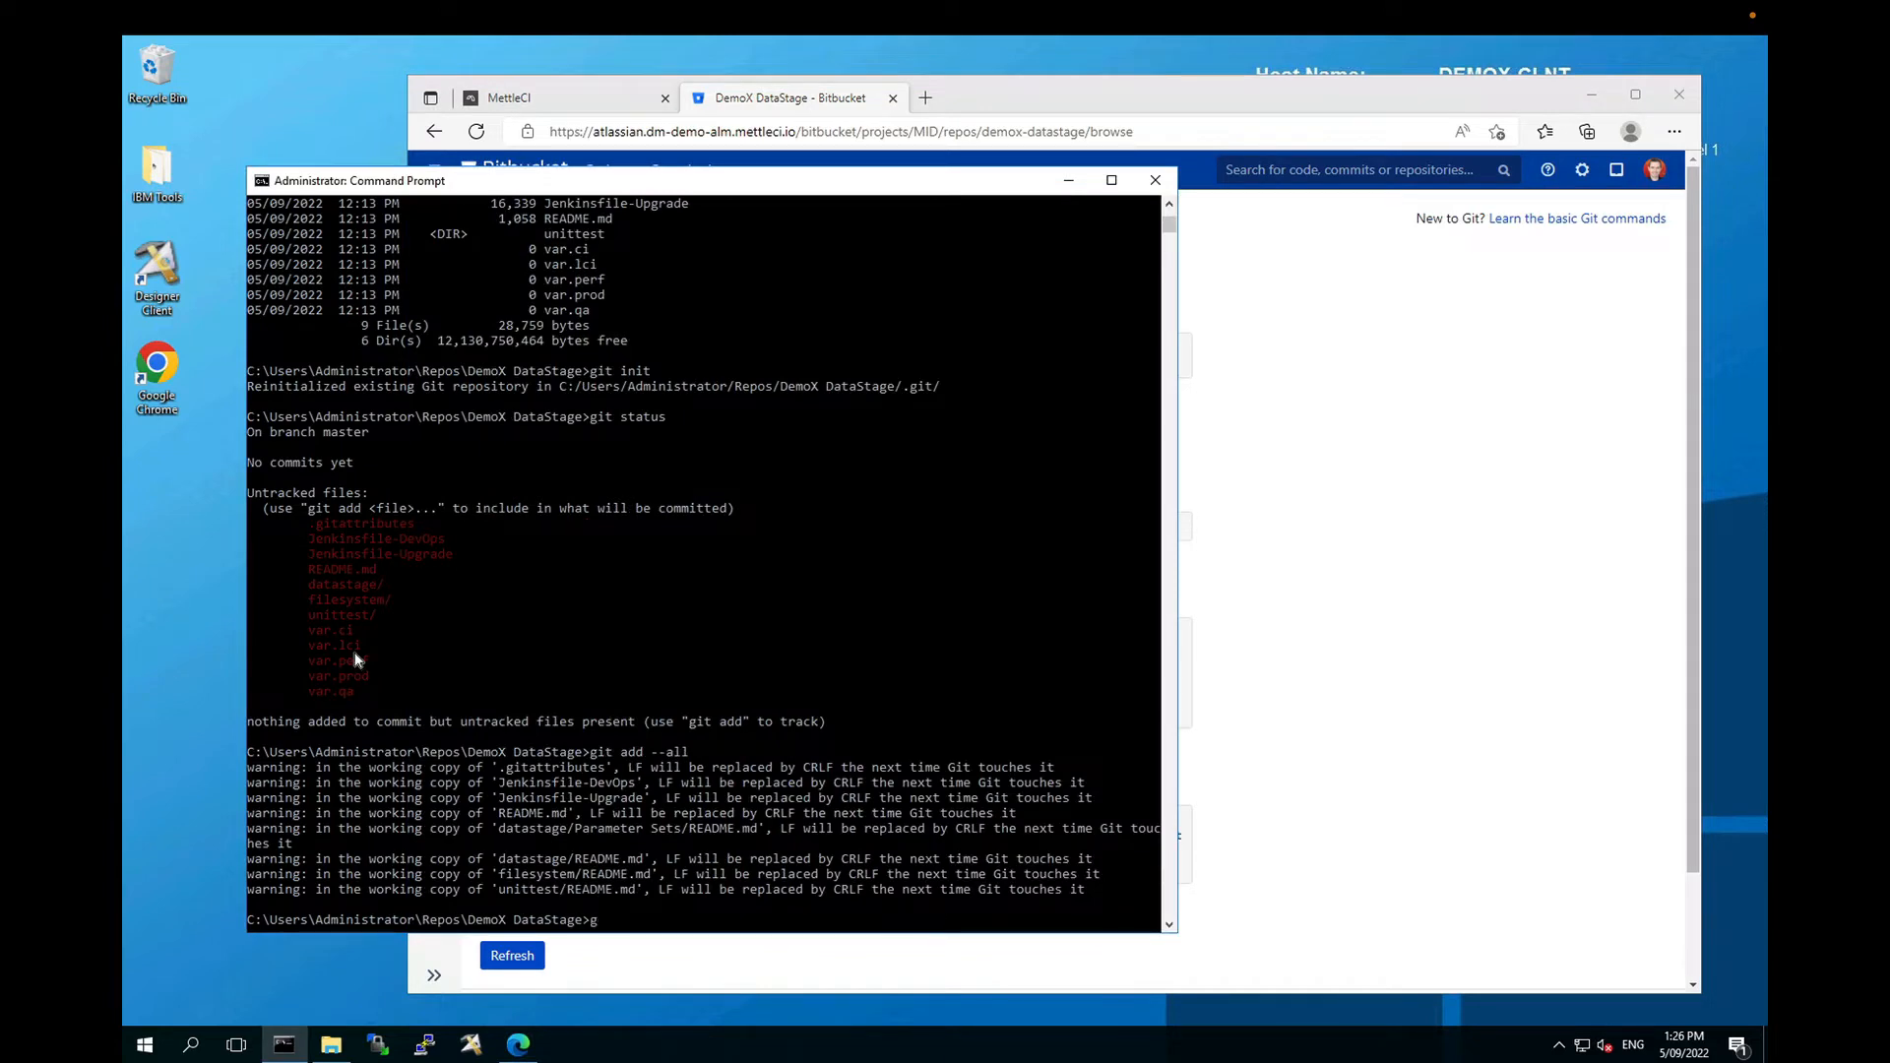
key(Return)
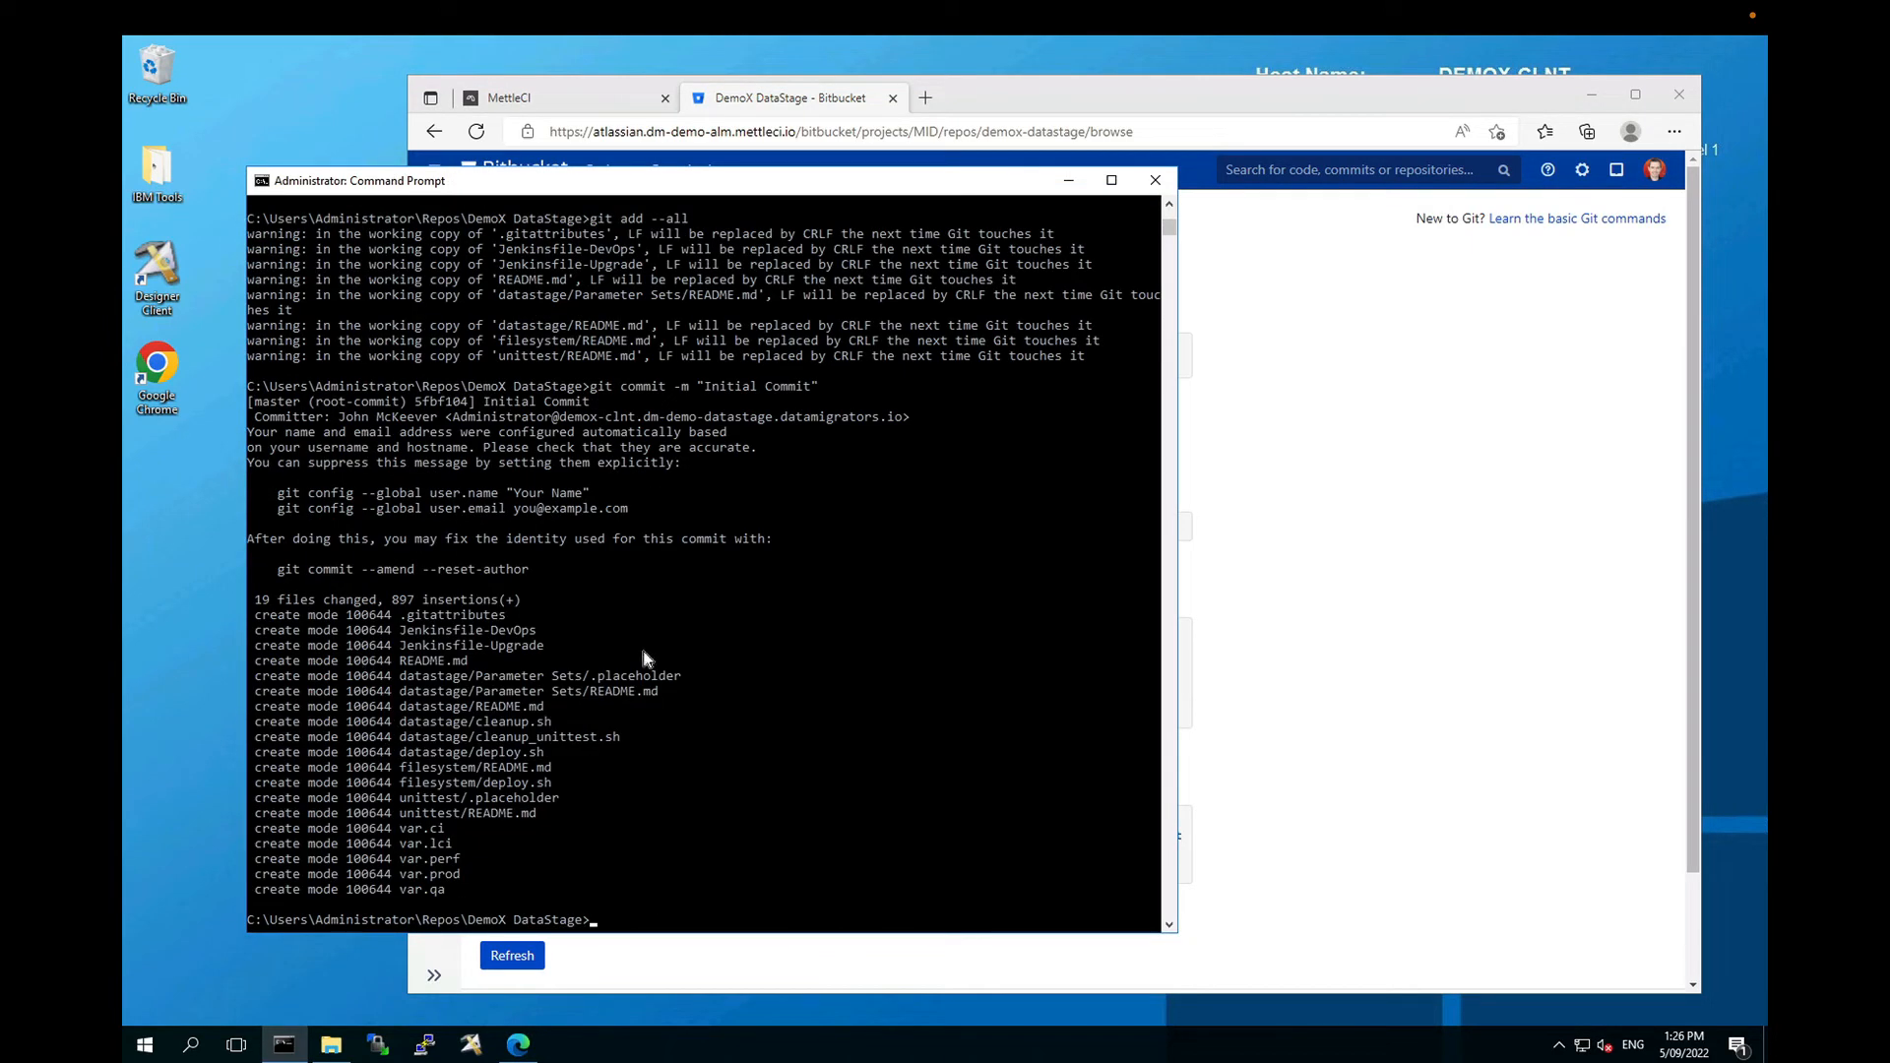
Step: Add the Bitbucket demox-datastage.git URL as remote origin
click(1225, 660)
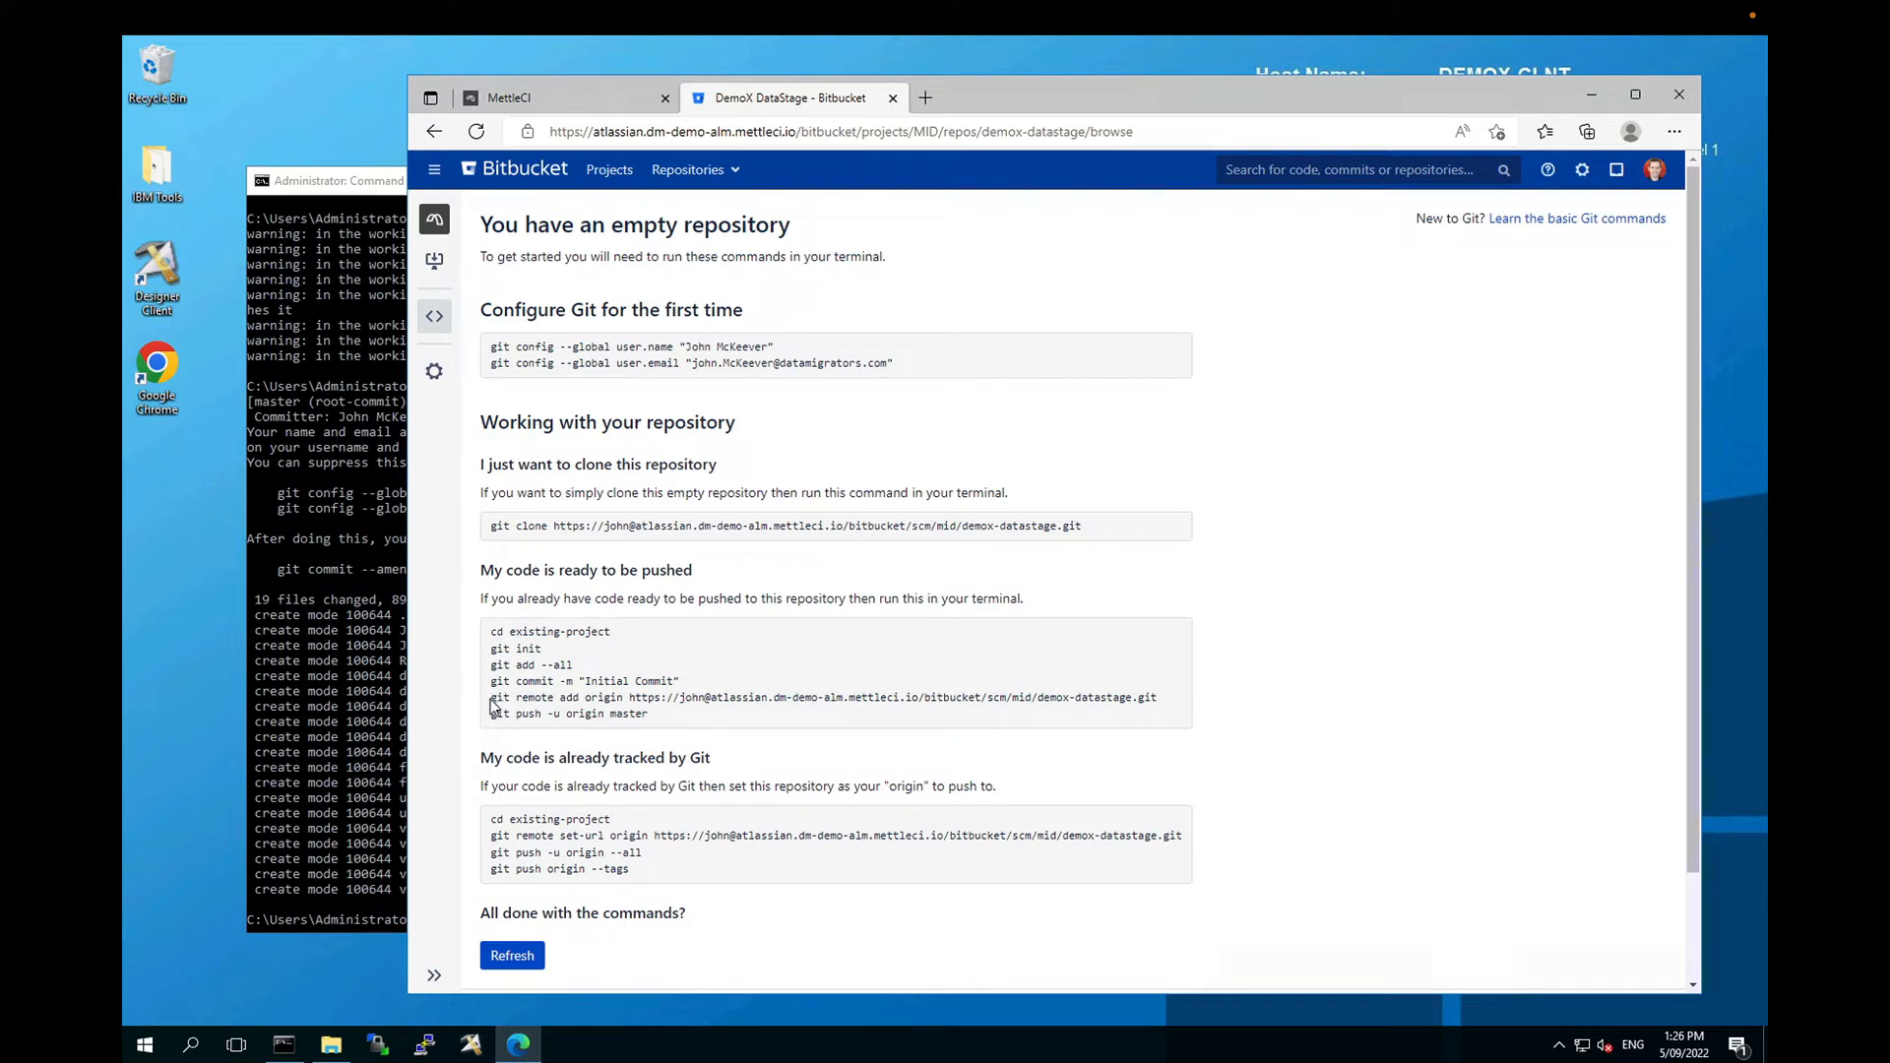
drag(491, 697, 1160, 701)
key(ctrl+c)
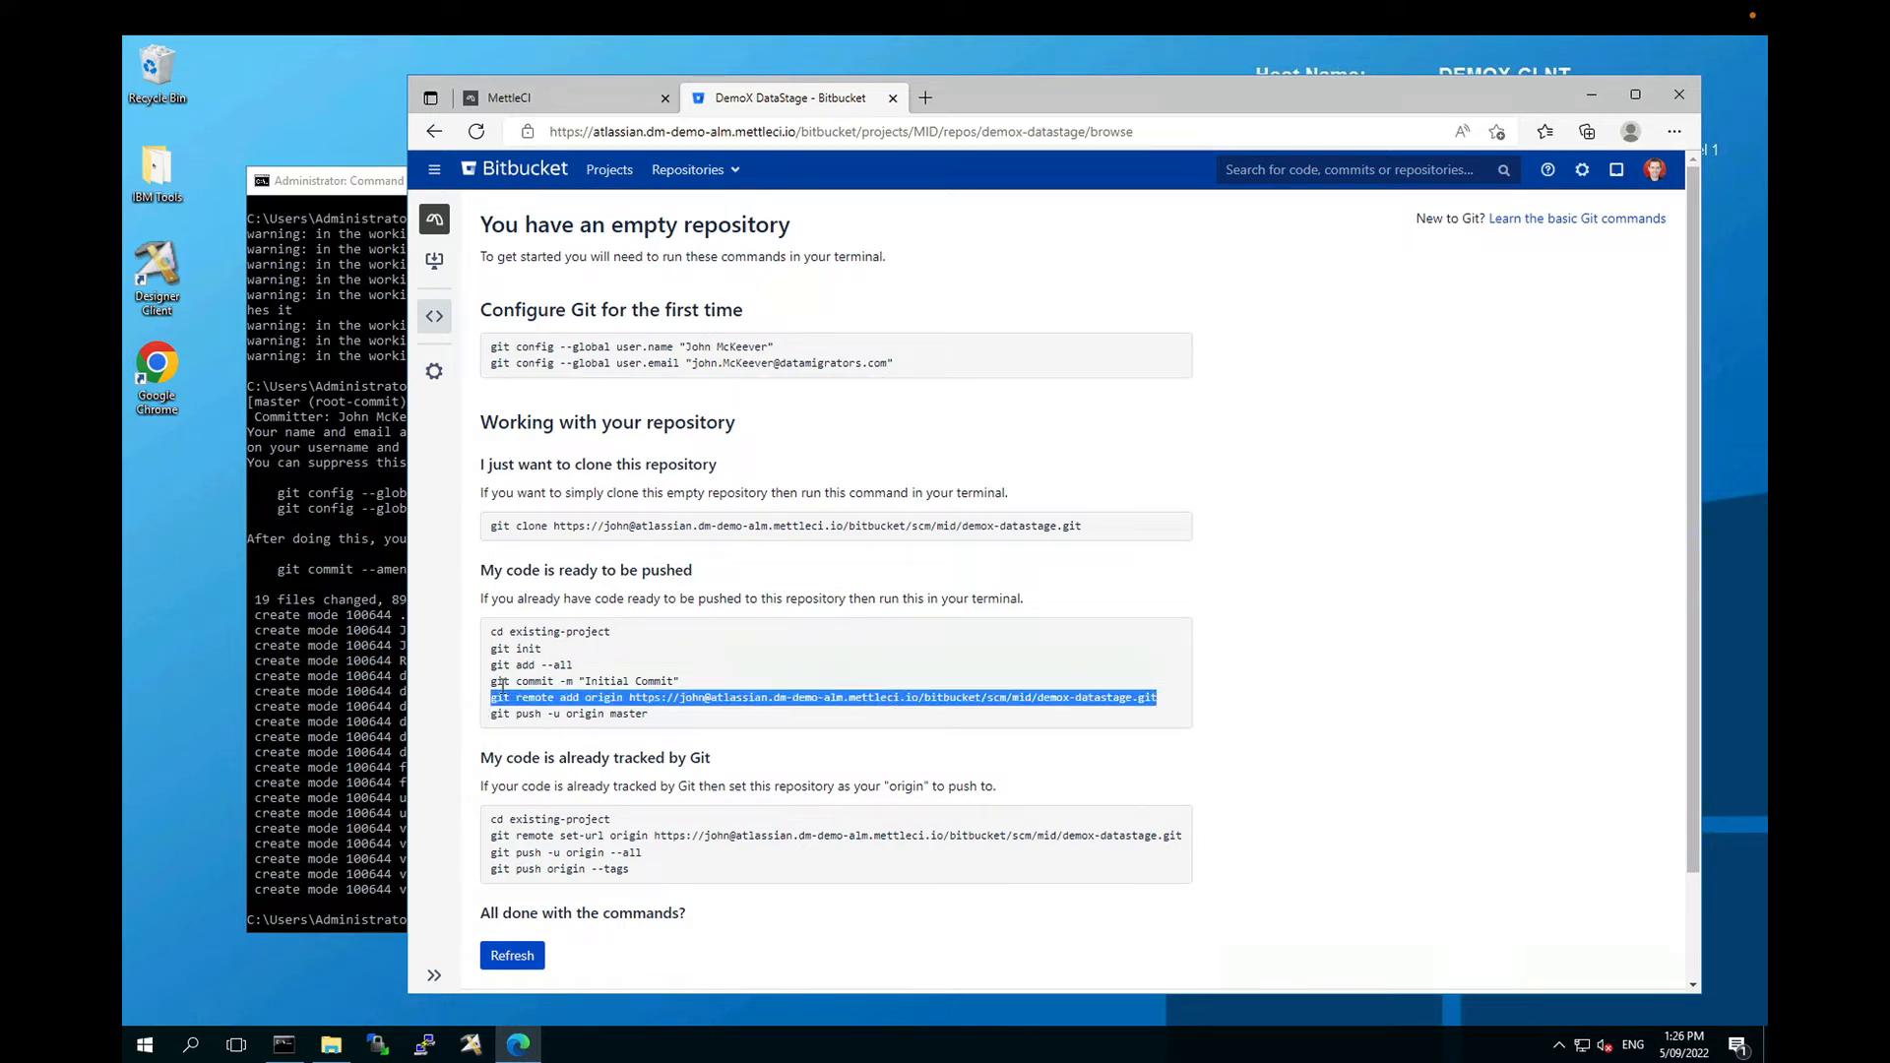
click(376, 659)
right_click(376, 658)
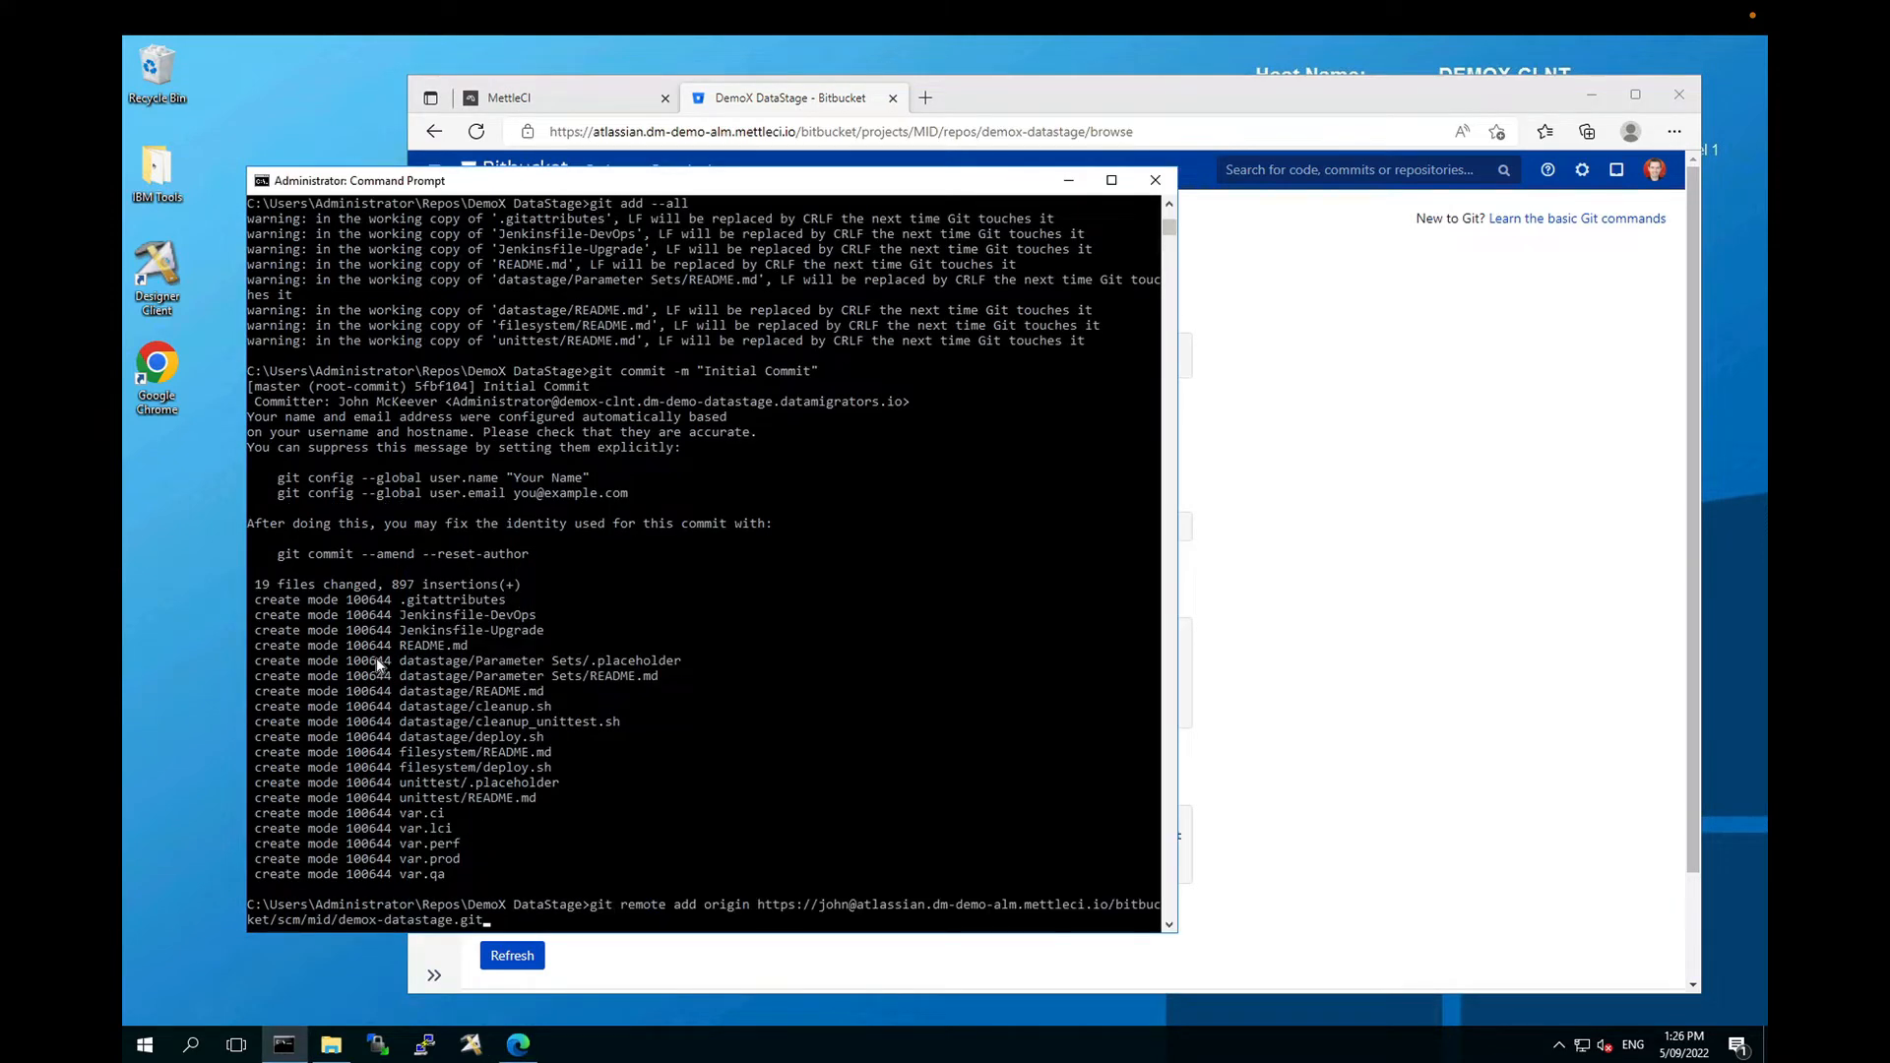
key(Return)
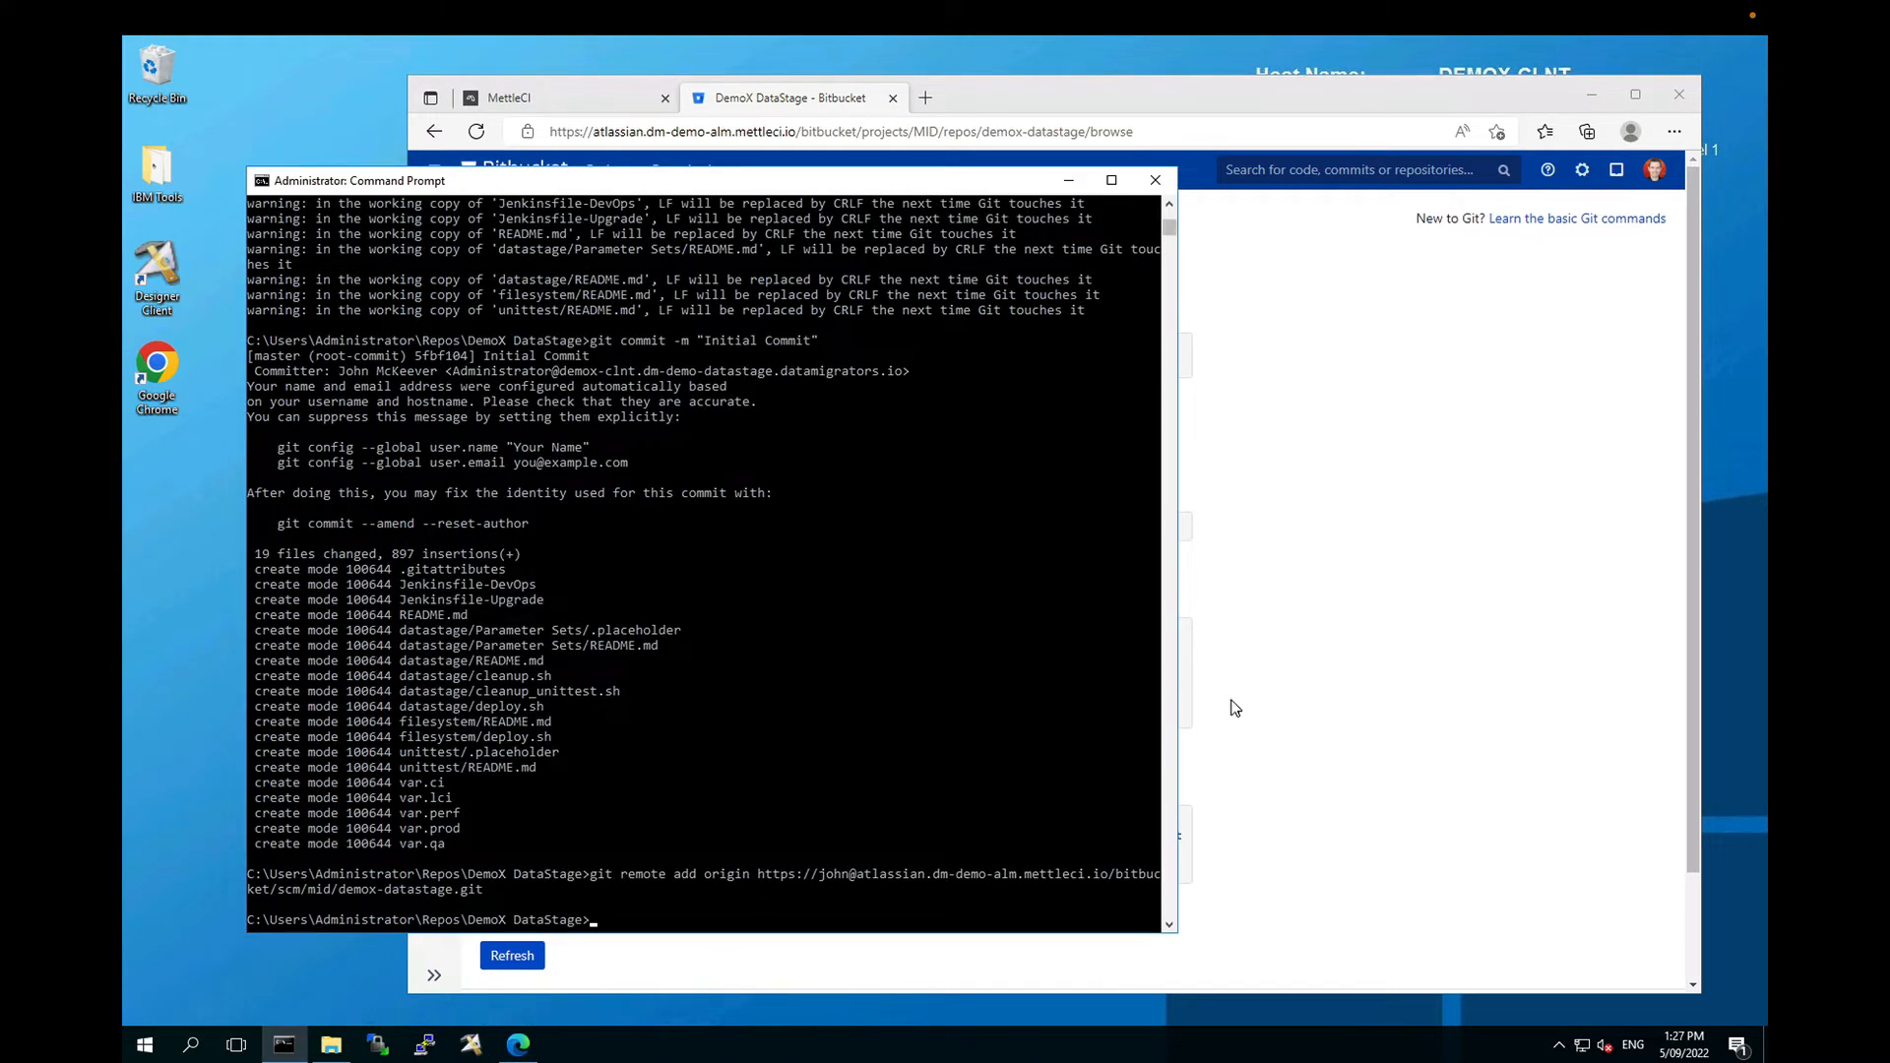
Step: Copy 'git push -u origin master' from Bitbucket and paste it at the prompt
key(alt+Tab)
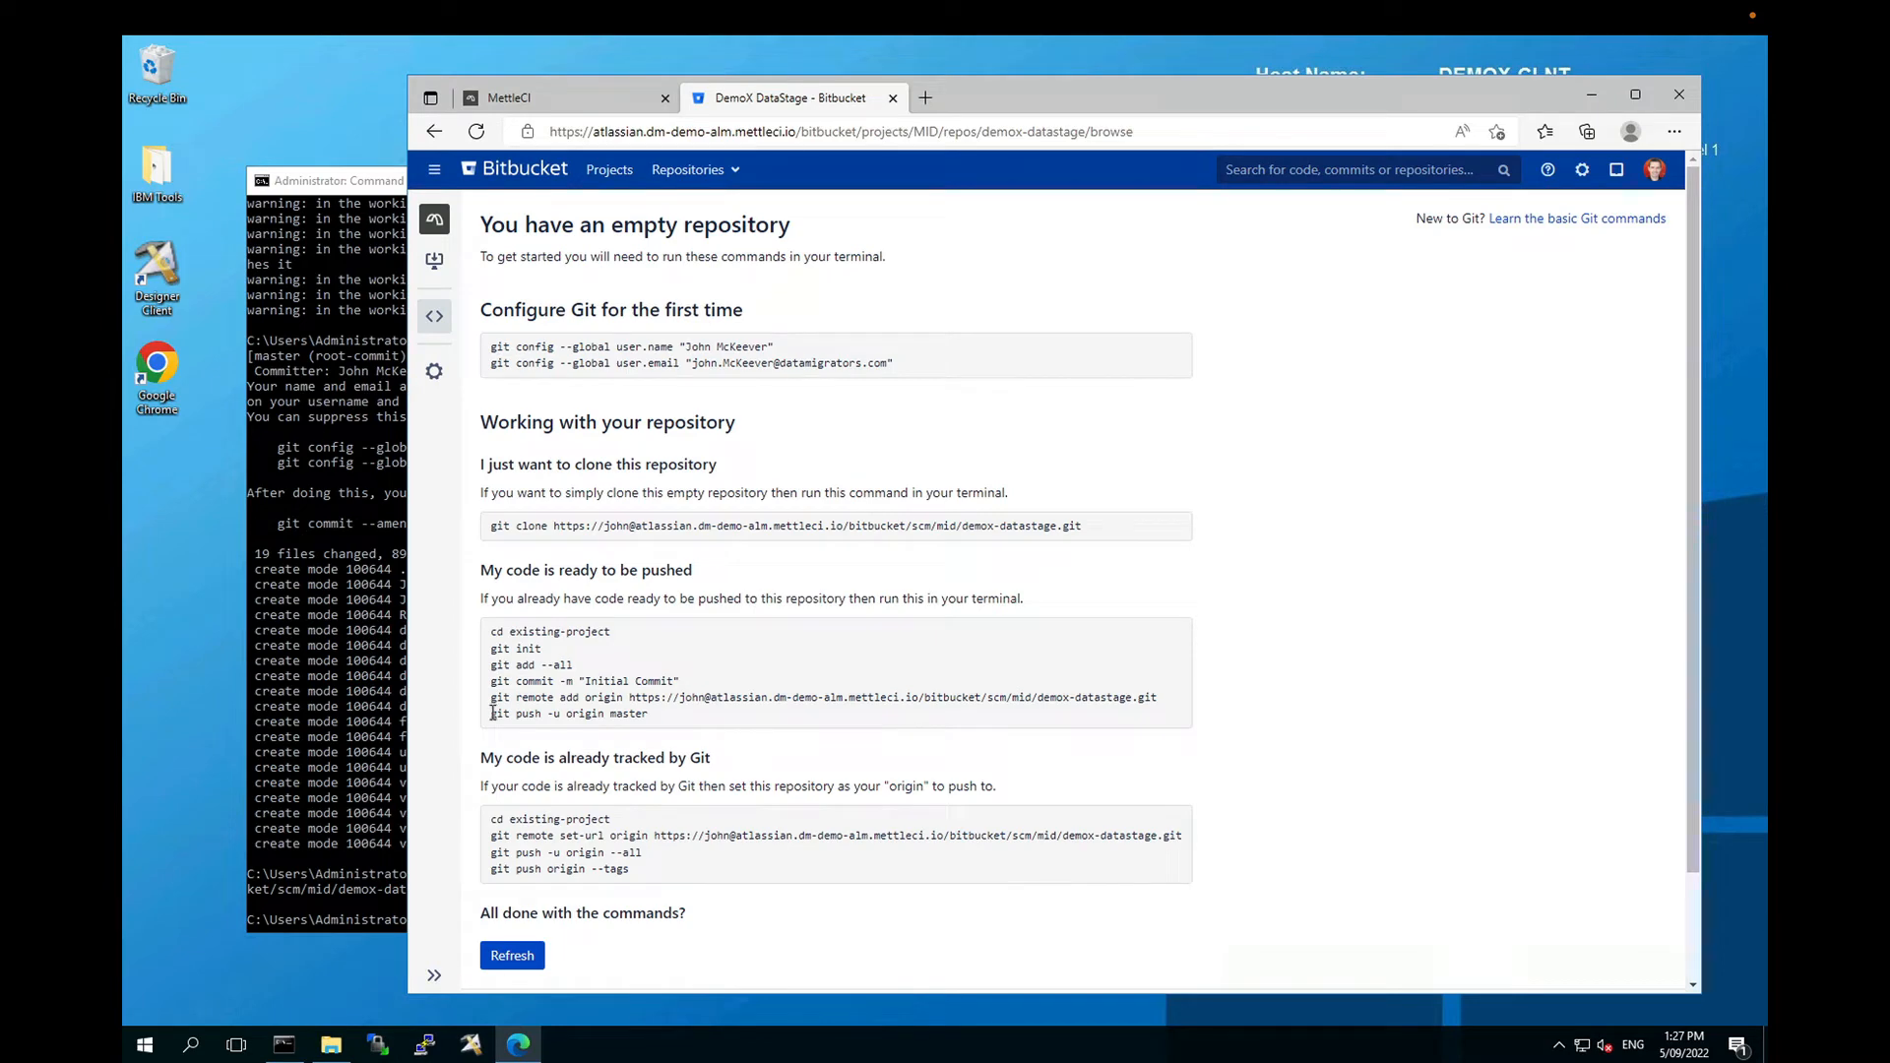
drag(493, 712, 648, 713)
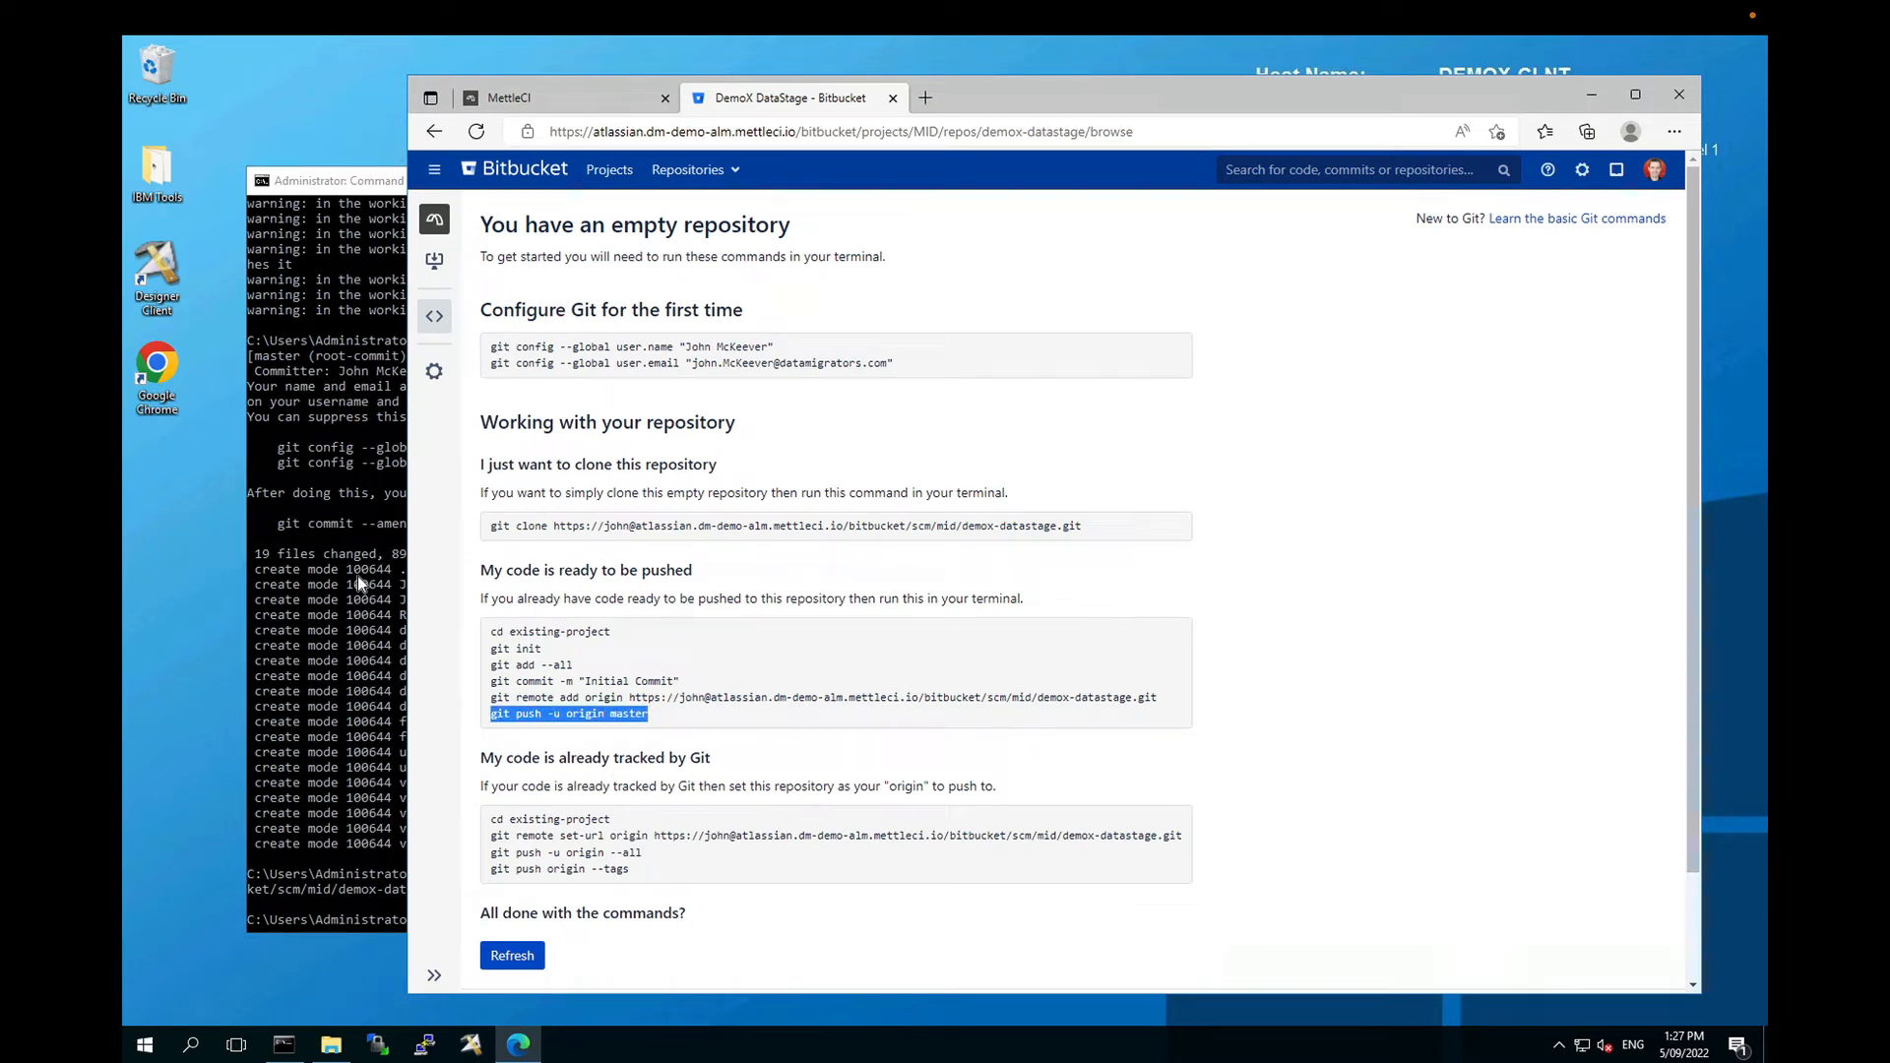
click(371, 535)
key(ctrl+v)
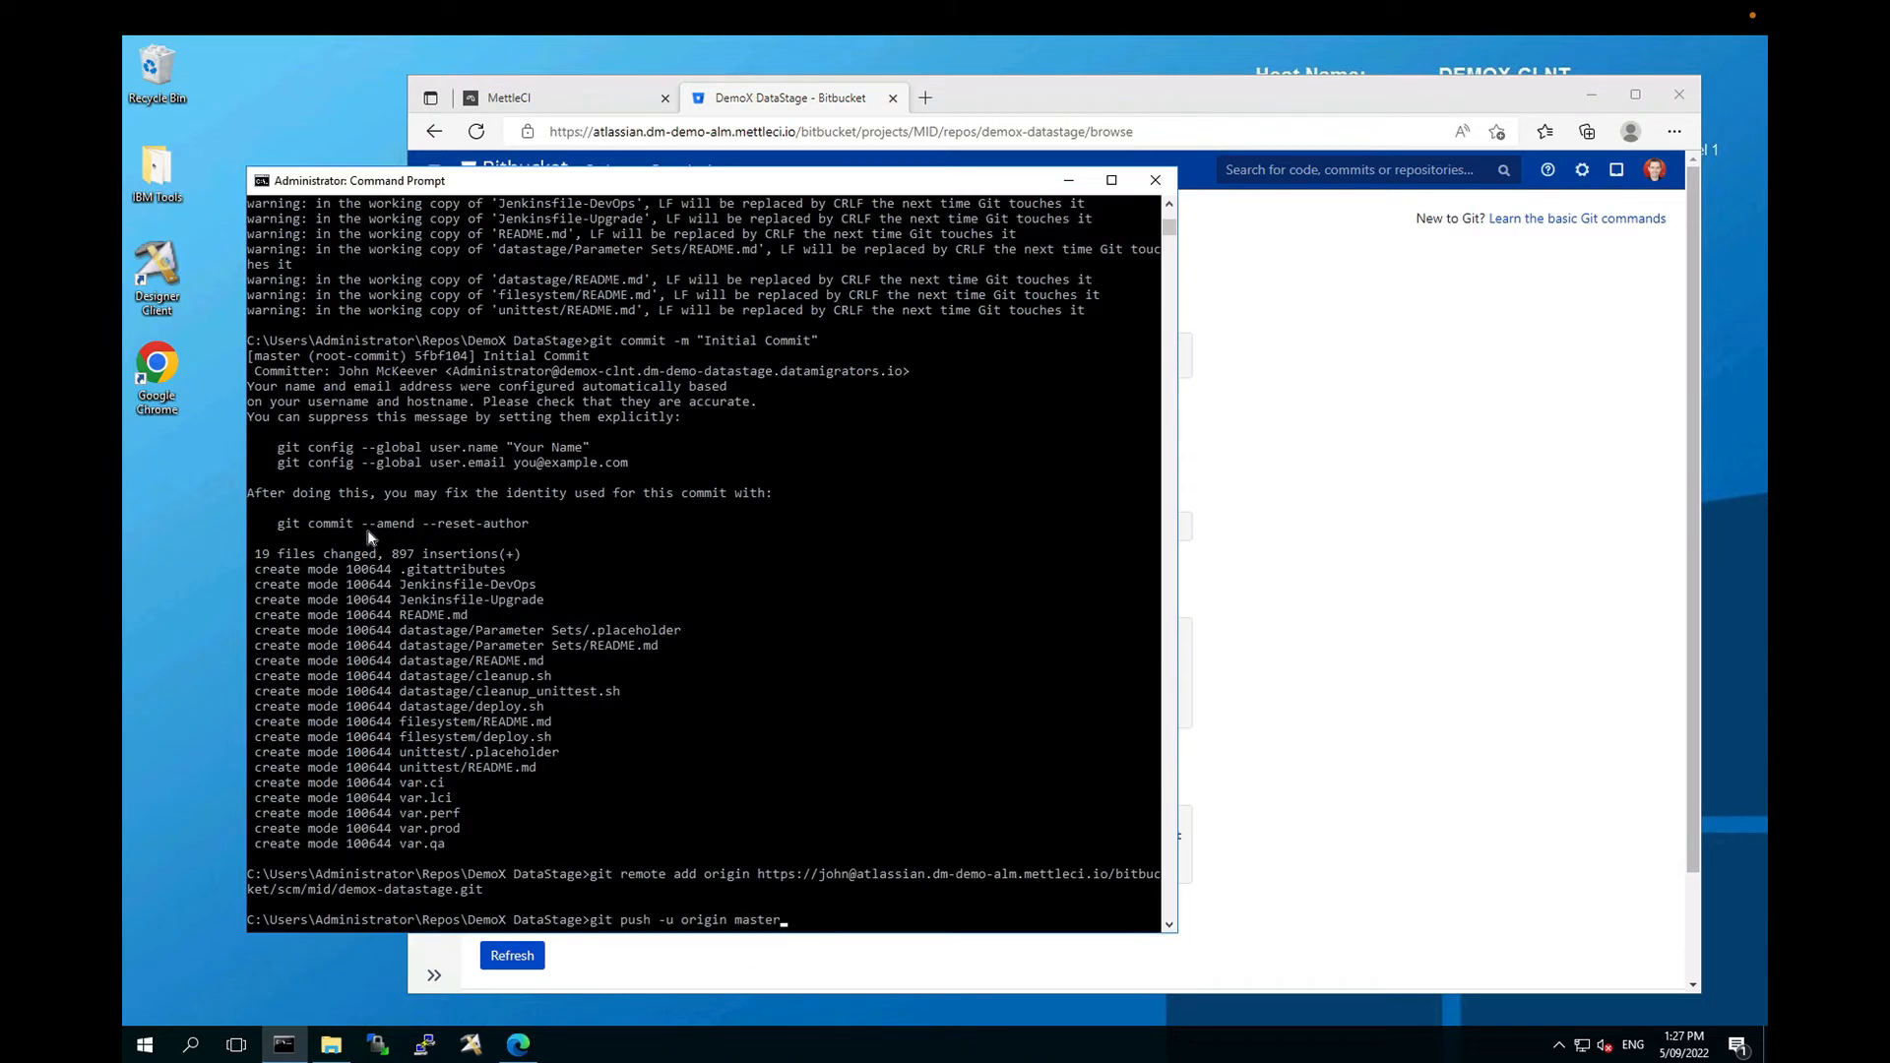
Step: Run git push -u origin master, authenticating with the account password
key(Return)
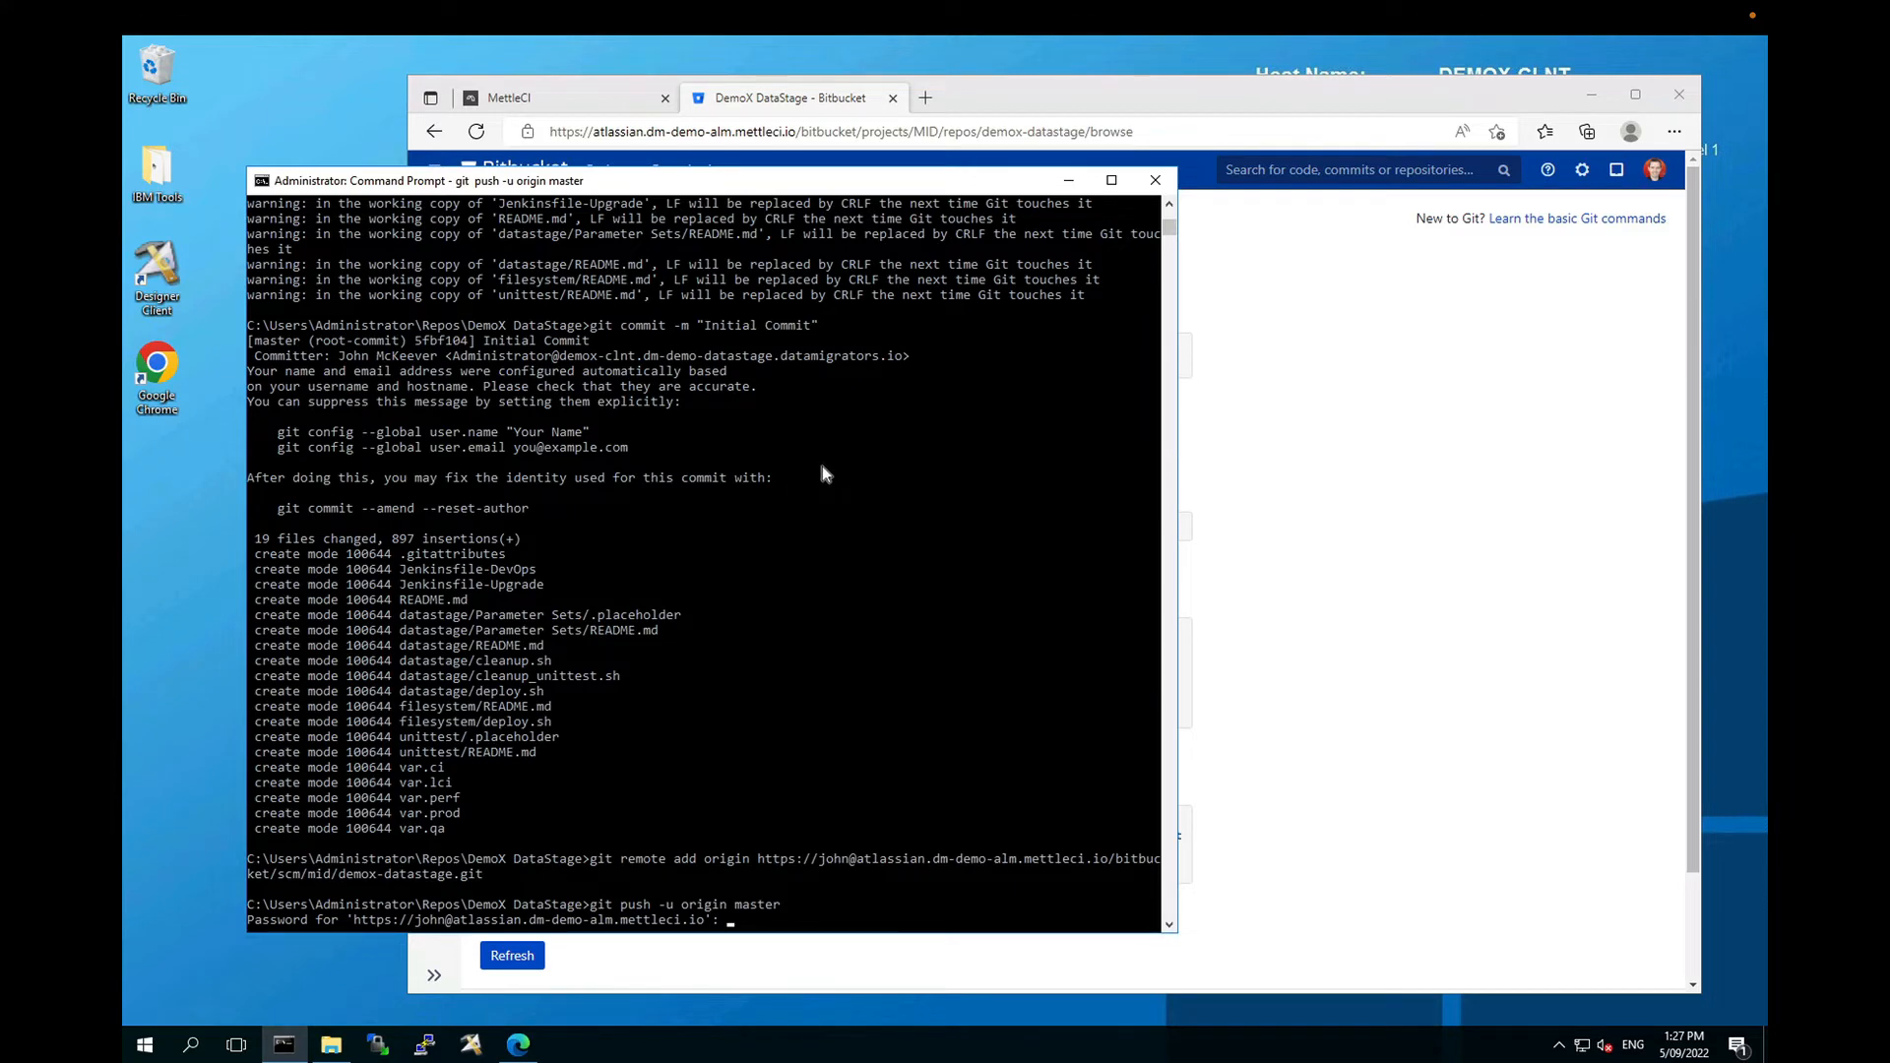
key(Return)
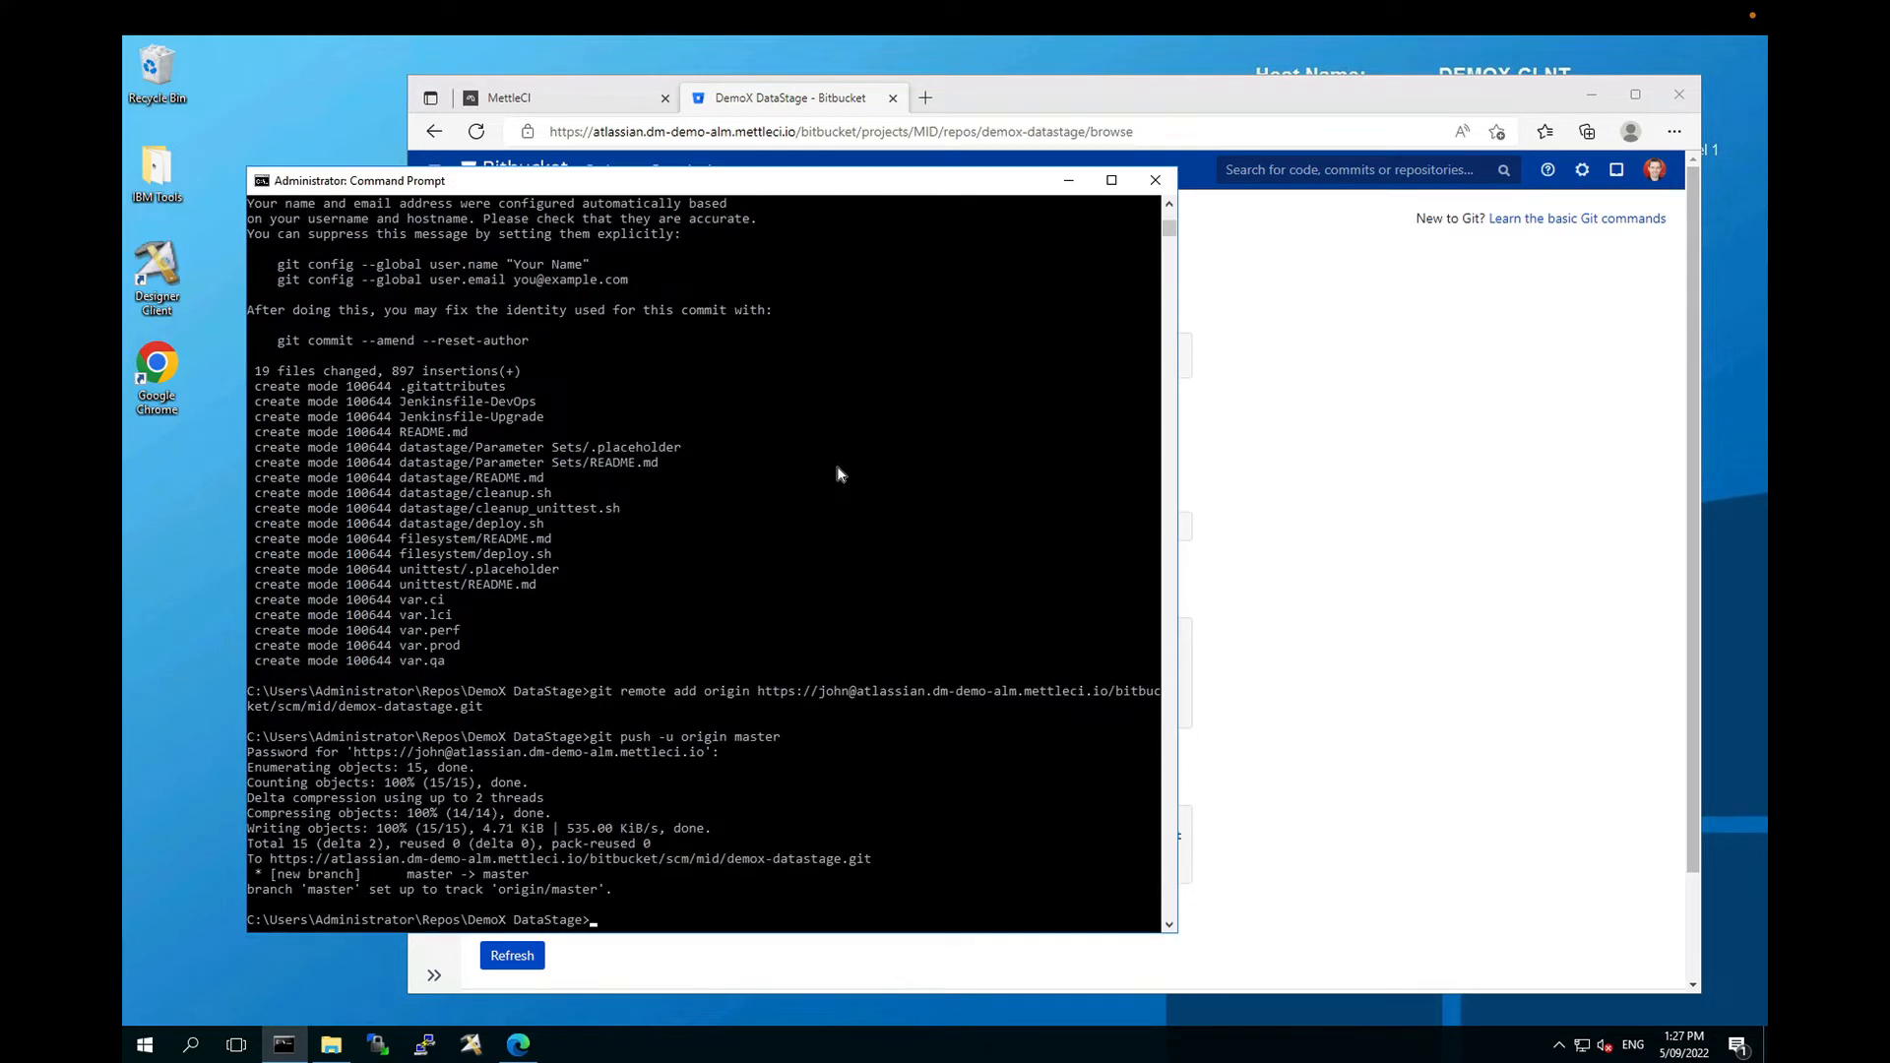
click(1416, 511)
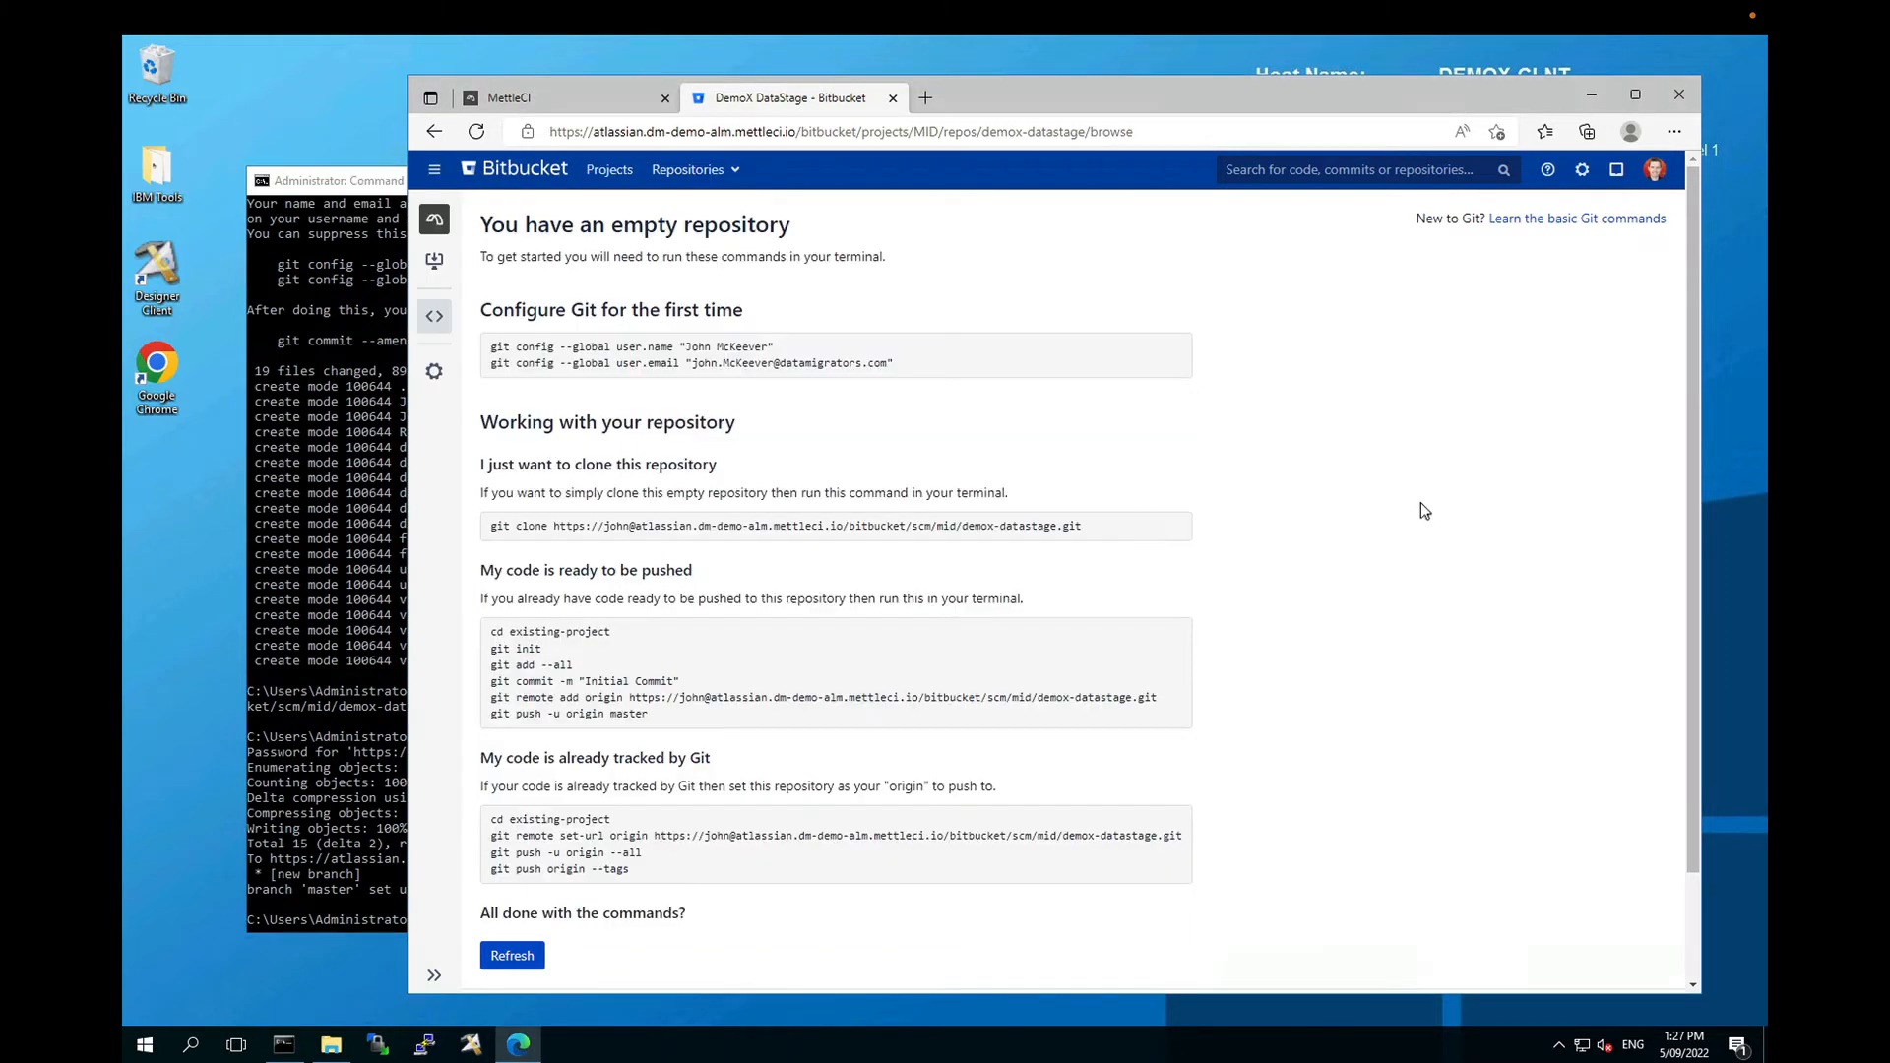
Step: Reload the DemoX DataStage page to see the pushed files, then go to the MettleCI Install Demo project
click(476, 132)
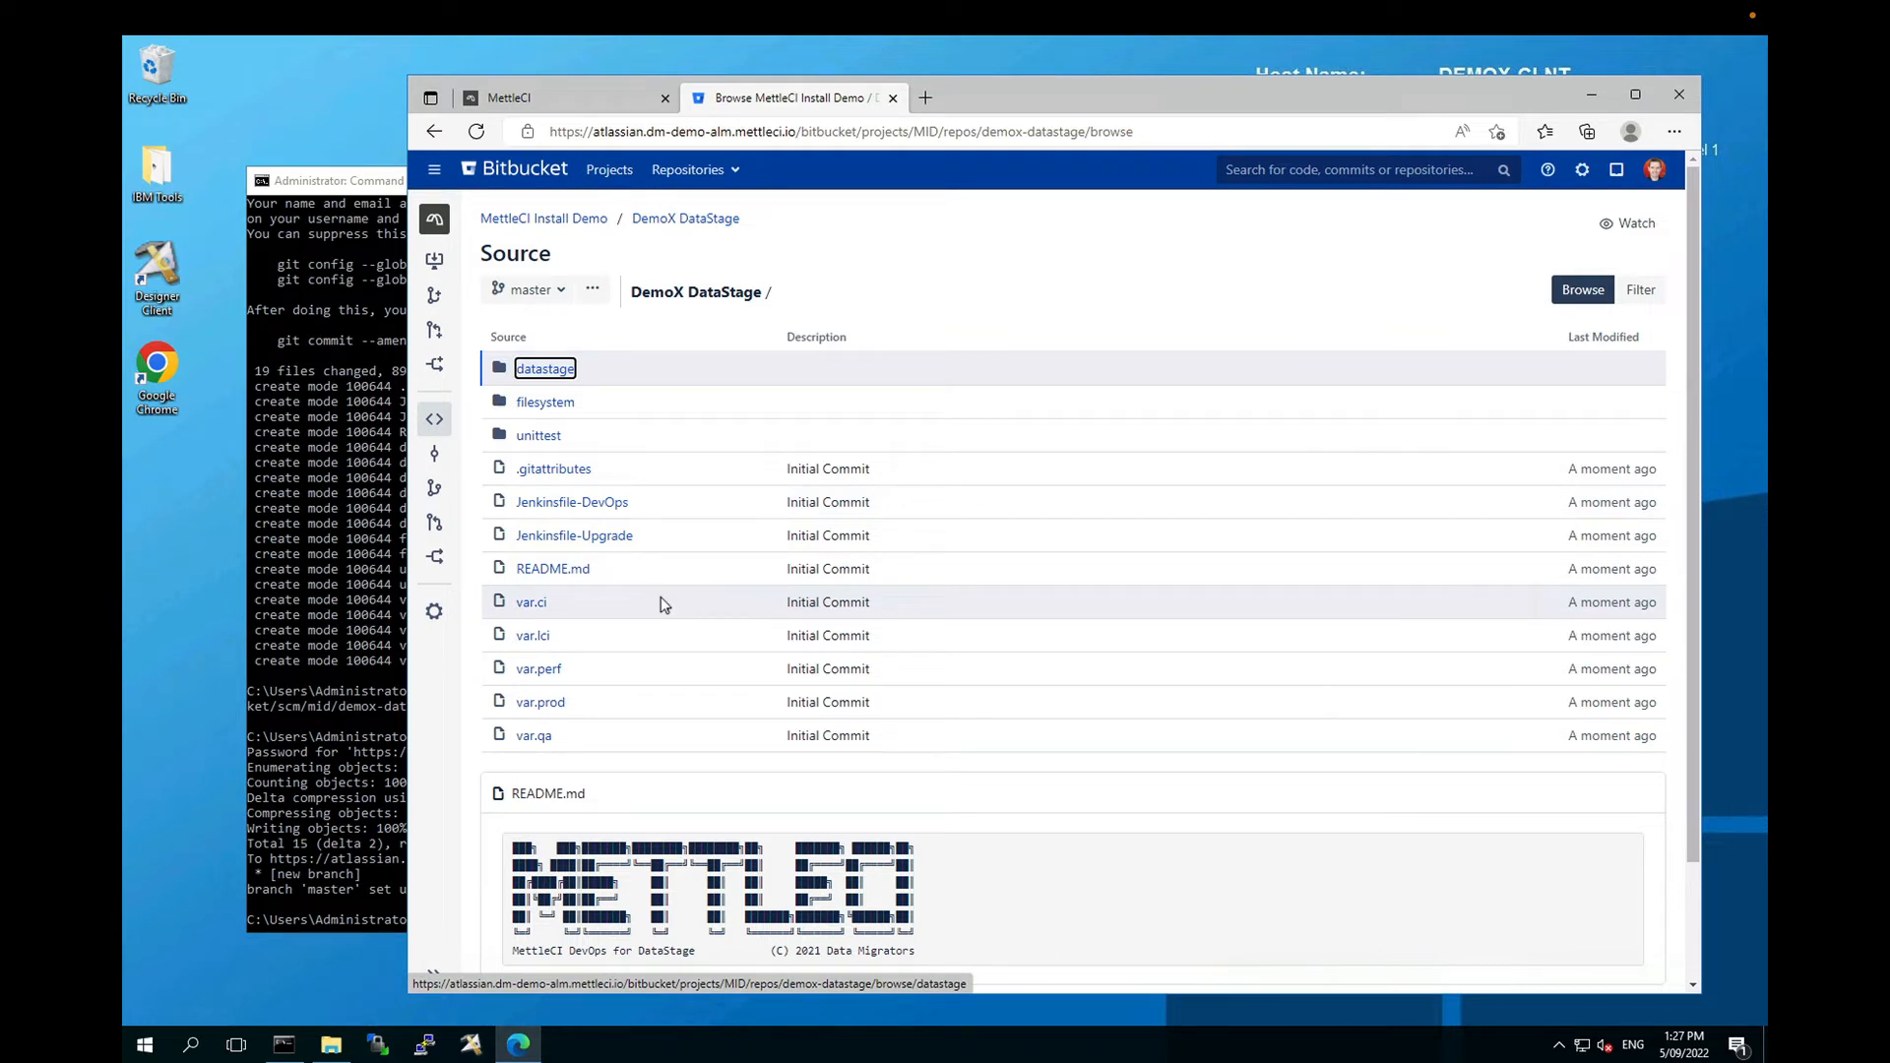
click(569, 224)
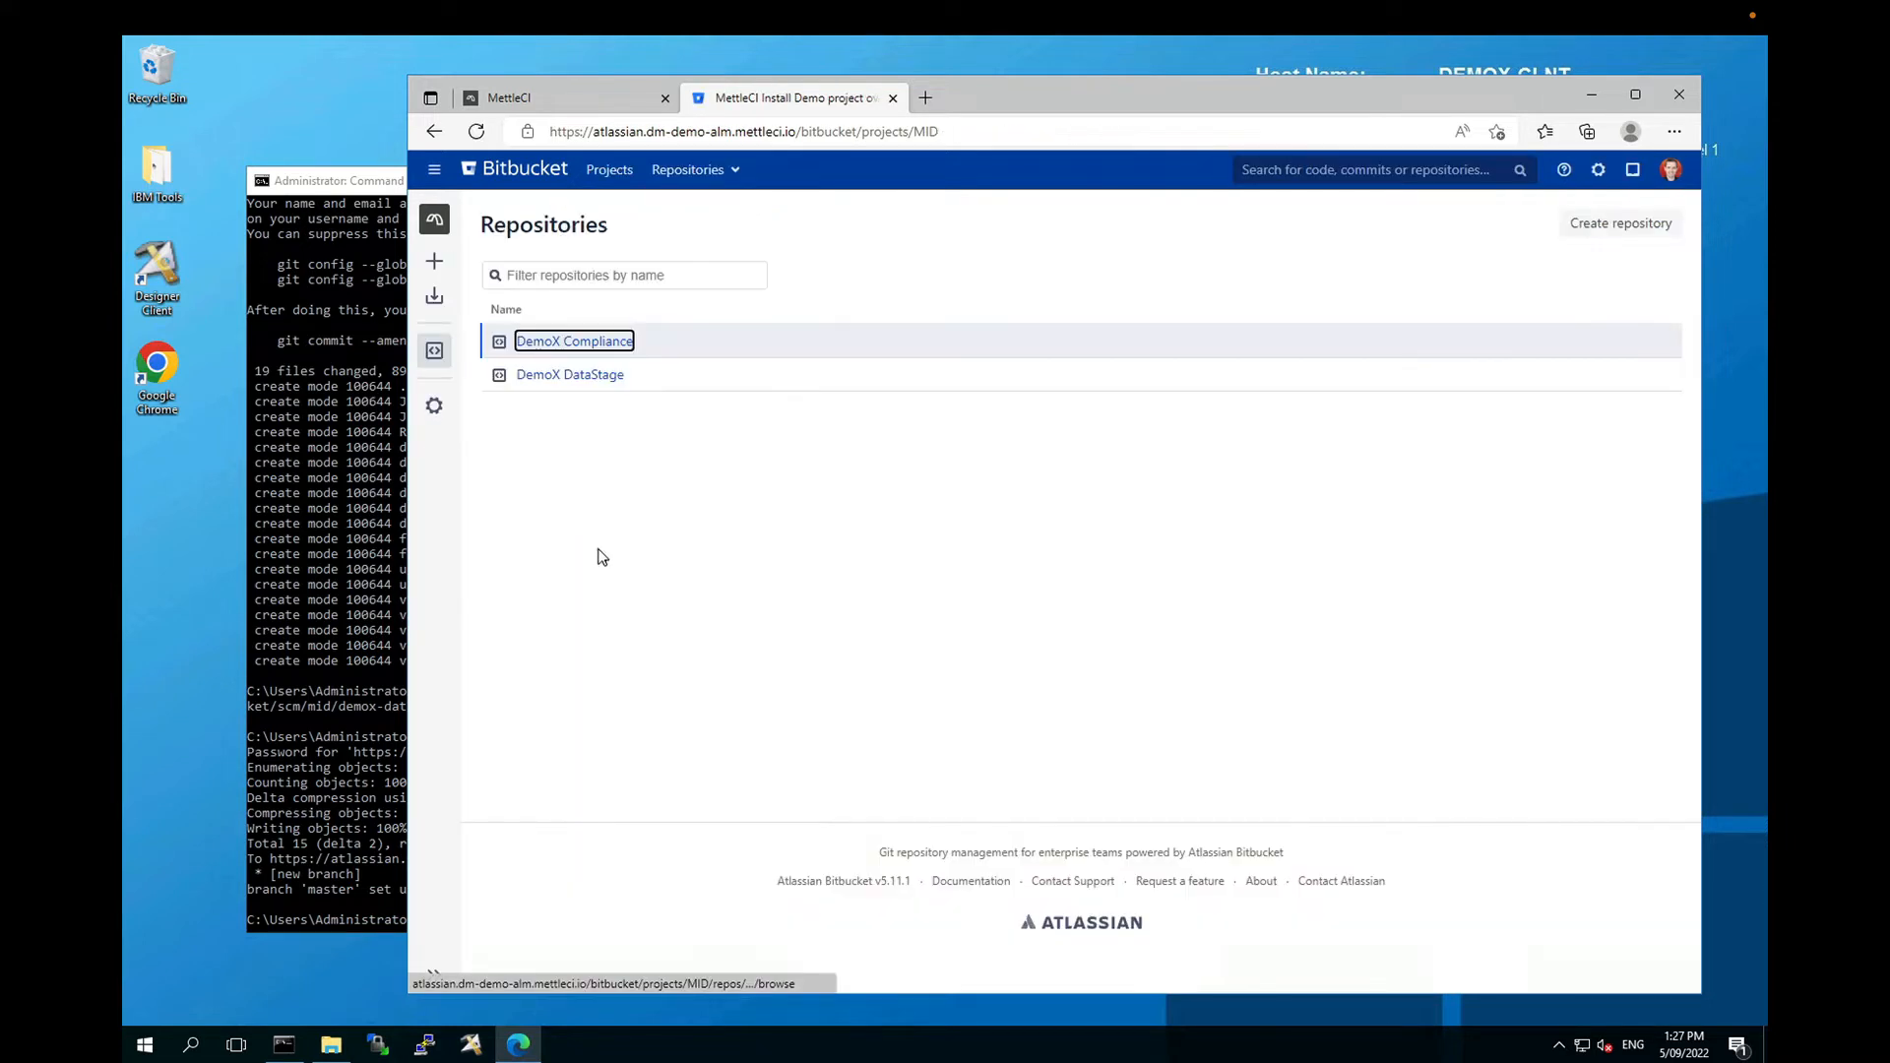
Step: Open the DemoX Compliance repository to view its examples folder and .grm rule files
click(575, 344)
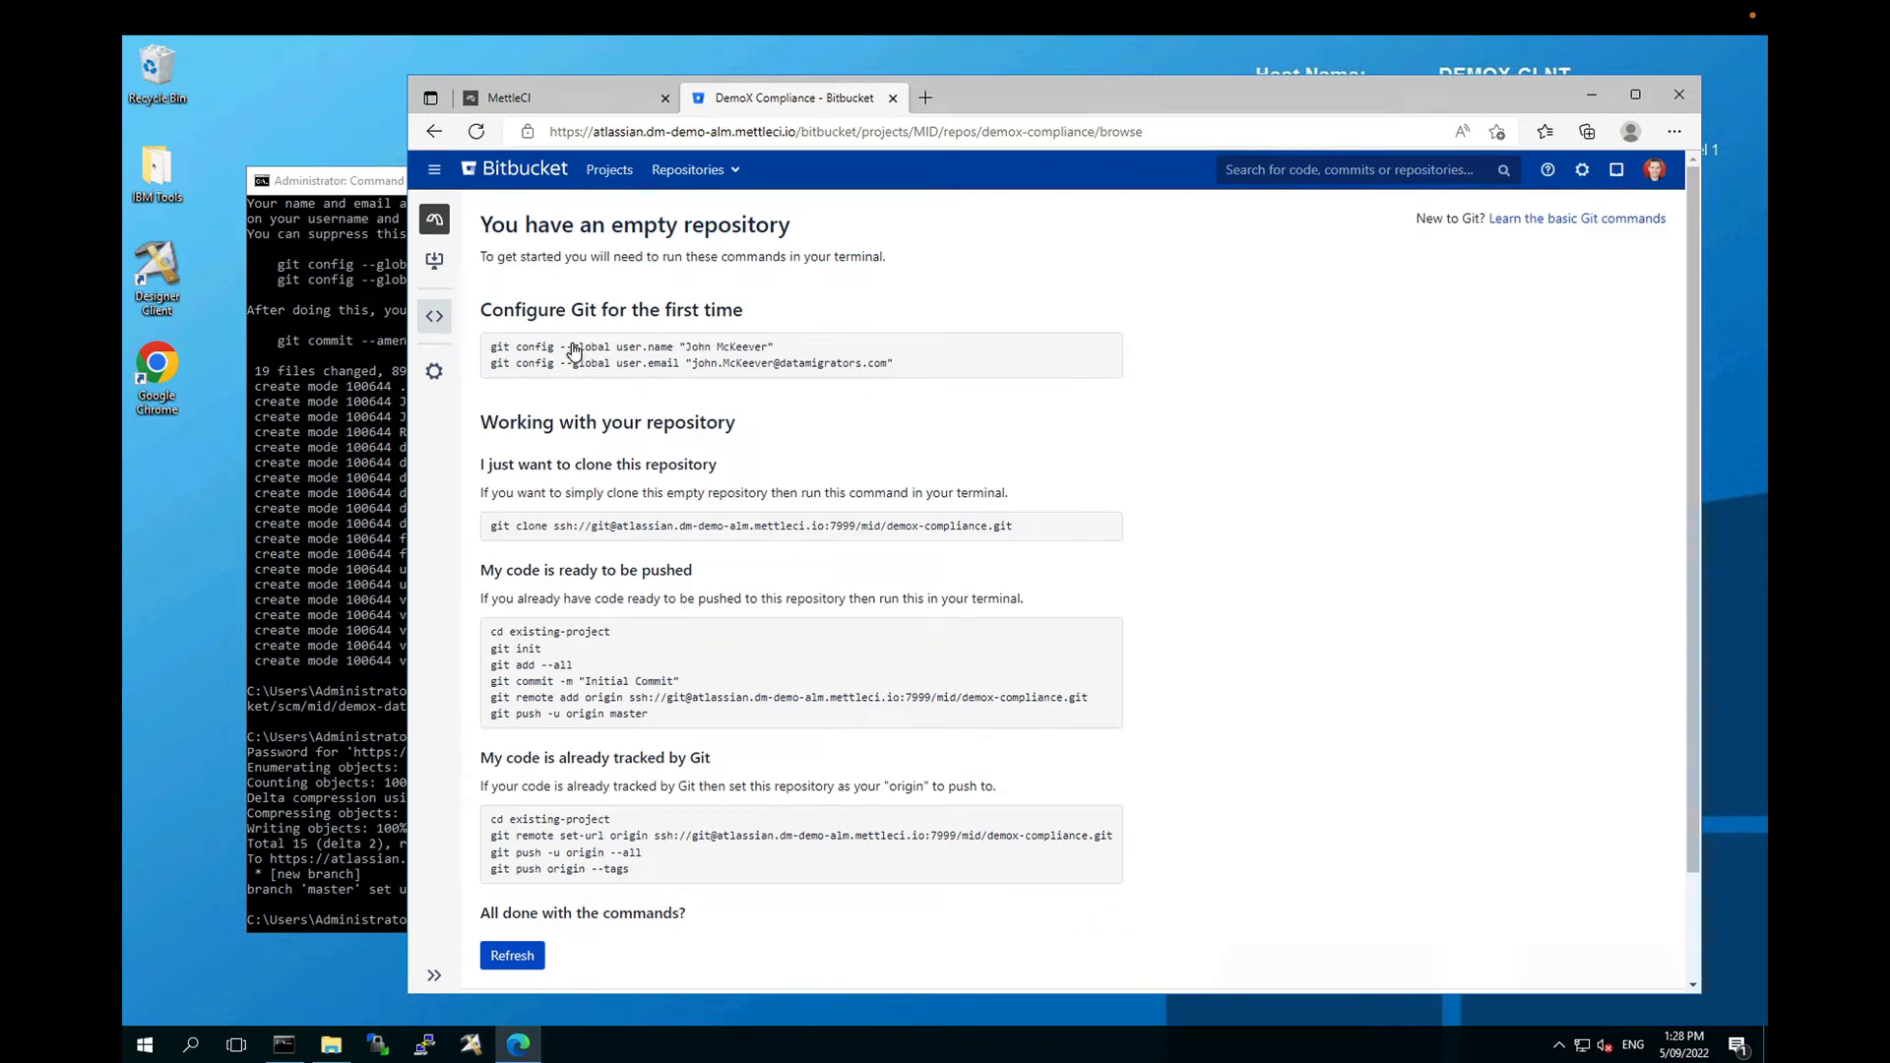
click(331, 1044)
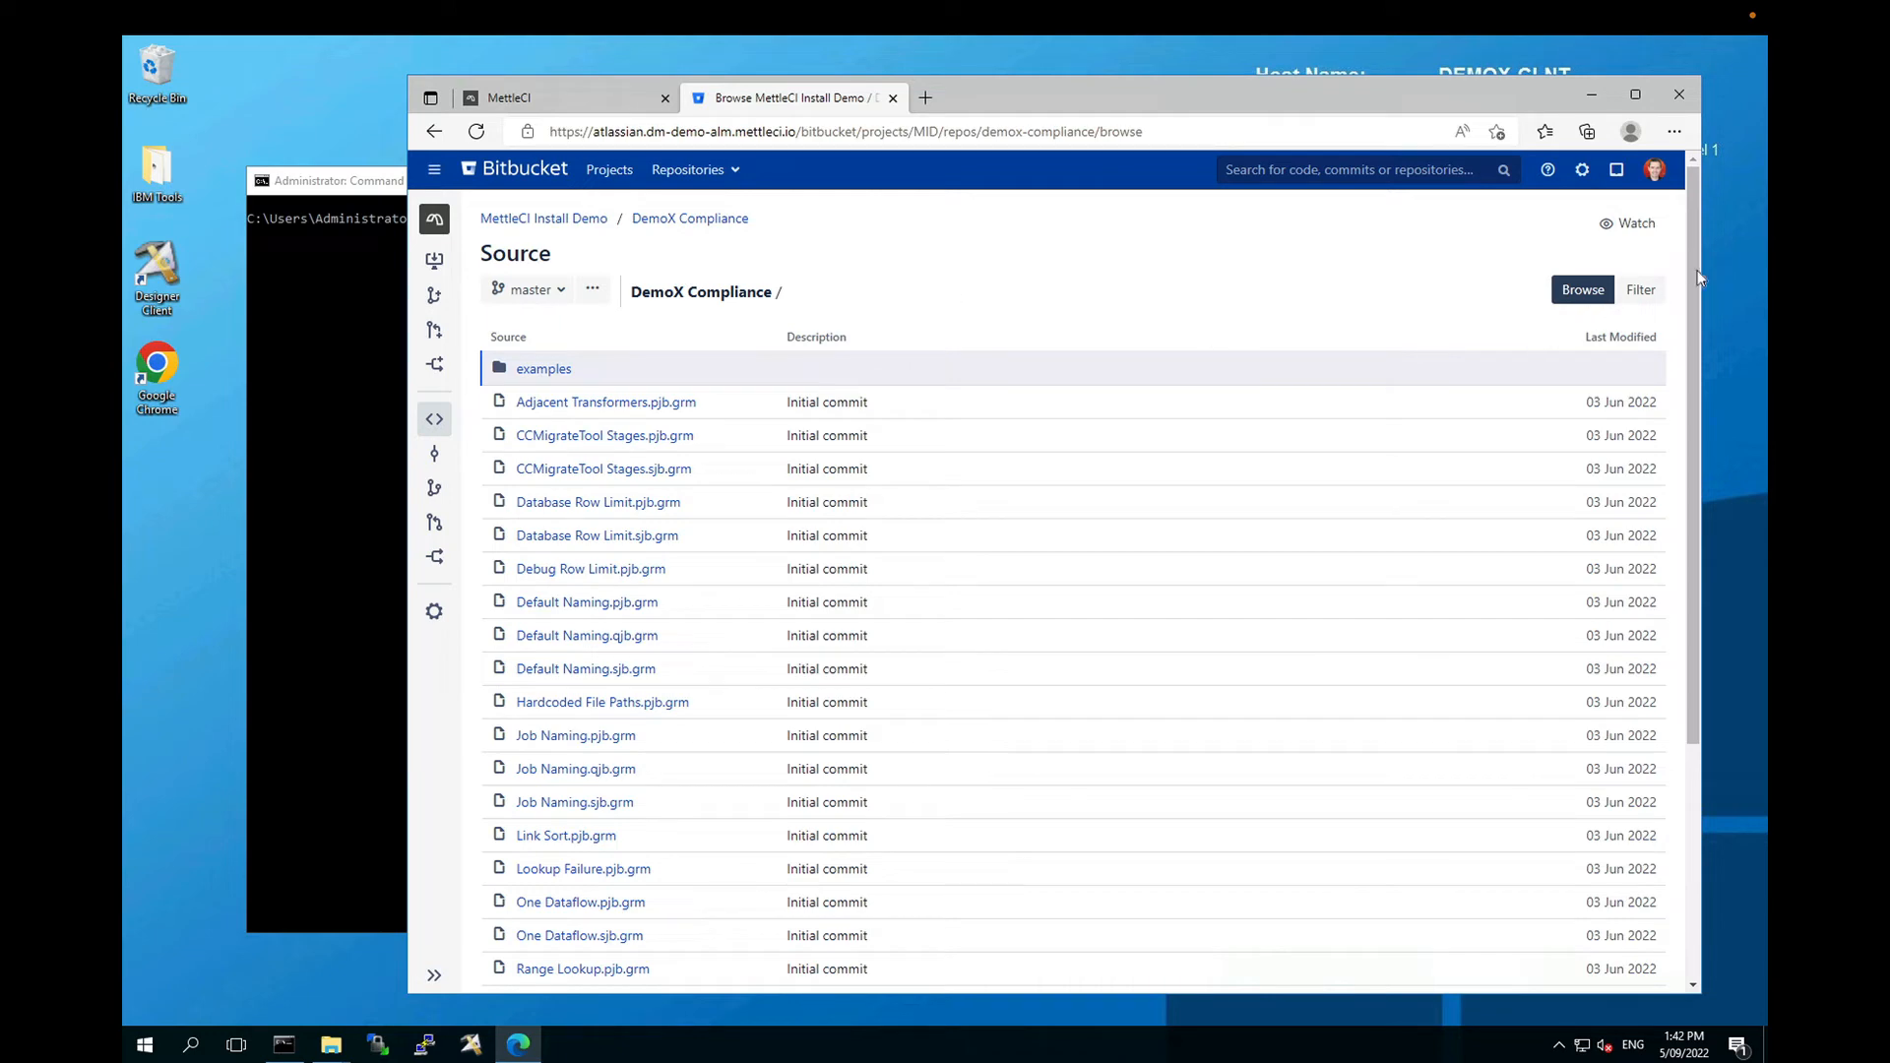
Step: Inspect the Adjacent Transformers.pjb.grm rule file, then return to the DemoX Compliance file list
drag(1695, 311, 1692, 615)
scroll(1363, 296, up, 3)
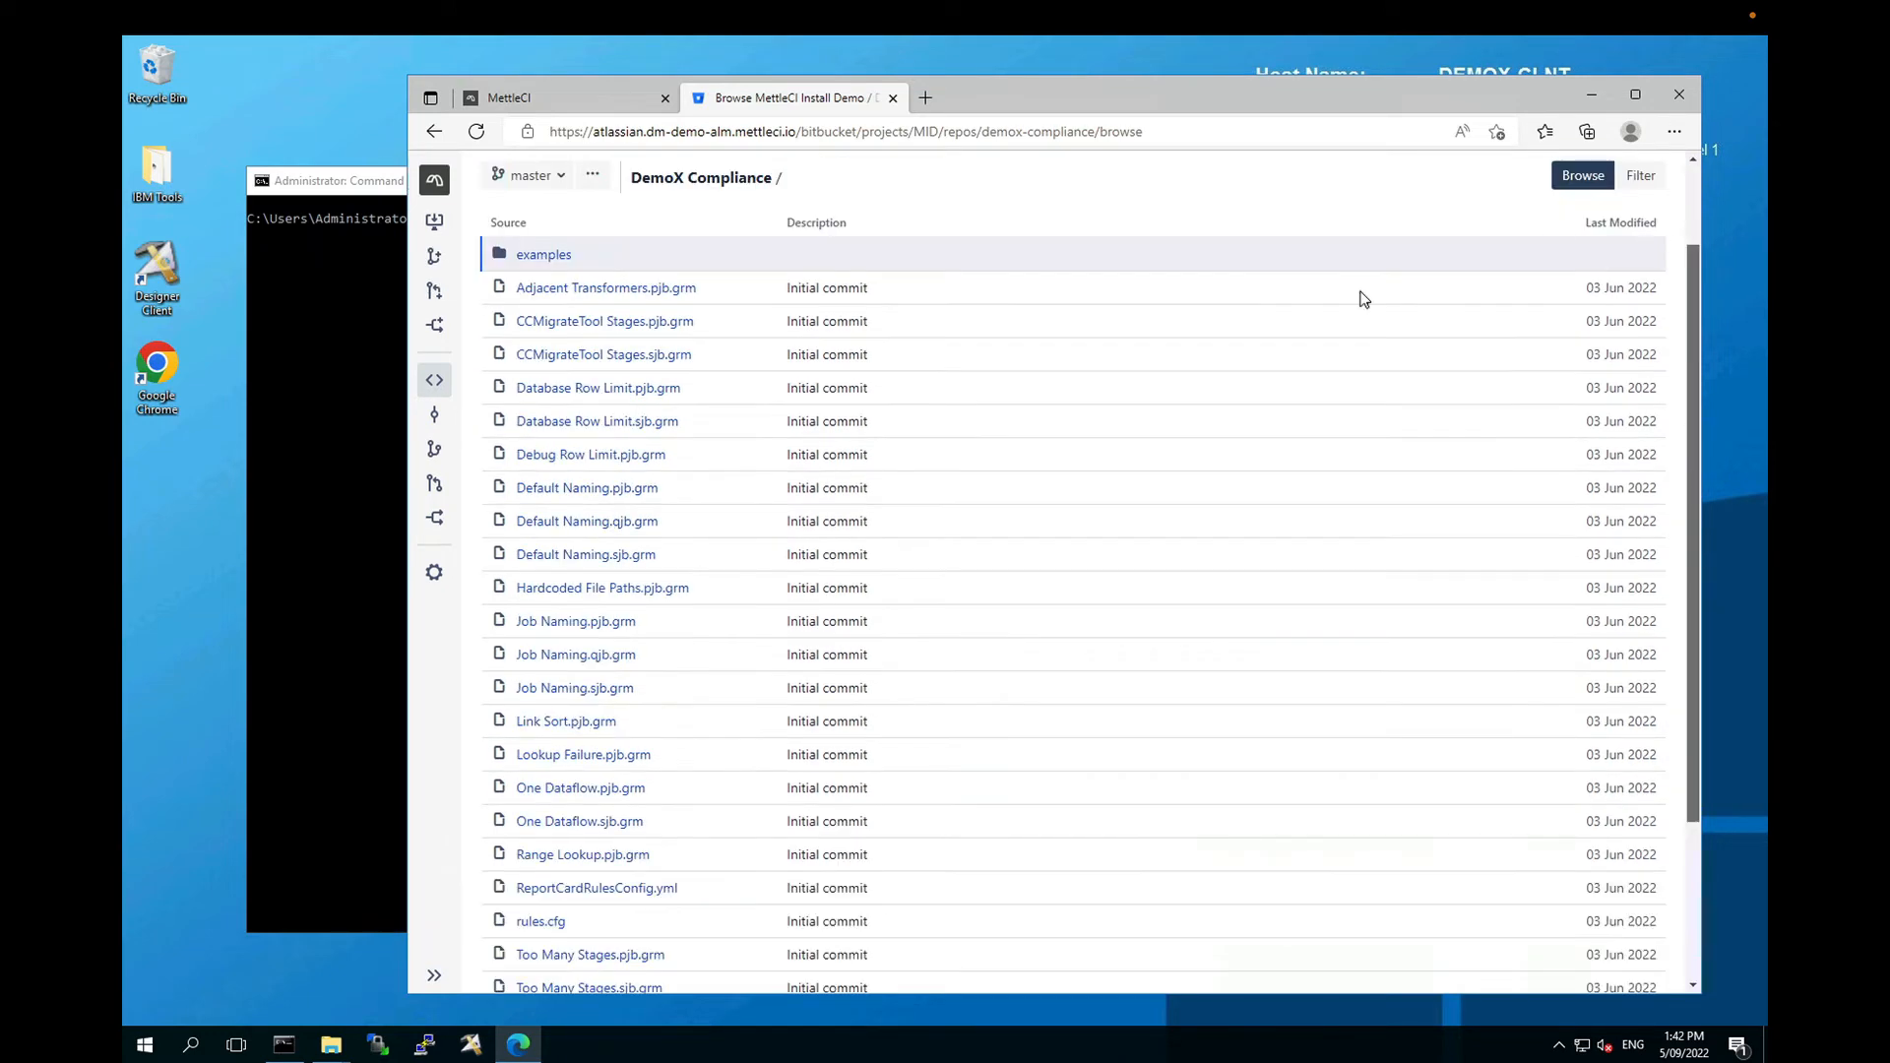
click(597, 412)
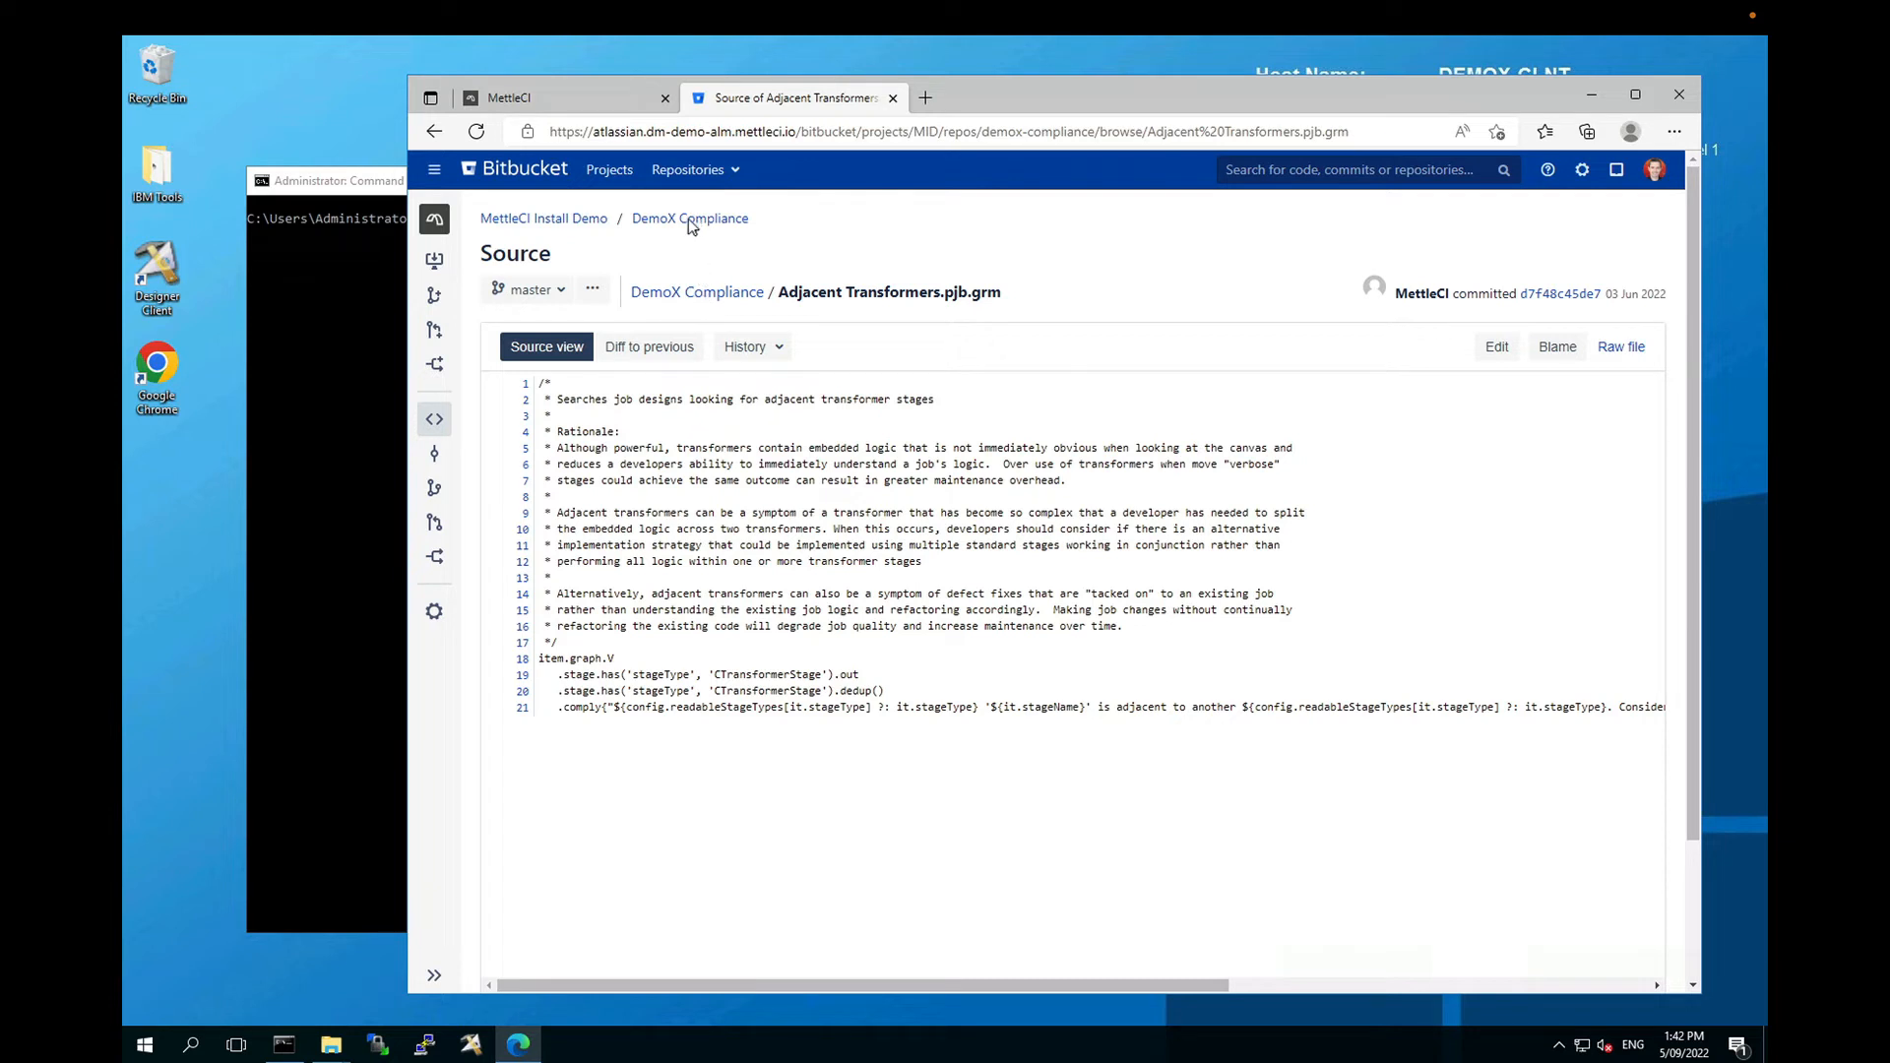
click(634, 218)
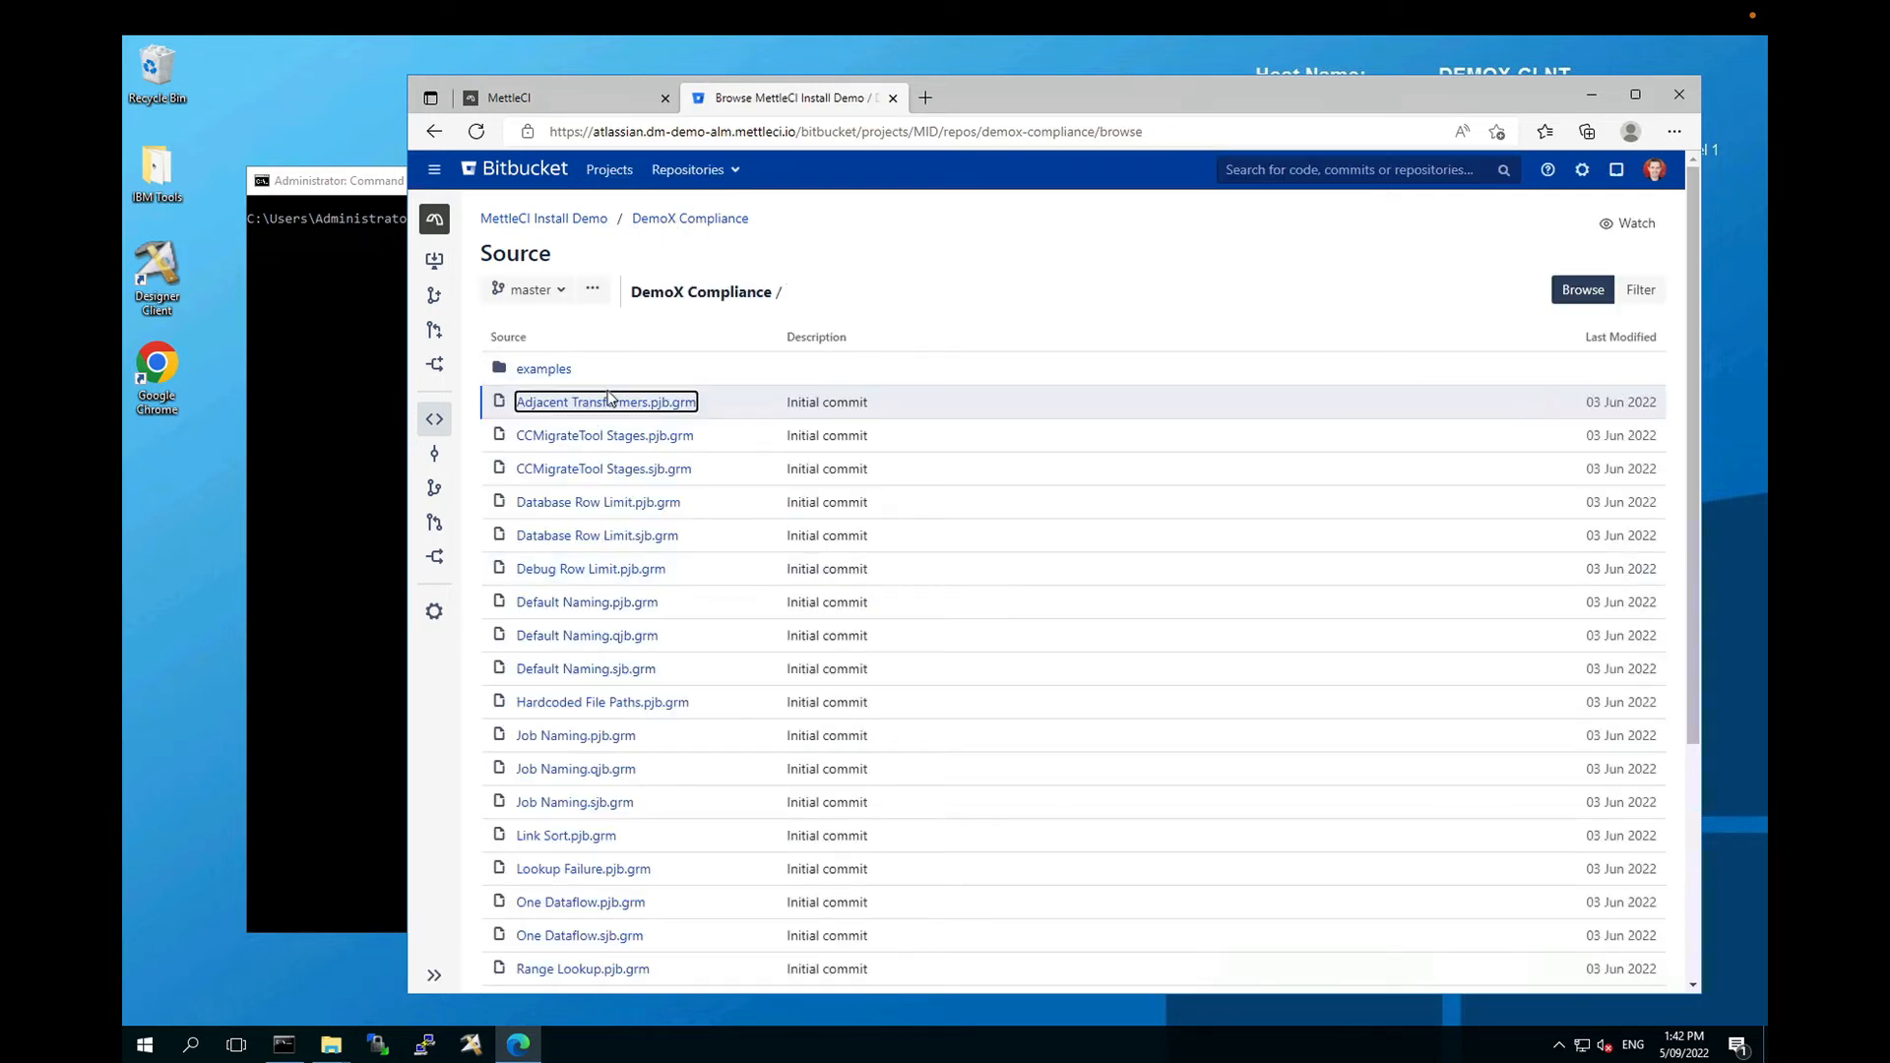
Step: Browse the examples folder's .grm rules, then return to the MettleCI Install Demo repository list
scroll(1701, 536, down, 4)
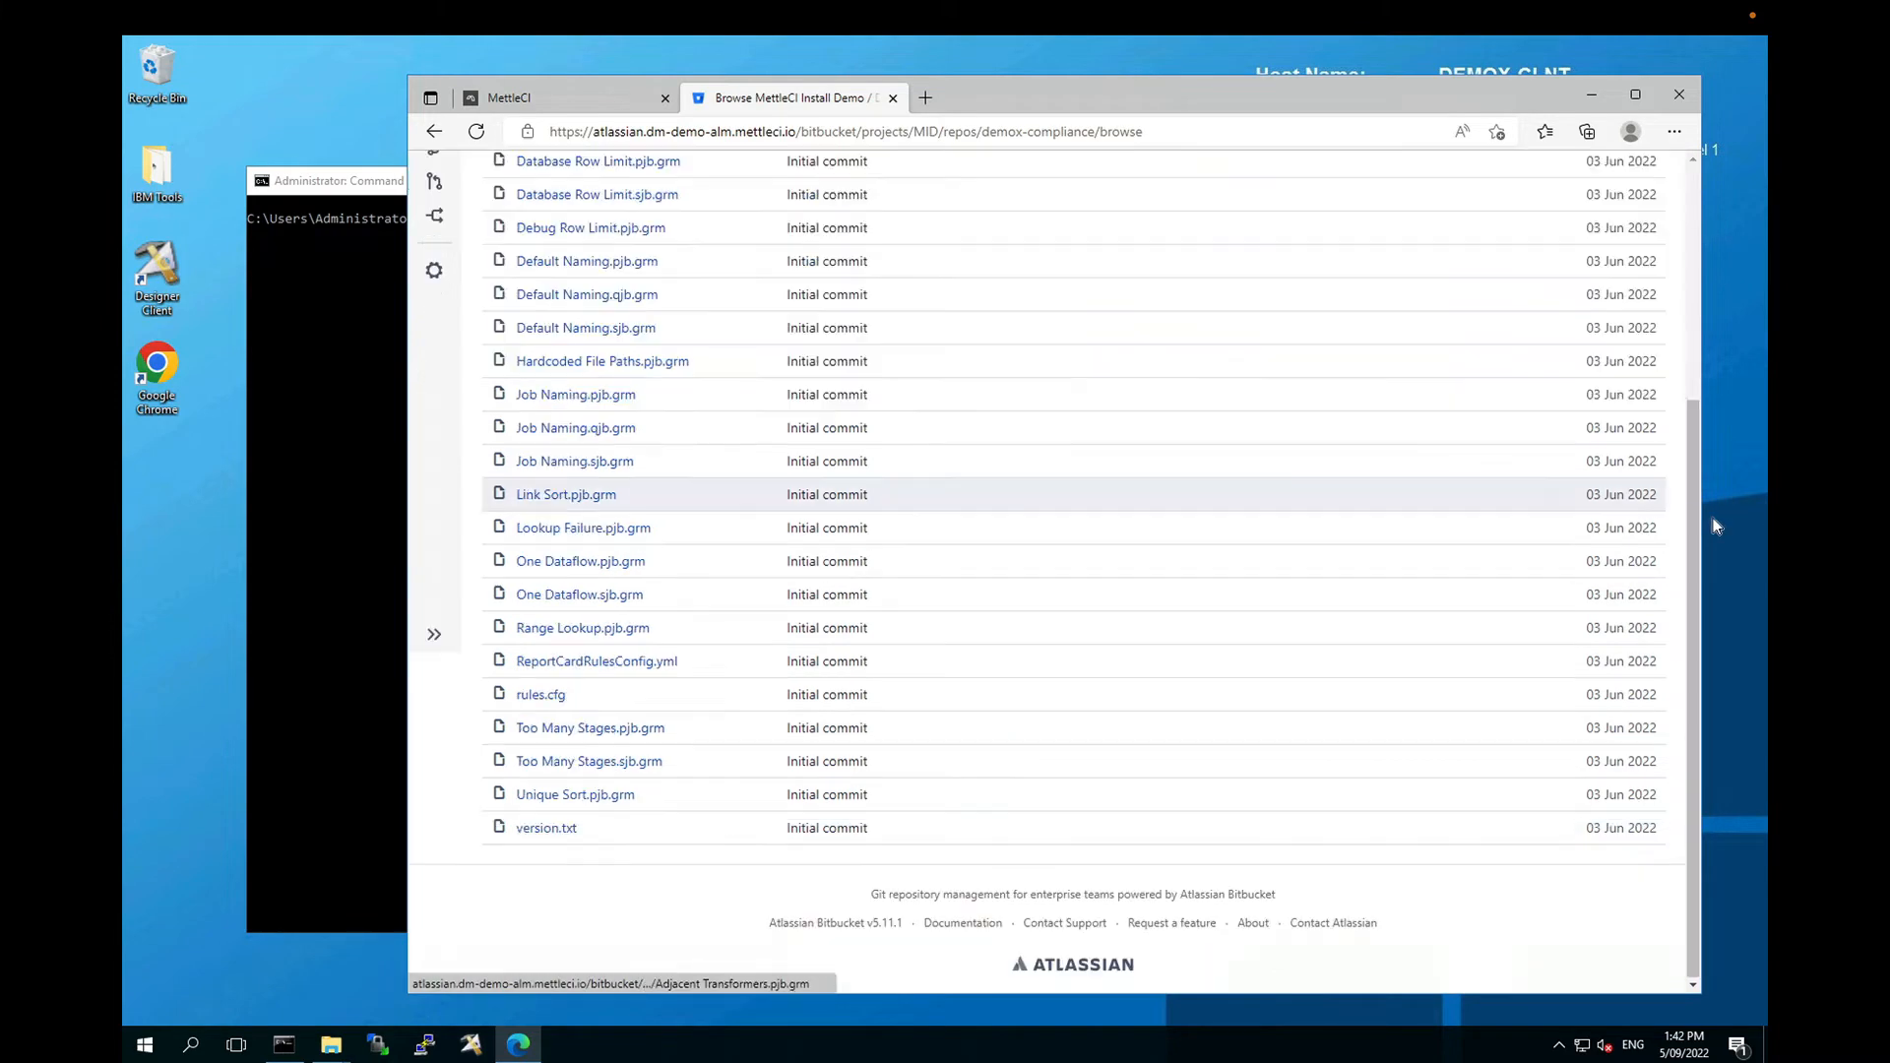
drag(1693, 510, 1692, 240)
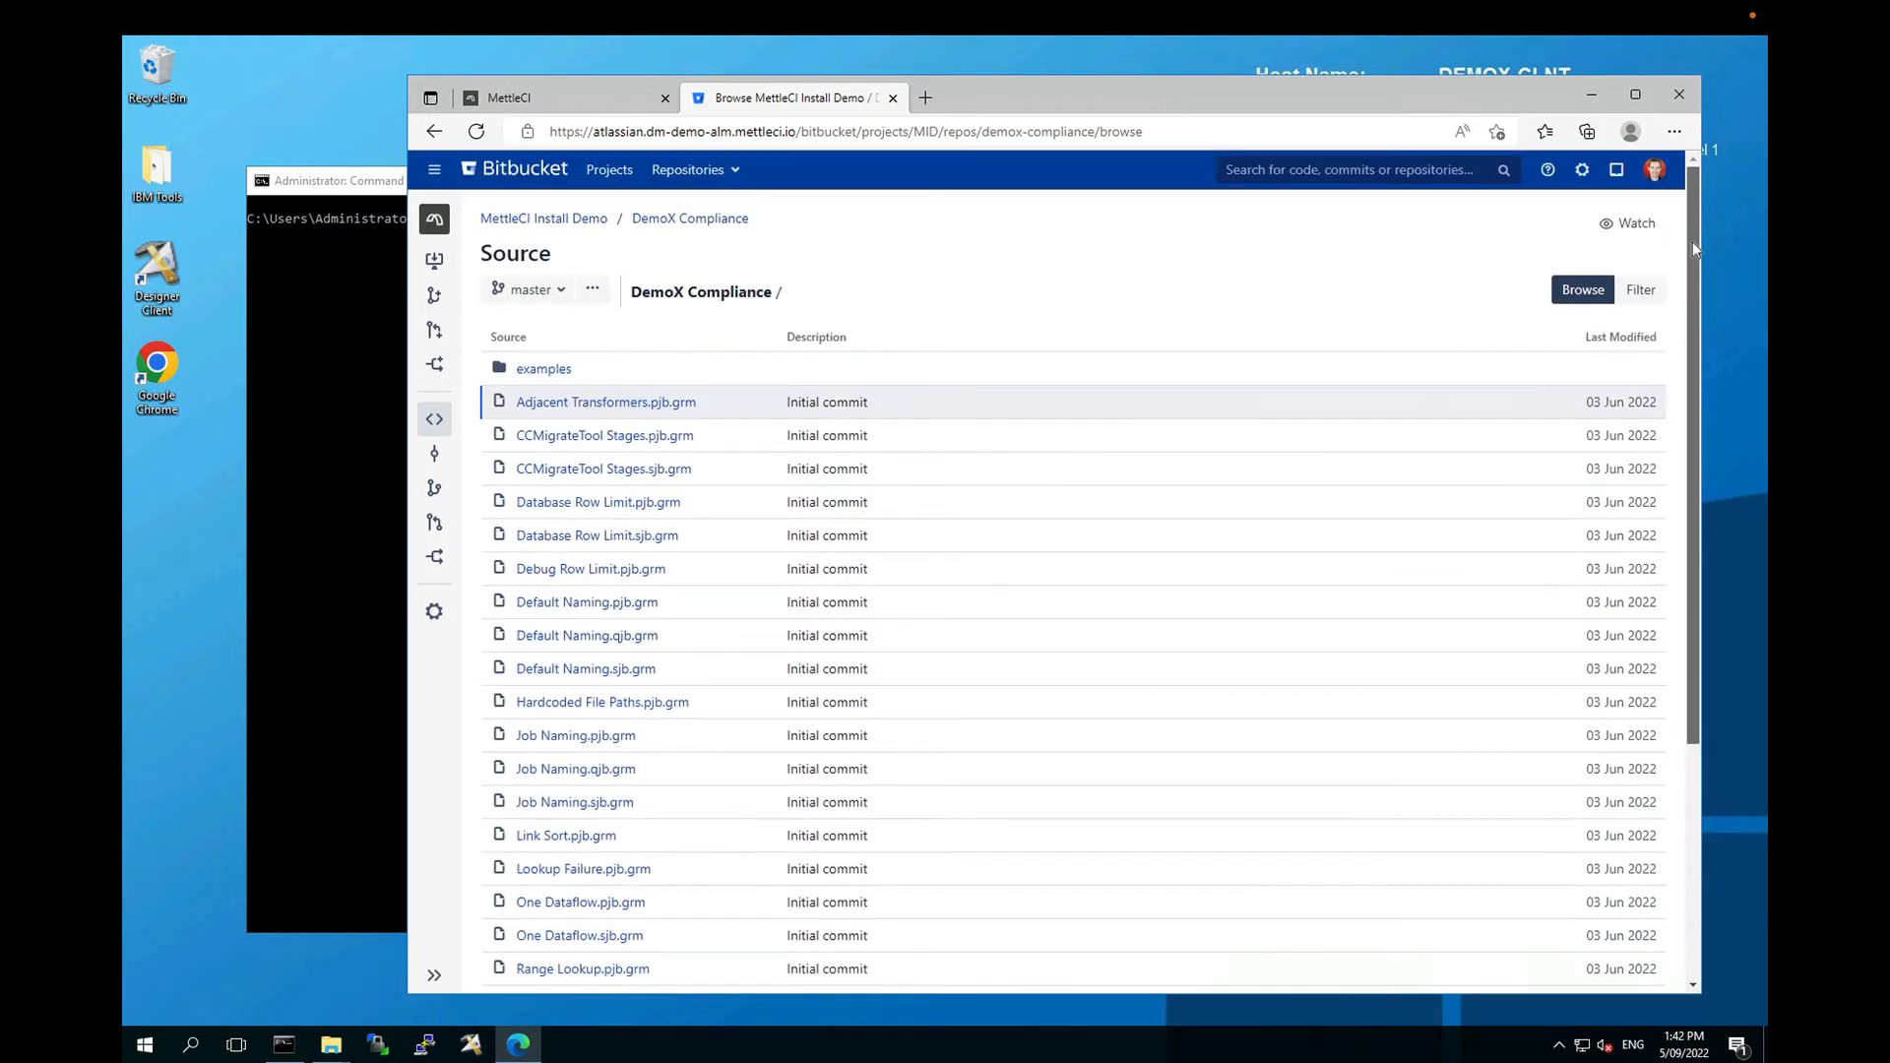
click(557, 372)
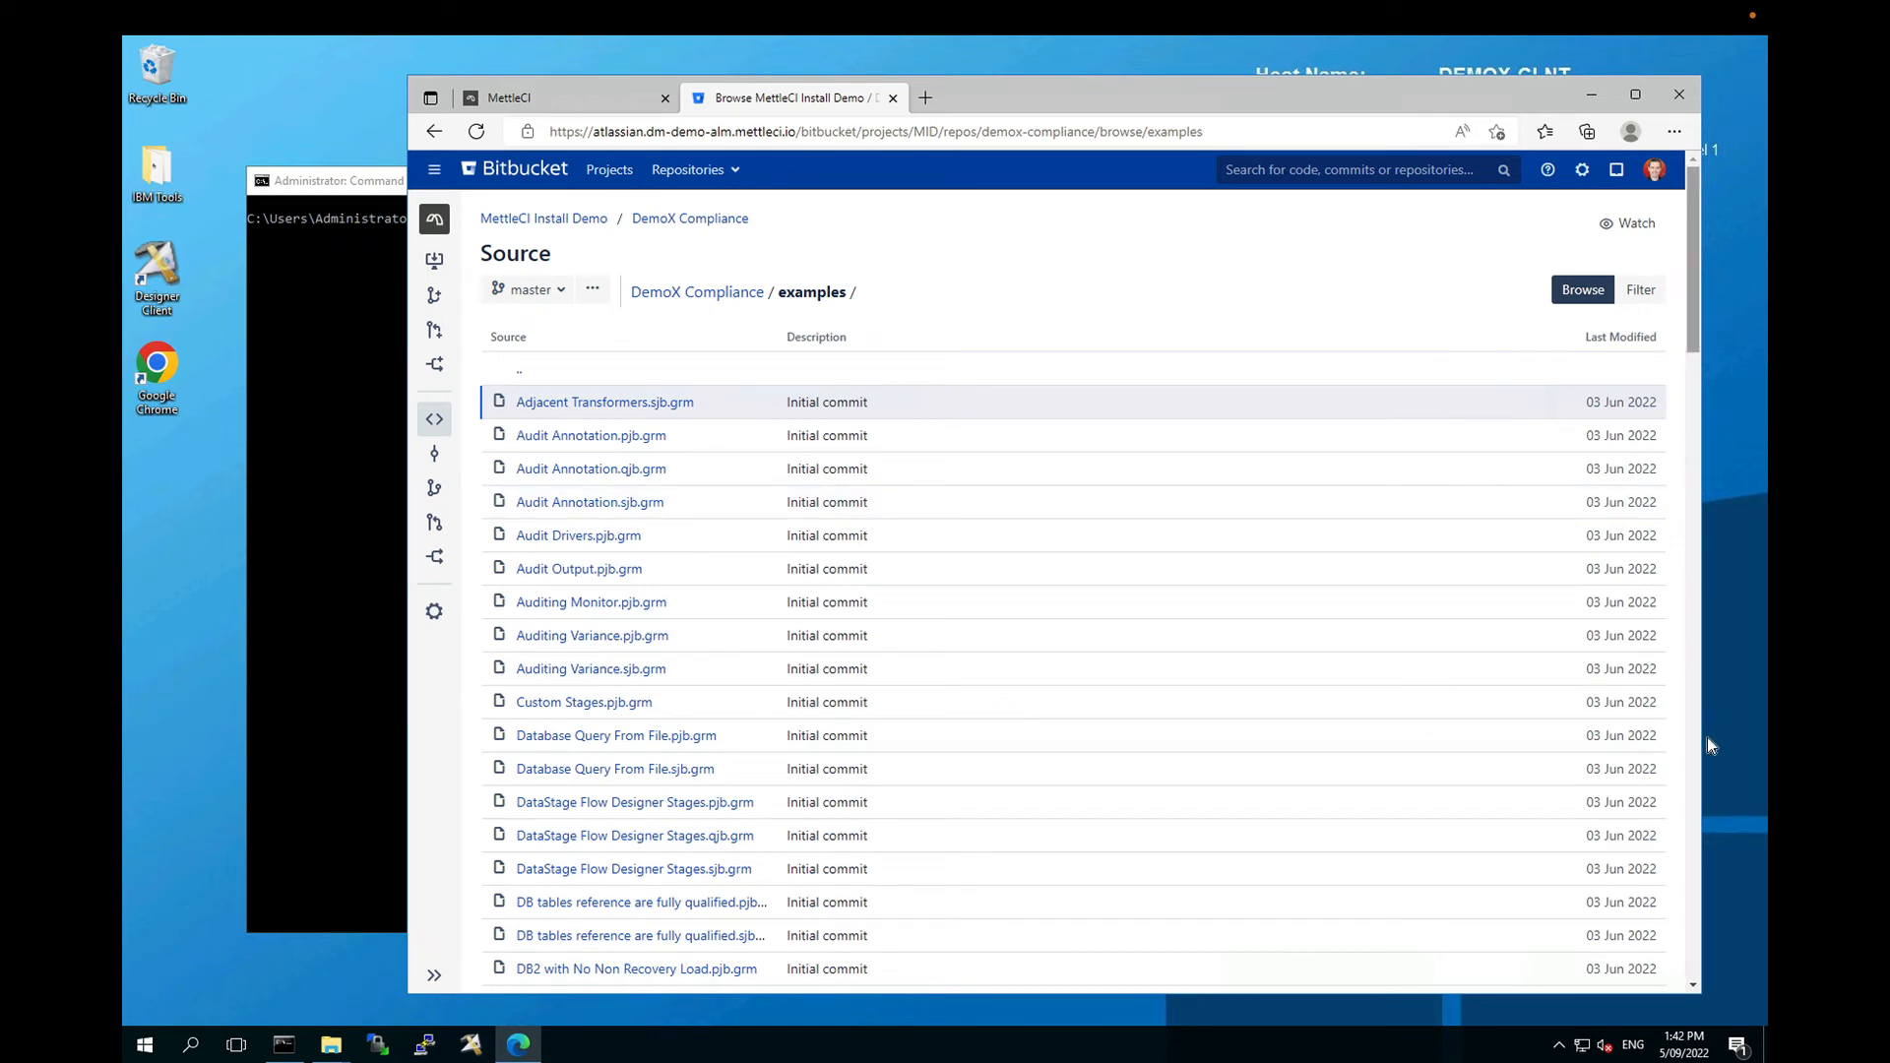
drag(1707, 738, 1705, 173)
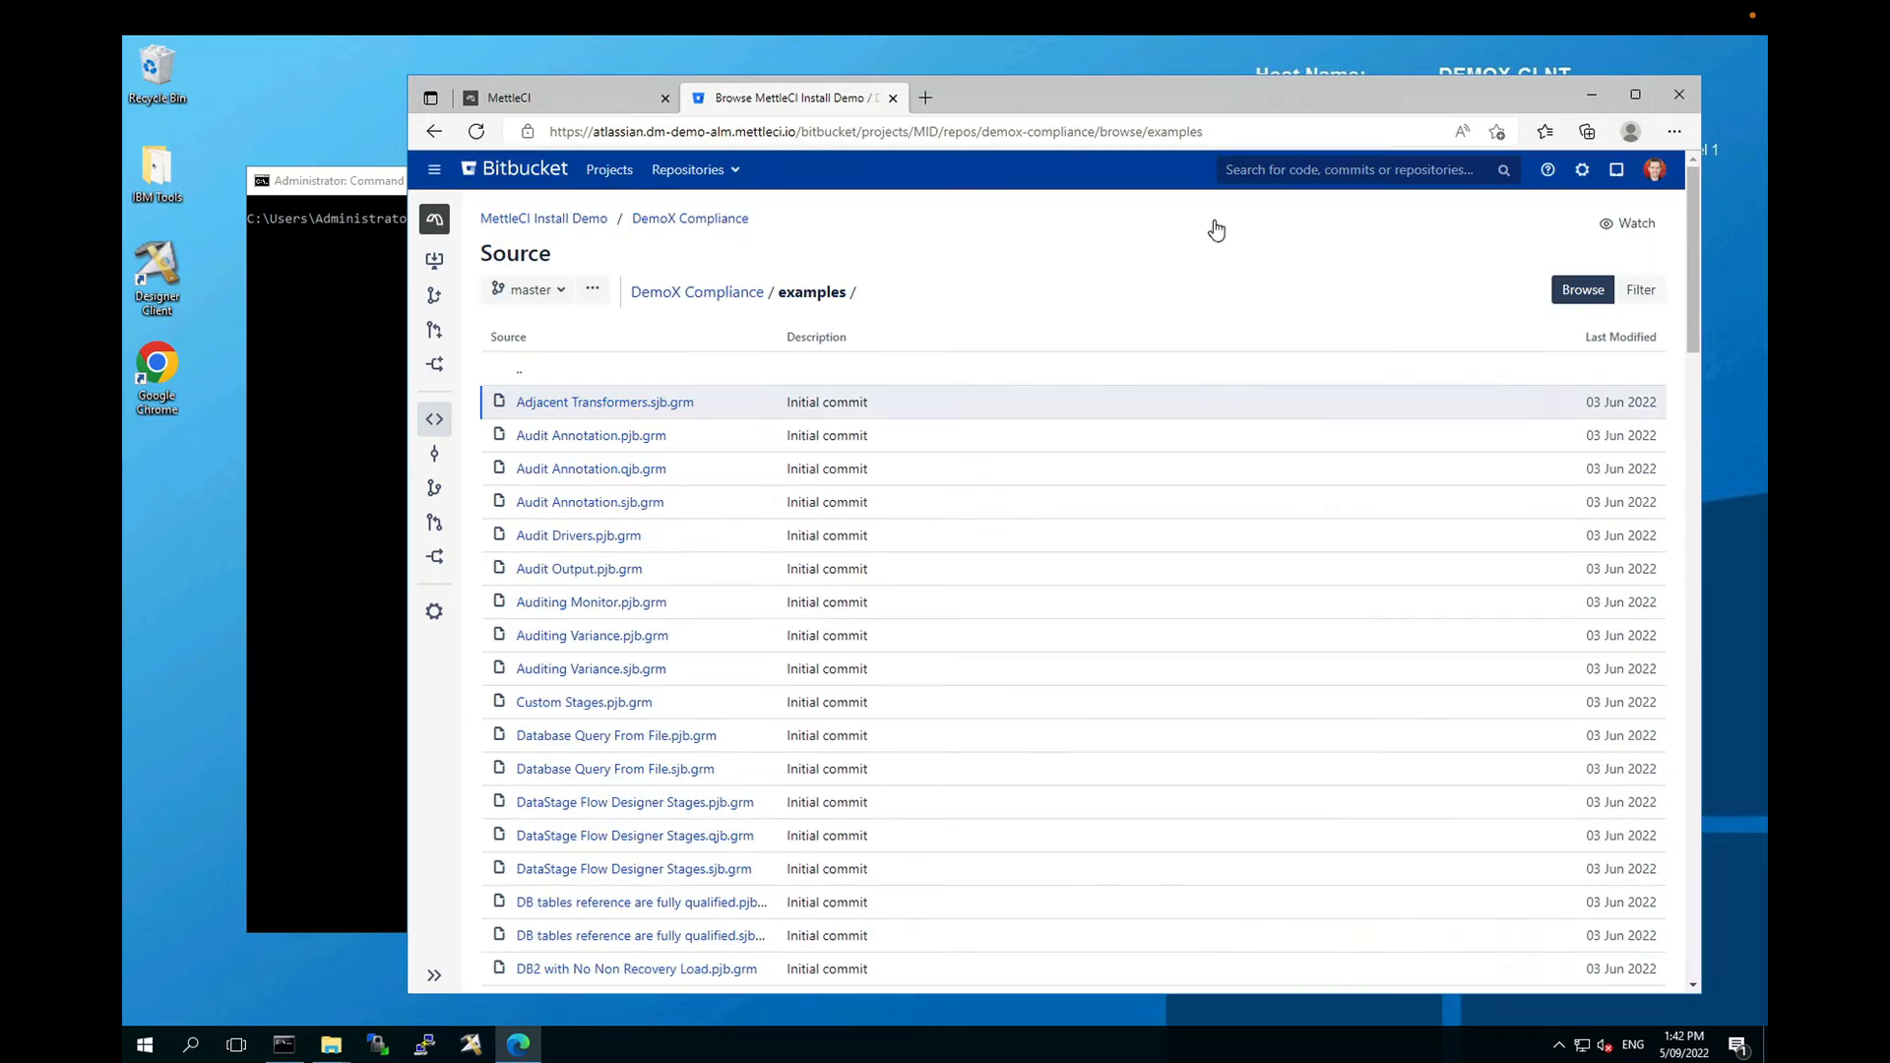
click(724, 299)
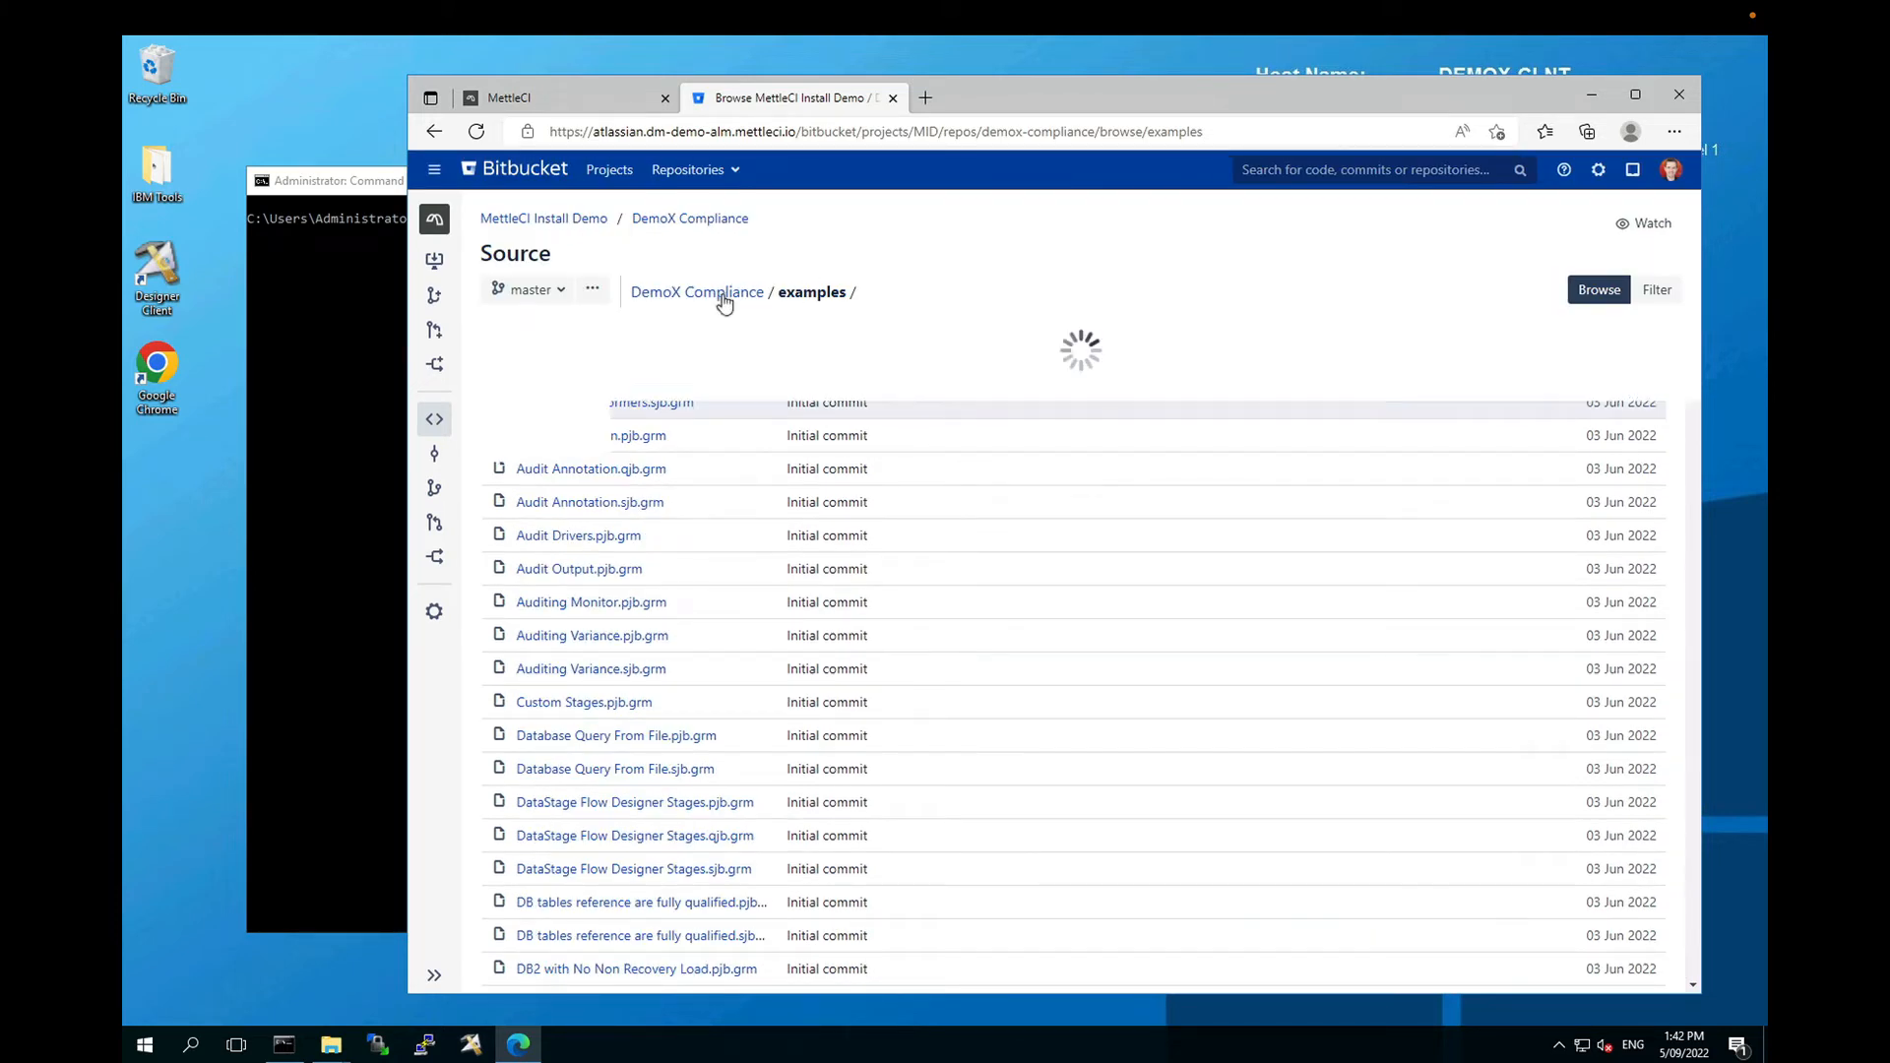
double_click(724, 295)
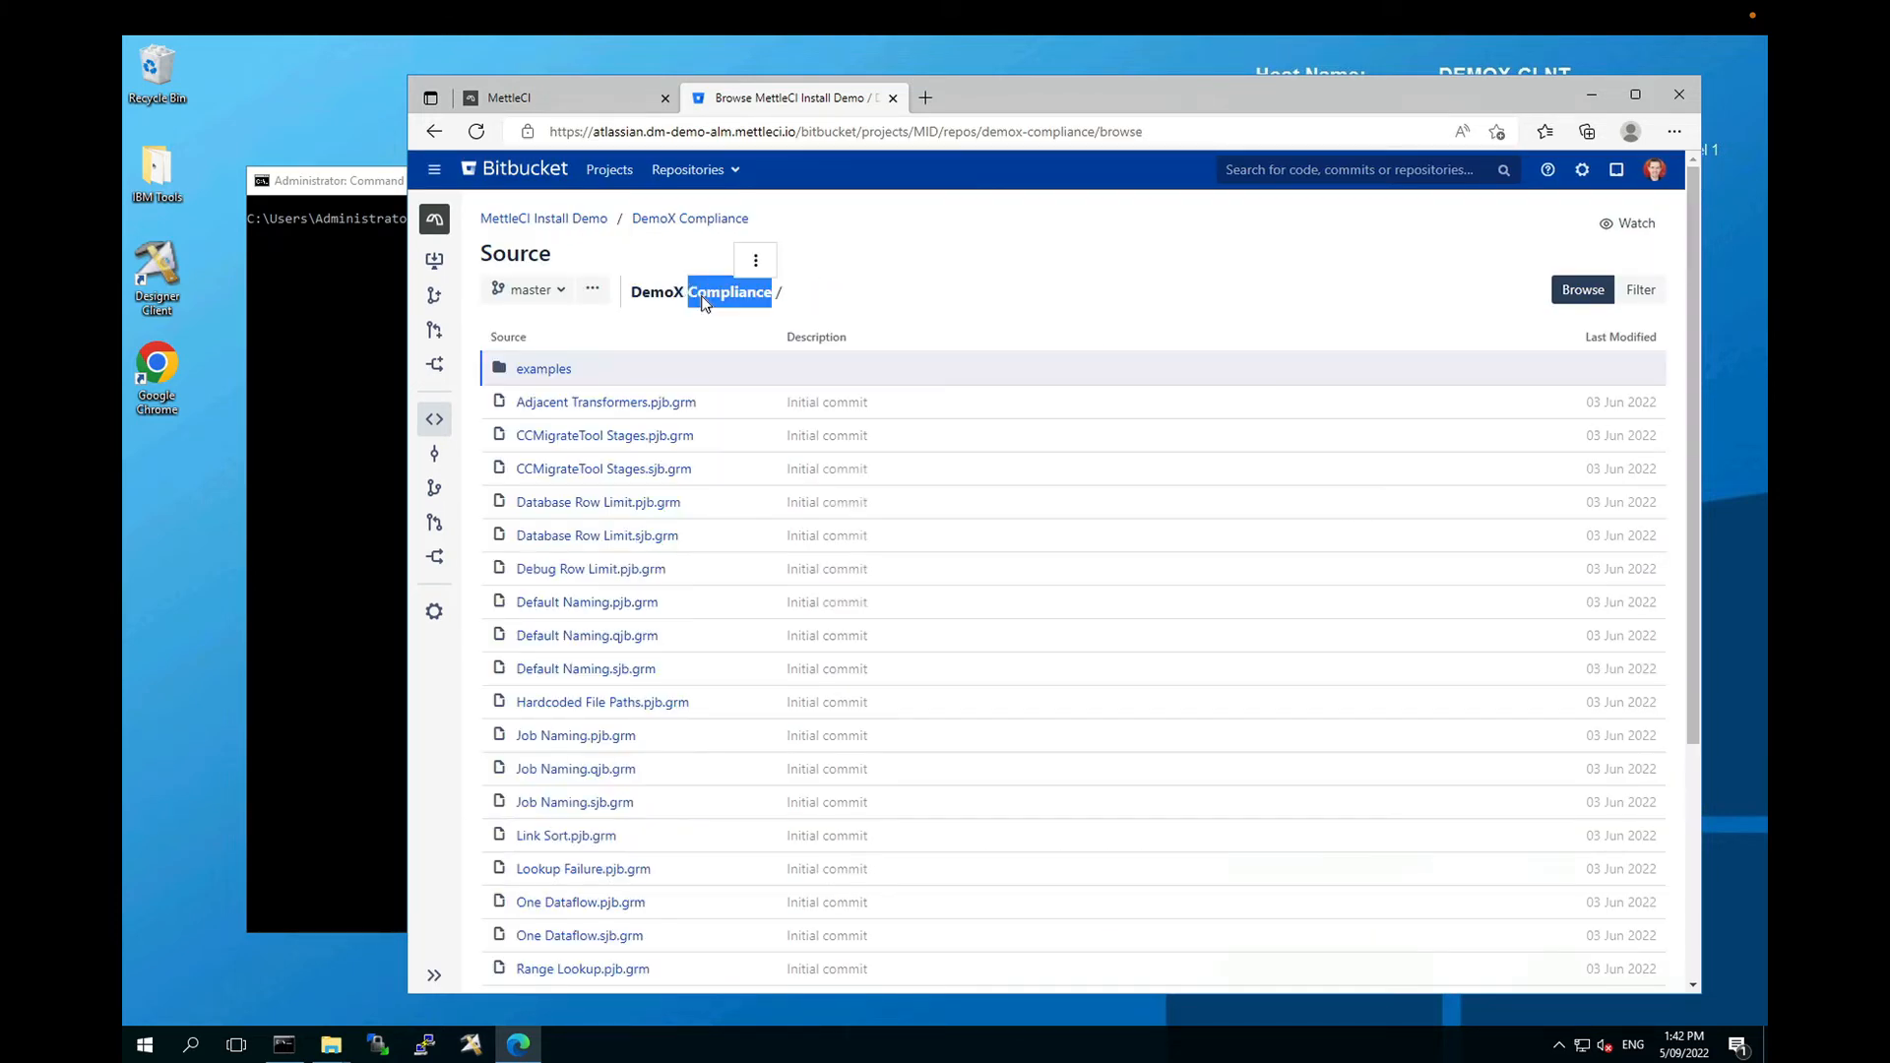
click(571, 220)
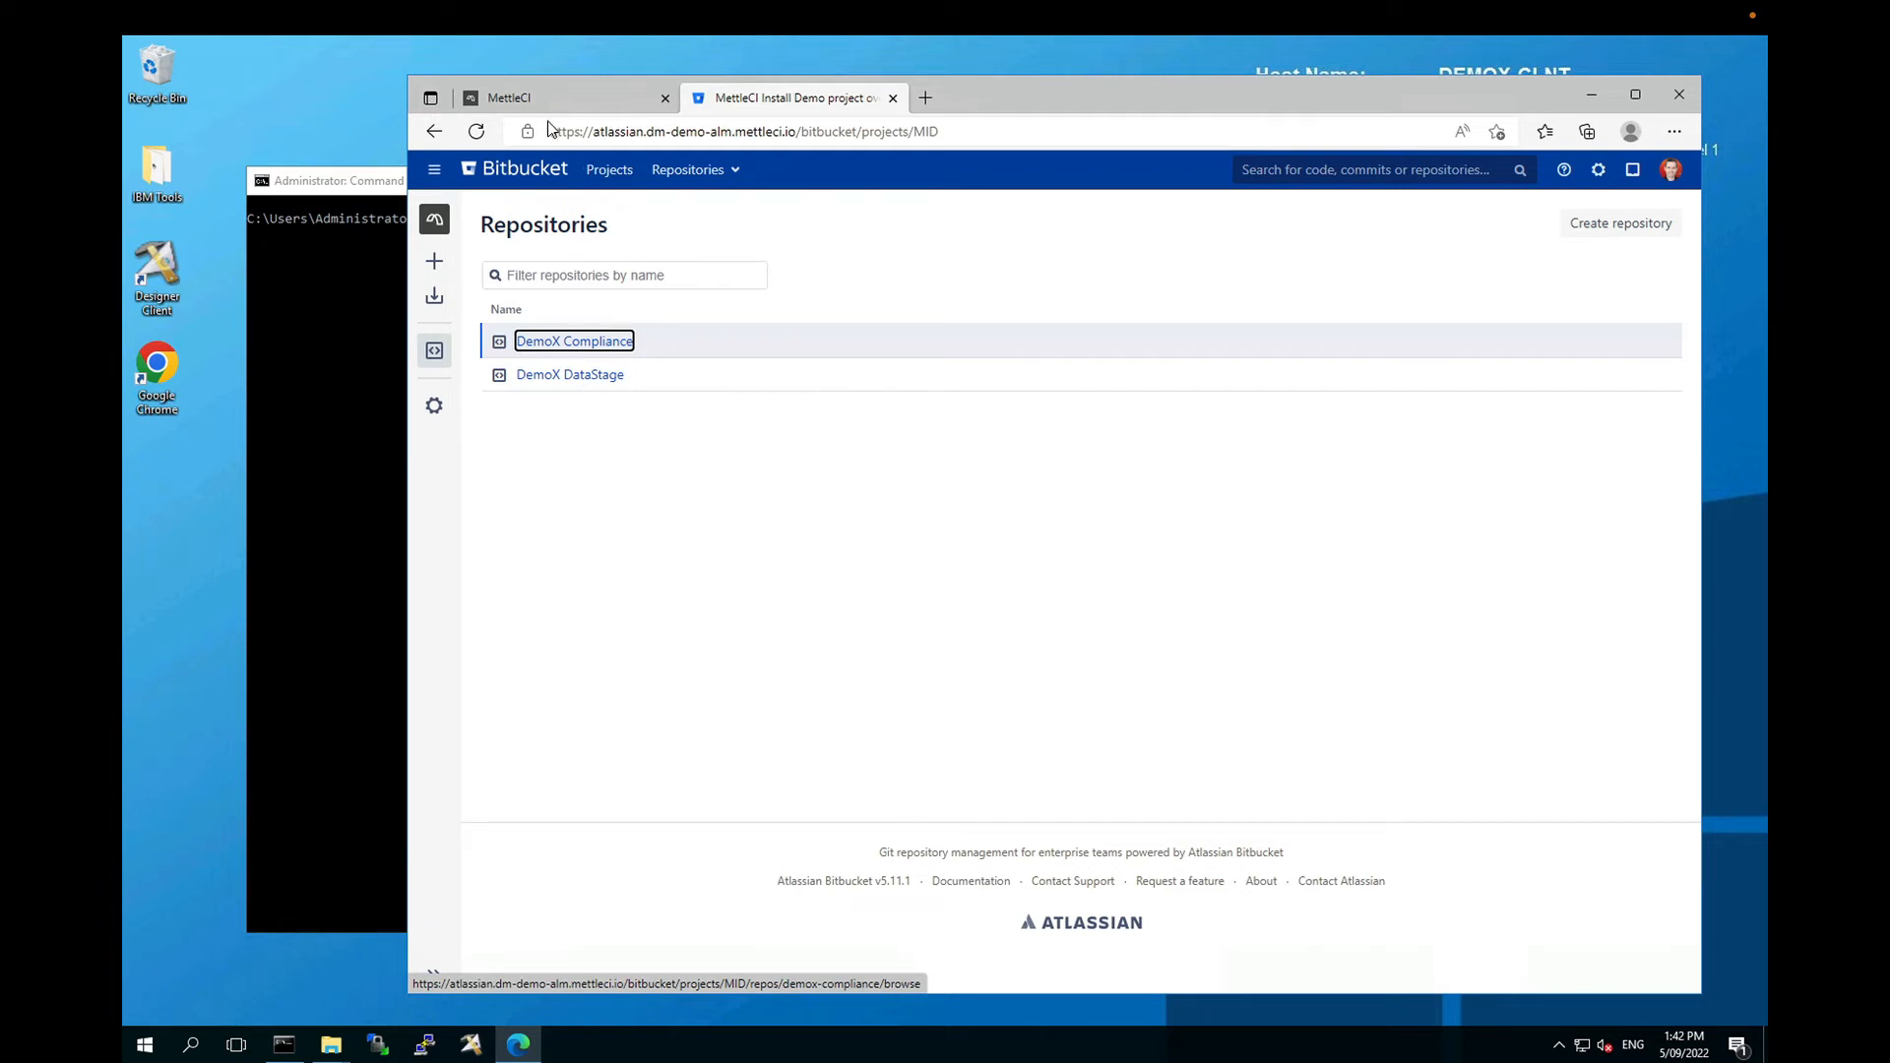
Step: Copy the DemoX DataStage SSH clone URL and return to the MettleCI project registration form
click(583, 376)
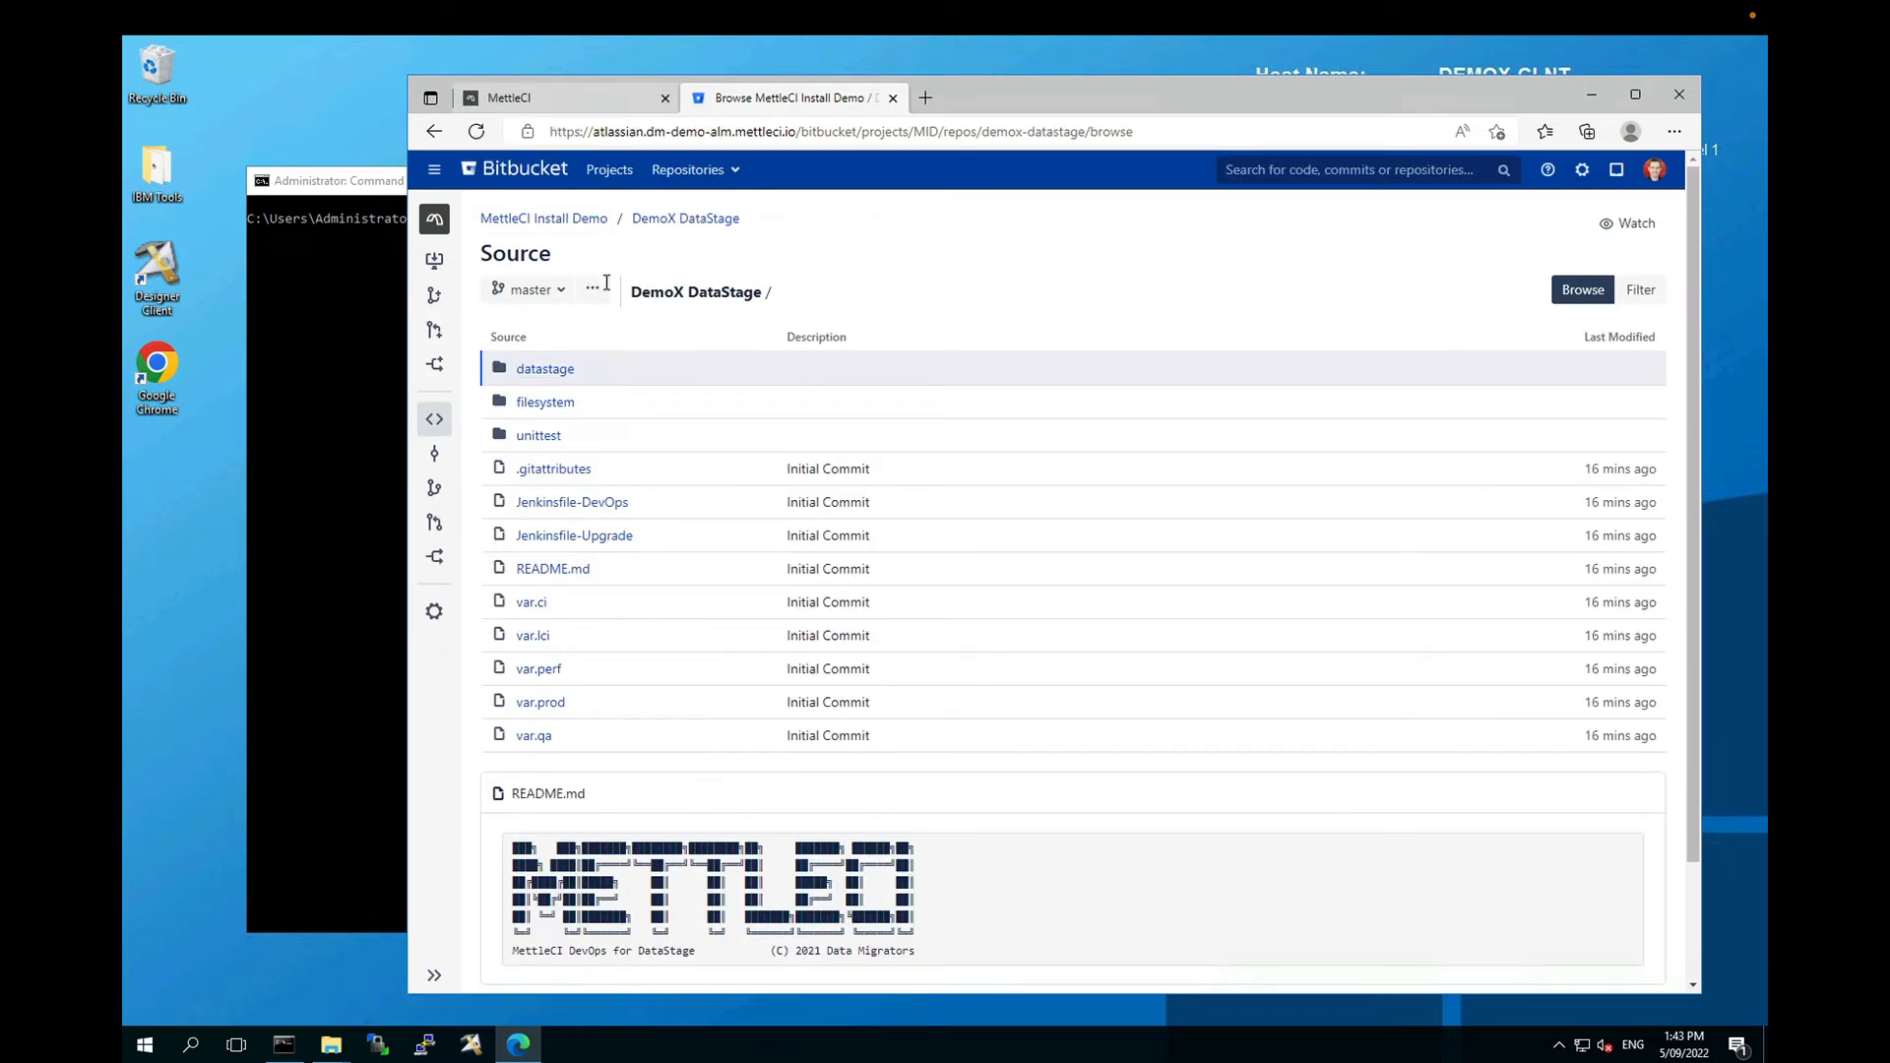
click(433, 263)
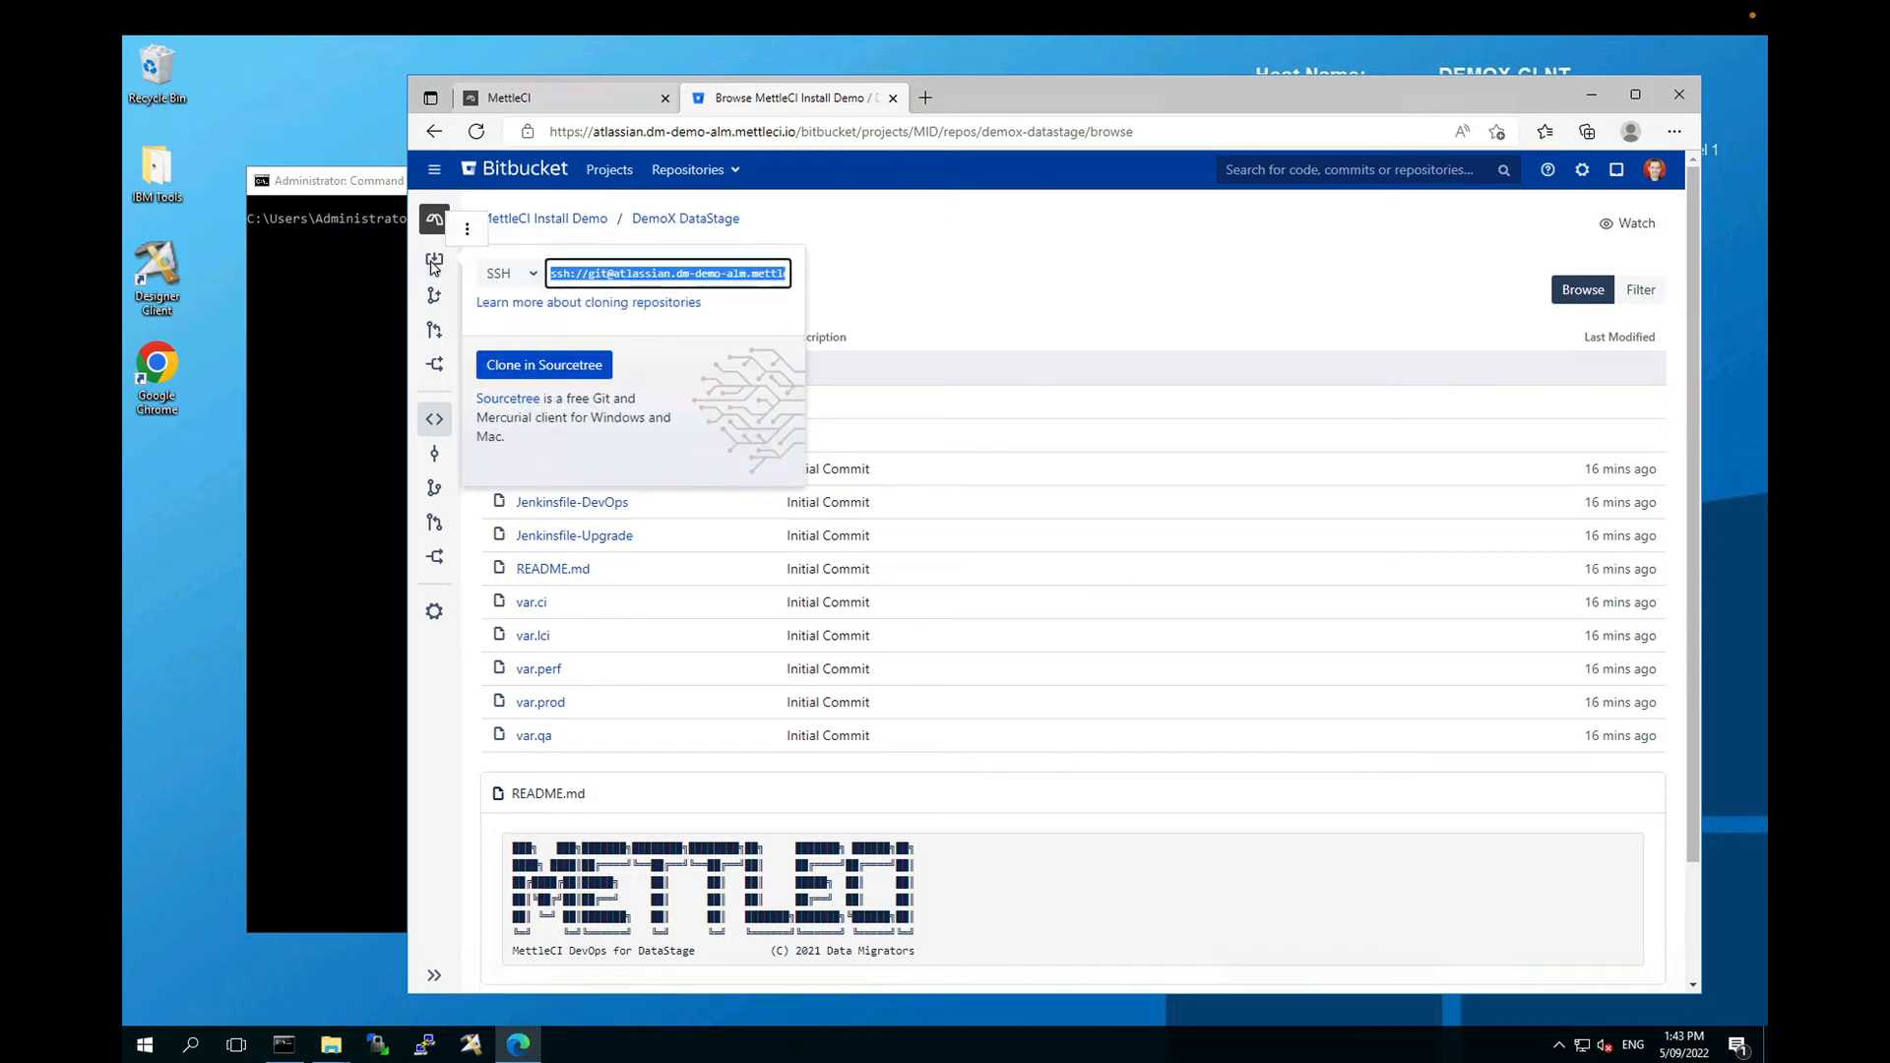
right_click(611, 282)
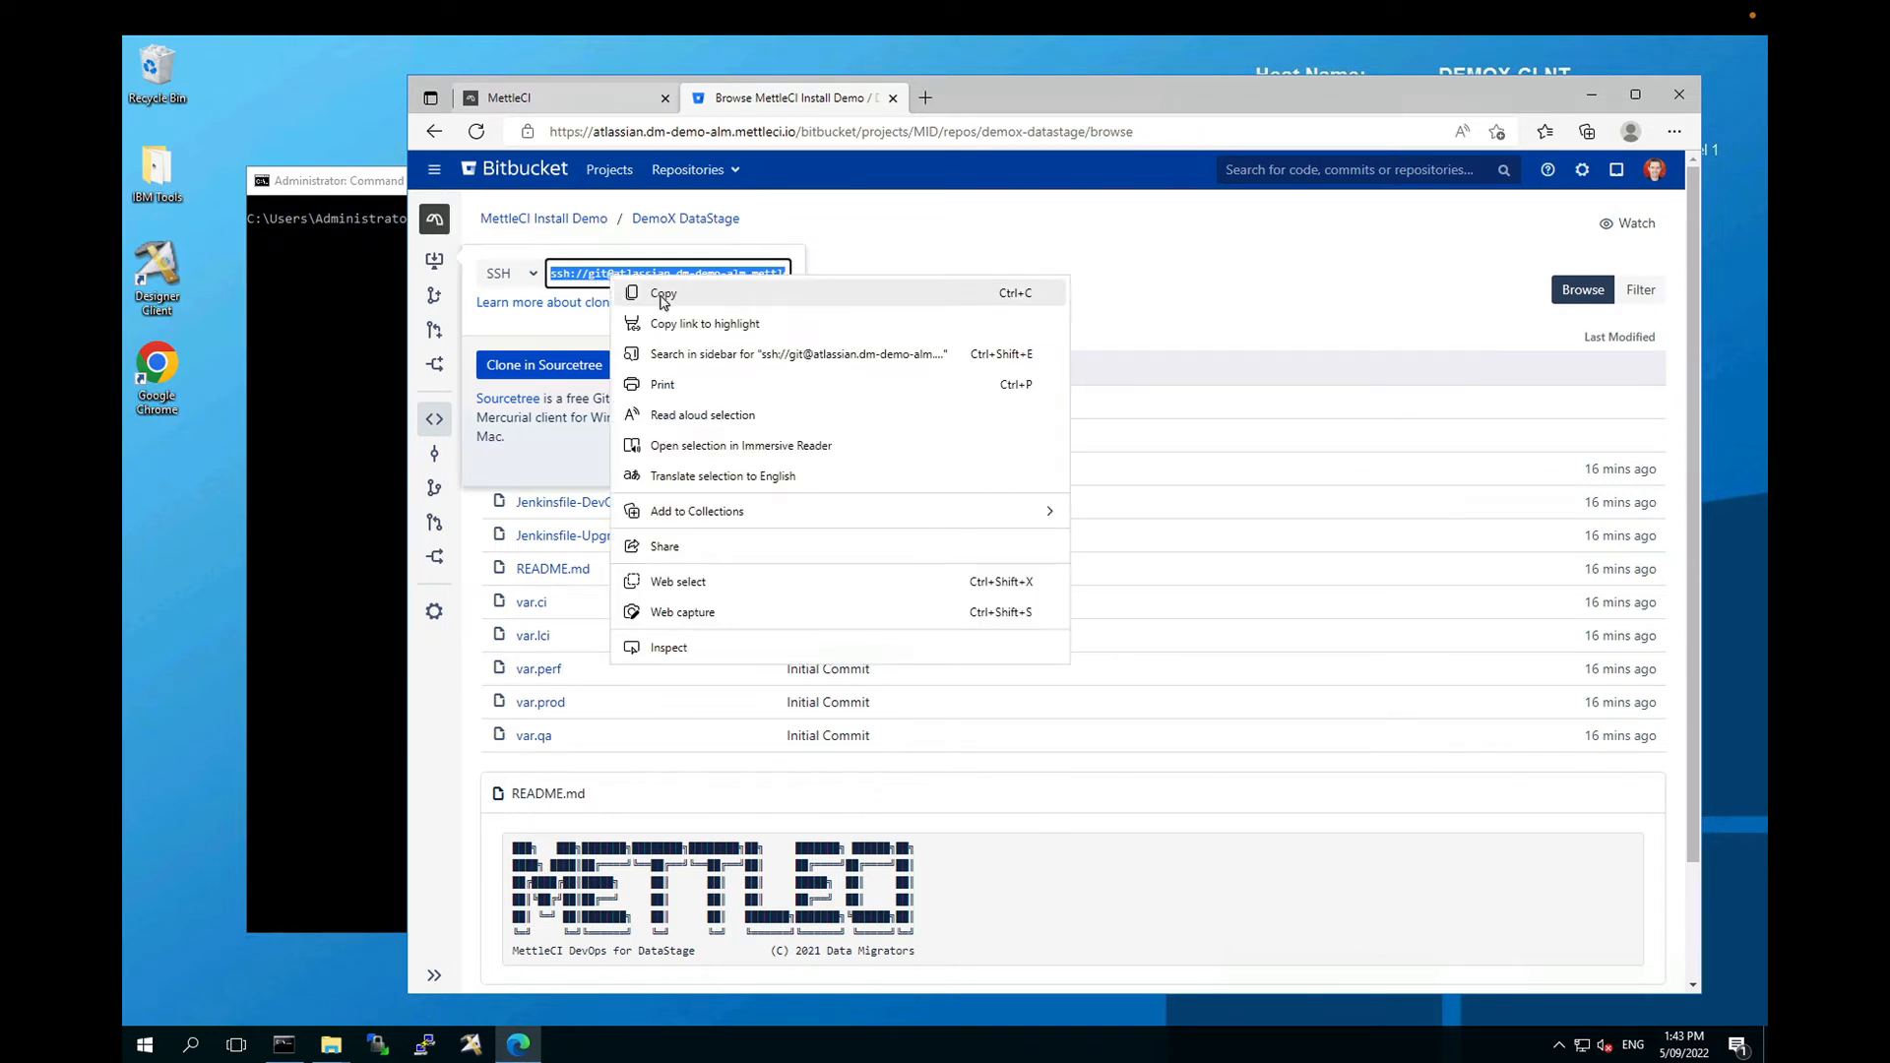
click(662, 294)
click(570, 97)
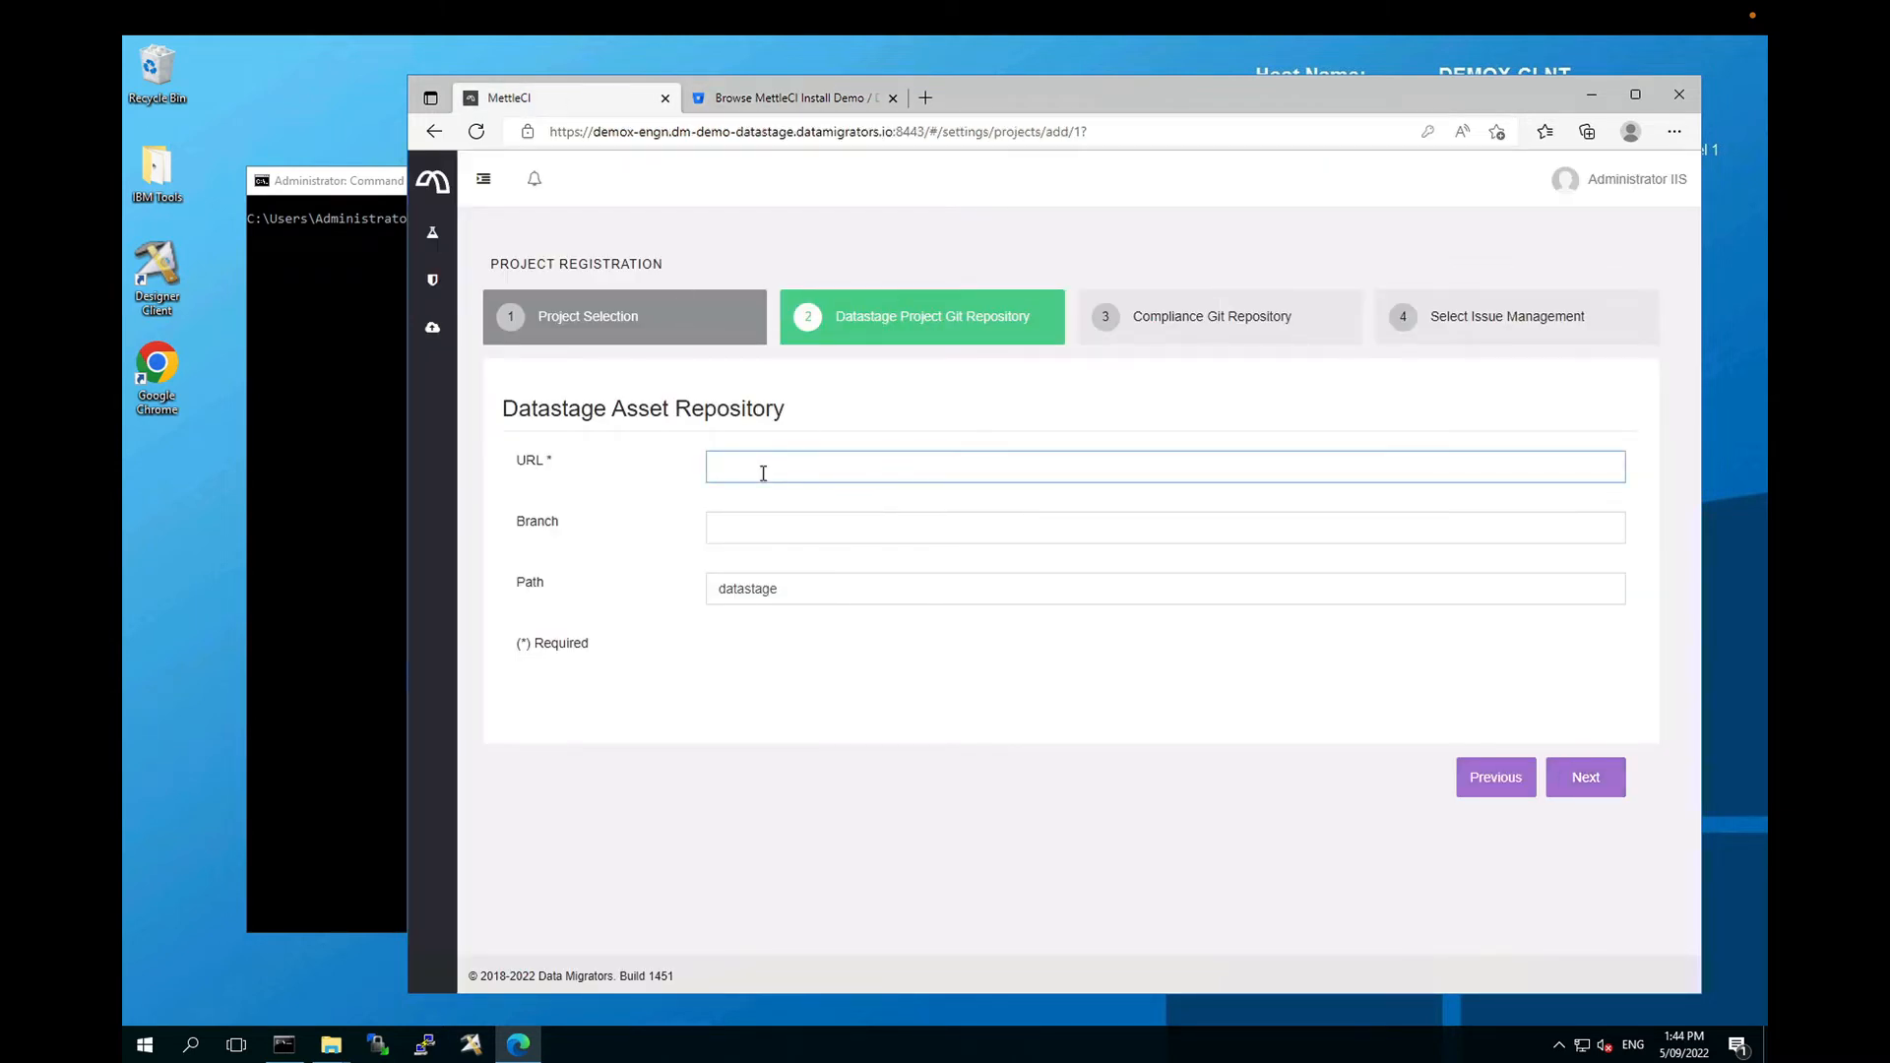
Step: Paste the SSH clone URL into the DataStage repository URL field
key(ctrl+v)
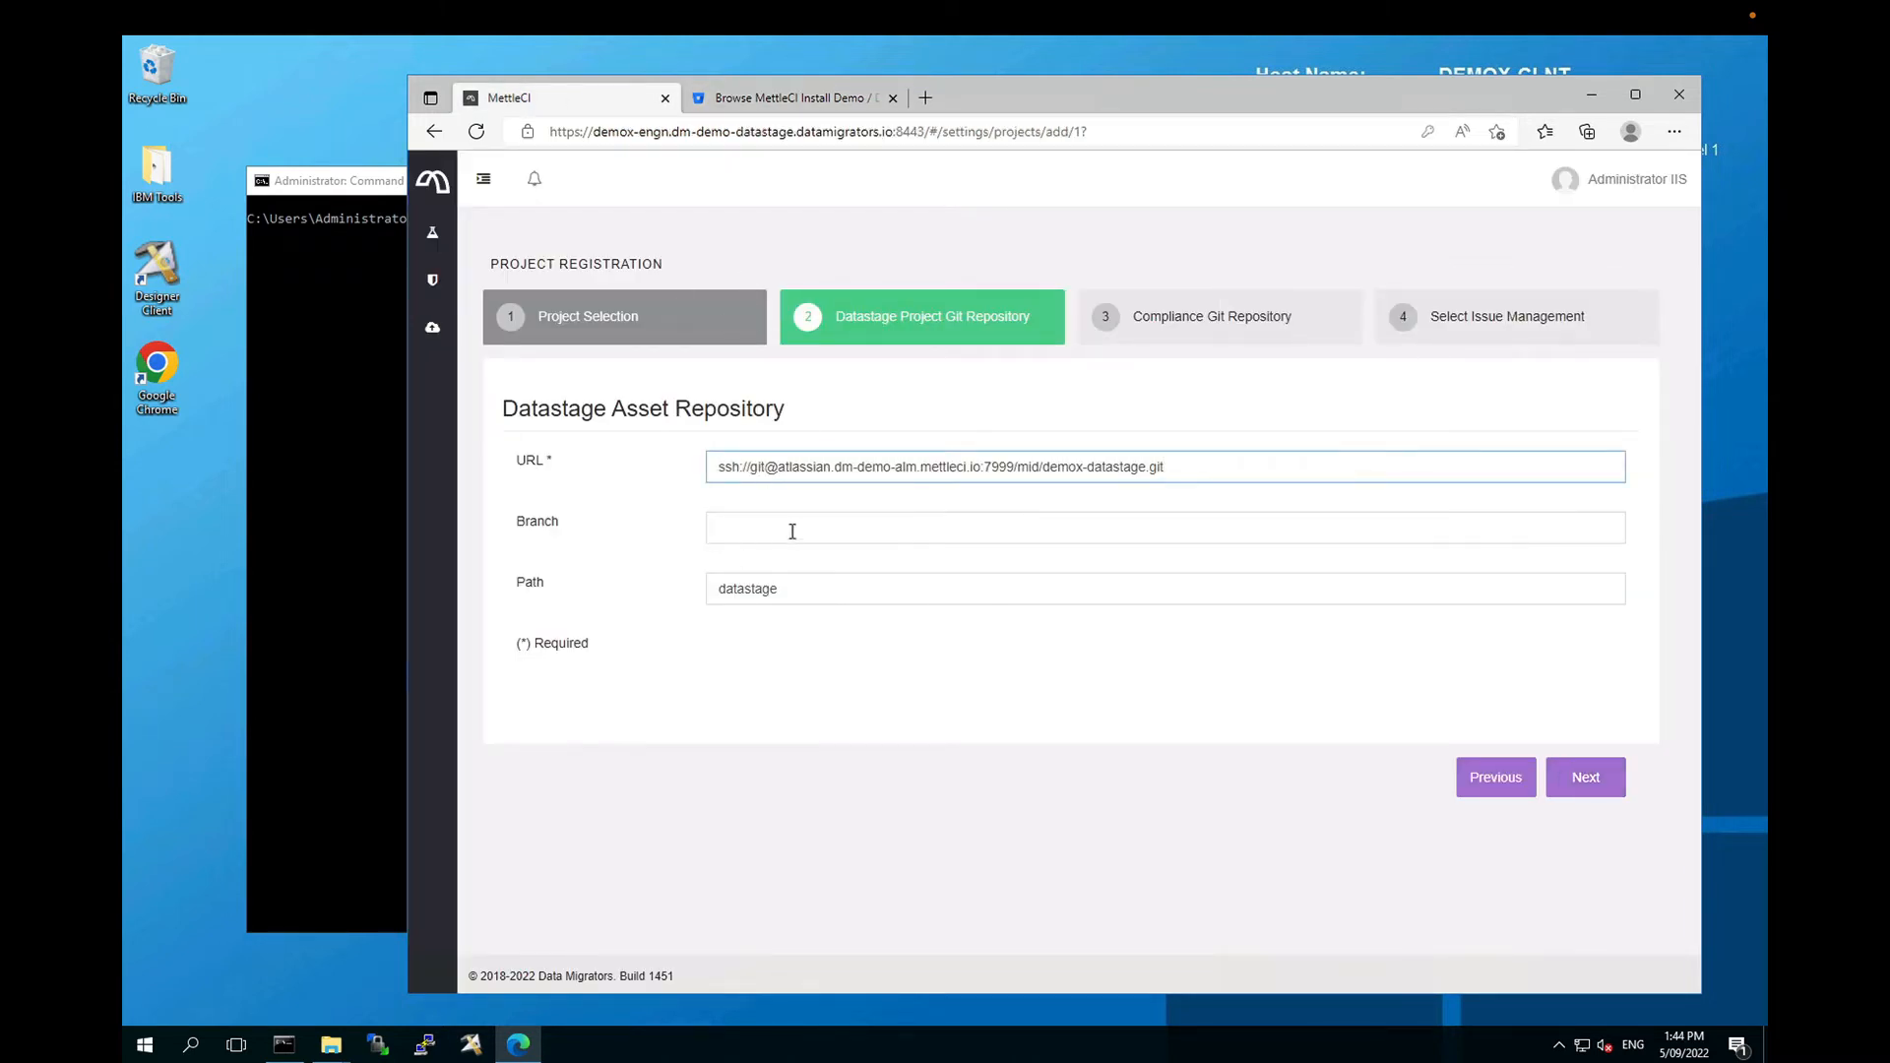
click(773, 98)
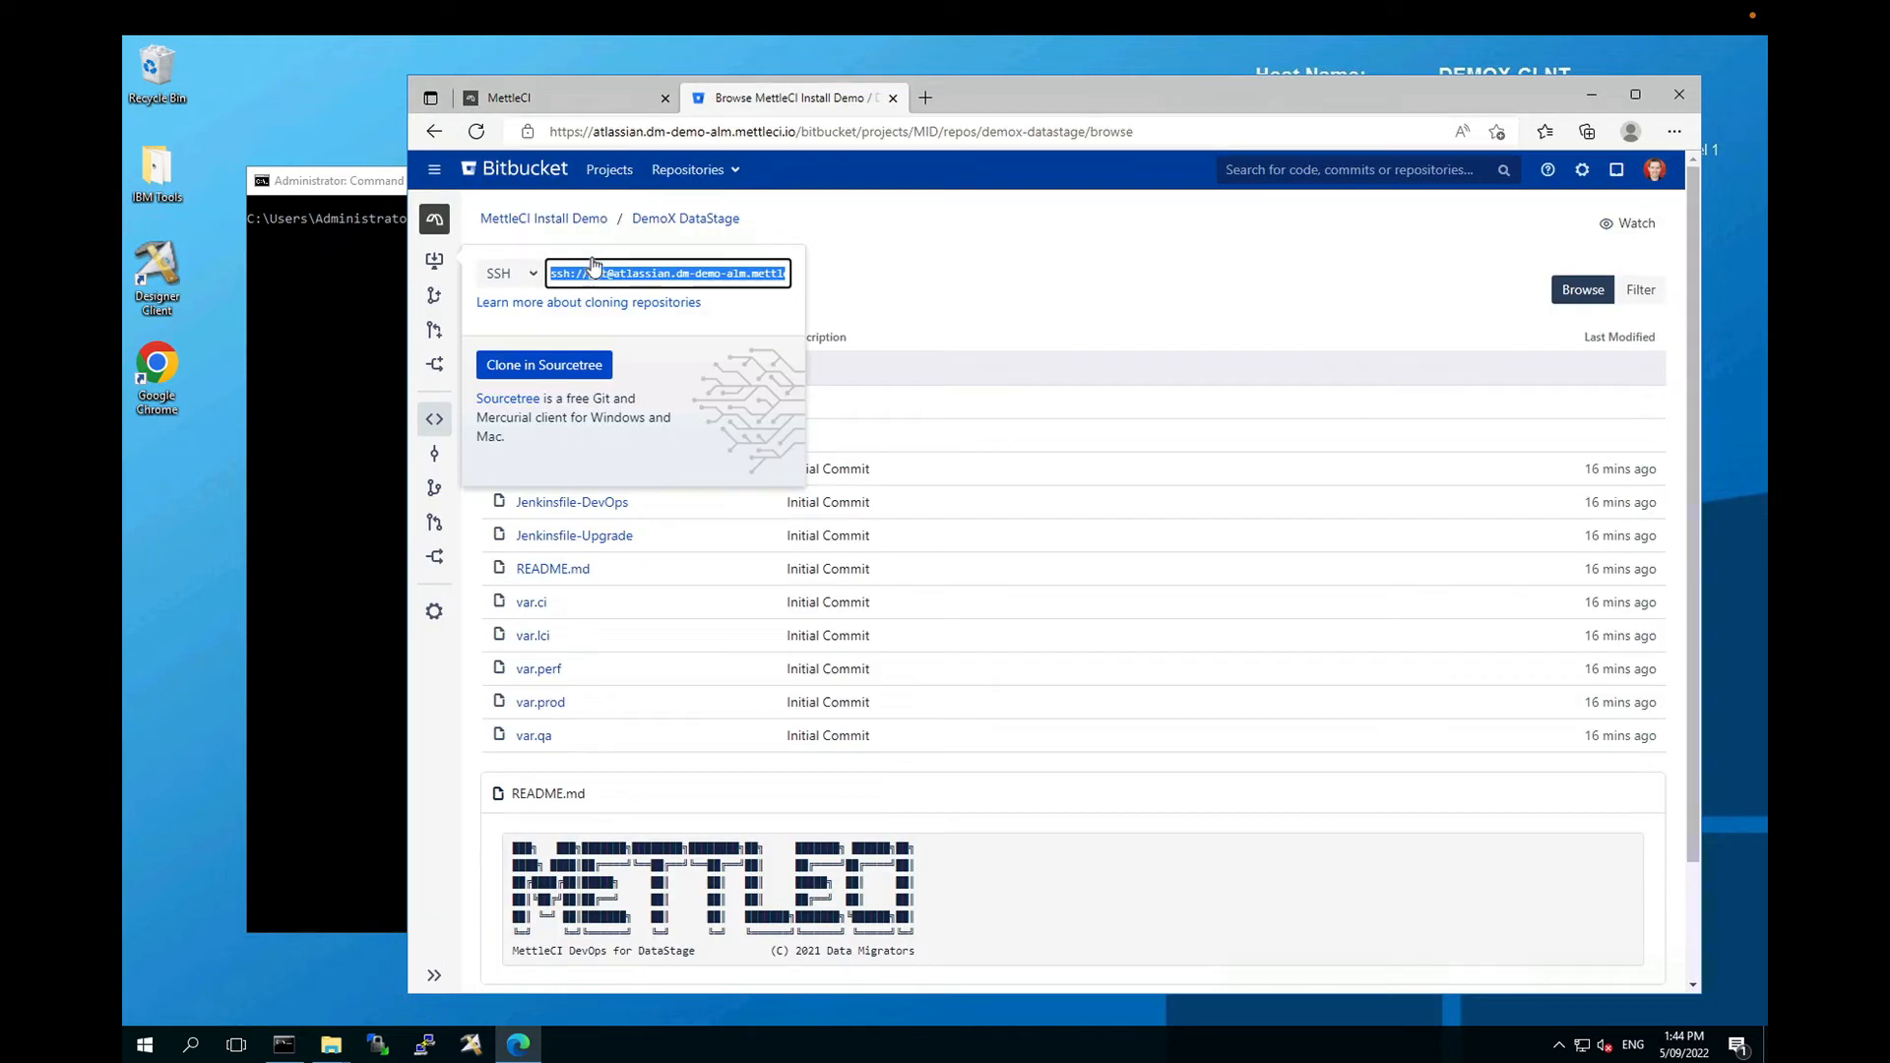
click(984, 289)
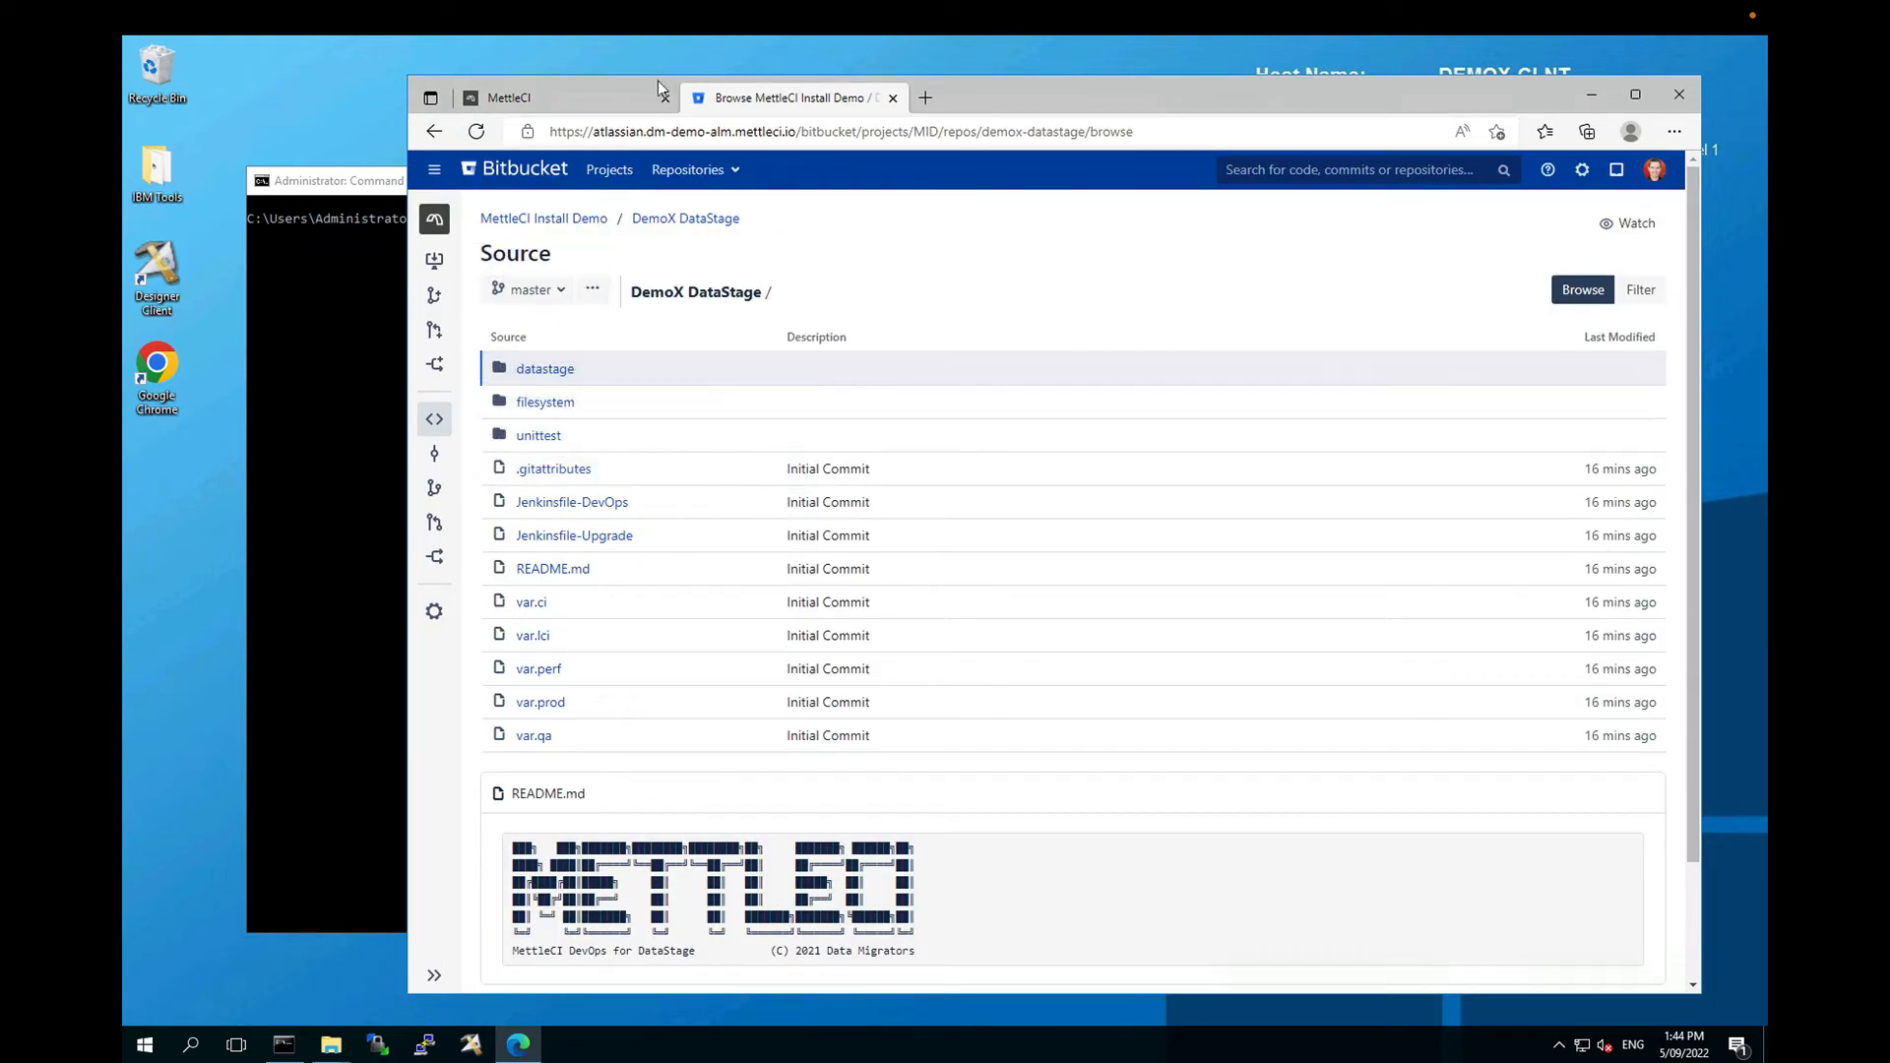
click(650, 94)
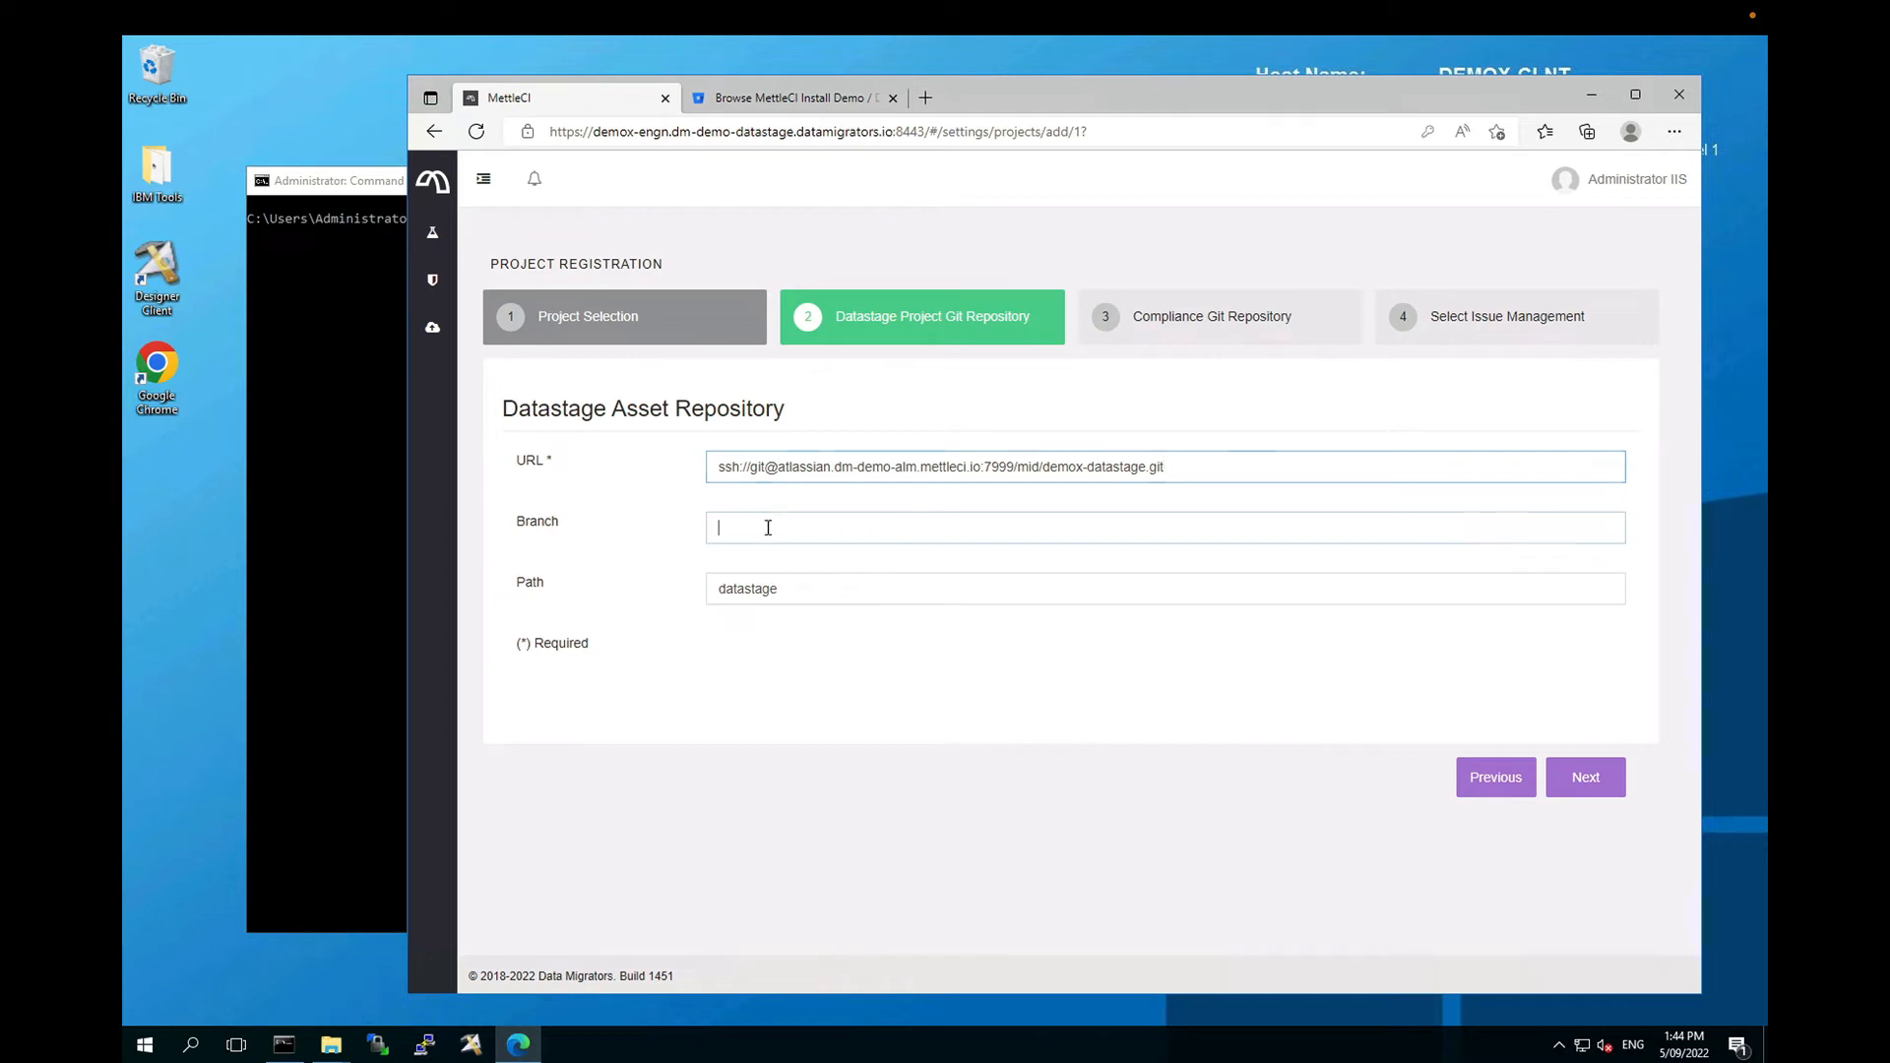
Step: Enter master as the branch and submit, which fails validation with Auth fail
text(master)
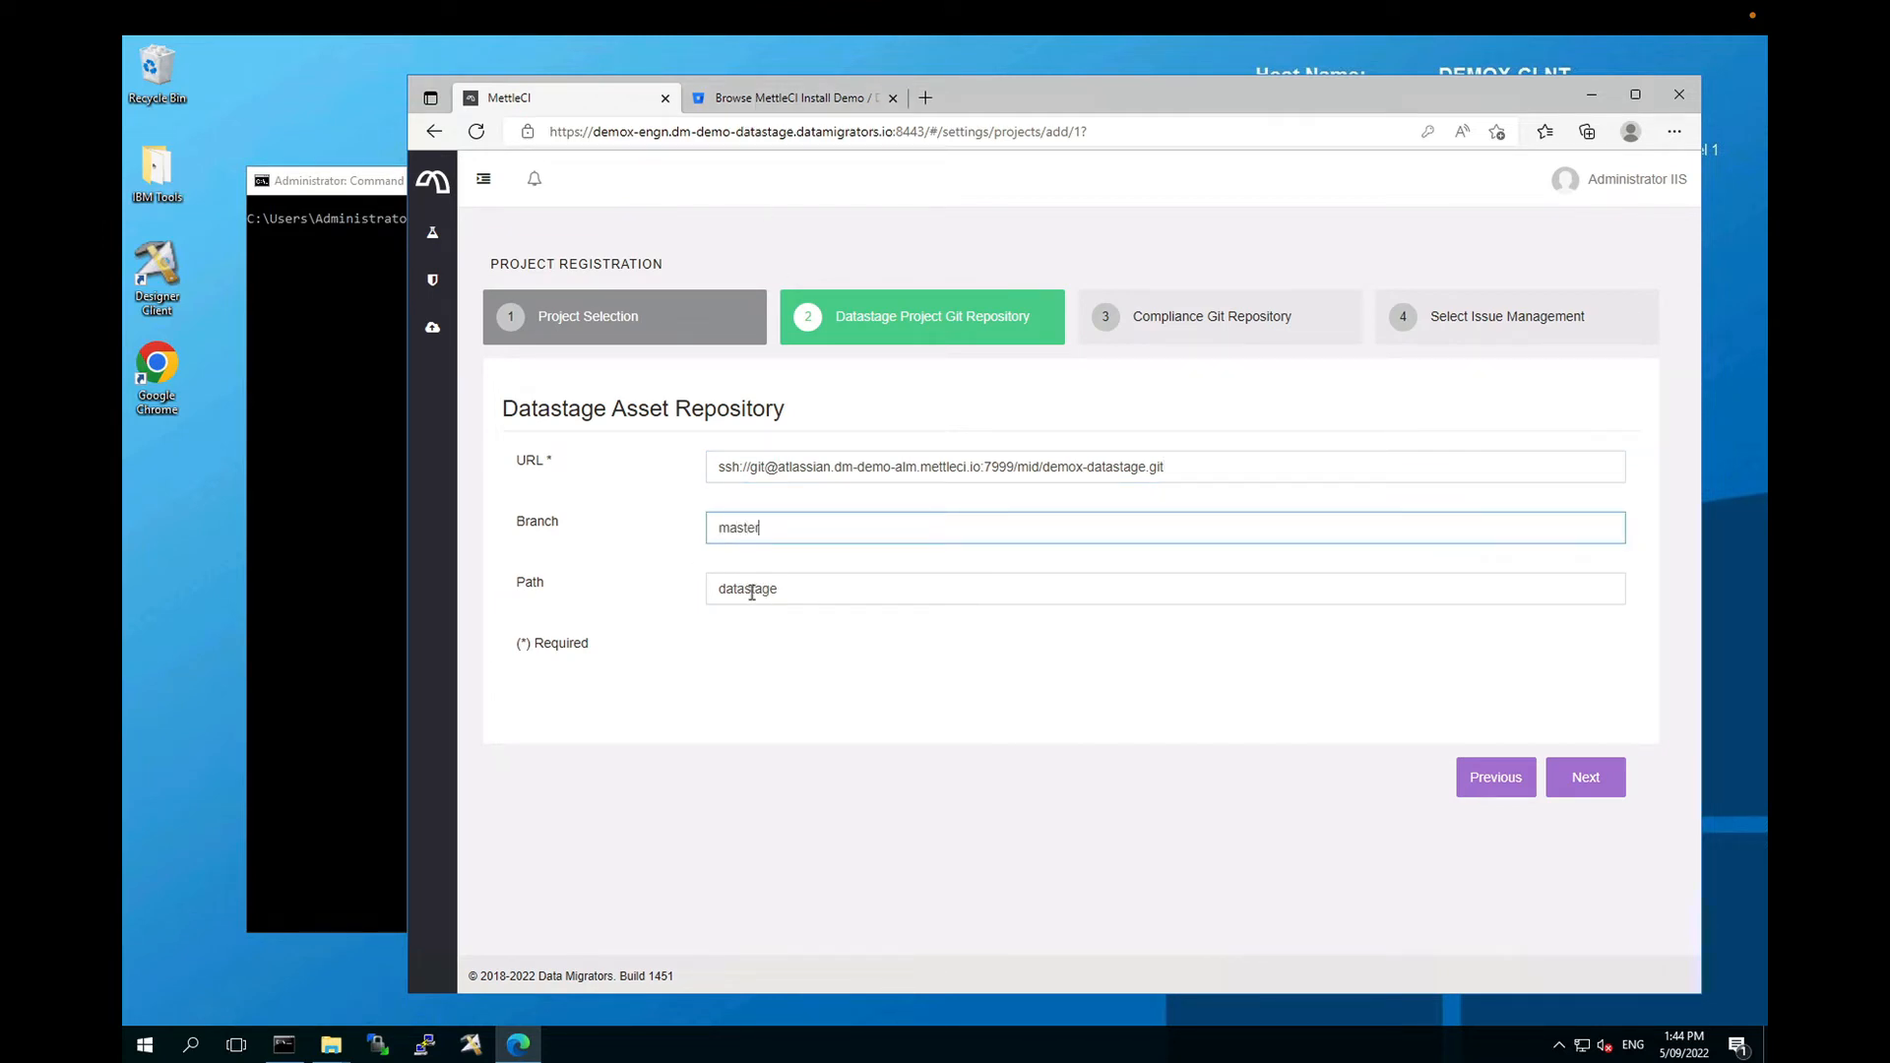
click(789, 98)
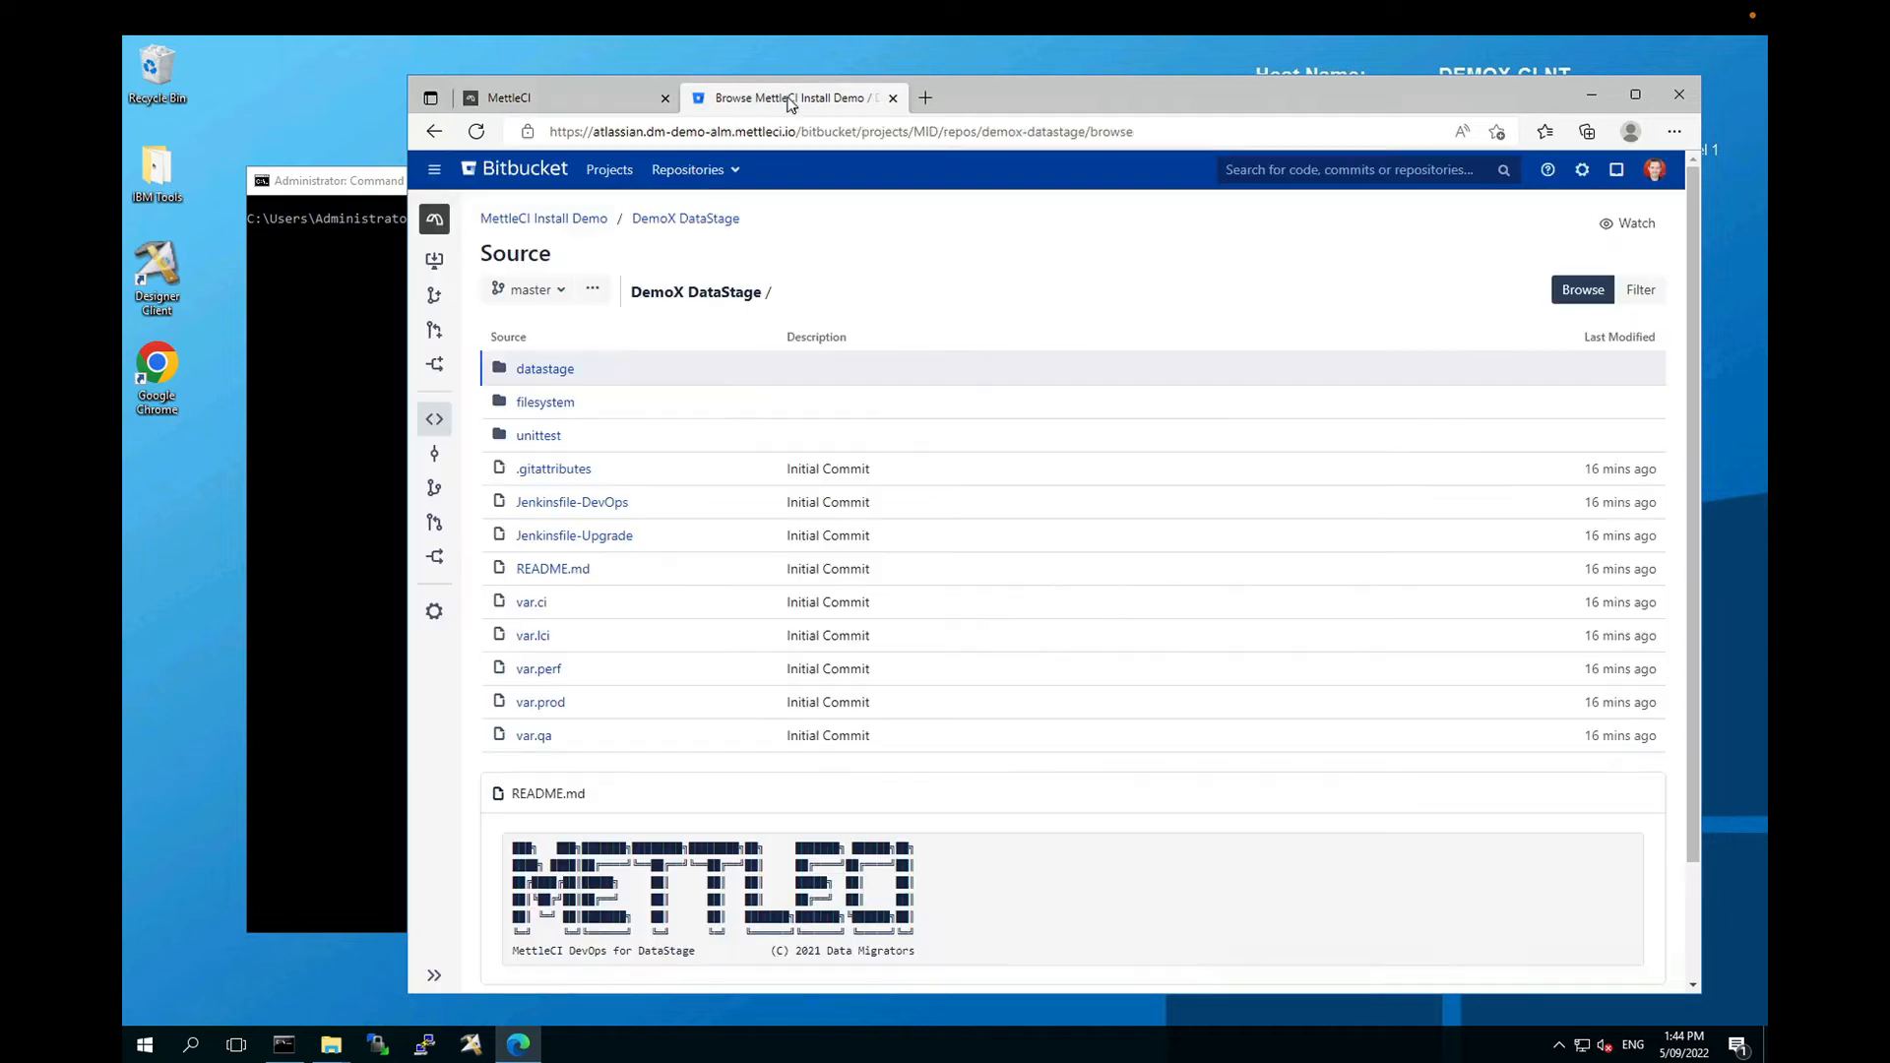
click(602, 98)
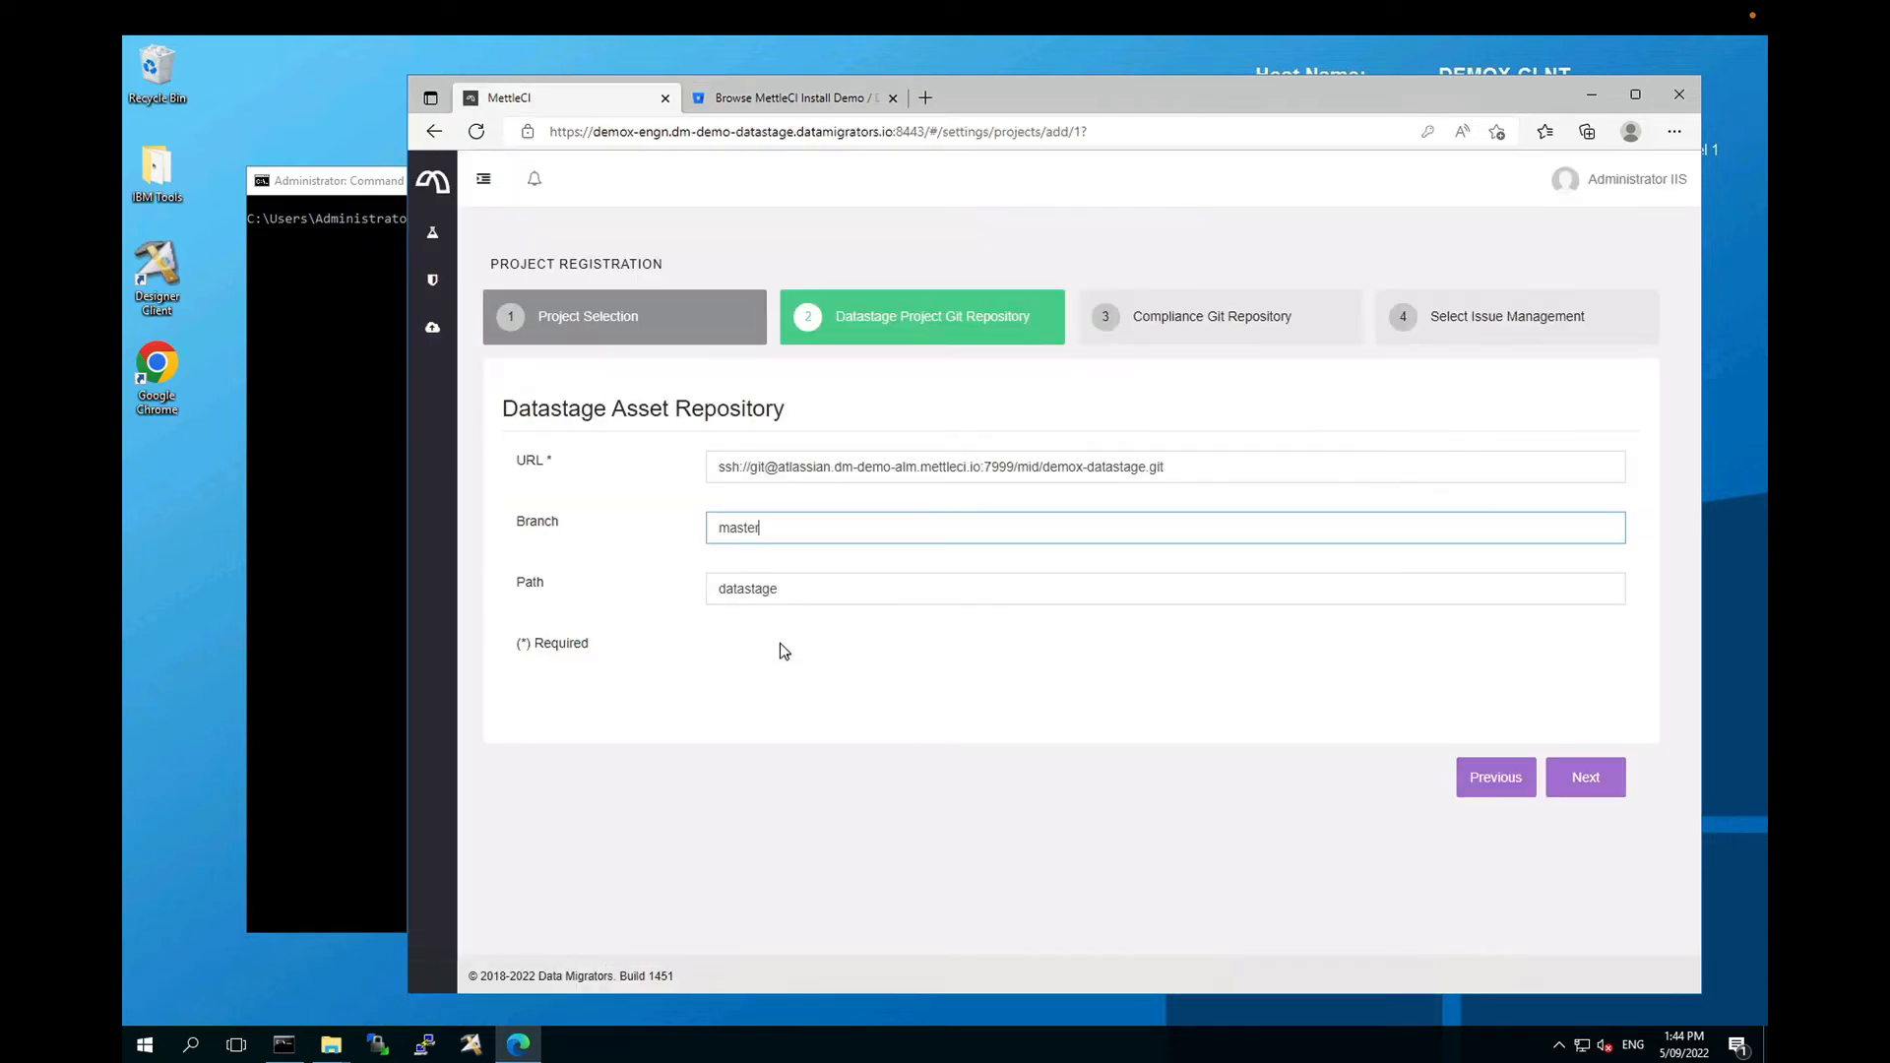
click(1584, 784)
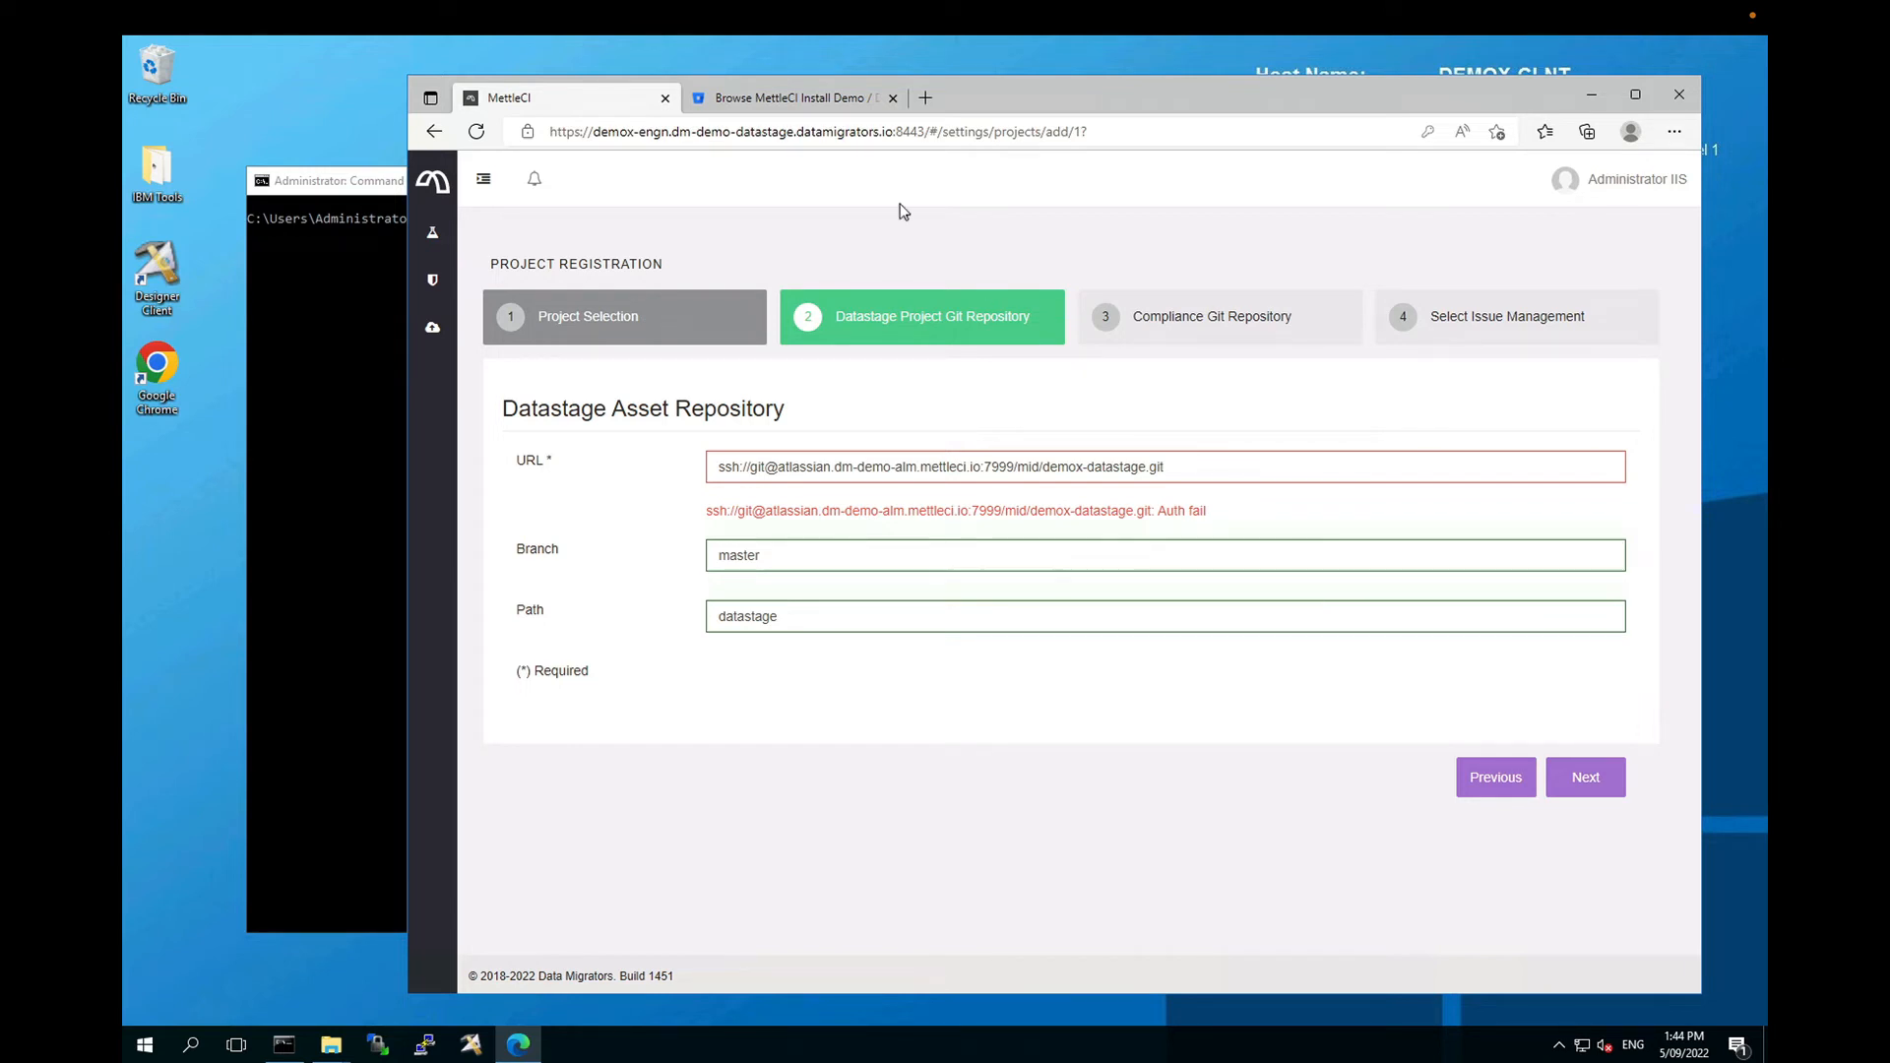
click(827, 102)
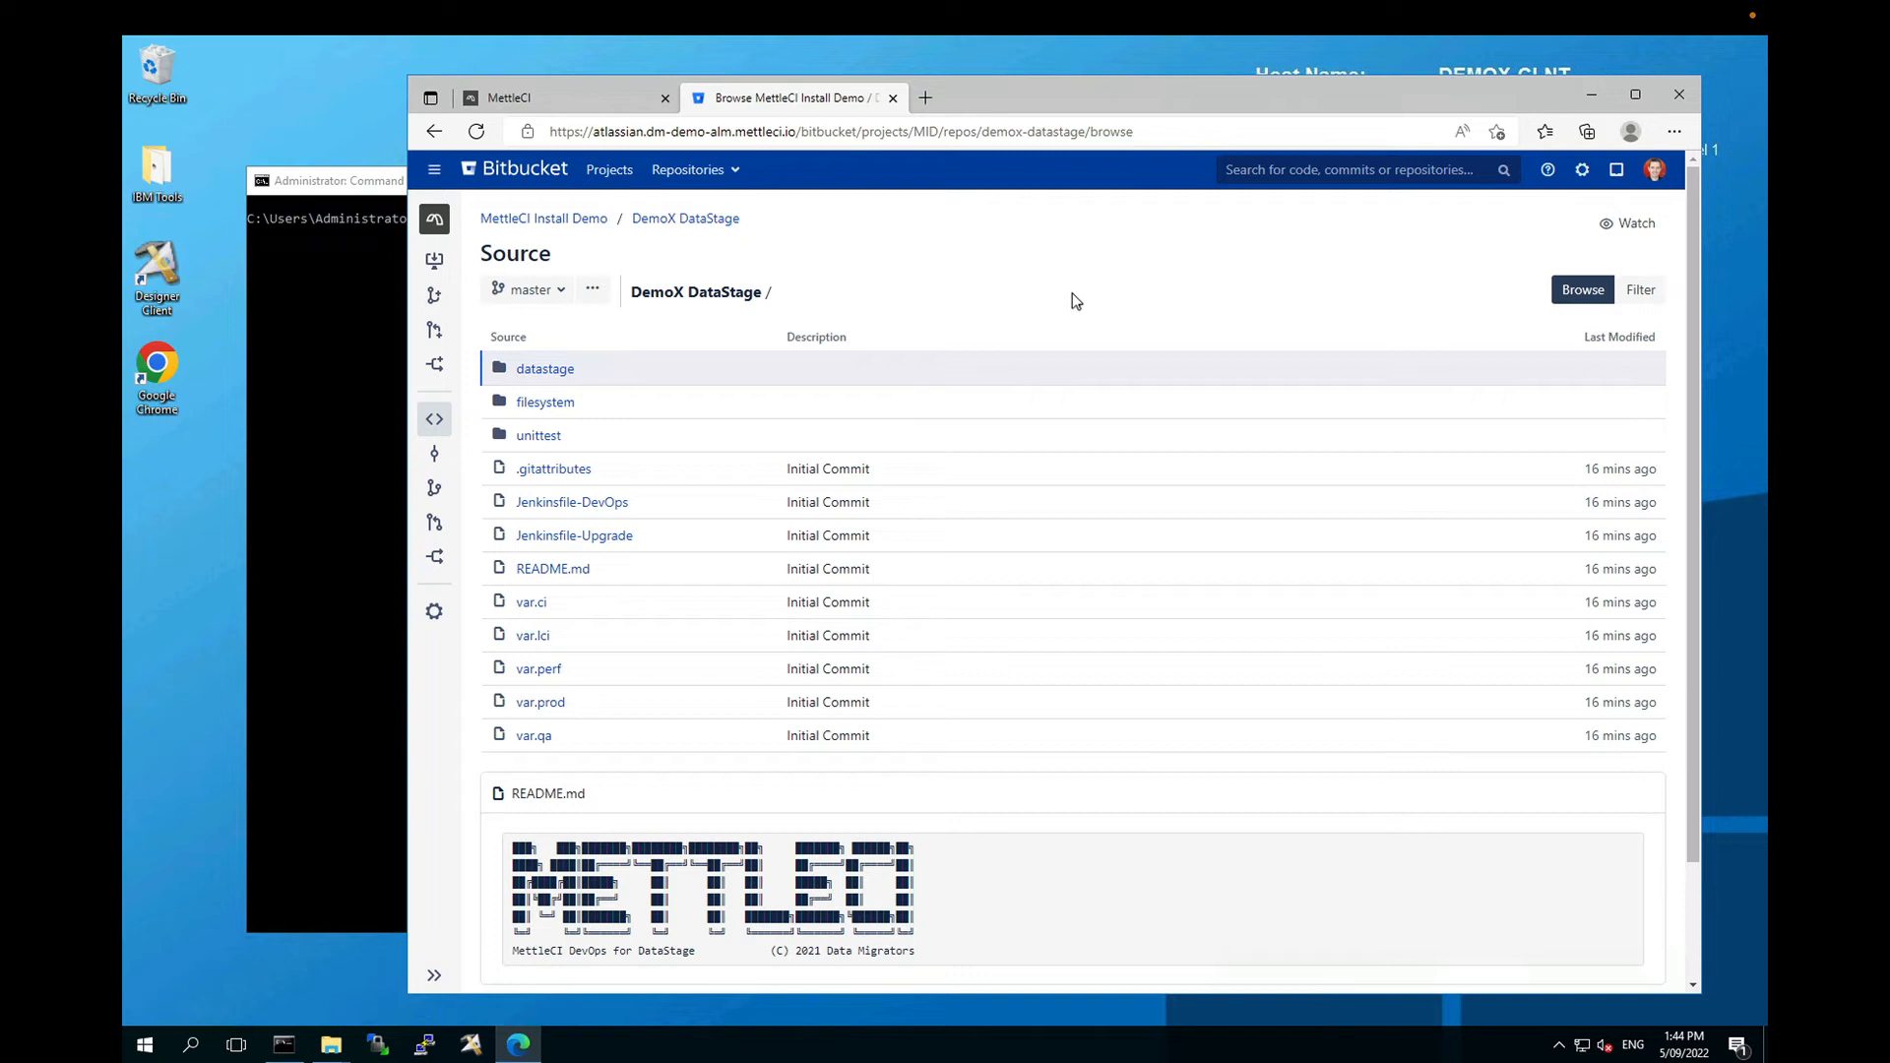
Step: Open Manage account in a new tab to view the account's two SSH keys, then return to the repository
click(1654, 173)
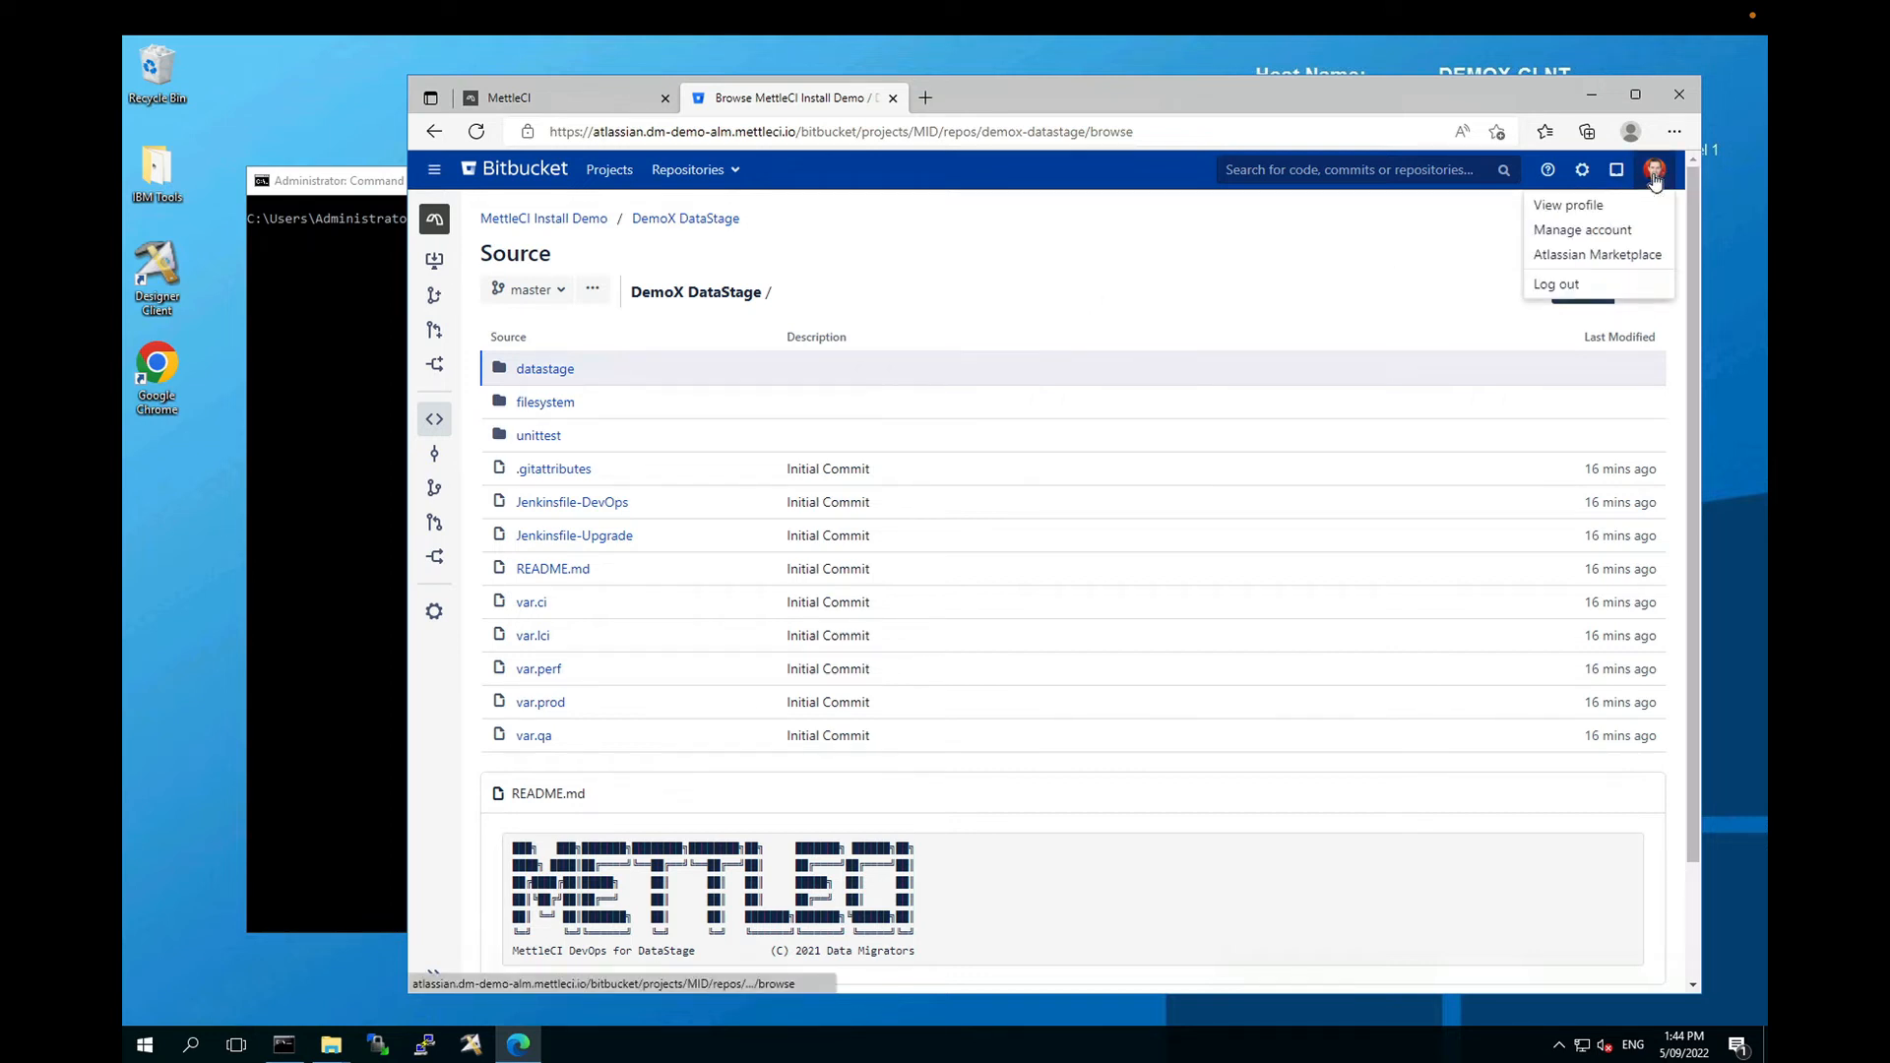
right_click(1593, 233)
key(Escape)
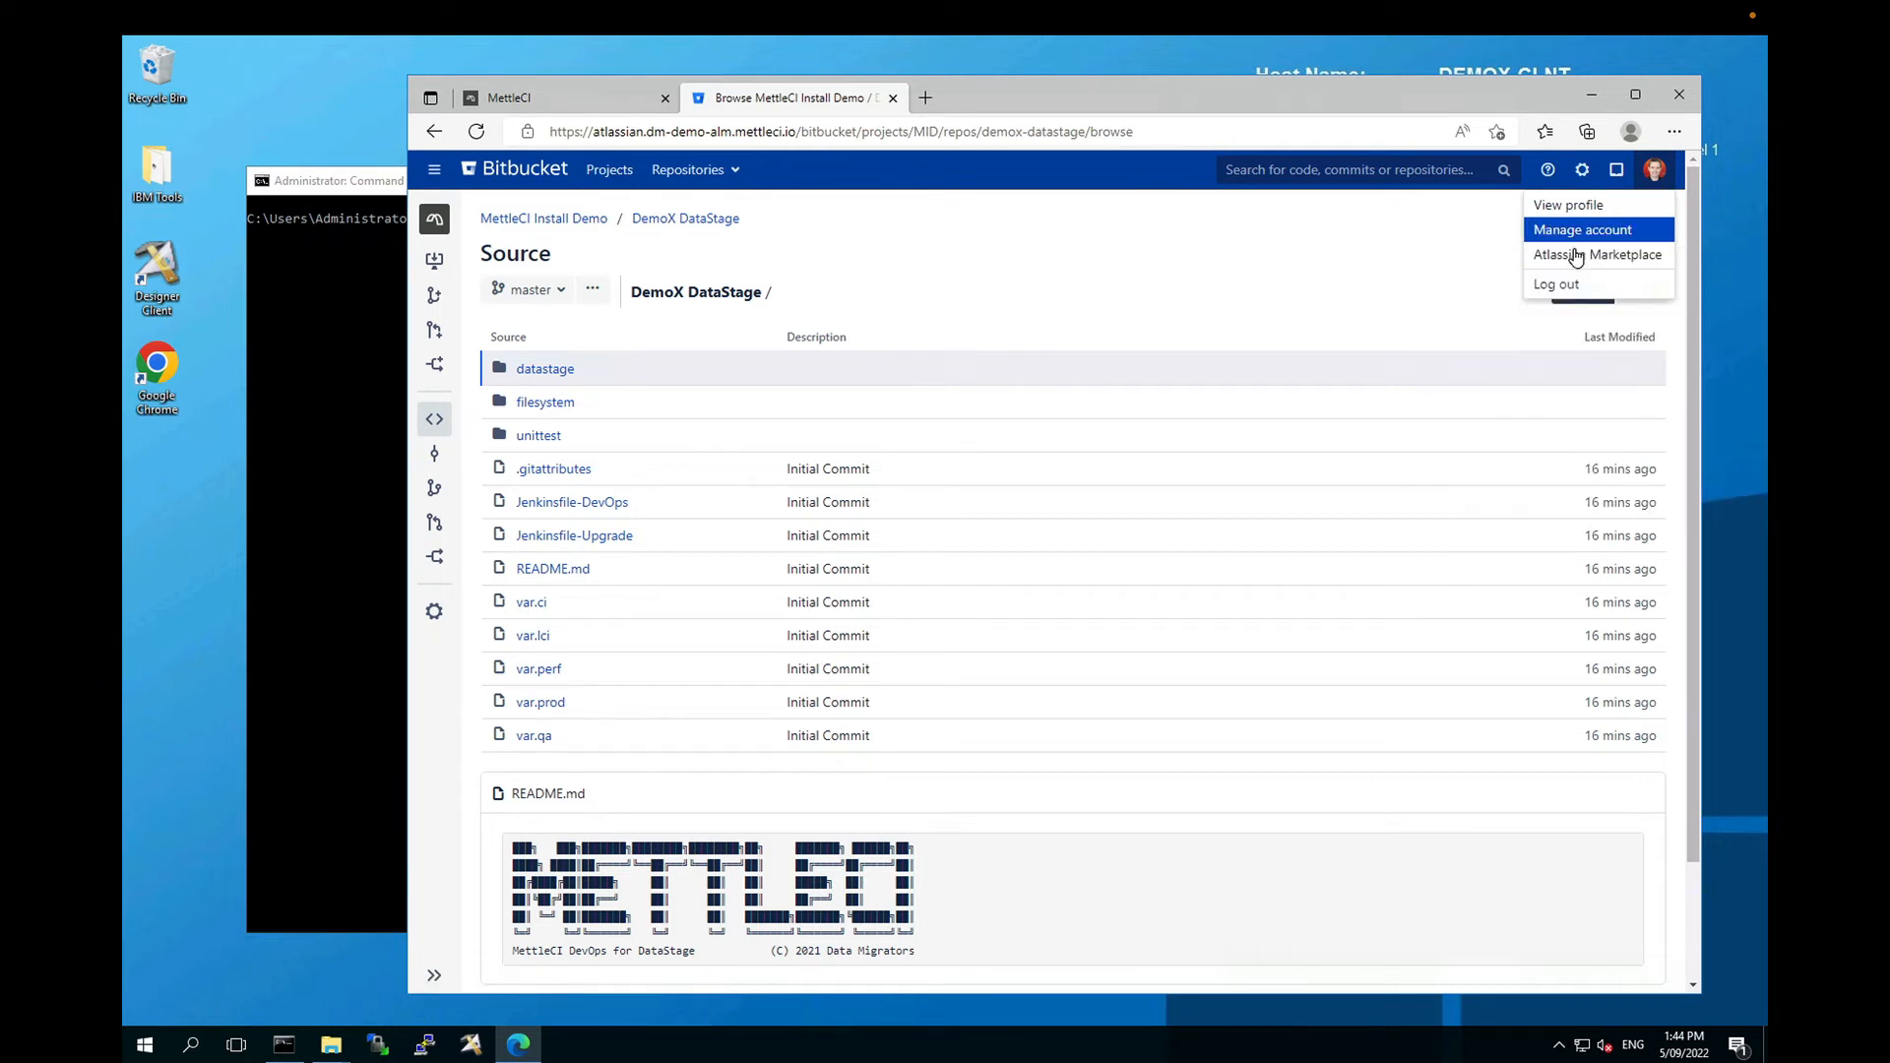
click(1008, 101)
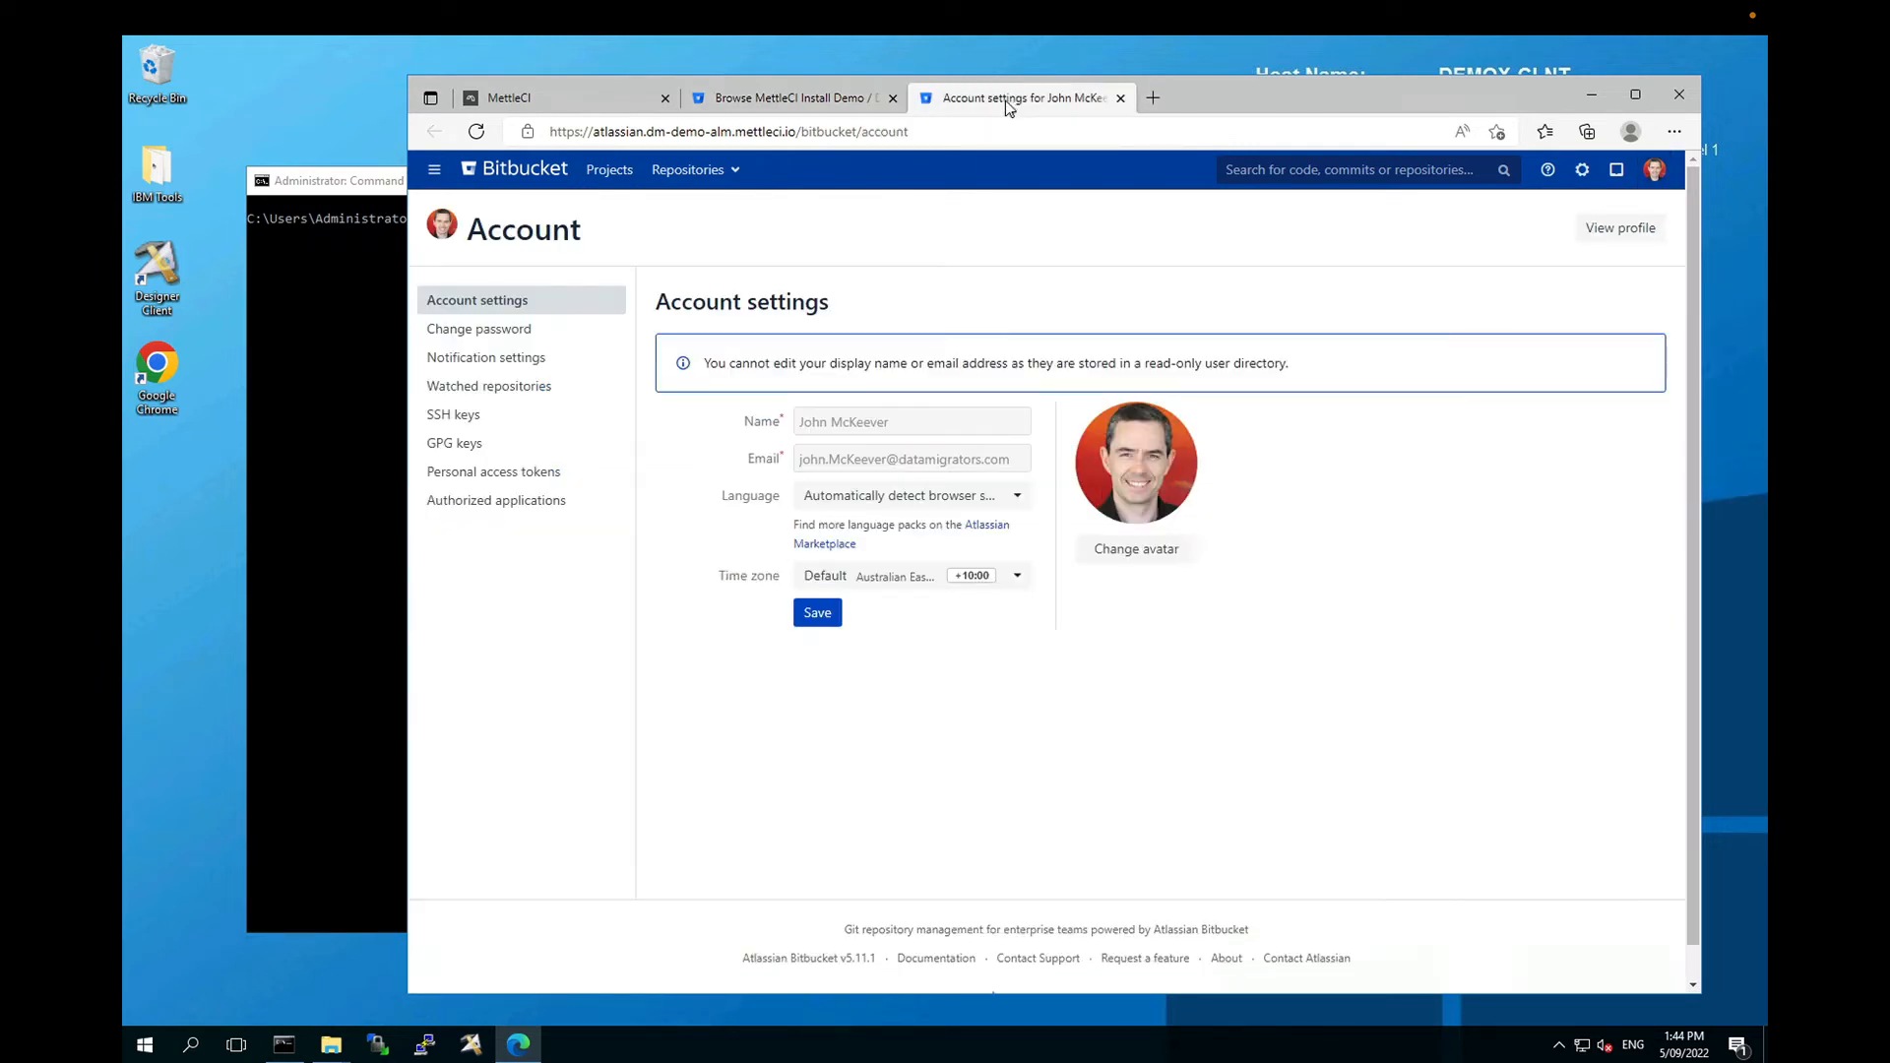
click(458, 417)
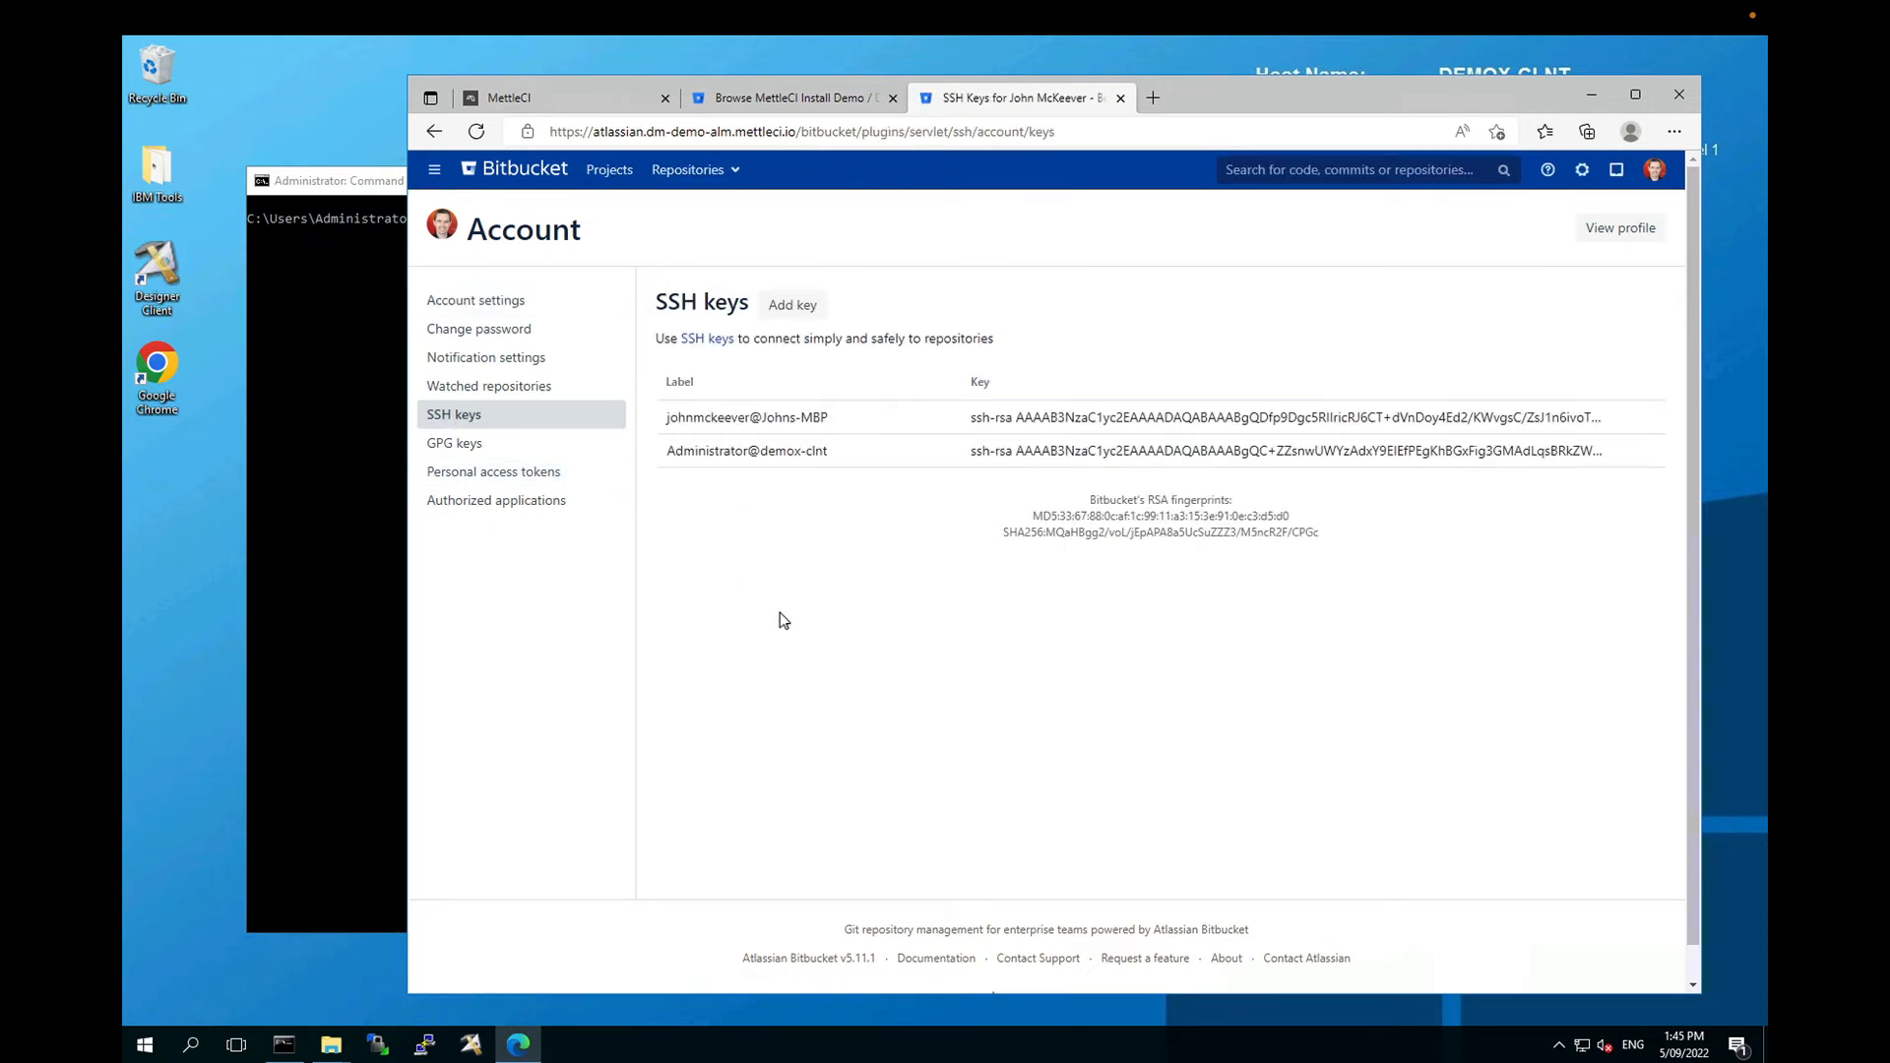
click(791, 100)
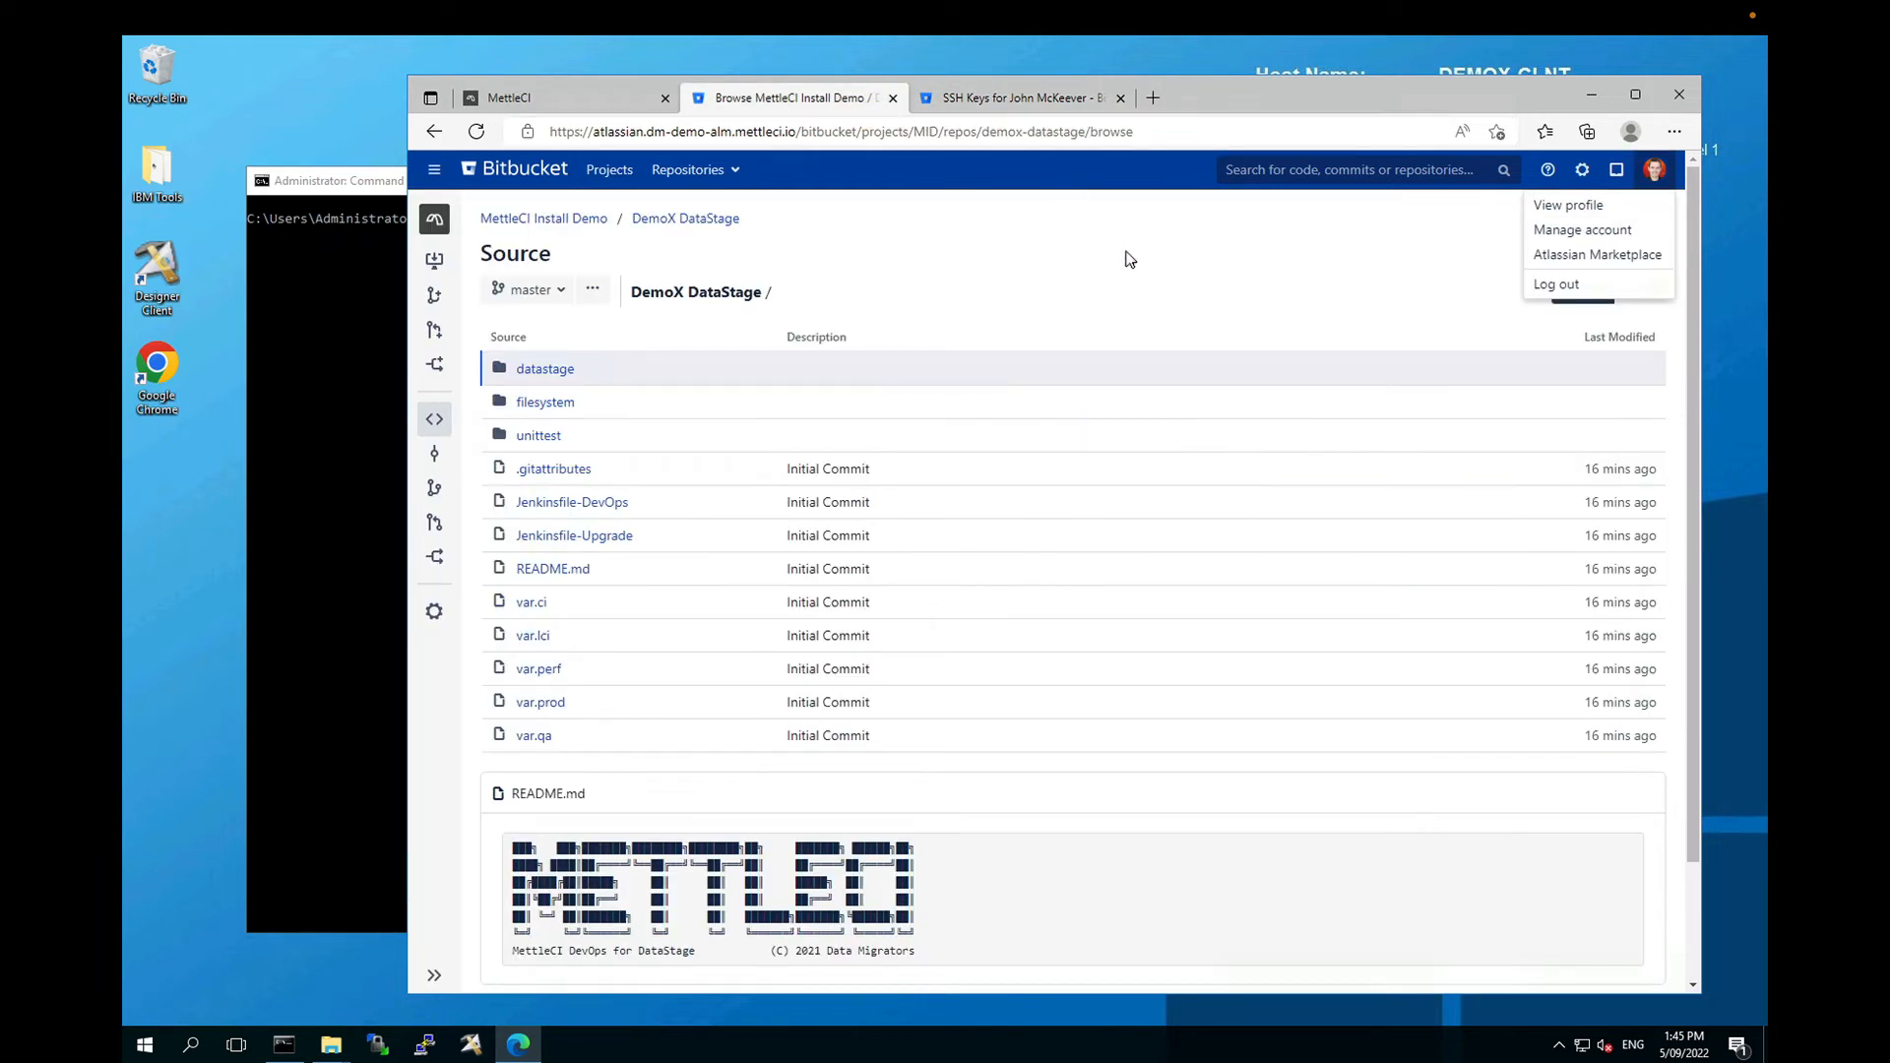
click(1145, 276)
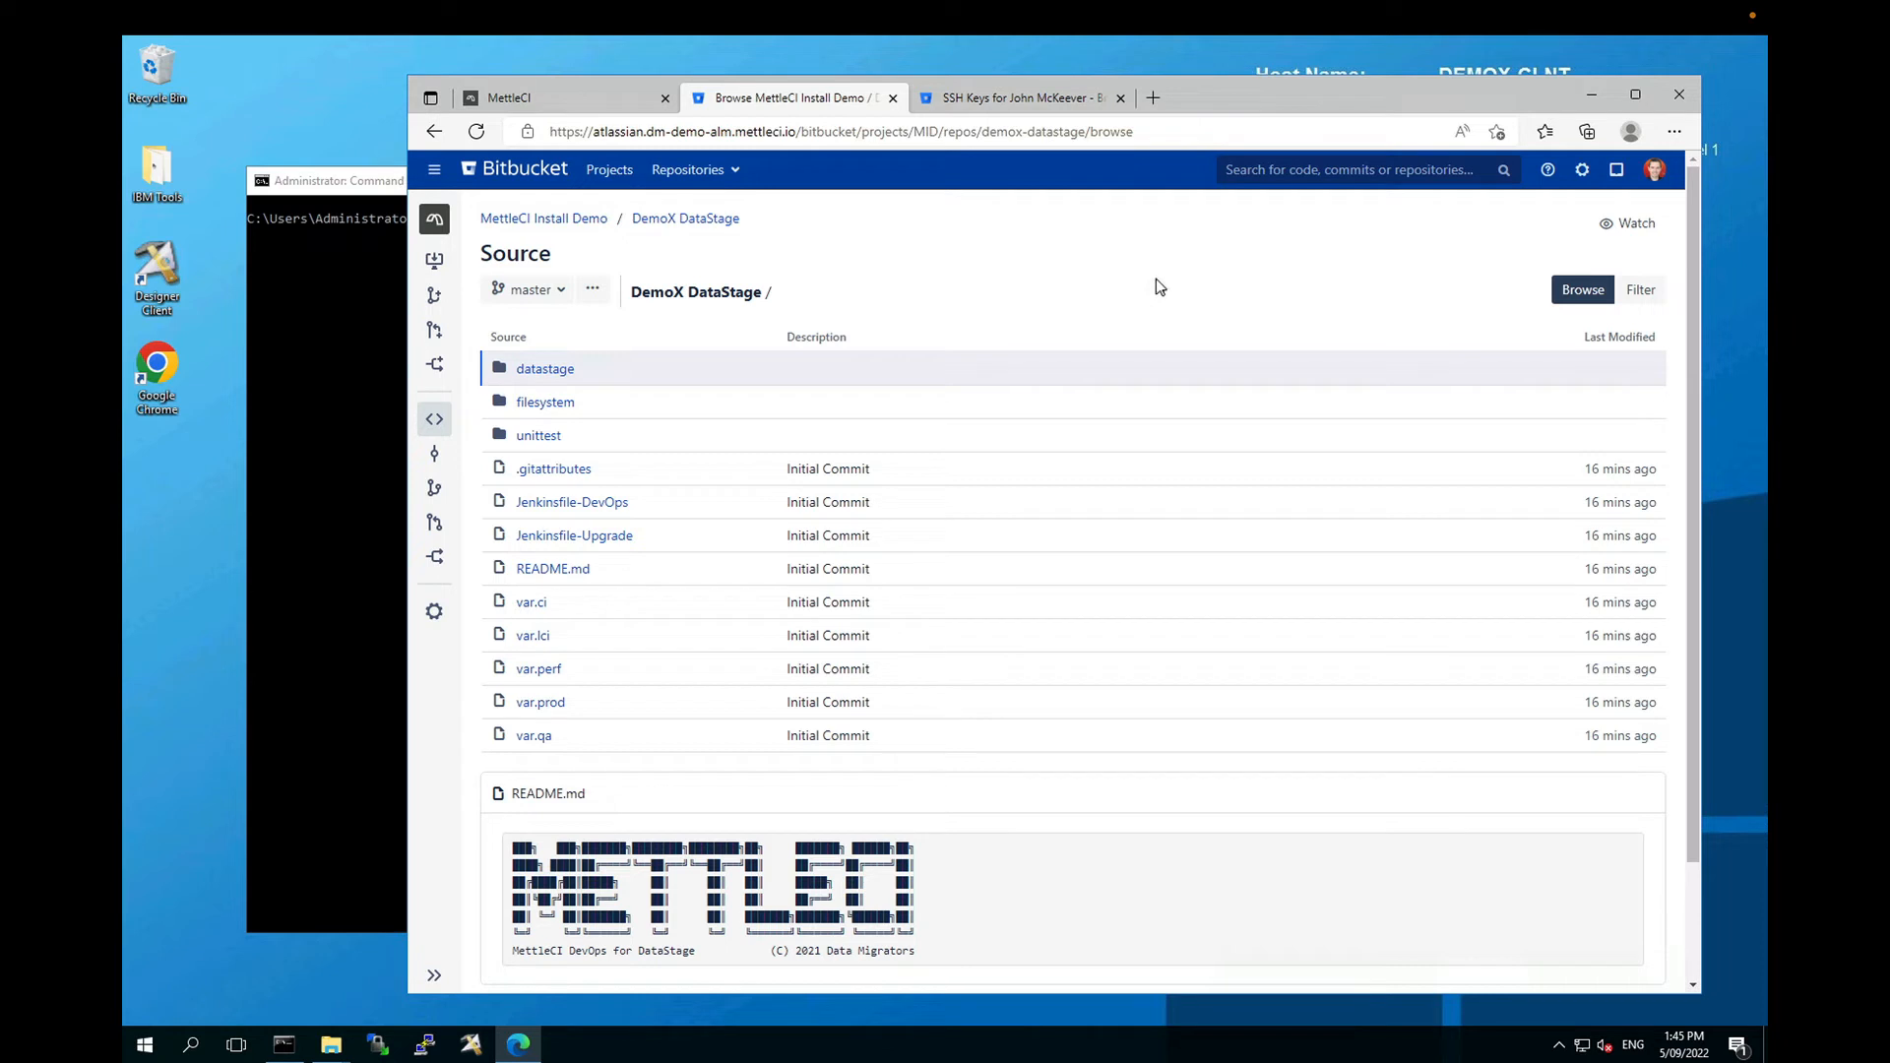
Step: Start a Read / Write access key on the demox-datastage repository and launch PuTTY
click(434, 615)
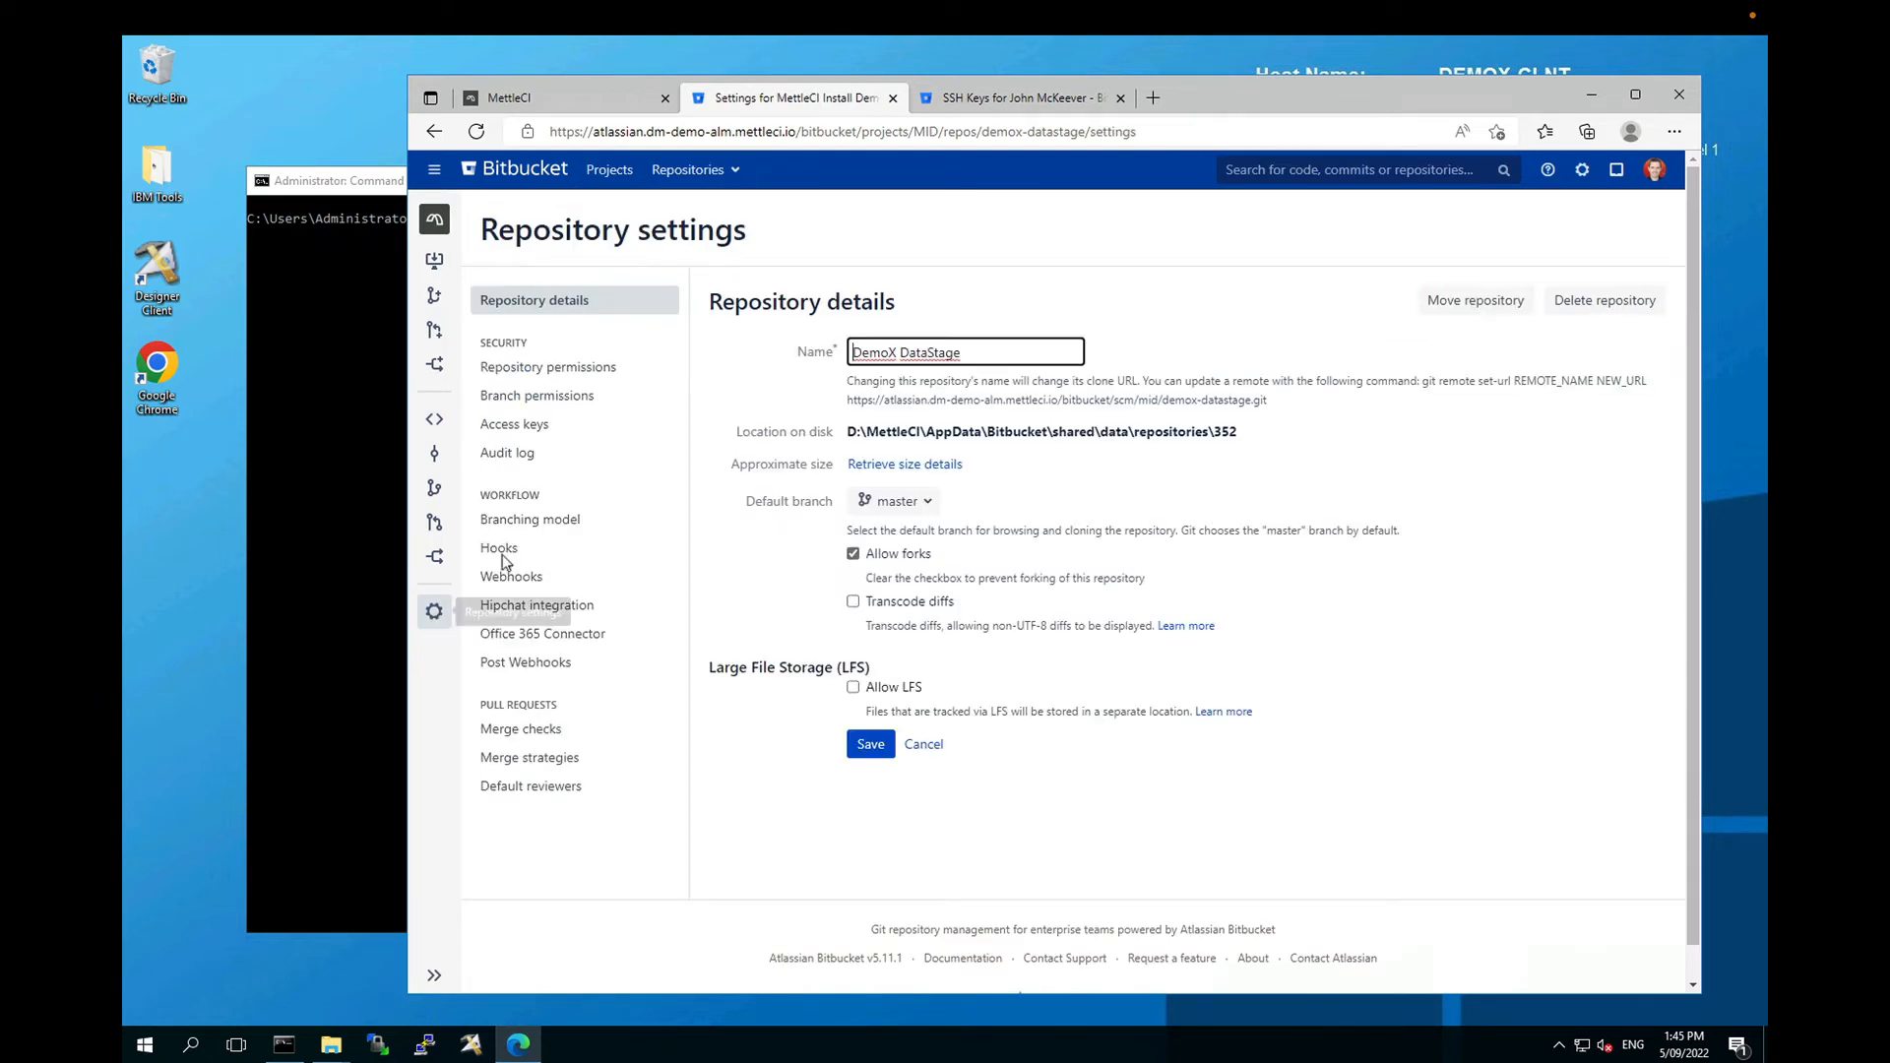
click(536, 436)
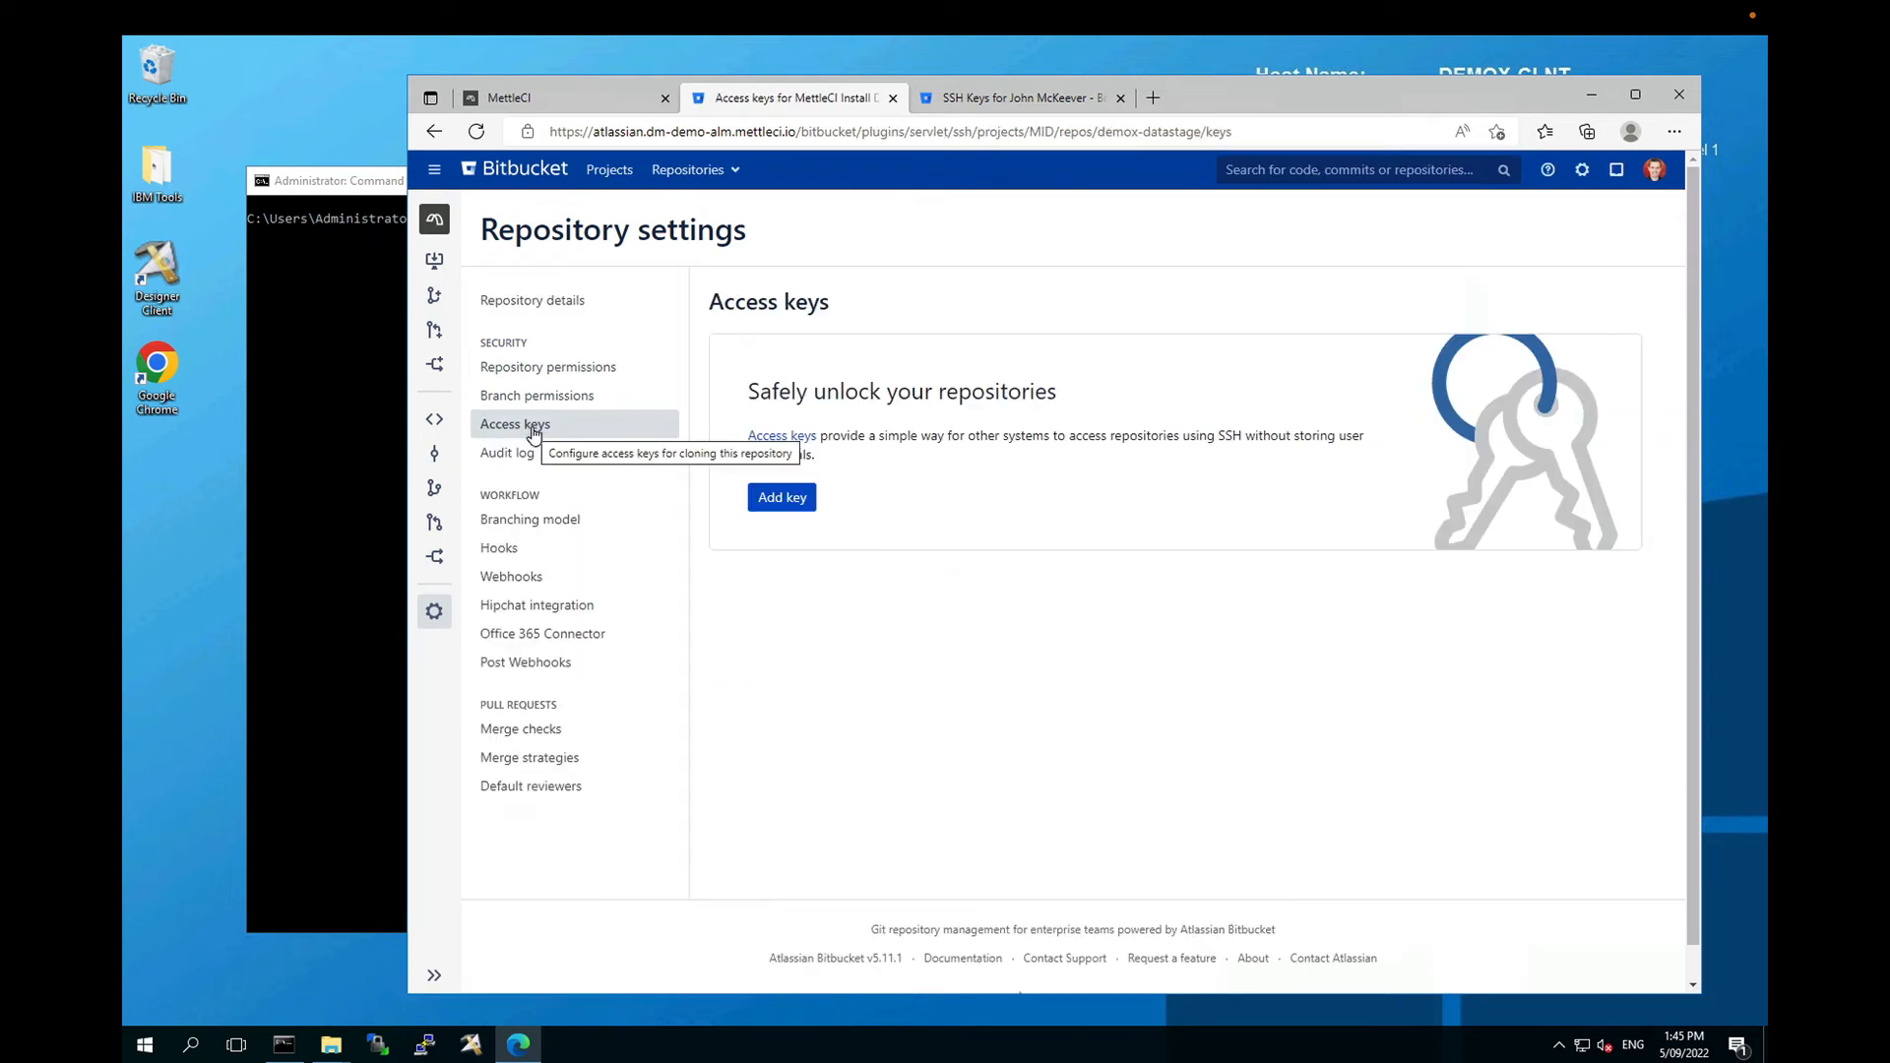
click(783, 501)
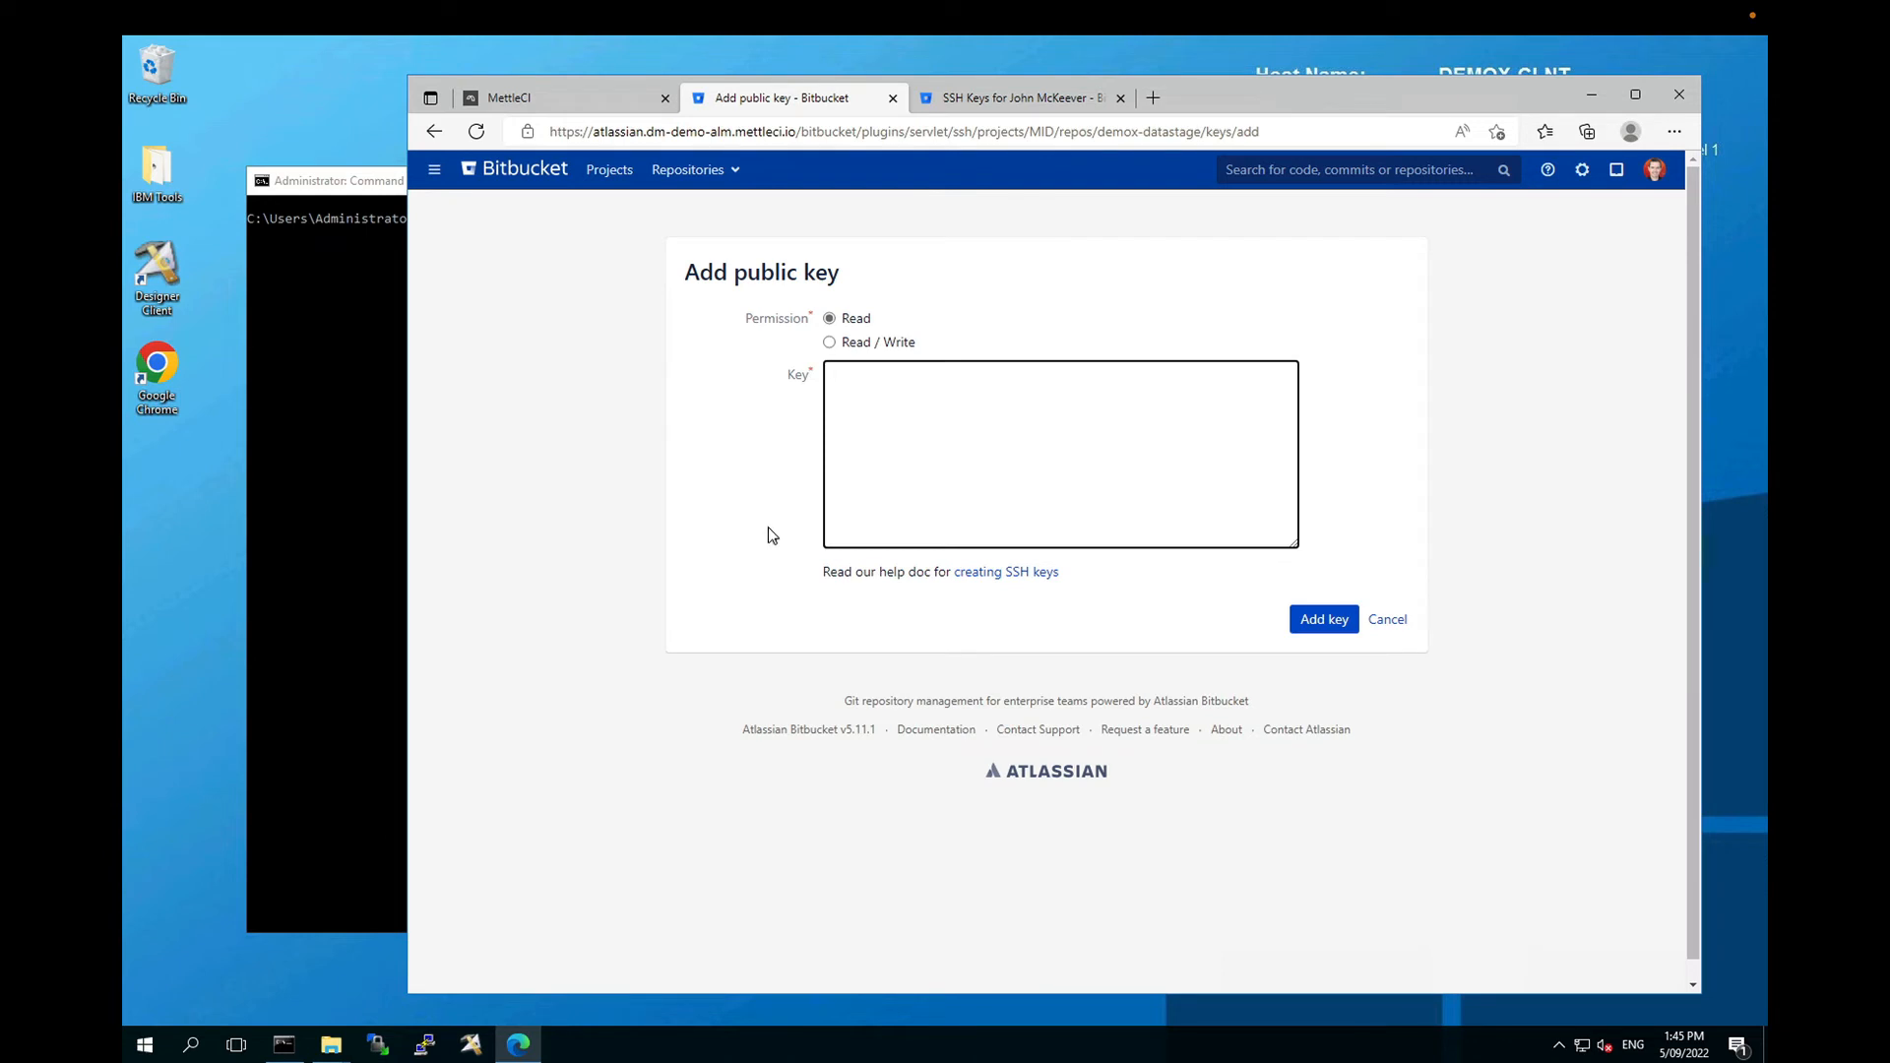
click(829, 342)
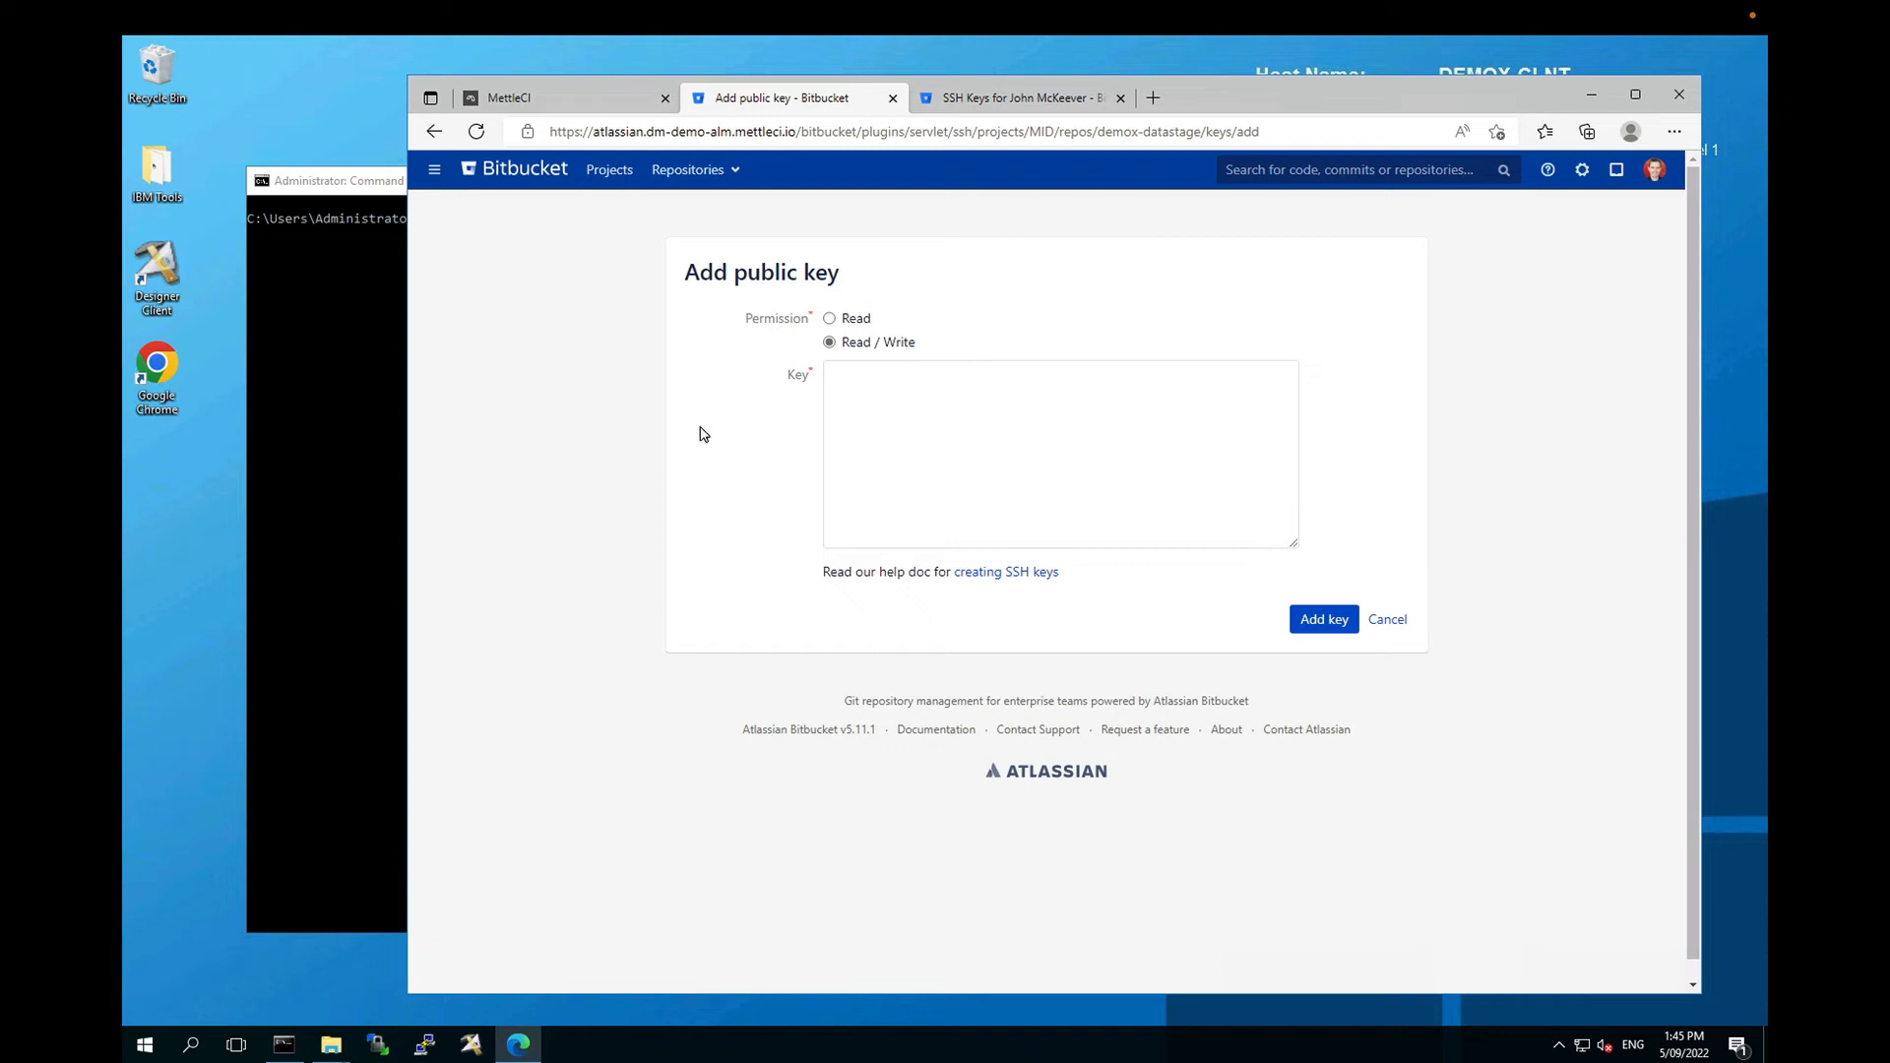
click(424, 1045)
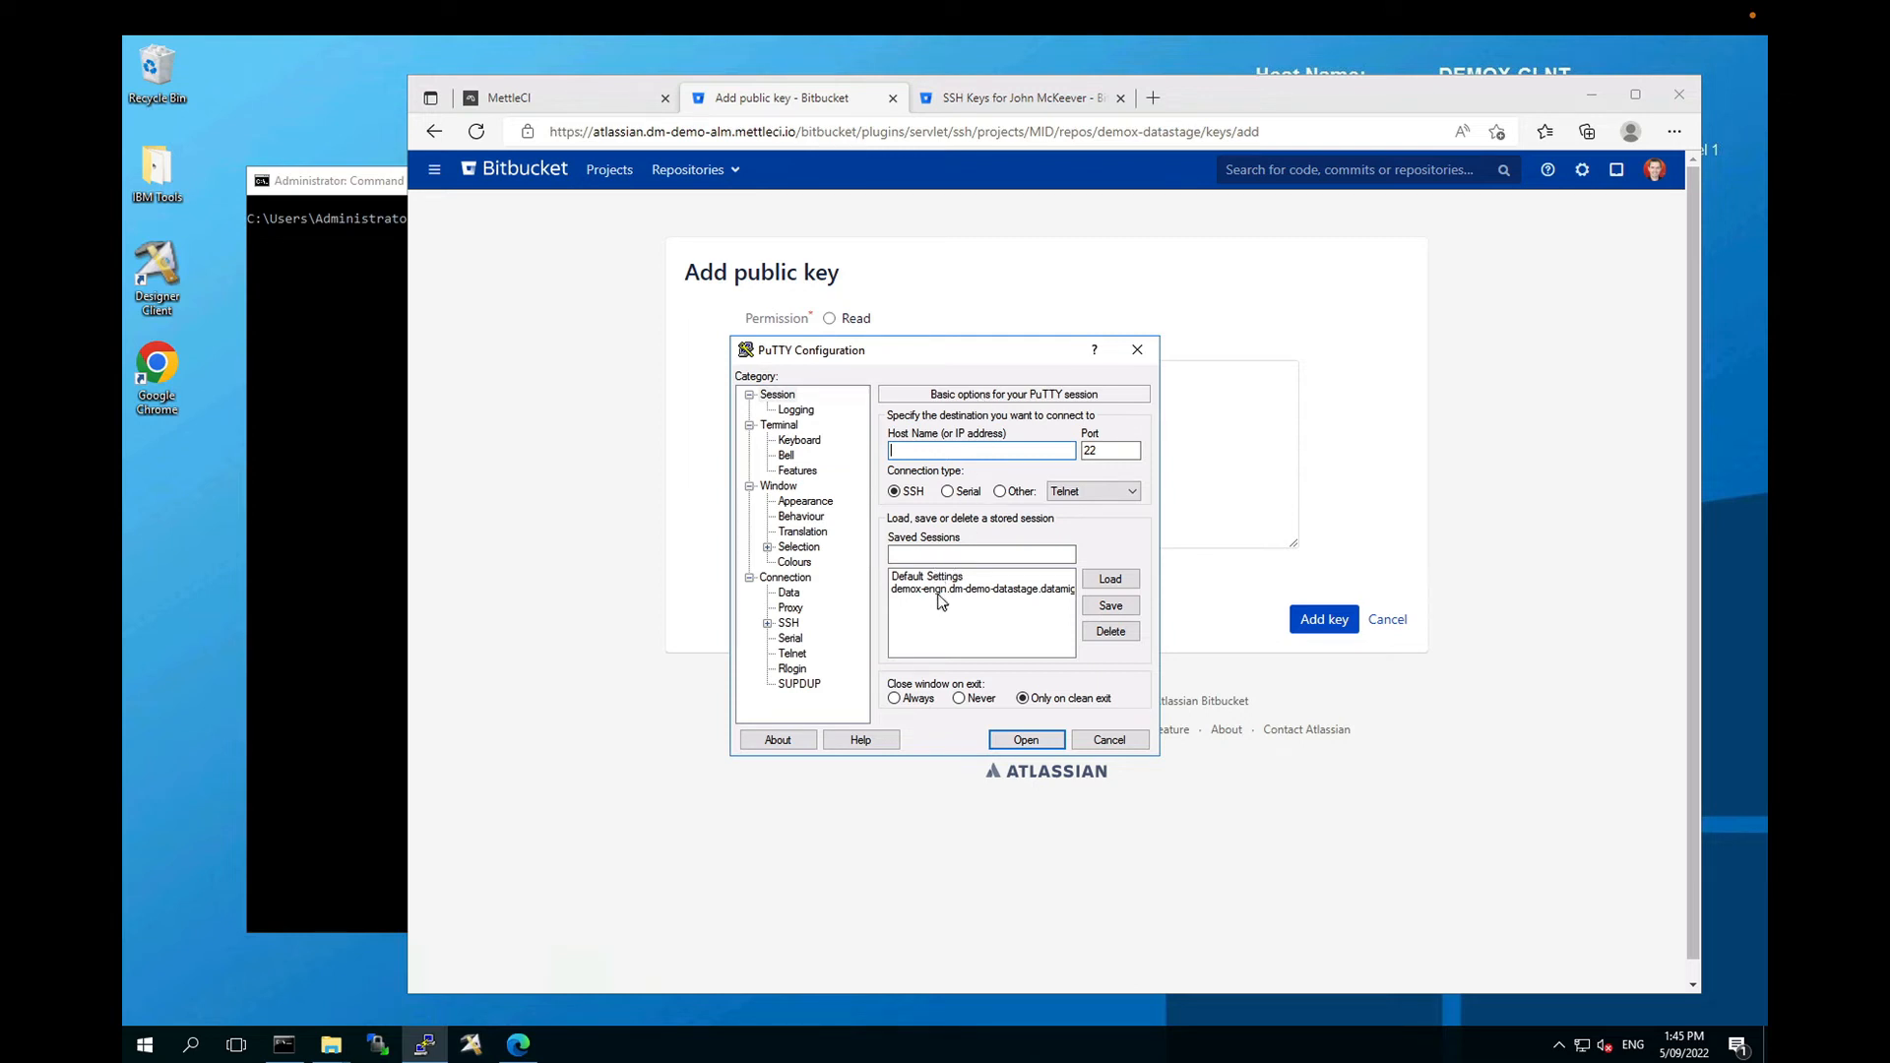
Step: Connect to the saved demox-engn engine session and list the files in /opt/dm/mci
click(941, 590)
double_click(943, 590)
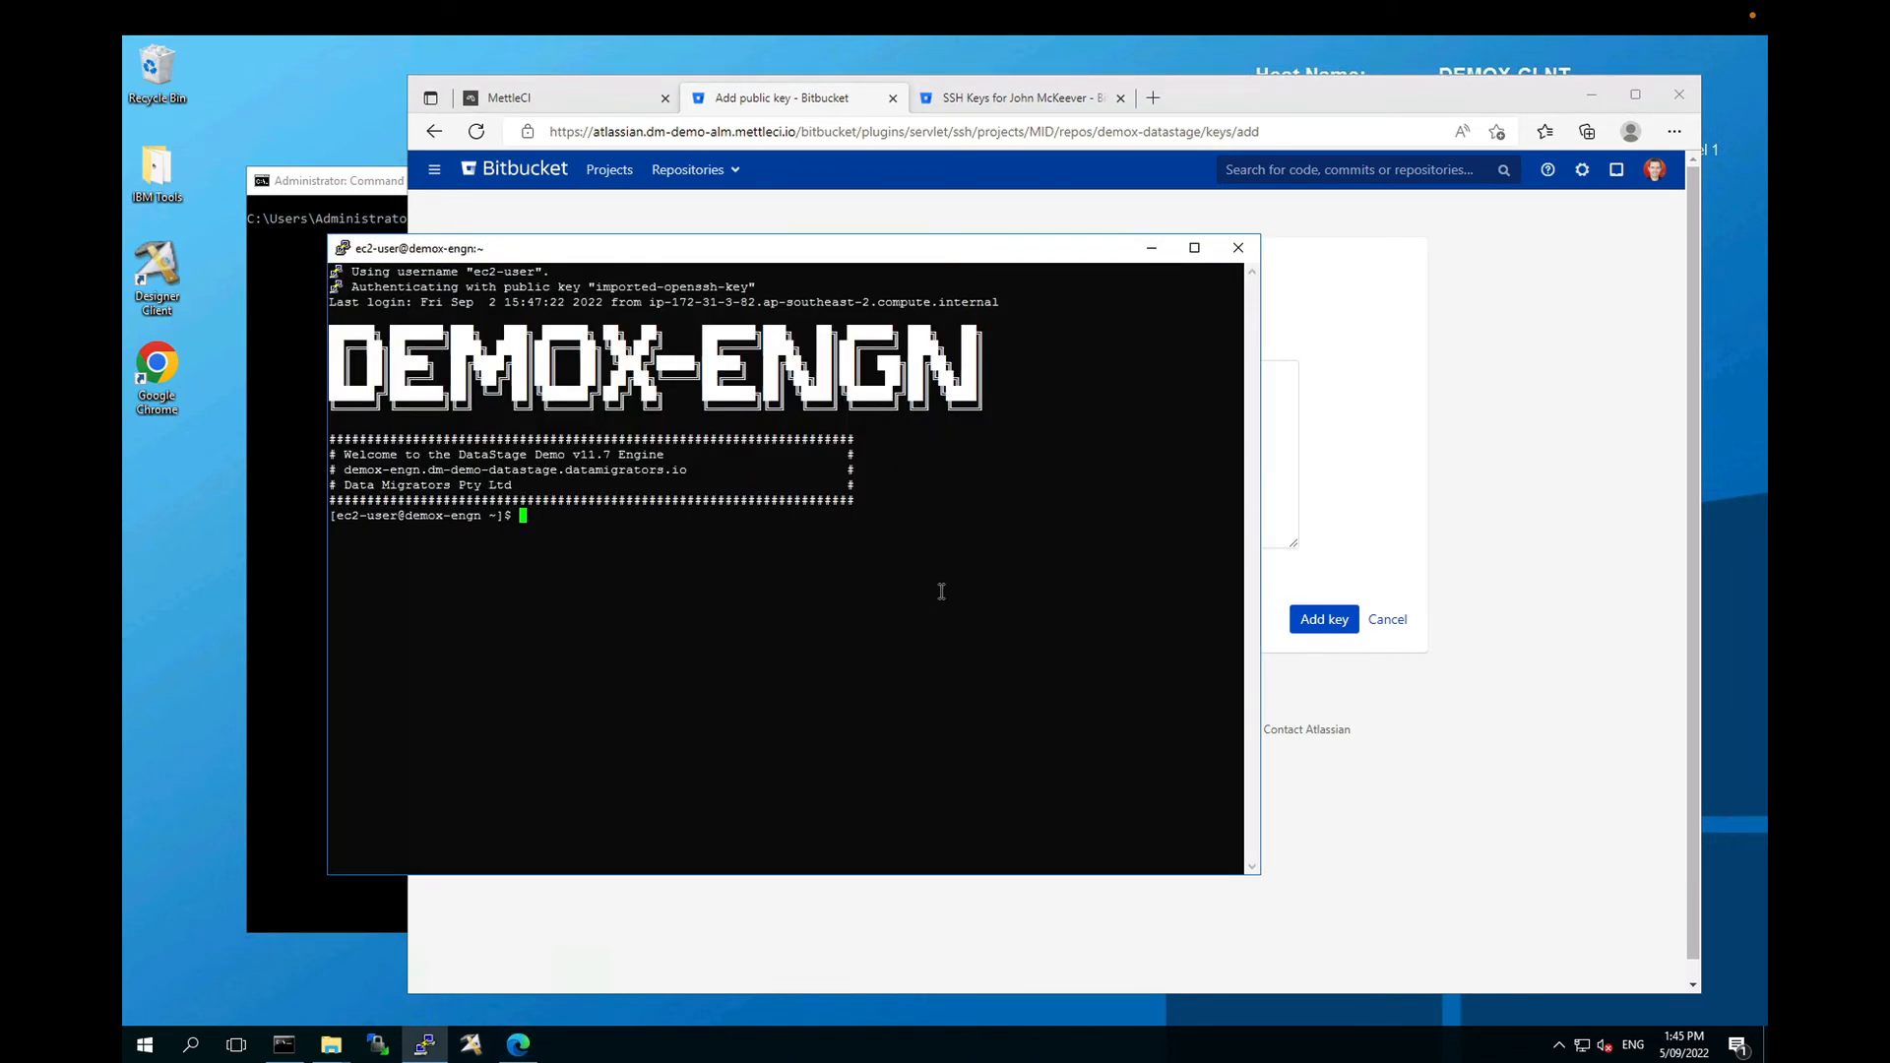
text(cd /opt/dm/mci/)
key(Return)
text(ll)
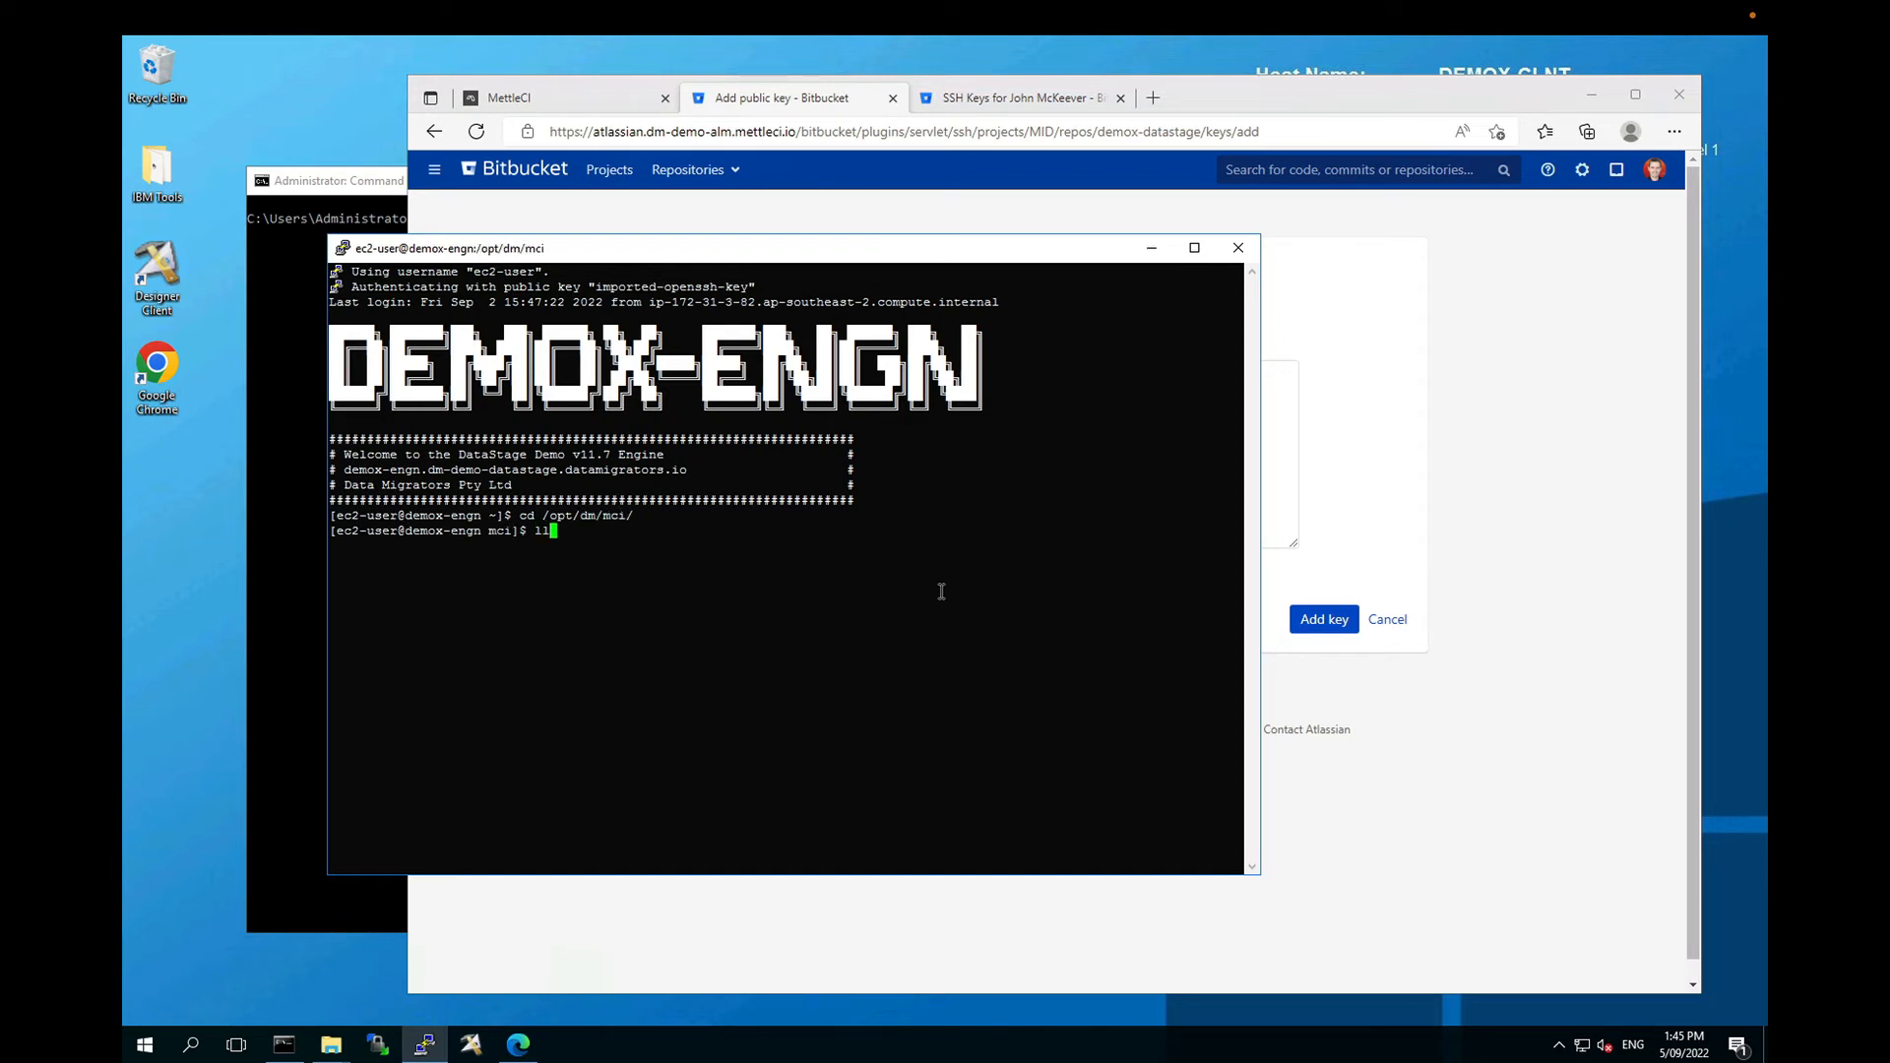
key(Return)
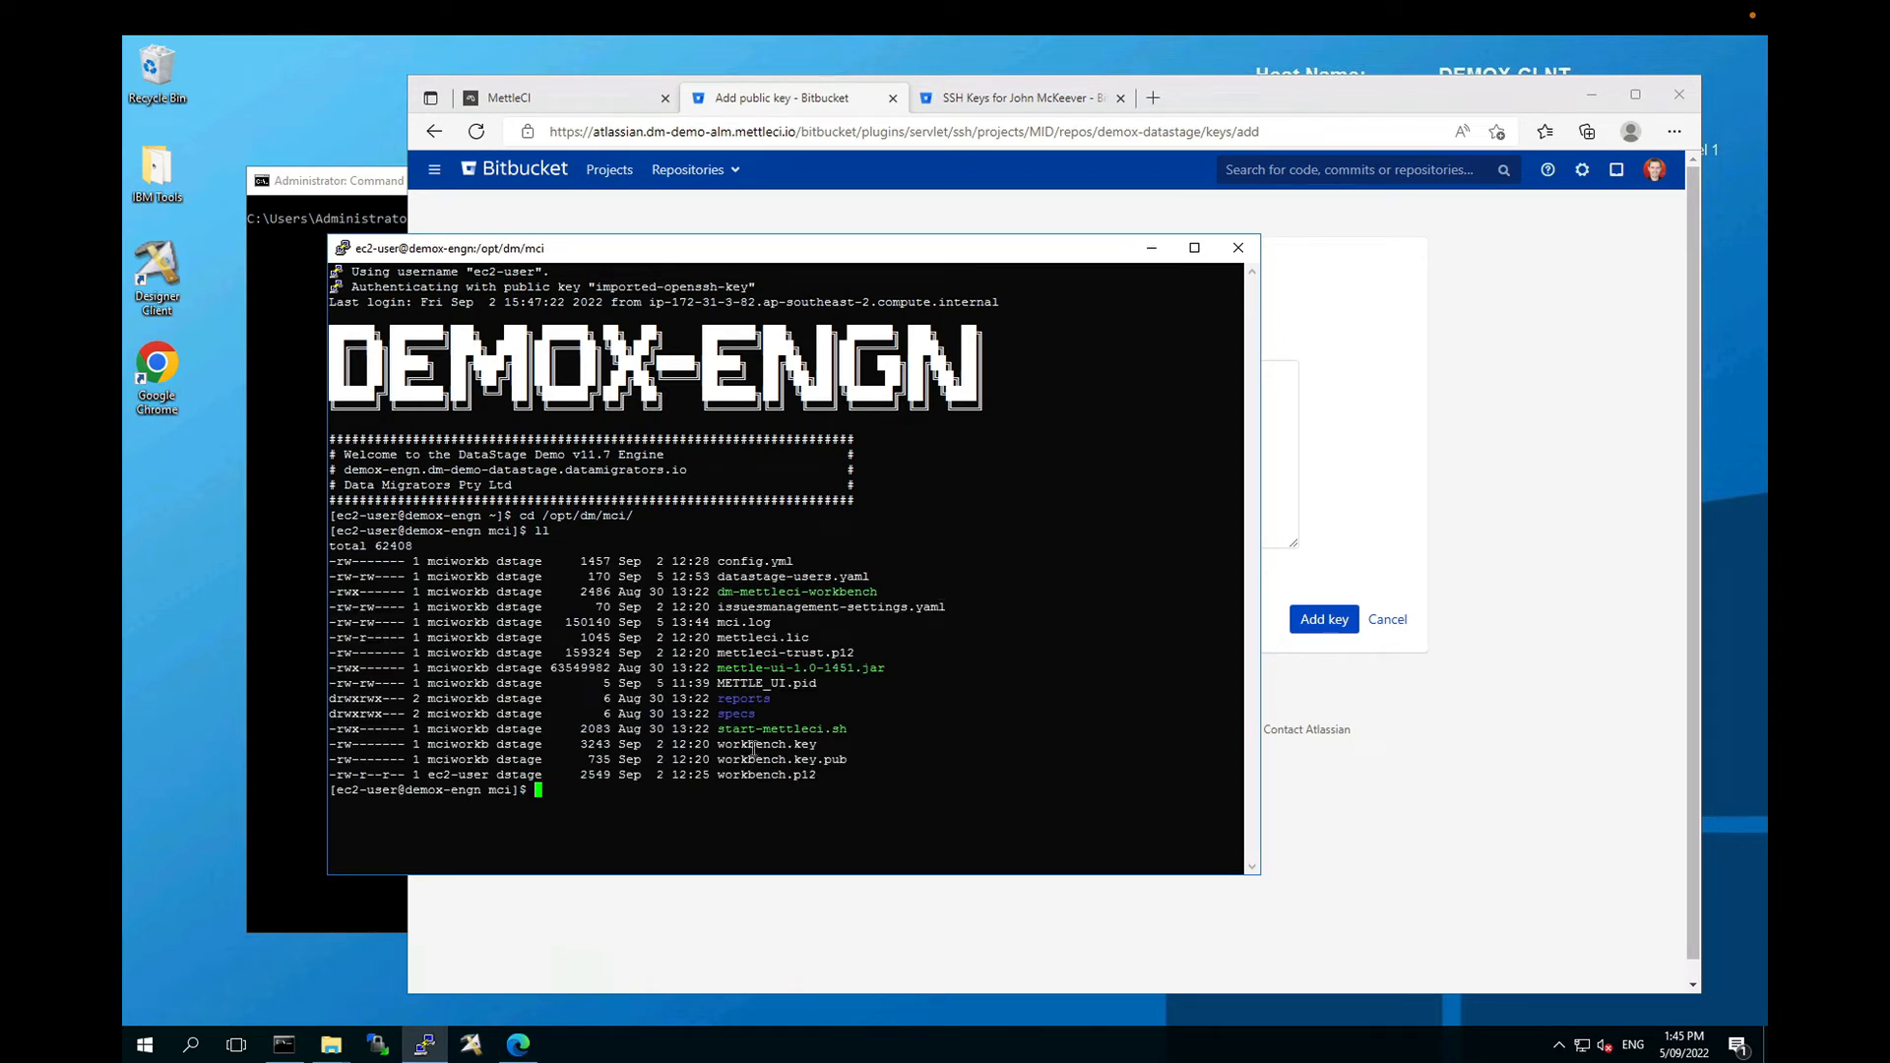
drag(719, 747, 827, 748)
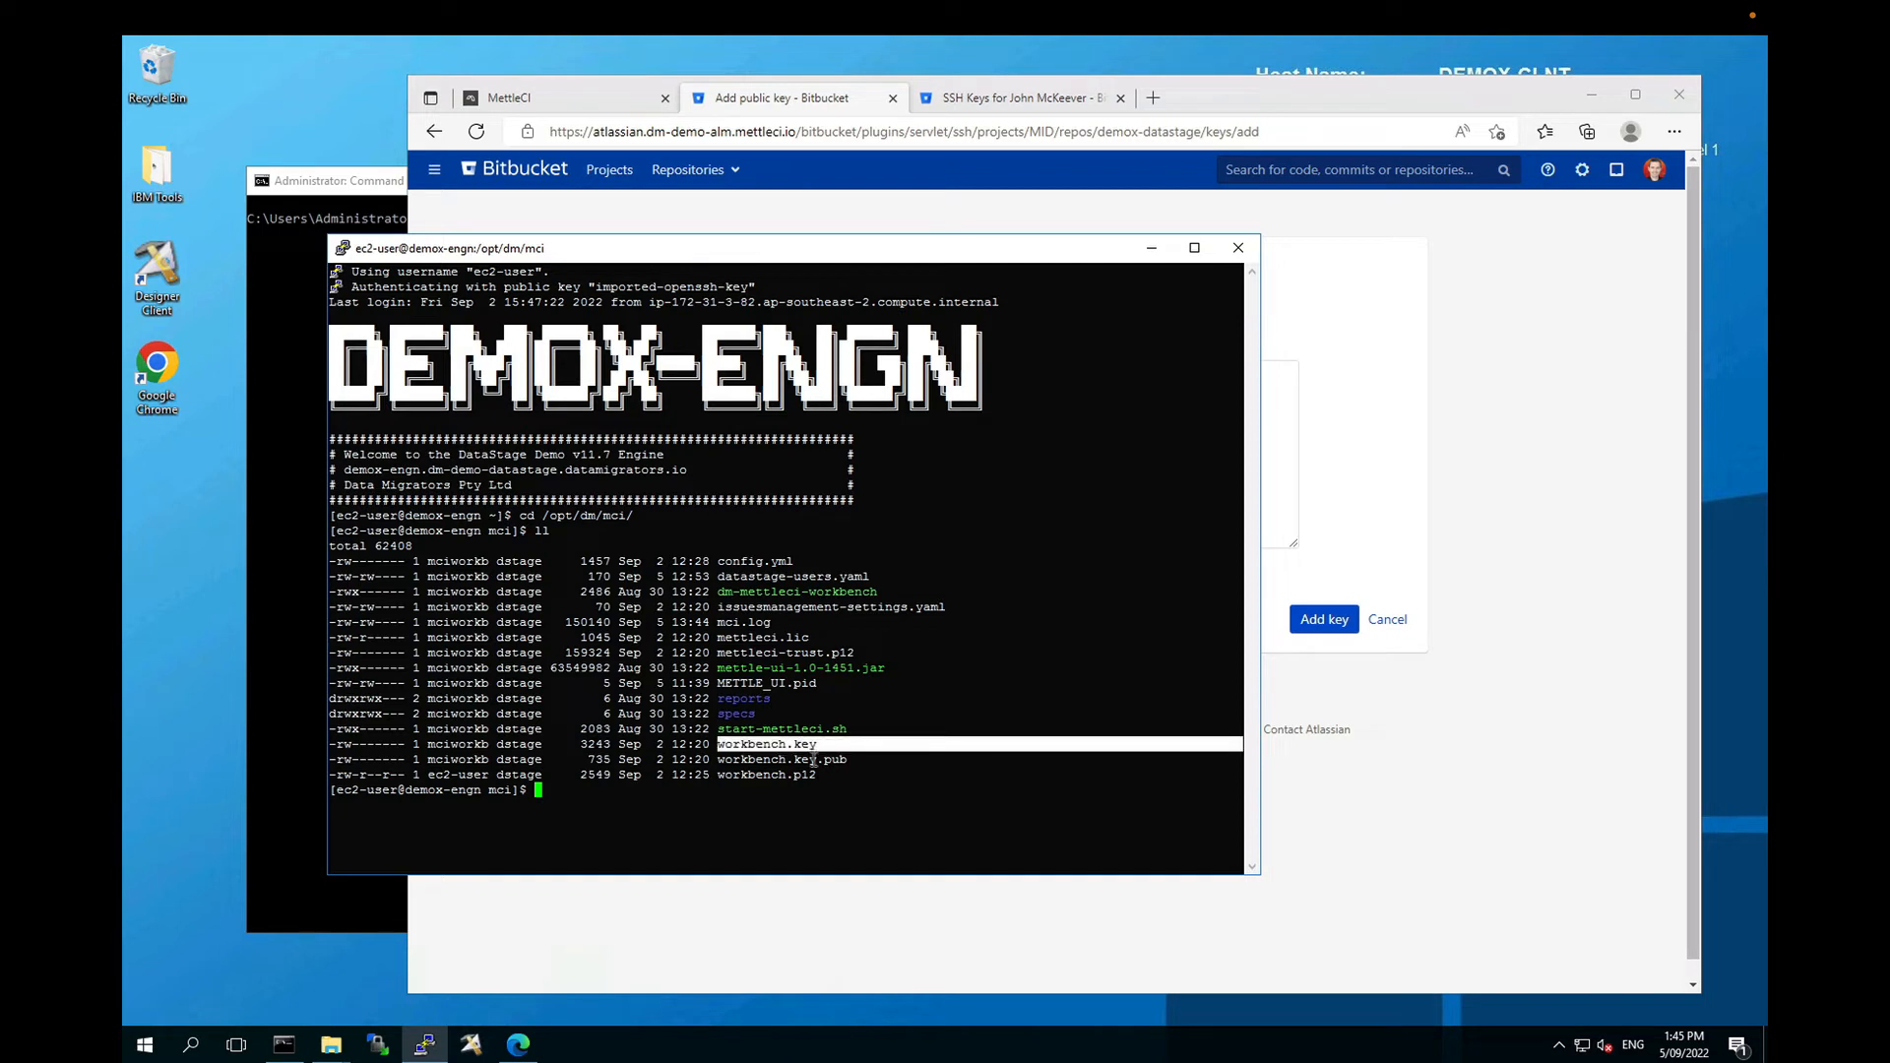
click(813, 760)
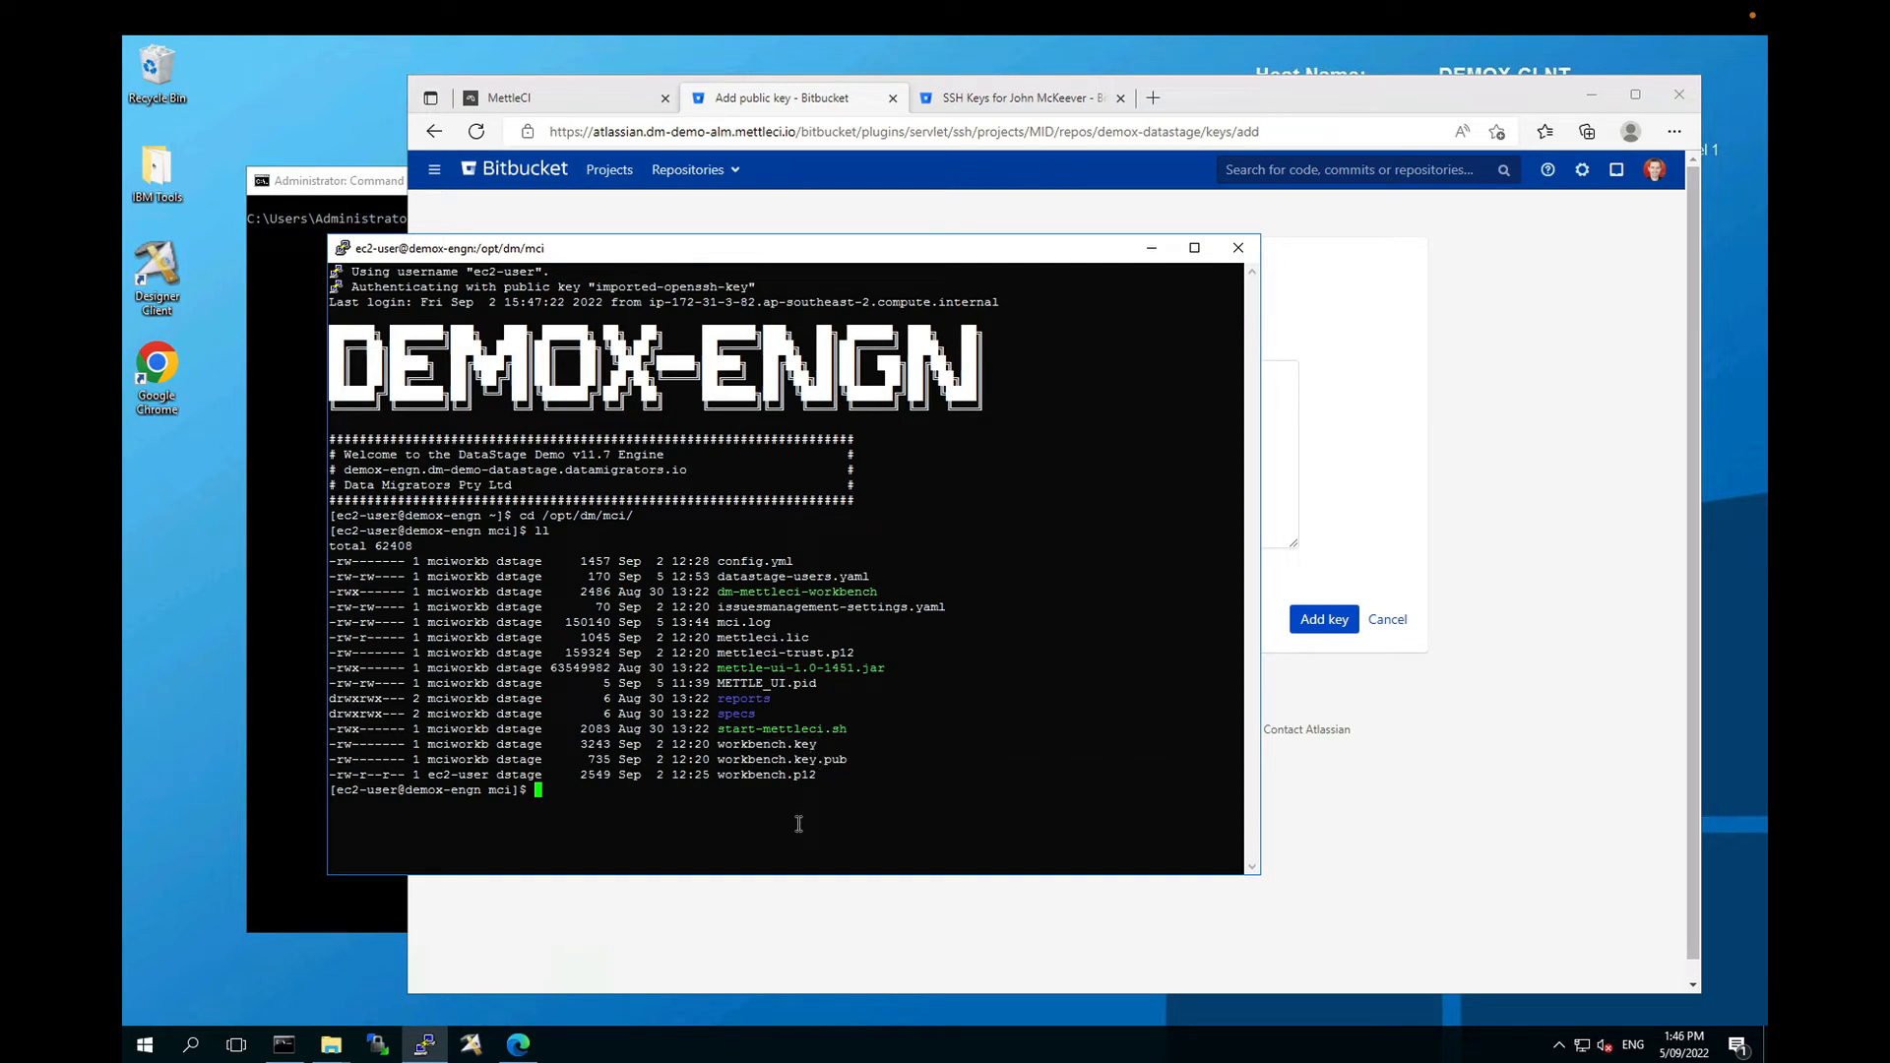
Step: Print workbench.key.pub with sudo cat, copy the key, and return to Bitbucket's Key box
text(cat workbench.key.pub)
key(Return)
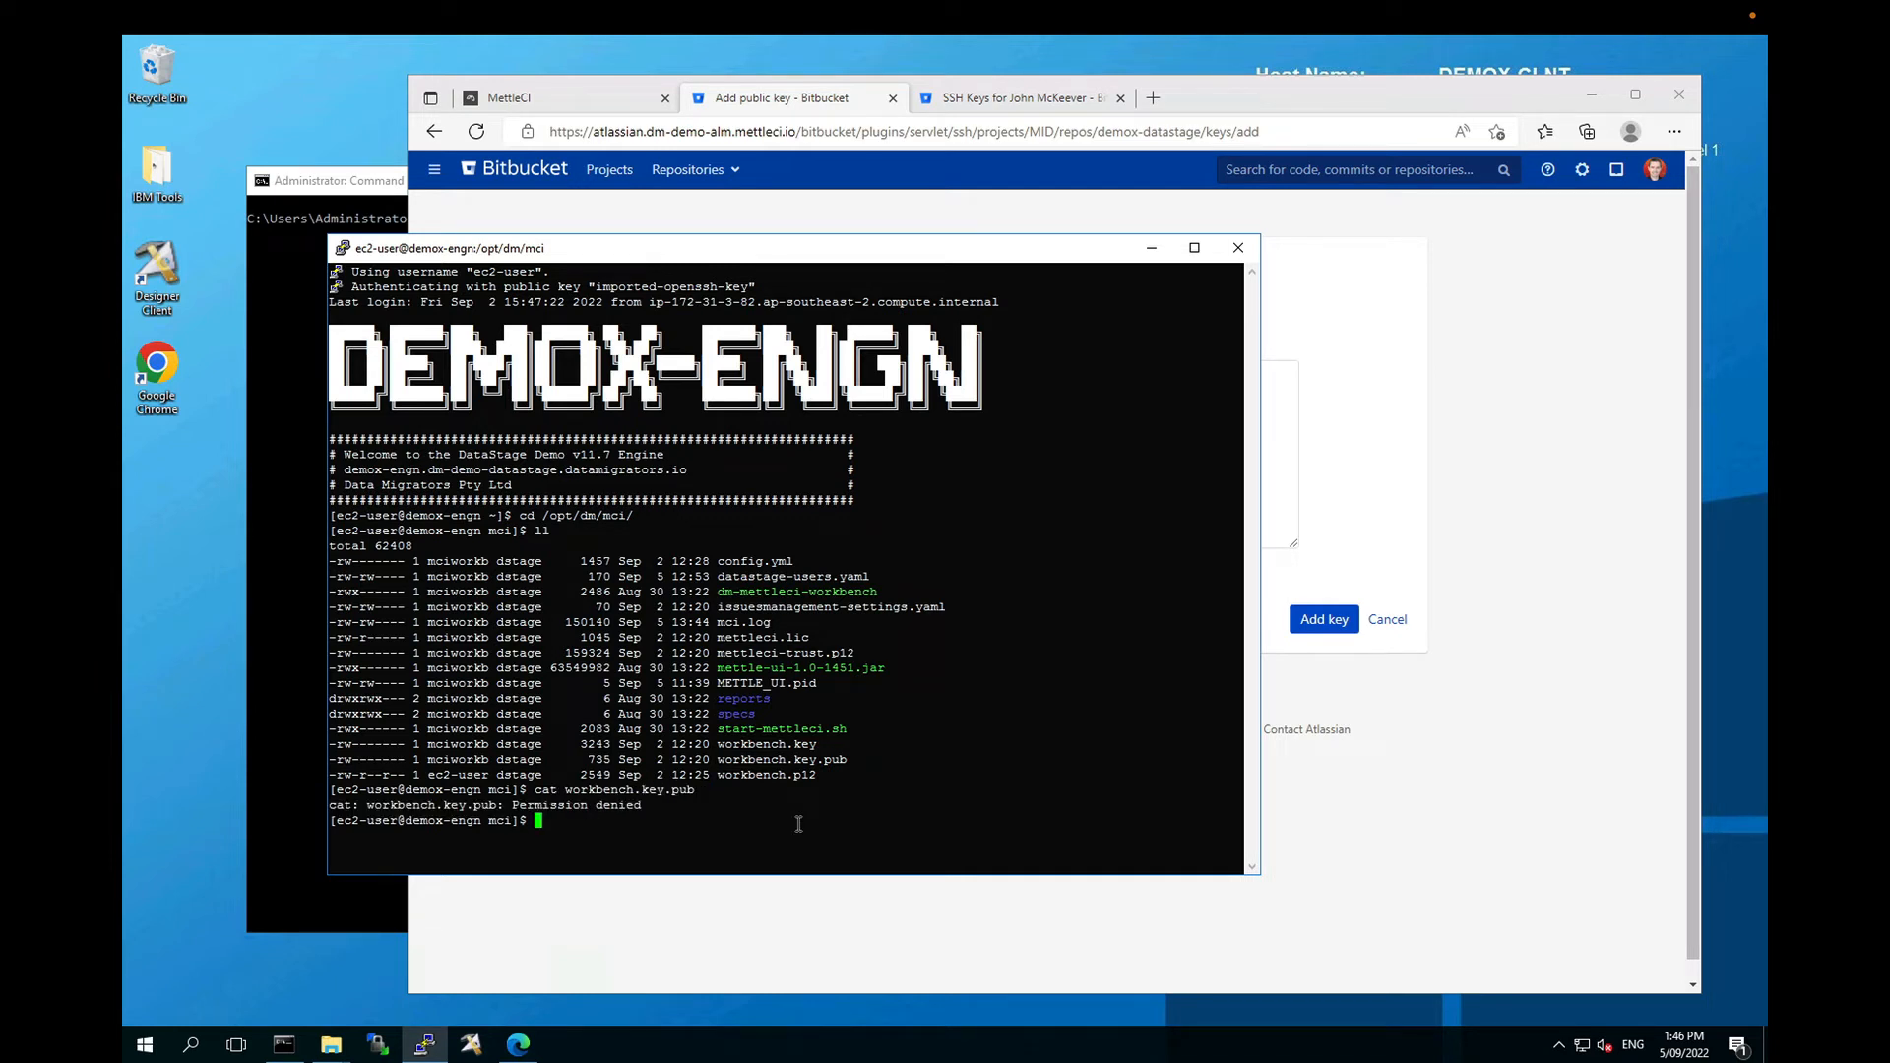
key(Up)
key(Home)
text(sudop)
key(BackSpace)
key(BackSpace)
key(Return)
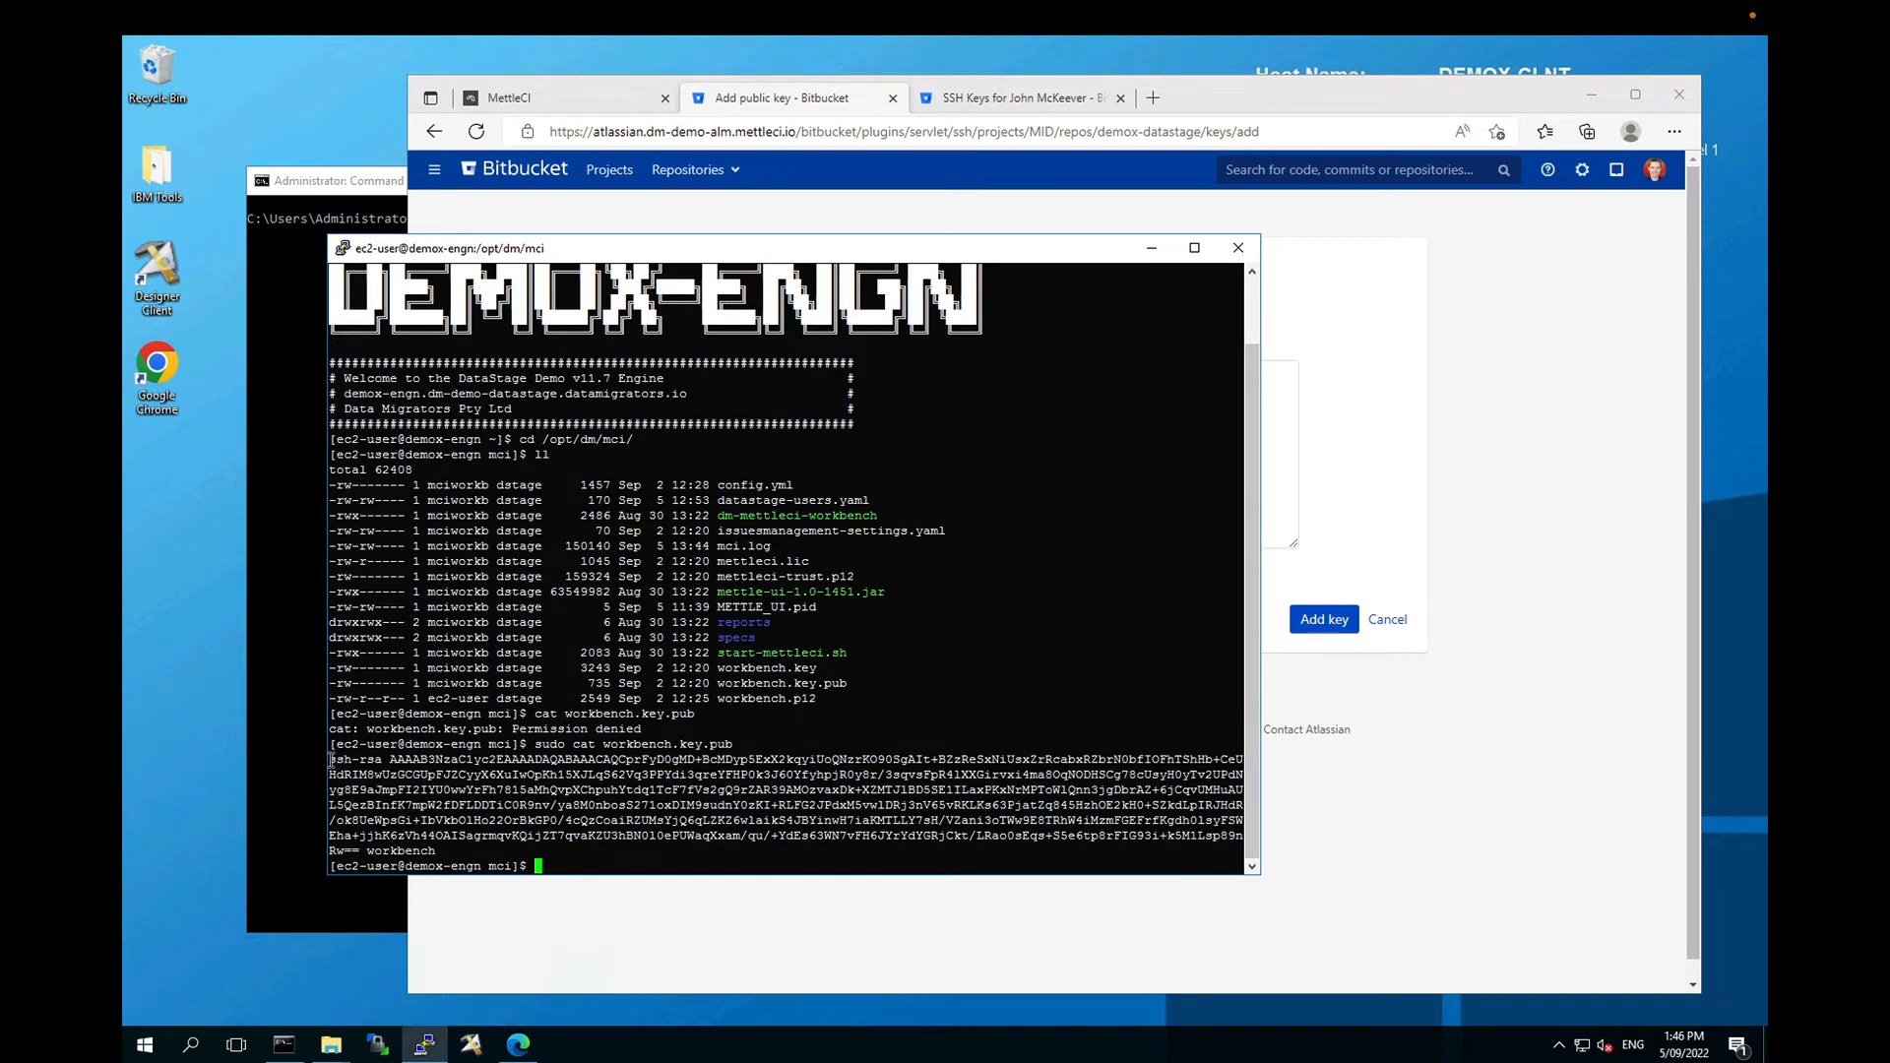
drag(331, 760, 436, 849)
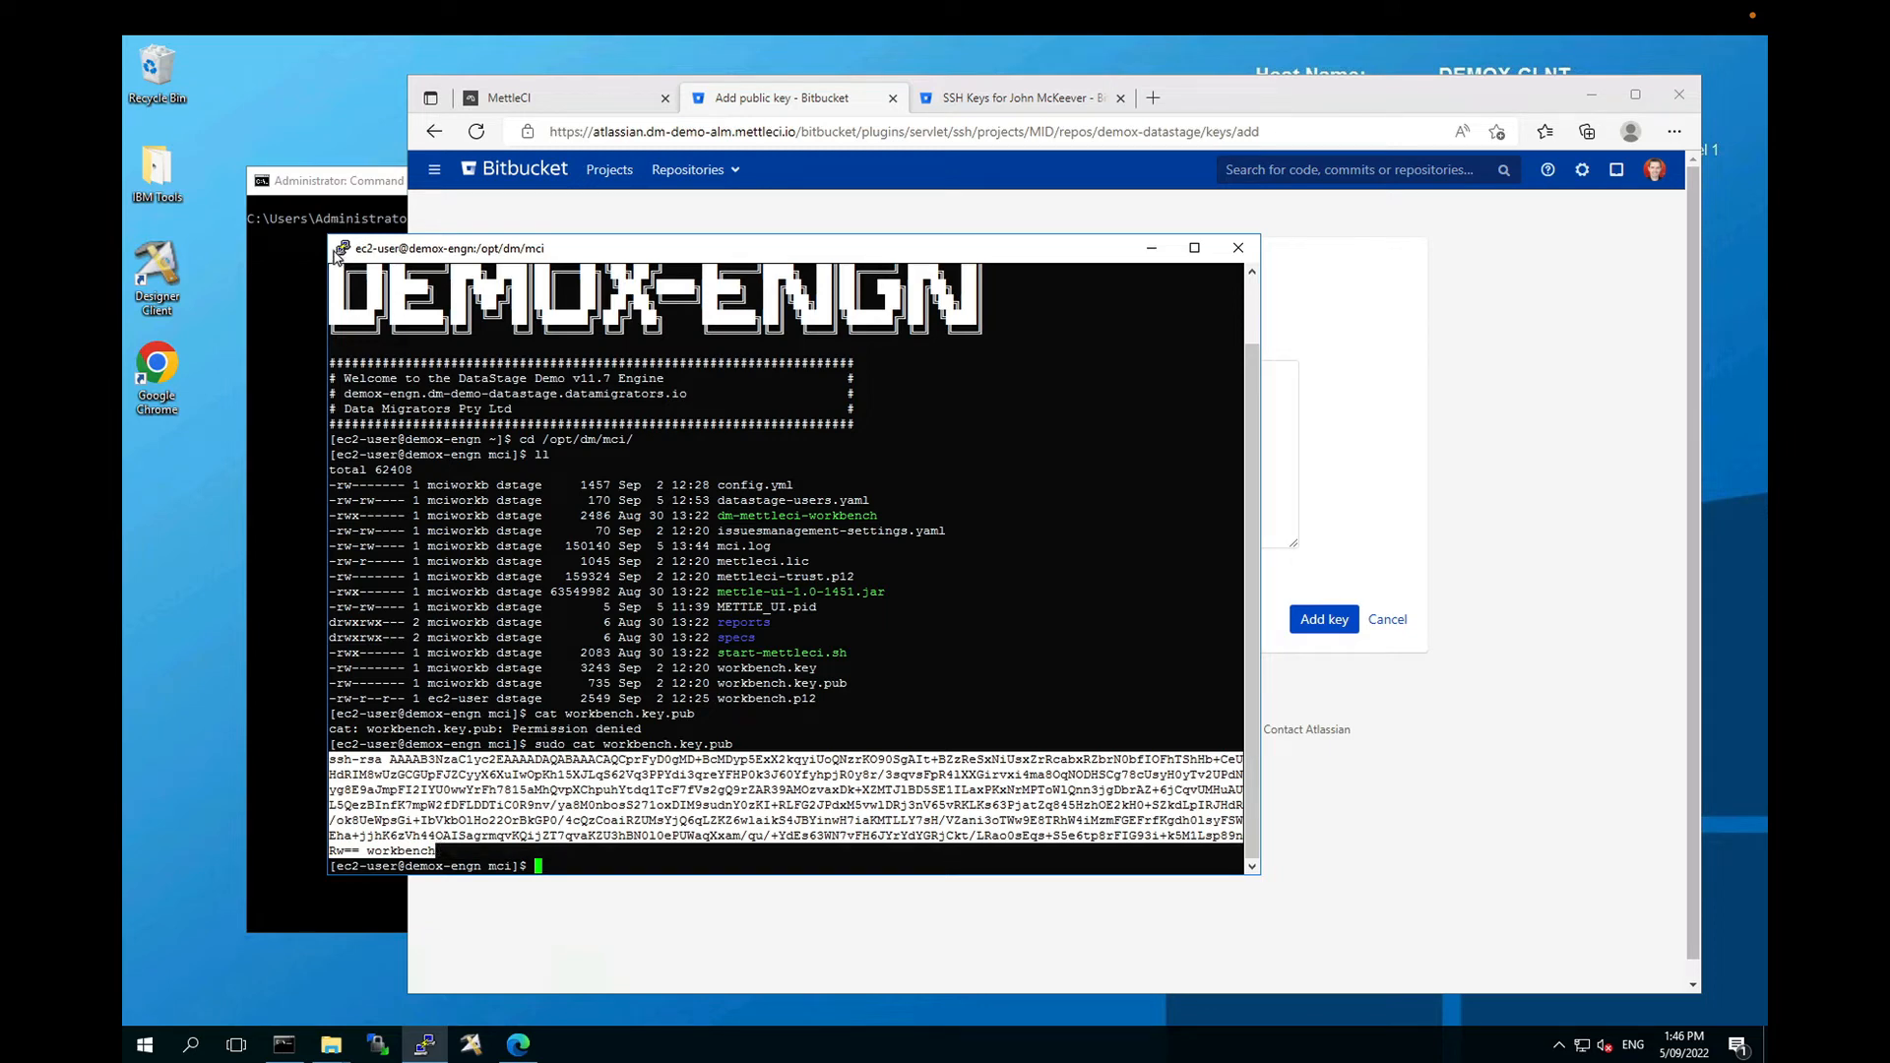
right_click(398, 369)
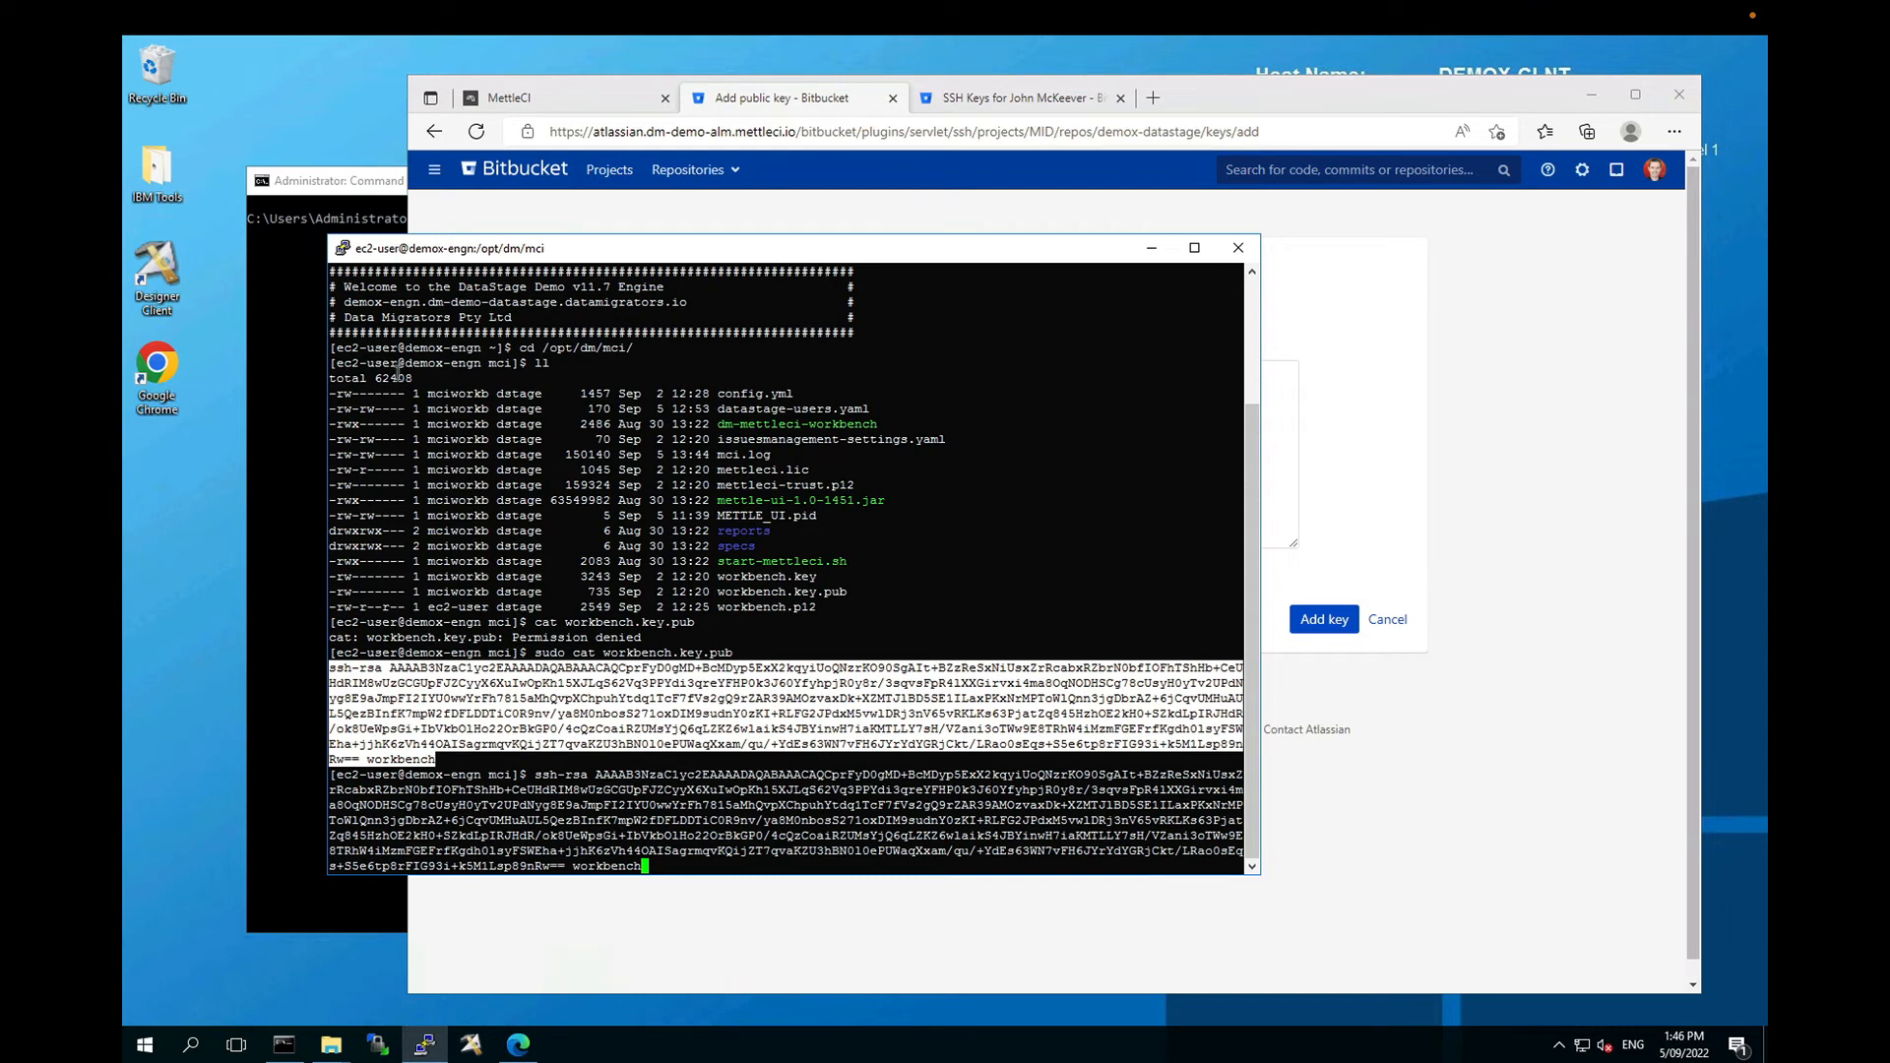
click(1384, 876)
click(867, 477)
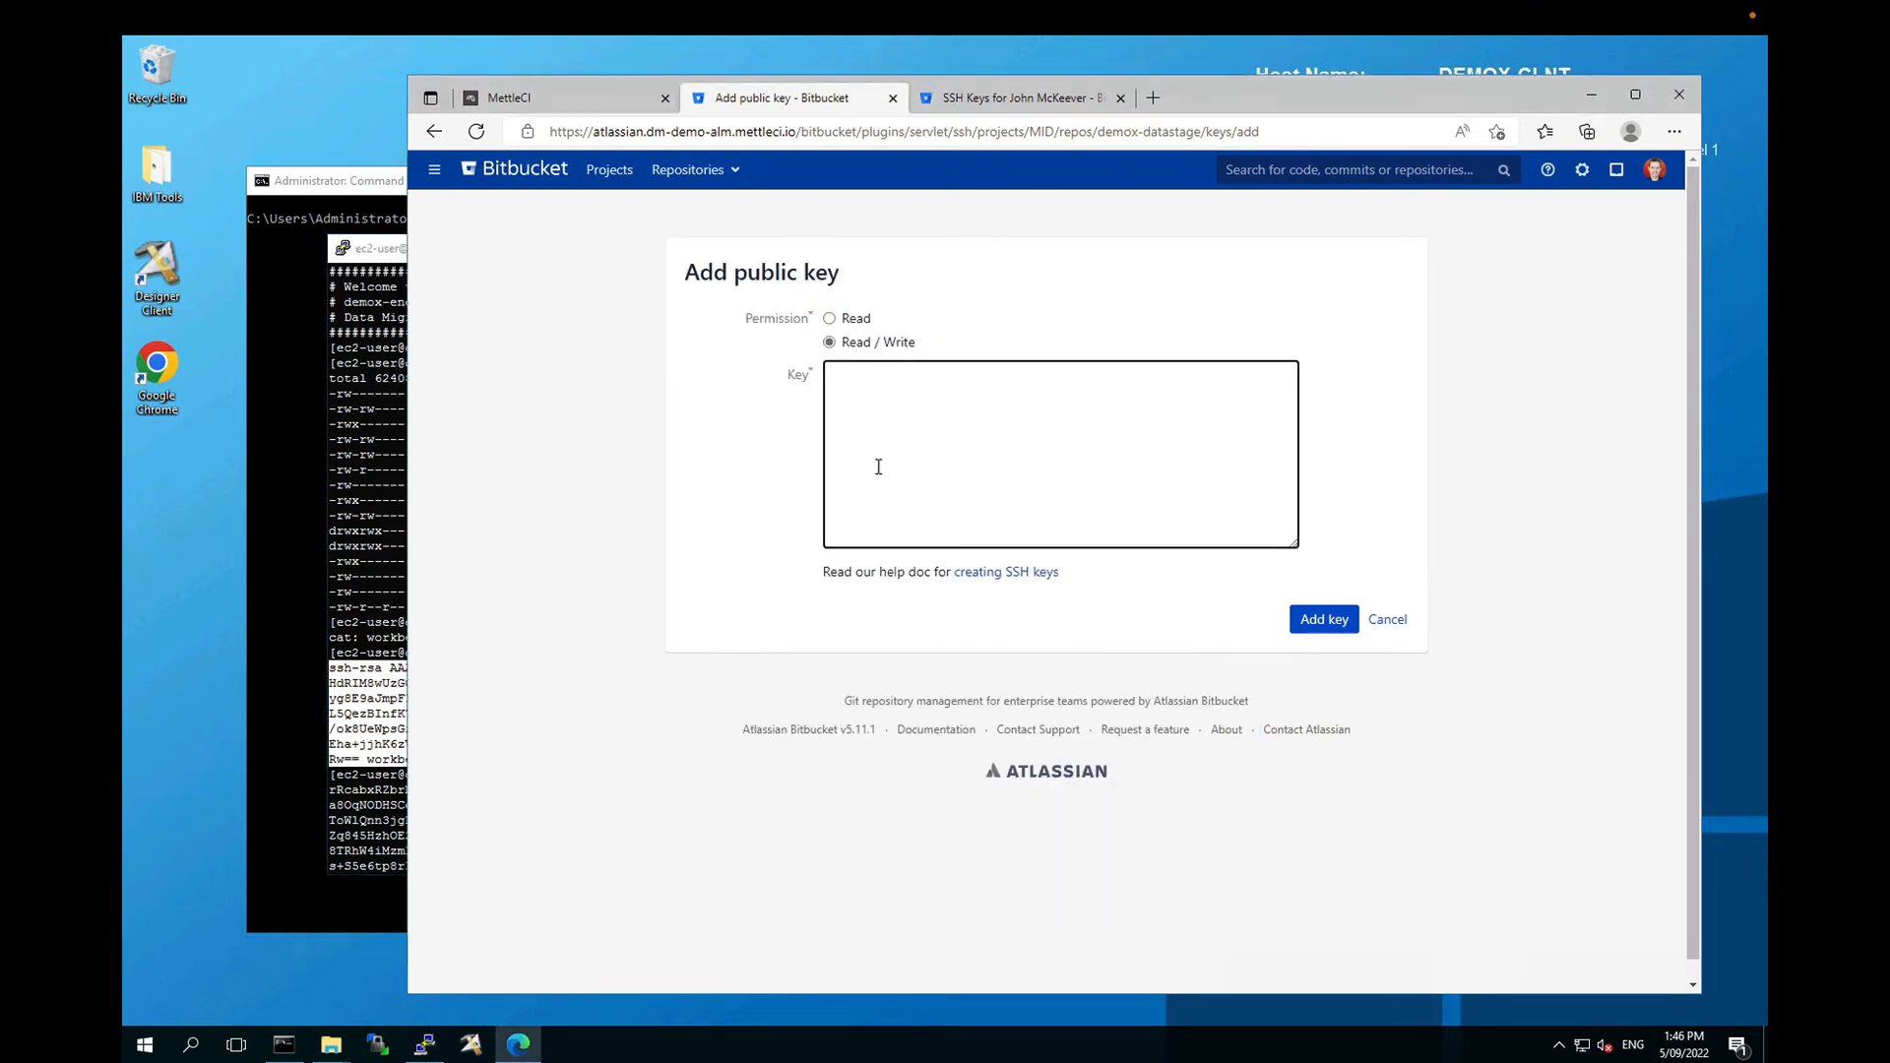
Step: Paste the workbench public key and save it as the DataStage repository's access key
key(ctrl+v)
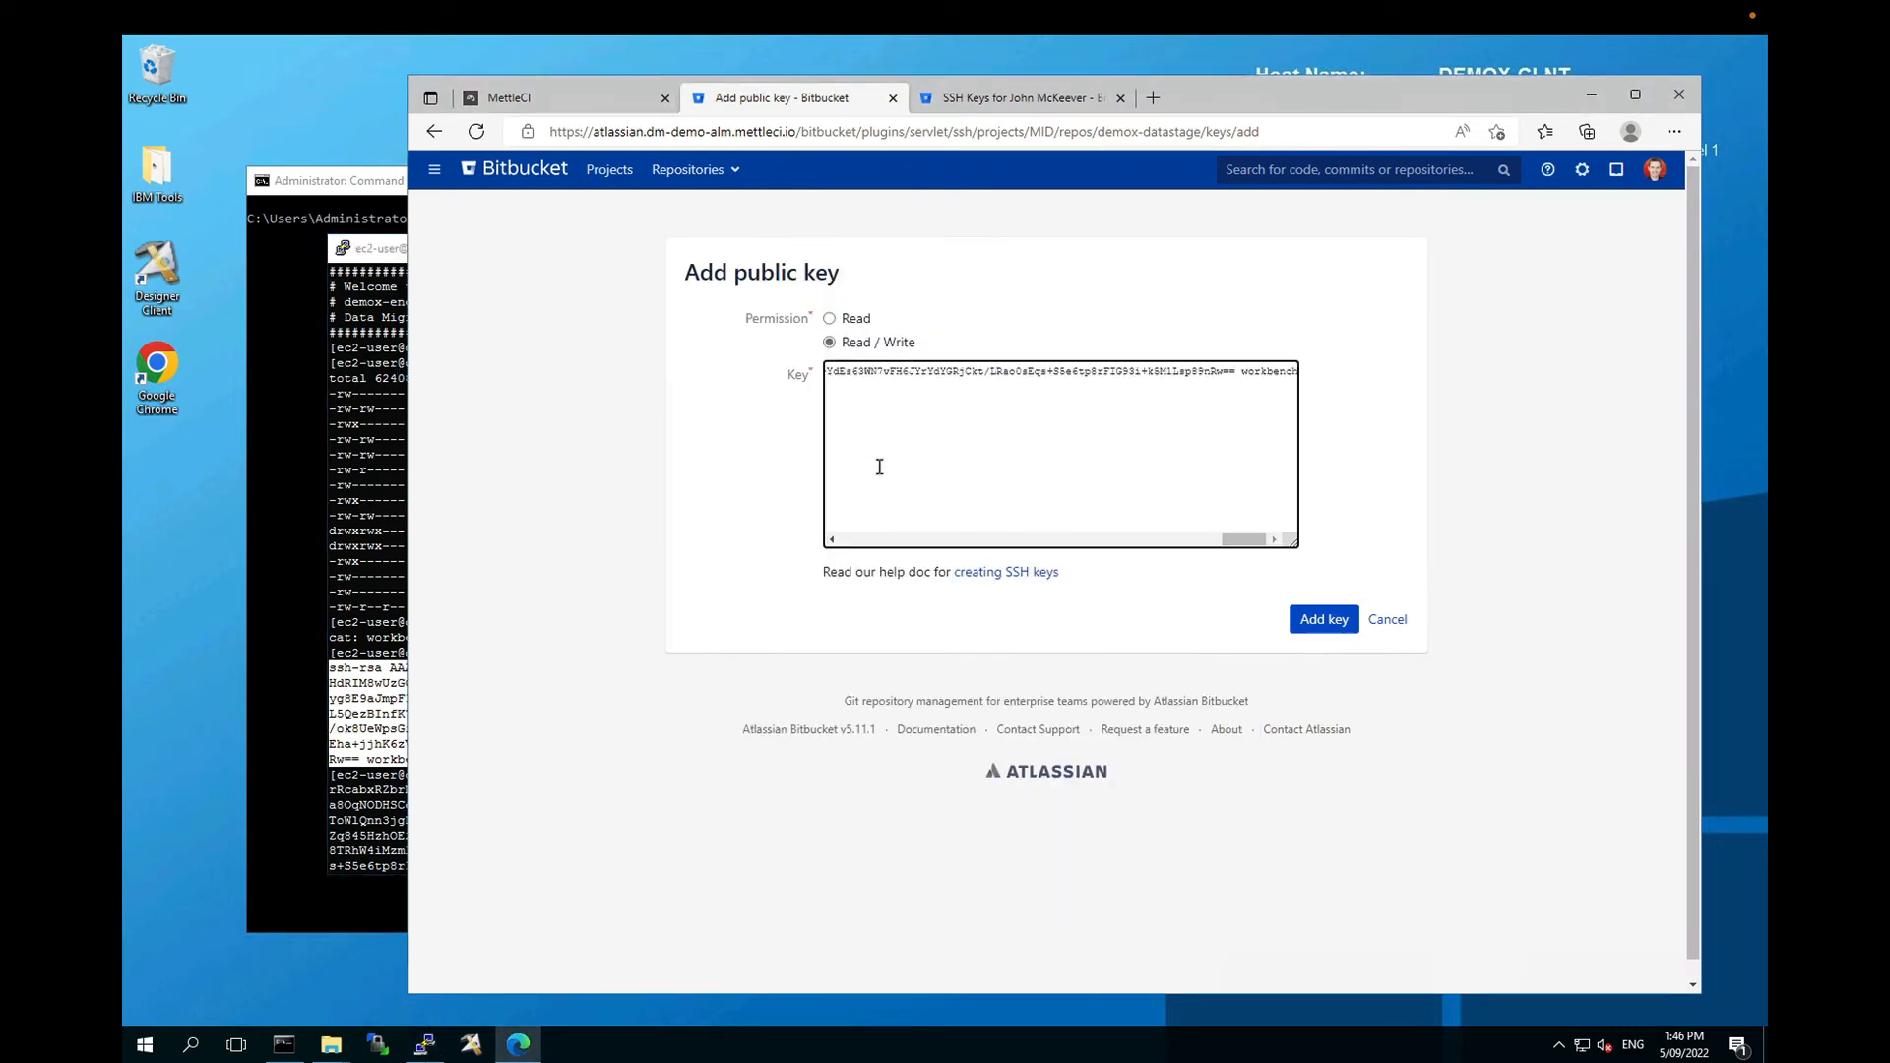
click(1322, 621)
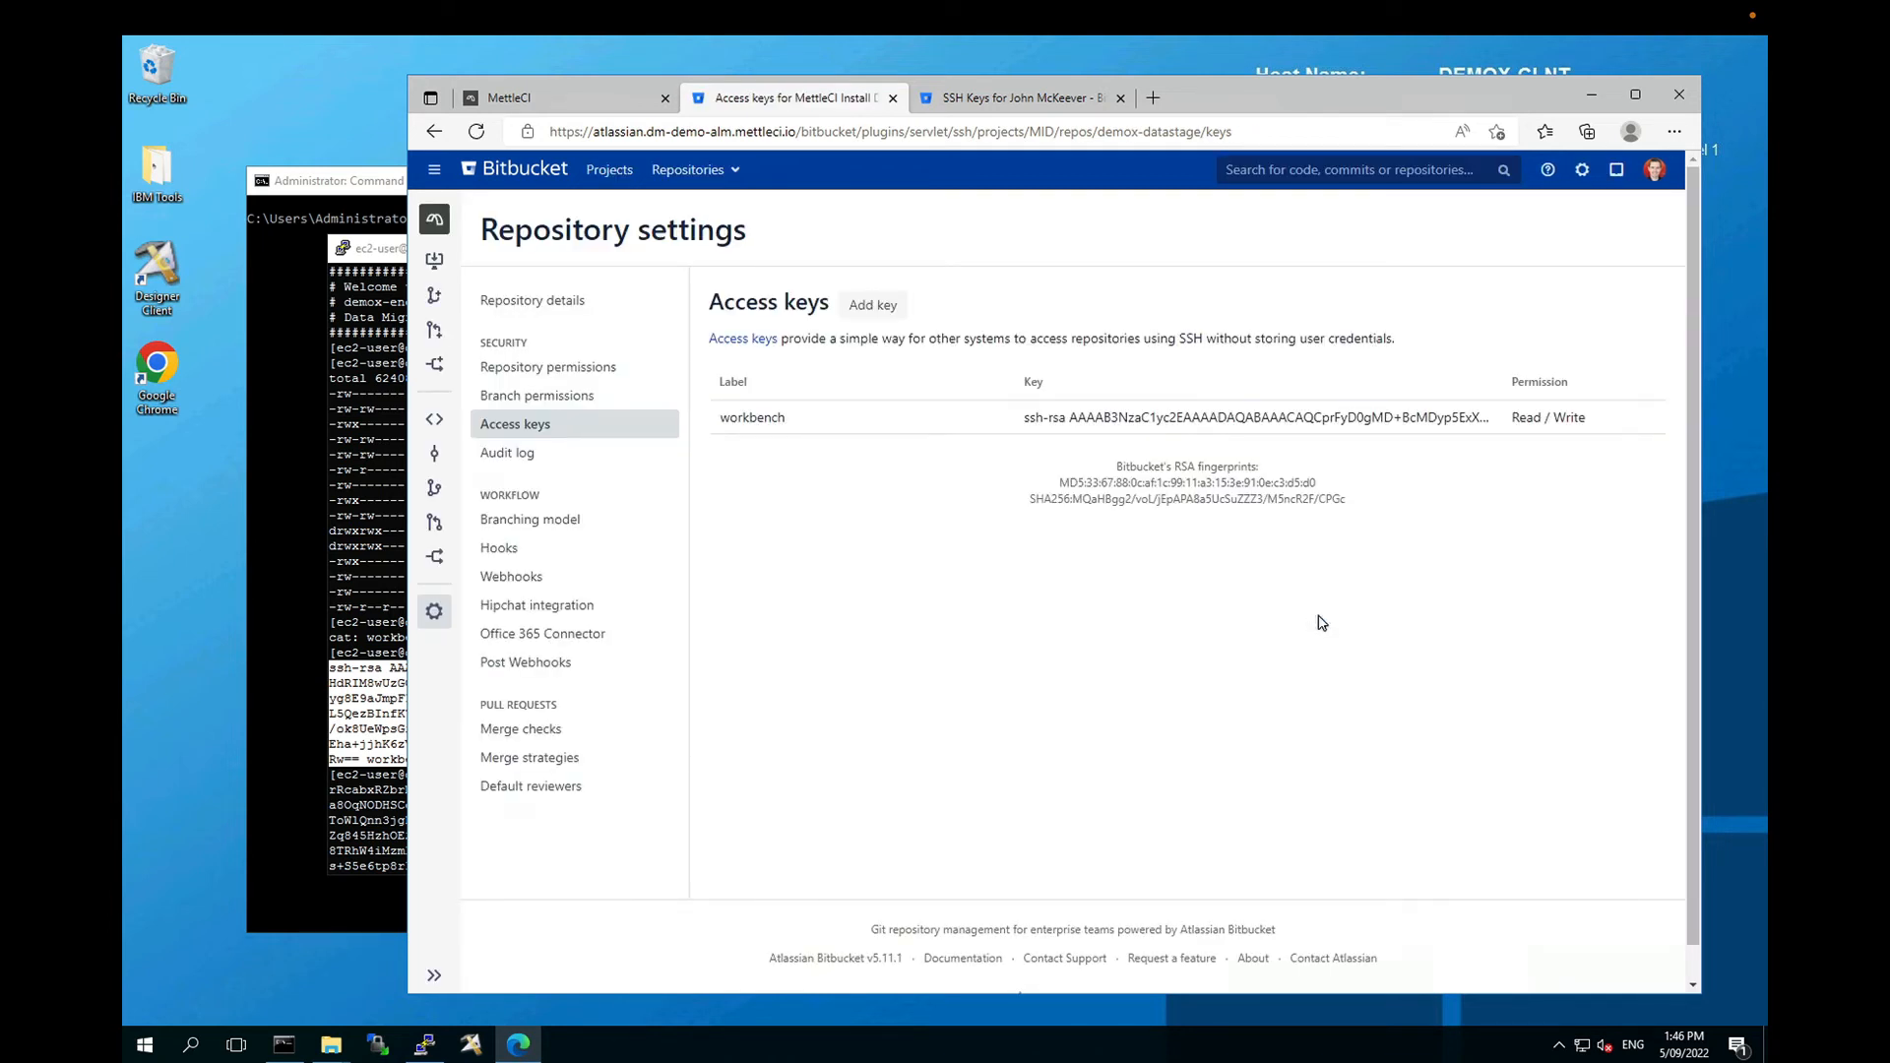
click(295, 504)
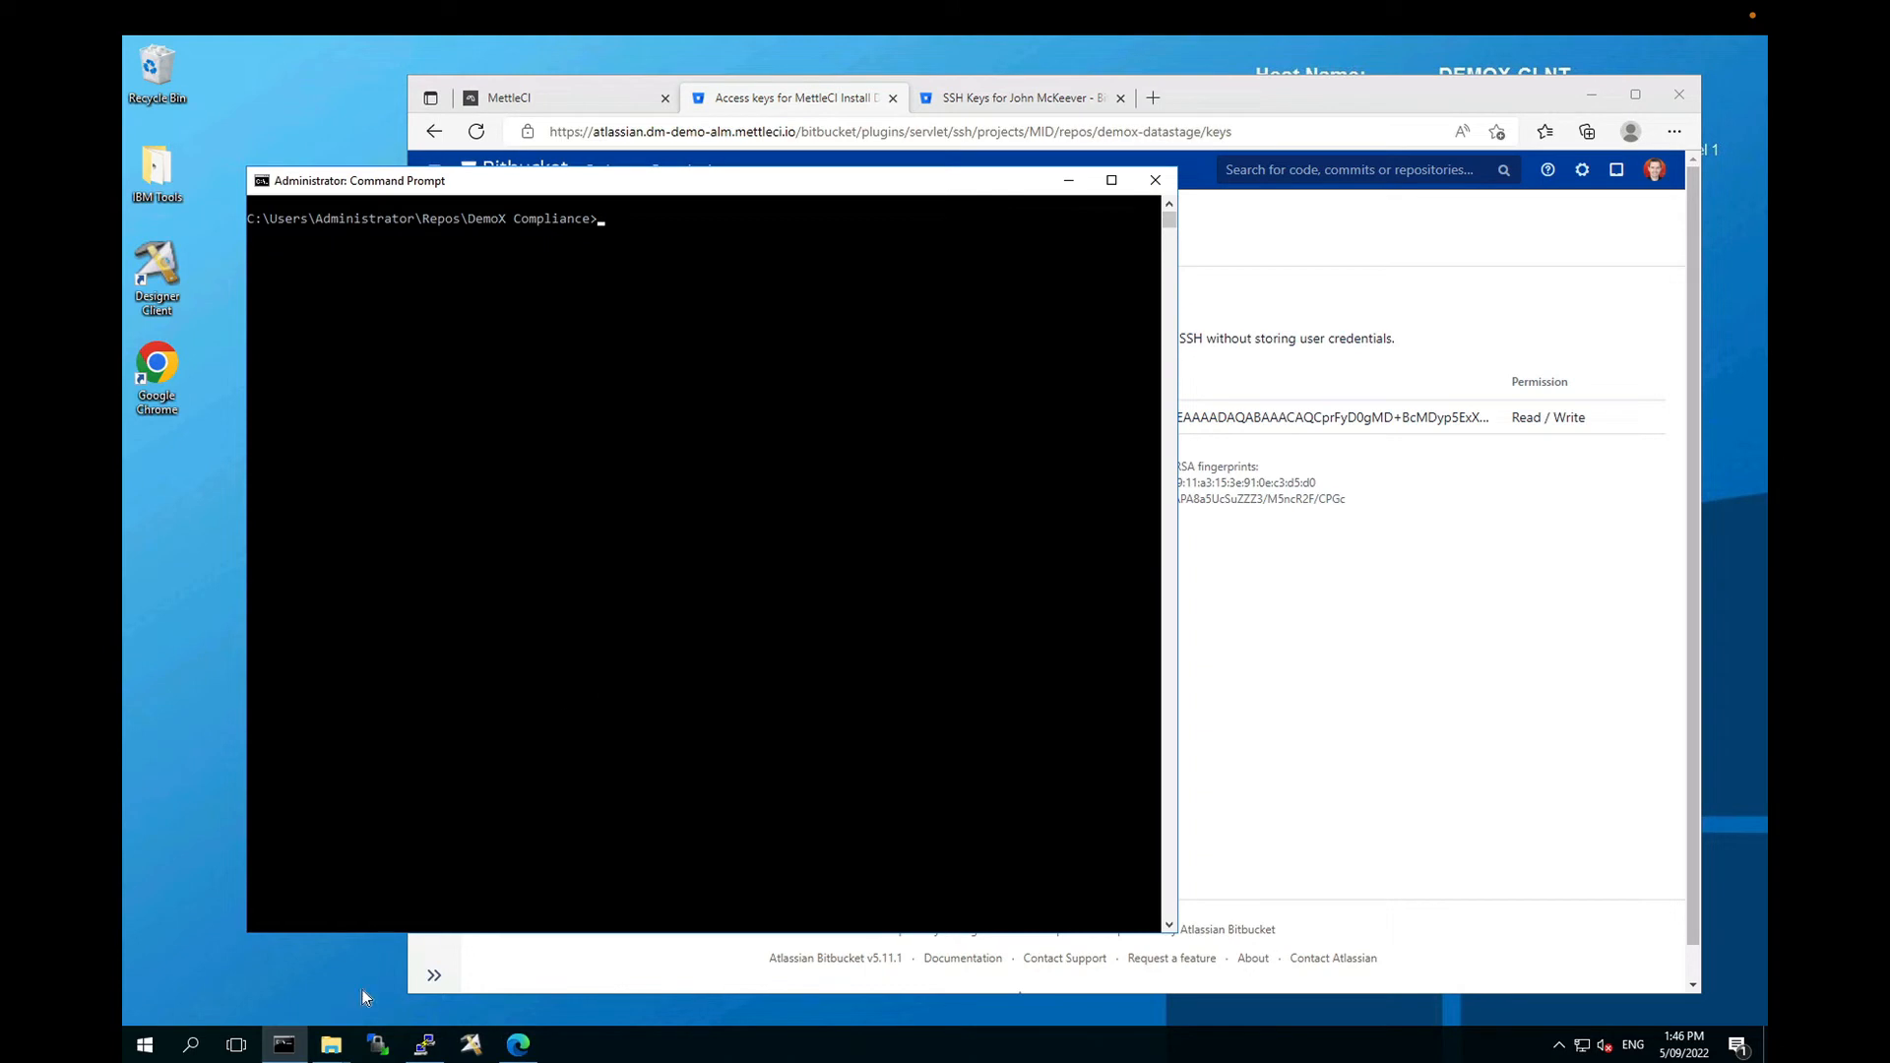
click(424, 1043)
Step: Paste the key into the PuTTY terminal as a harmless # comment line
right_click(784, 832)
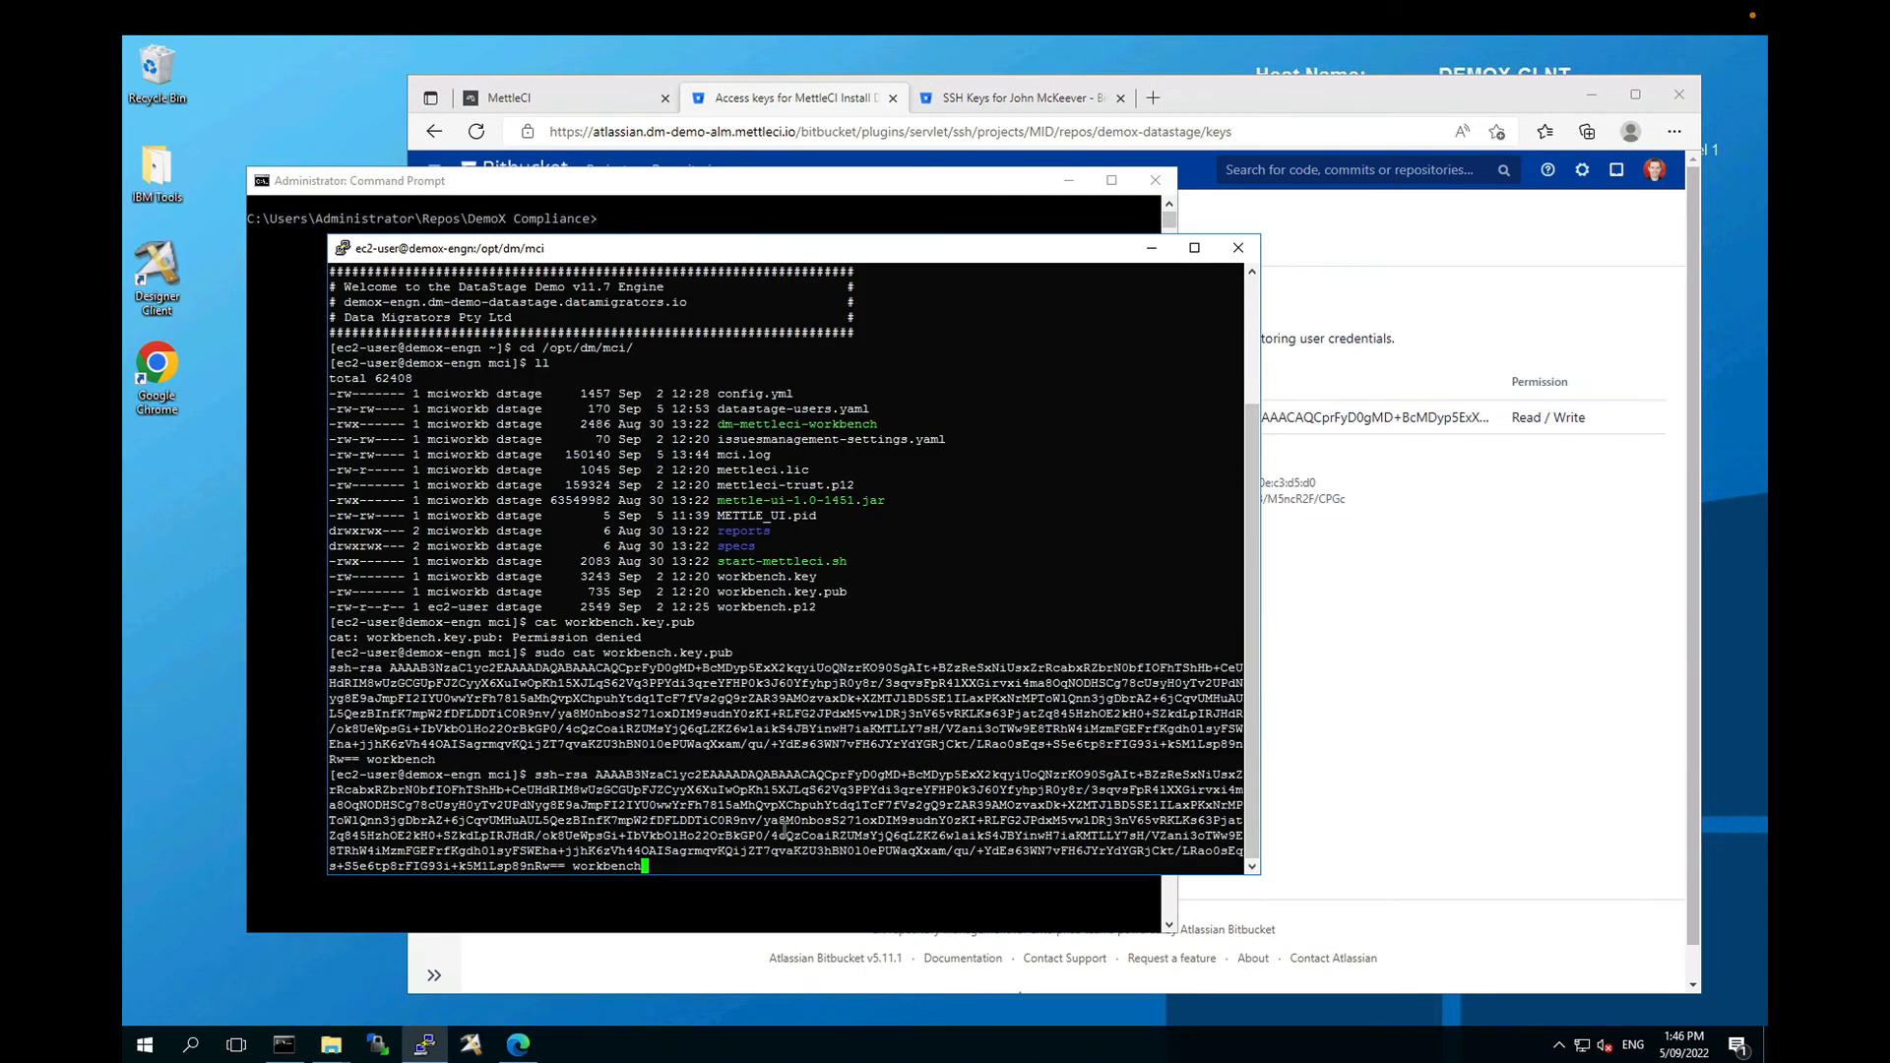
key(Home)
text(#)
key(Return)
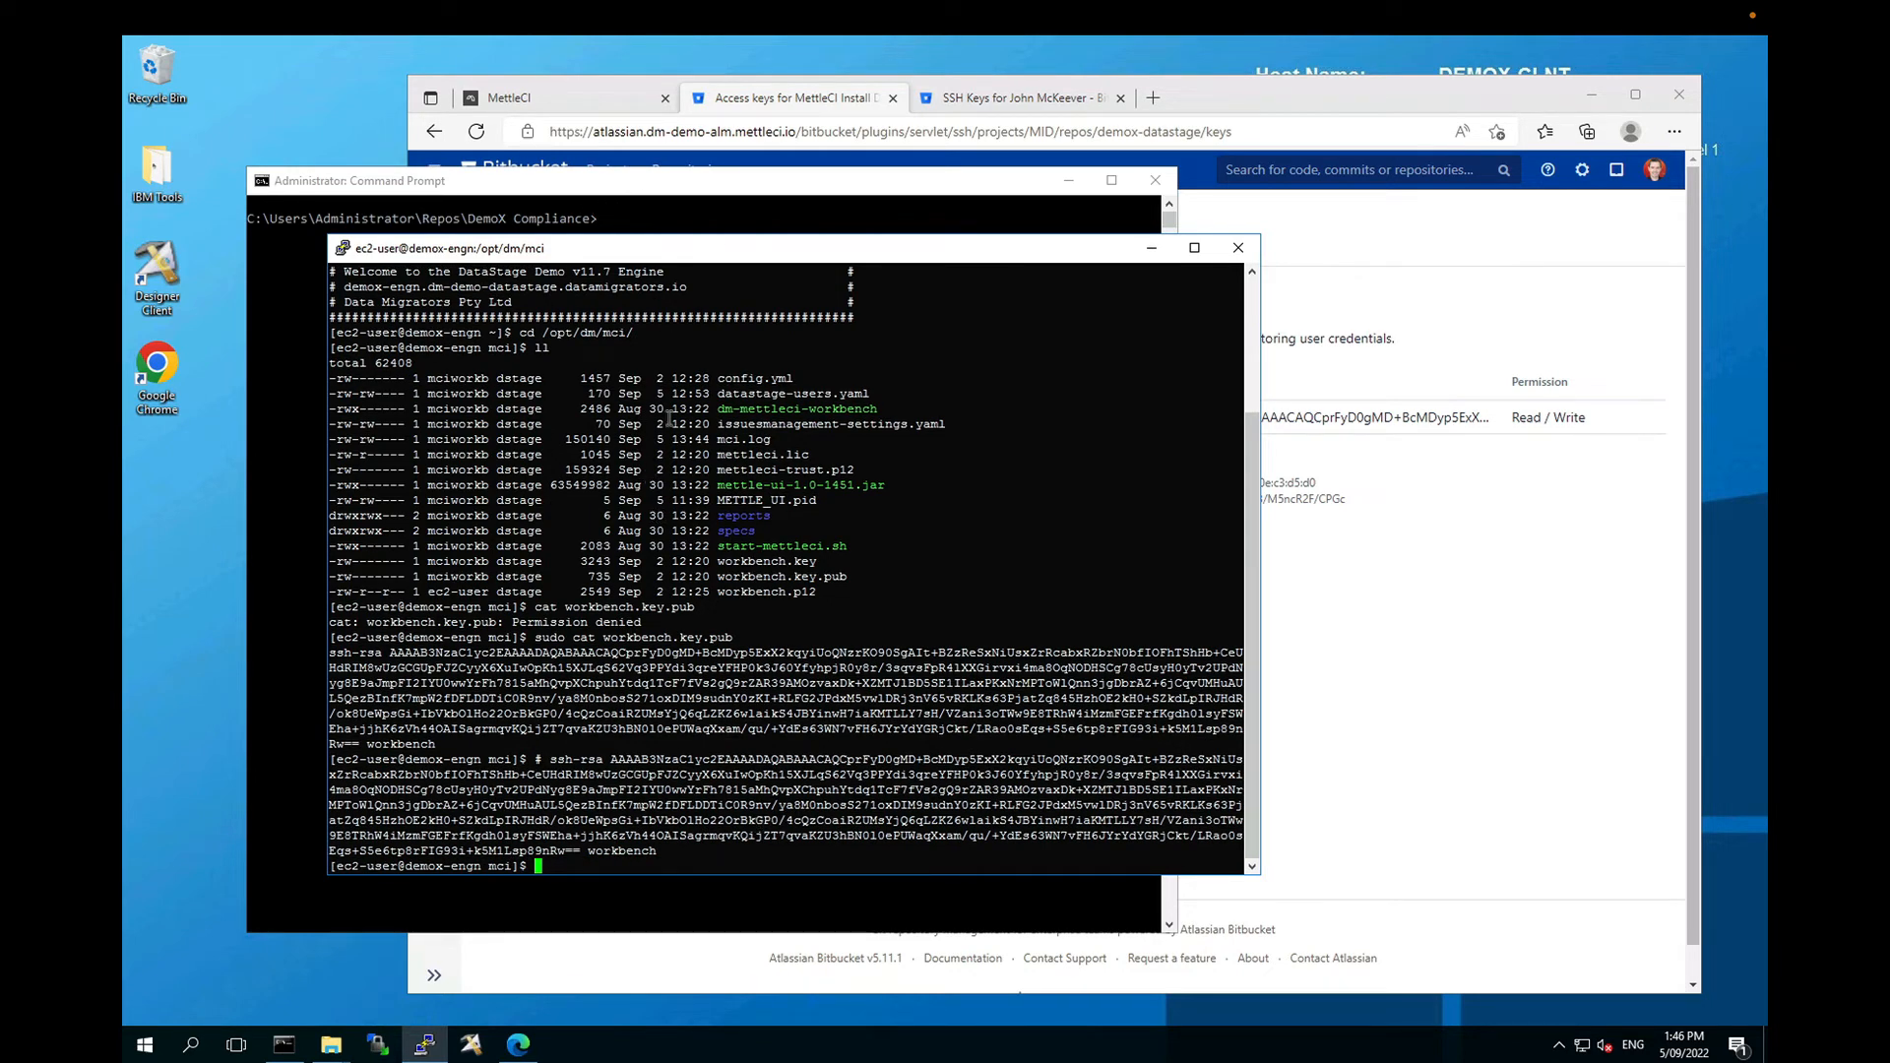
click(567, 100)
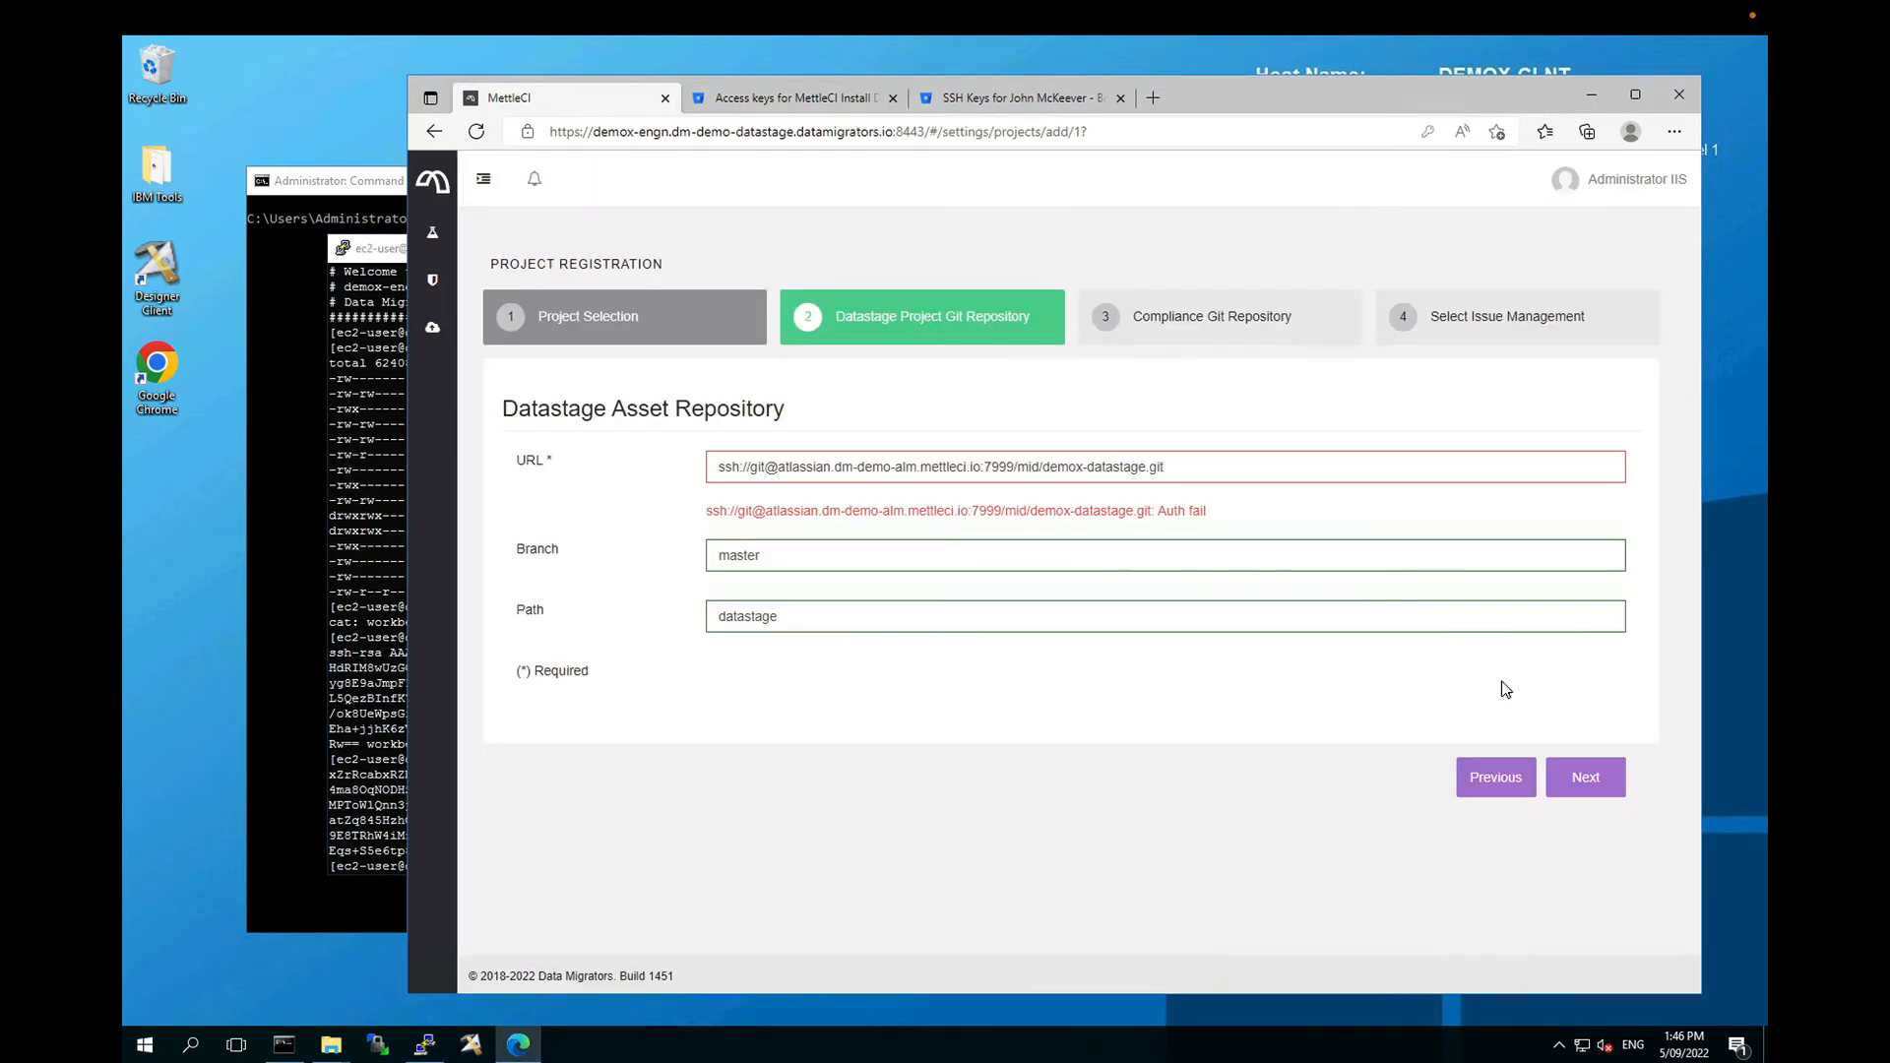
Step: Advance MettleCI registration to the Compliance Git Repository step
click(1592, 780)
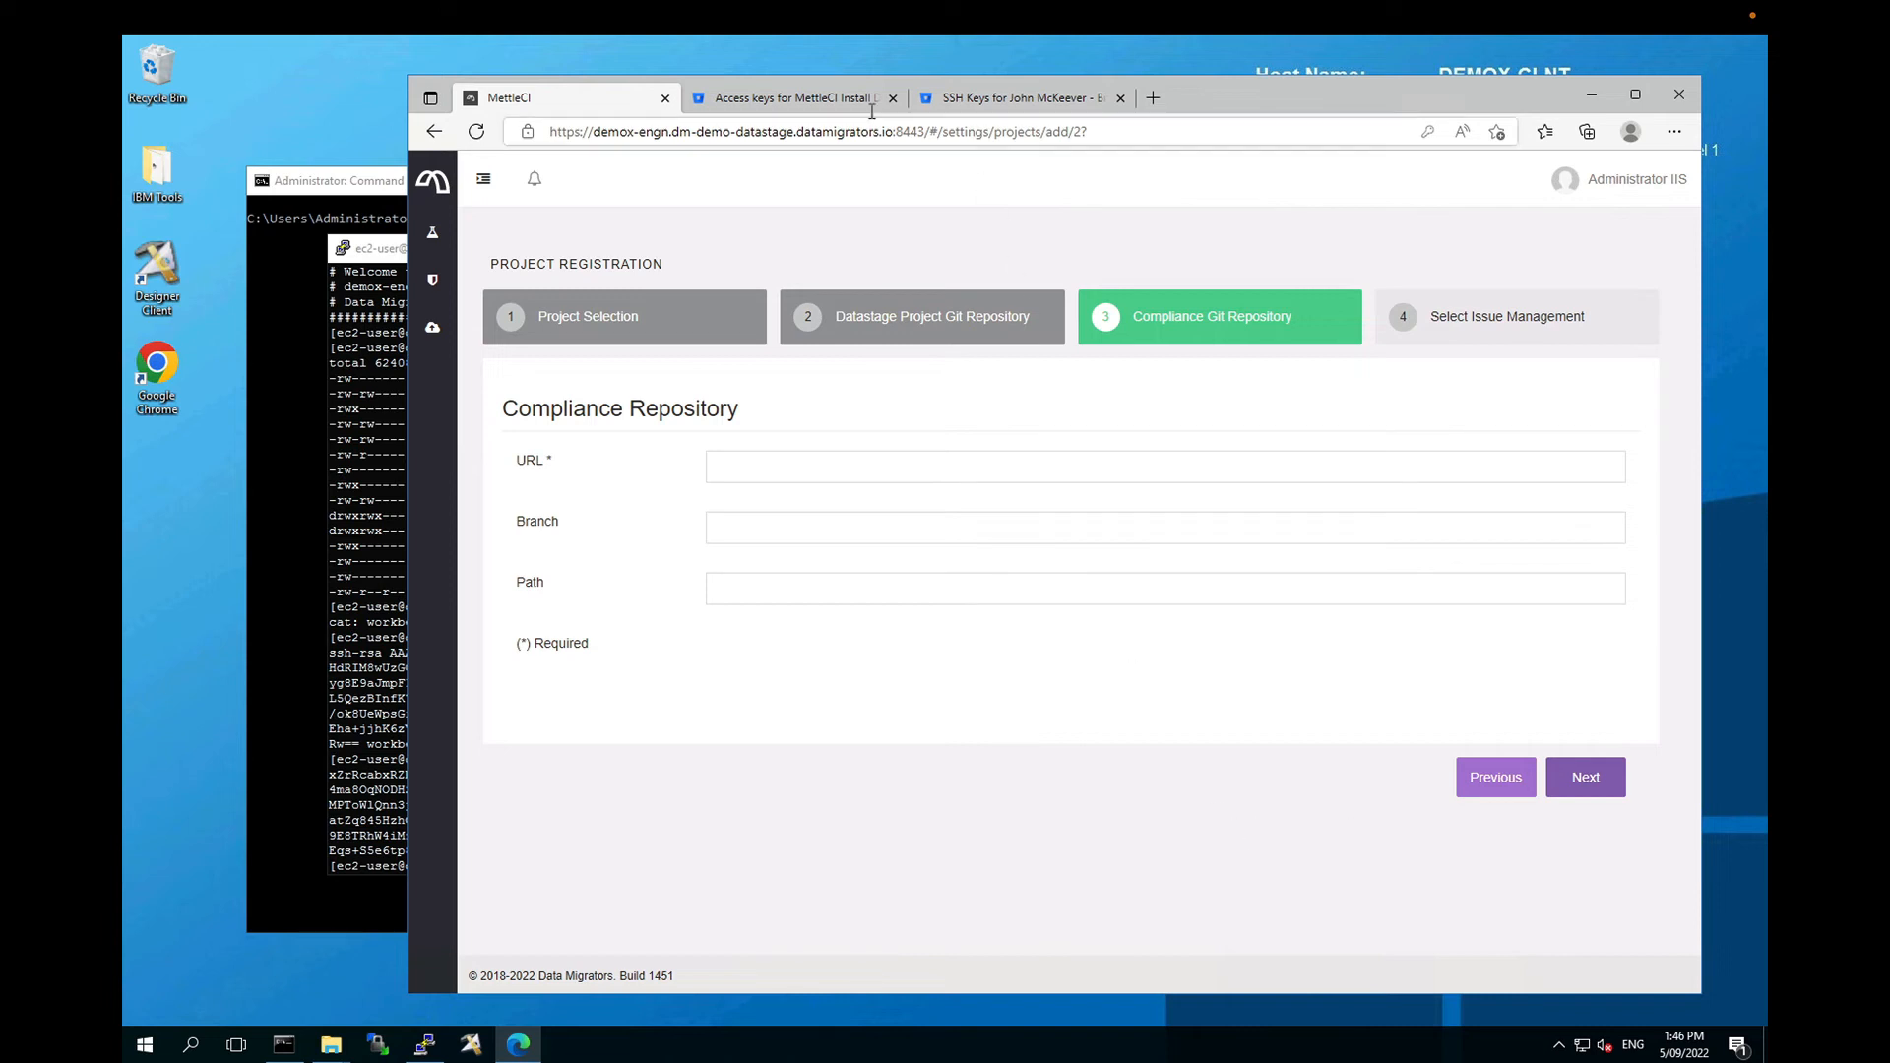
click(820, 101)
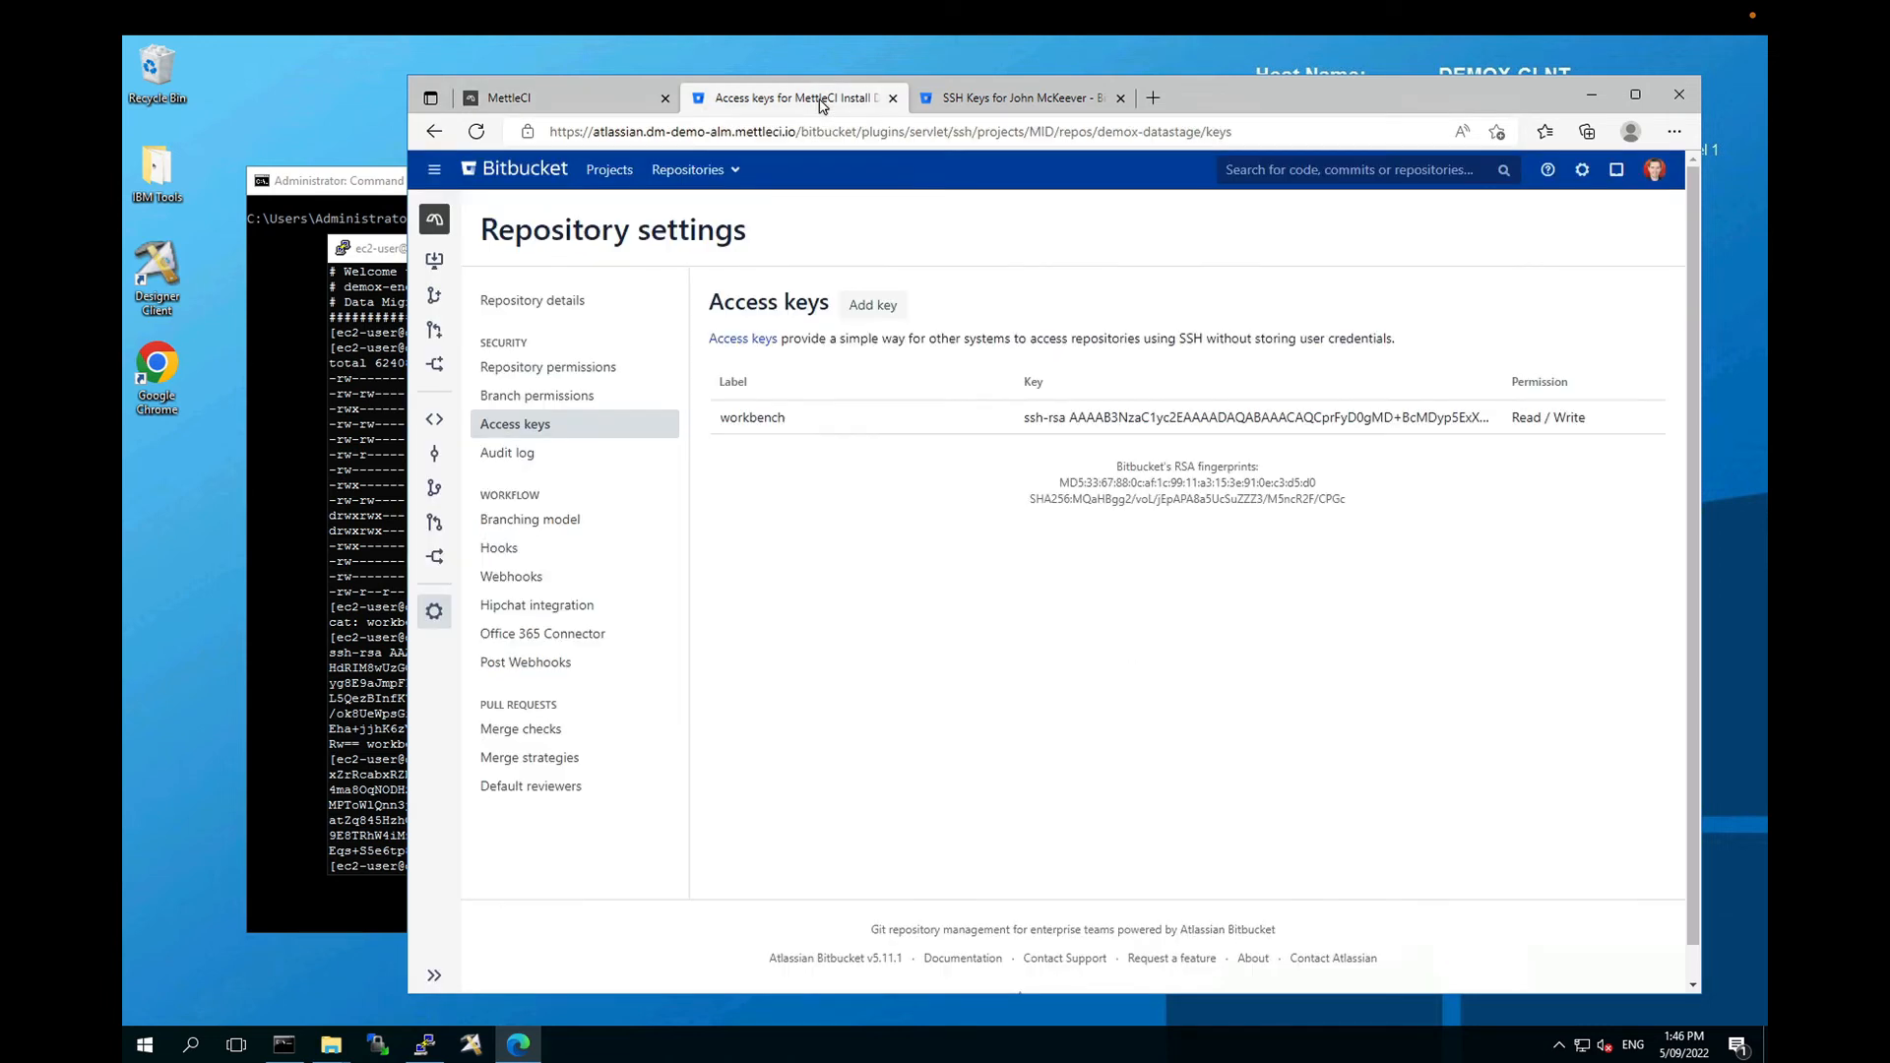
Step: Add the workbench public key with Read / Write access to the DemoX Compliance repository
click(711, 177)
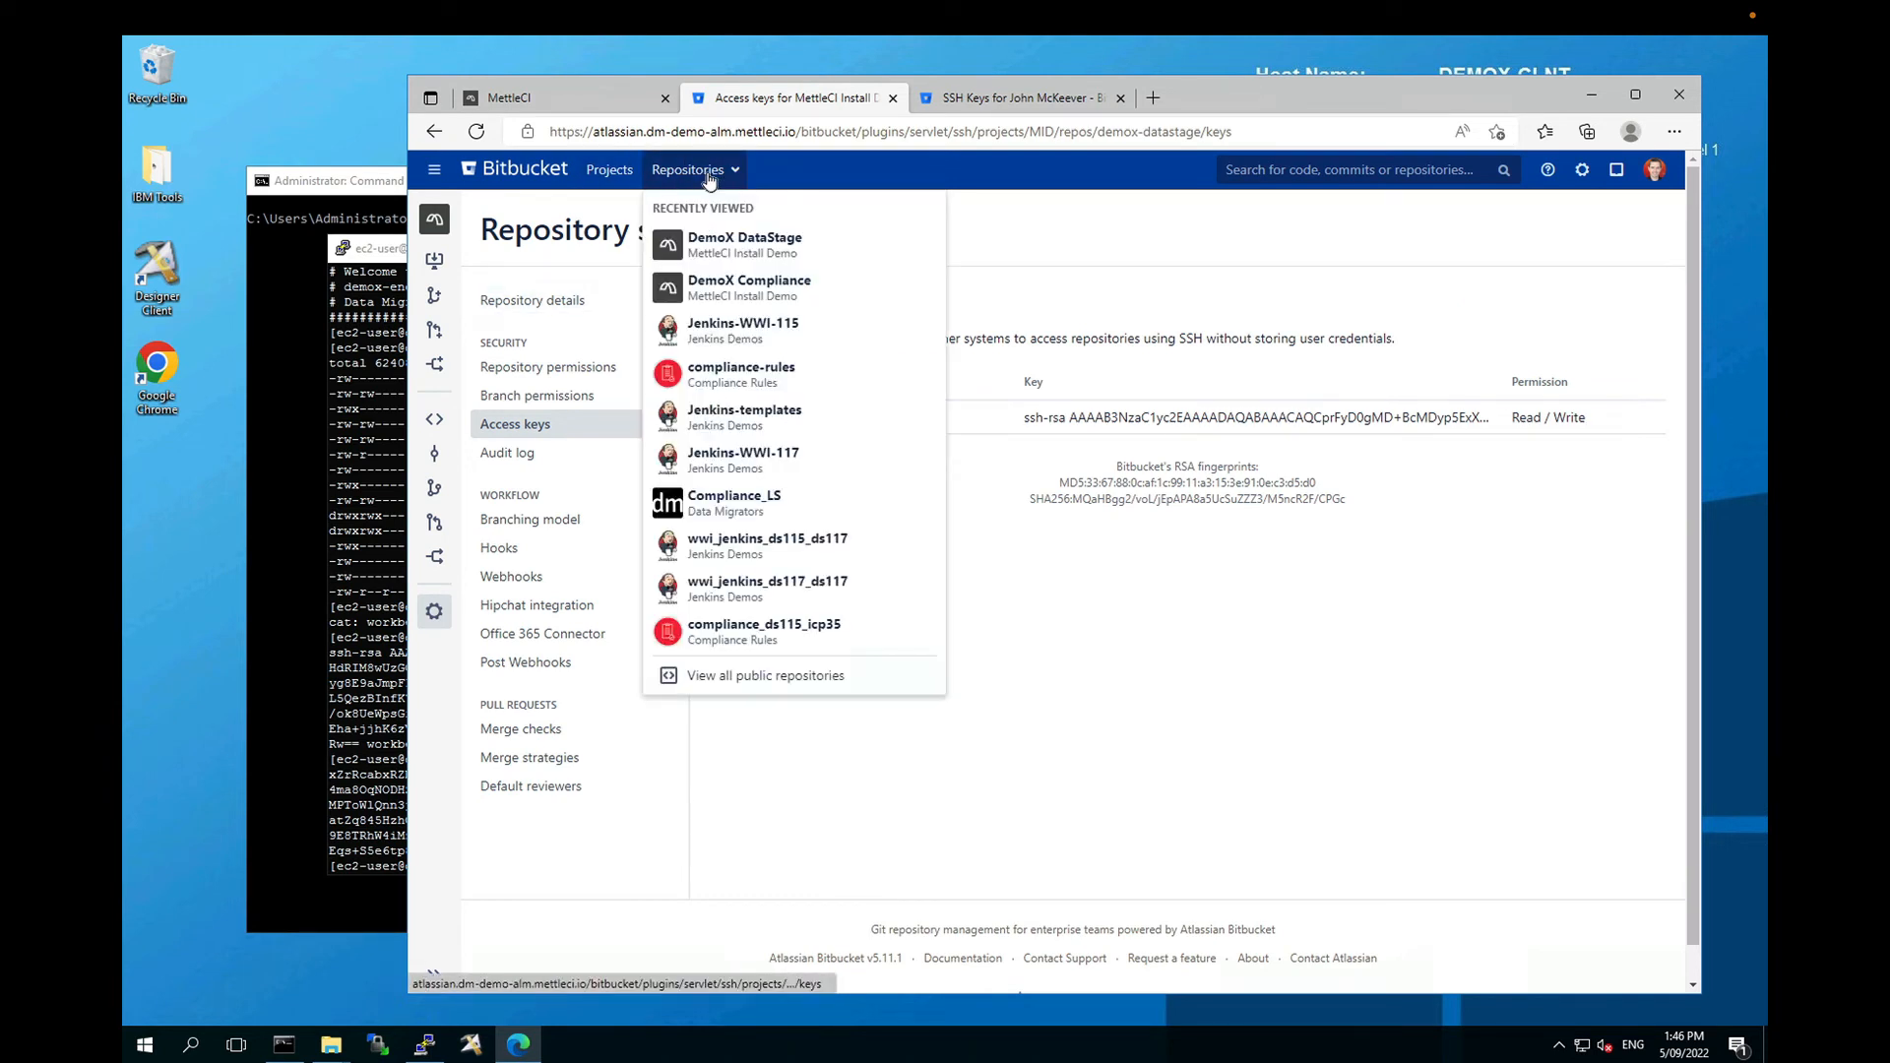
click(718, 290)
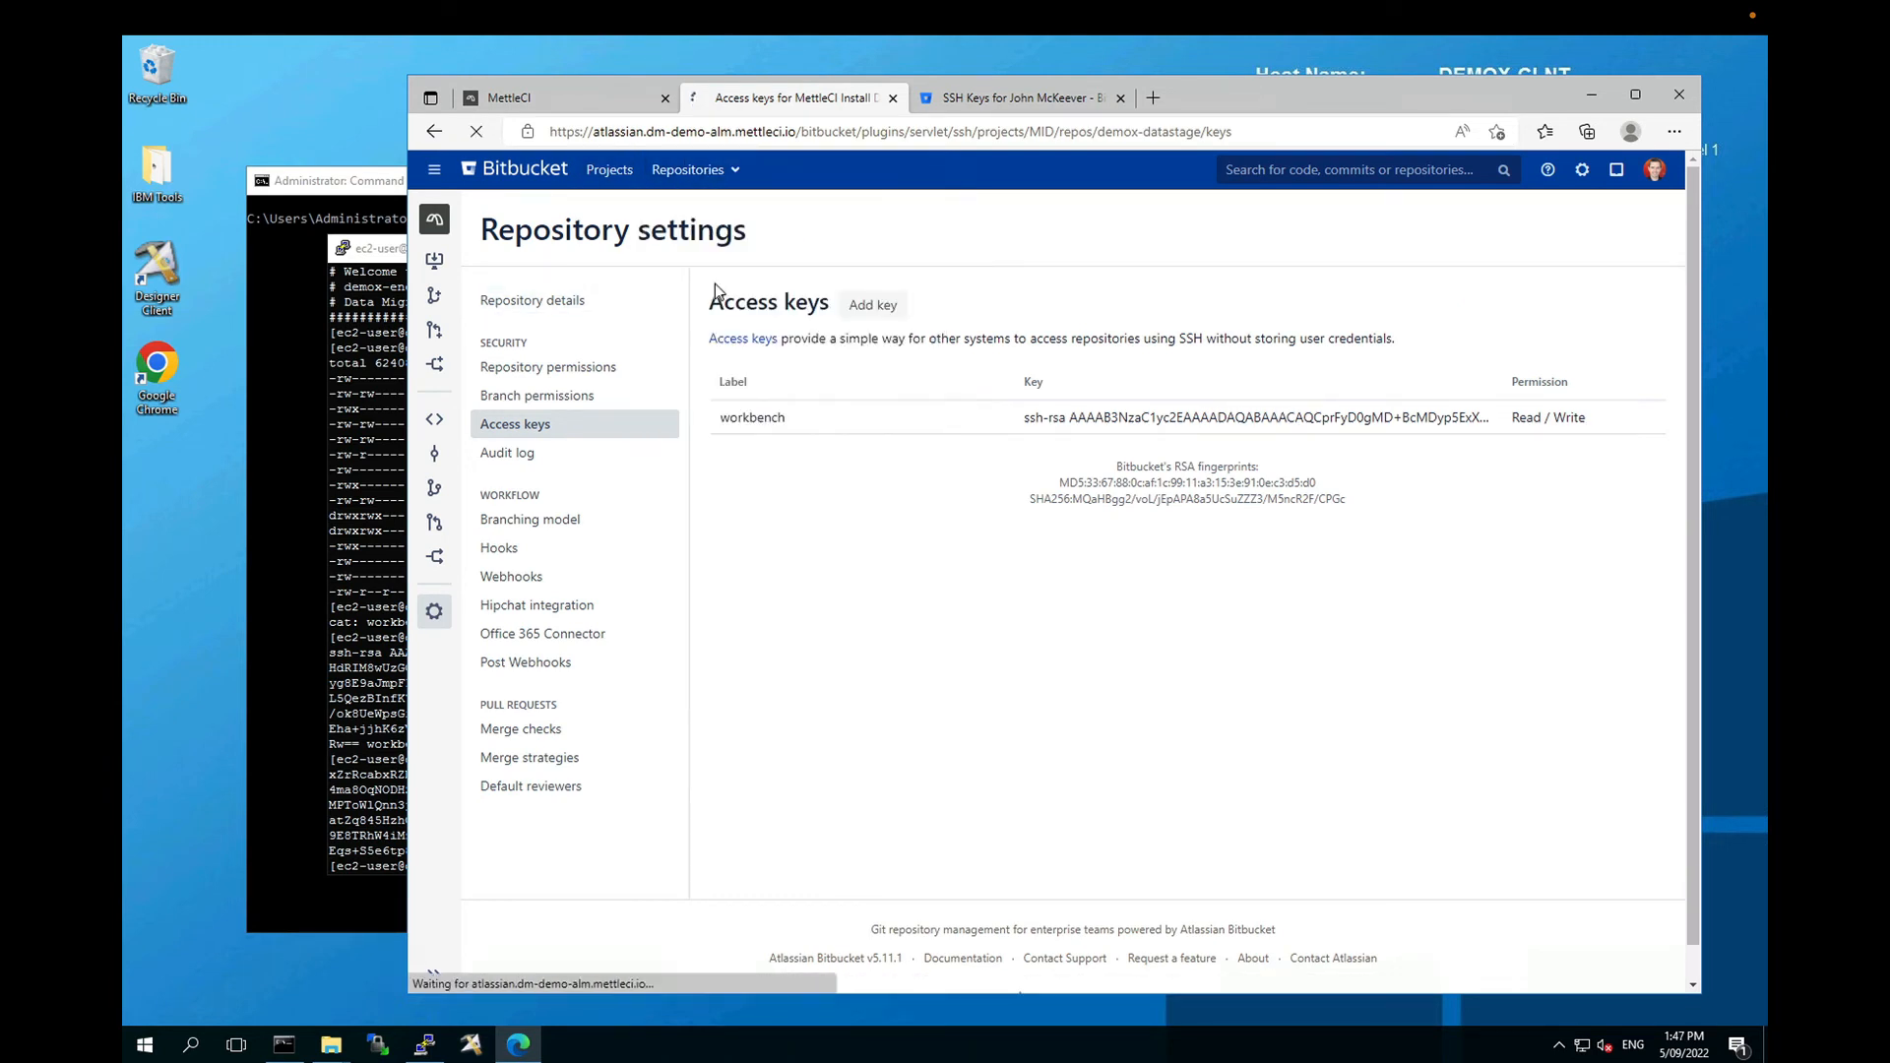
click(435, 613)
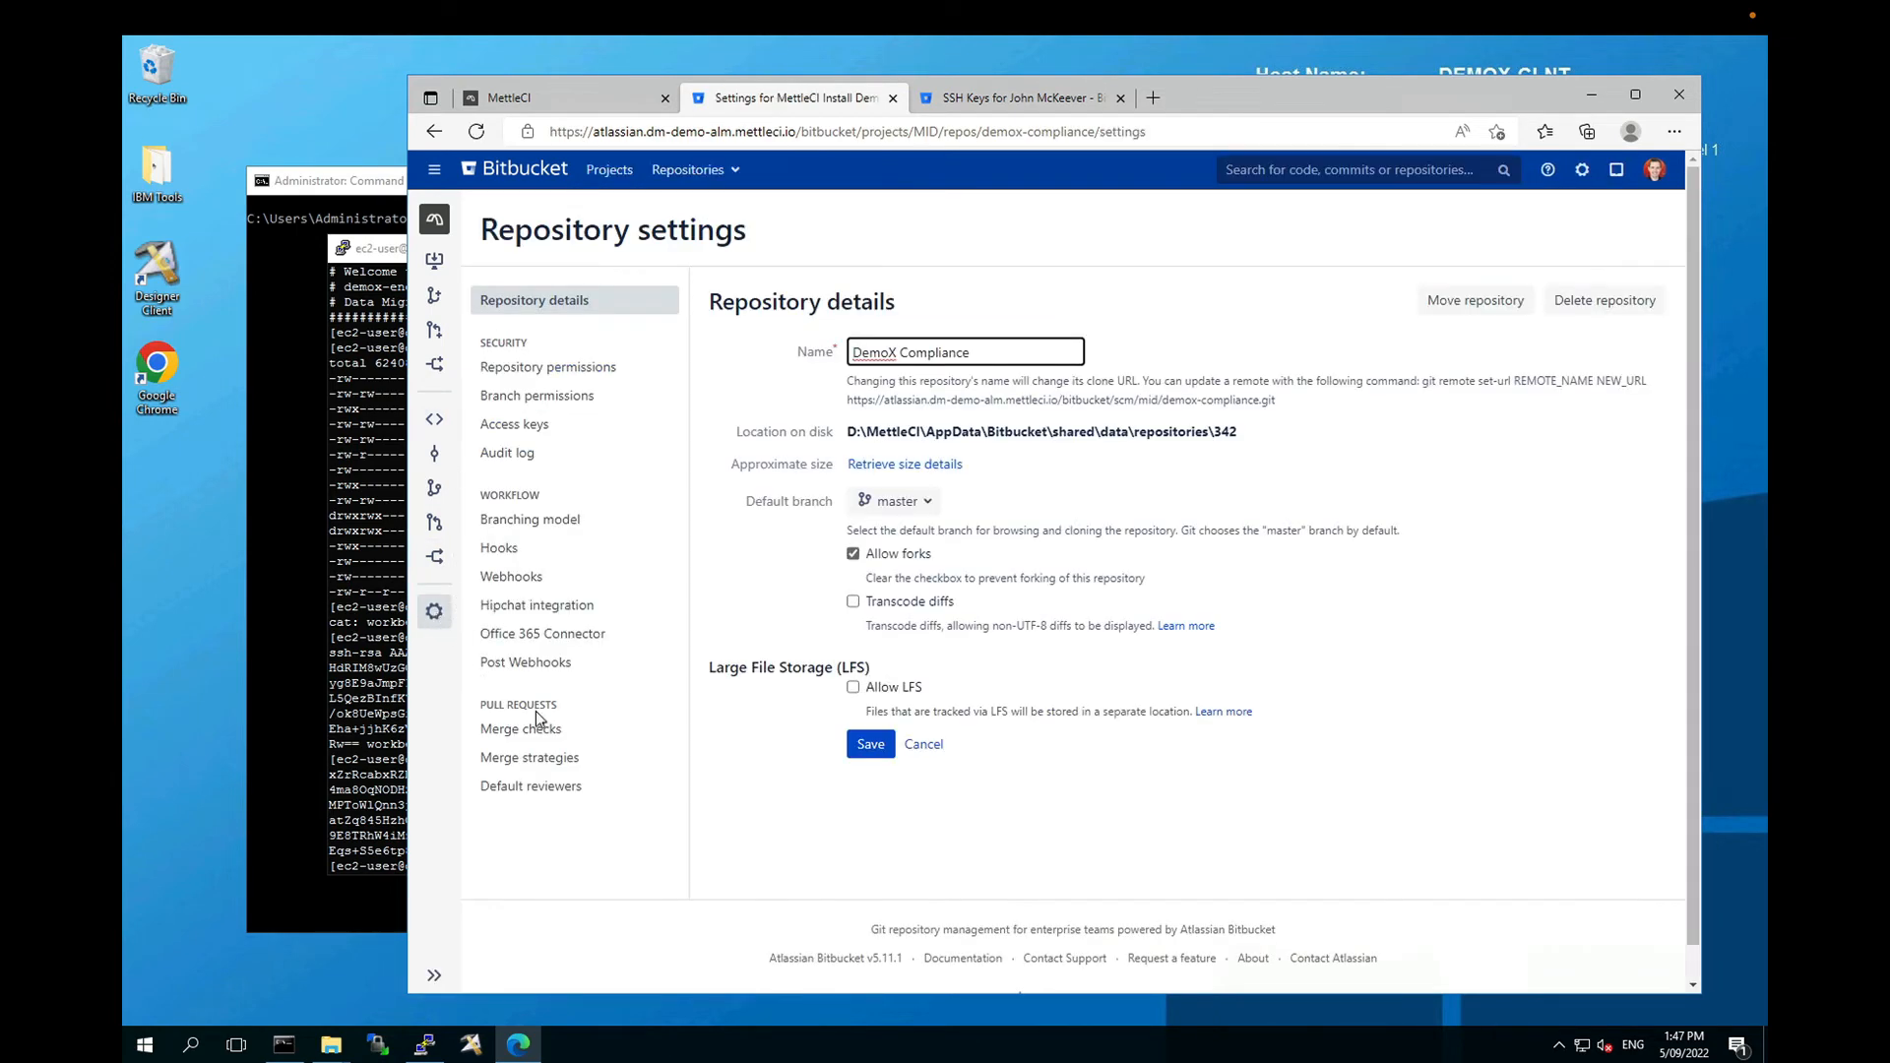
click(541, 431)
click(781, 504)
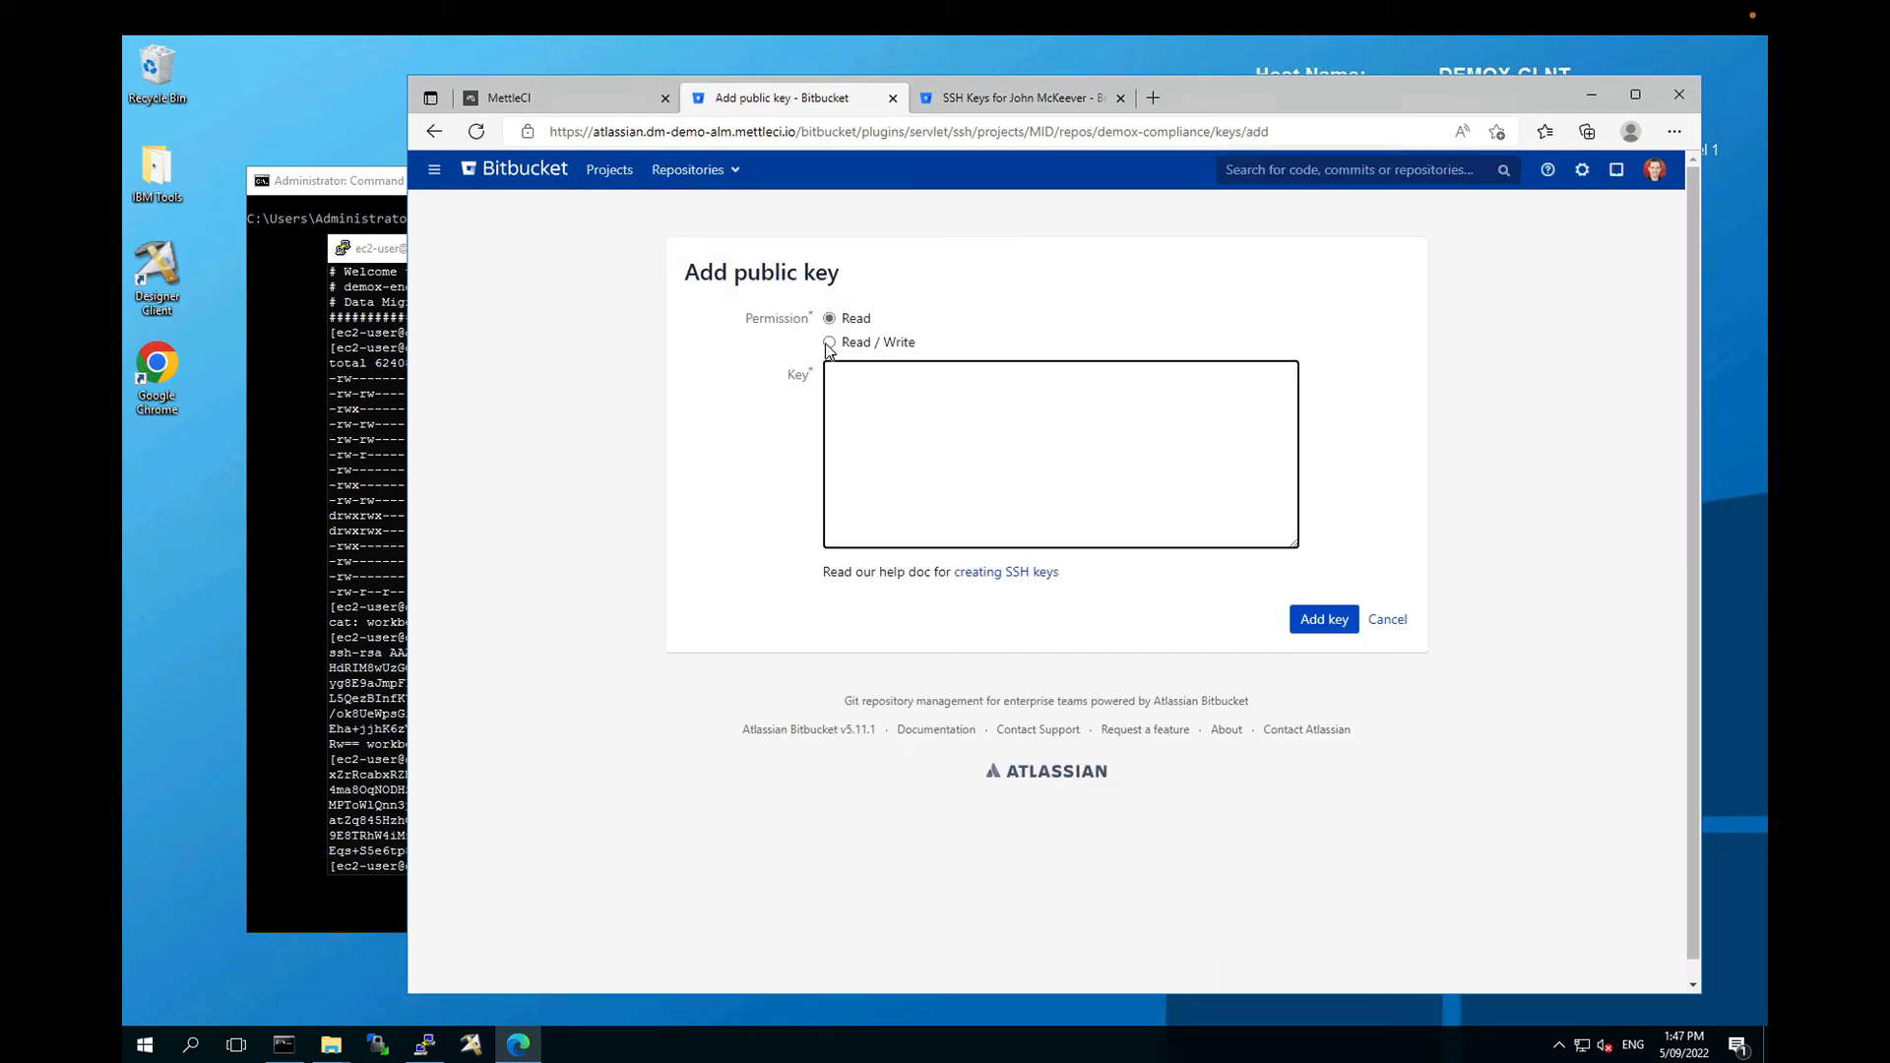
click(828, 343)
click(874, 435)
key(ctrl+v)
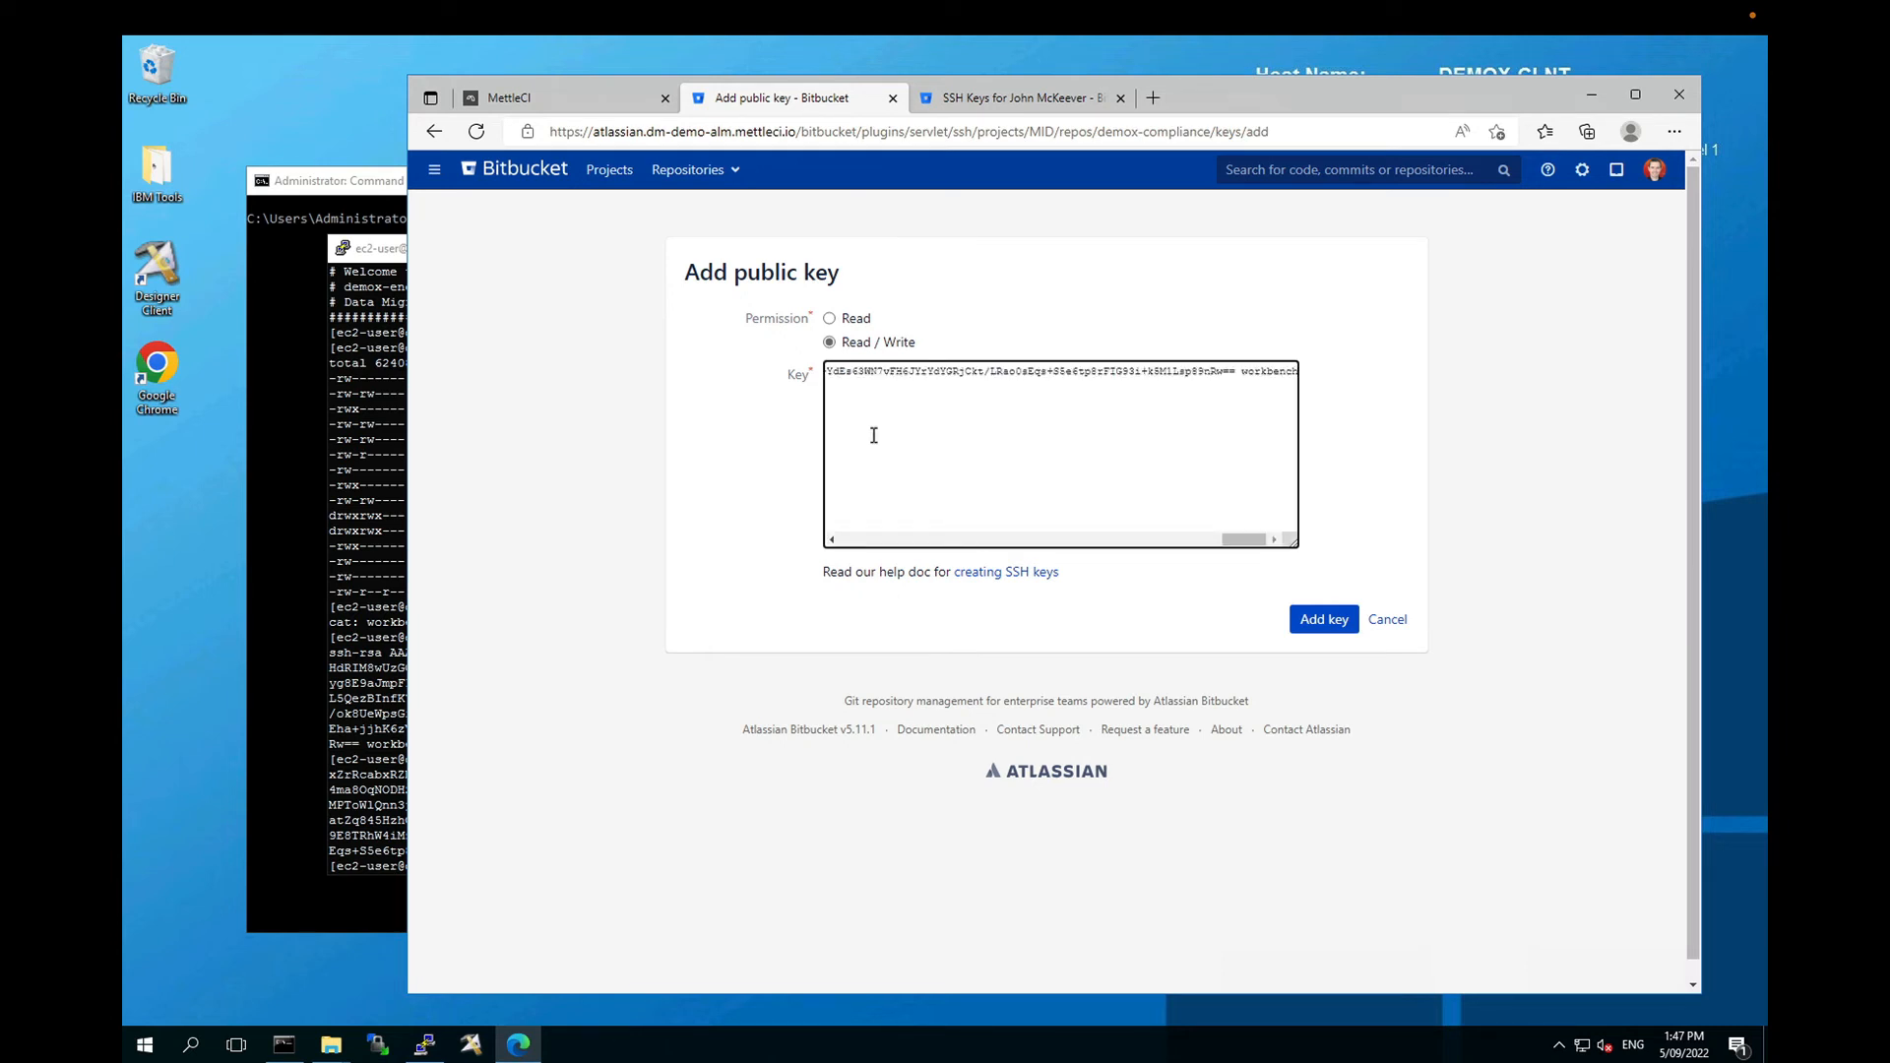
click(1331, 624)
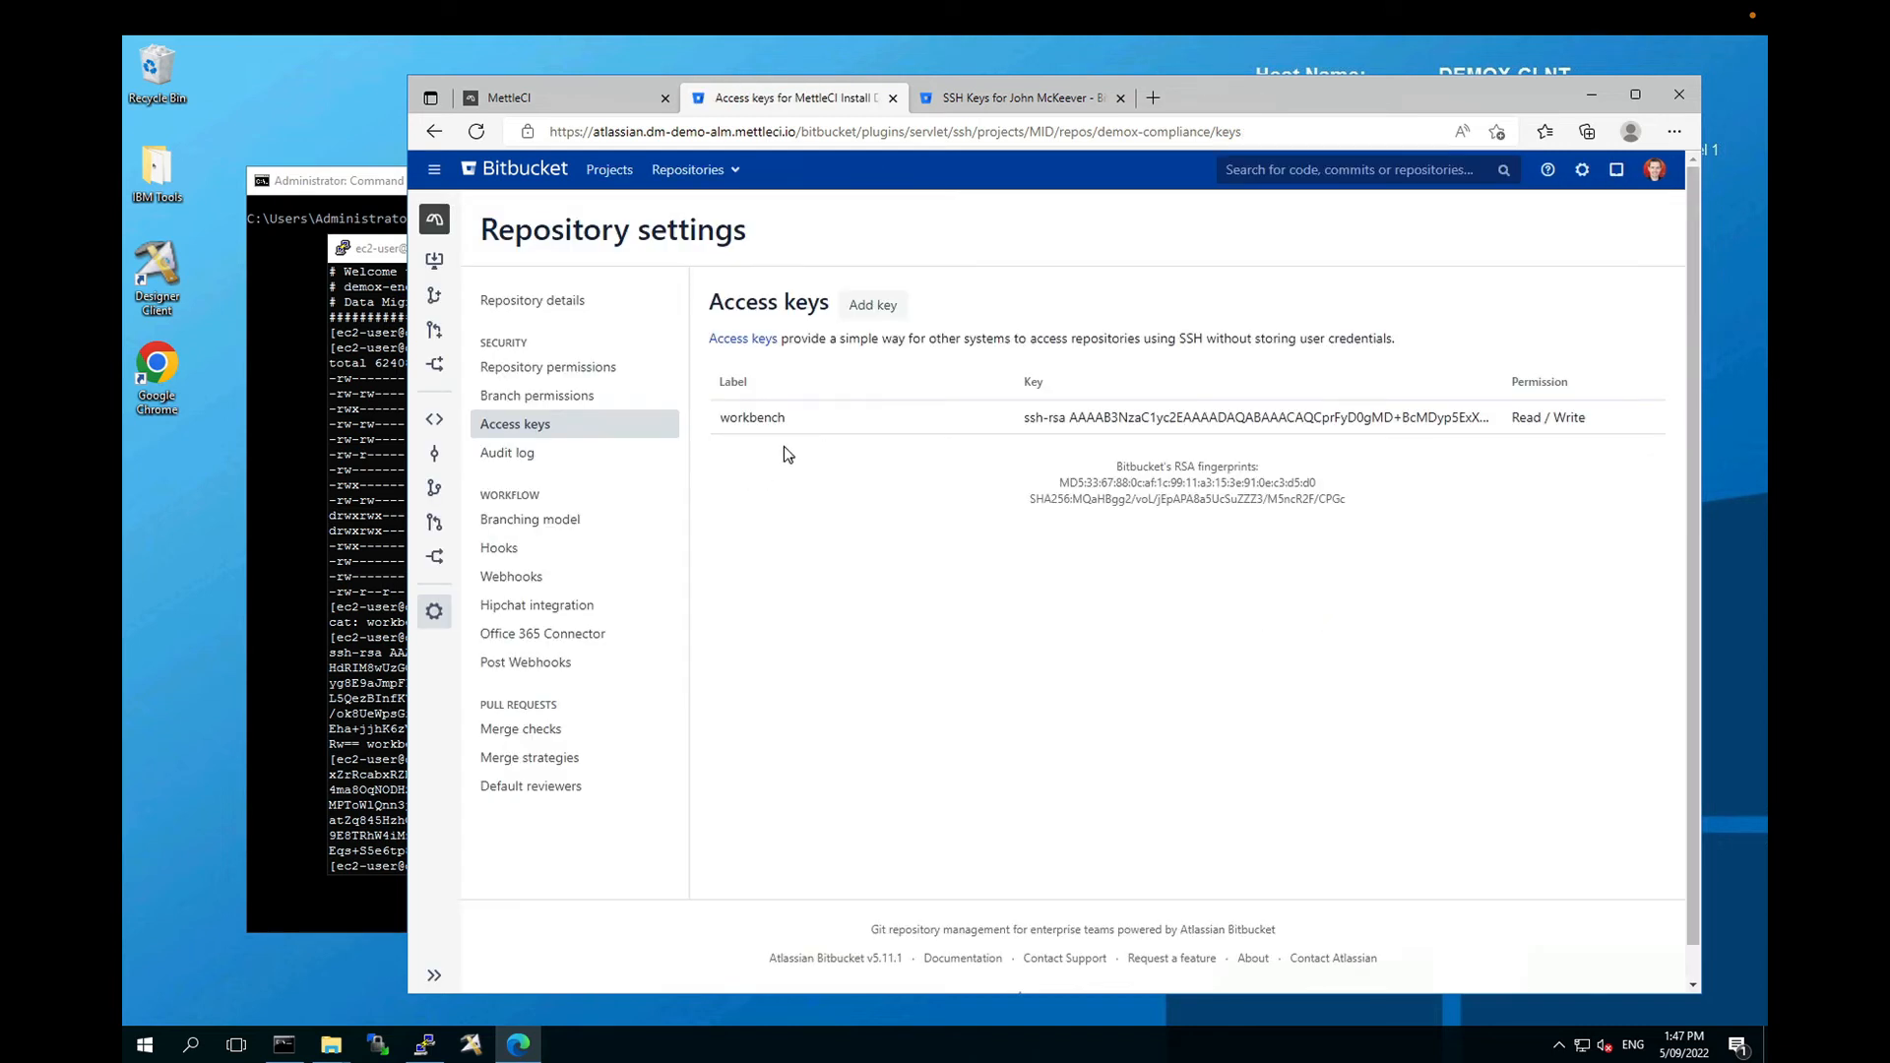
click(292, 675)
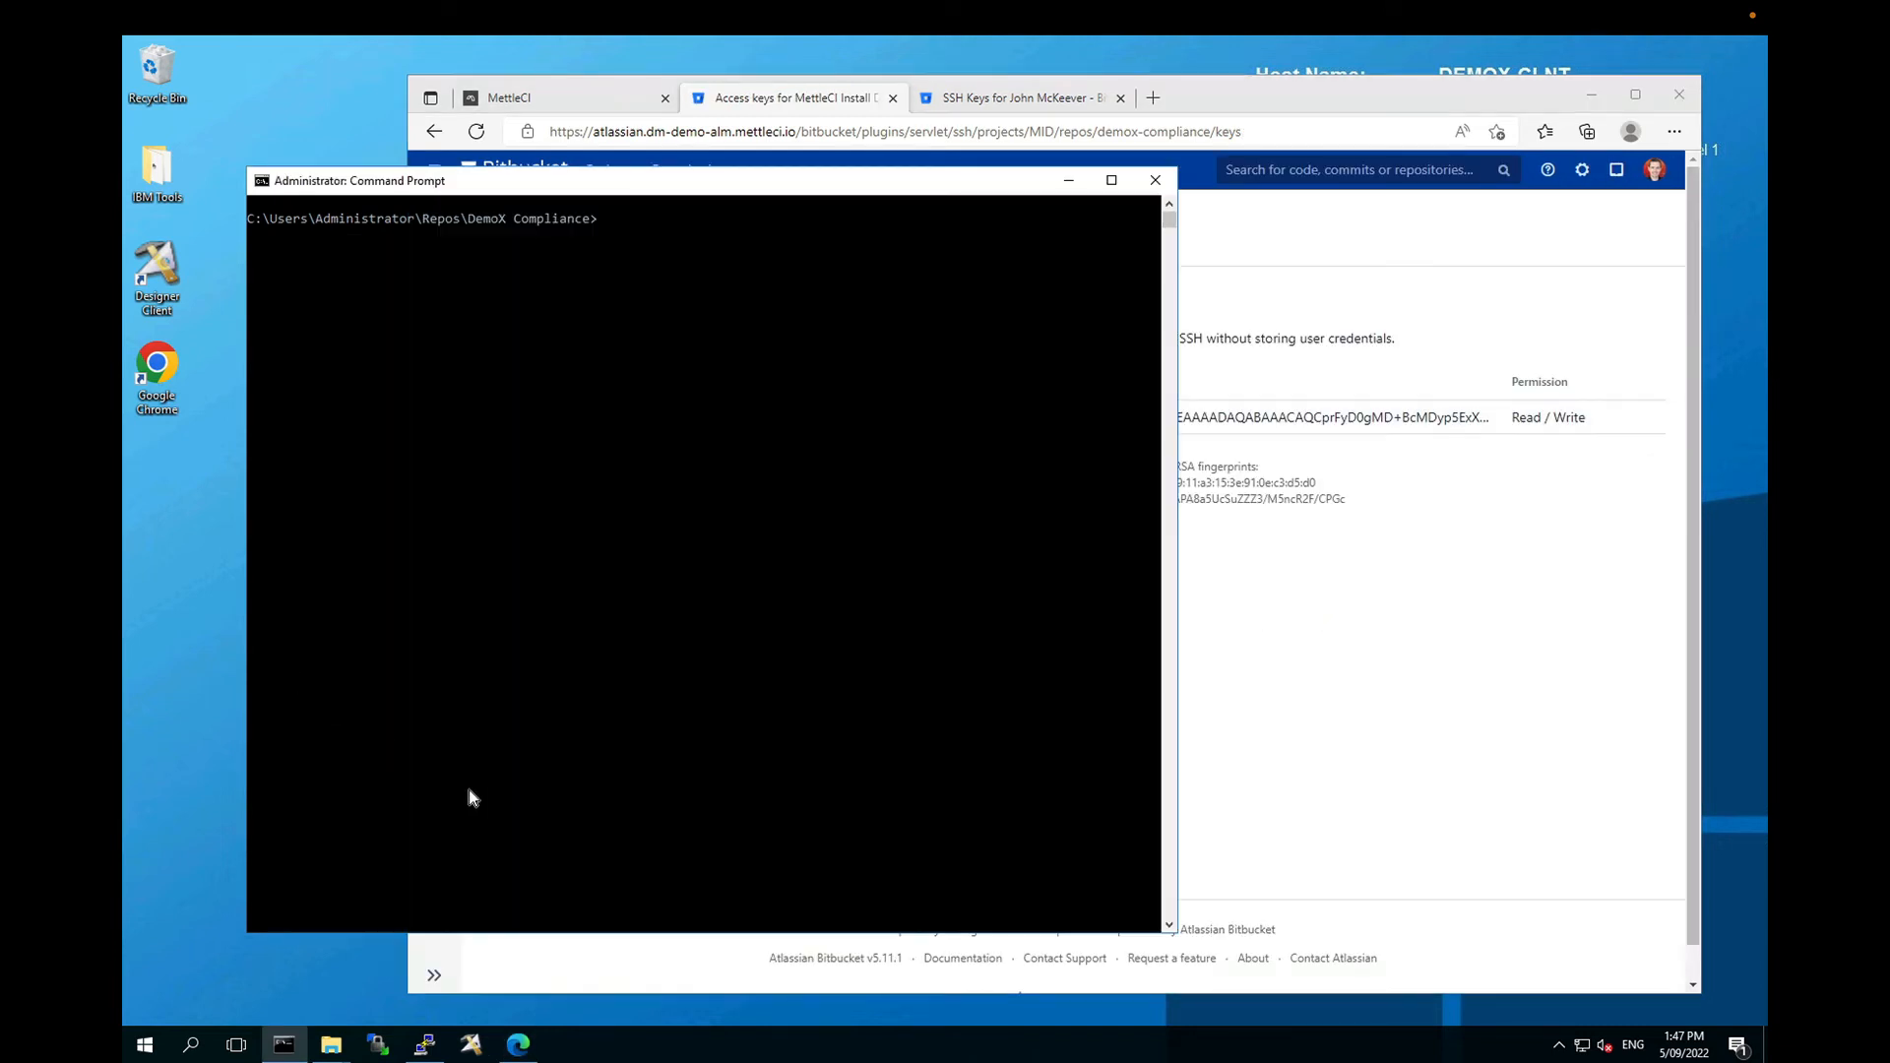
click(438, 1042)
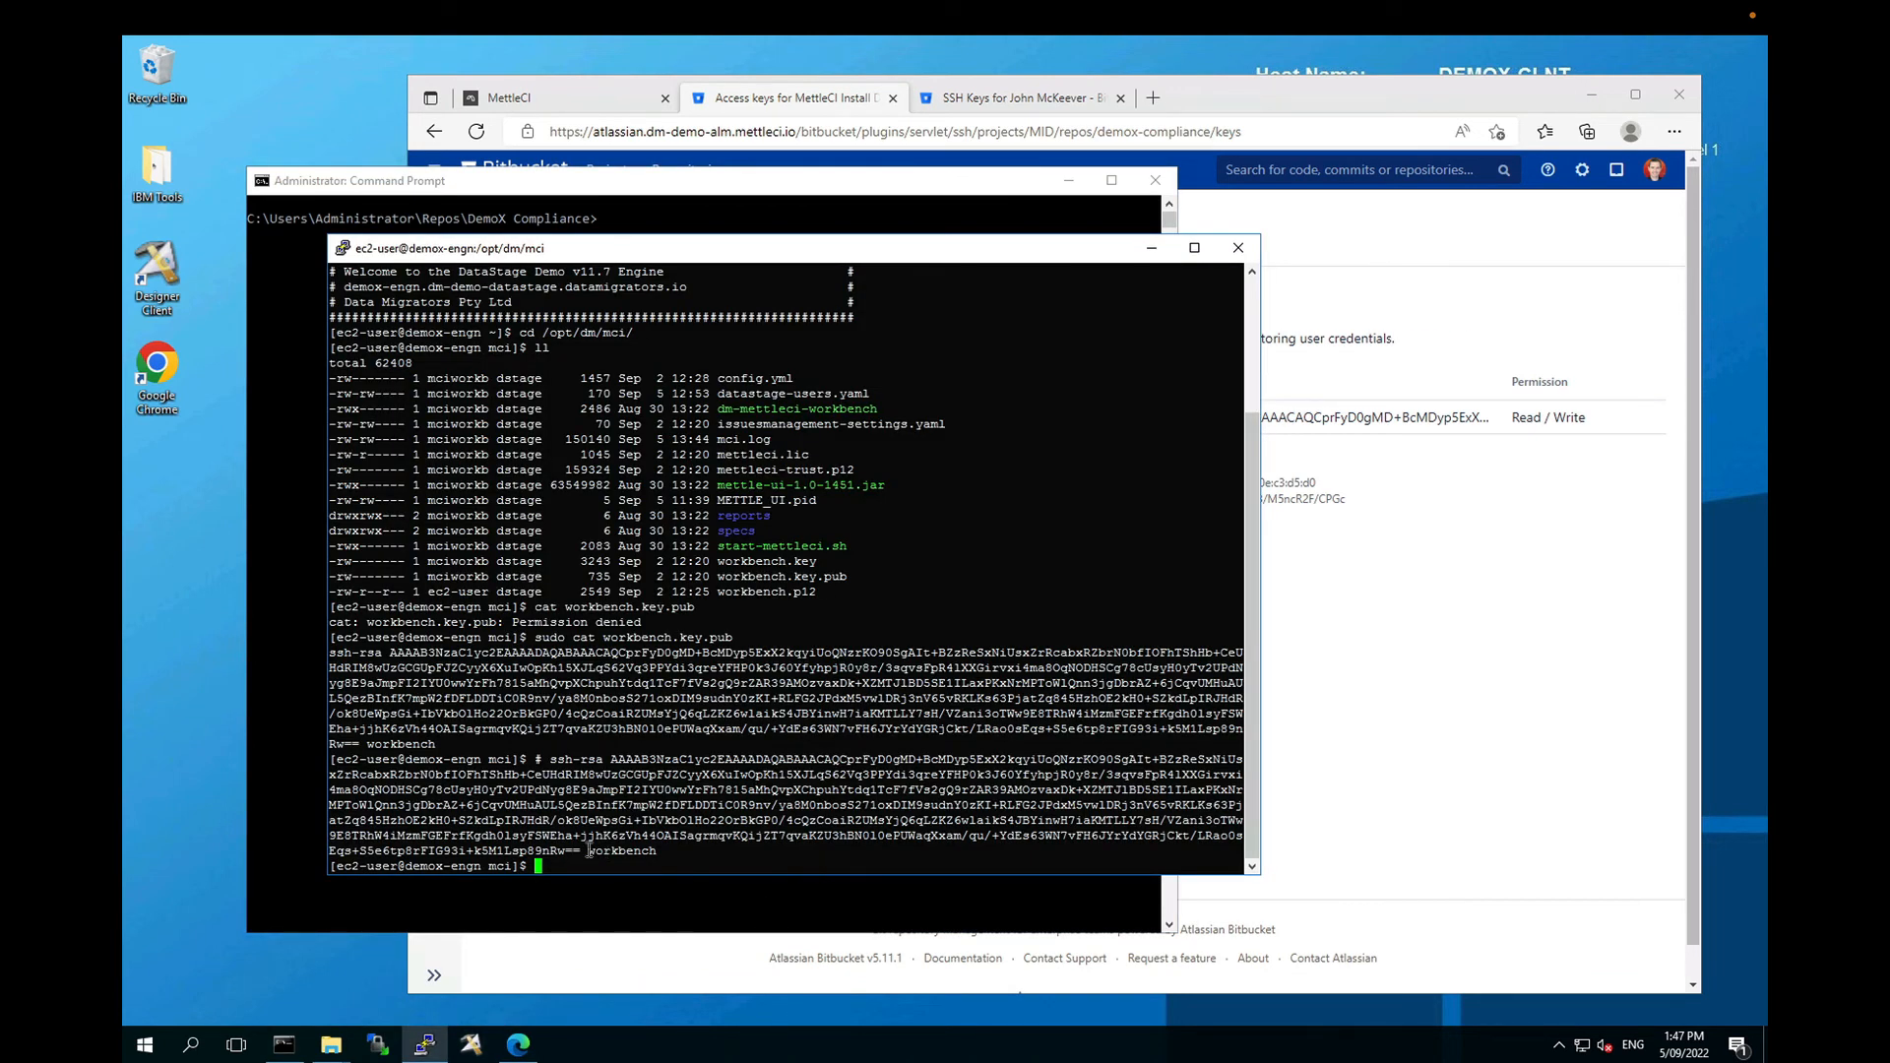
drag(582, 853, 655, 850)
Step: Copy the DemoX Compliance repository's SSH clone URL from Bitbucket's Clone panel
click(1531, 616)
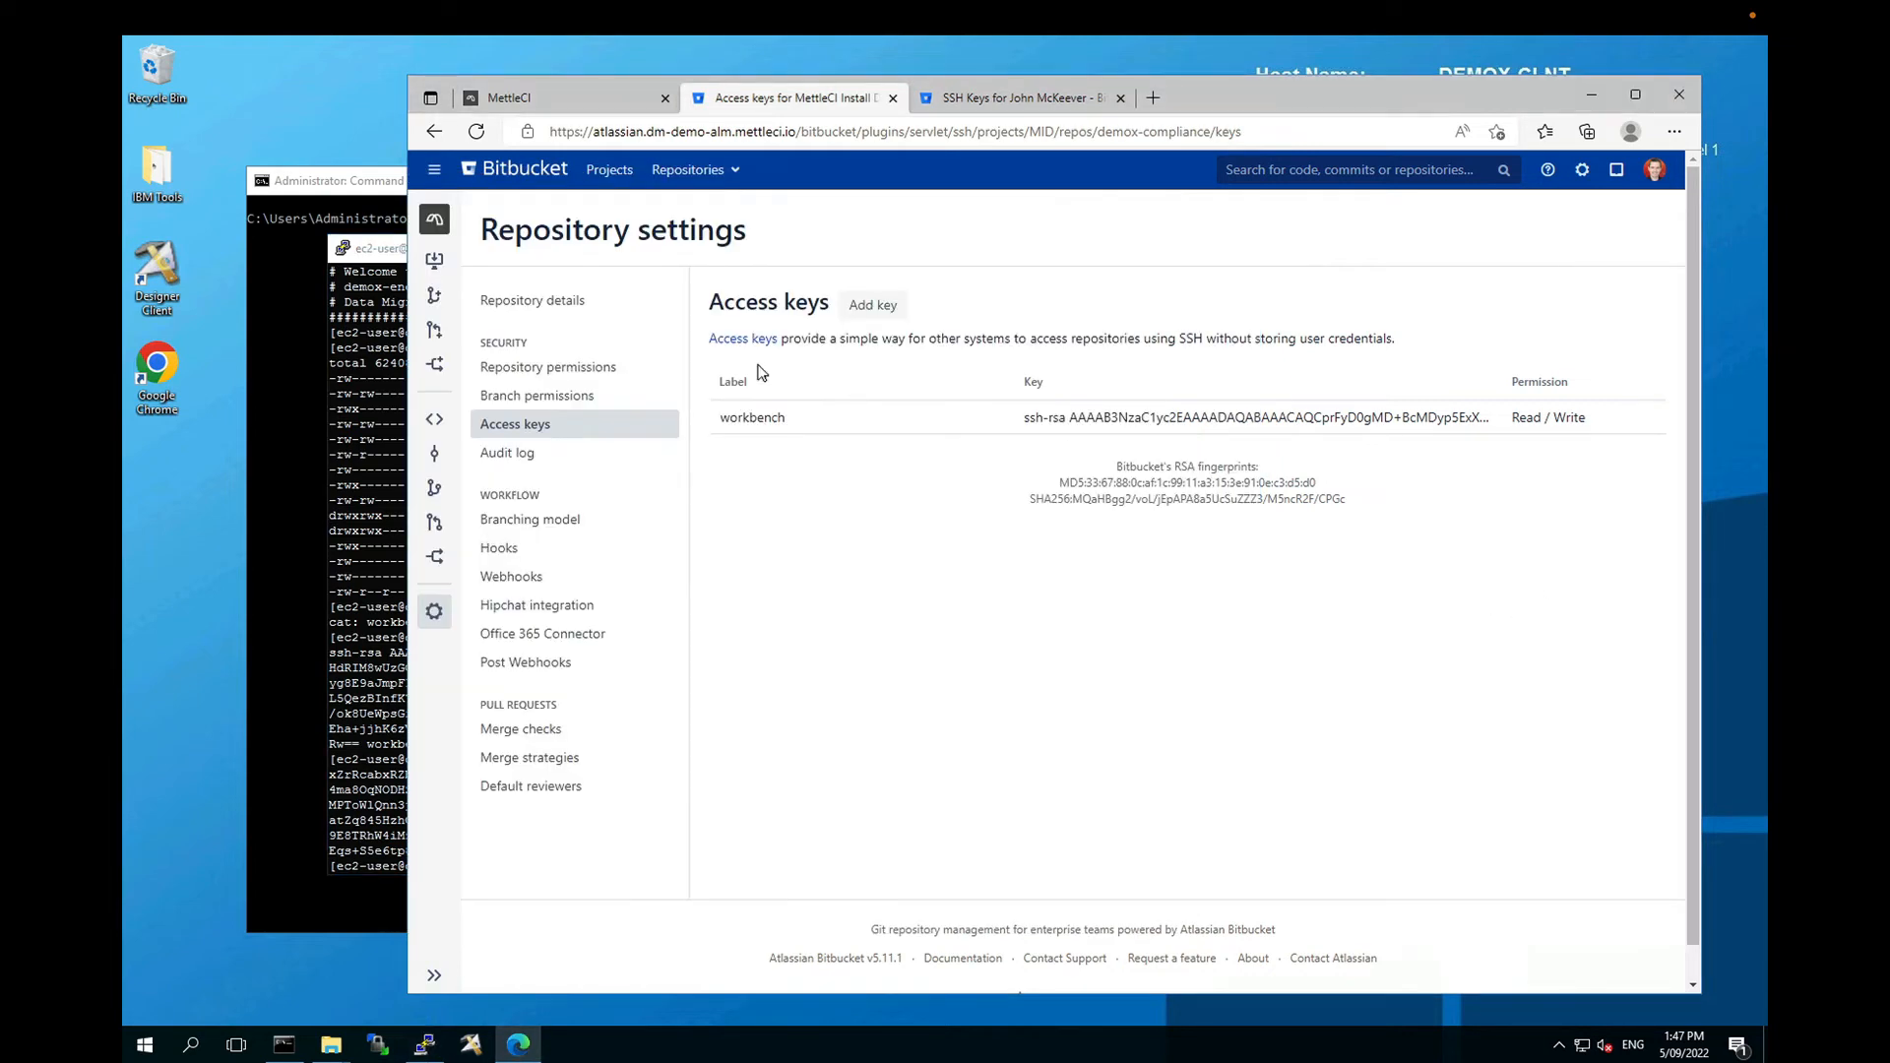
click(433, 261)
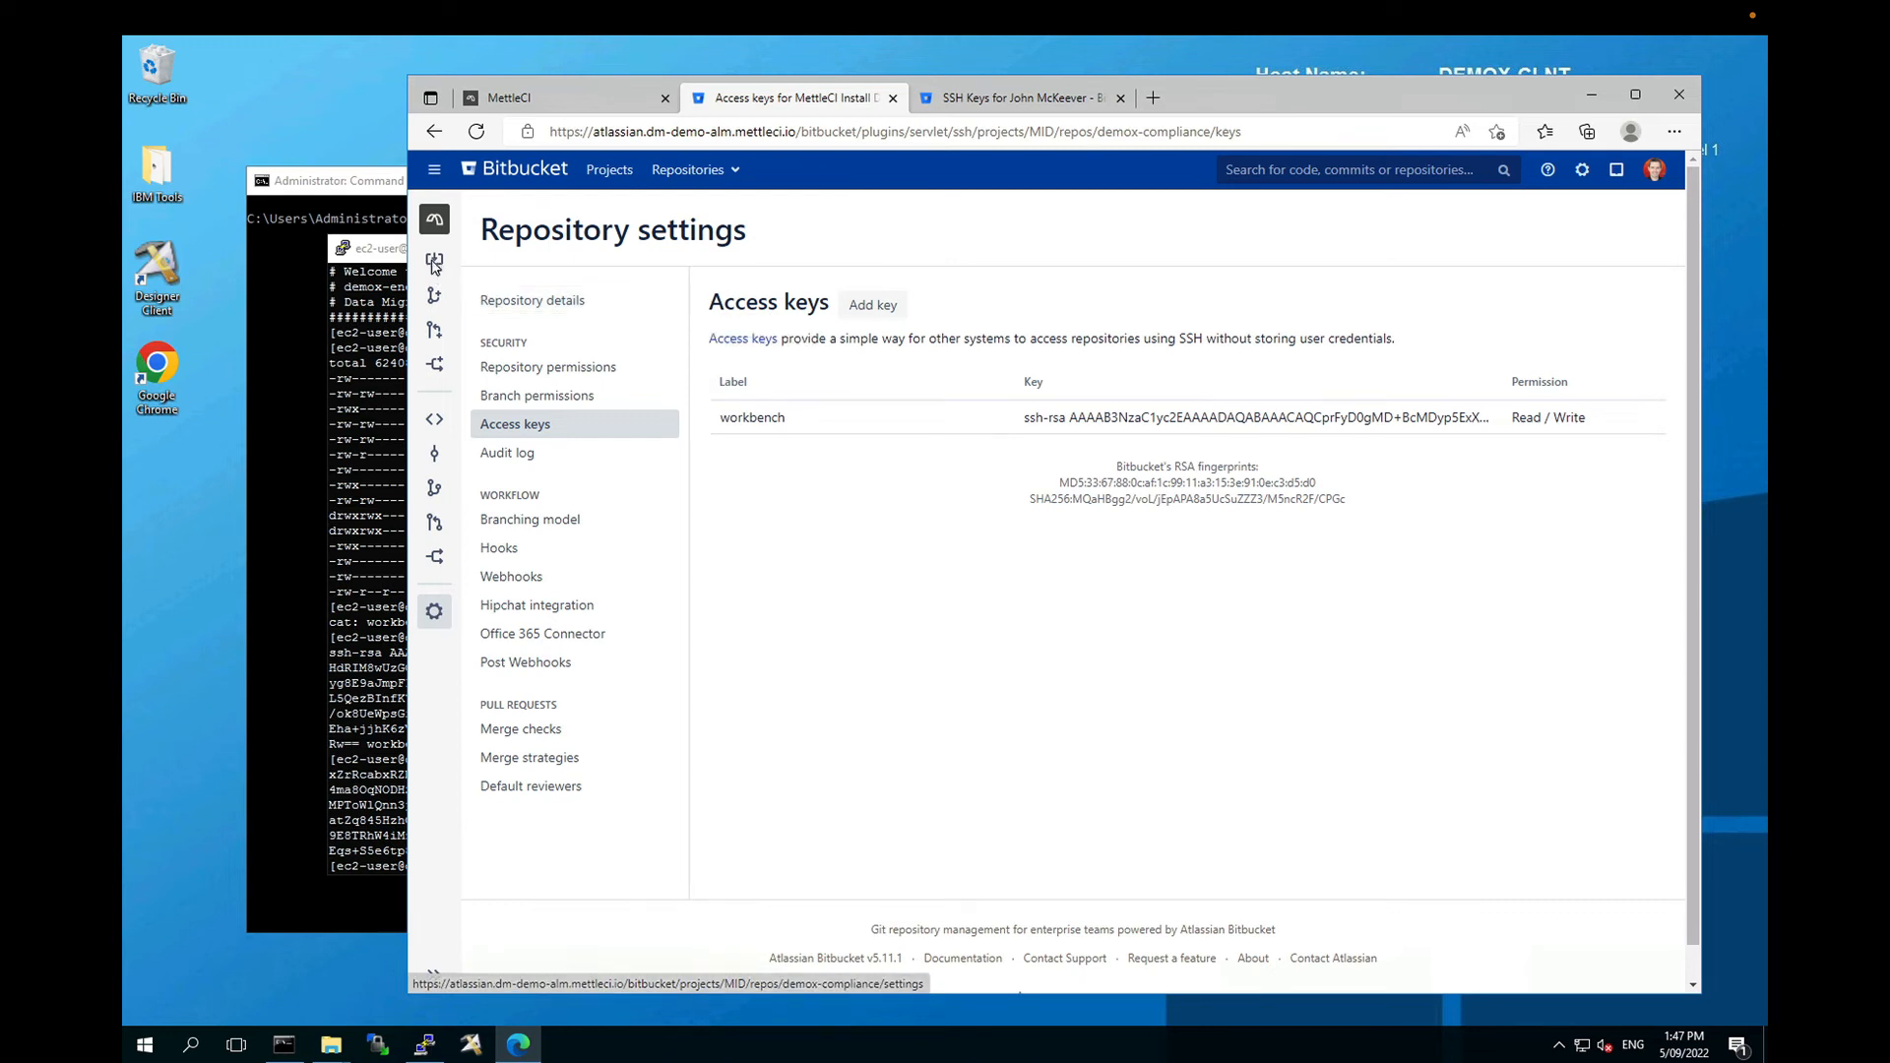
right_click(692, 274)
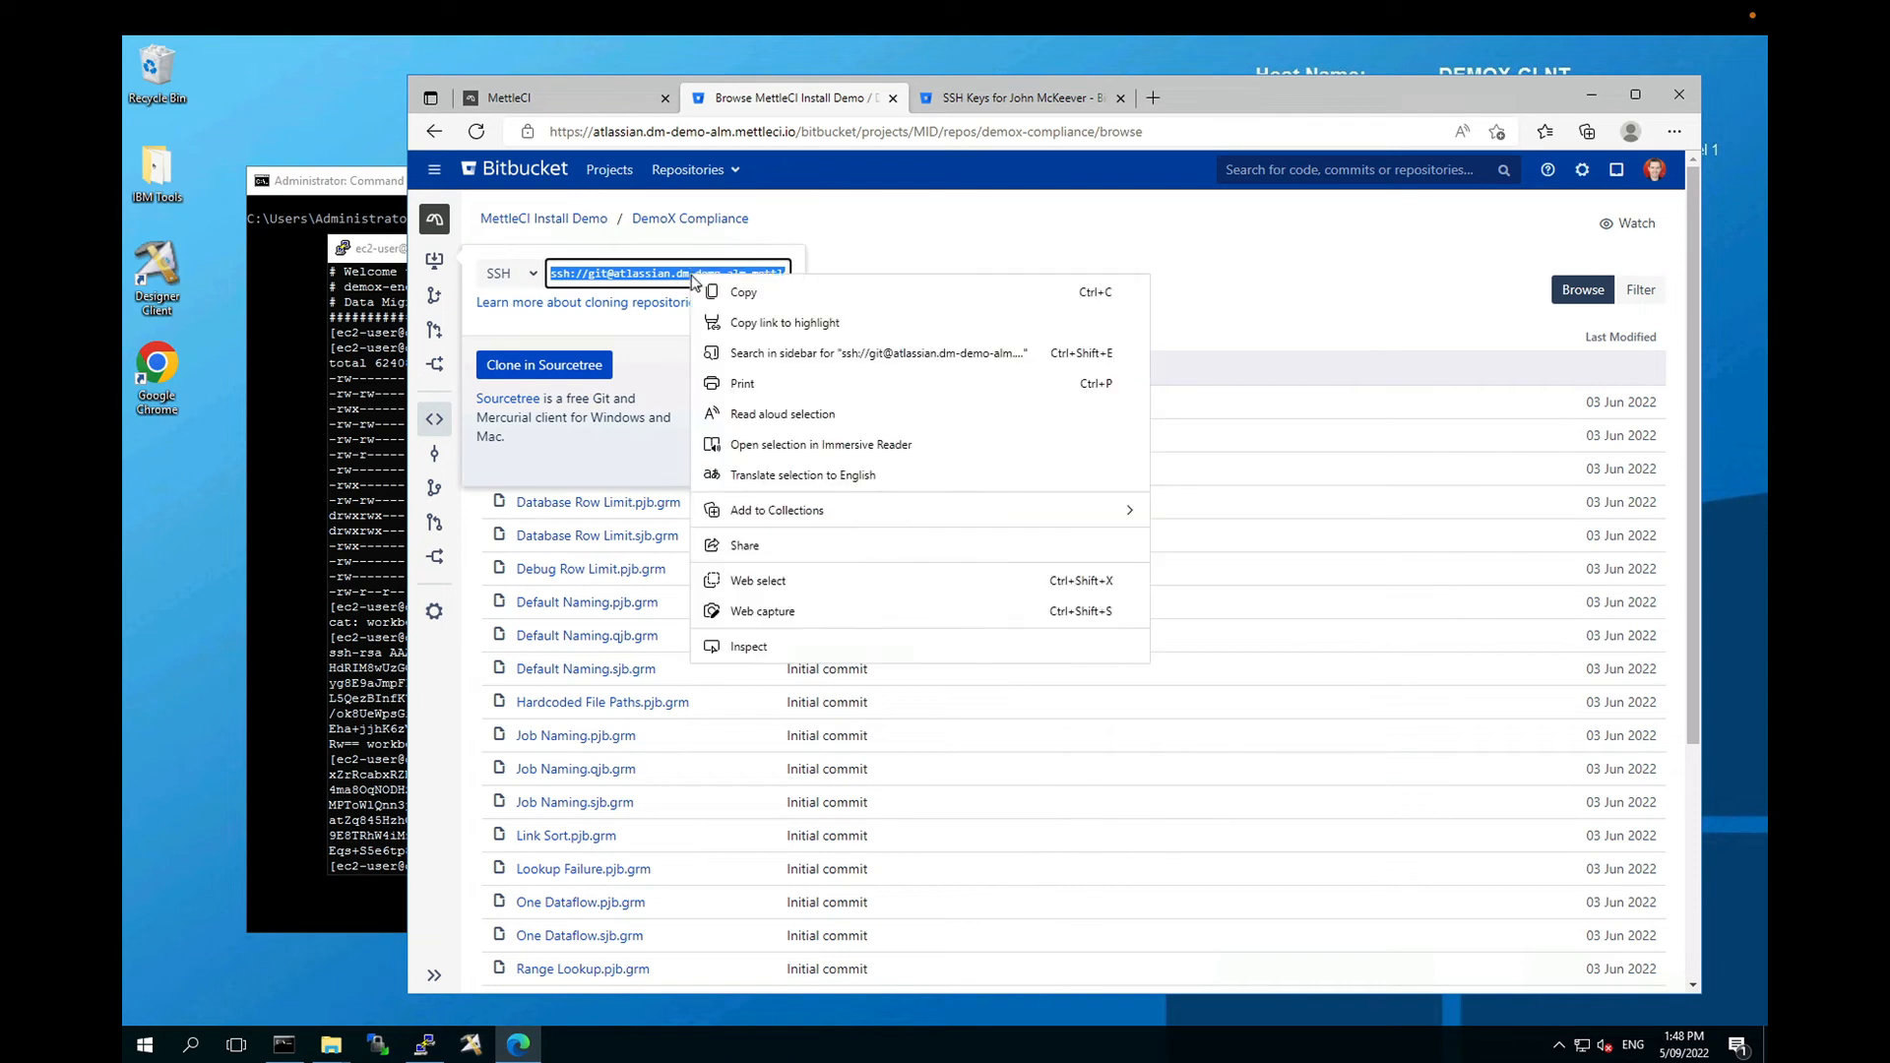
click(743, 292)
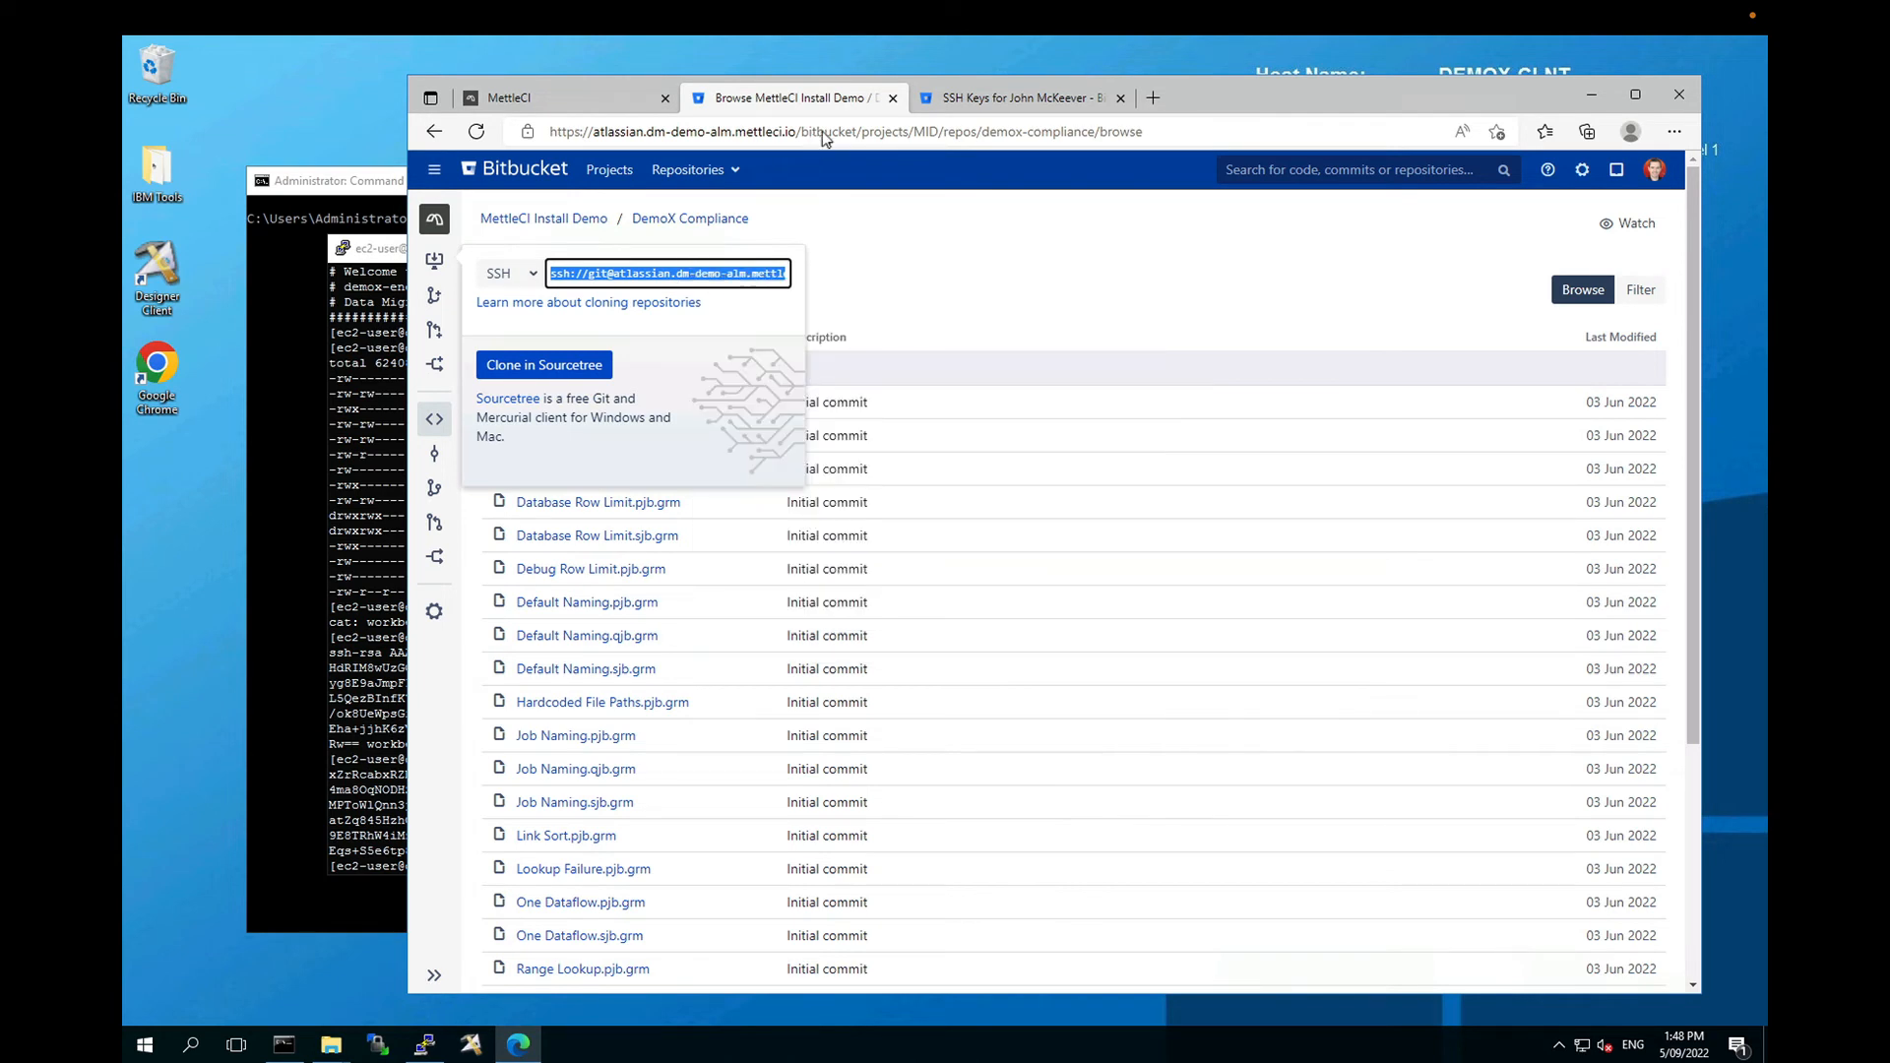
click(616, 106)
Step: Enter the demox-compliance.git SSH URL with branch master, leave Path empty, and continue
click(763, 465)
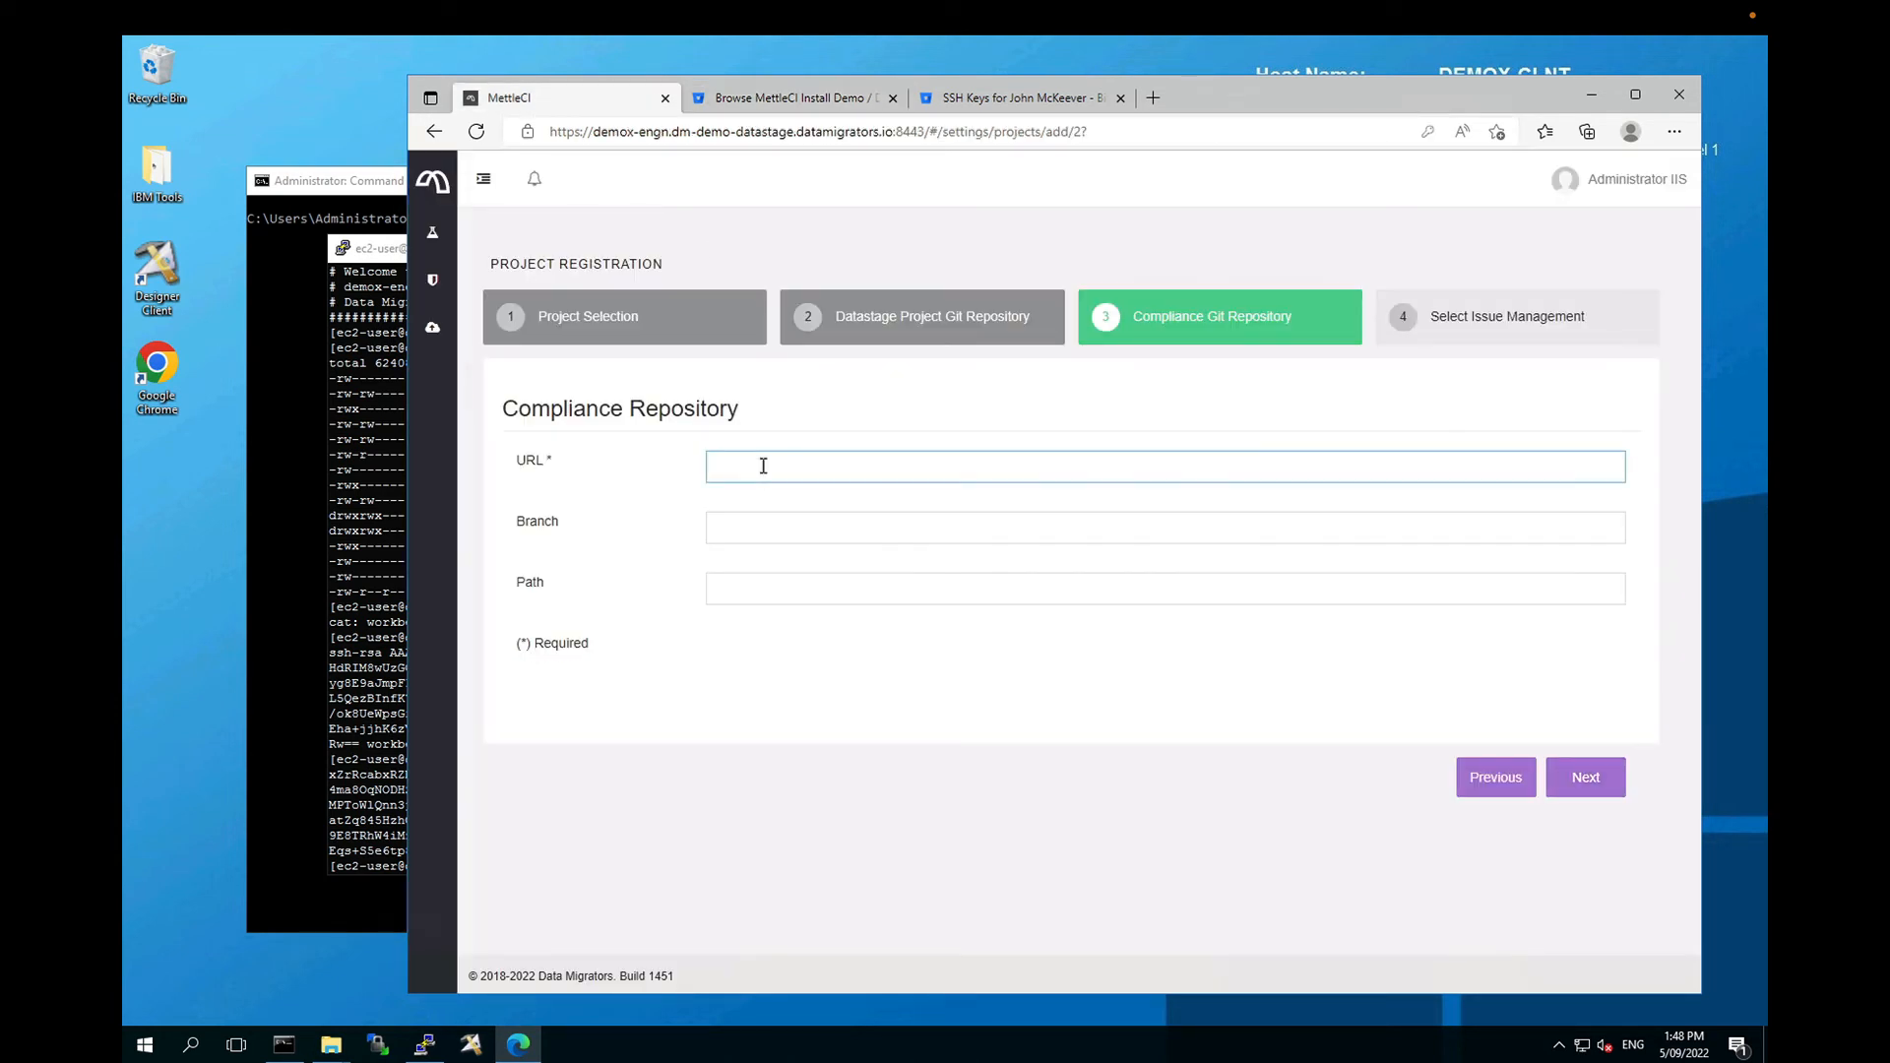
key(ctrl+v)
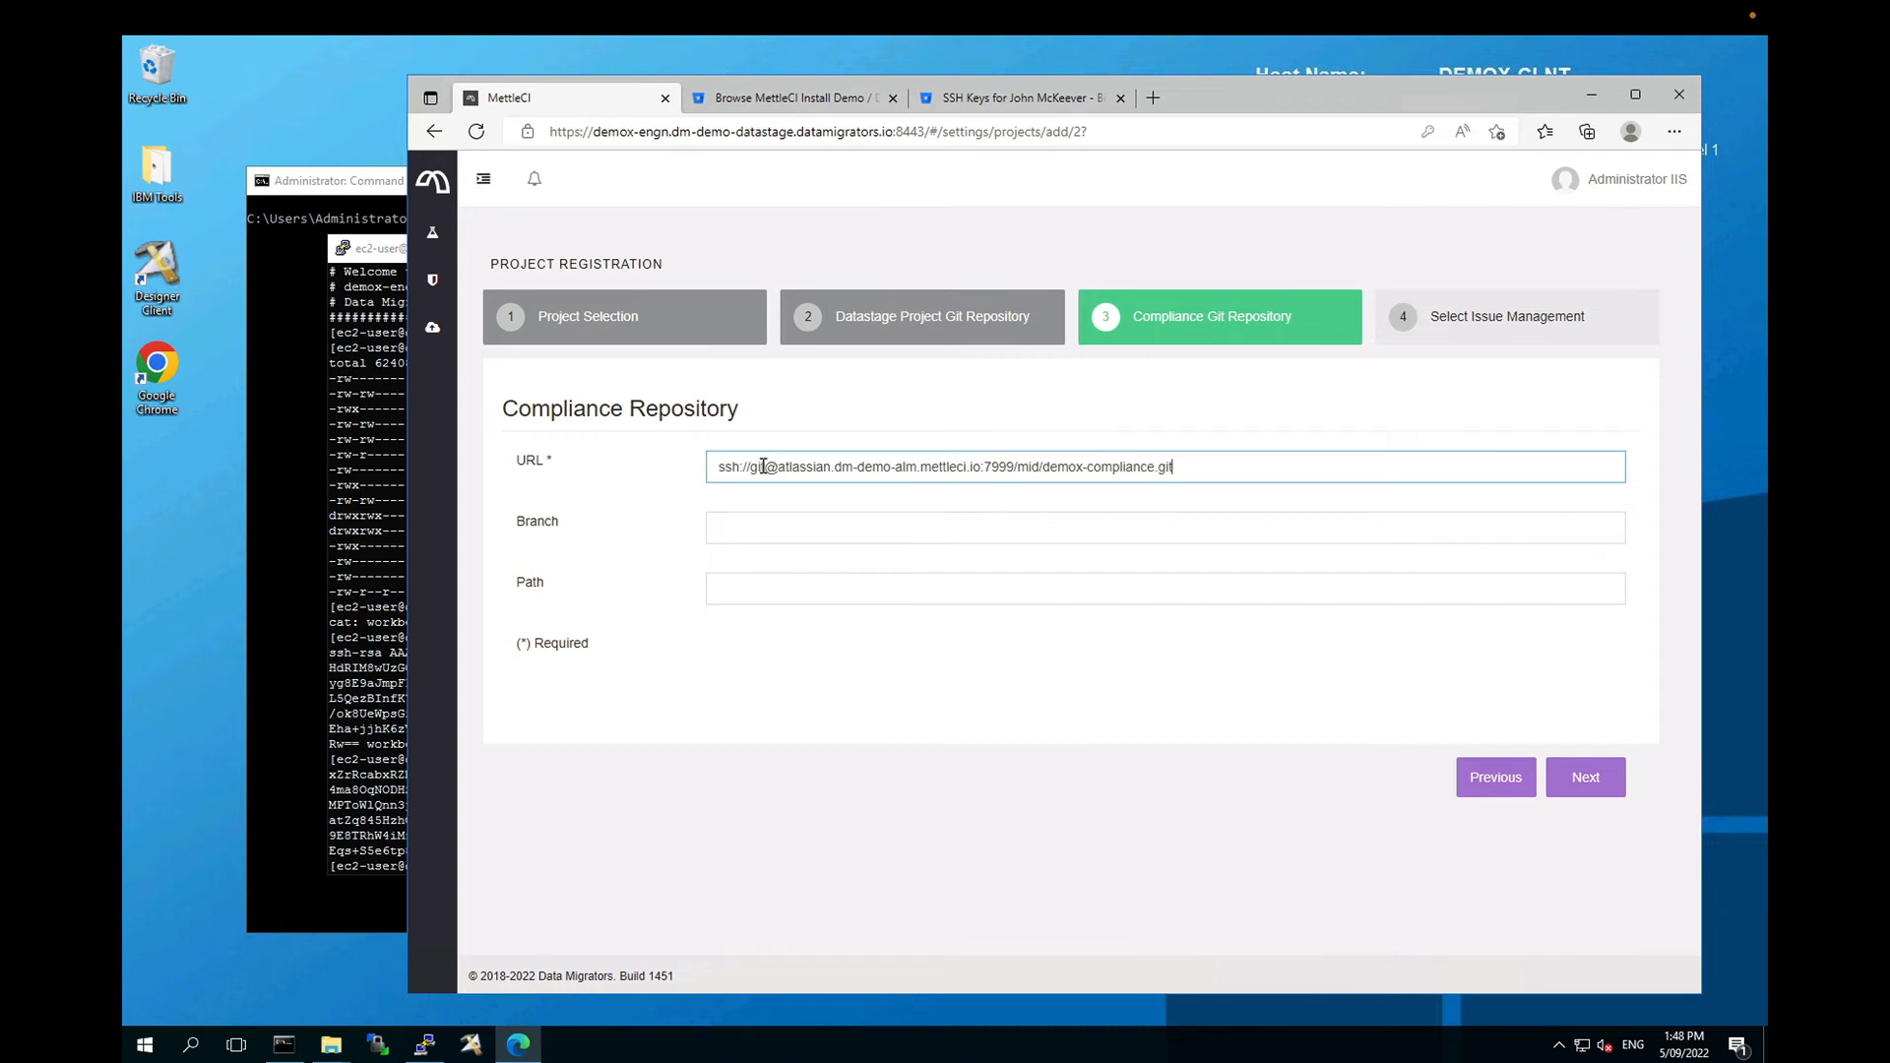
click(774, 532)
text(master)
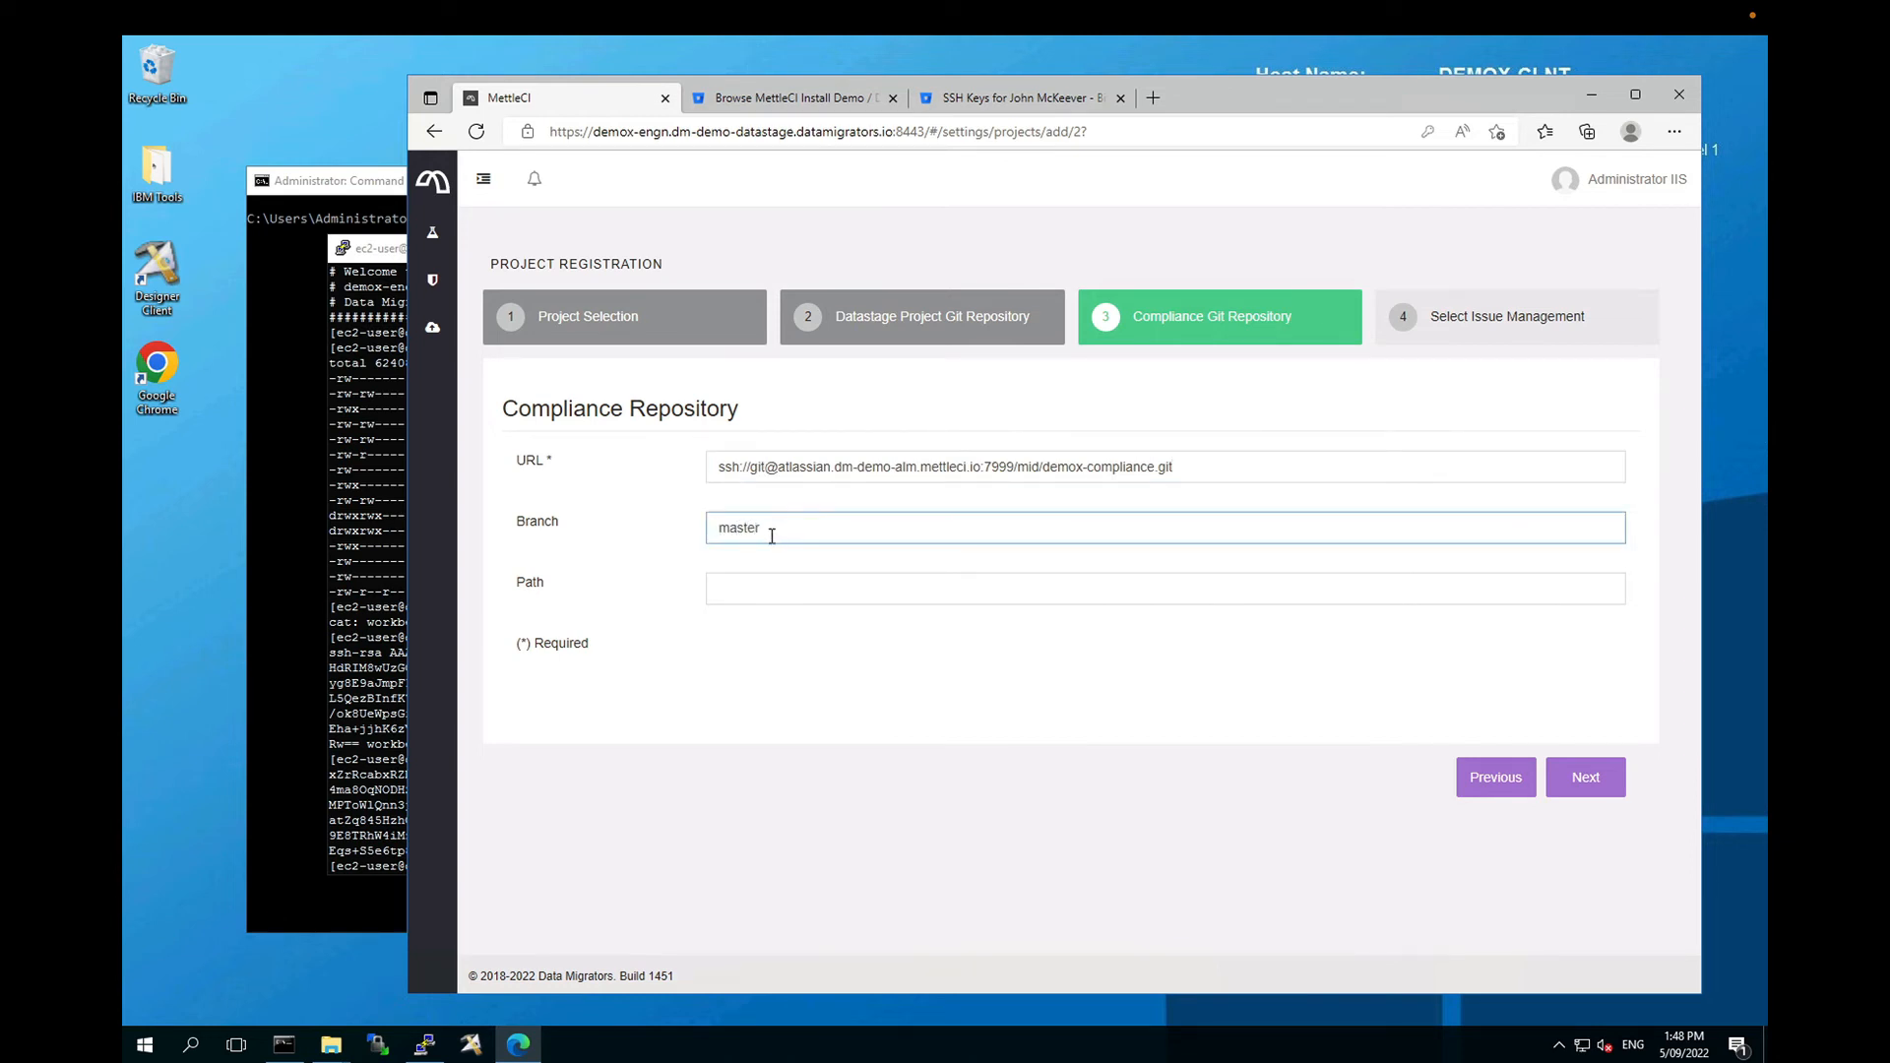
click(763, 586)
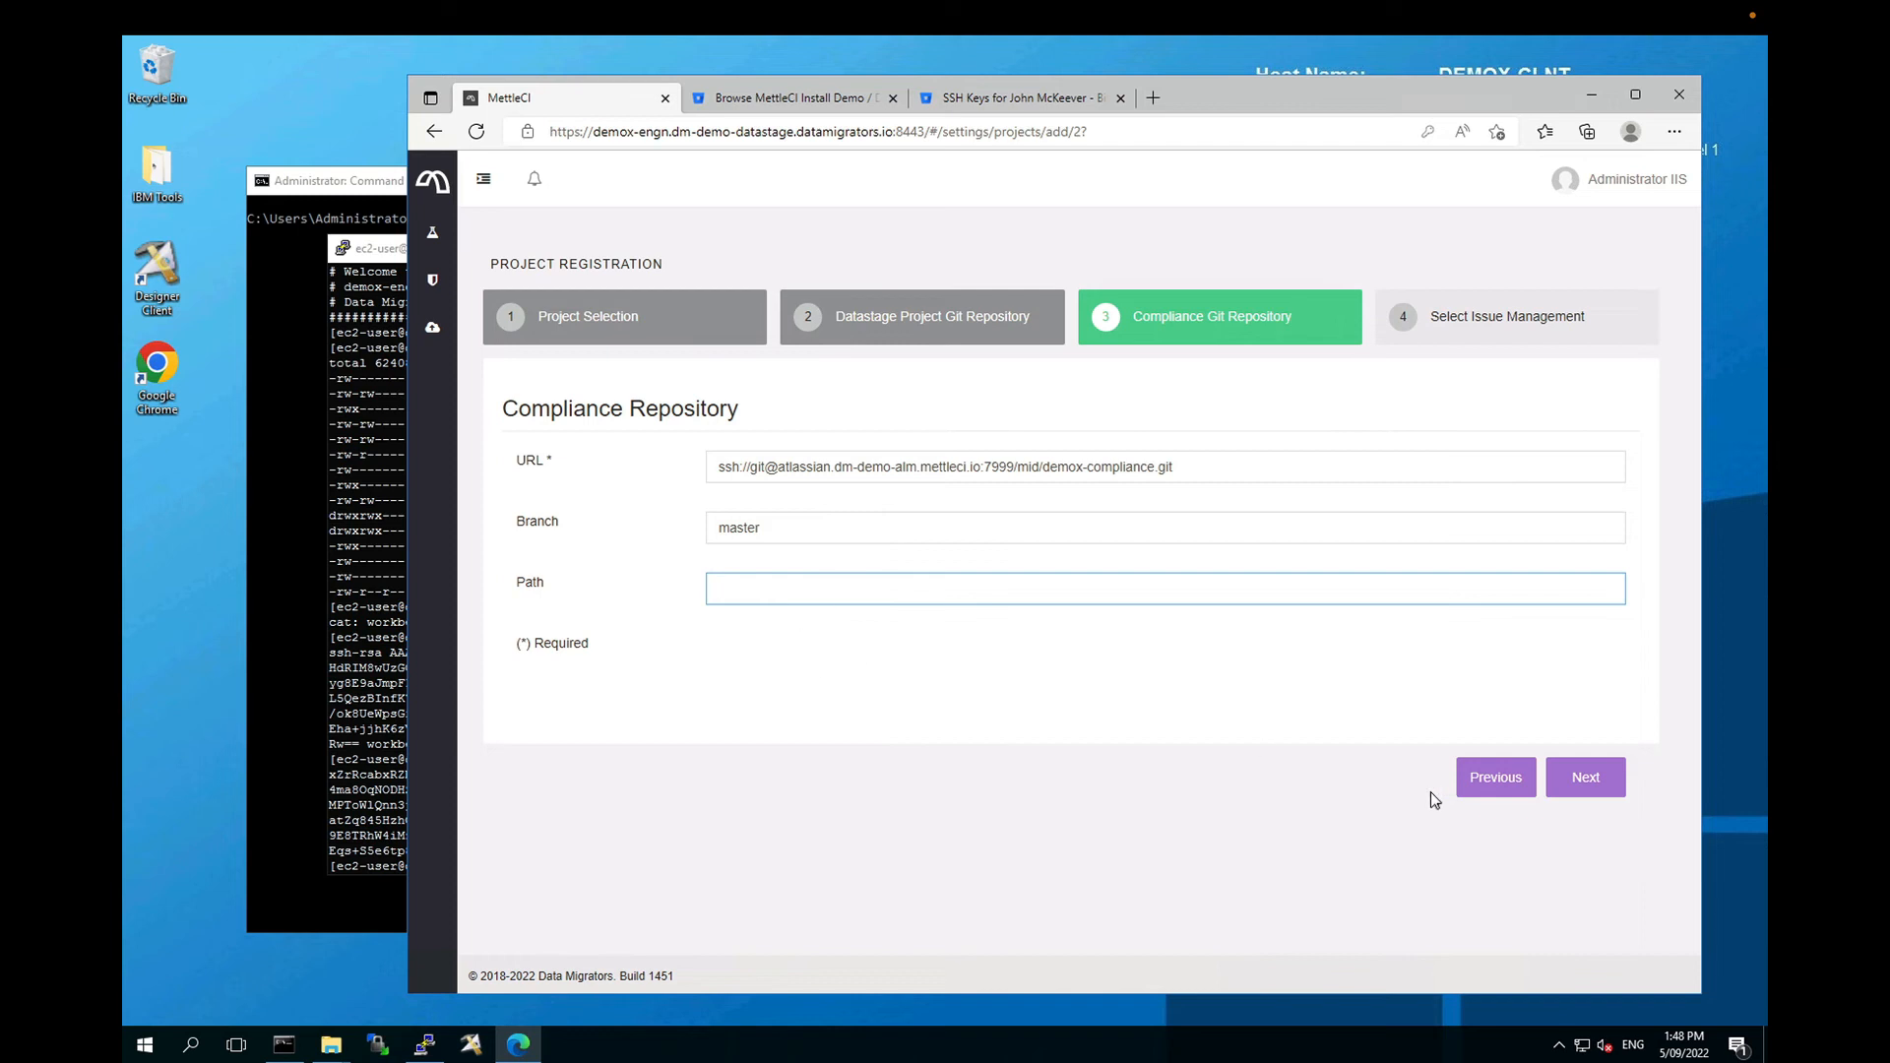
click(1590, 782)
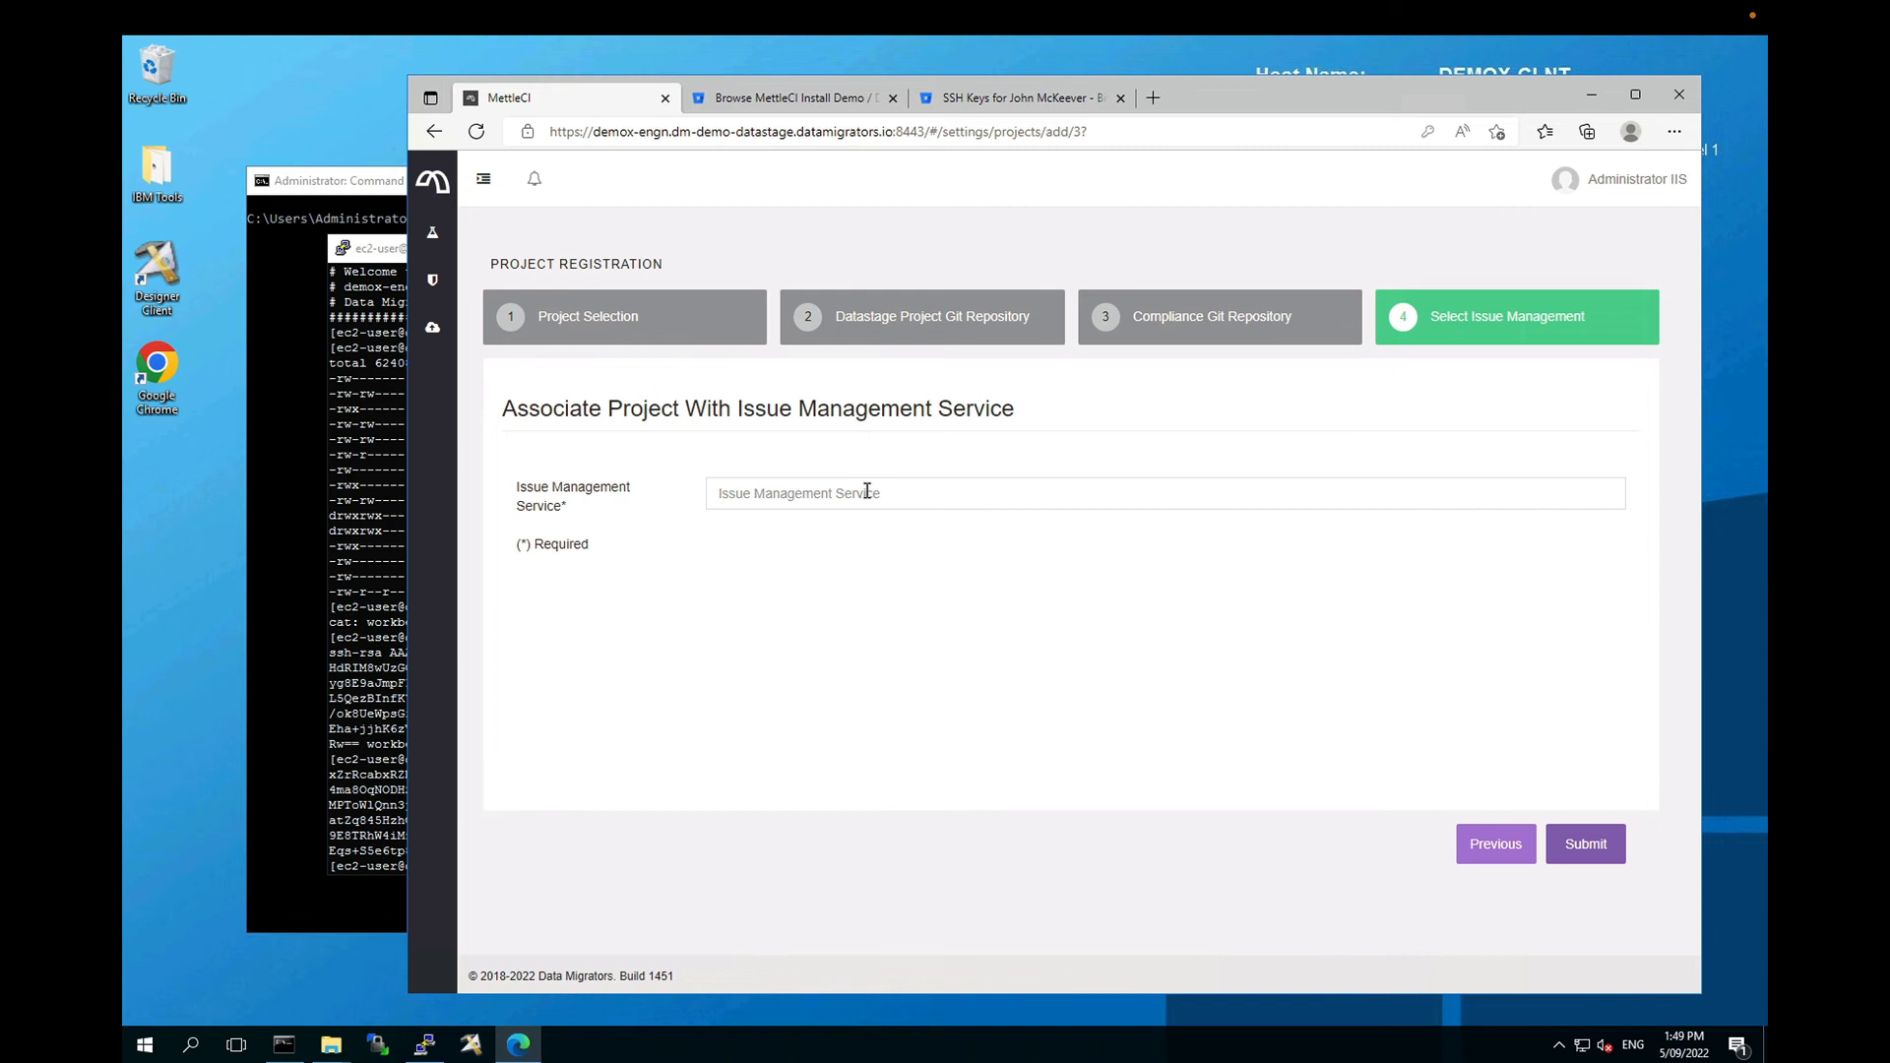
Step: Choose Default Generic Issue Manager as the Issue Management Service
click(866, 492)
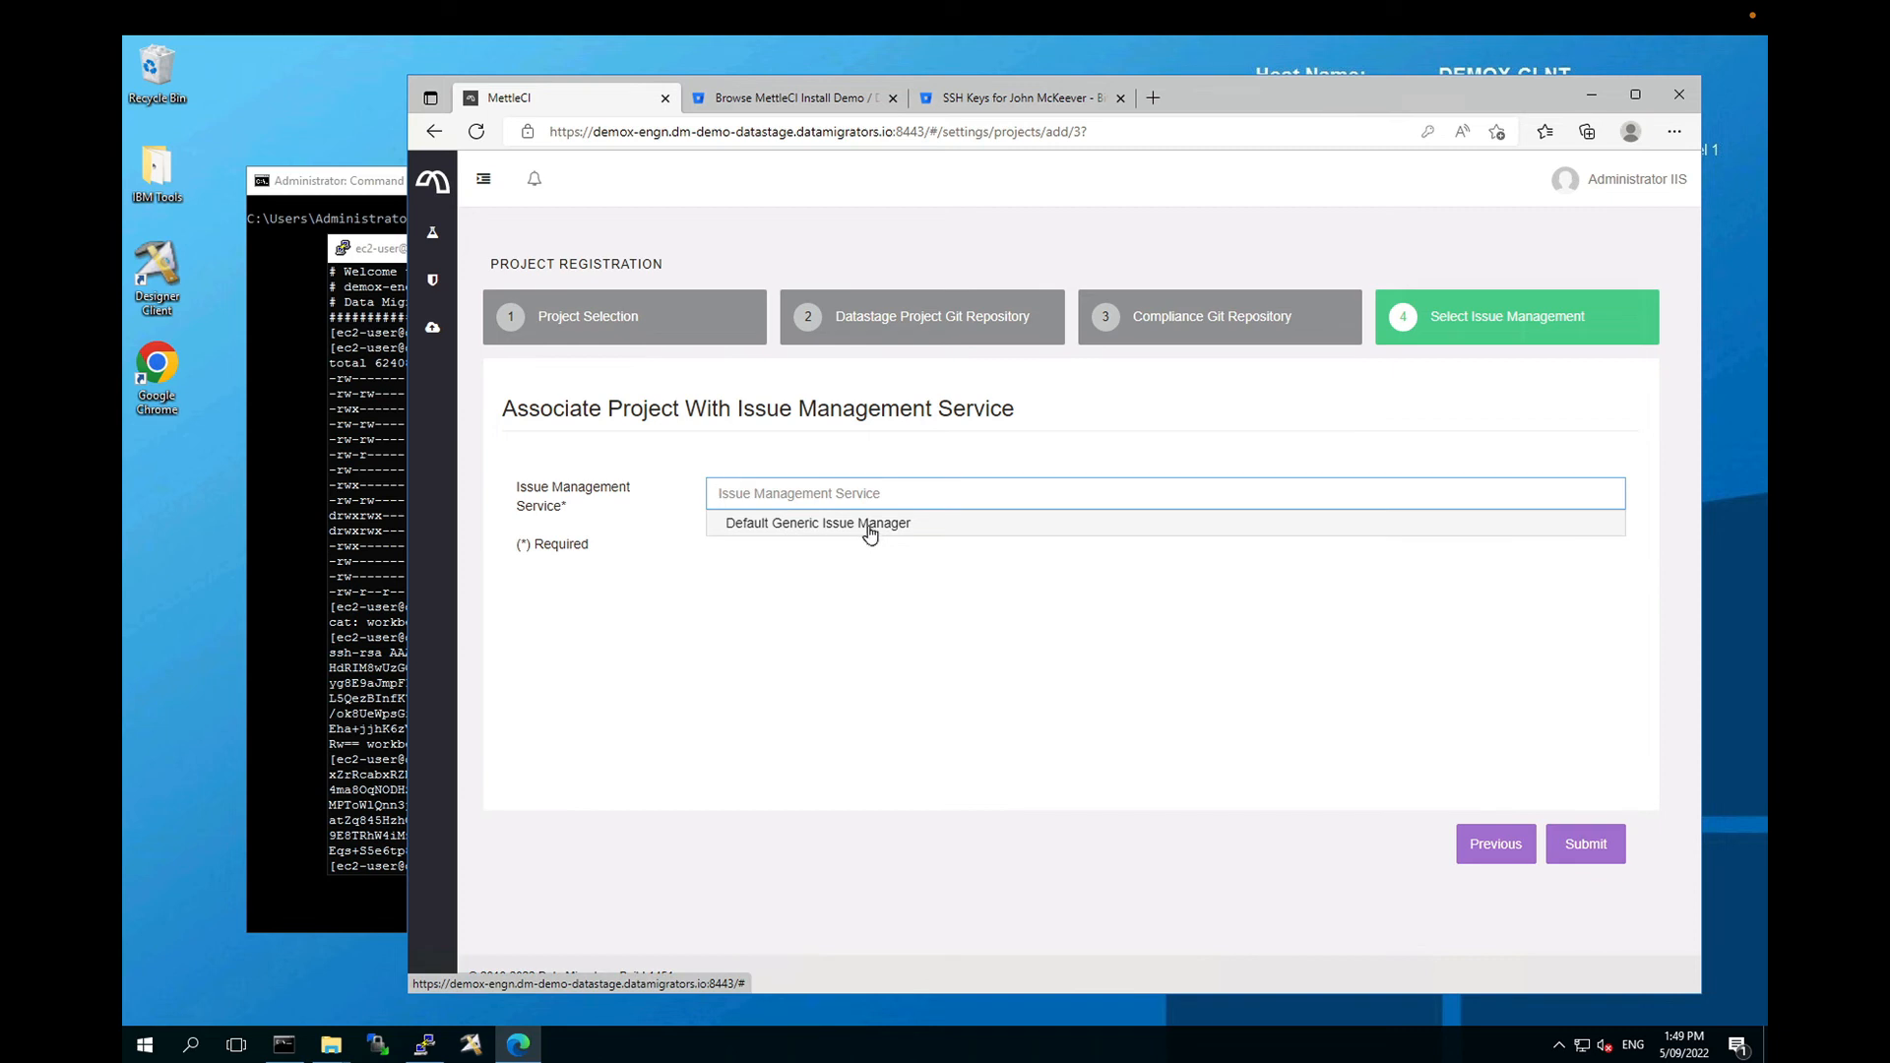
click(870, 524)
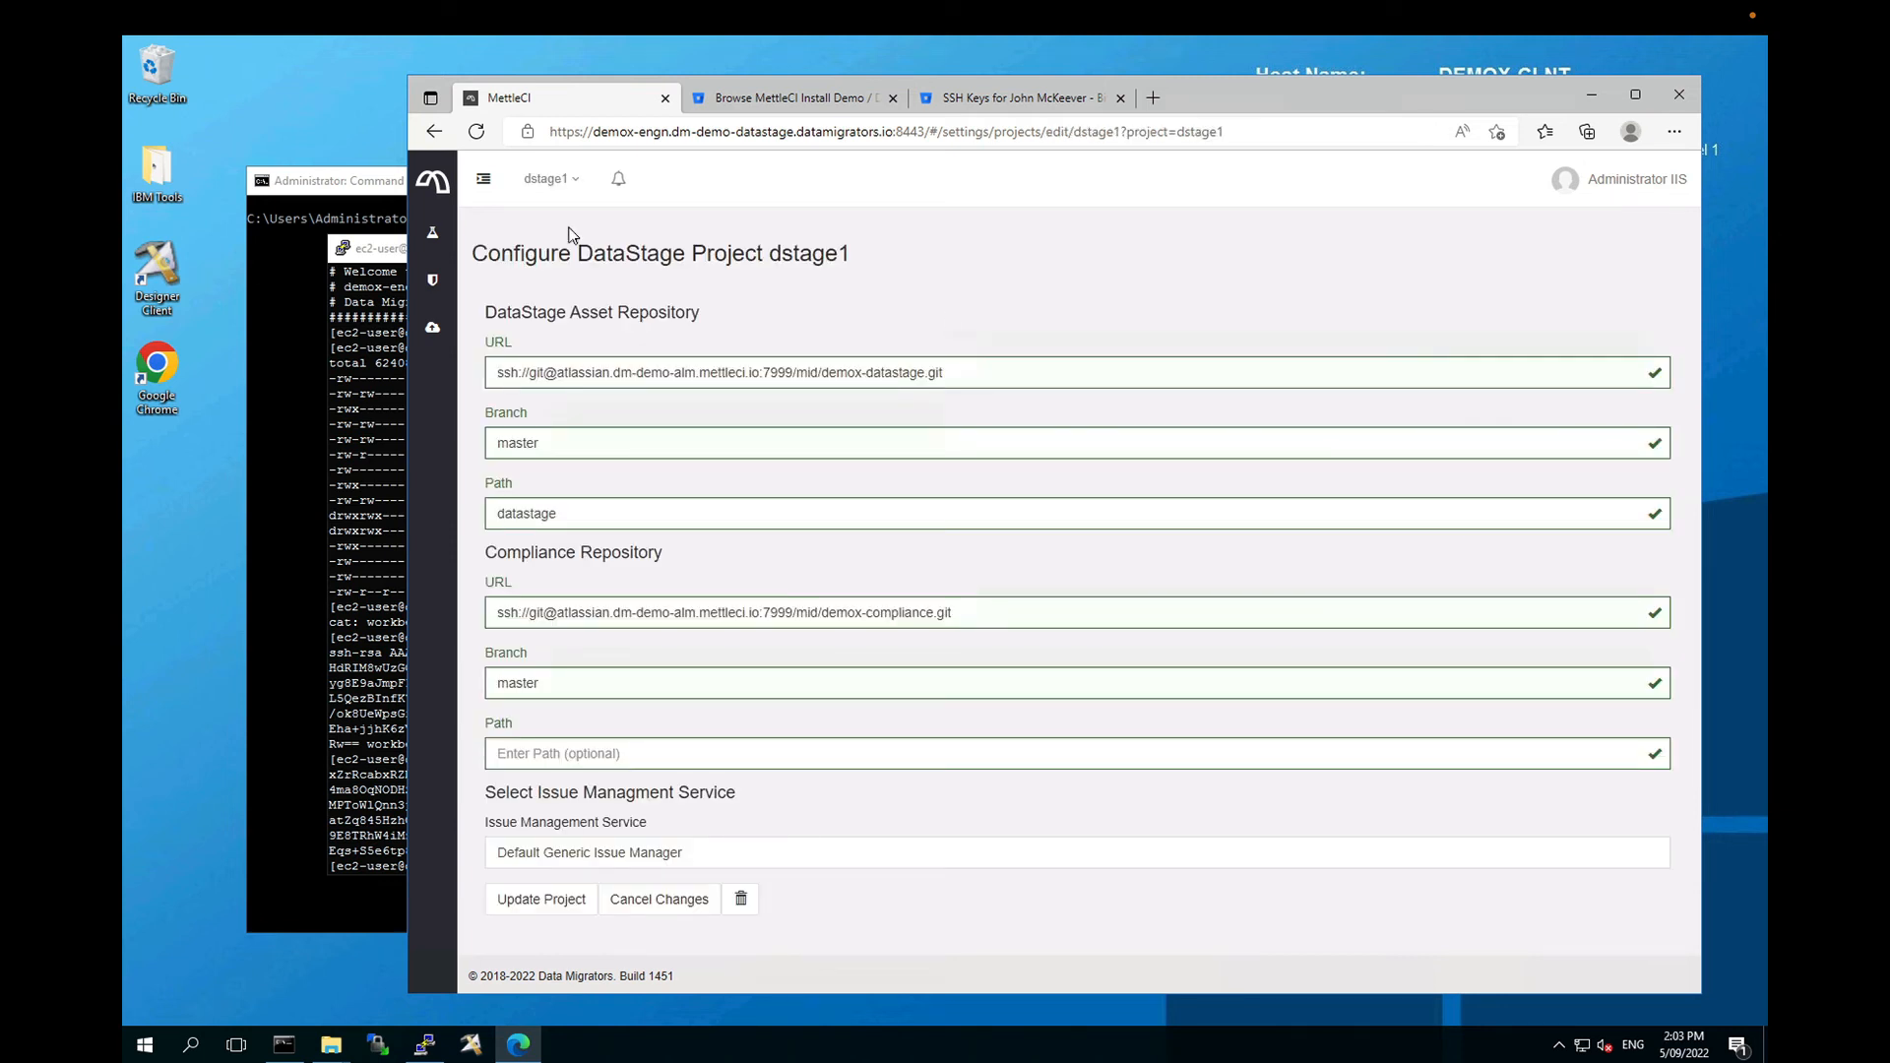
Step: Open the Compliance Checks page from the MettleCI navigation sidebar
click(434, 184)
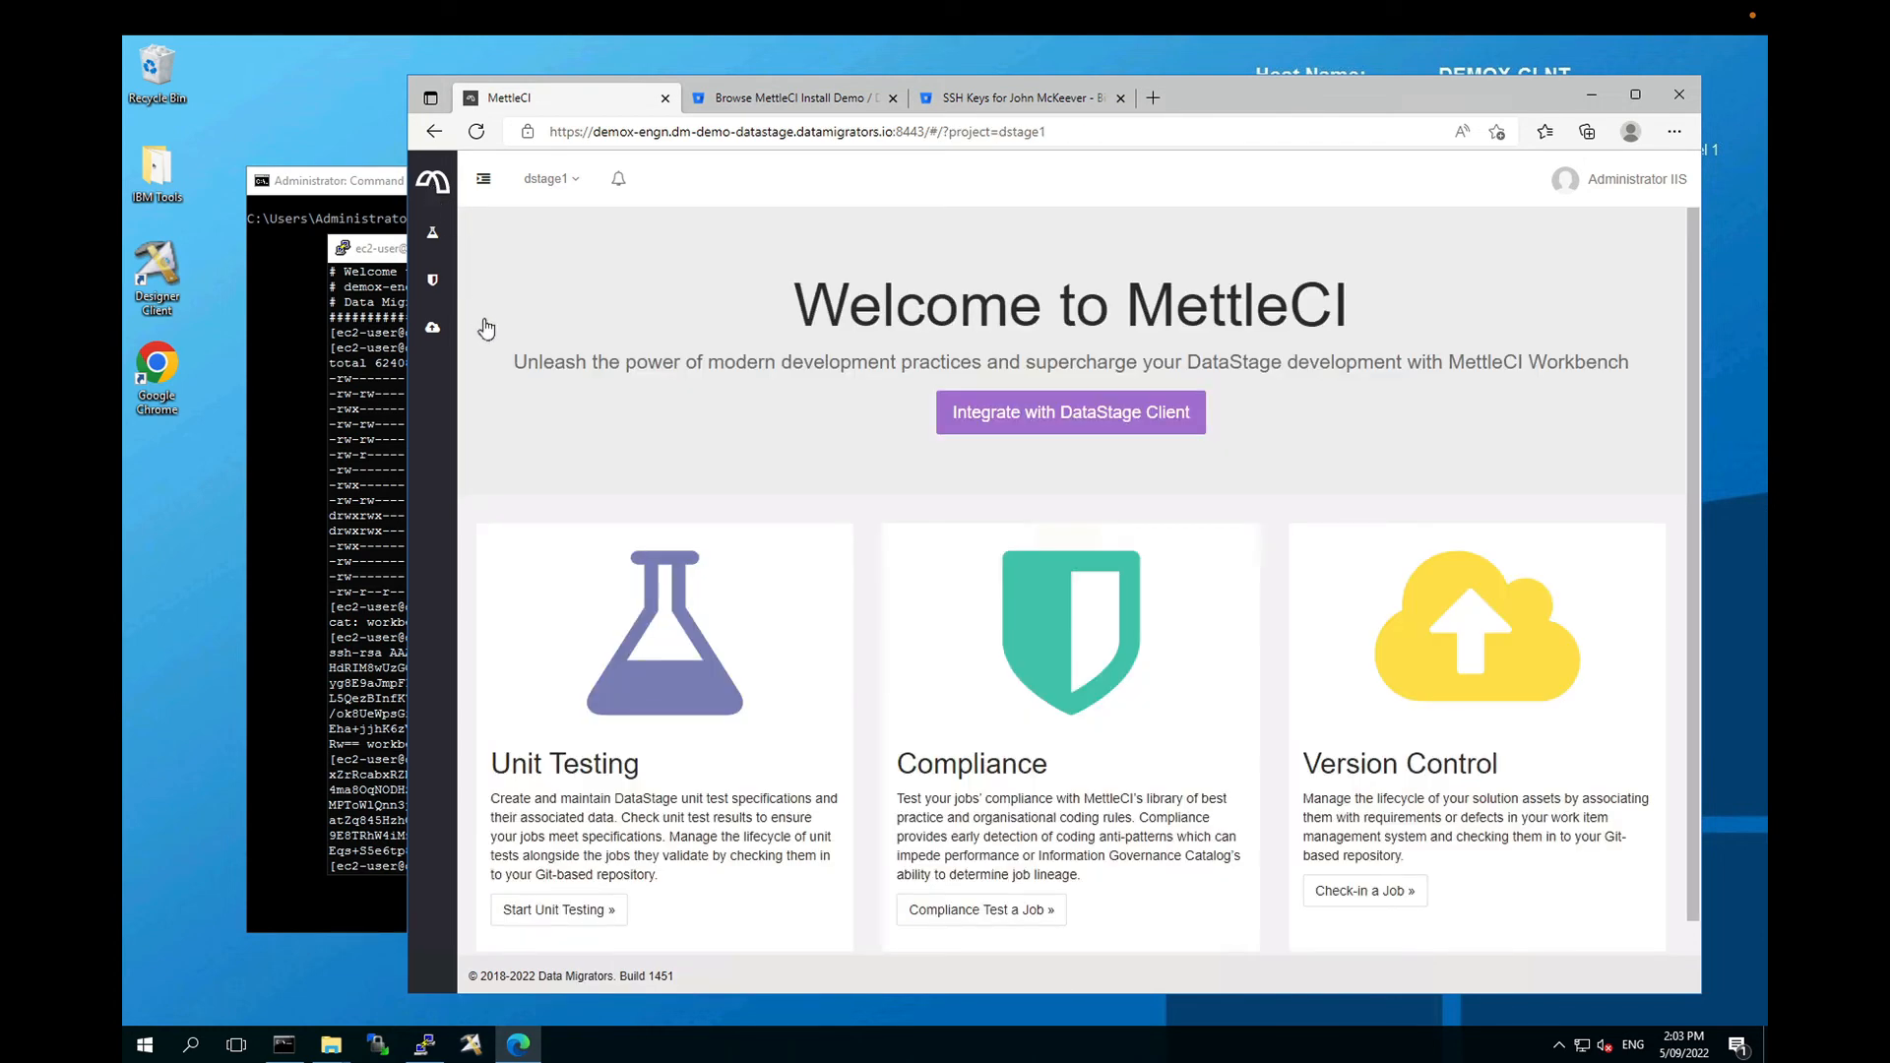
click(482, 183)
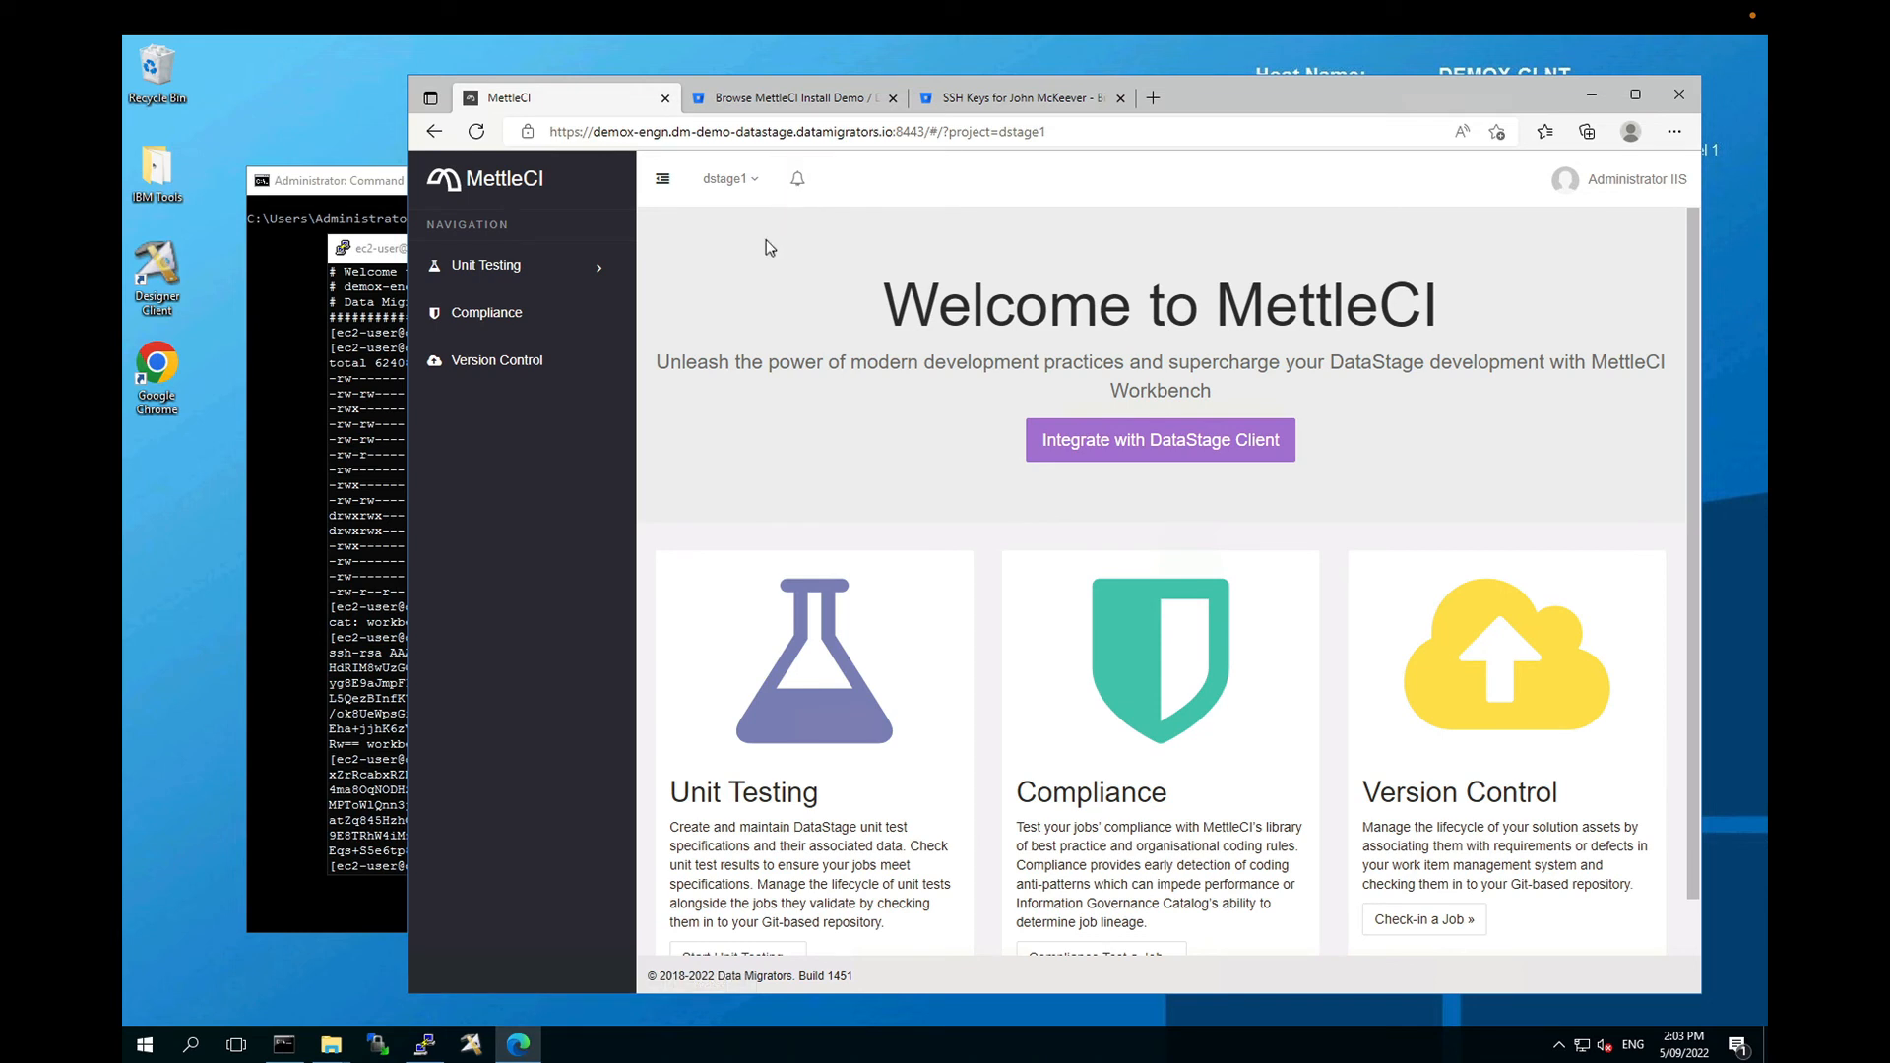
click(500, 323)
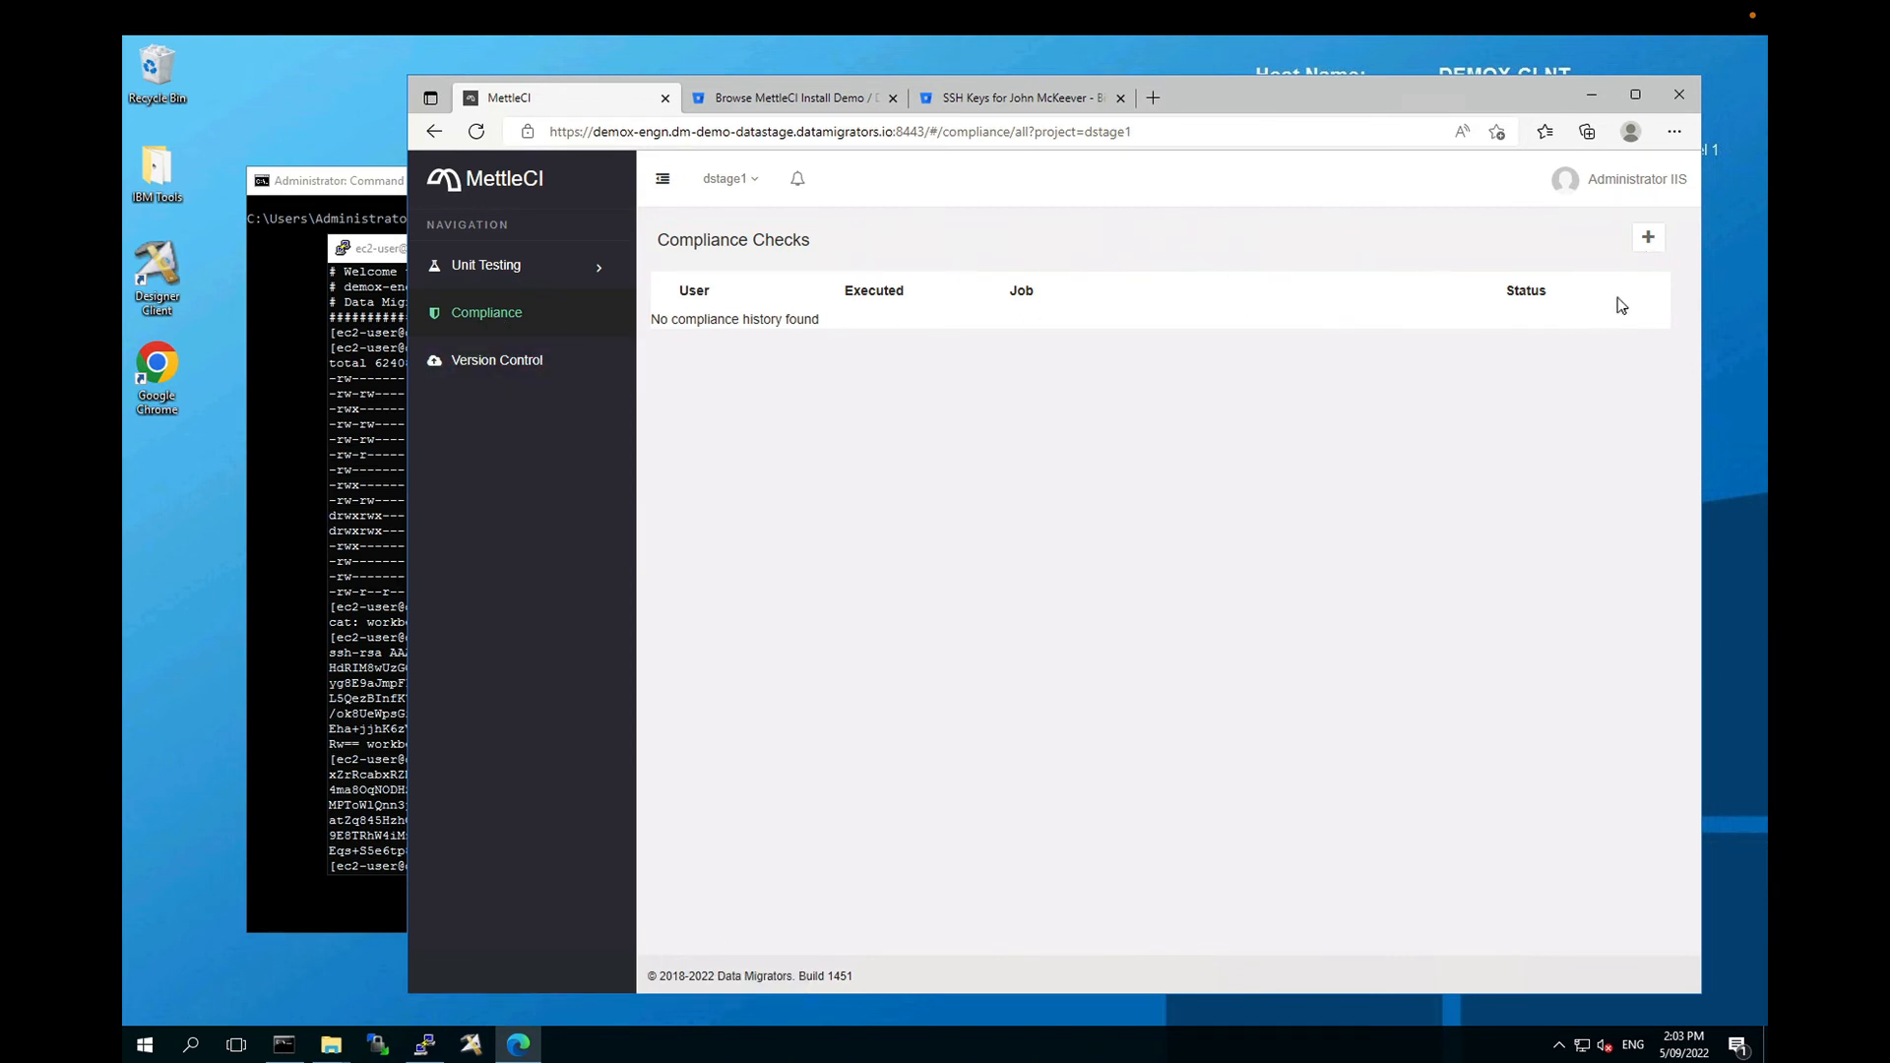
Step: Run a compliance check on the TR_ORDERS DataStage asset
click(1648, 237)
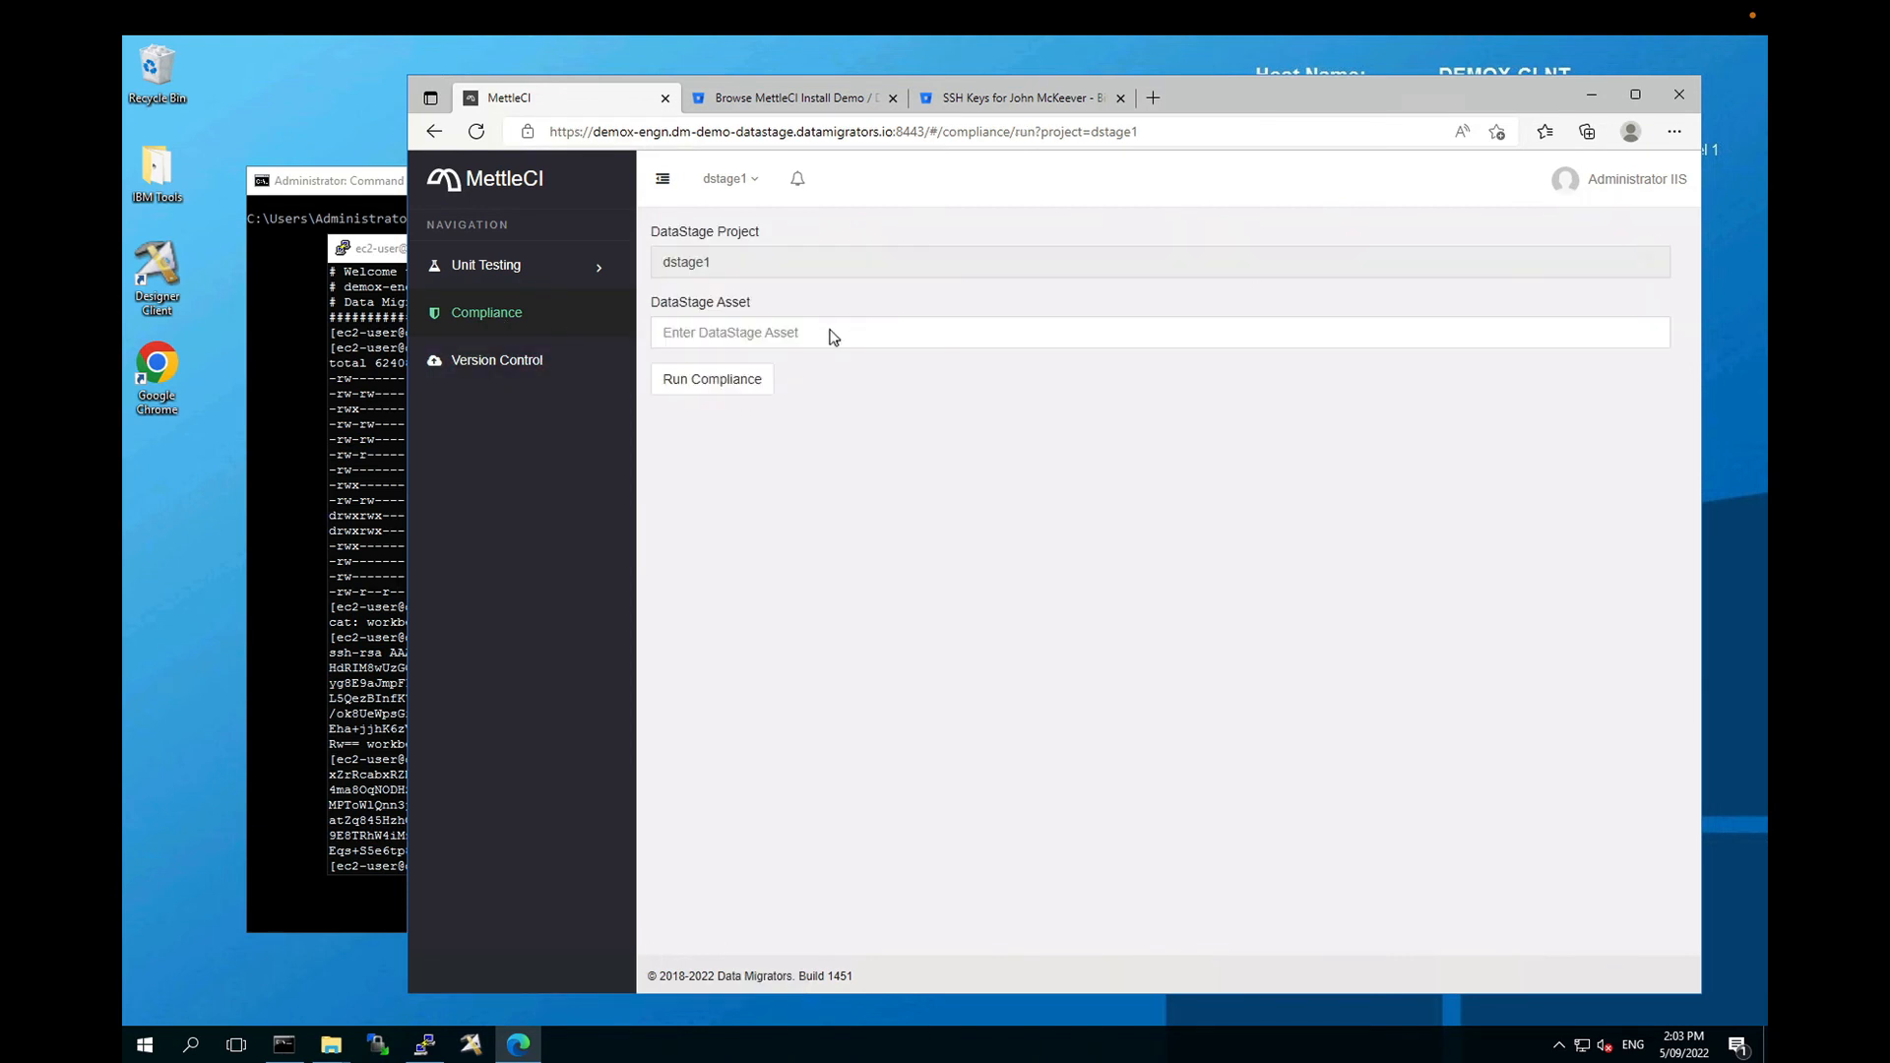
click(797, 331)
text(T)
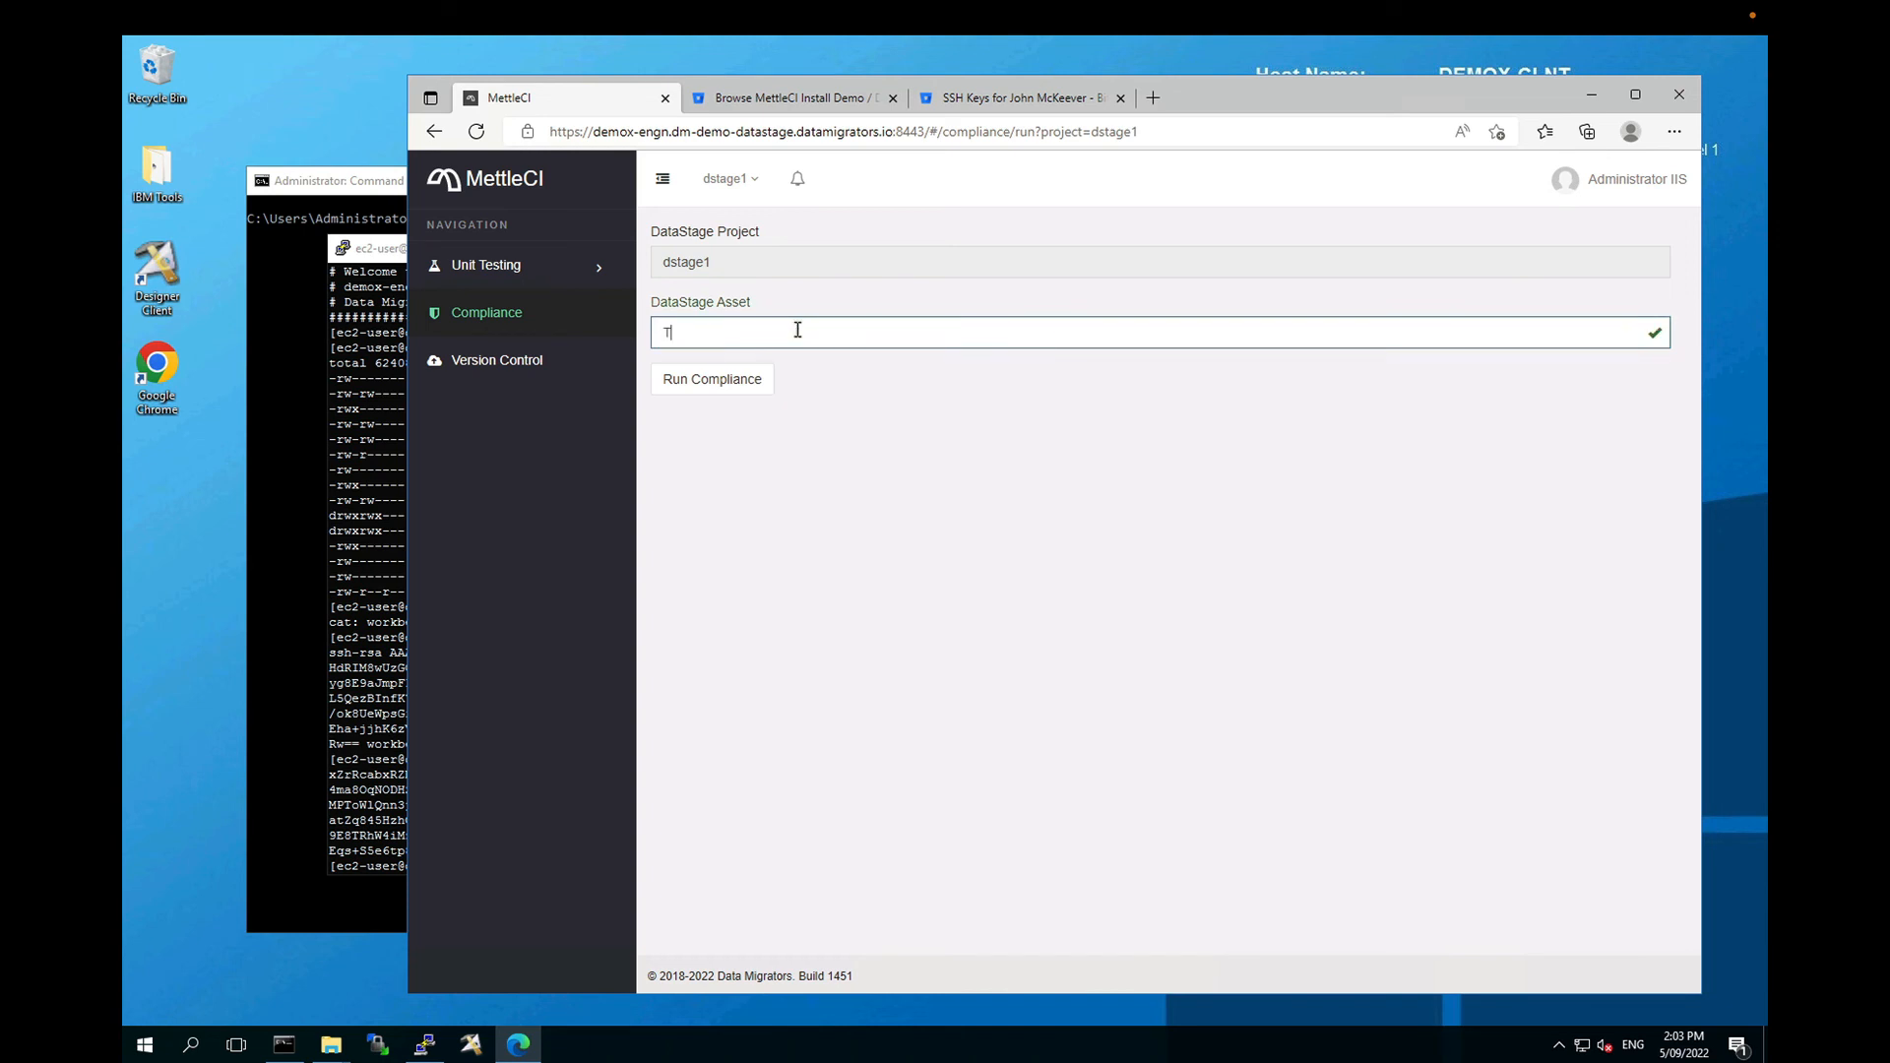
text(R_ORDERS)
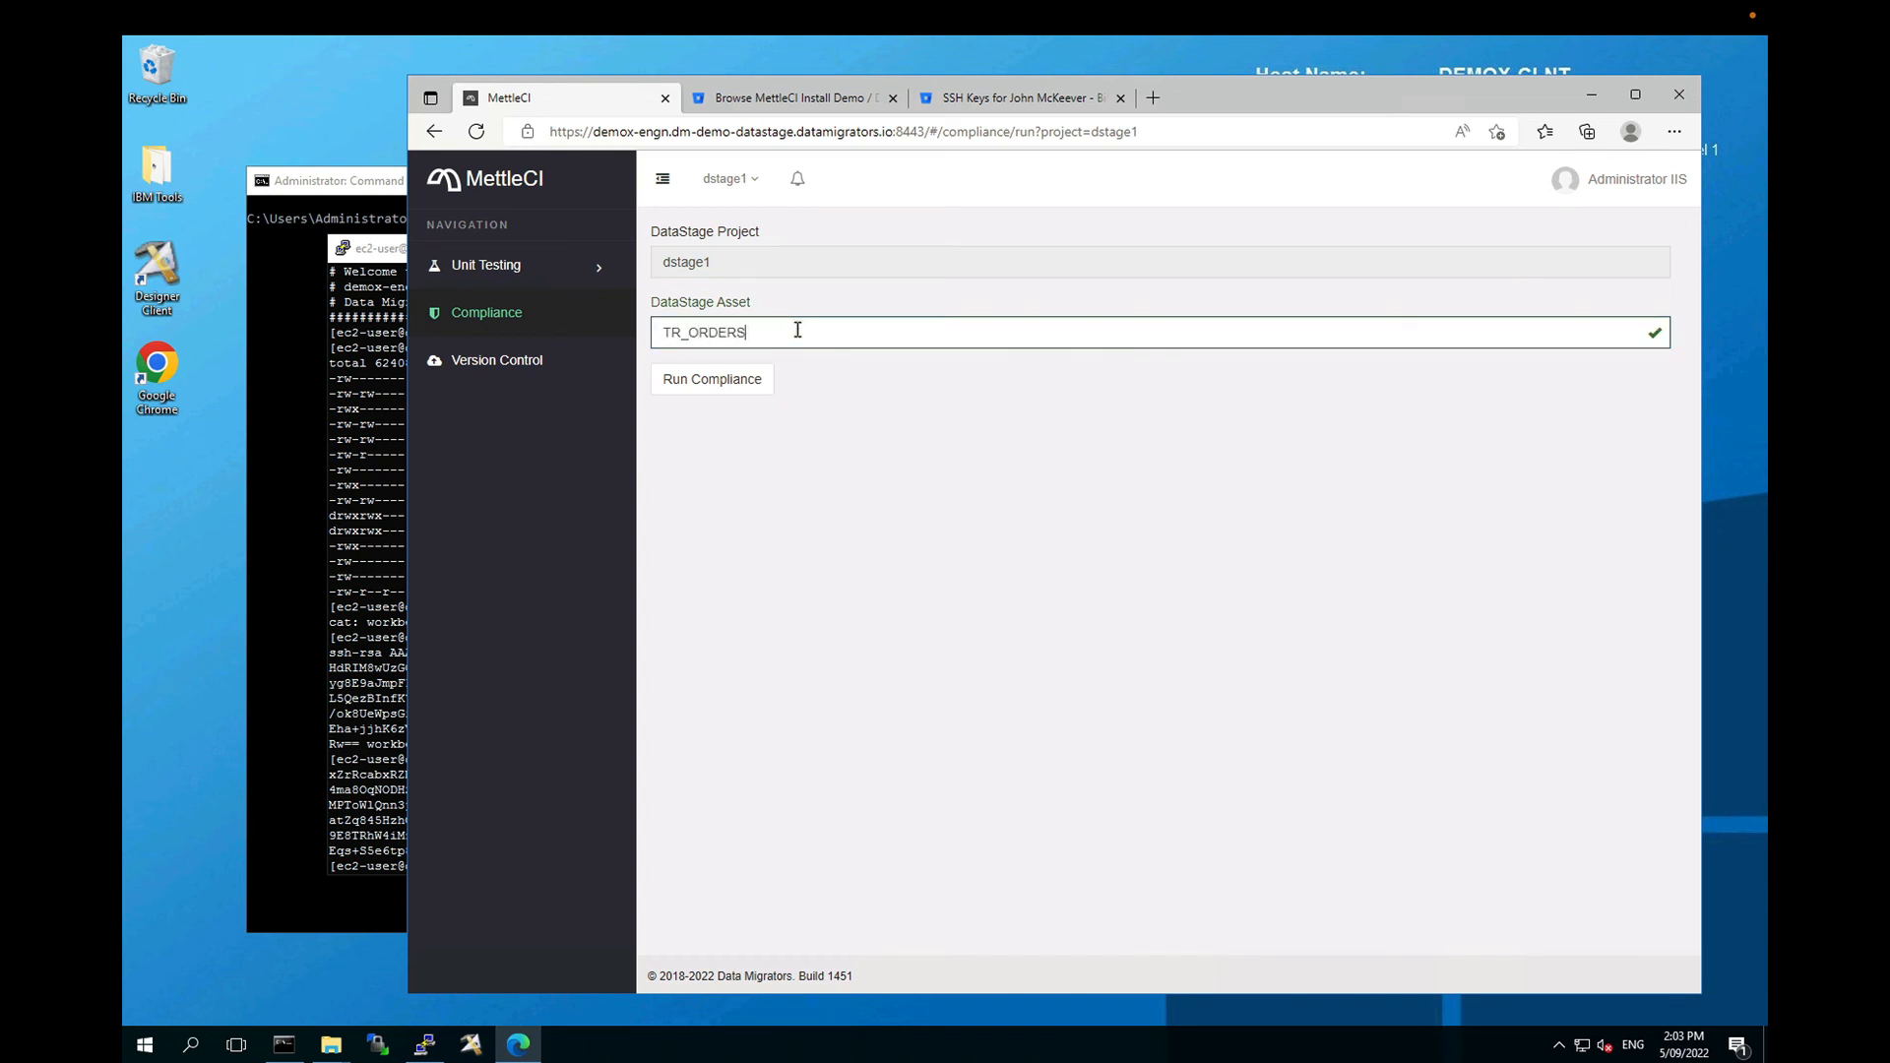
click(735, 393)
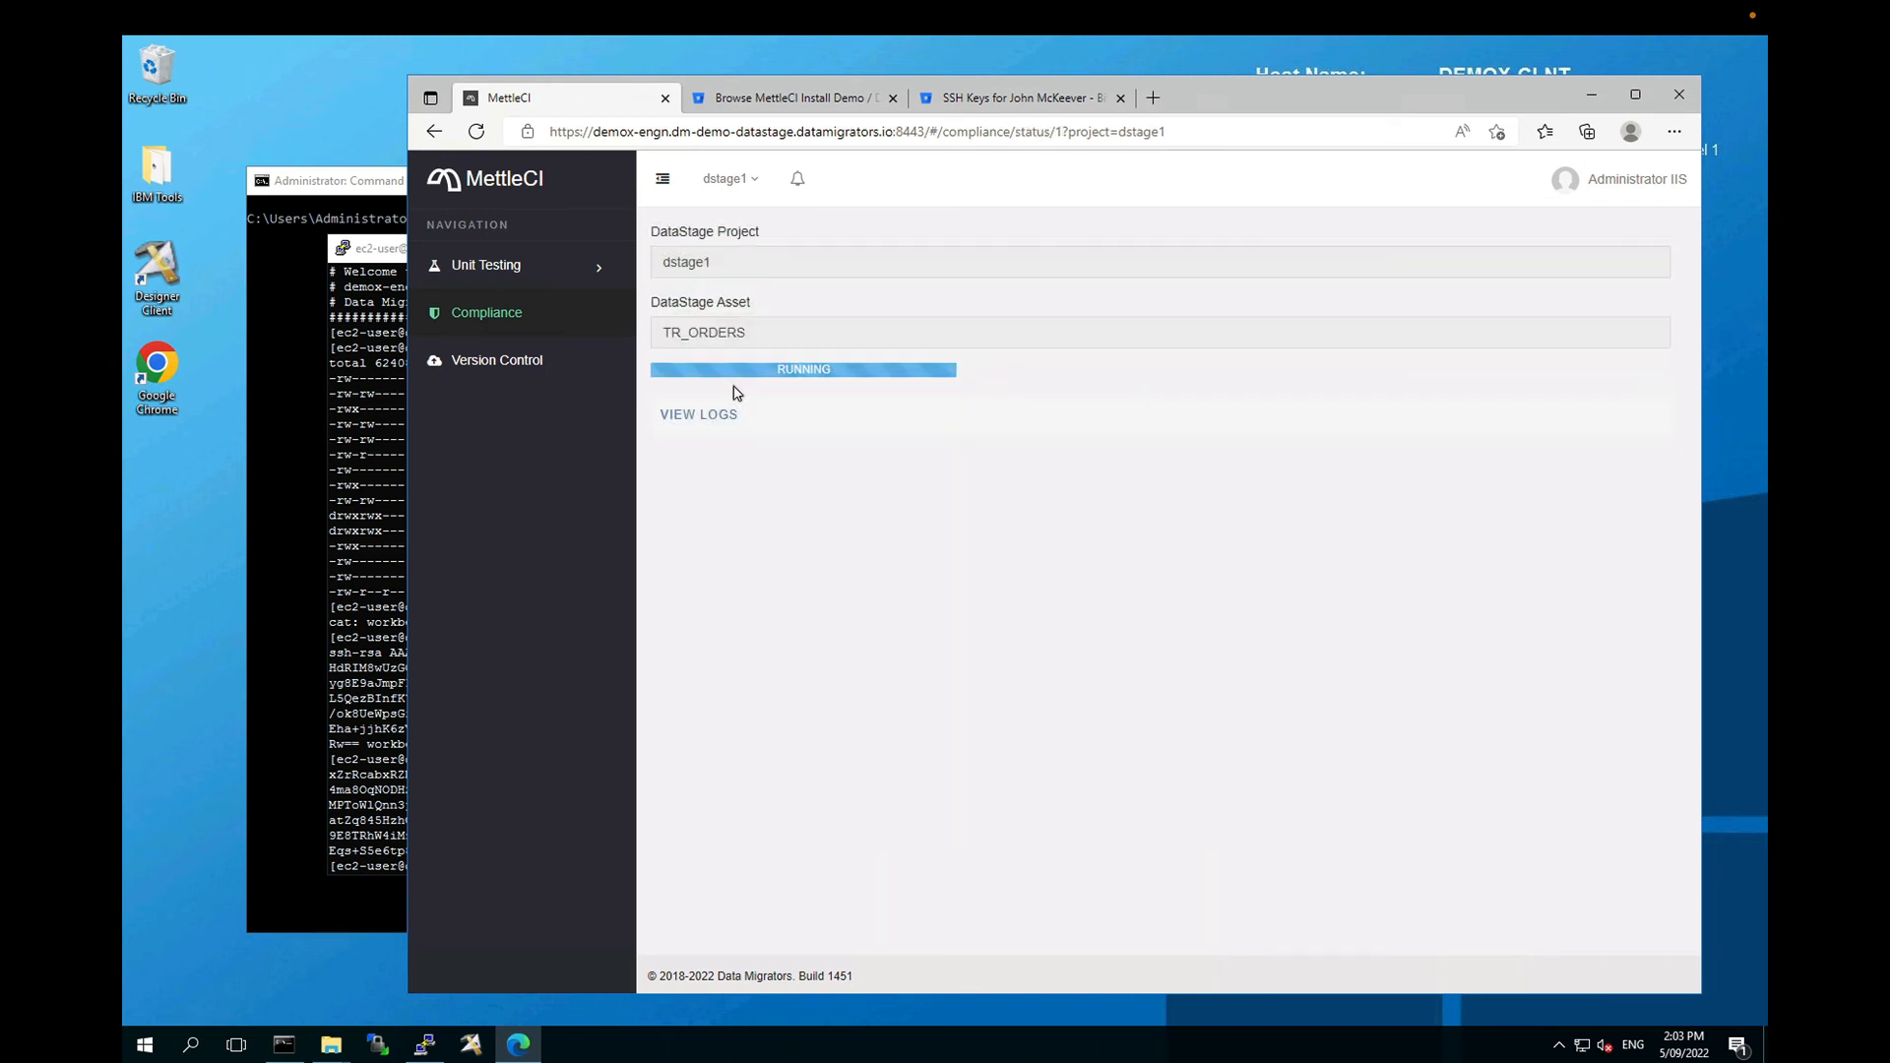
Step: Review the compliance run's logs and rule results showing 13 passed, 0 failed
click(717, 417)
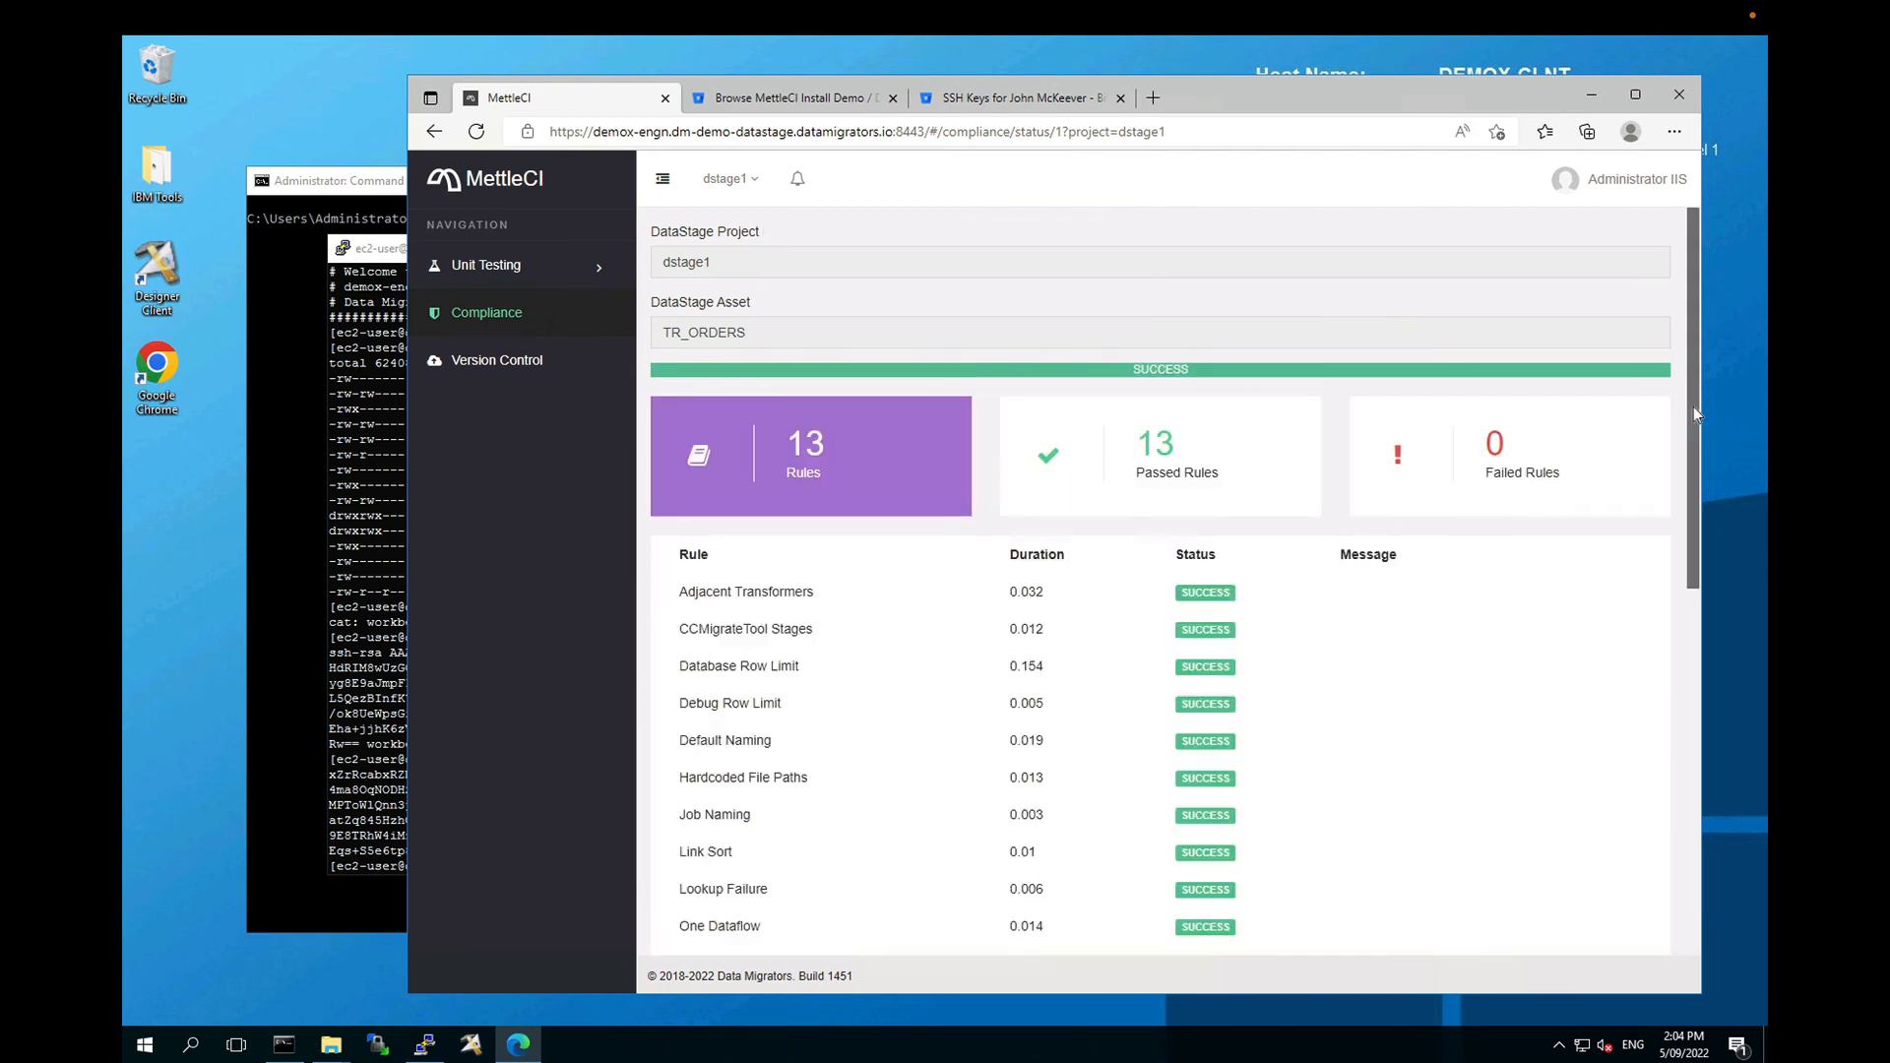
drag(1694, 414, 1710, 860)
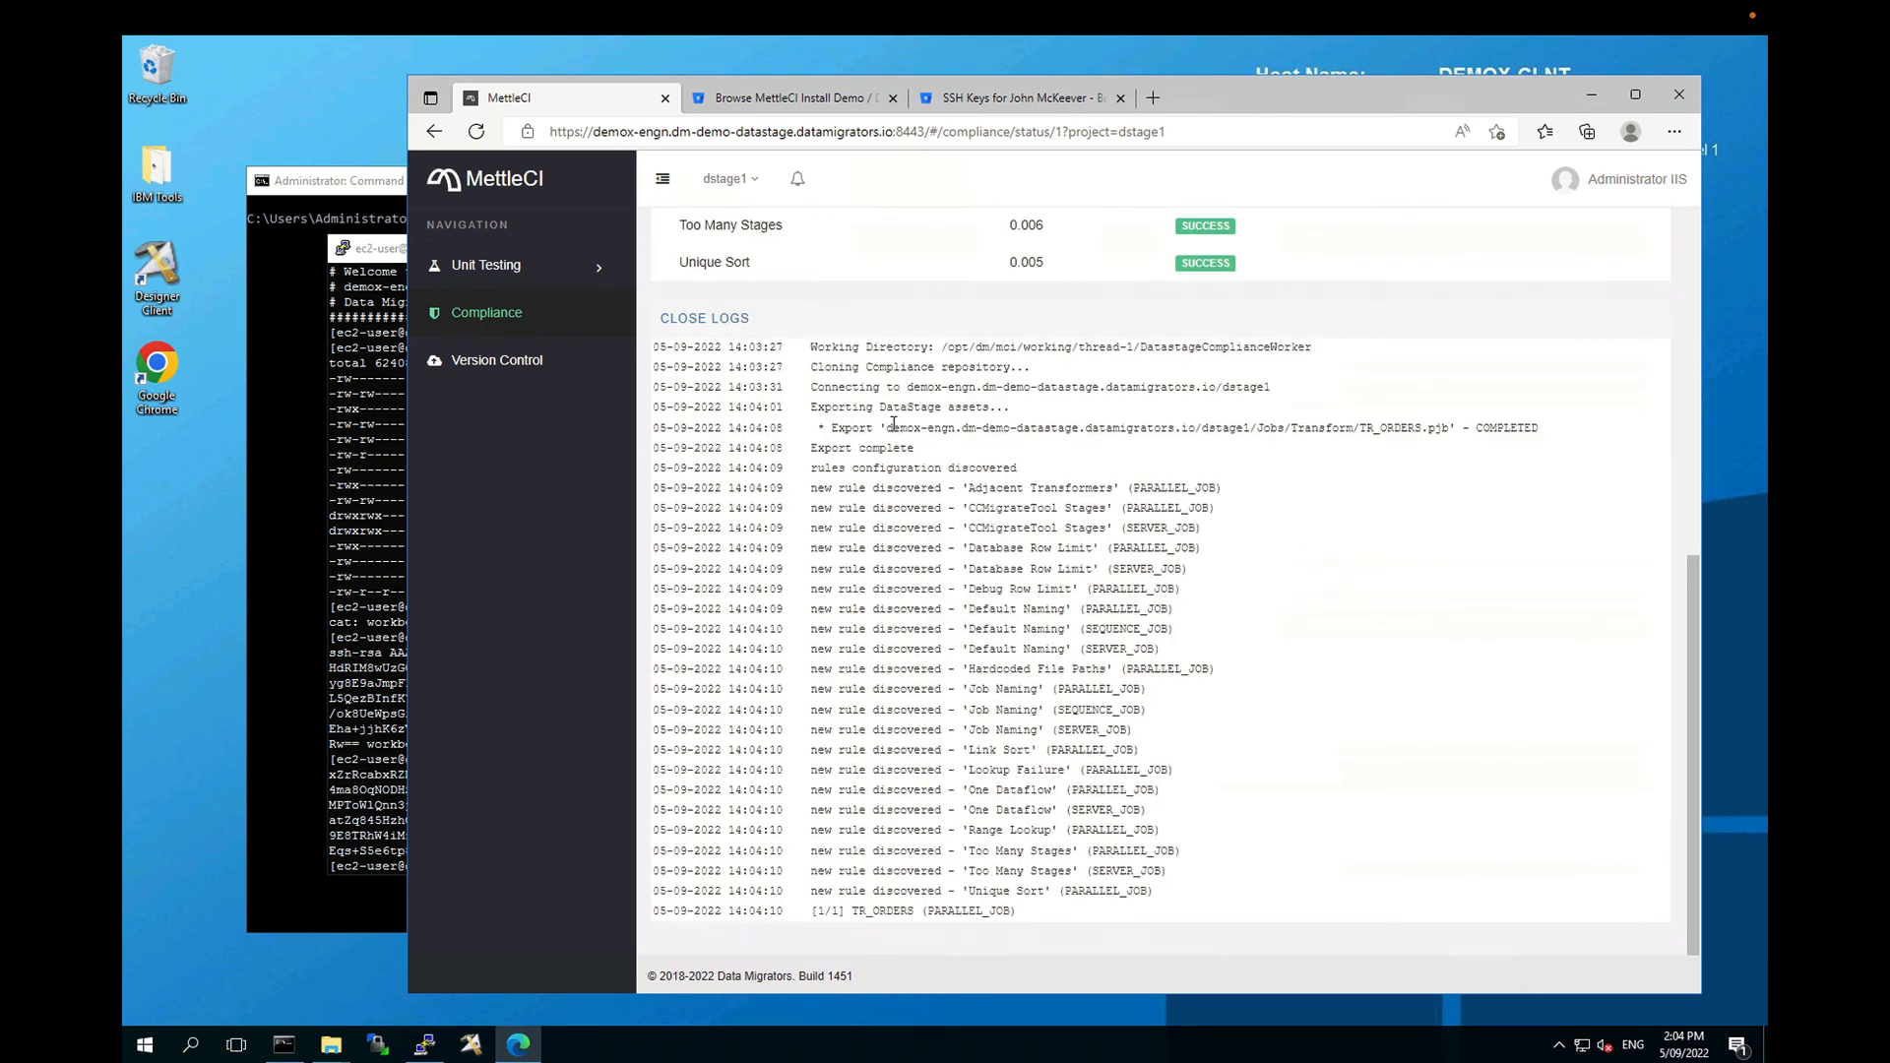
drag(847, 472, 1094, 894)
click(1094, 894)
click(1687, 392)
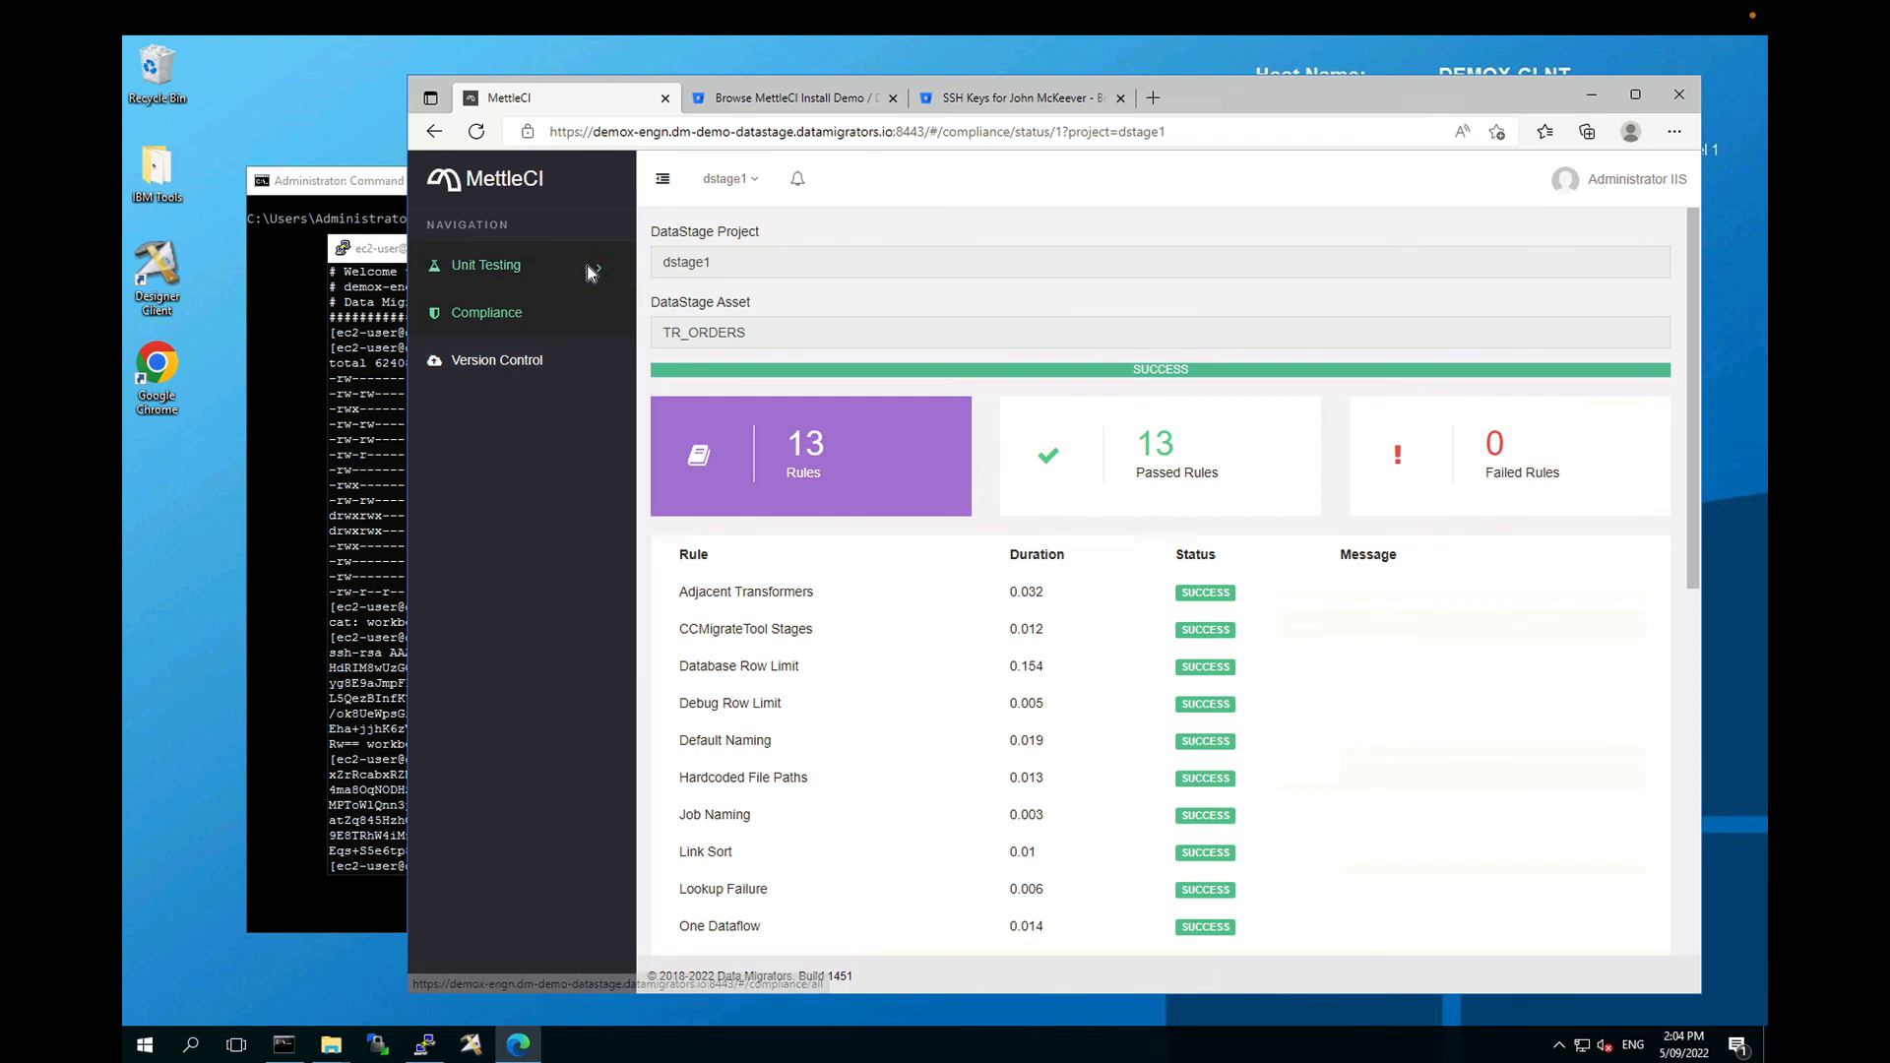
Step: In Version Control, start a new check-in and add TR_ORDERS as the asset
click(547, 362)
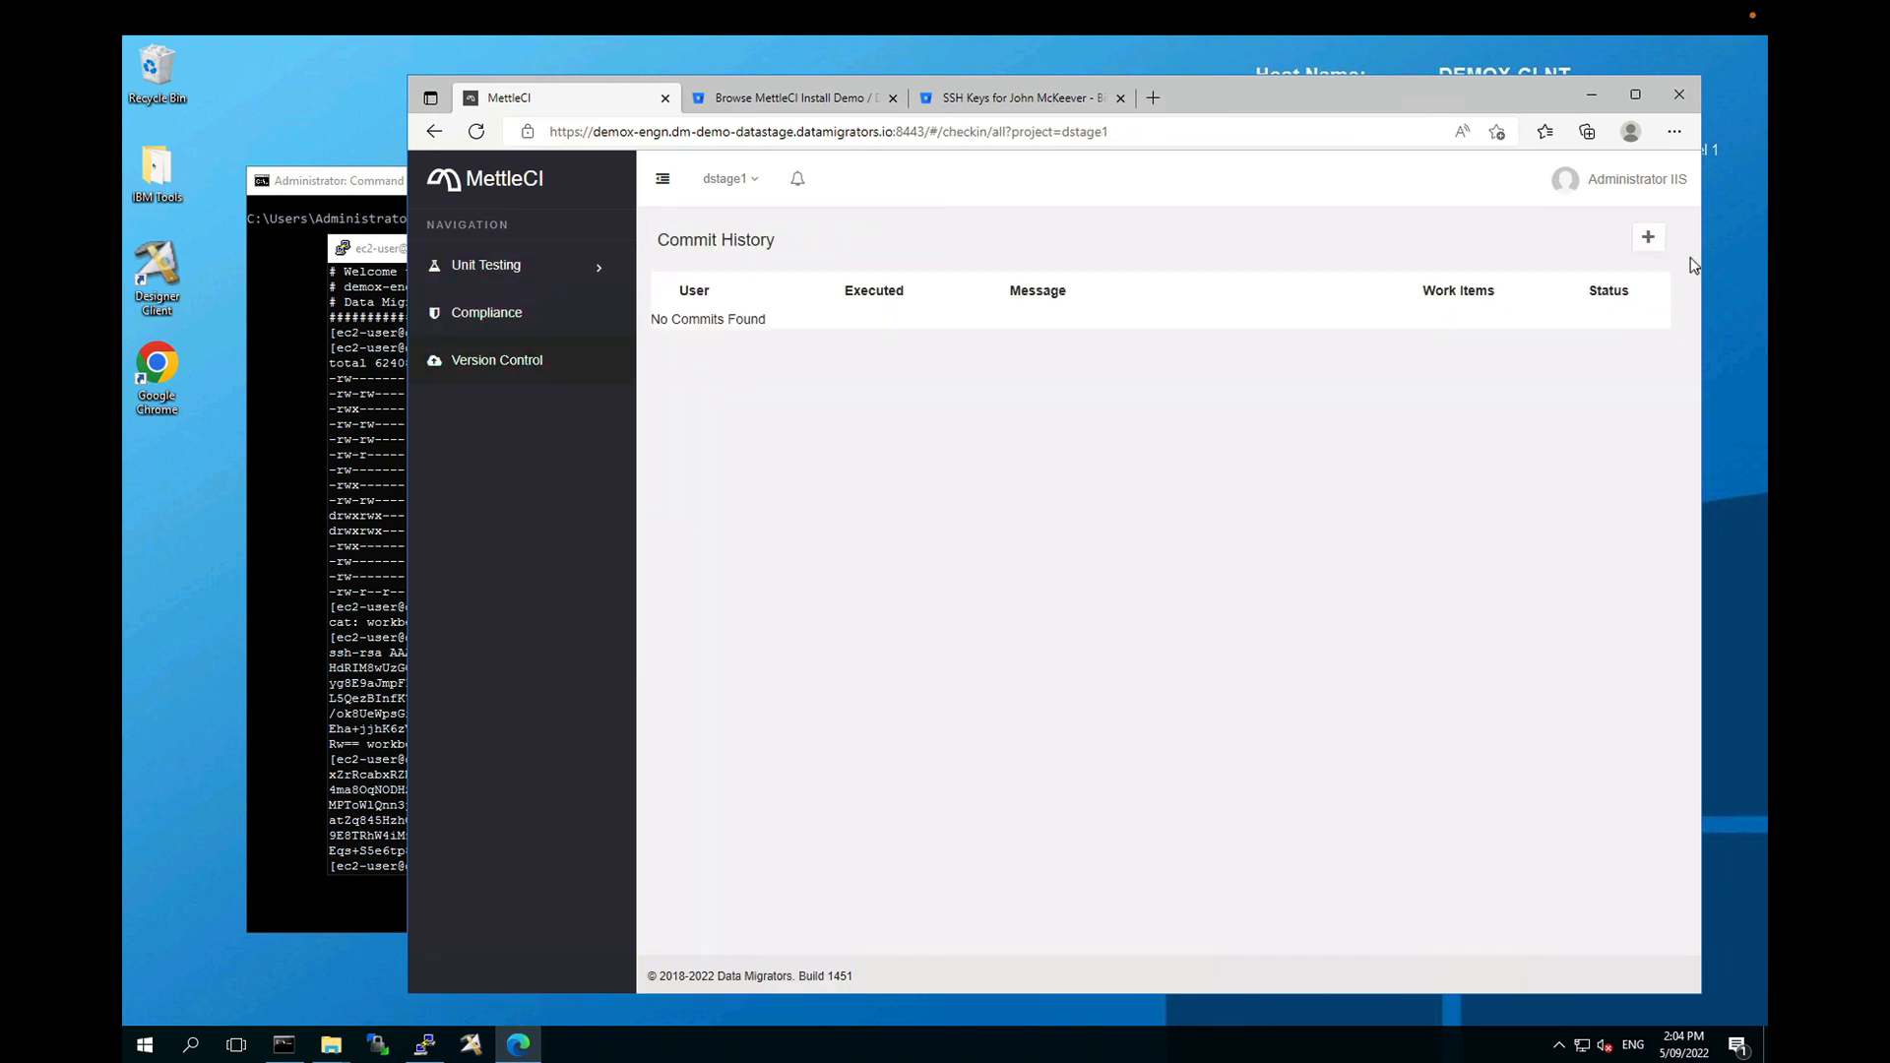
click(1648, 240)
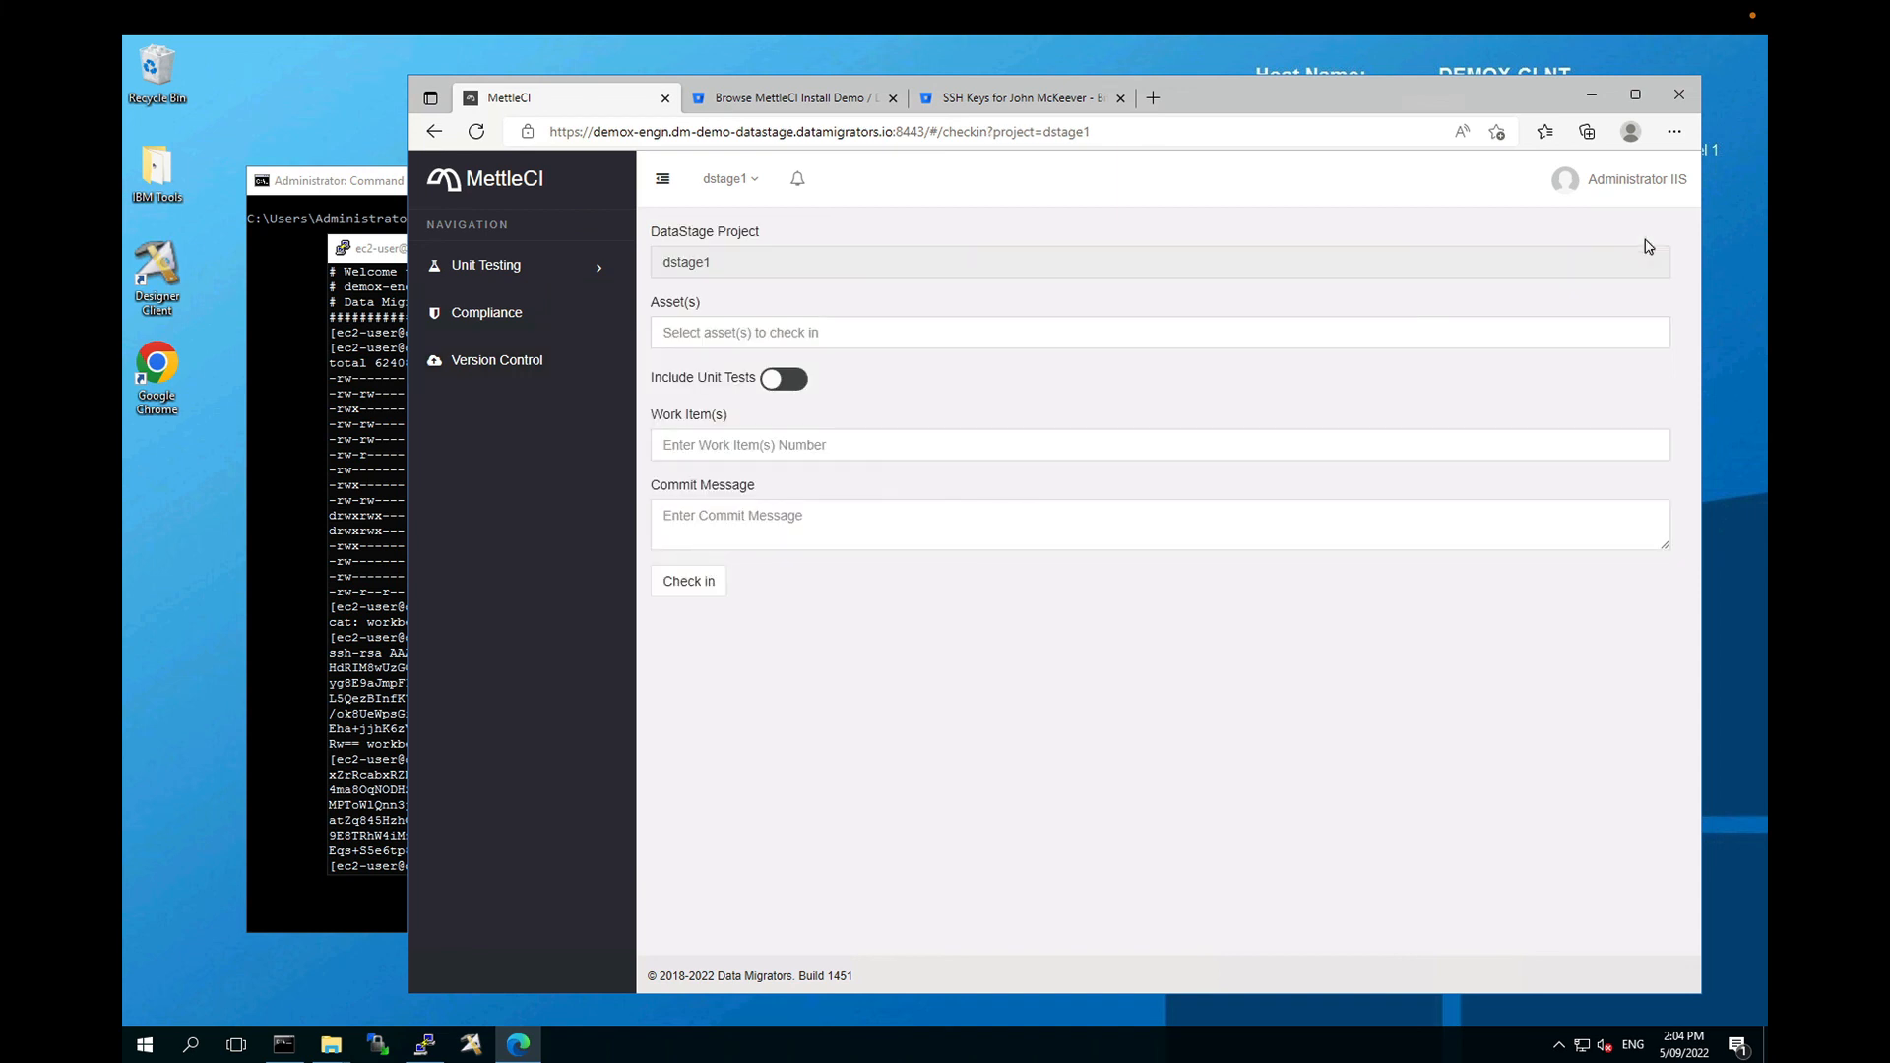
click(530, 370)
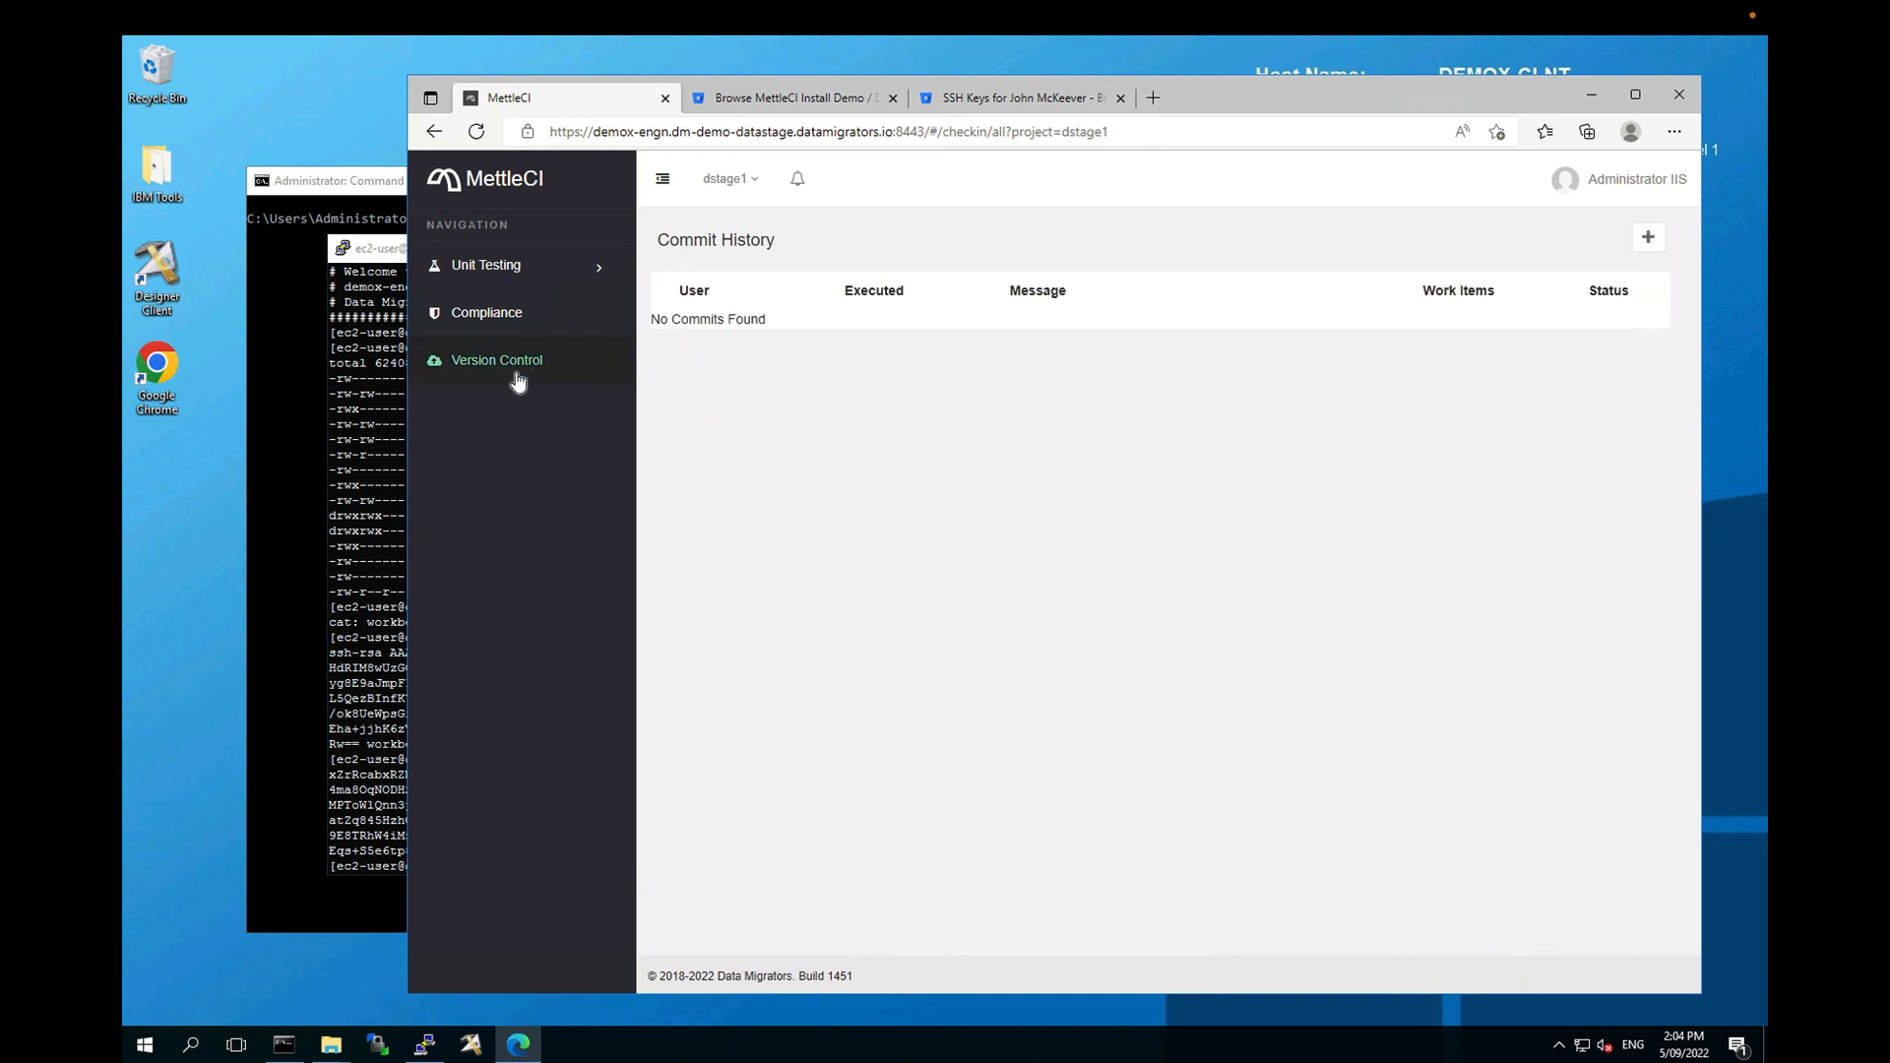
click(1648, 242)
click(763, 331)
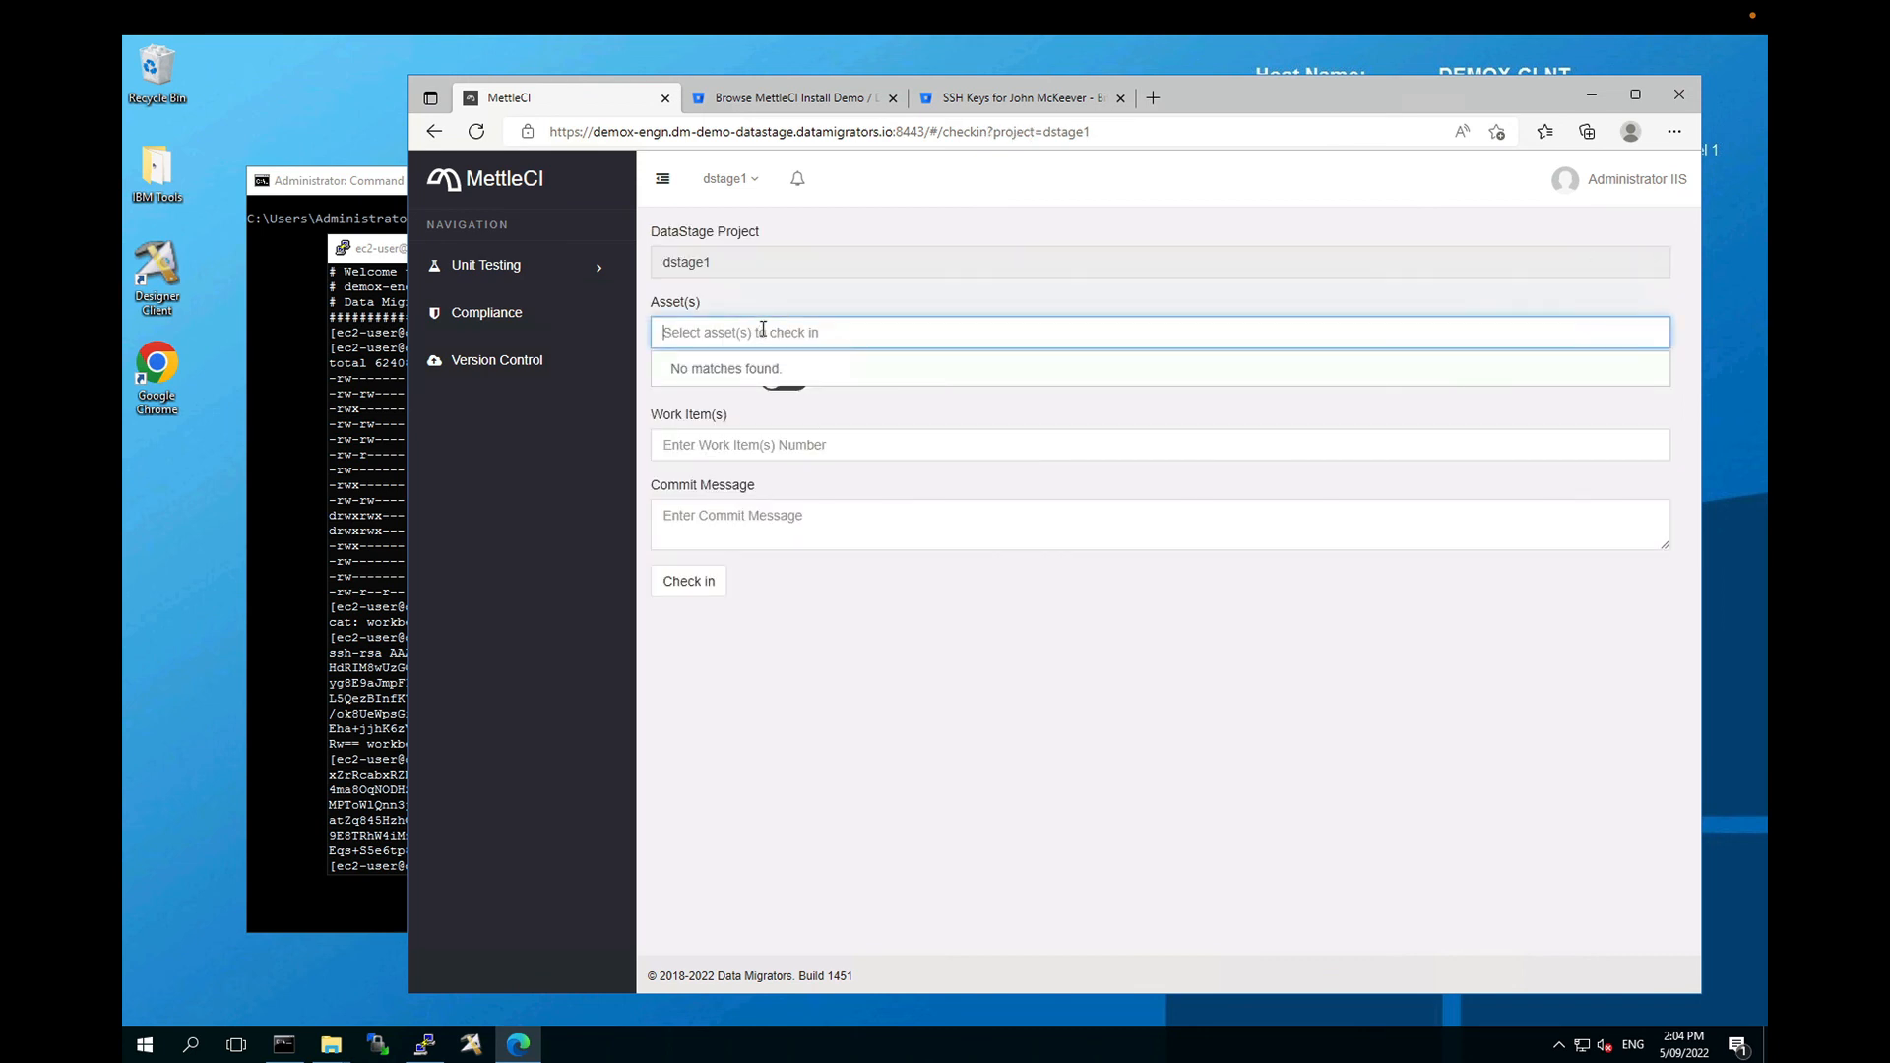
text(TR_ORDERS)
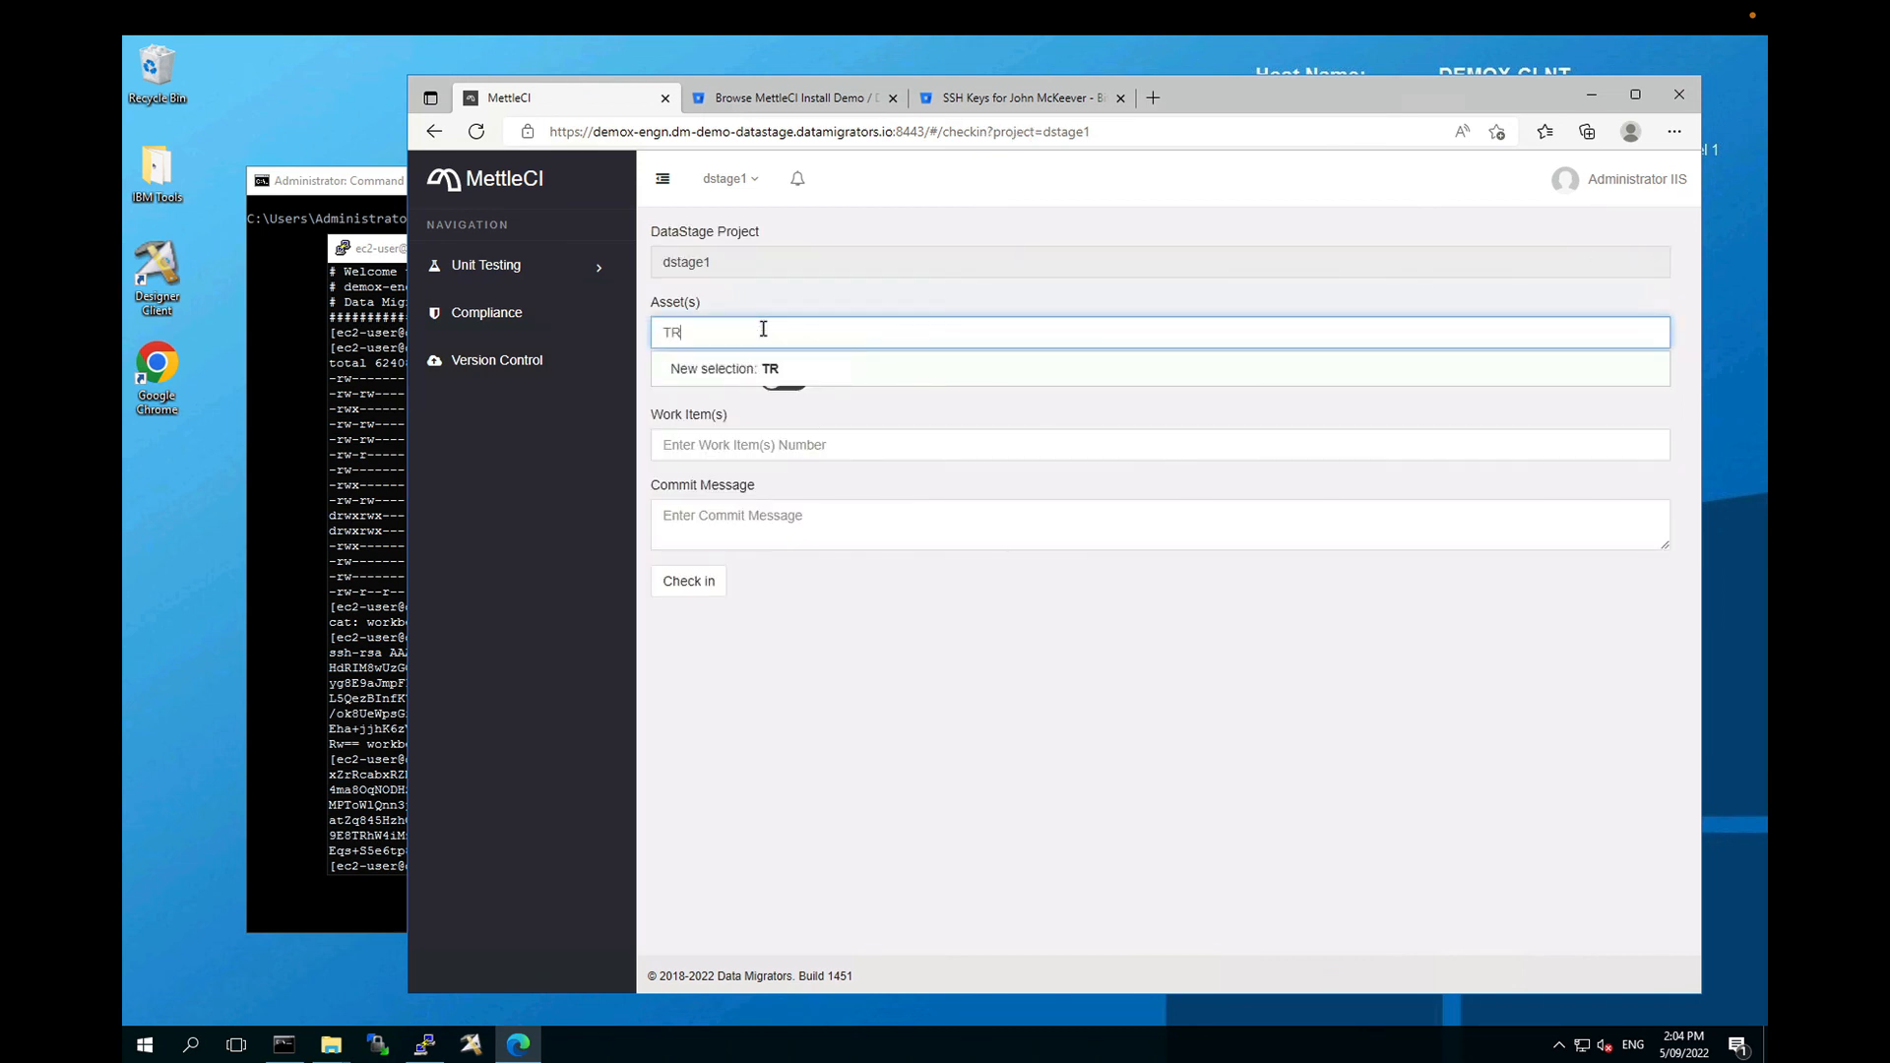
click(813, 376)
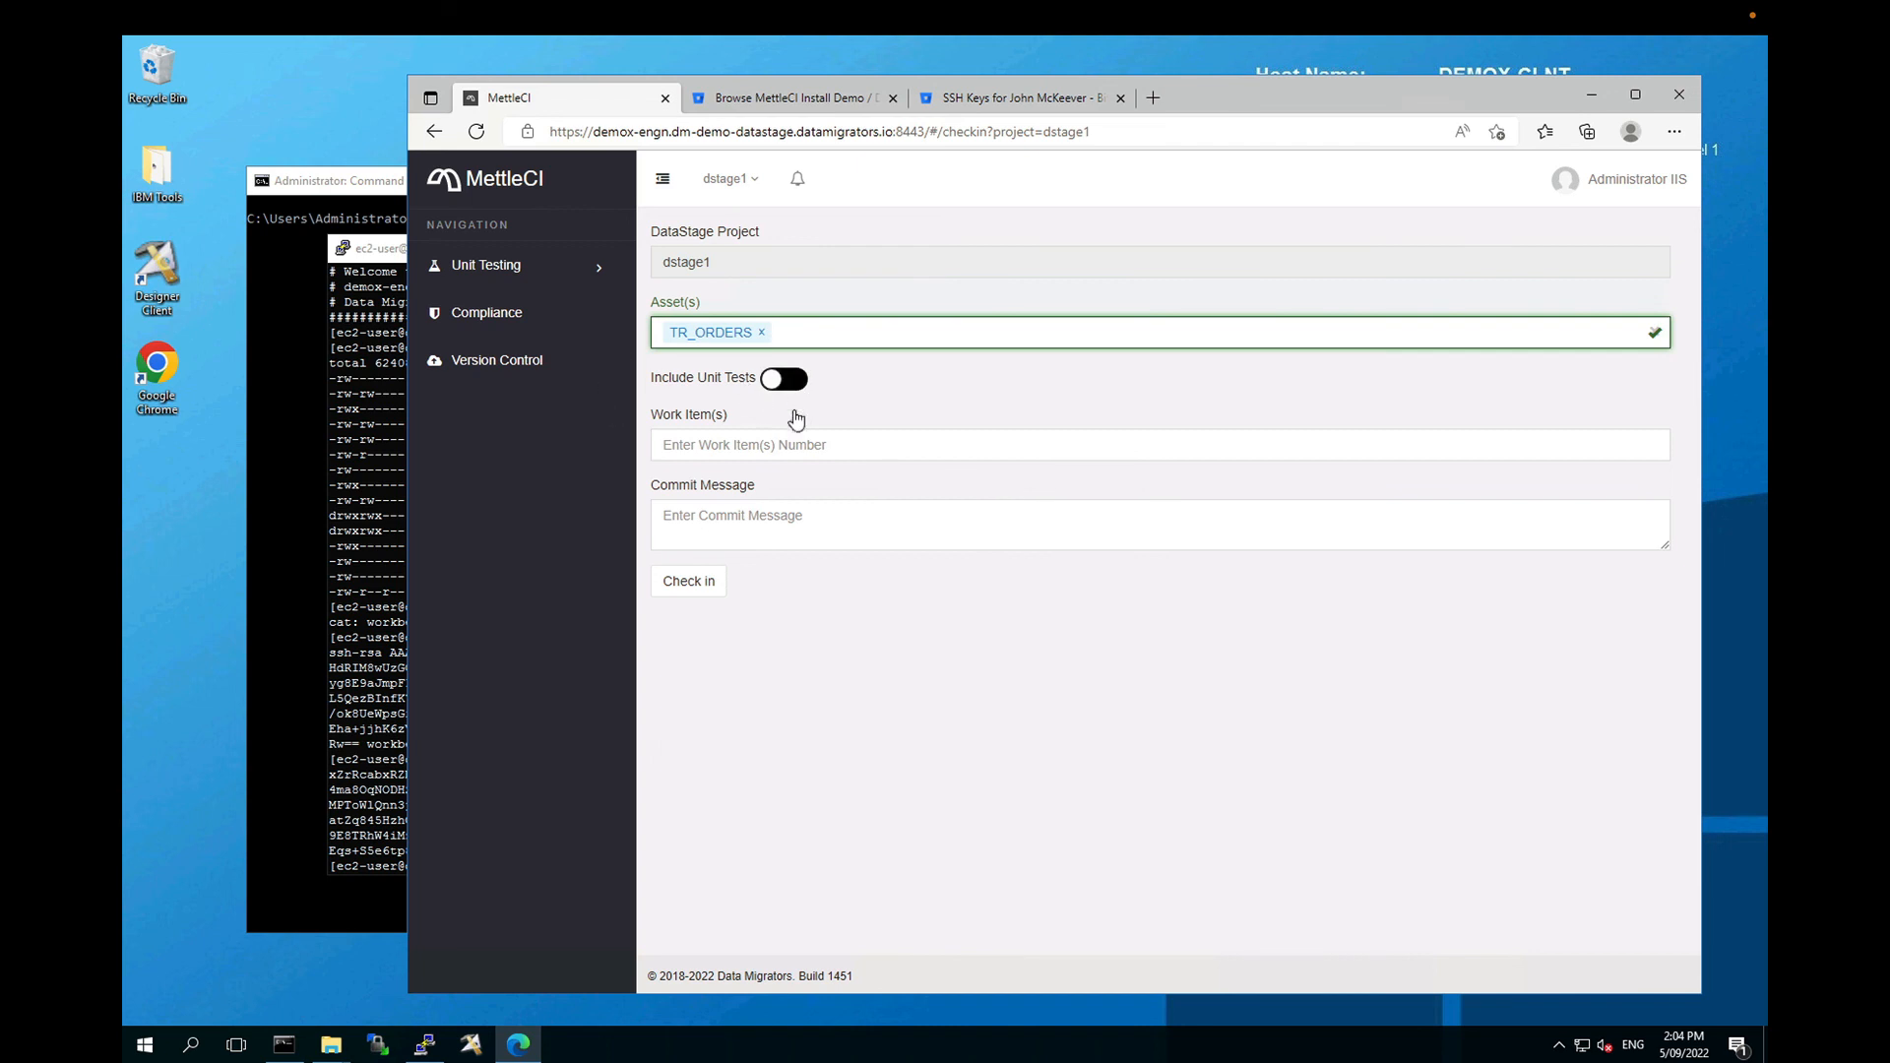
Step: Add work item TEST and message 'Test commit Number 1', then check in TR_ORDERS
click(789, 449)
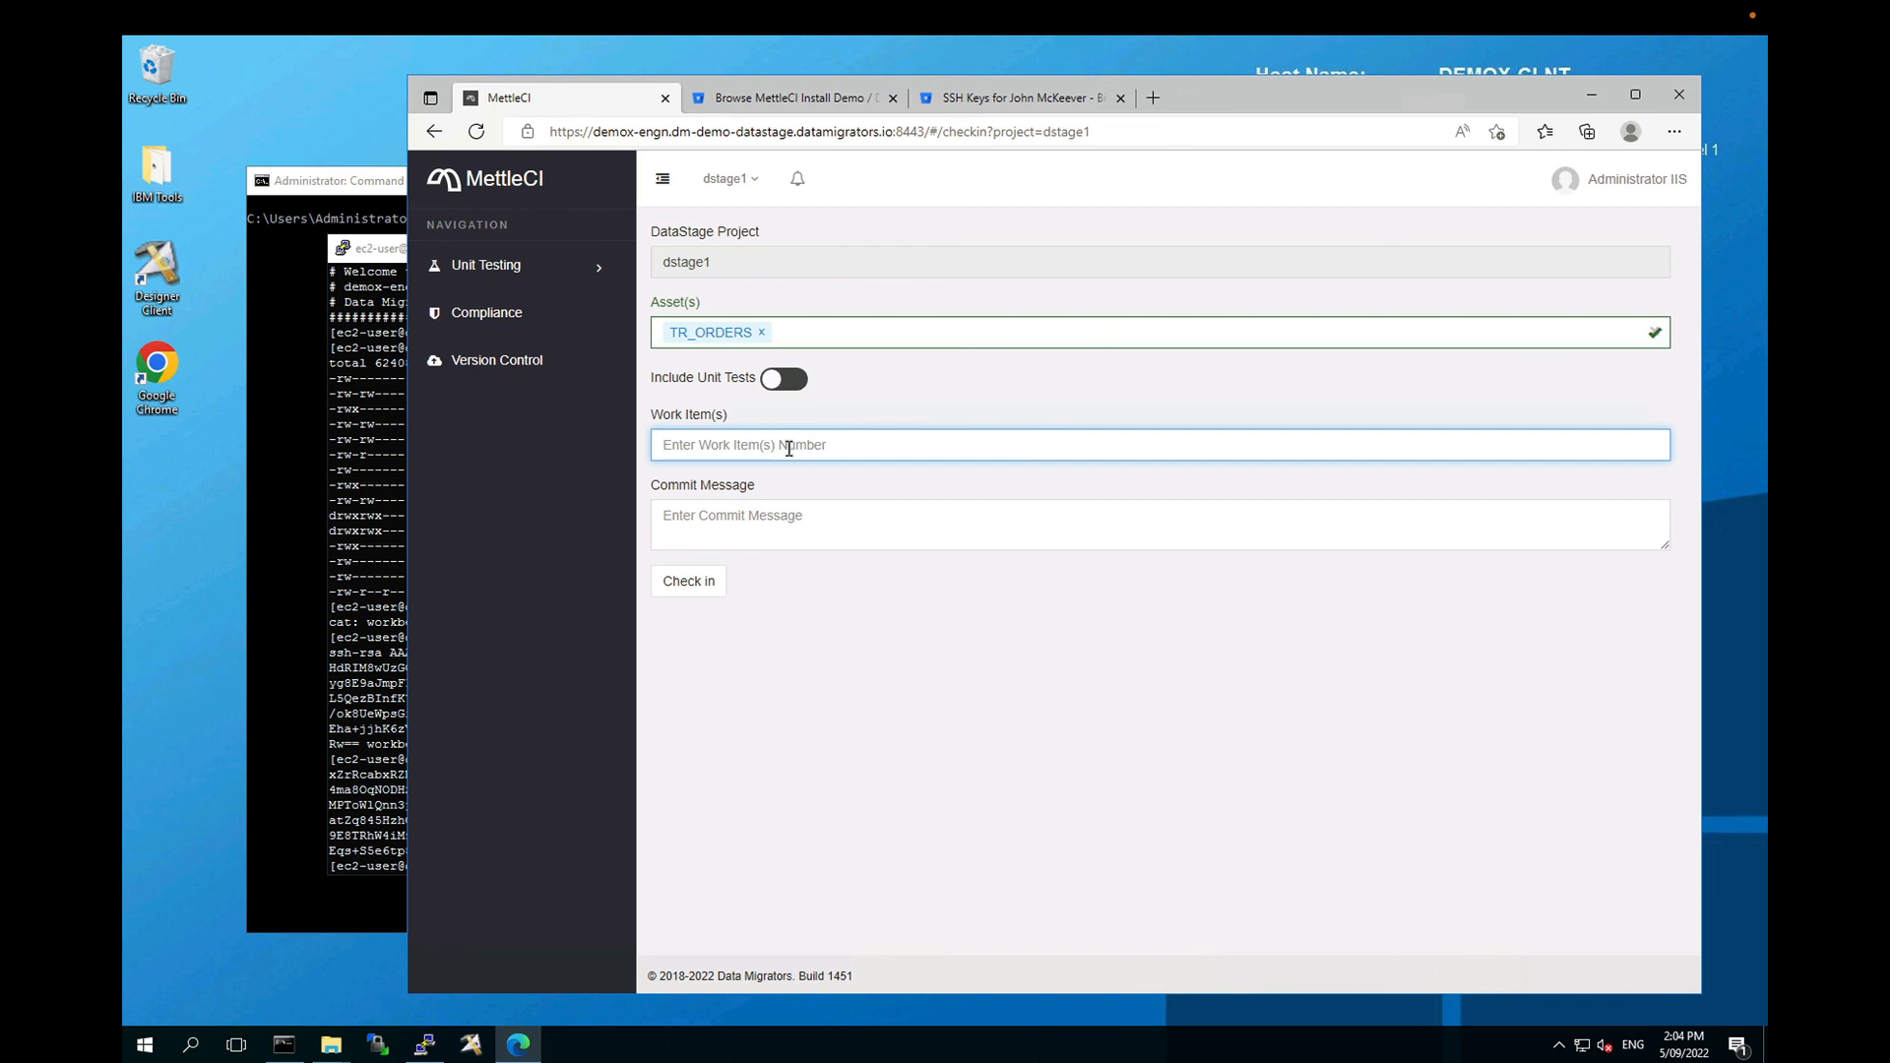
text(TEST)
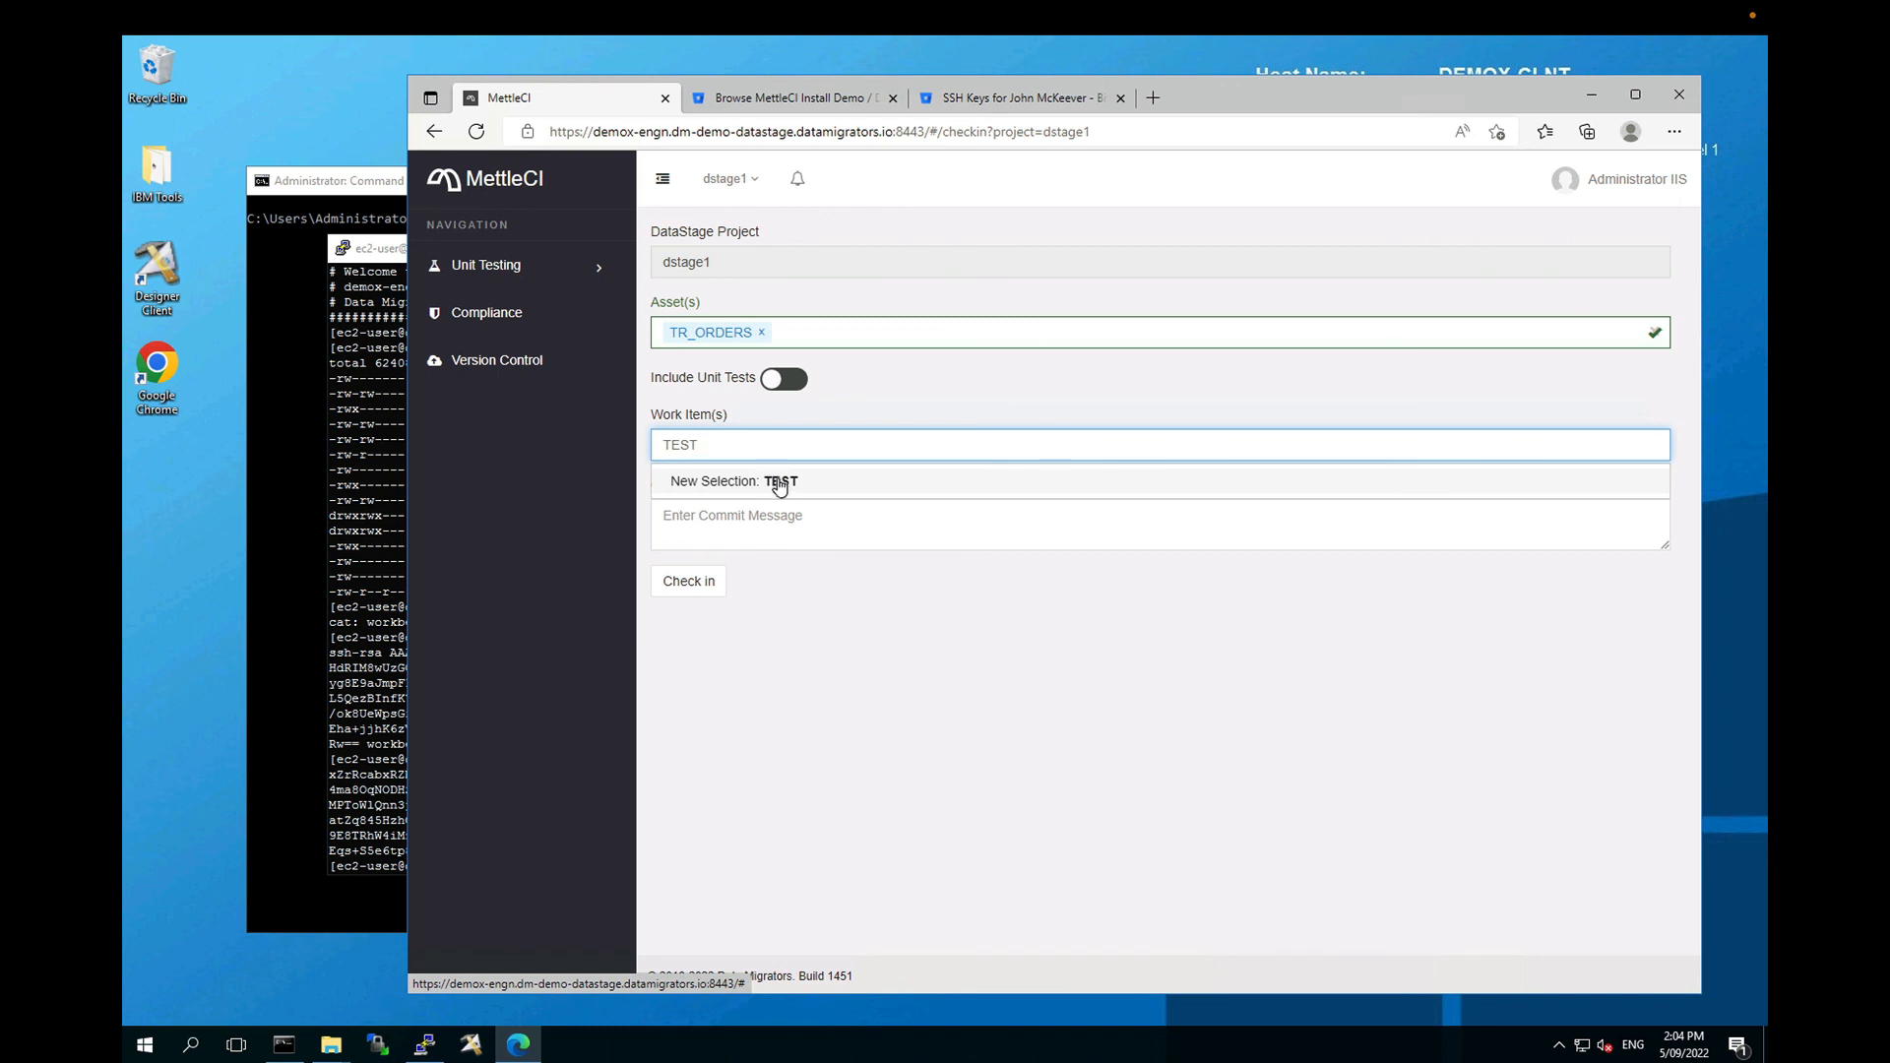
click(779, 484)
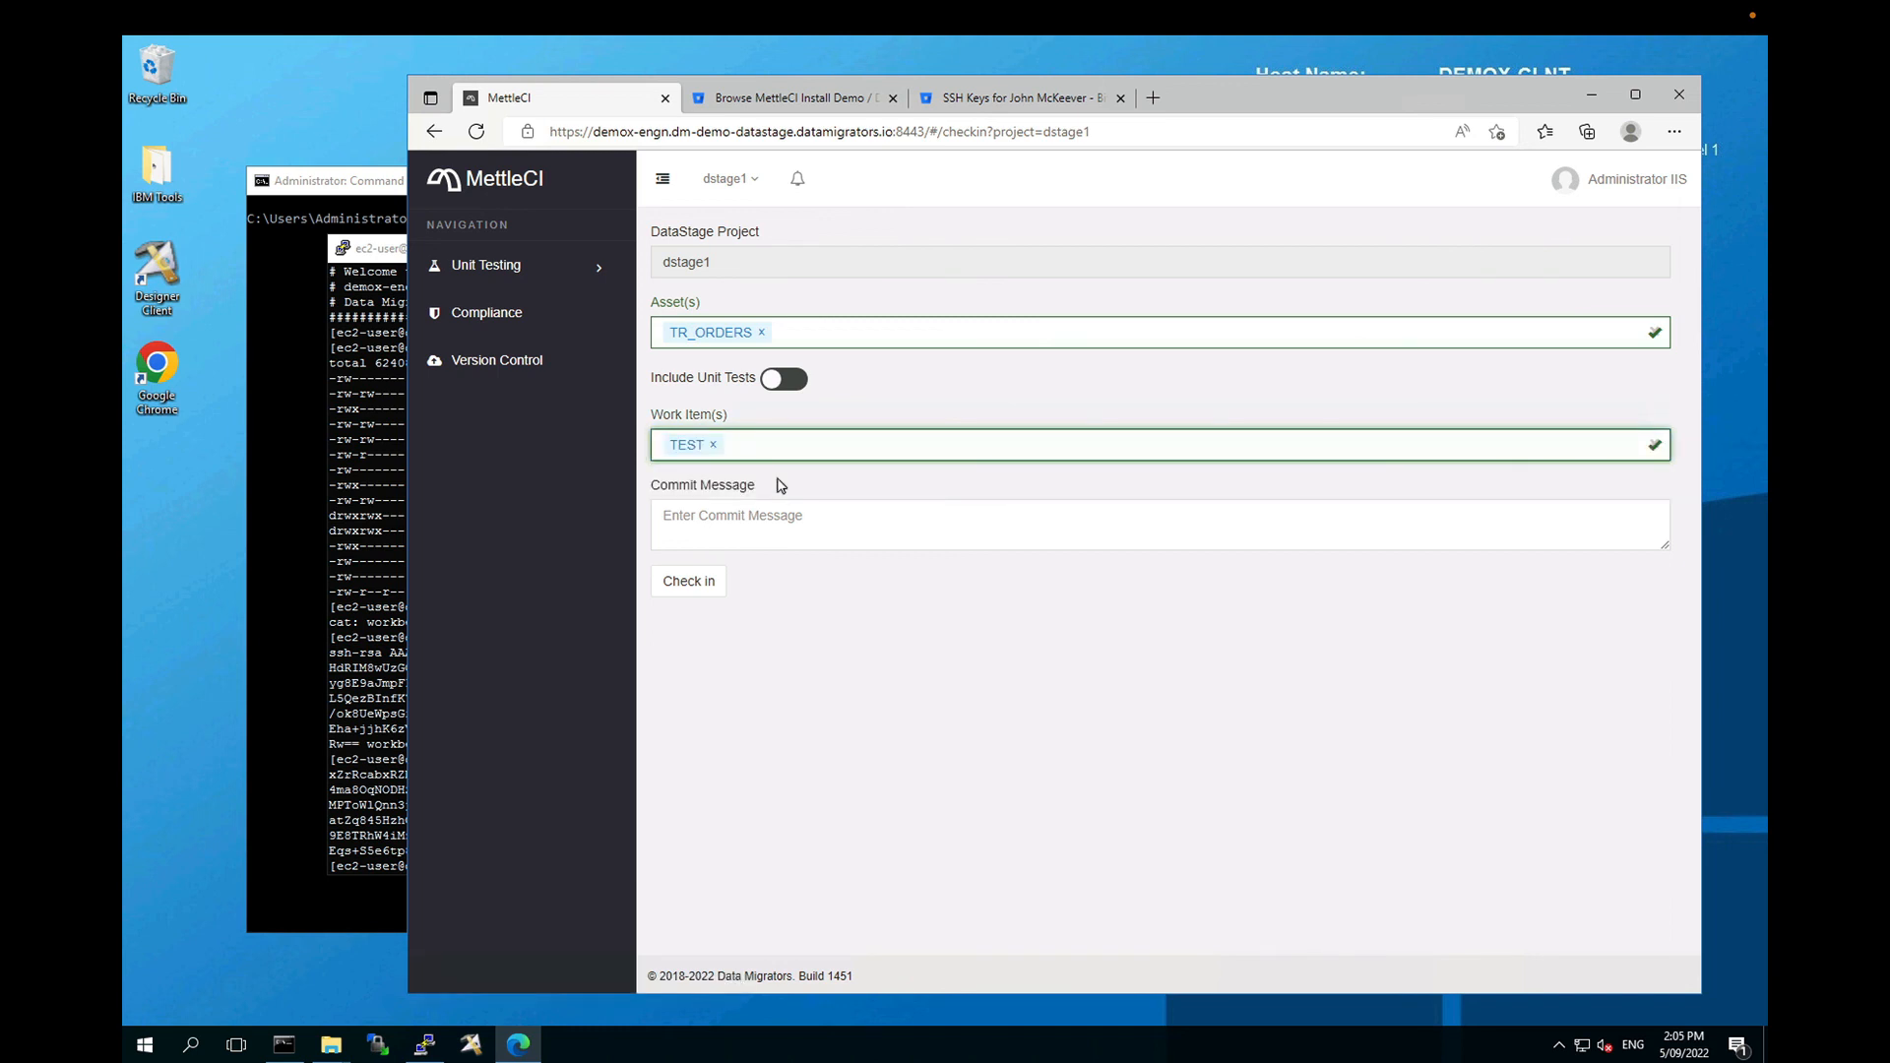
click(788, 522)
text(Te)
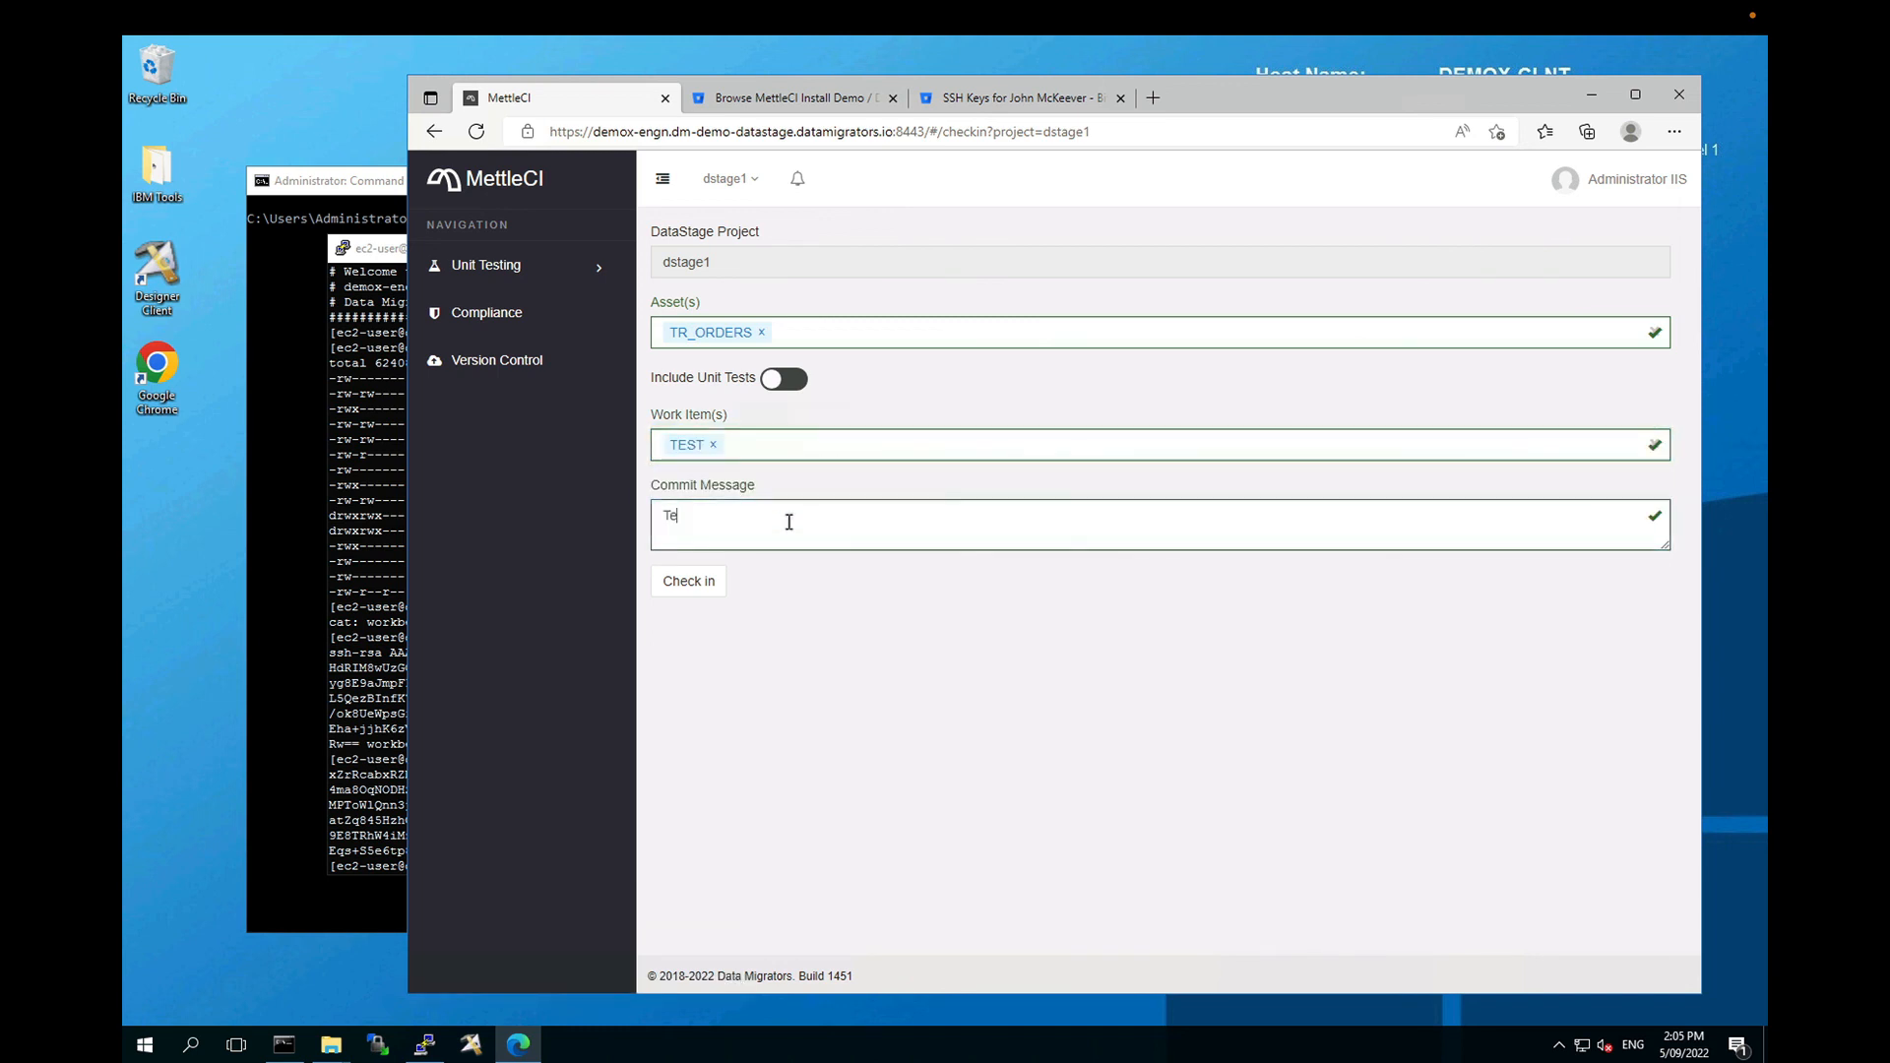
text(st commit)
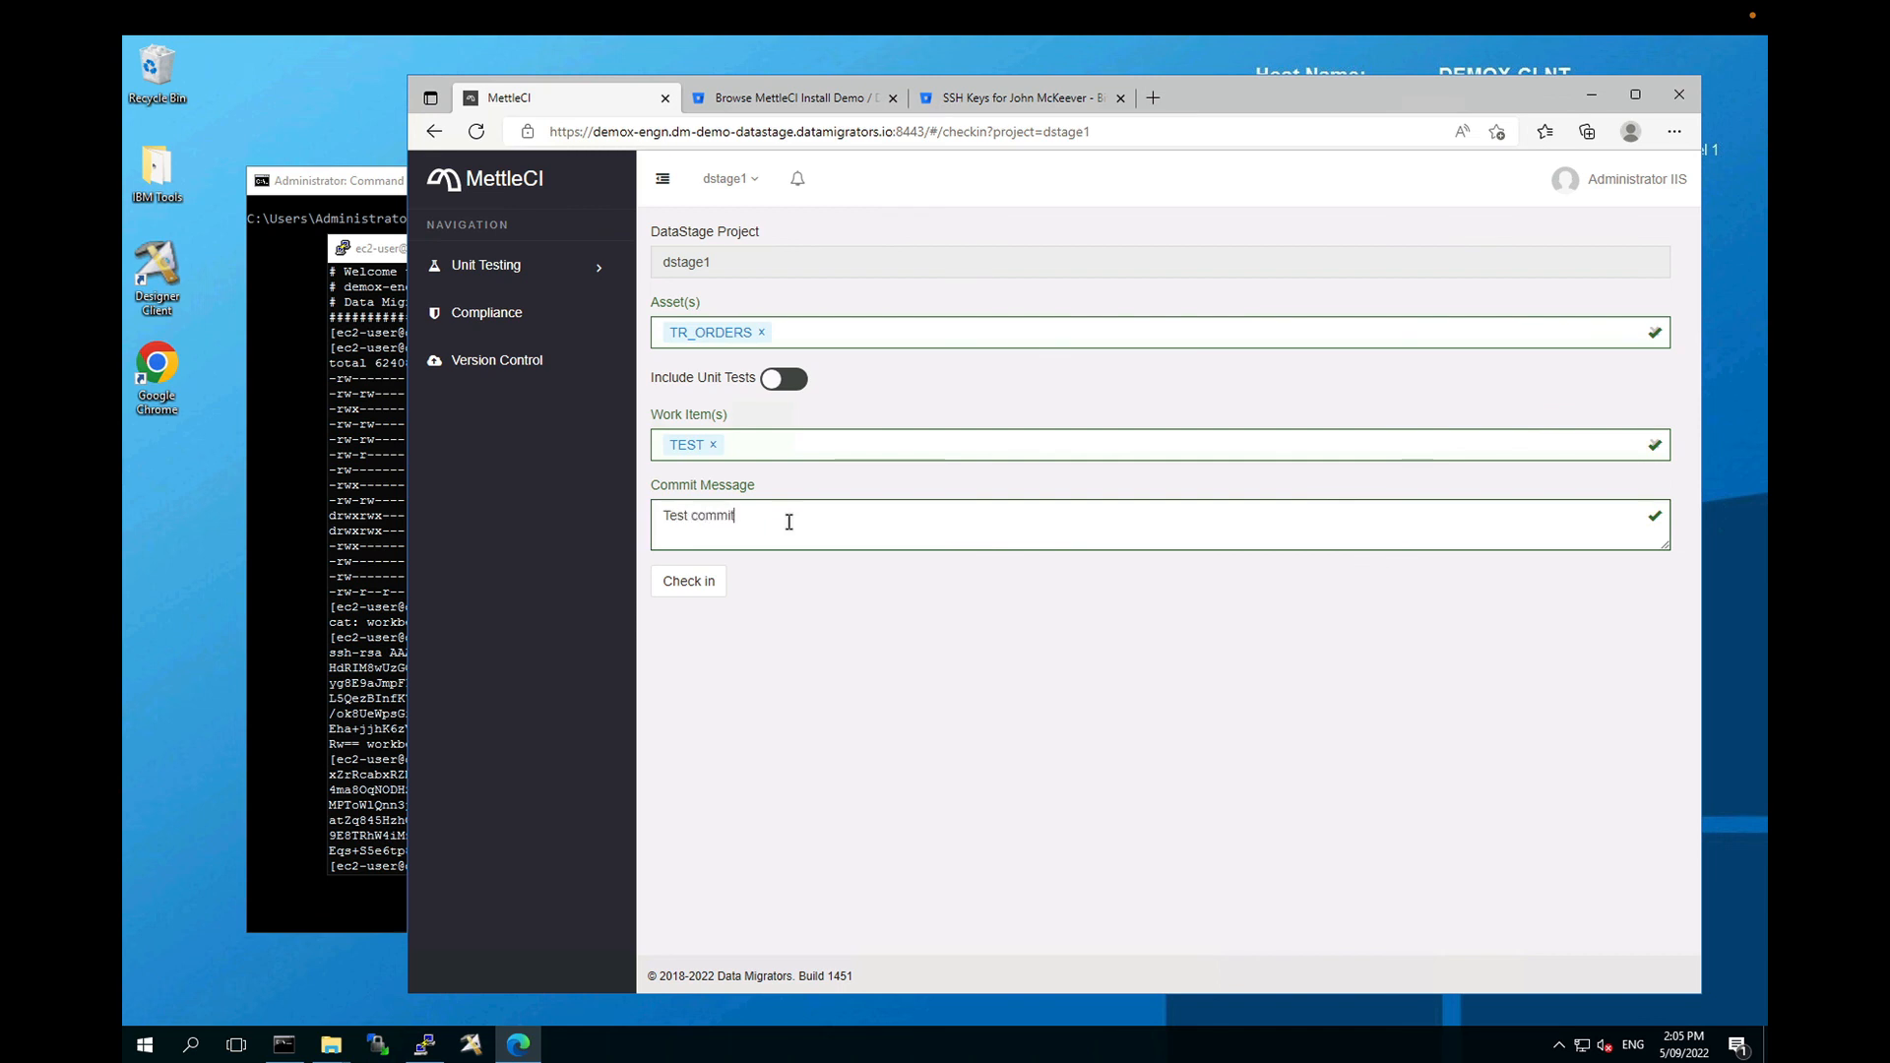
text( n)
text(Number 1)
click(694, 586)
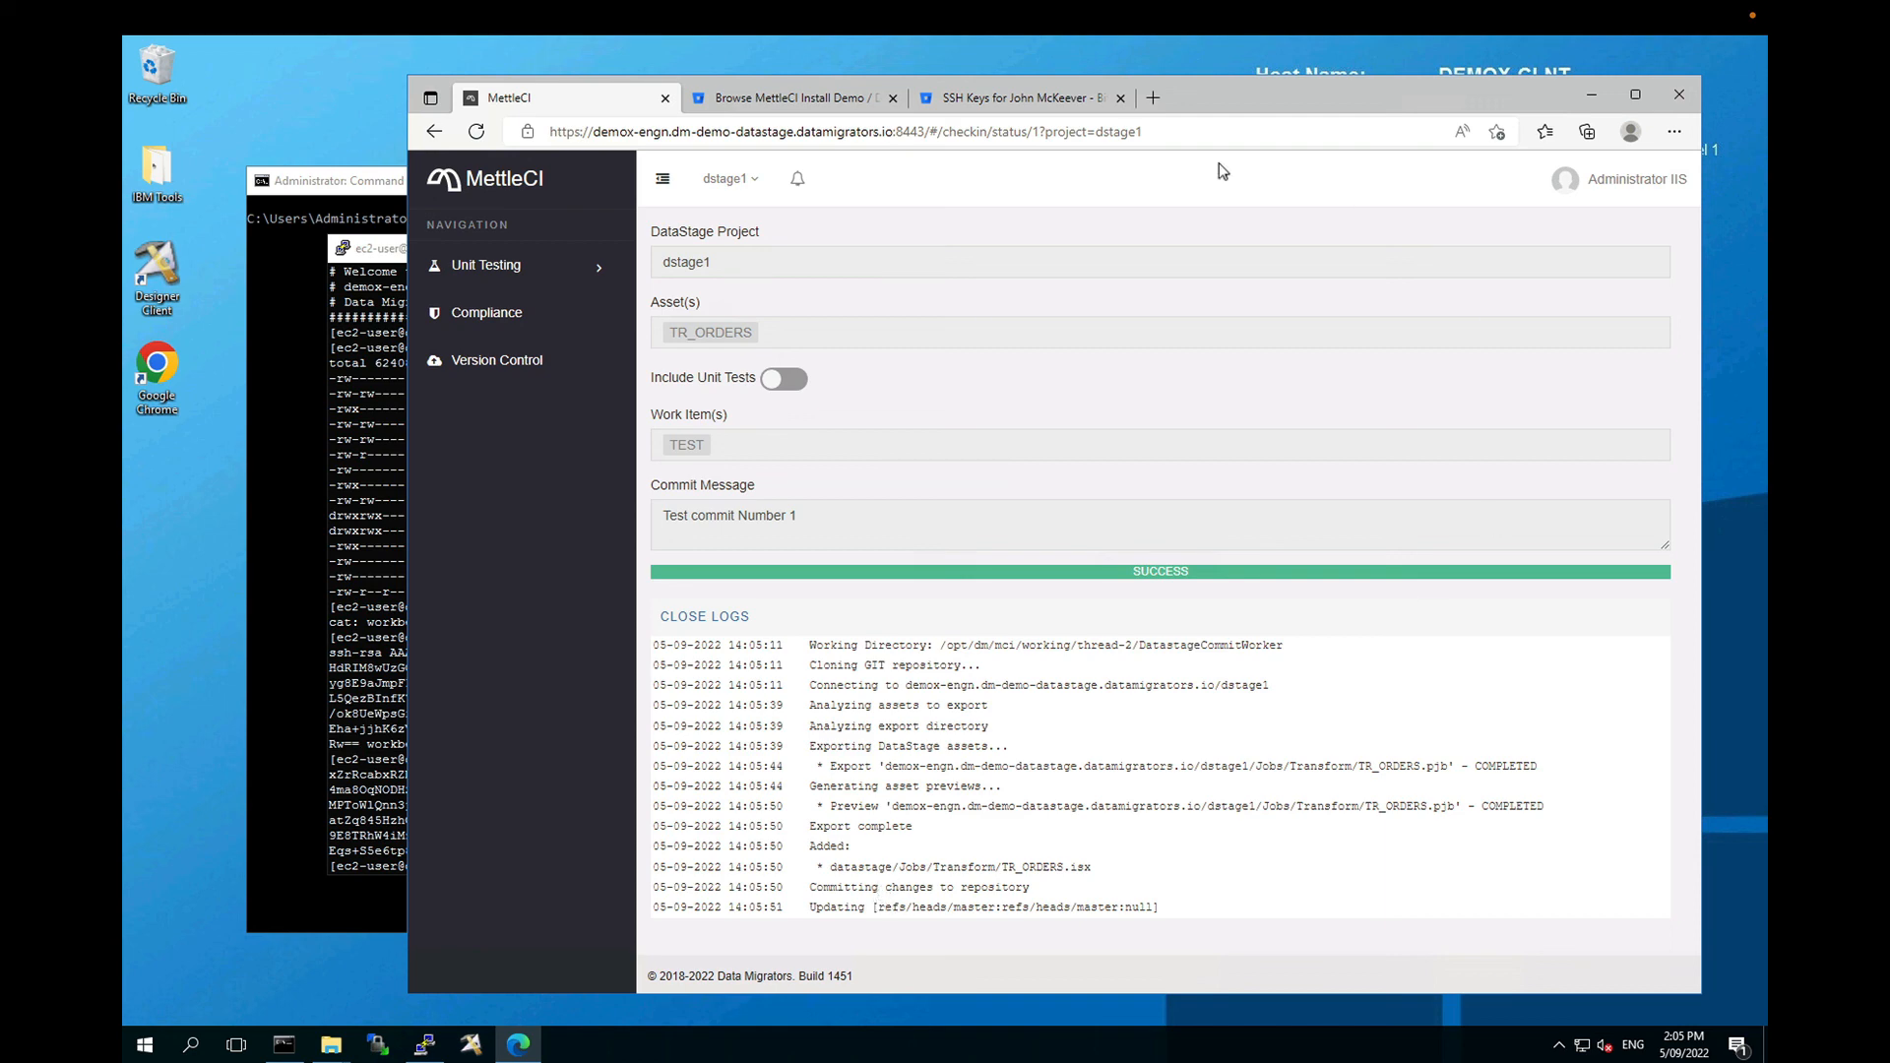
click(805, 106)
Step: Open DemoX DataStage commits under MettleCI Install Demo to find the new TEST commit
click(962, 253)
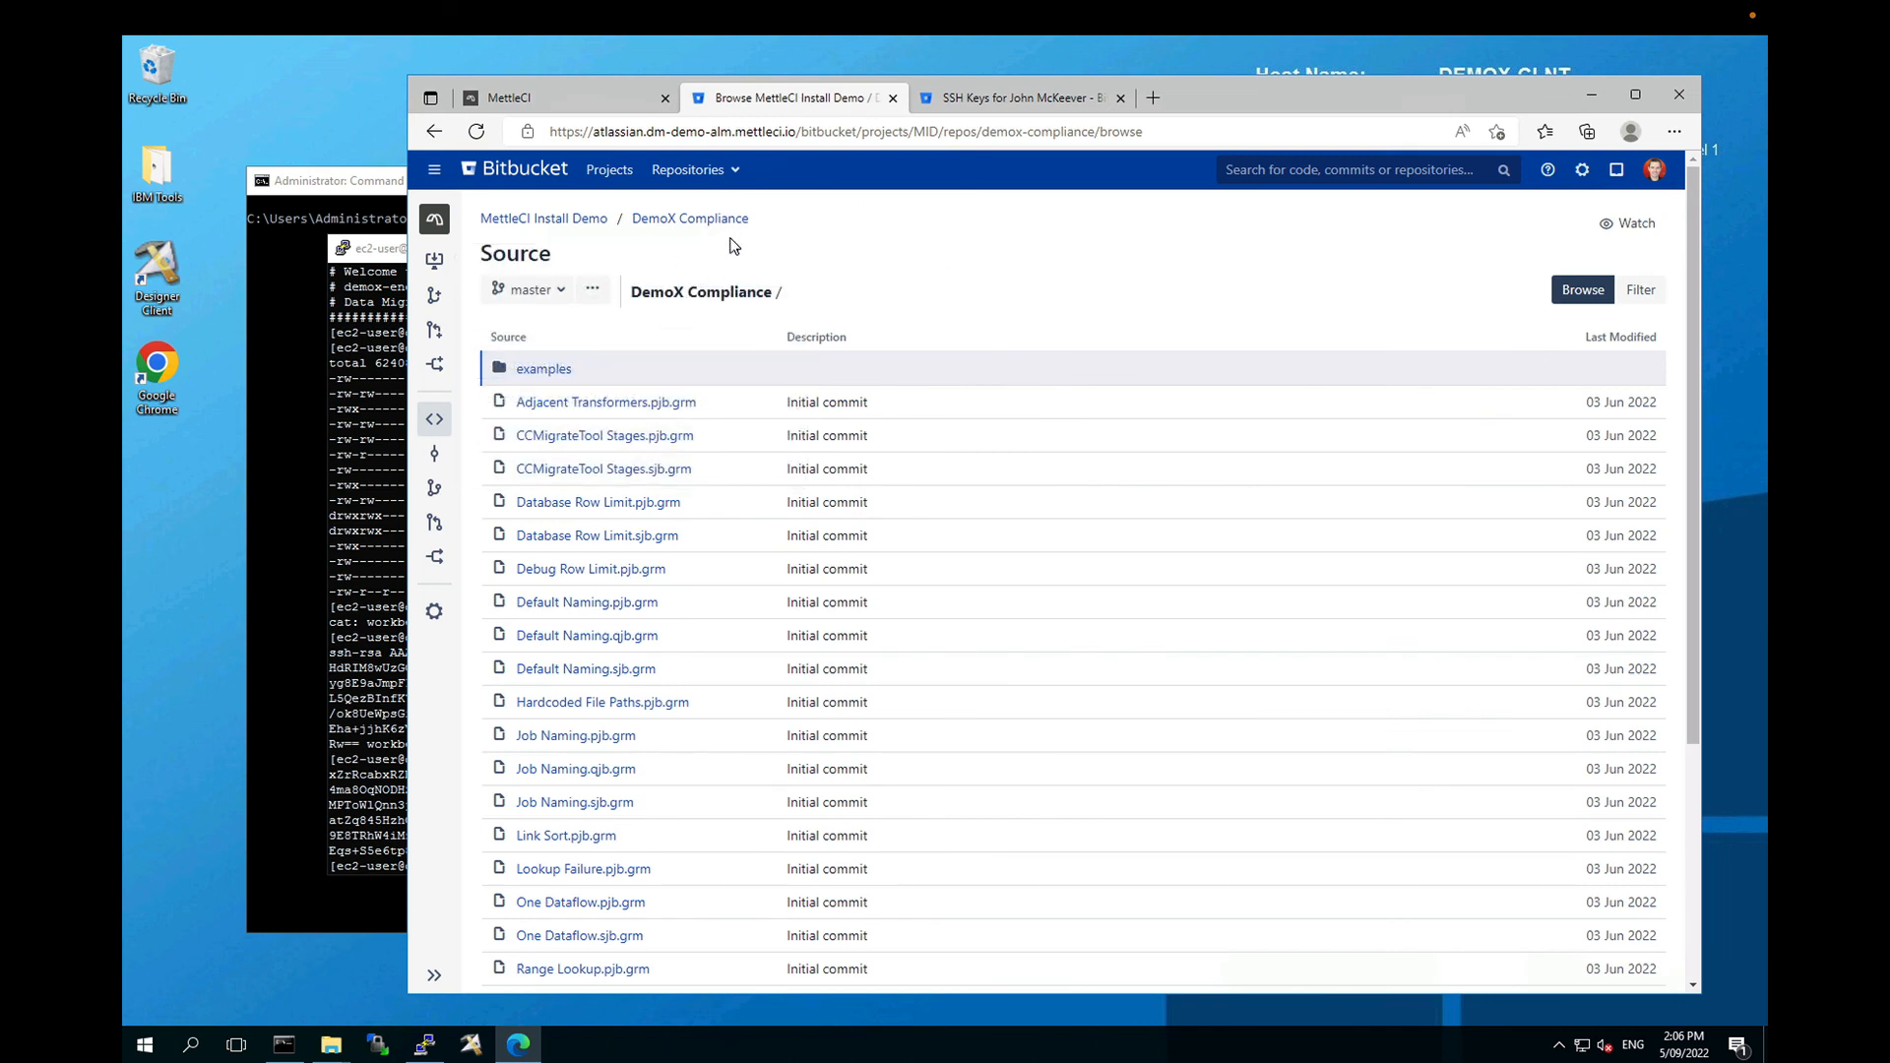
click(569, 221)
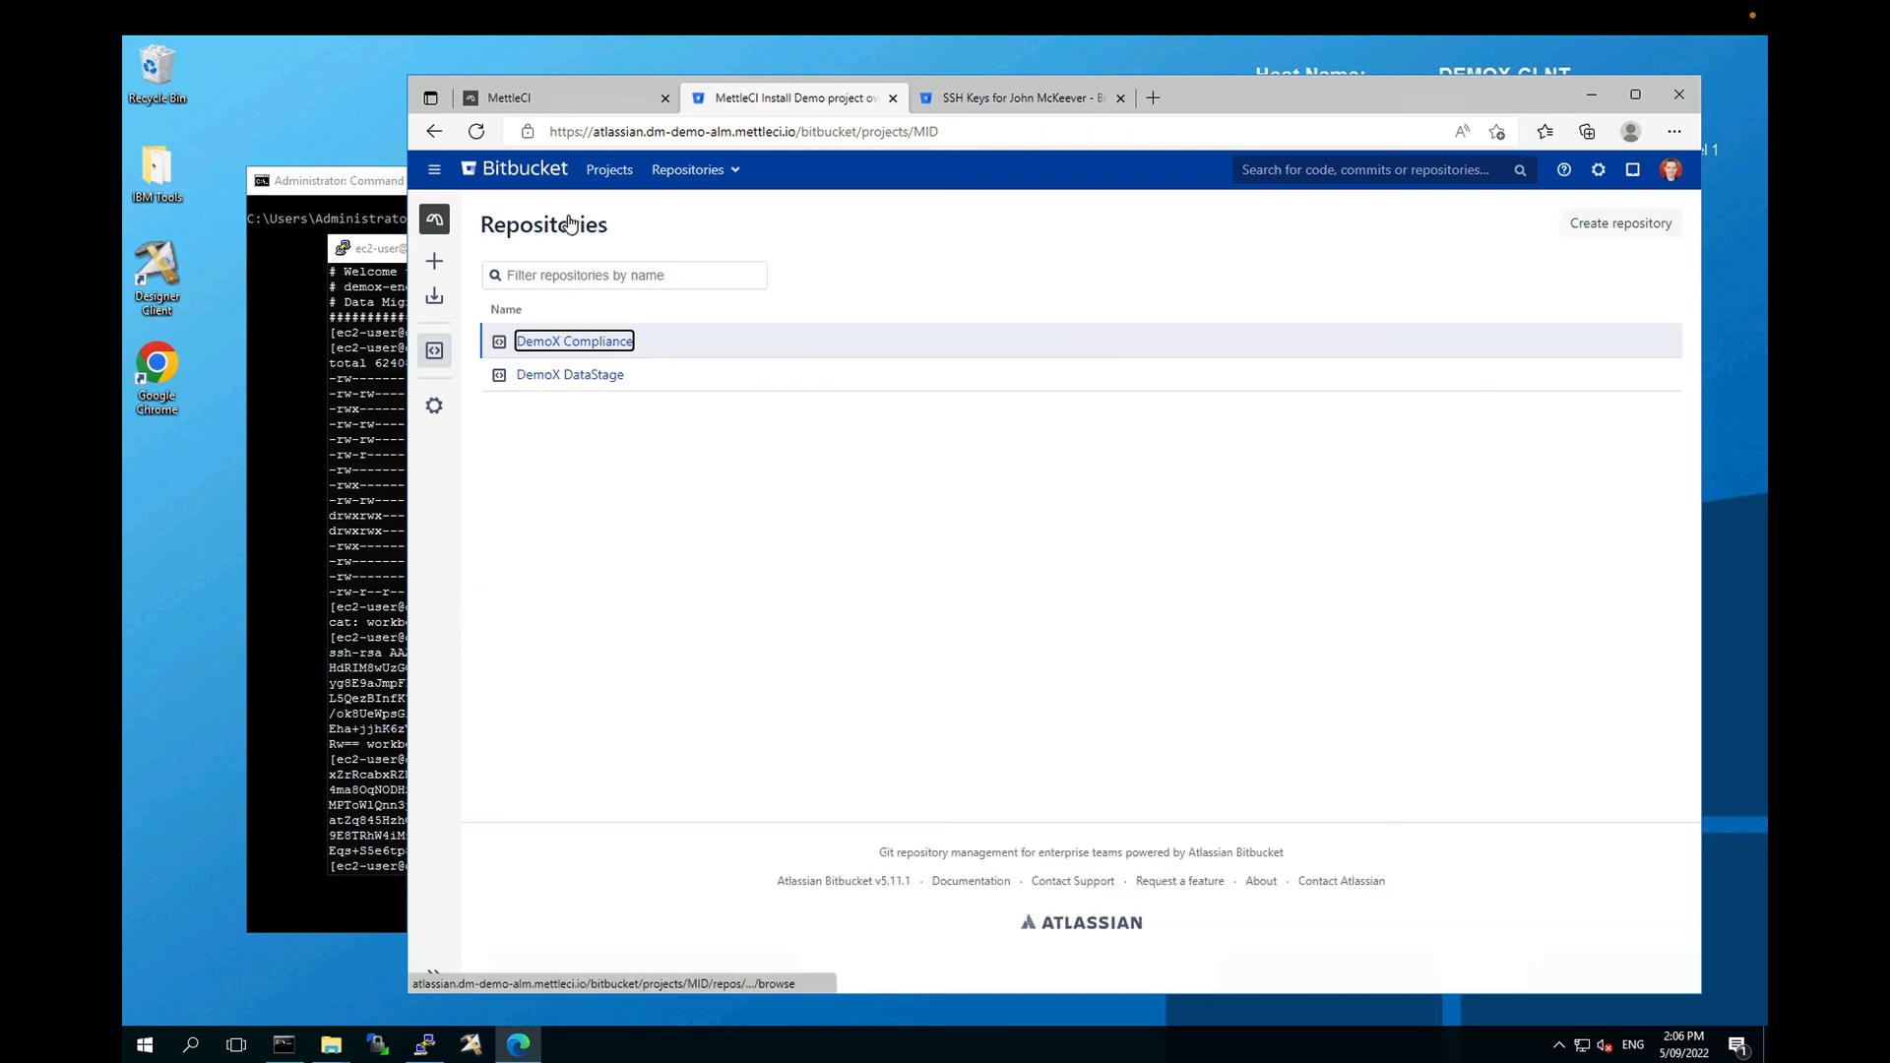
click(571, 375)
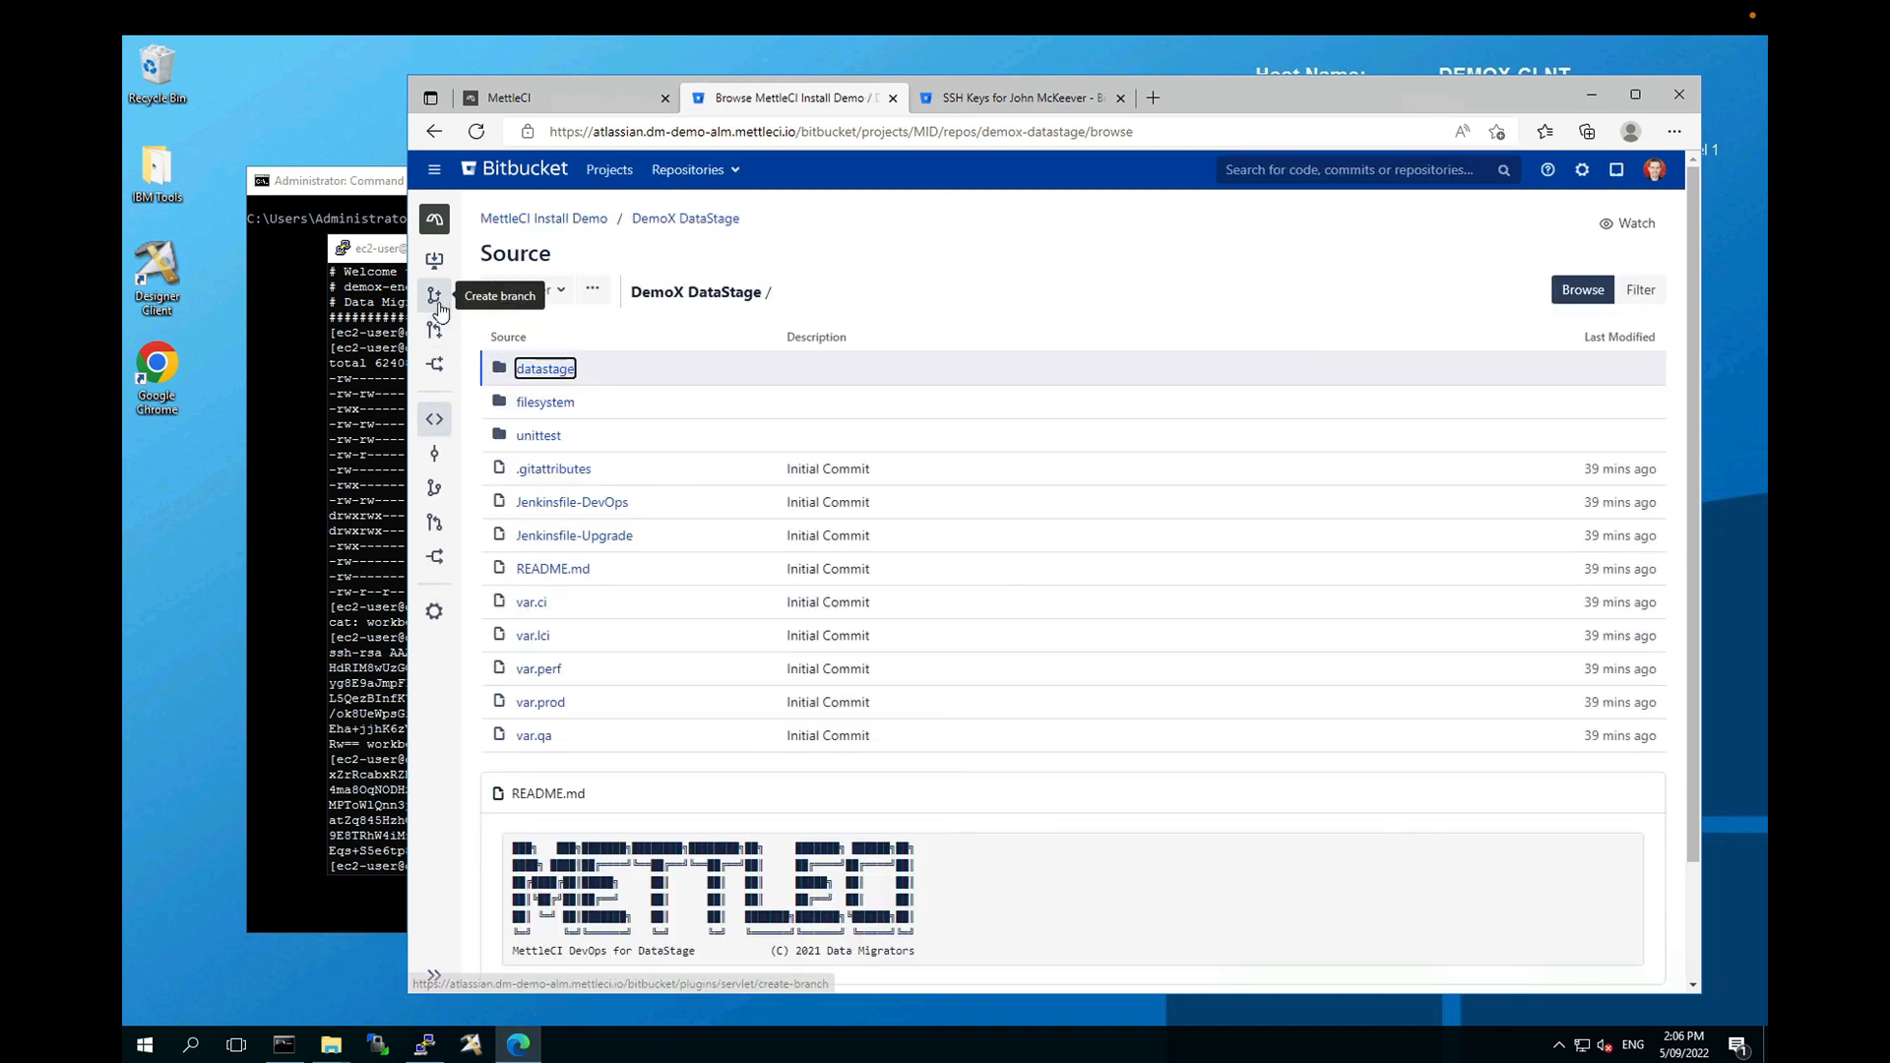
click(436, 455)
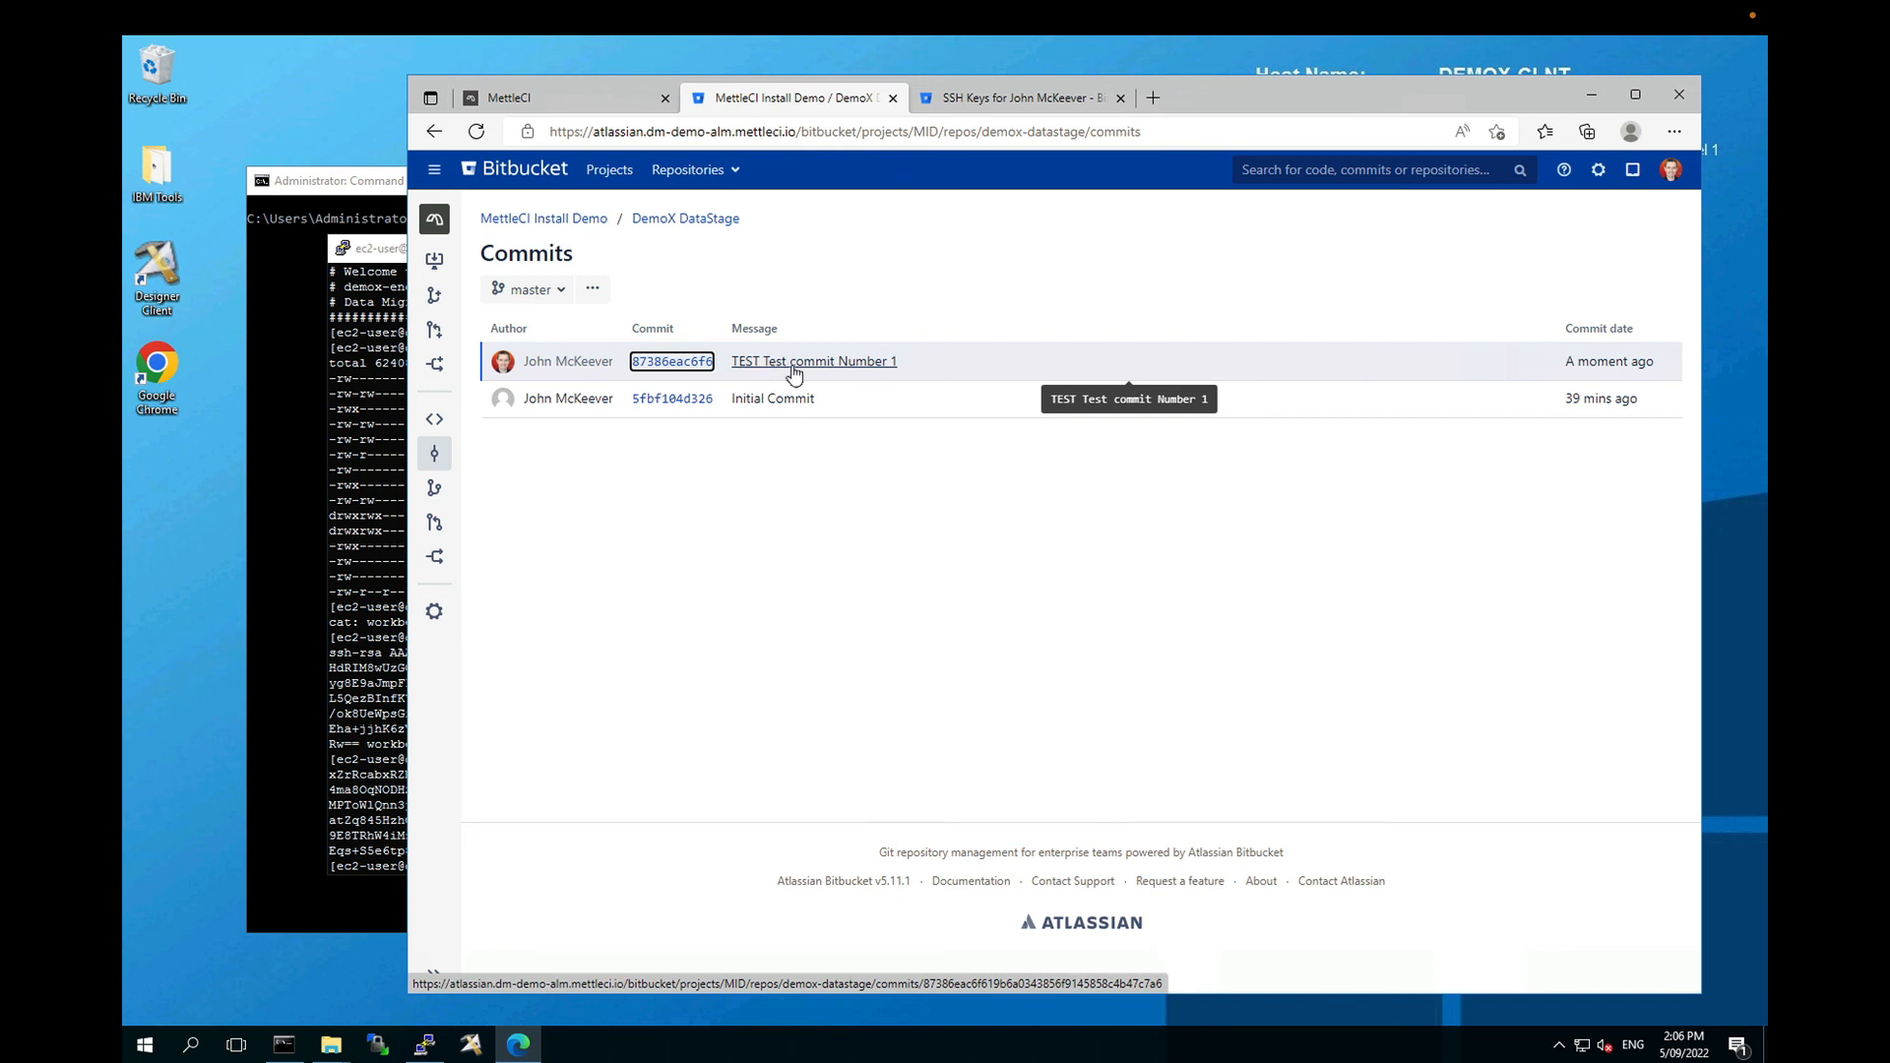
click(855, 496)
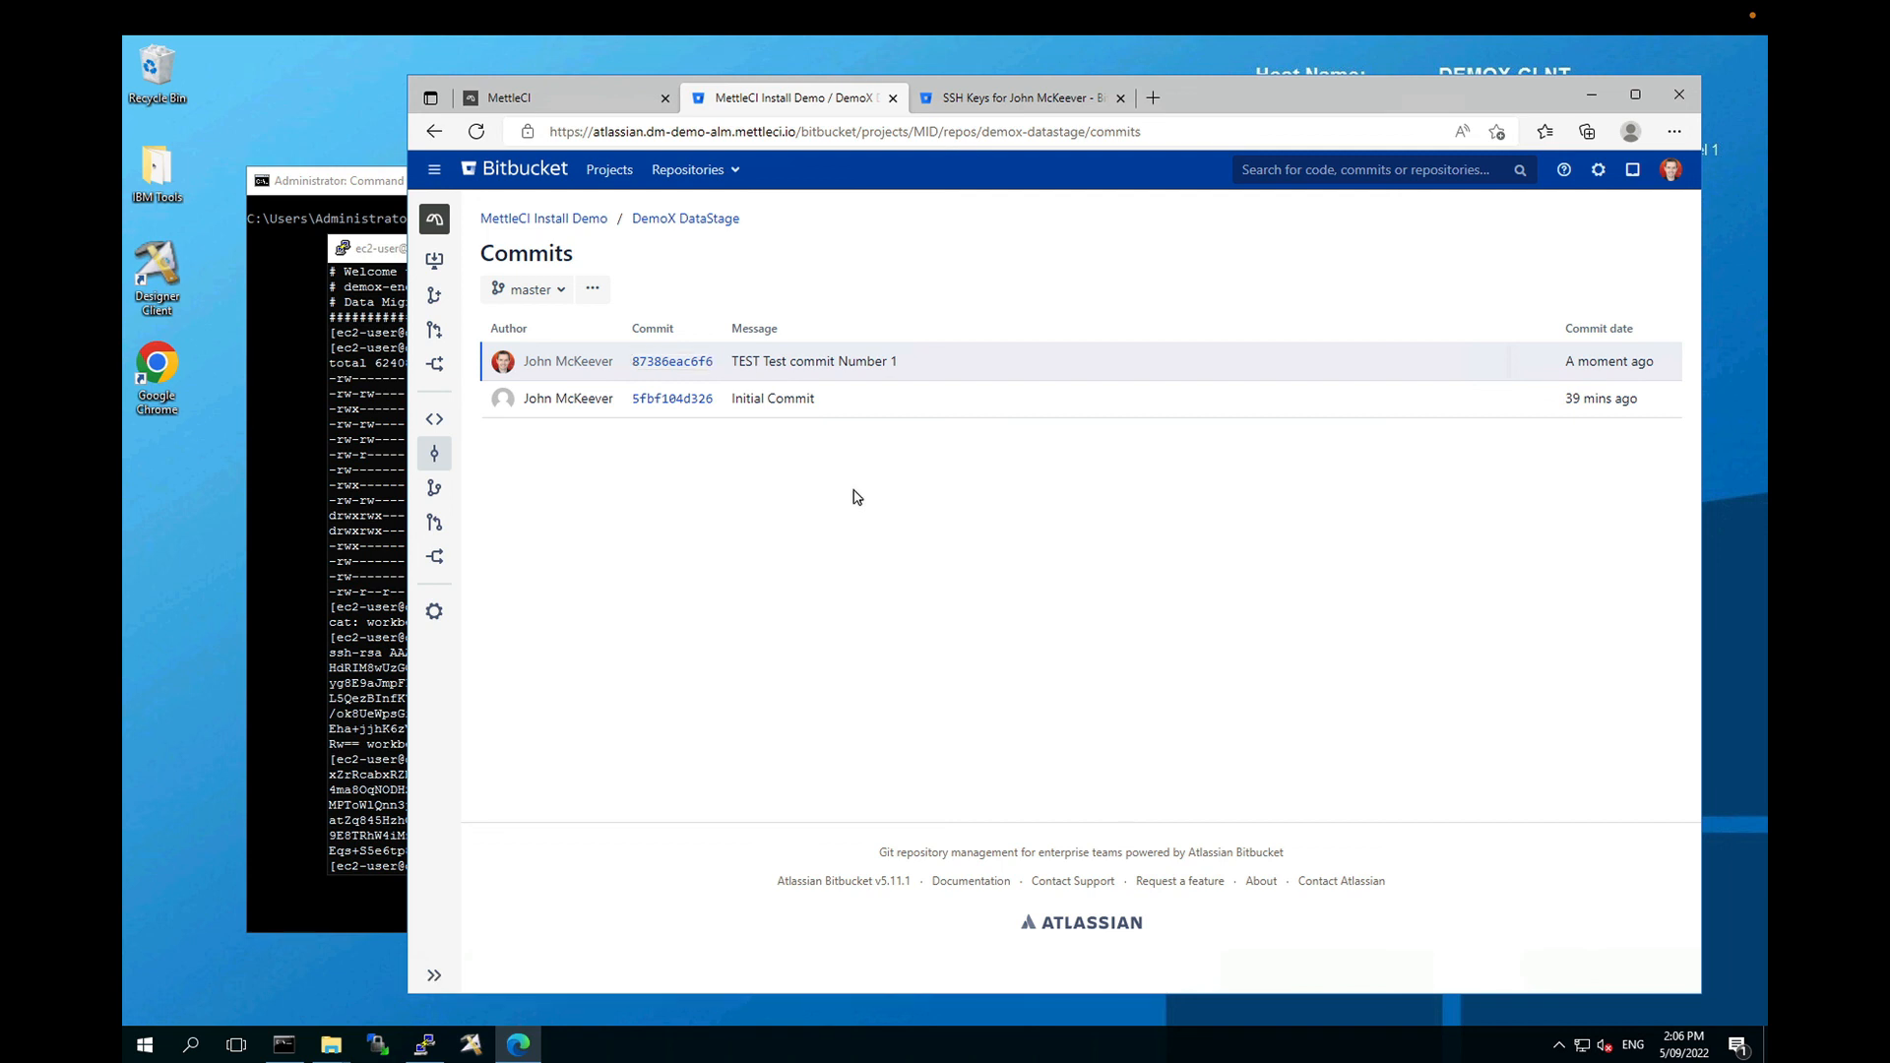